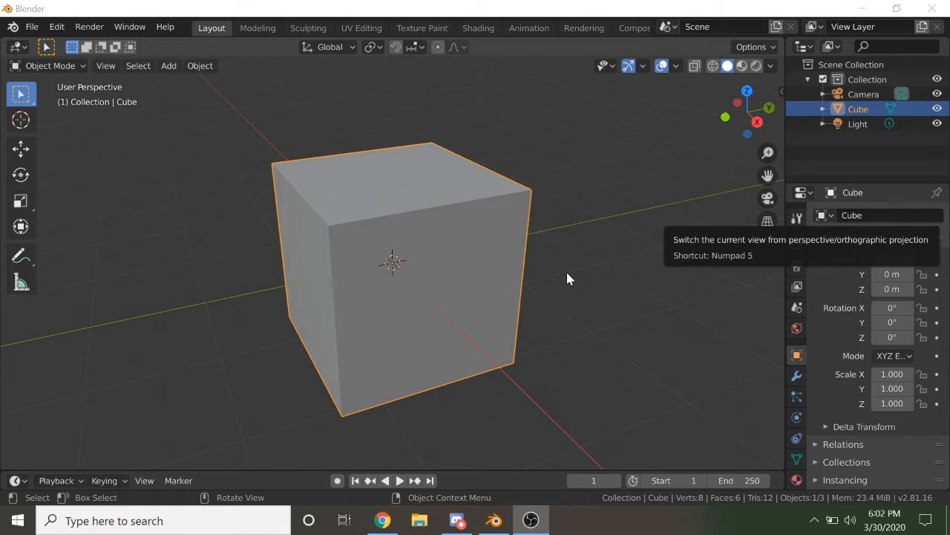
scroll(398, 365, down, 6)
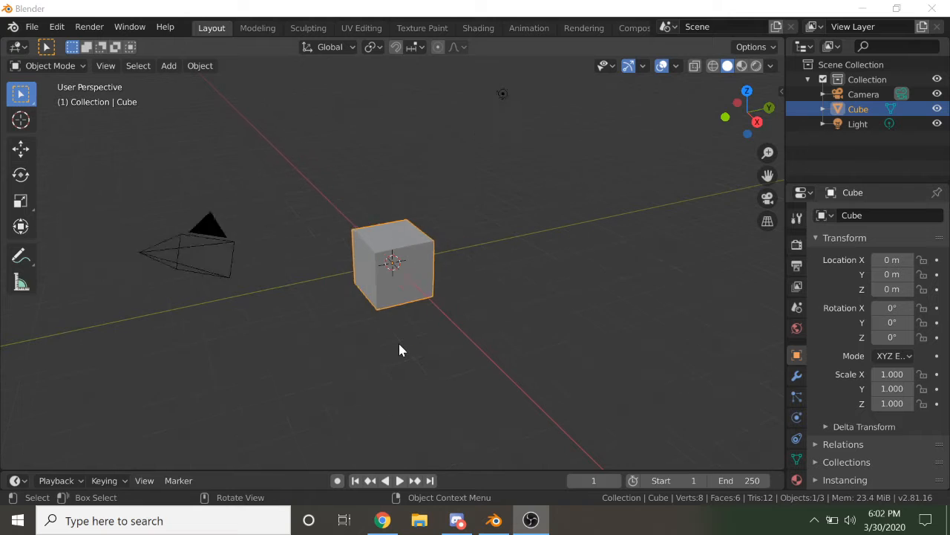
scroll(399, 349, up, 4)
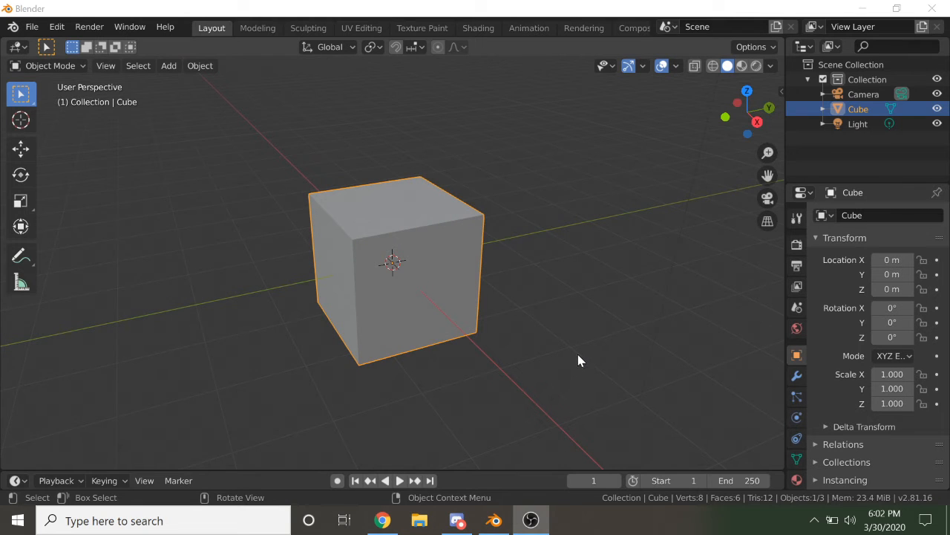
middle_drag(630, 360, 467, 472)
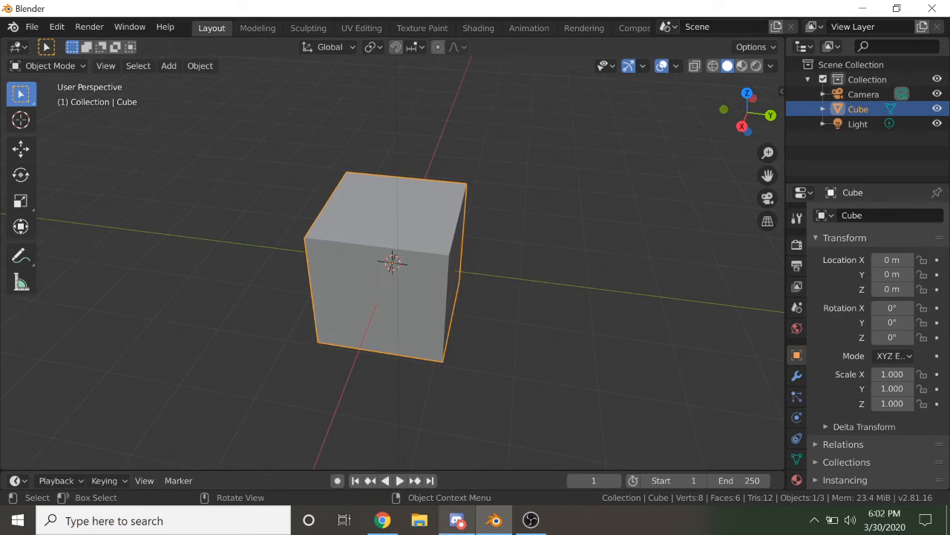
mouse_move(457, 520)
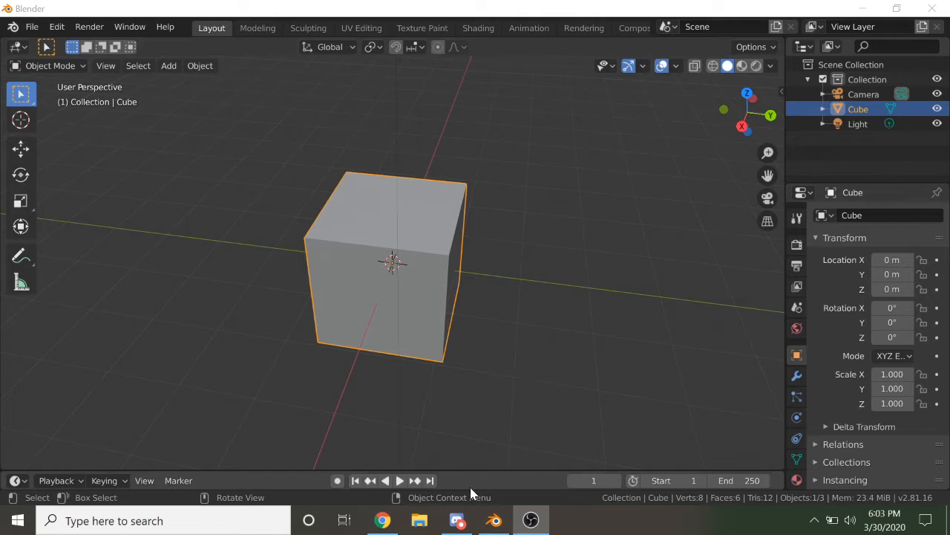
mouse_move(509, 528)
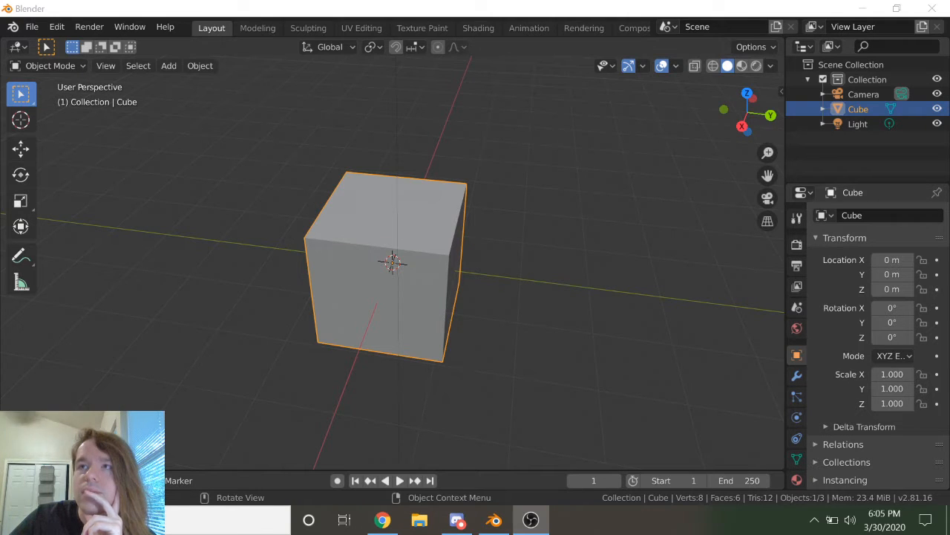
click(571, 220)
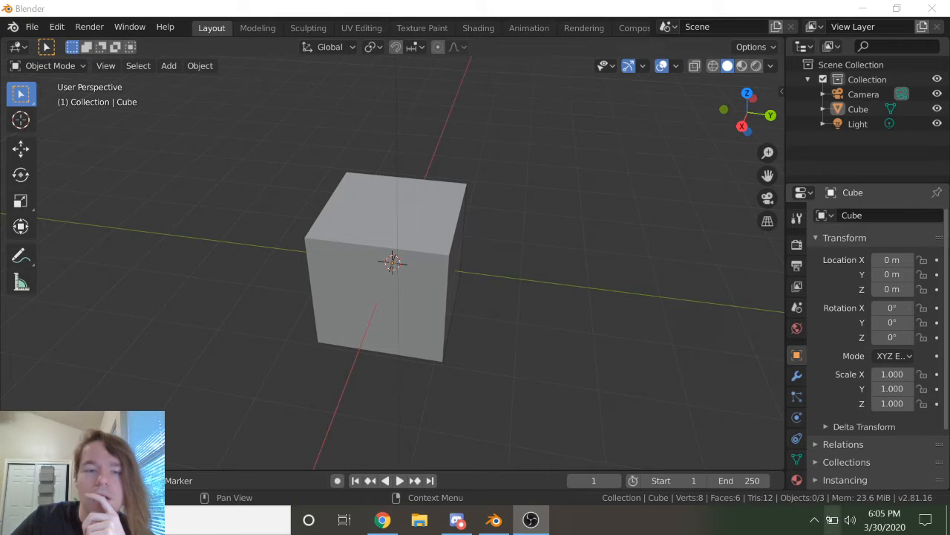
click(326, 231)
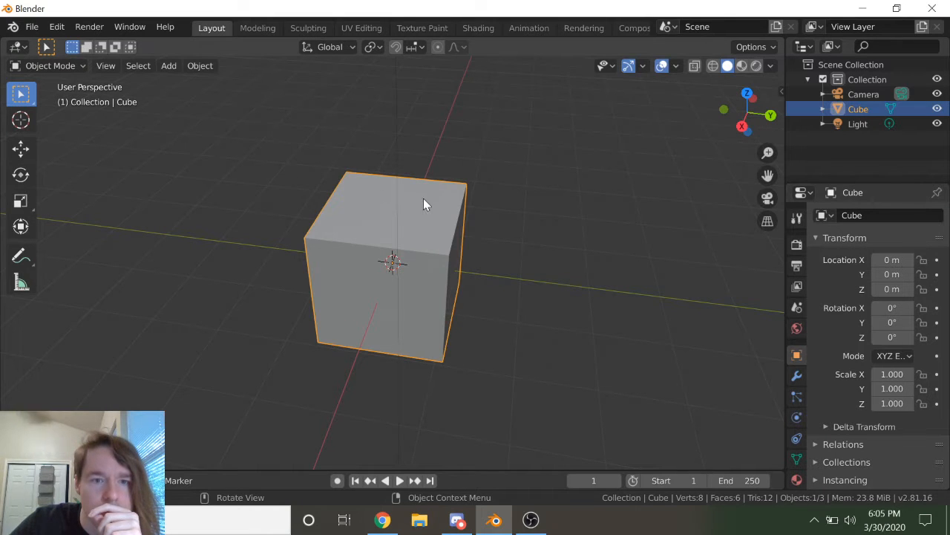
click(199, 65)
mouse_move(221, 85)
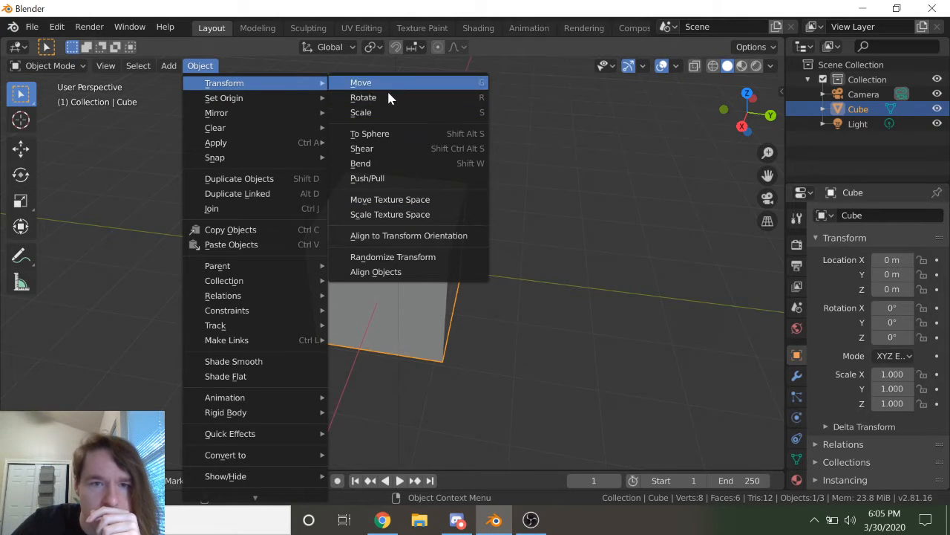
click(200, 65)
mouse_move(236, 112)
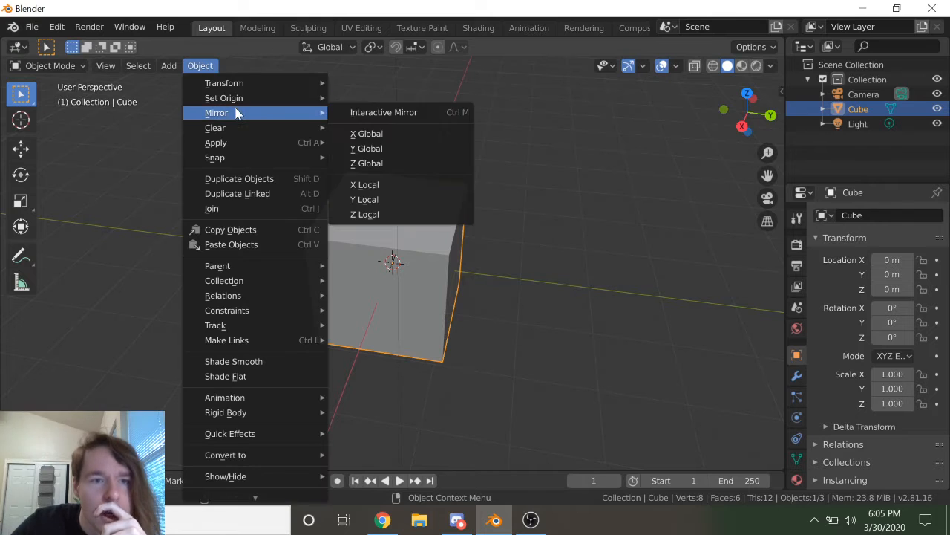
mouse_move(237, 142)
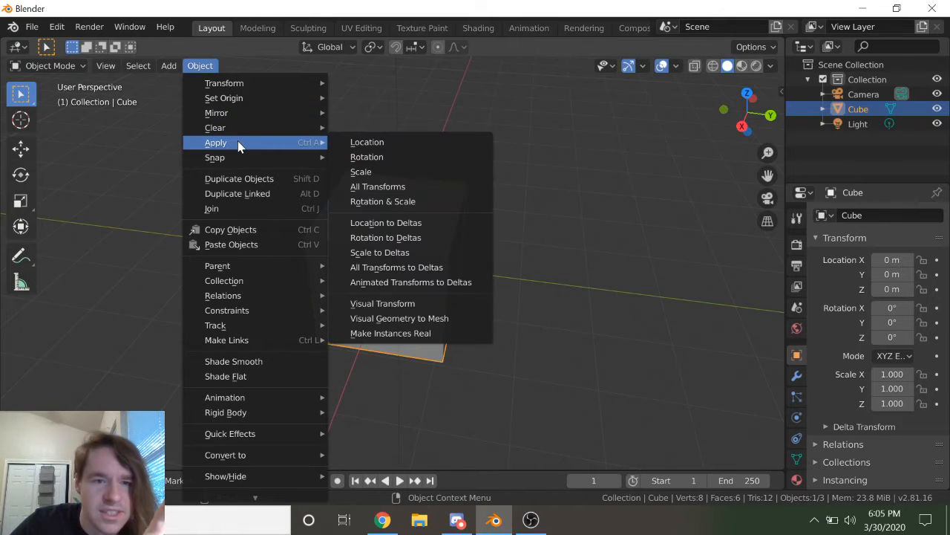
click(427, 201)
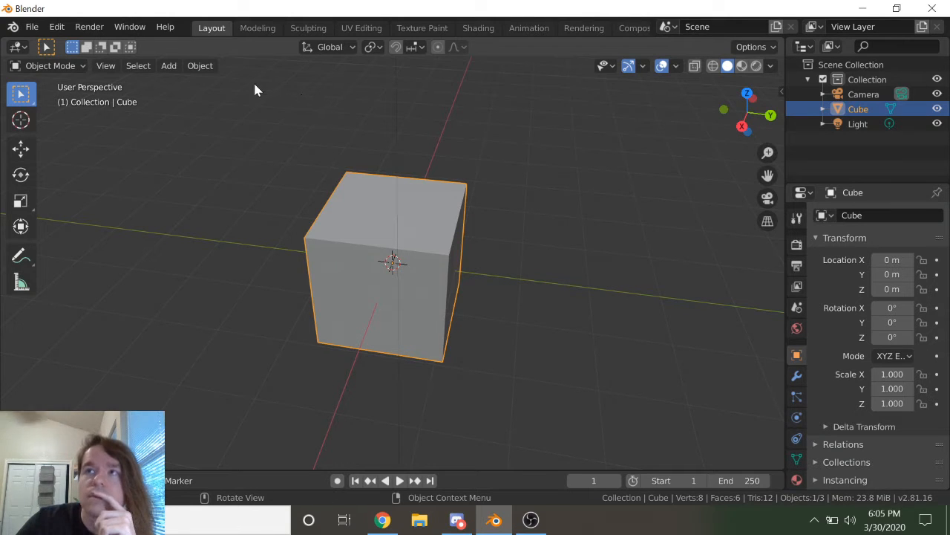
click(201, 66)
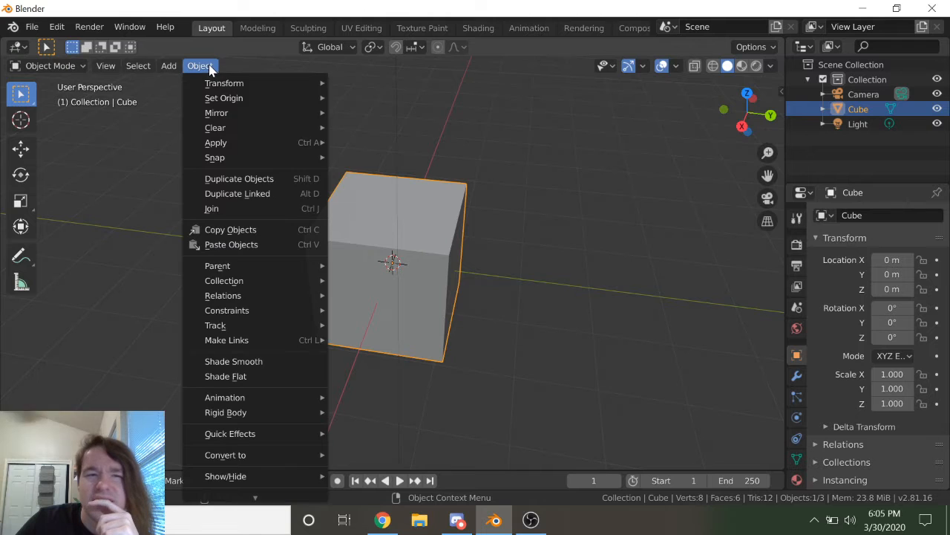
mouse_move(247, 97)
mouse_move(280, 148)
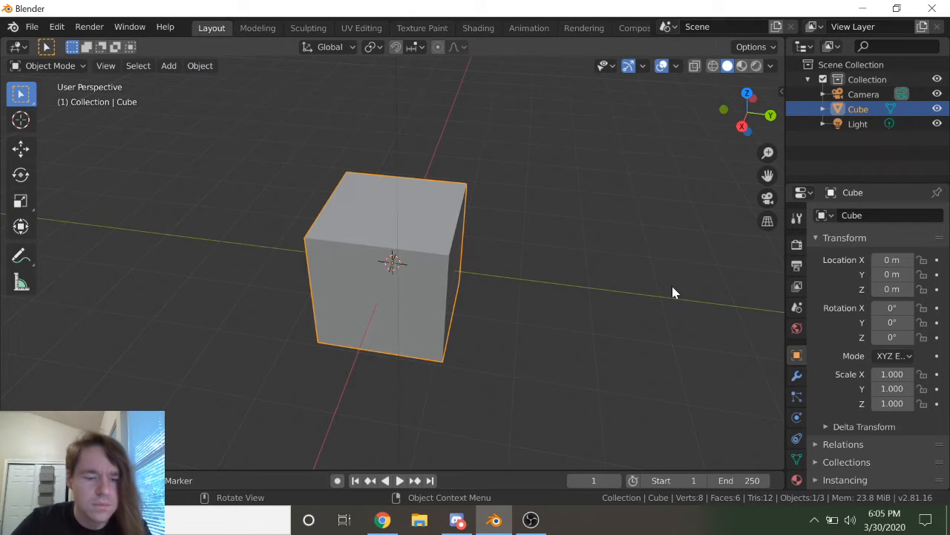
key(ctrl+a)
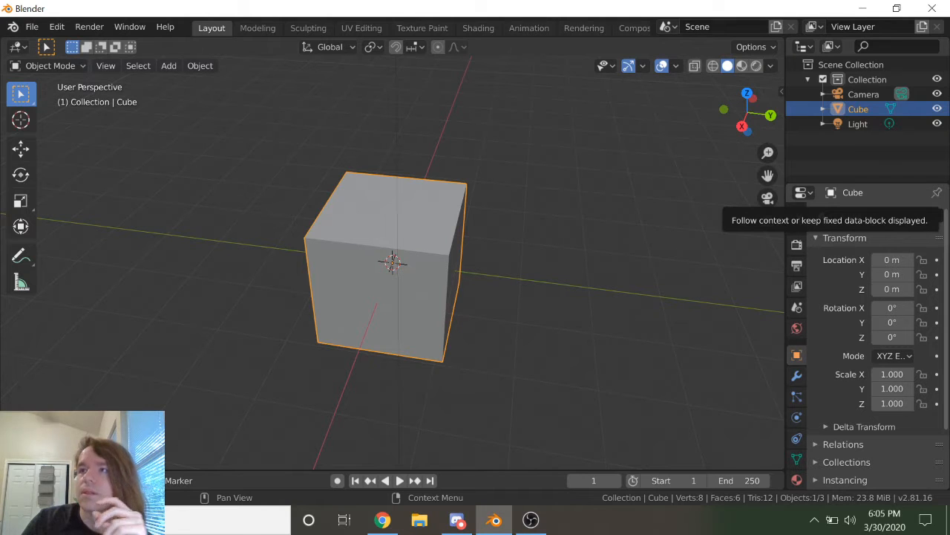
Step: Enter Edit Mode on the cube and select only its top face in face select mode
scroll(540, 280, down, 1)
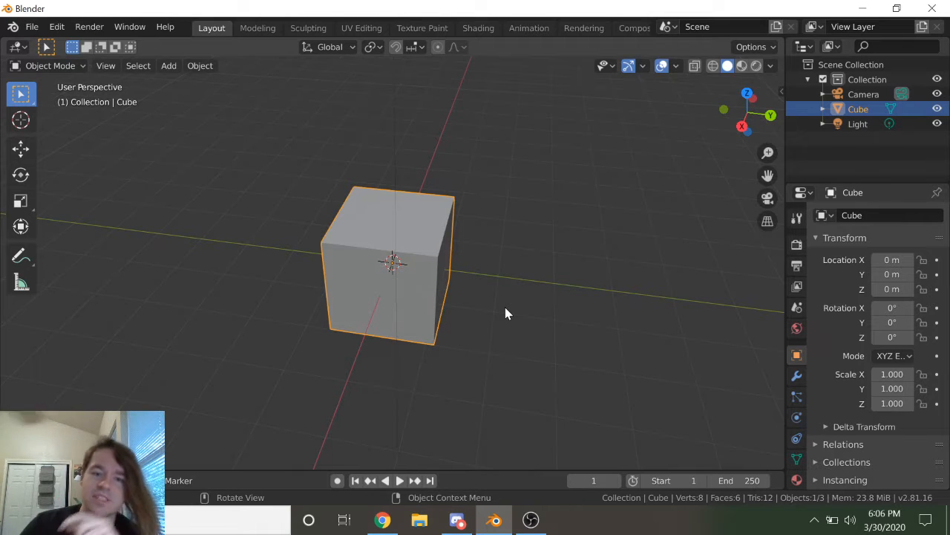
middle_drag(350, 307, 249, 331)
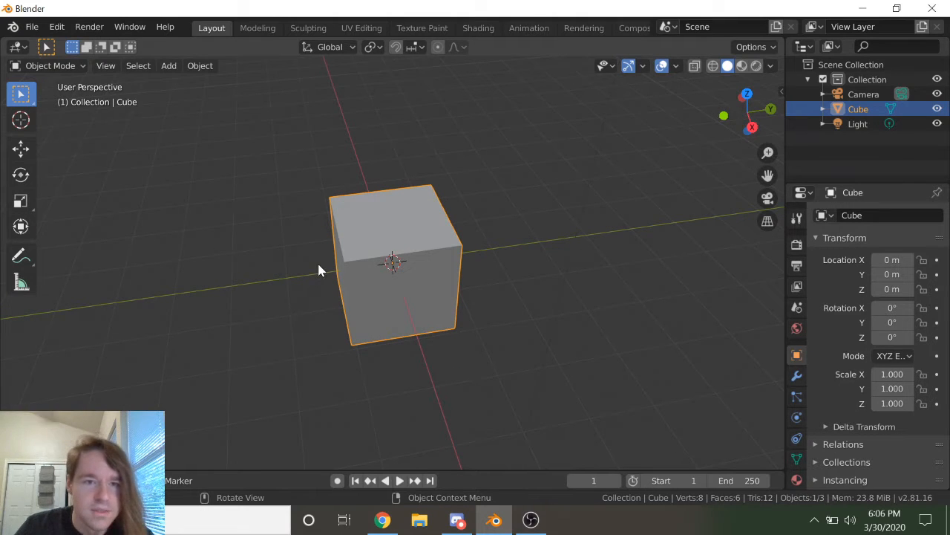
middle_drag(389, 272, 414, 278)
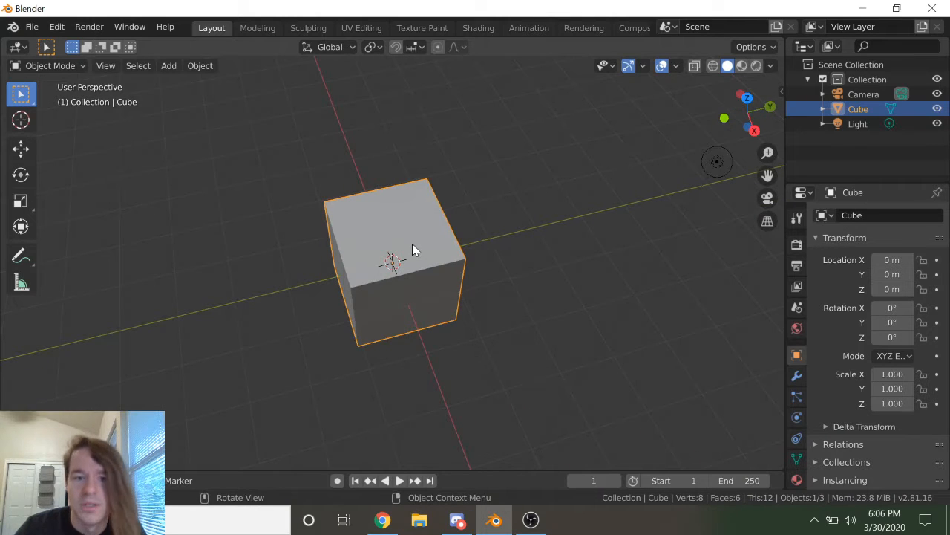
key(Tab)
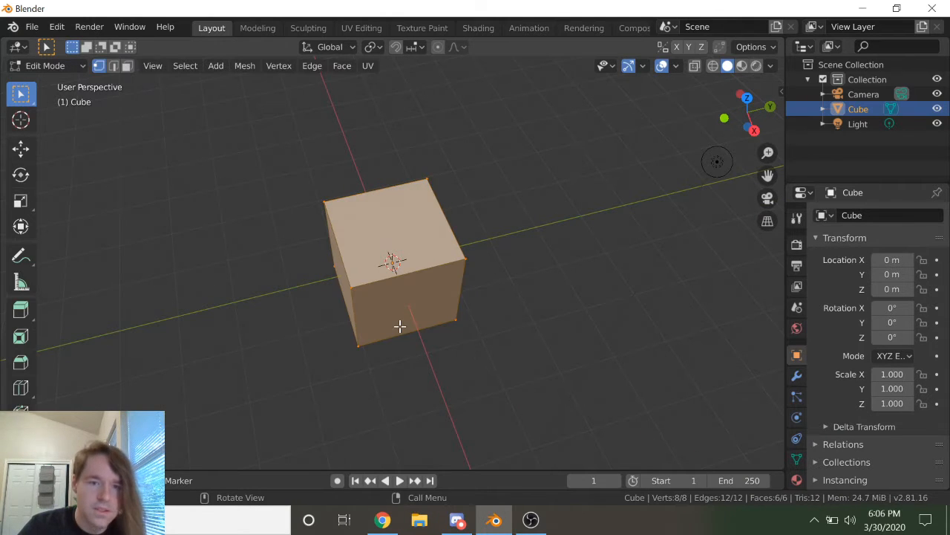
mouse_move(204, 214)
middle_down()
mouse_move(191, 204)
mouse_move(144, 93)
middle_up()
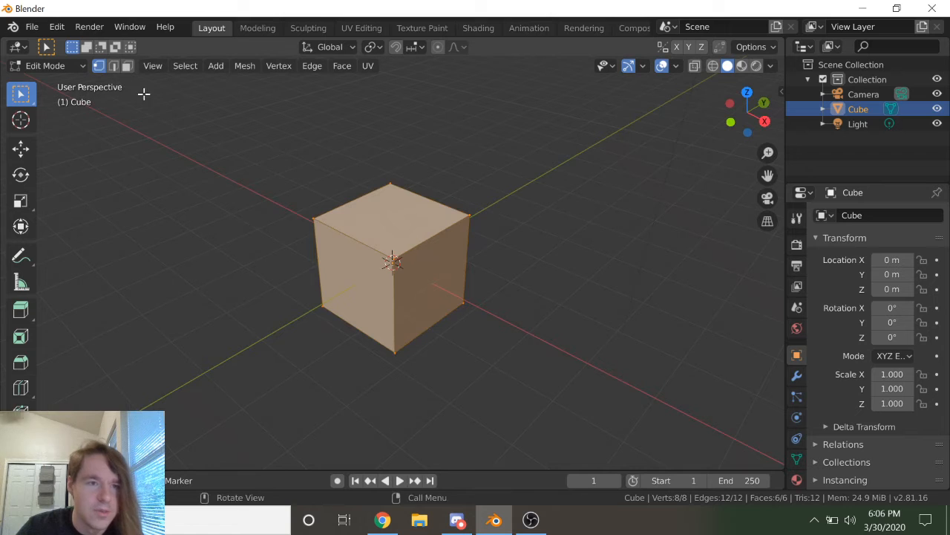
click(113, 66)
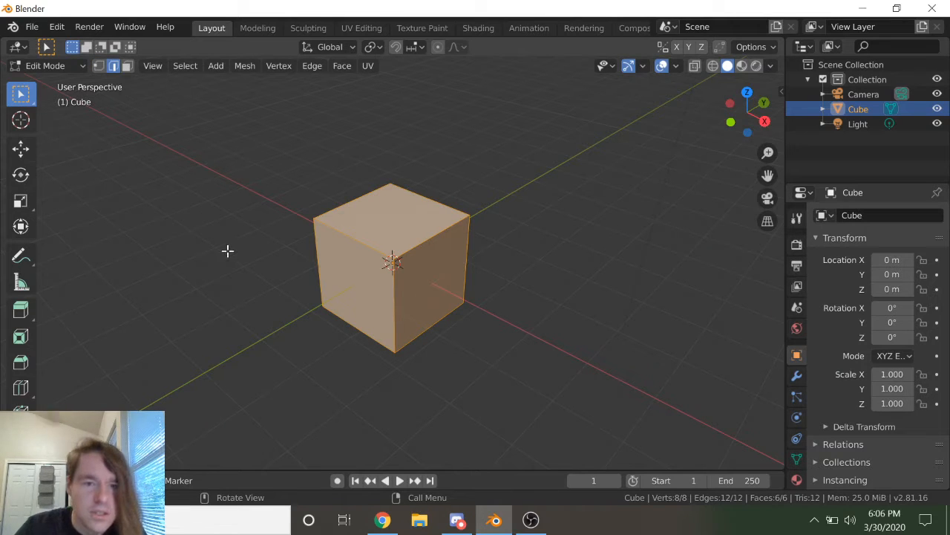
click(127, 66)
click(407, 242)
scroll(416, 253, down, 4)
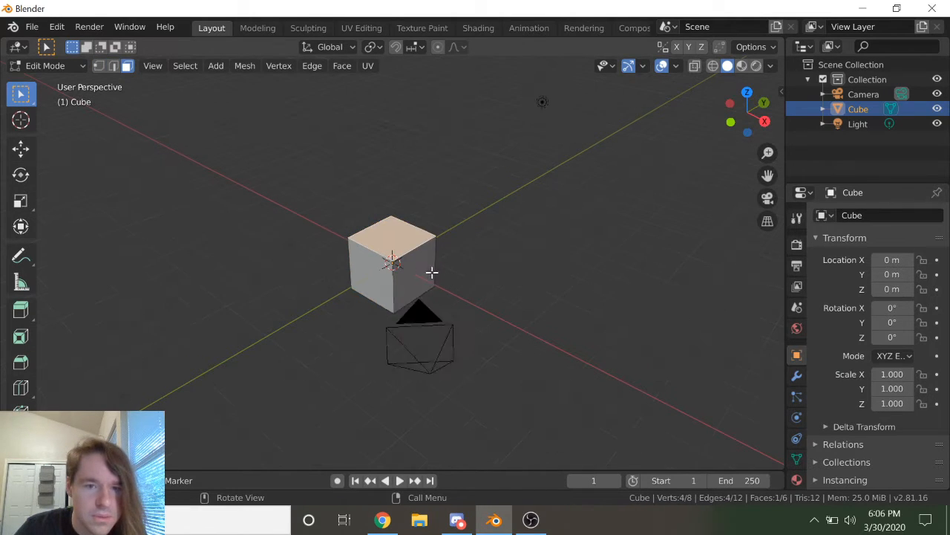
Step: Move the selected top face upward along the Z axis to stretch the cube into a tall column
click(21, 148)
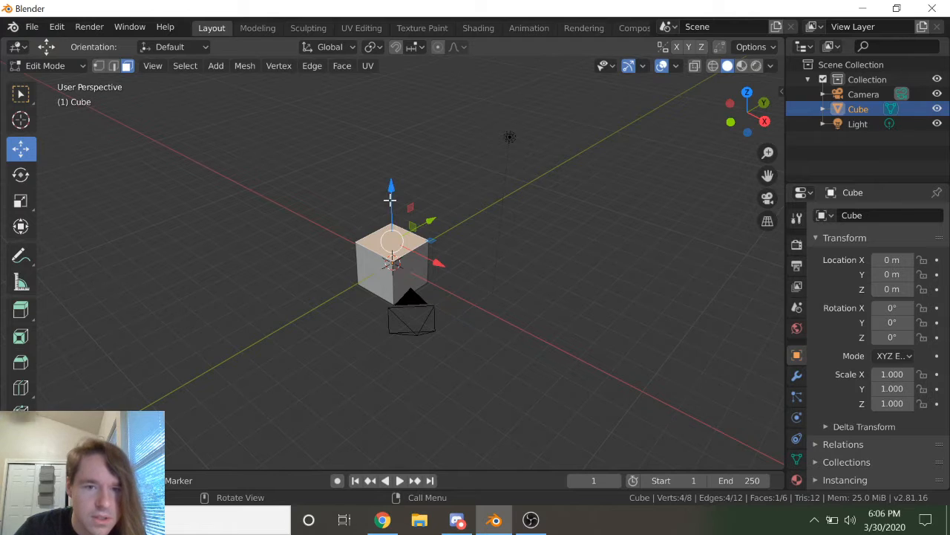
scroll(389, 202, up, 3)
drag(390, 199, 383, 364)
scroll(503, 259, down, 4)
middle_drag(502, 259, 461, 265)
drag(390, 113, 388, 135)
key(Tab)
key(Tab)
middle_drag(430, 282, 449, 307)
scroll(449, 308, up, 3)
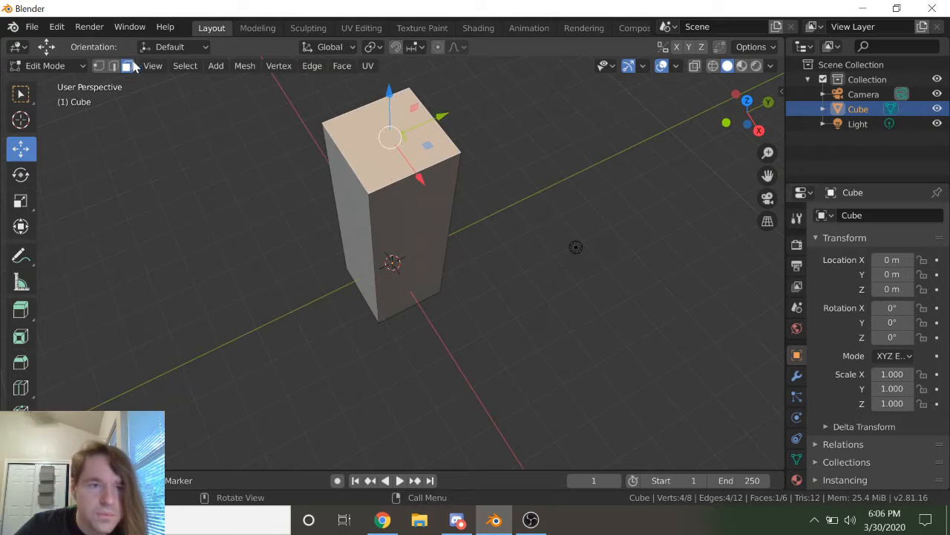
Step: In edge select mode, select the two long vertical edges of the column's side face that looks toward negative Y
click(114, 66)
click(311, 254)
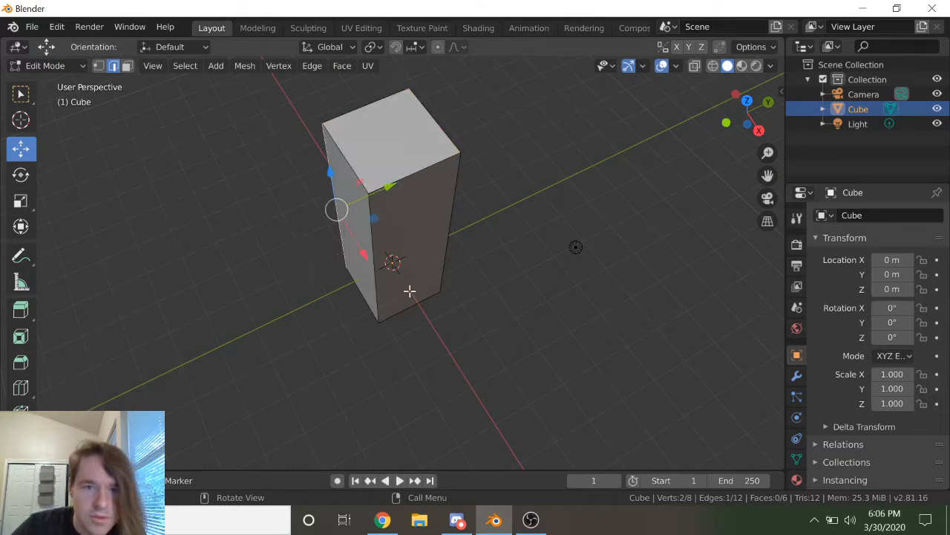
click(368, 238)
shift+click(325, 181)
middle_drag(314, 199, 286, 280)
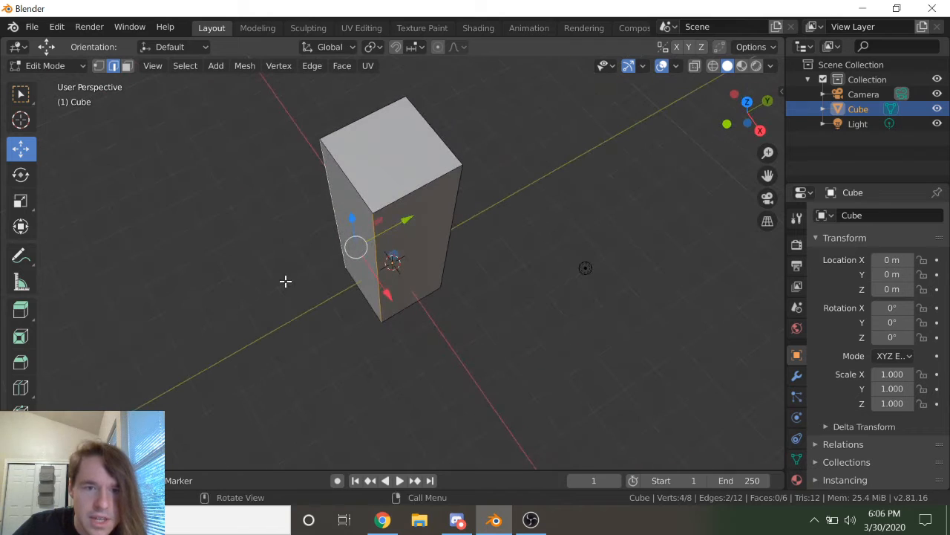
click(283, 70)
mouse_move(337, 316)
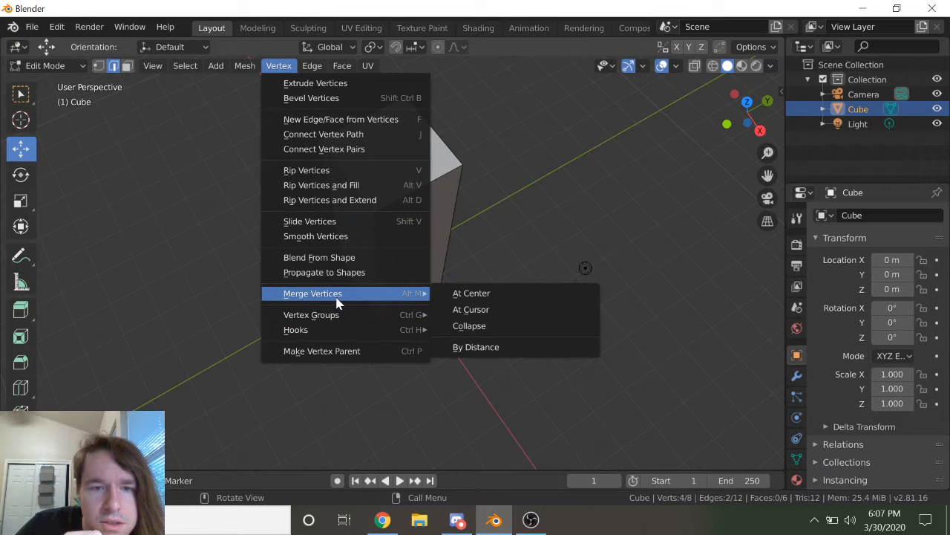
key(Tab)
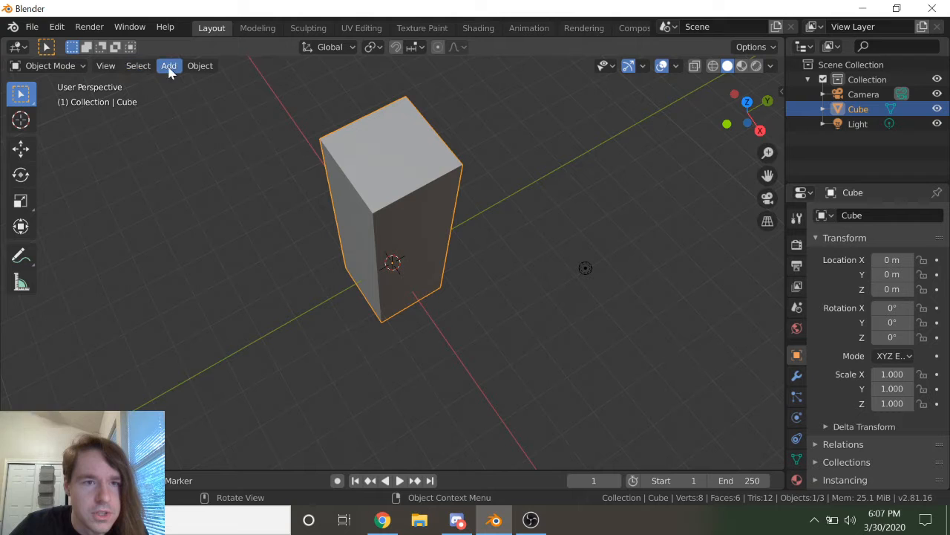
key(Tab)
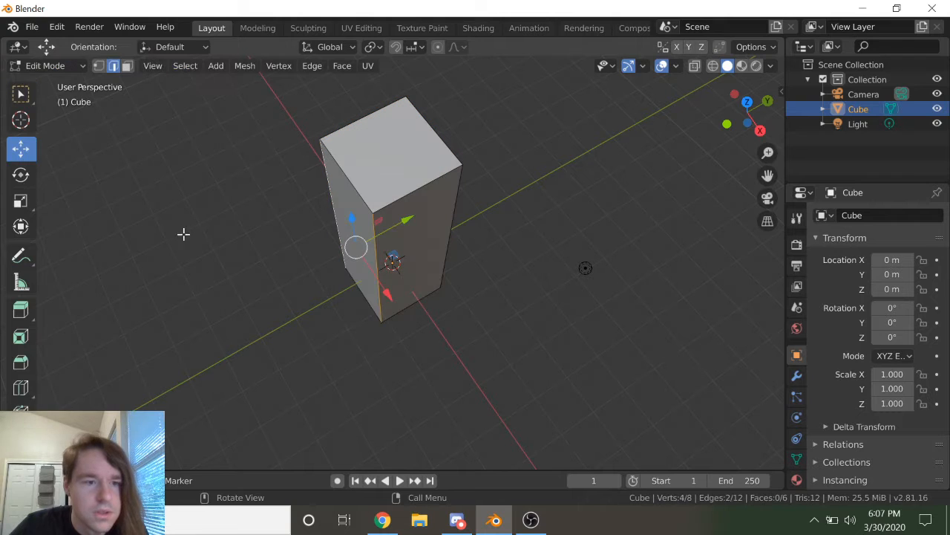
Step: Add a single vertical loop cut through the column's middle along X, and select the negative-Y side's two vertical edges with the Move tool
click(21, 387)
click(408, 190)
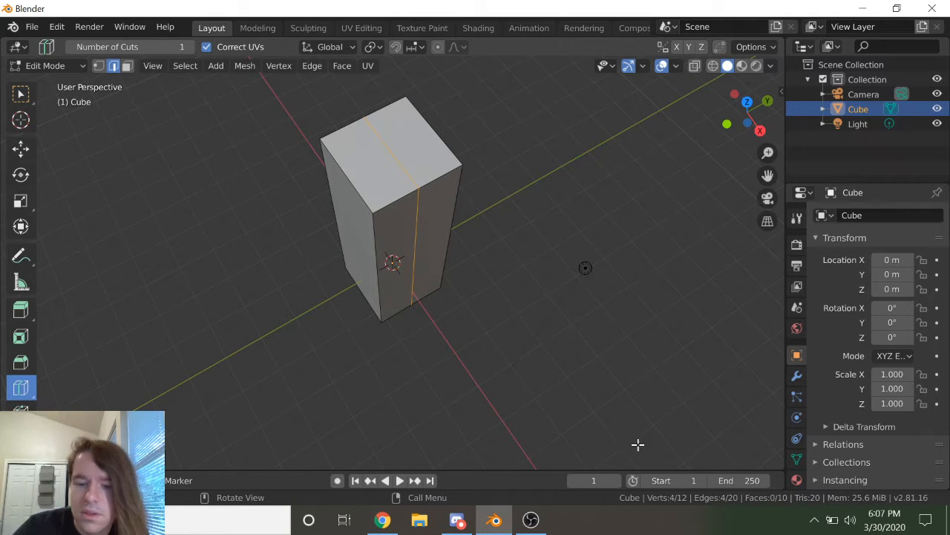
click(20, 149)
click(382, 321)
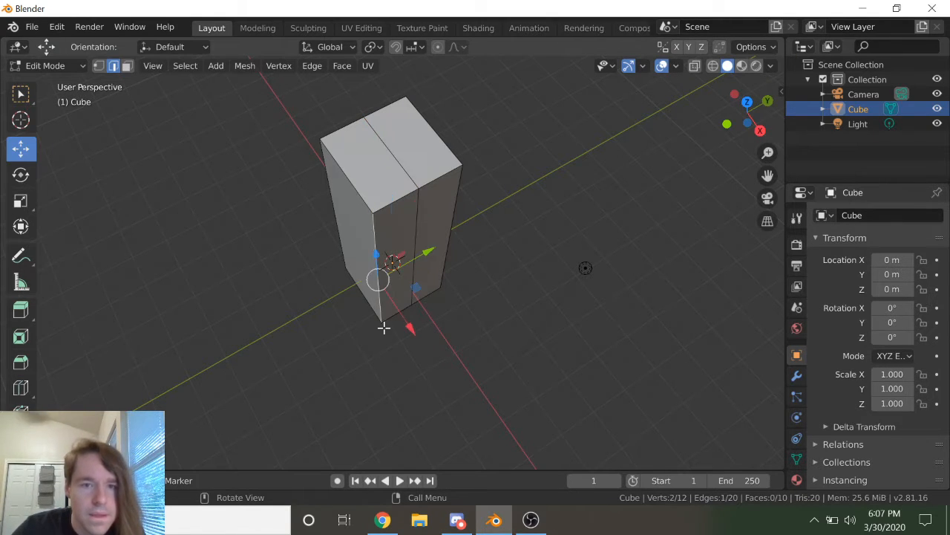
shift+click(324, 163)
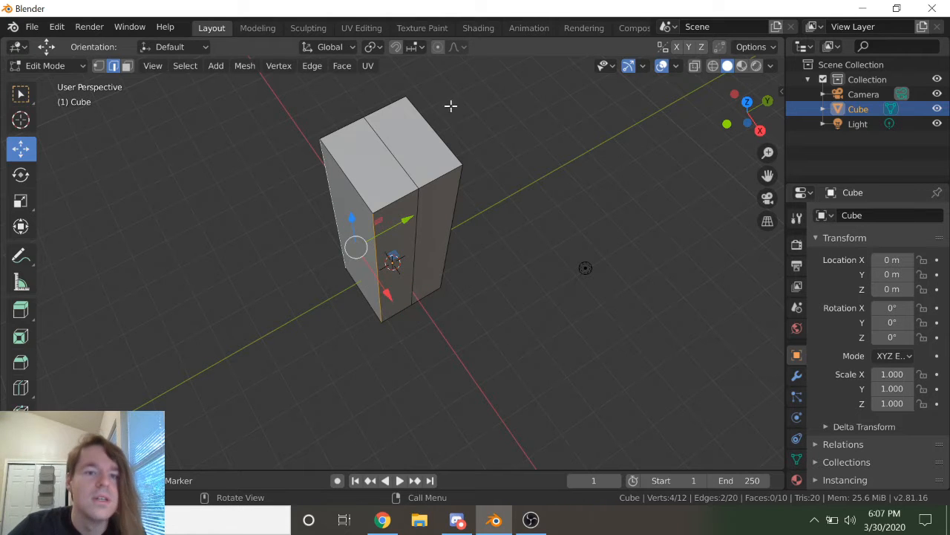
click(280, 66)
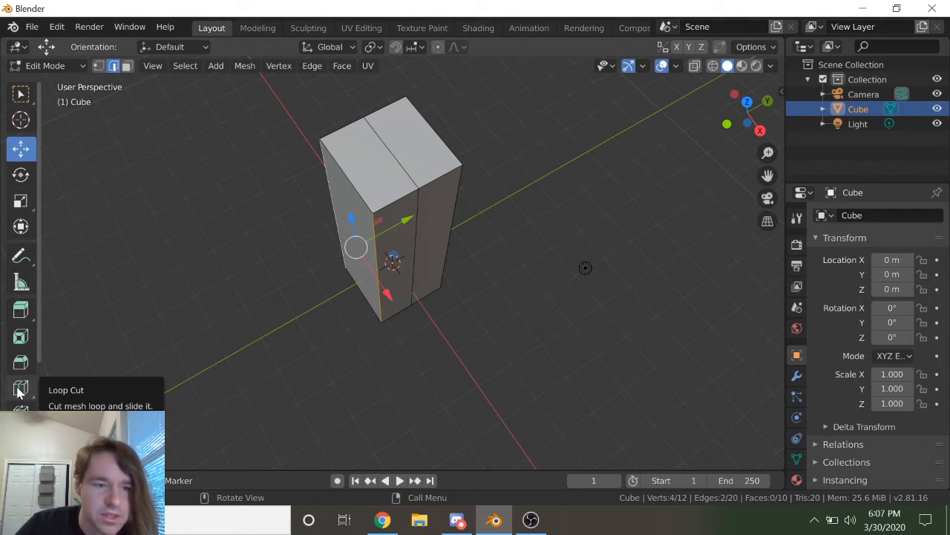
click(20, 388)
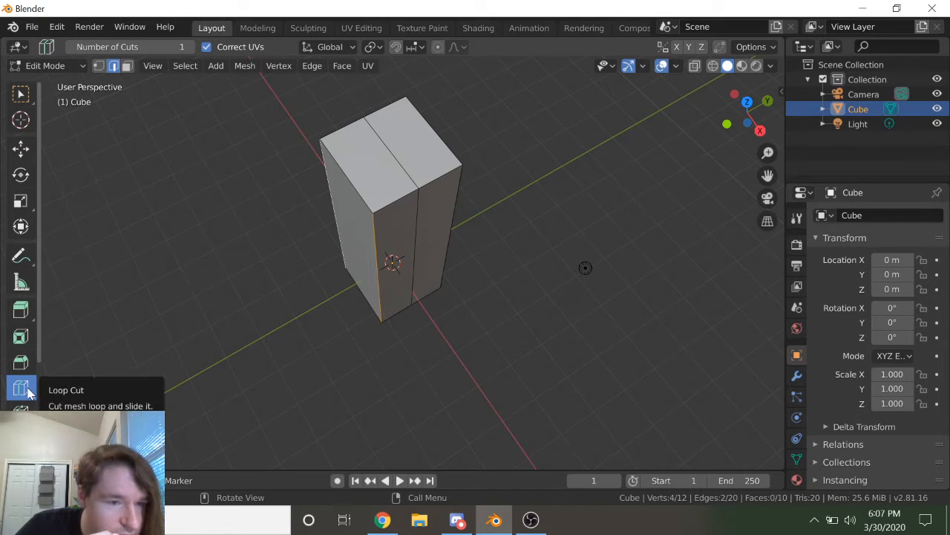
right_click(371, 357)
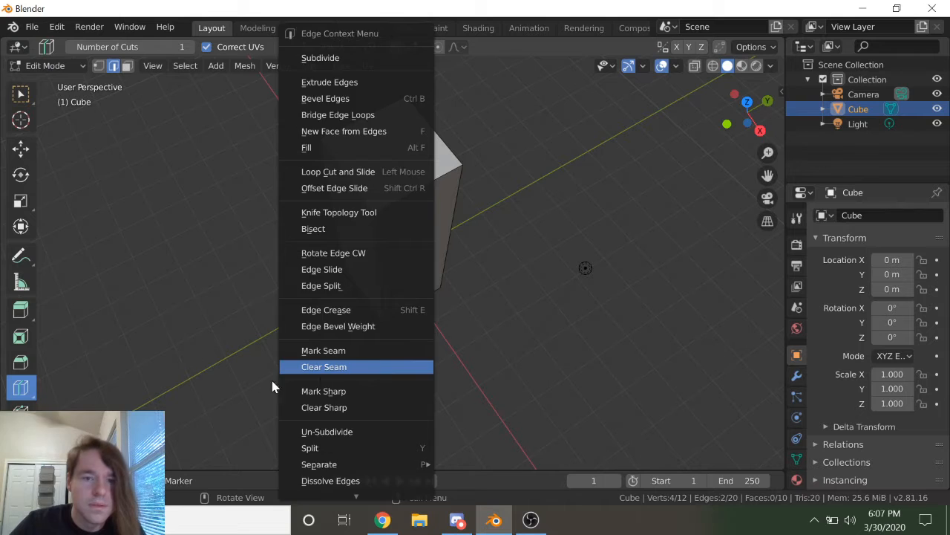
Step: Try to collapse the two vertical edges of the column's negative-Y side with Merge Vertices, and undo the merge
click(20, 148)
click(378, 265)
shift+click(317, 167)
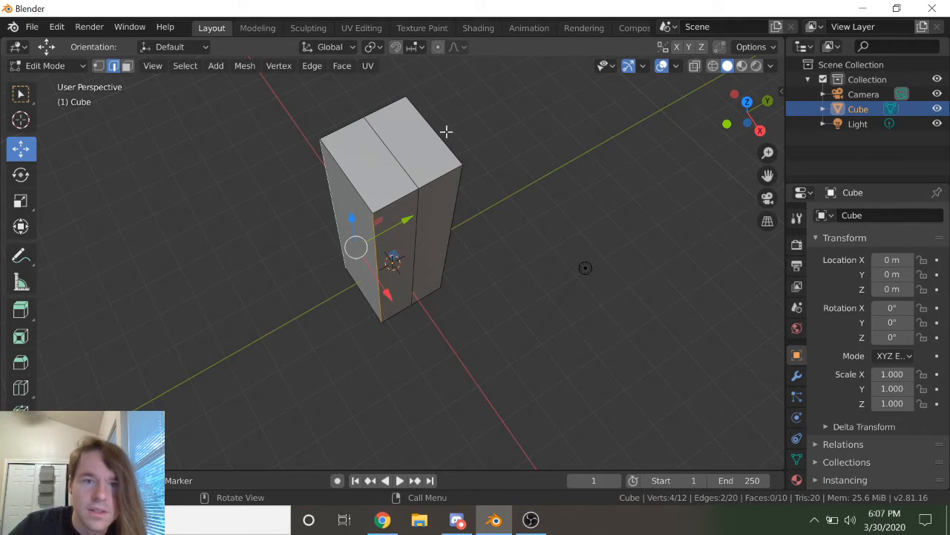
click(294, 67)
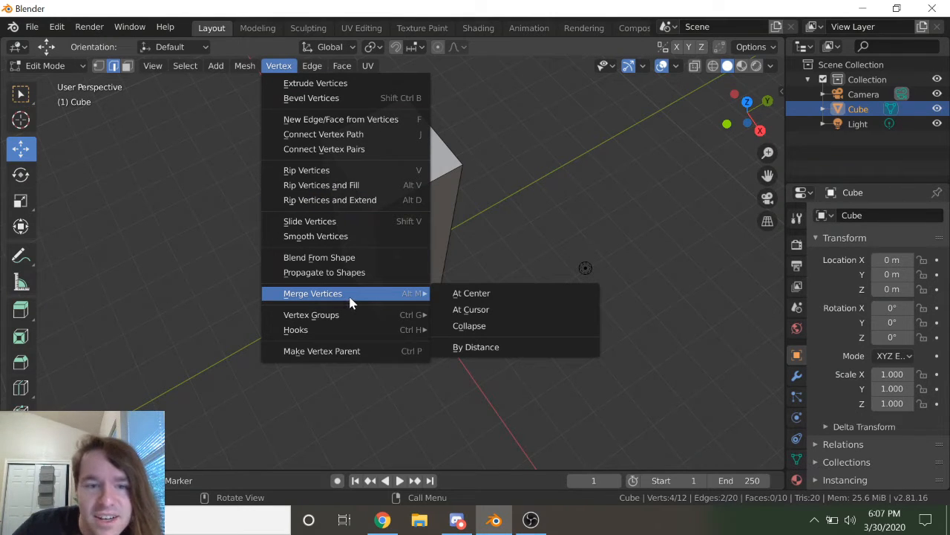
click(503, 325)
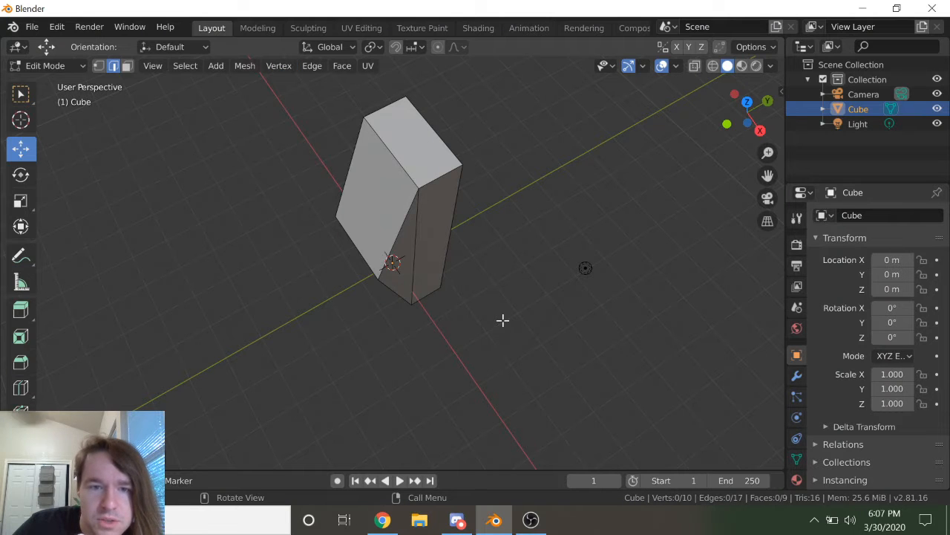
key(ctrl+z)
Step: Select the upper and lower edges of the column's negative-Y side and merge their vertices with Collapse
key(a)
click(347, 173)
shift+click(361, 282)
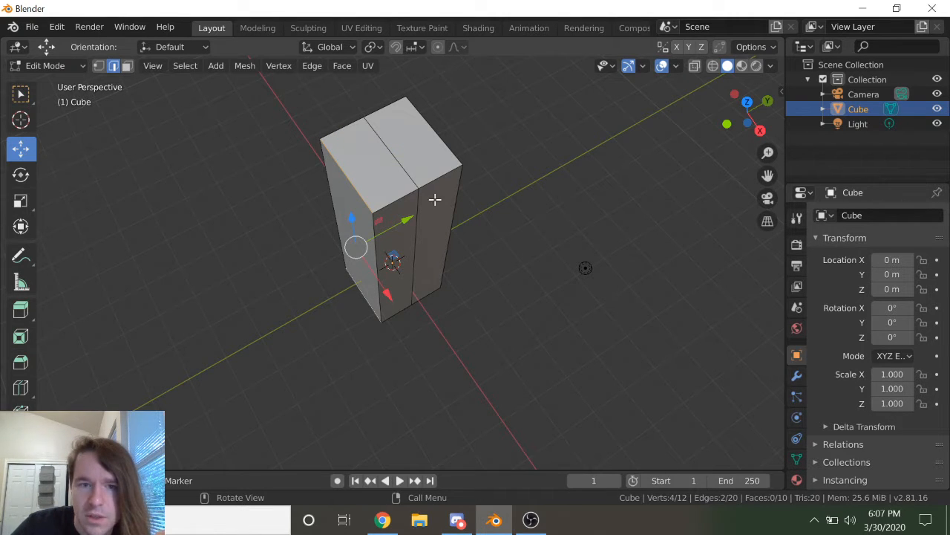
click(279, 66)
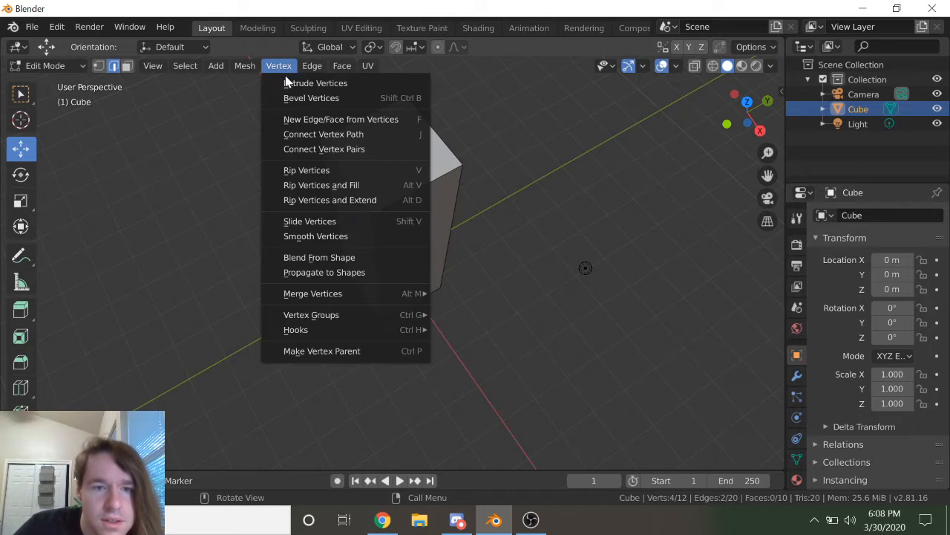
mouse_move(319, 294)
click(539, 333)
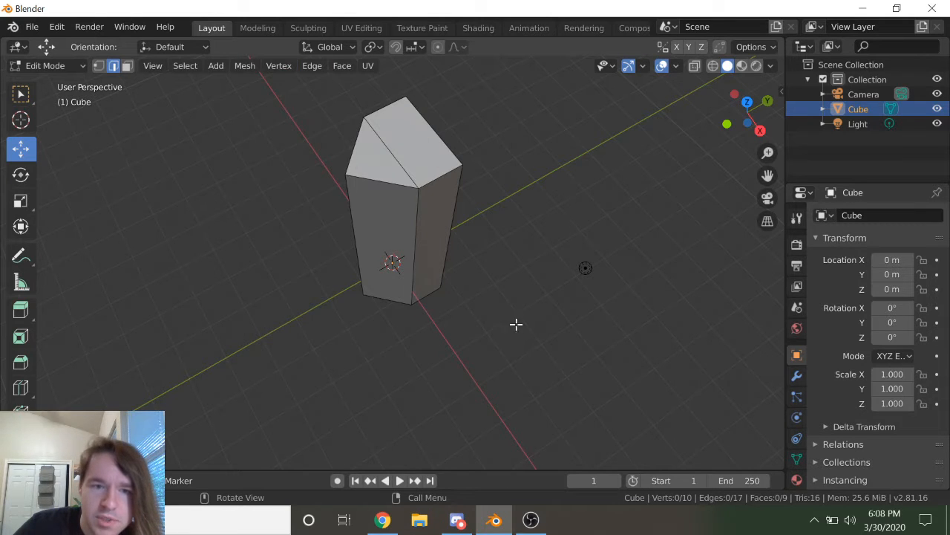
middle_drag(471, 309, 425, 286)
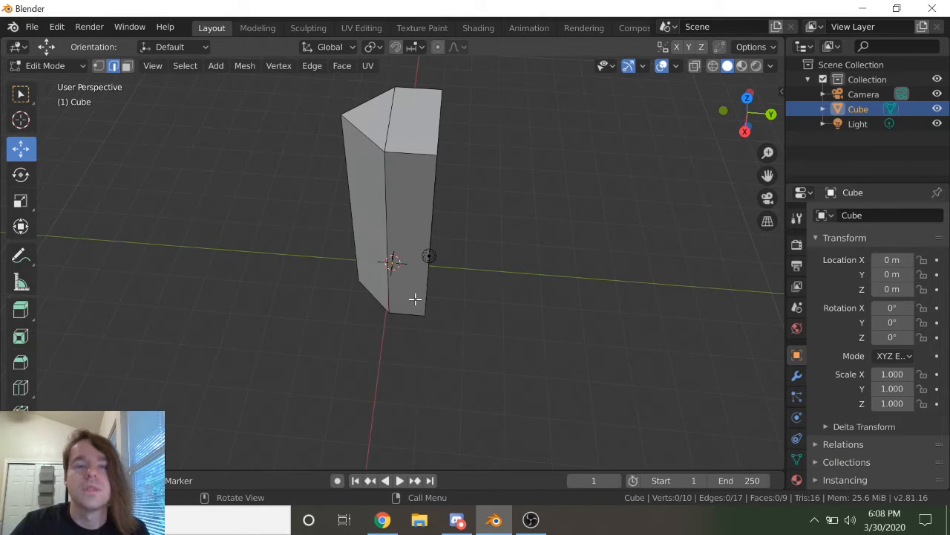
Step: Select the two vertical edges of the column's positive-Y side and try to merge their vertices with Collapse
middle_drag(429, 293, 365, 304)
click(387, 245)
shift+click(454, 219)
middle_drag(456, 218, 578, 314)
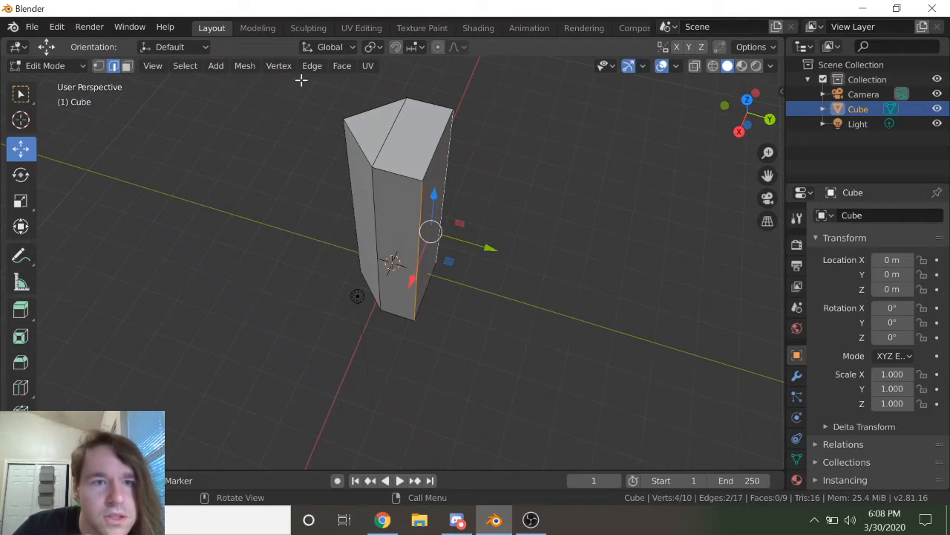
click(245, 66)
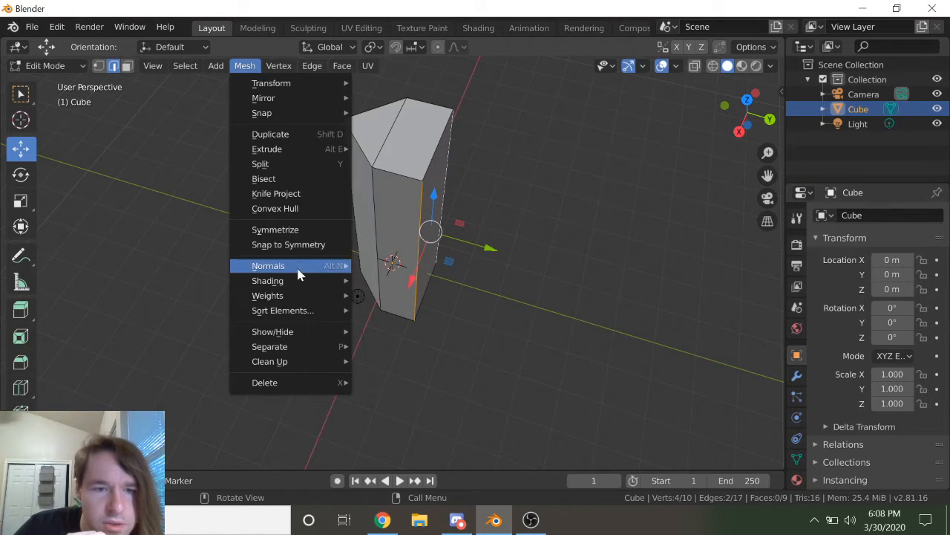
mouse_move(301, 309)
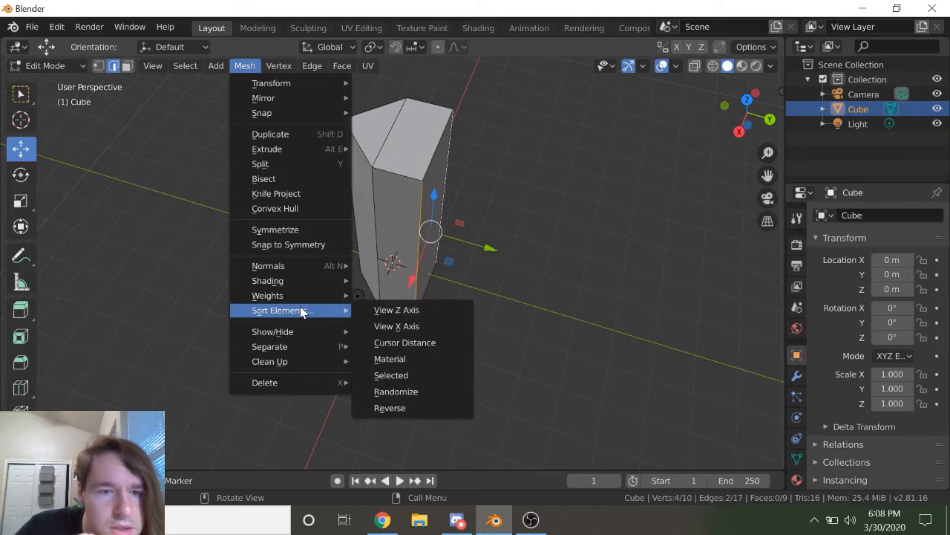
click(272, 71)
mouse_move(344, 291)
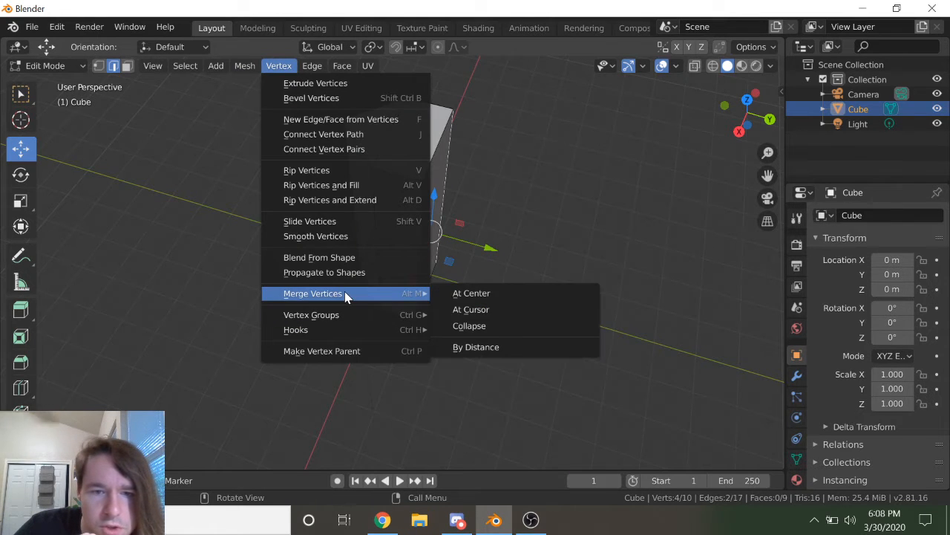
click(485, 327)
Step: Select the upper and lower edges of the column's positive-Y side and merge their vertices with Collapse
key(a)
click(435, 150)
shift+click(428, 294)
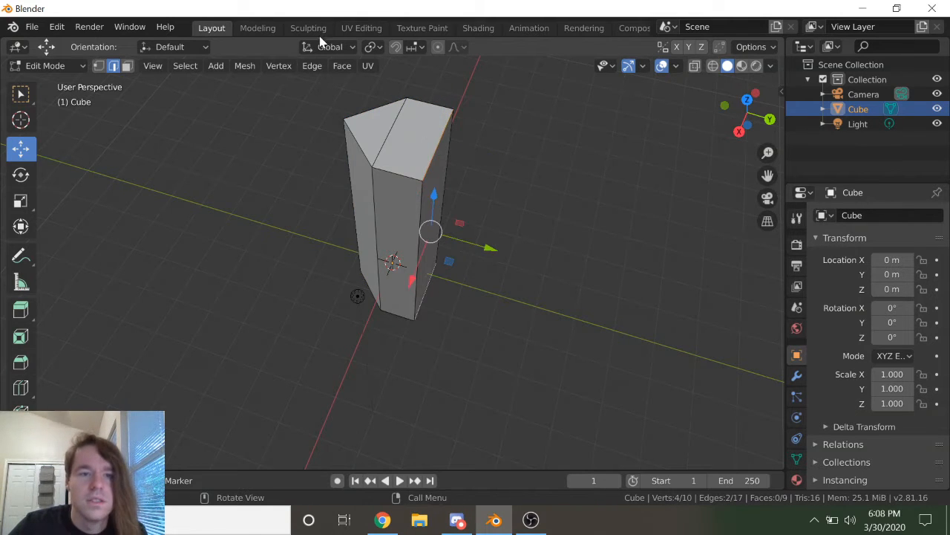
click(246, 66)
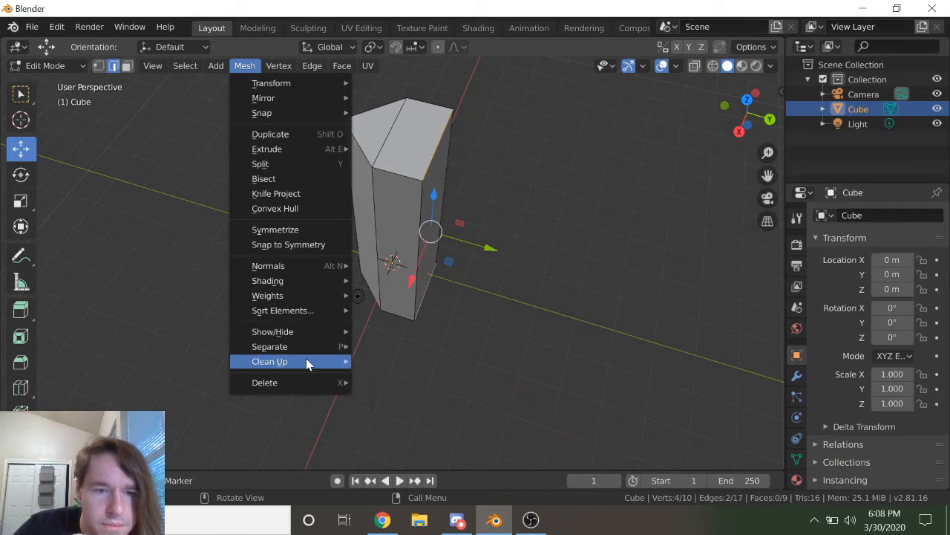
mouse_move(279, 66)
mouse_move(356, 291)
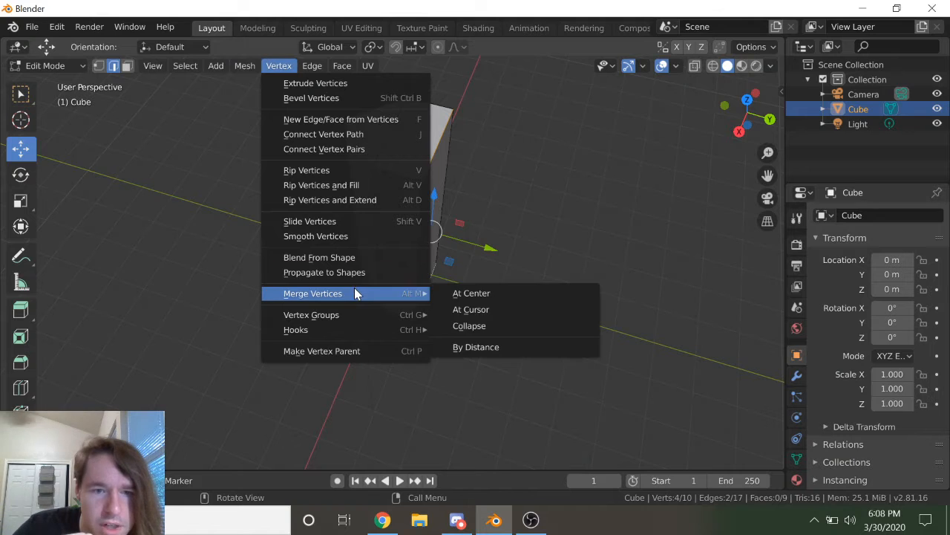
click(522, 346)
middle_drag(388, 233, 483, 263)
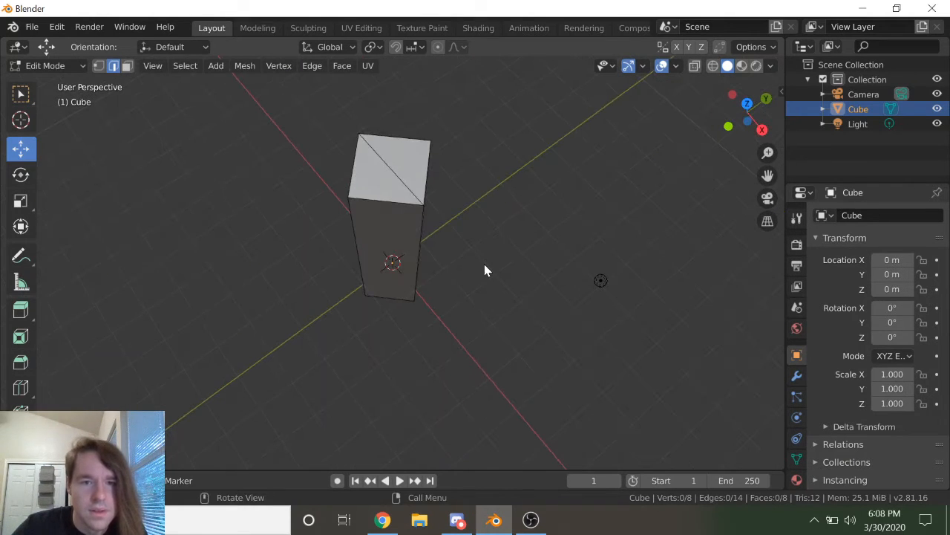
Step: Return to Object Mode, display the object's transform properties, and set the column's X dimension to 1 m
key(Tab)
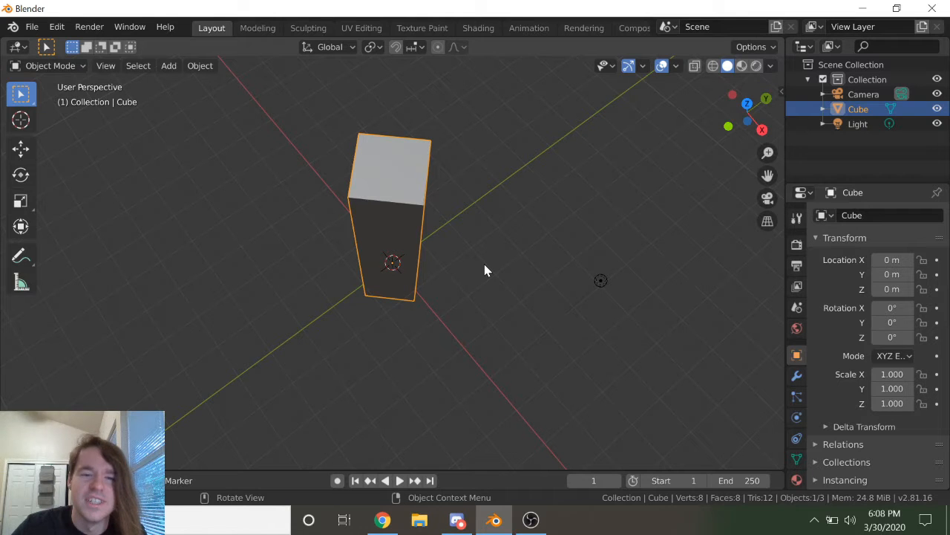
key(n)
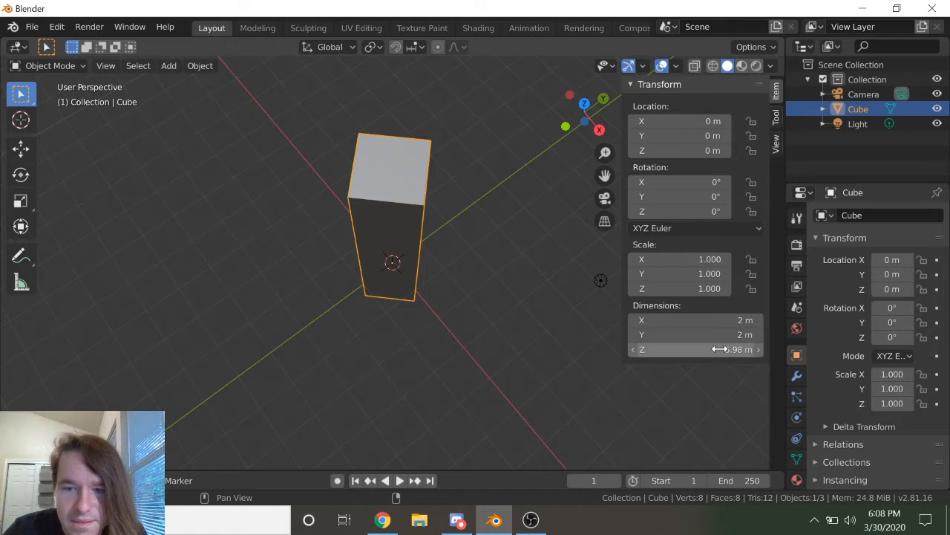
click(715, 320)
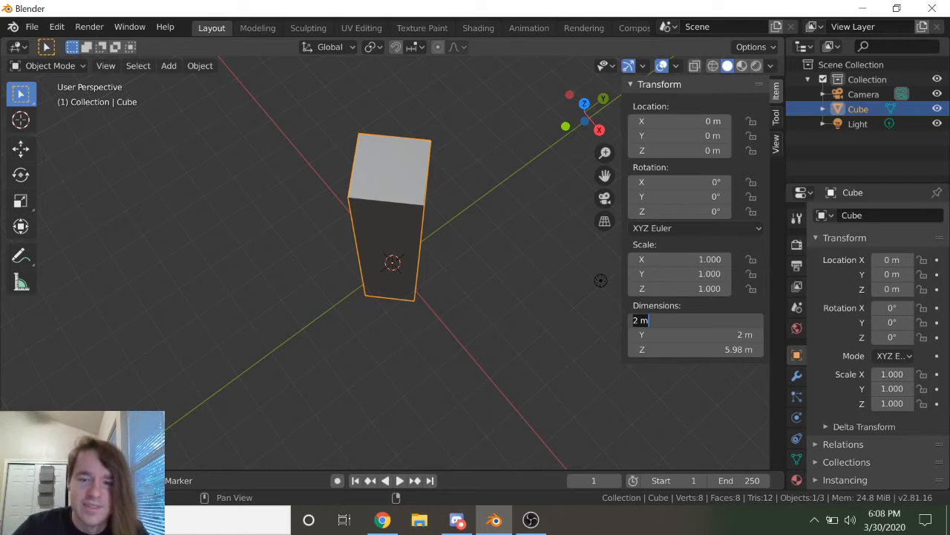
text(1)
key(Return)
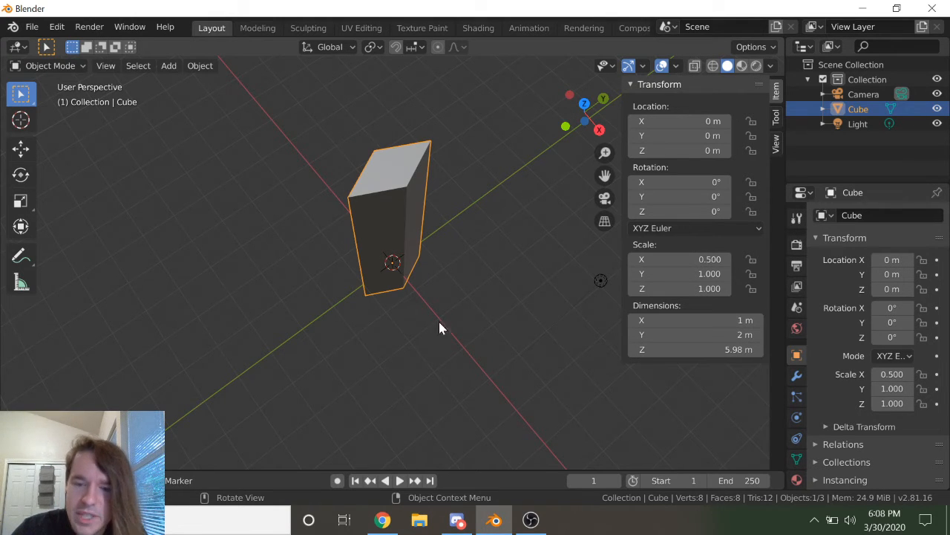
Step: In Edit Mode, try raising the top's diagonal edge along Z to about 6.08 m, and undo the move
key(Tab)
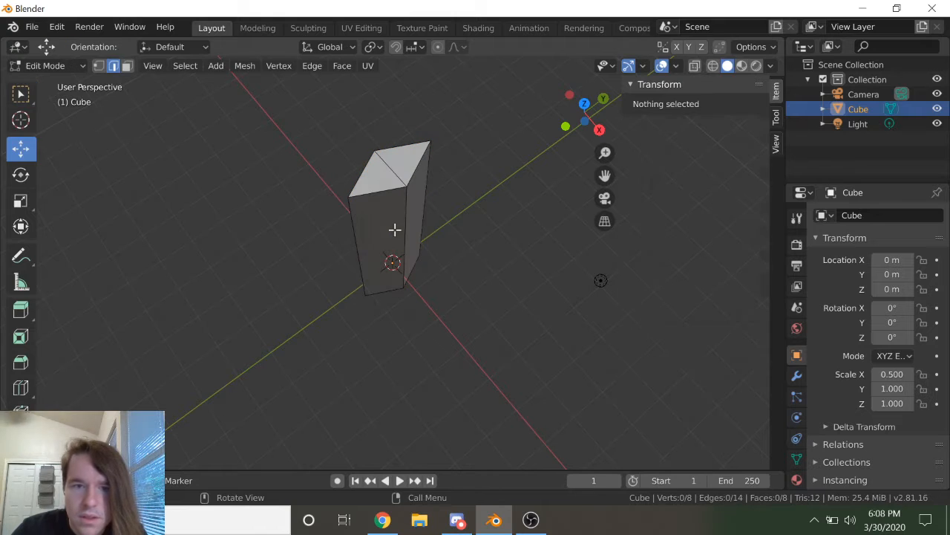
click(126, 67)
click(115, 69)
click(390, 167)
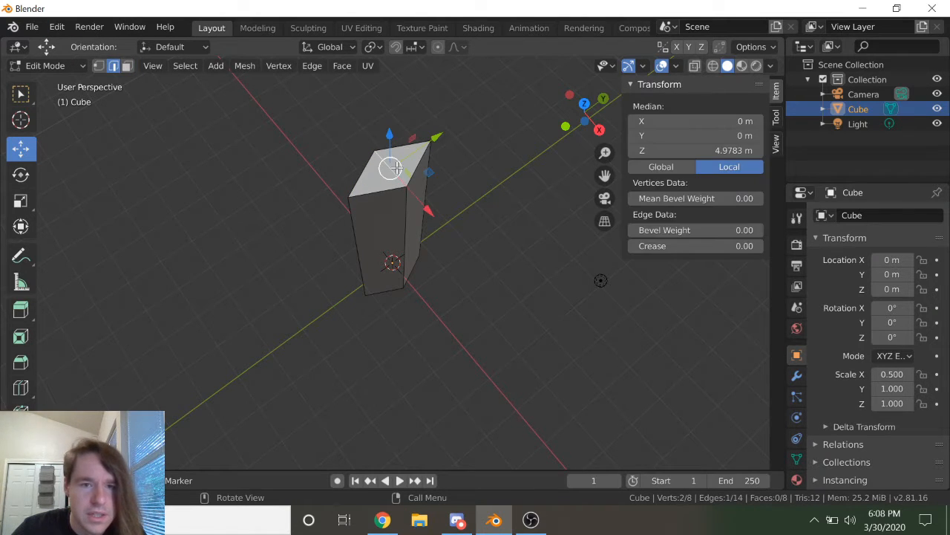
middle_drag(402, 190, 400, 156)
scroll(400, 141, down, 2)
drag(390, 100, 397, 78)
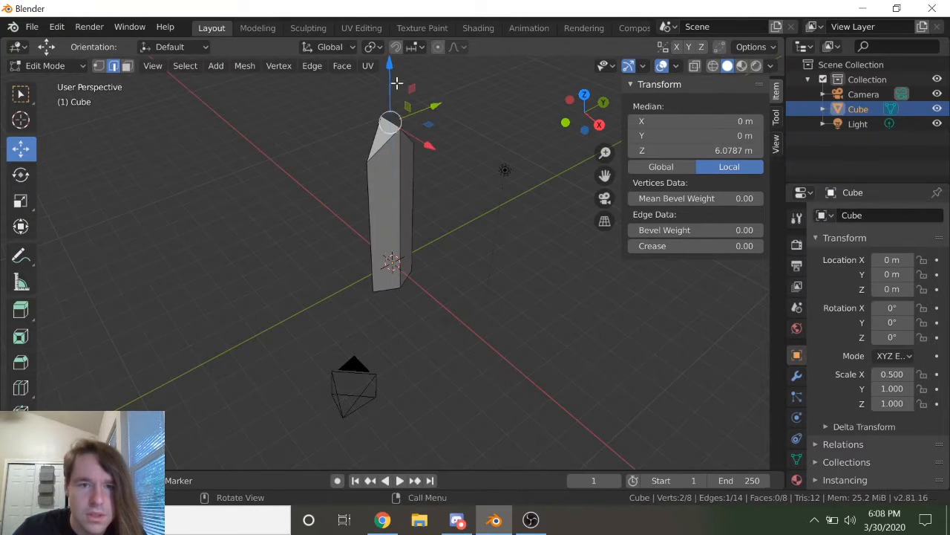
key(ctrl+z)
Step: In face select mode, select a side face of the skewed column and return to Object Mode
click(130, 67)
scroll(404, 178, up, 1)
middle_drag(404, 178, 365, 229)
scroll(365, 226, down, 1)
click(364, 216)
middle_drag(423, 230, 480, 245)
key(Tab)
key(Tab)
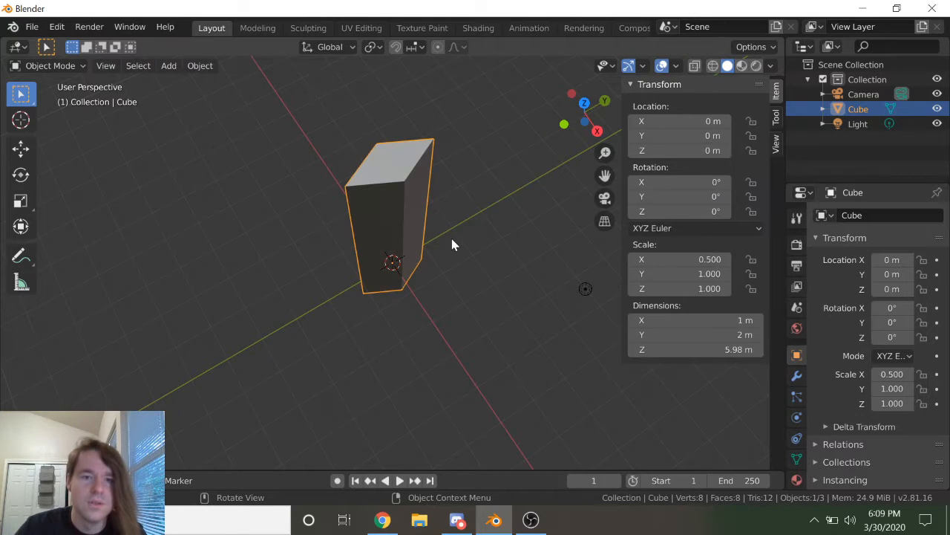
Step: Delete the skewed column and add a new mesh cube in its place
key(Delete)
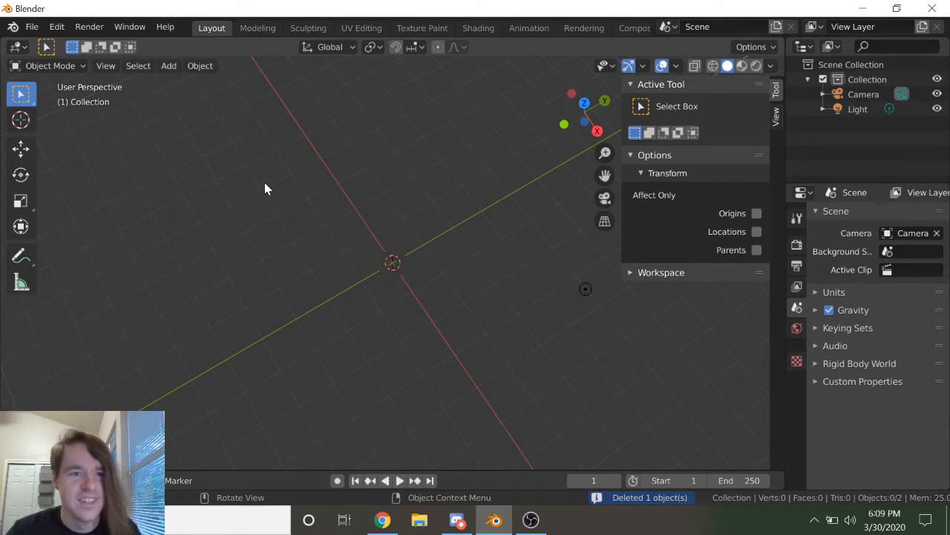
click(202, 67)
mouse_move(173, 59)
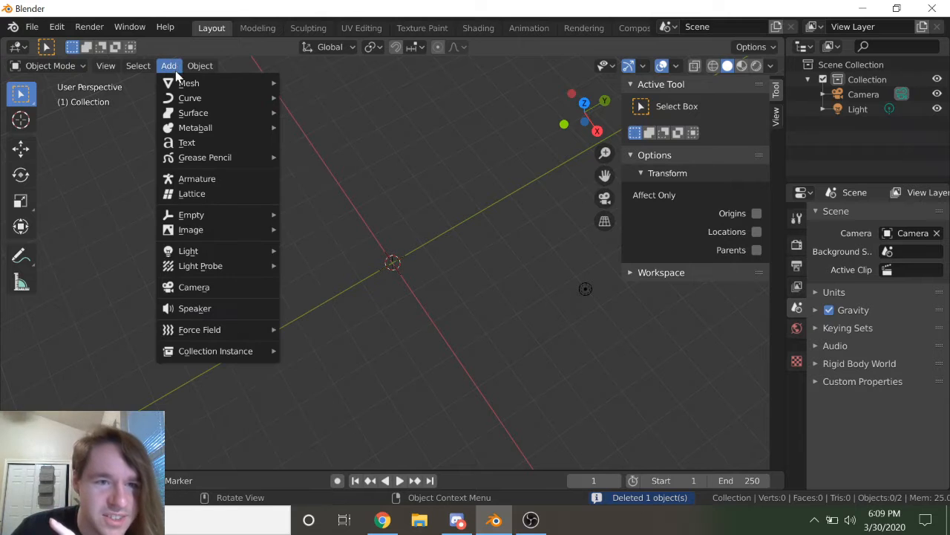
mouse_move(186, 83)
click(297, 97)
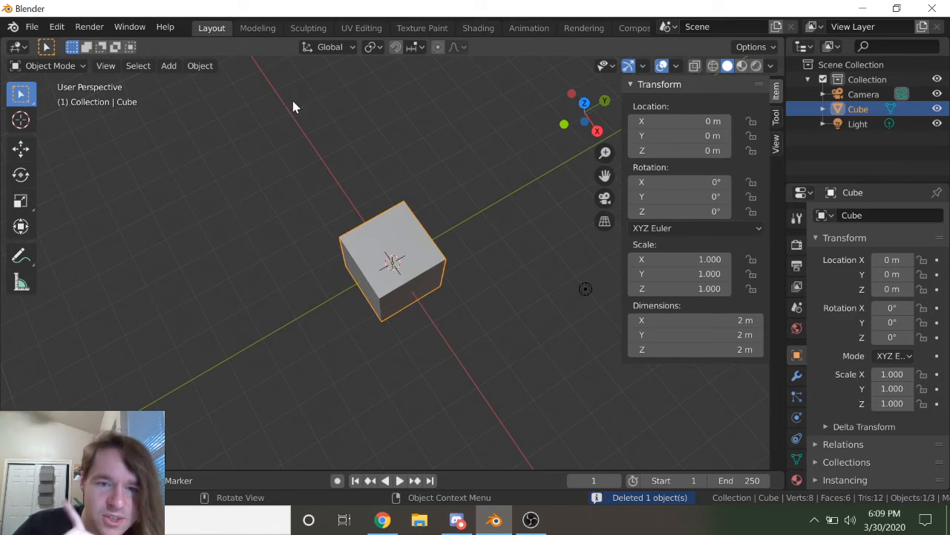
Step: In Edit Mode, raise the new cube's top face along Z to about 6.23 m, and return to Object Mode
key(Tab)
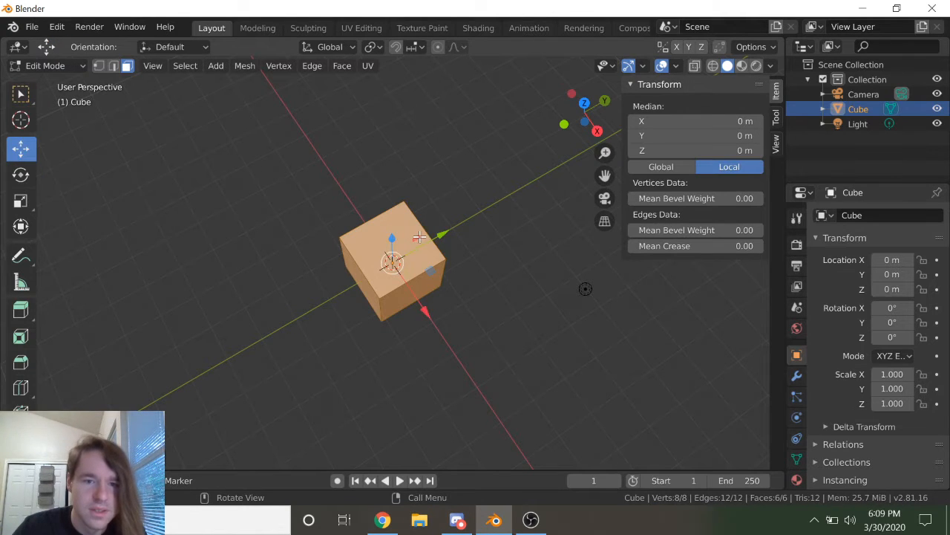
click(410, 219)
key(e)
click(392, 96)
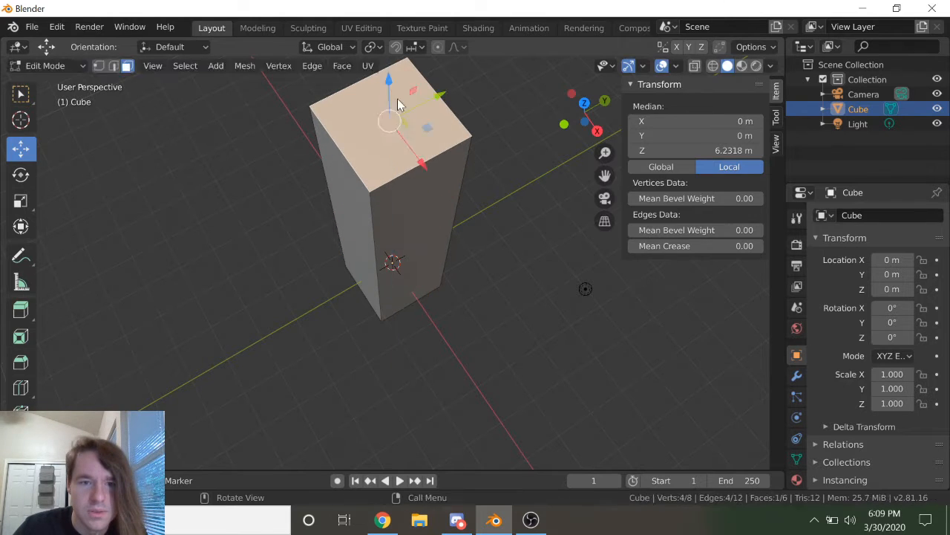
key(Tab)
Step: Try setting the new column's Z scale to 45, and undo the change
click(680, 288)
text(45)
key(Return)
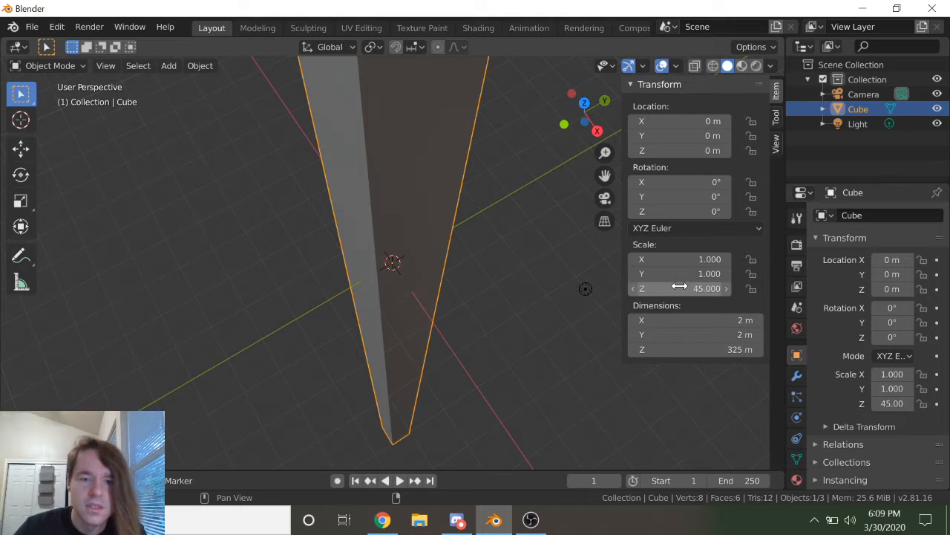
key(ctrl+z)
Step: Set the new column's Z rotation to 45°
click(691, 211)
text(45)
key(Return)
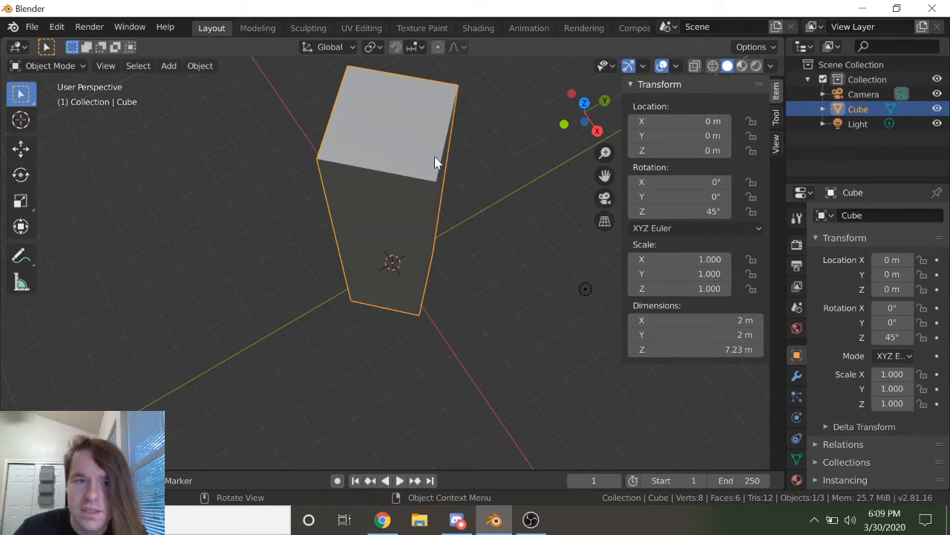
Step: Look through the object transform commands and apply the column's scale only, without applying its rotation
click(214, 66)
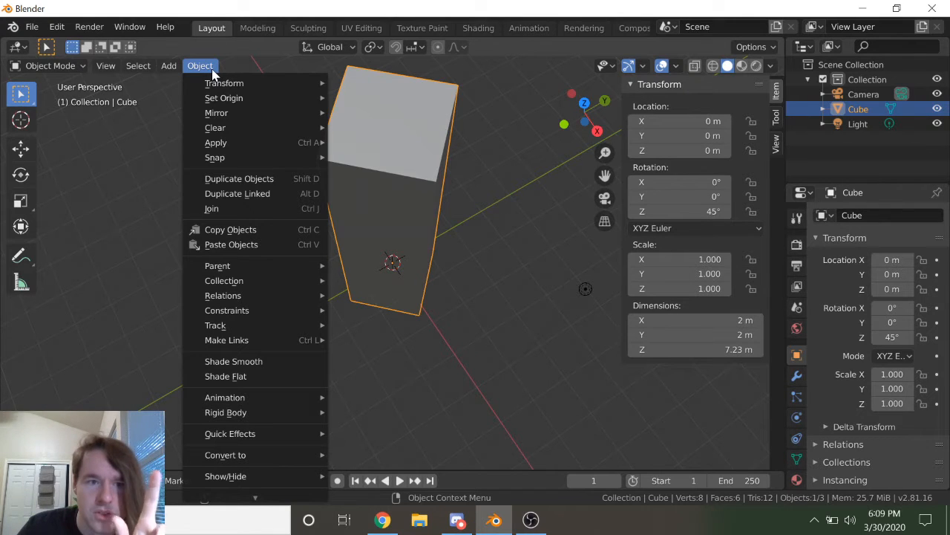
mouse_move(217, 90)
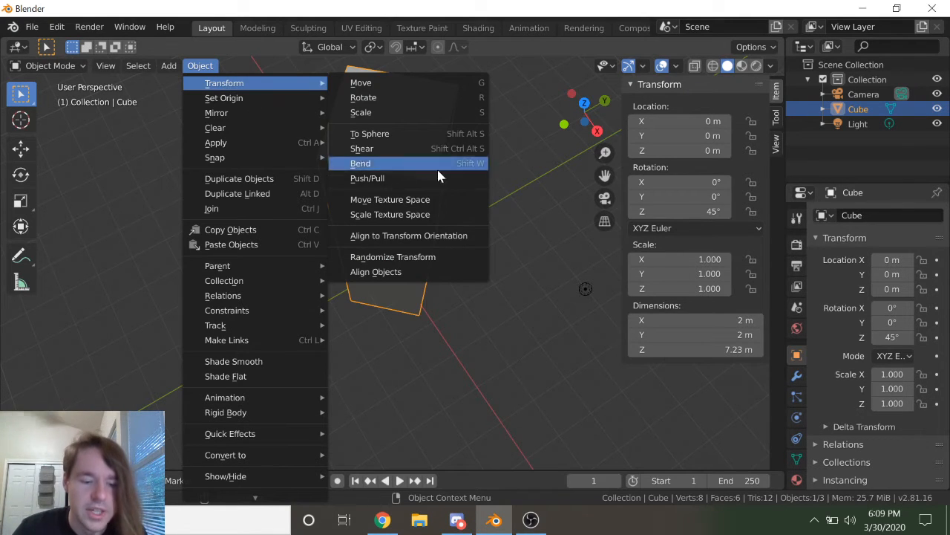
key(ctrl+a)
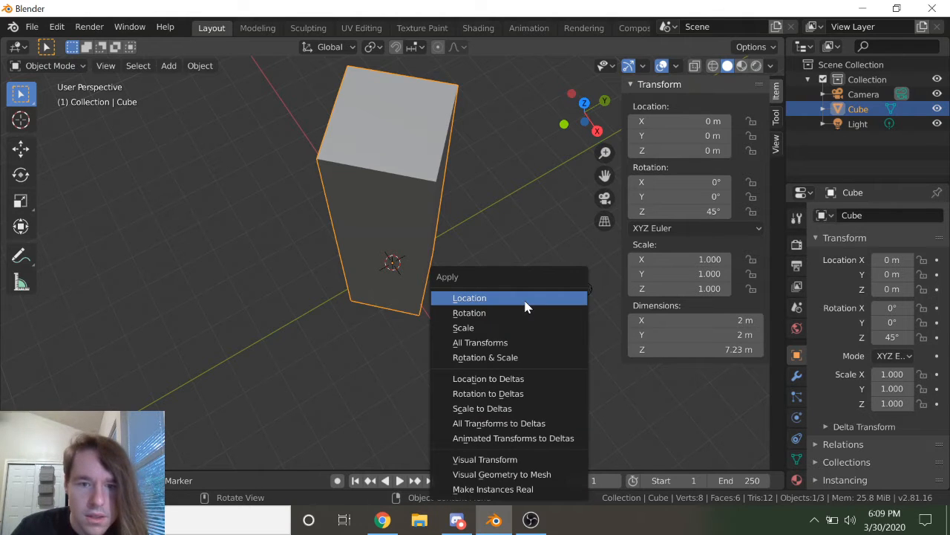
click(511, 327)
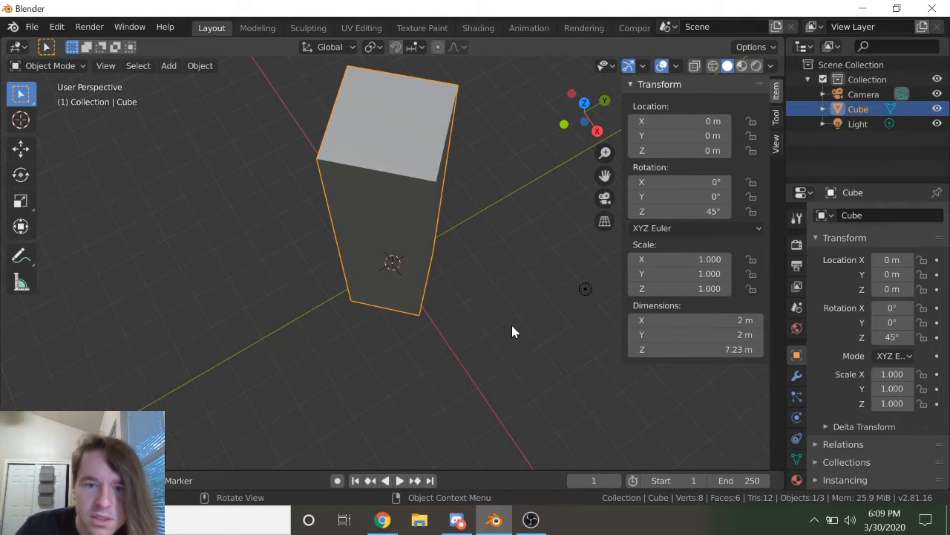
Step: Try setting the rotated column's X dimension to 1 m, and undo the change
click(698, 320)
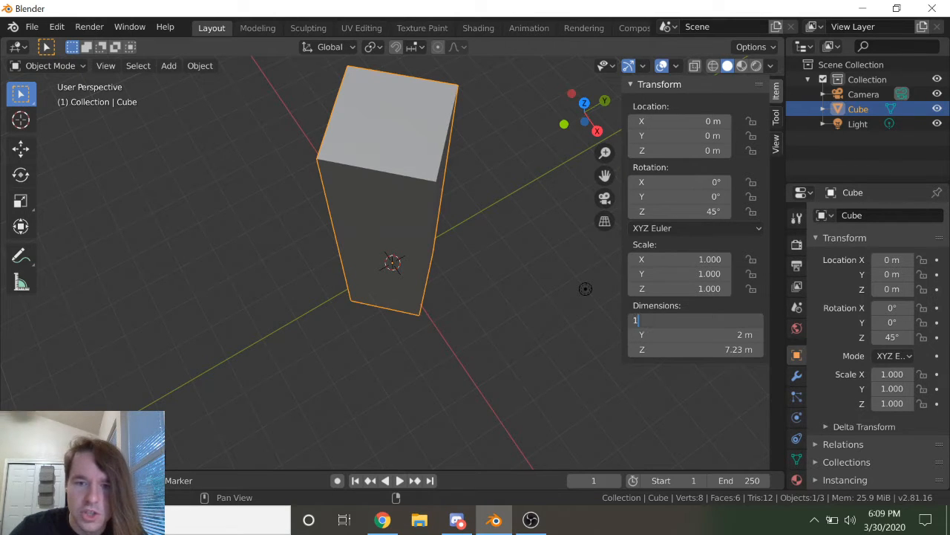
text(1)
key(Return)
key(ctrl+z)
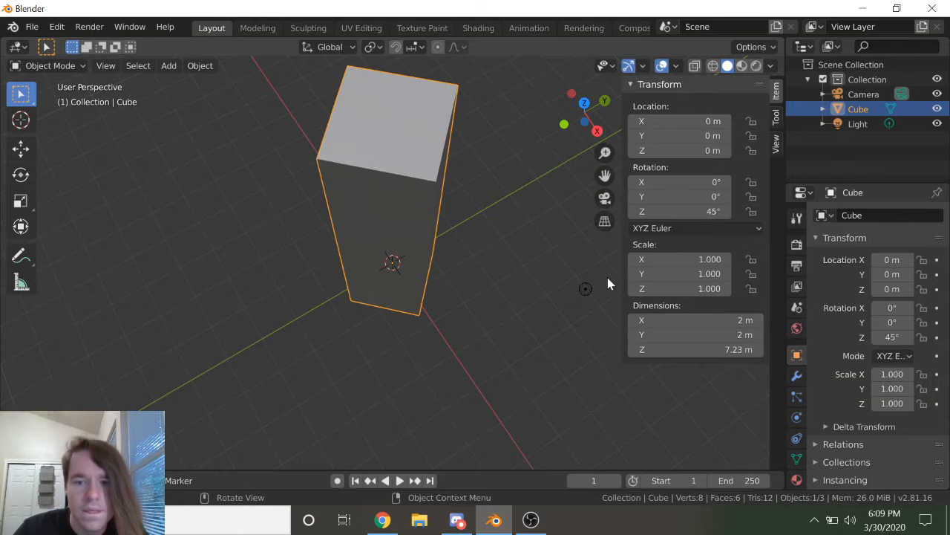
Step: Apply the column's rotation, and set its X scale to 0.5
click(208, 66)
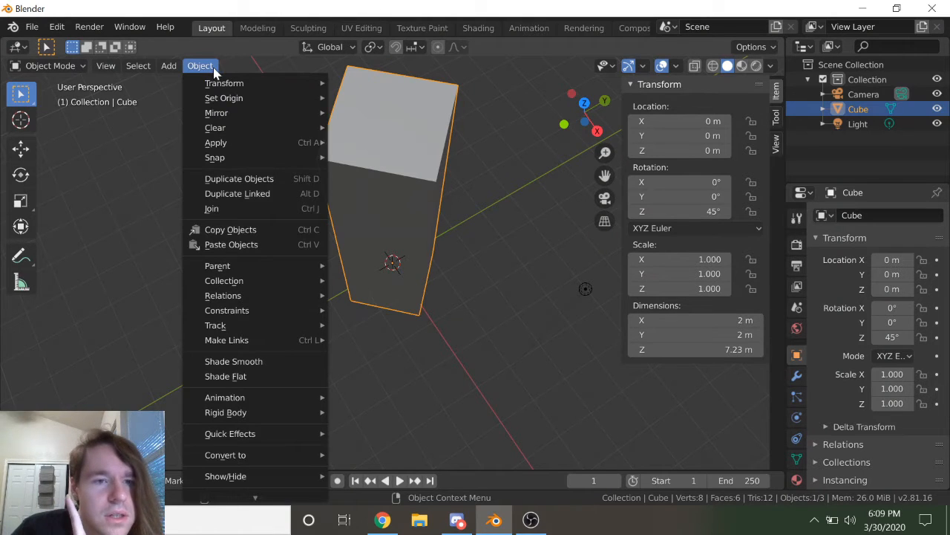
mouse_move(236, 141)
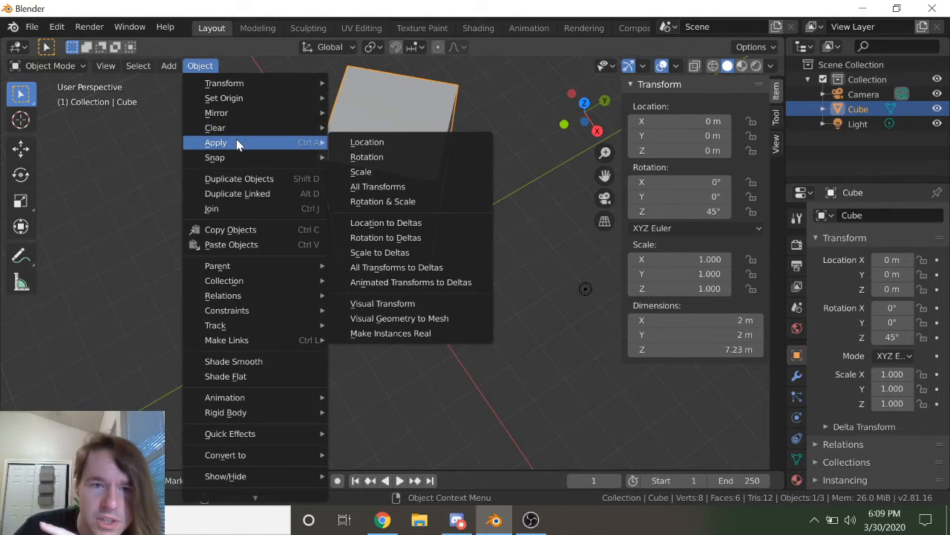
click(371, 162)
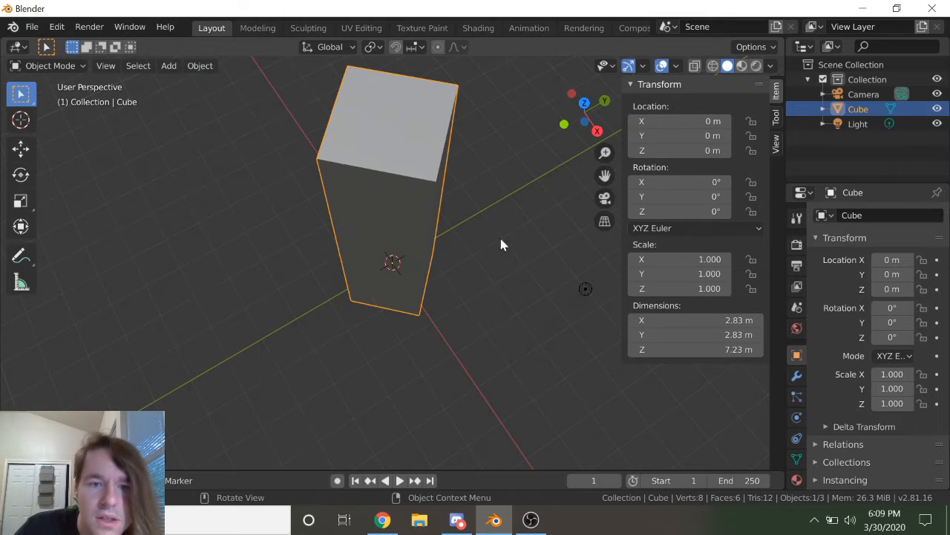
click(707, 320)
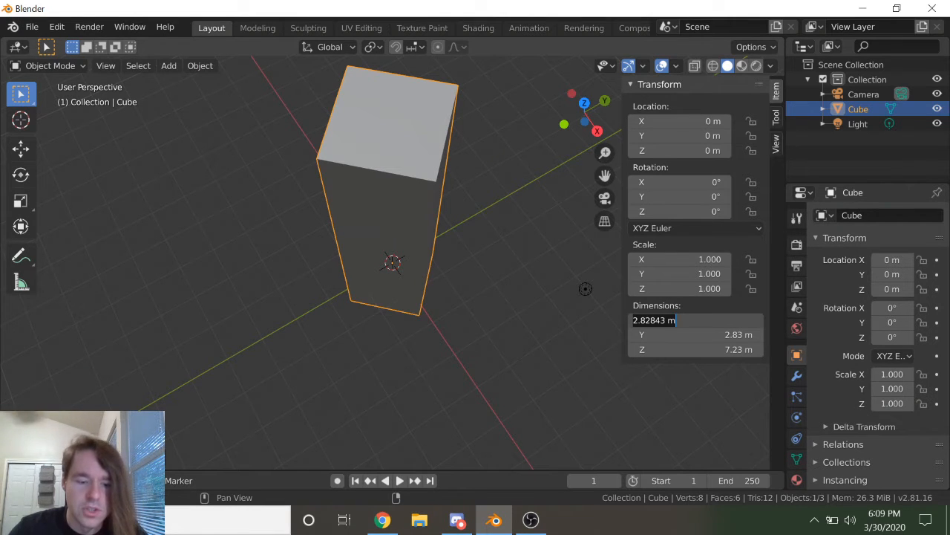
double_click(684, 259)
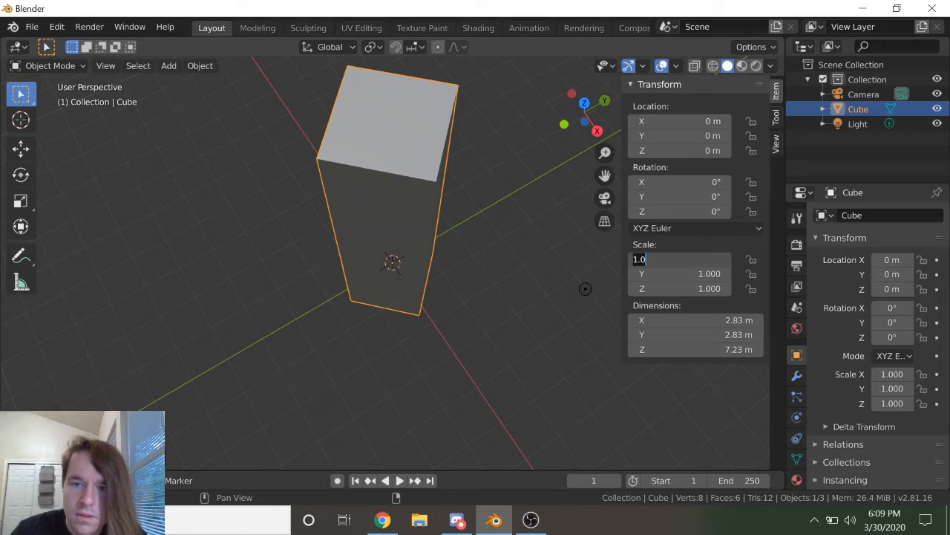
text(.5)
key(Return)
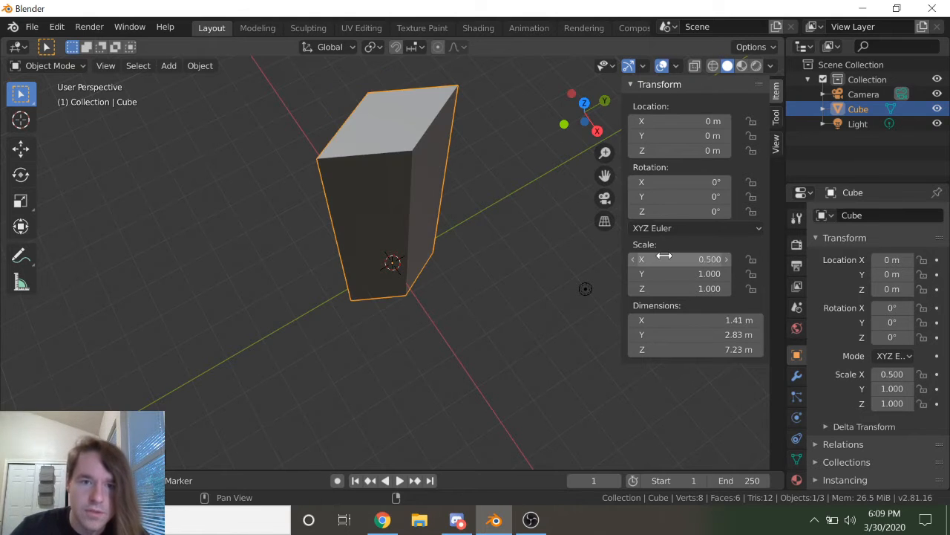
Step: In Edit Mode, extrude the column's top face upward by about 2.26 m
scroll(156, 81, down, 3)
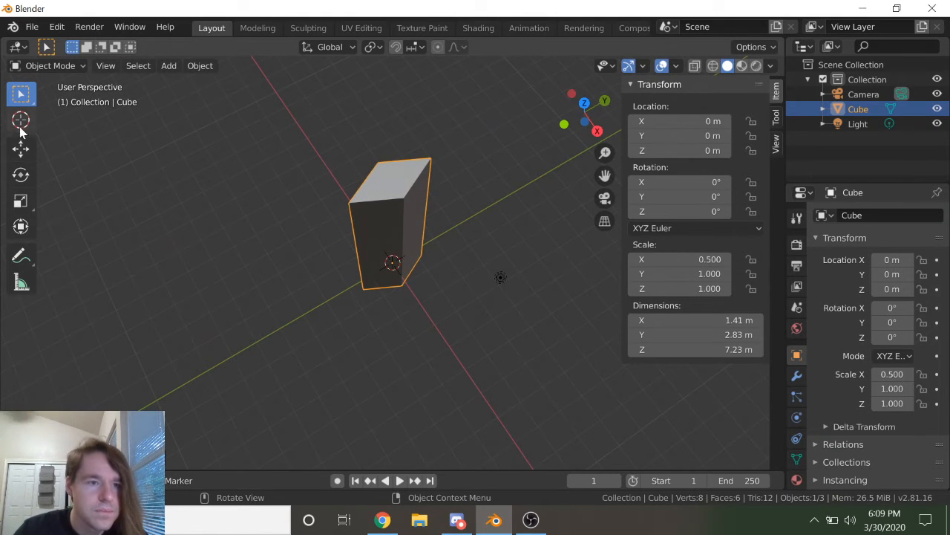
click(30, 152)
key(Tab)
middle_drag(393, 315, 388, 255)
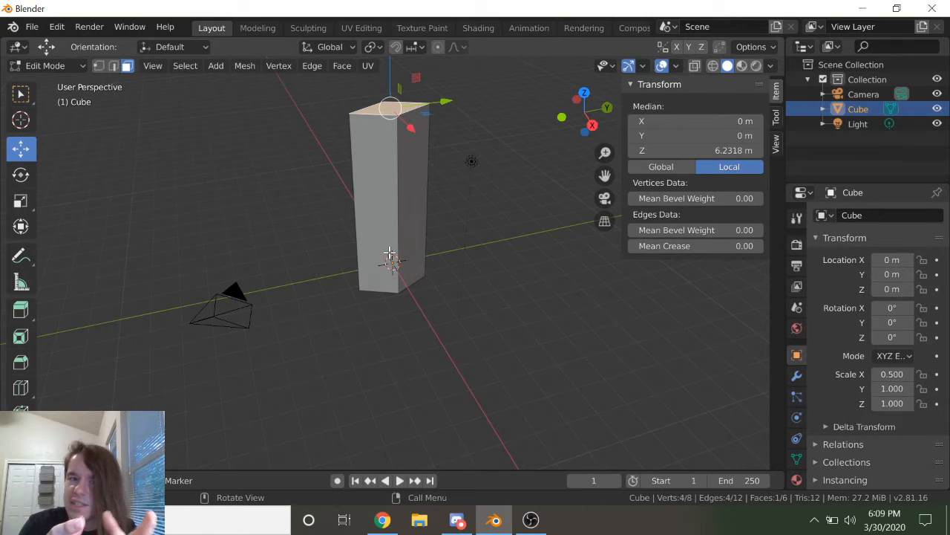
scroll(390, 255, down, 4)
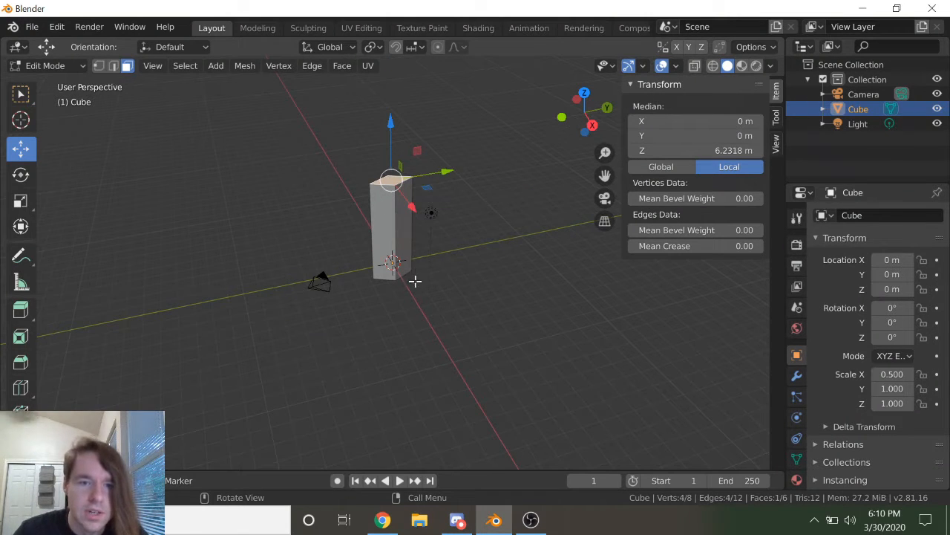
scroll(412, 220, up, 2)
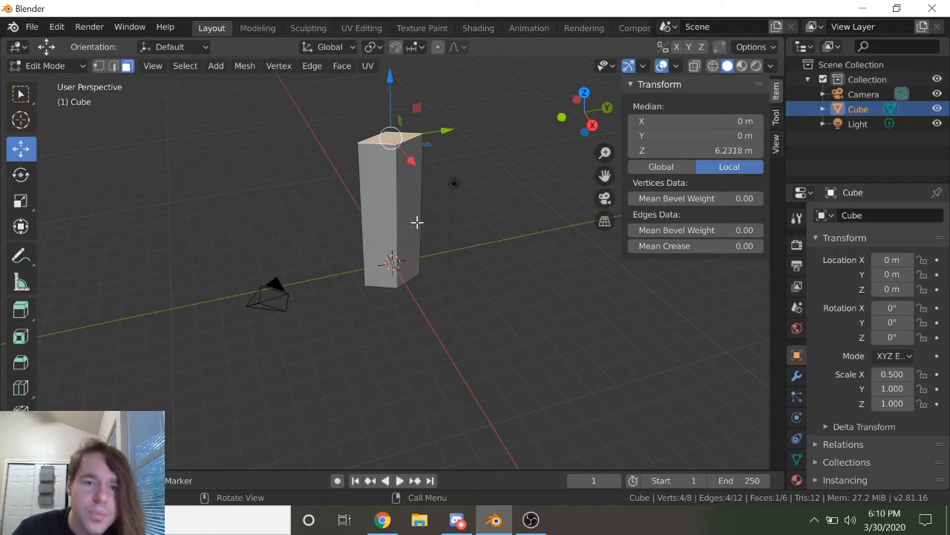
key(e)
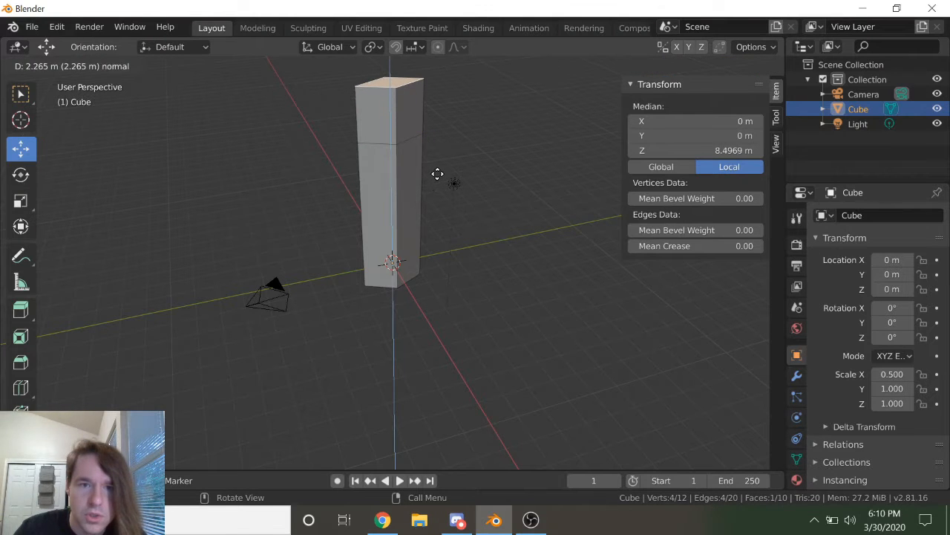
click(438, 173)
Step: Merge the four vertices of the extruded top face at their center to form a pointed tip
middle_drag(438, 173, 435, 149)
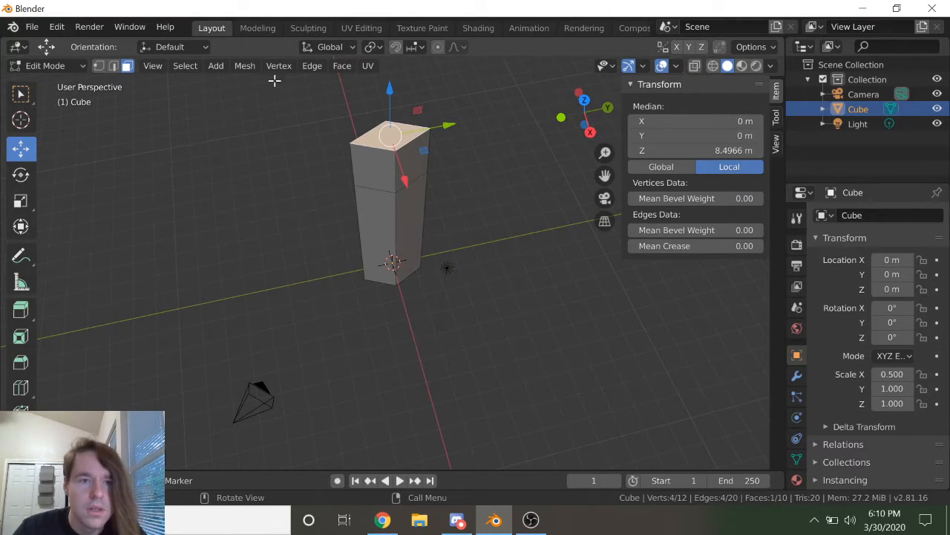
scroll(285, 77, up, 1)
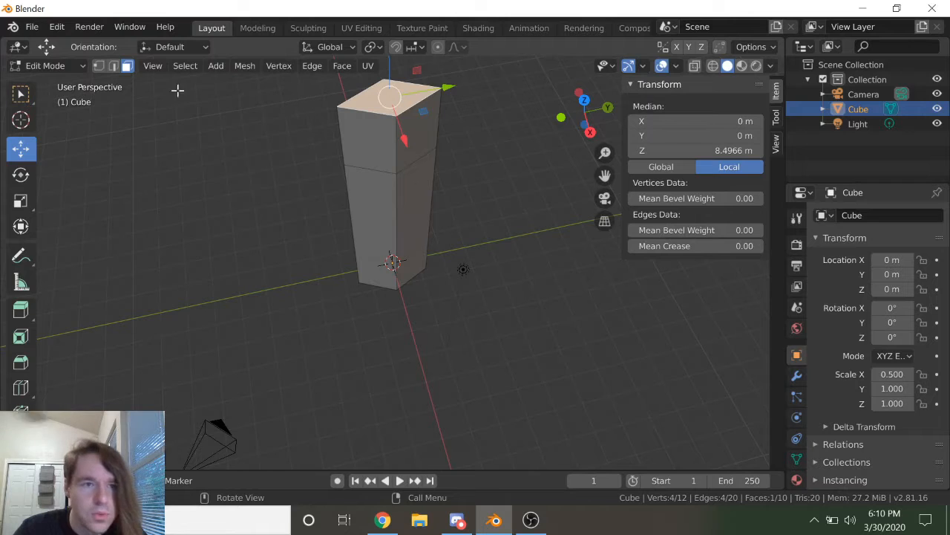
click(102, 67)
click(279, 65)
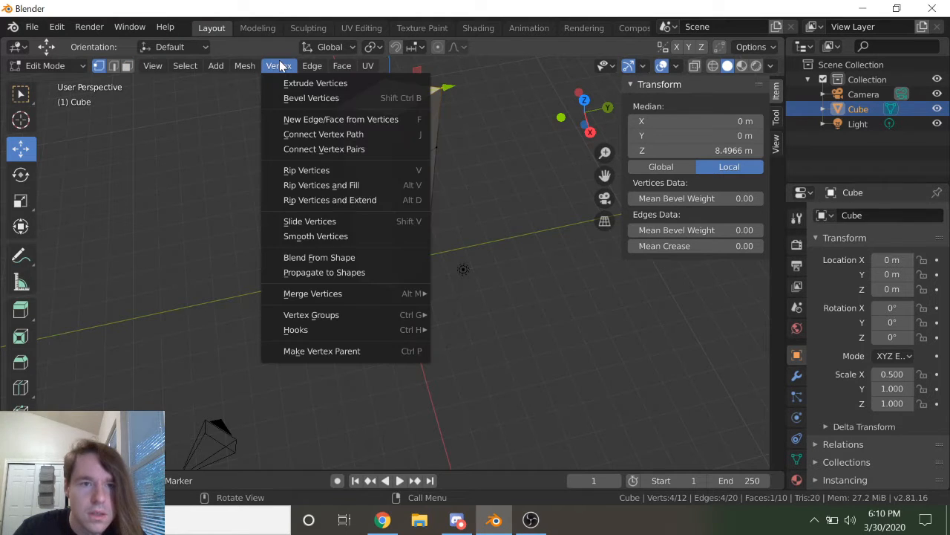
mouse_move(334, 295)
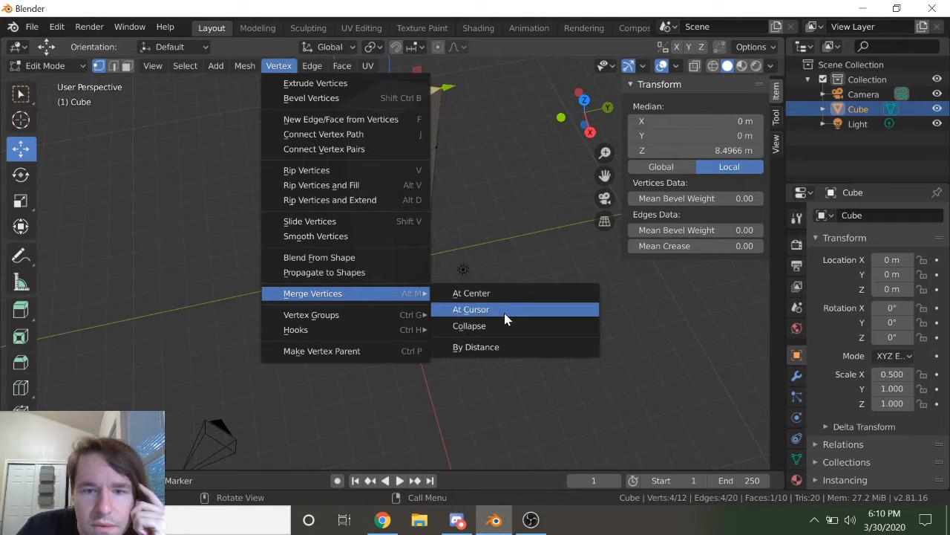
click(497, 297)
Step: Raise the tip vertex along Z to about 10.16 m, and return to Object Mode
middle_drag(492, 274, 449, 183)
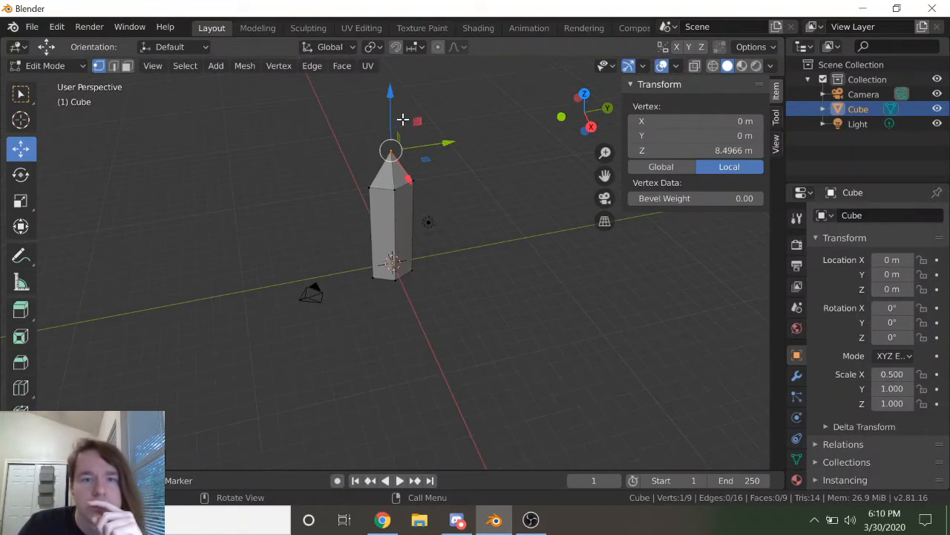
key(g)
key(z)
click(394, 79)
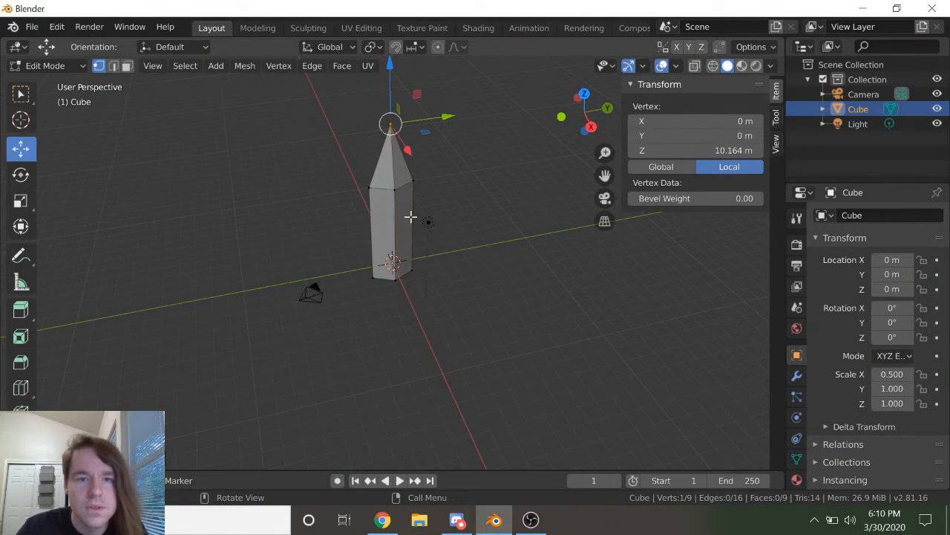
key(Tab)
Step: In Edit Mode, lower the bottom face along Z until the column is about 16.6 m tall, and return to Object Mode
scroll(308, 160, up, 2)
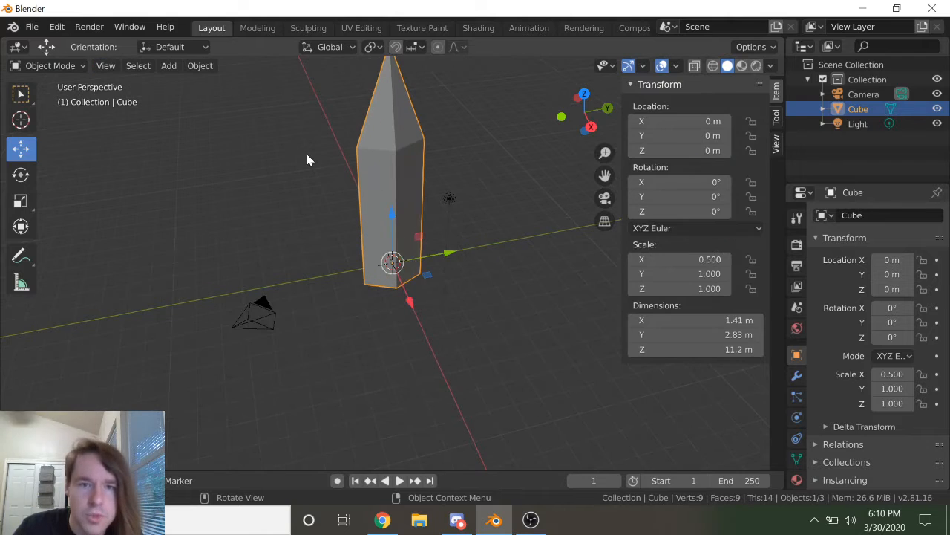
middle_drag(388, 146, 430, 202)
middle_drag(465, 247, 456, 241)
key(Tab)
scroll(429, 262, up, 4)
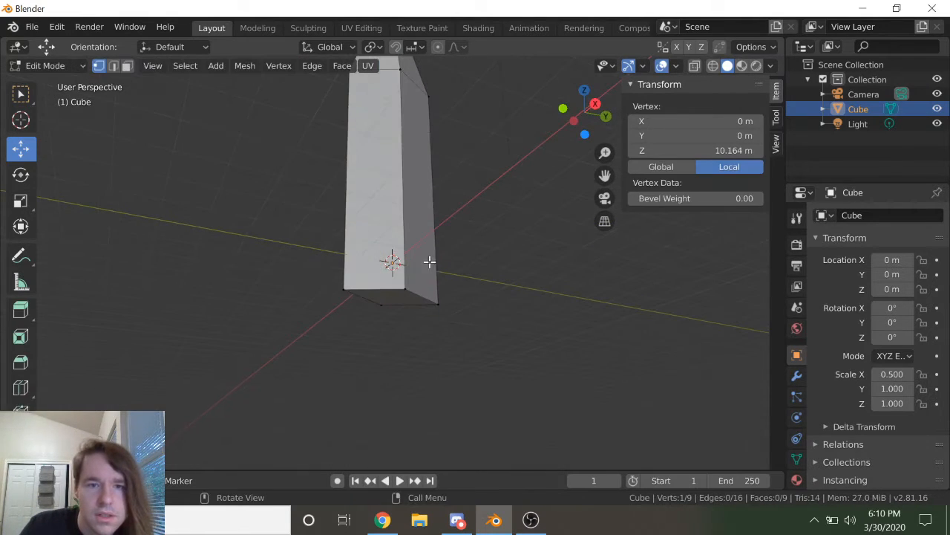
click(128, 67)
click(398, 306)
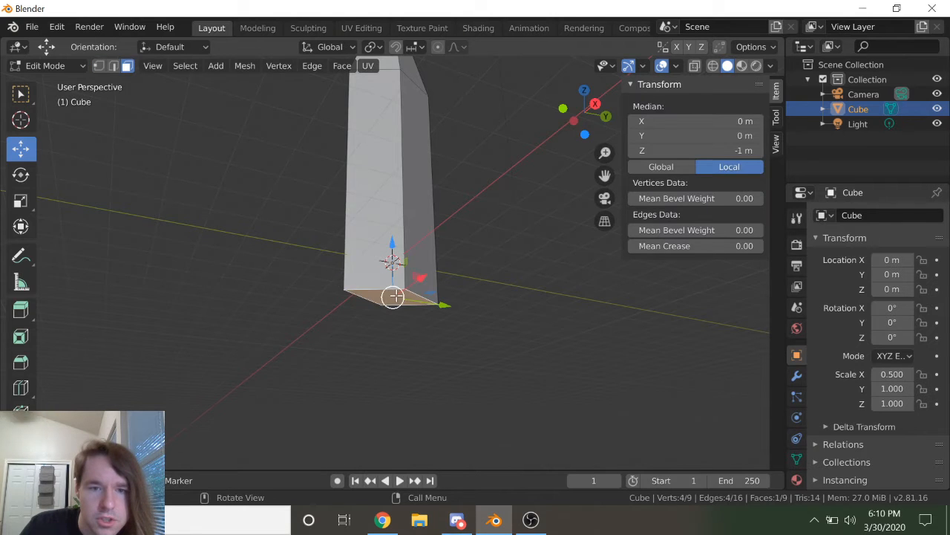
scroll(392, 297, down, 3)
key(g)
key(z)
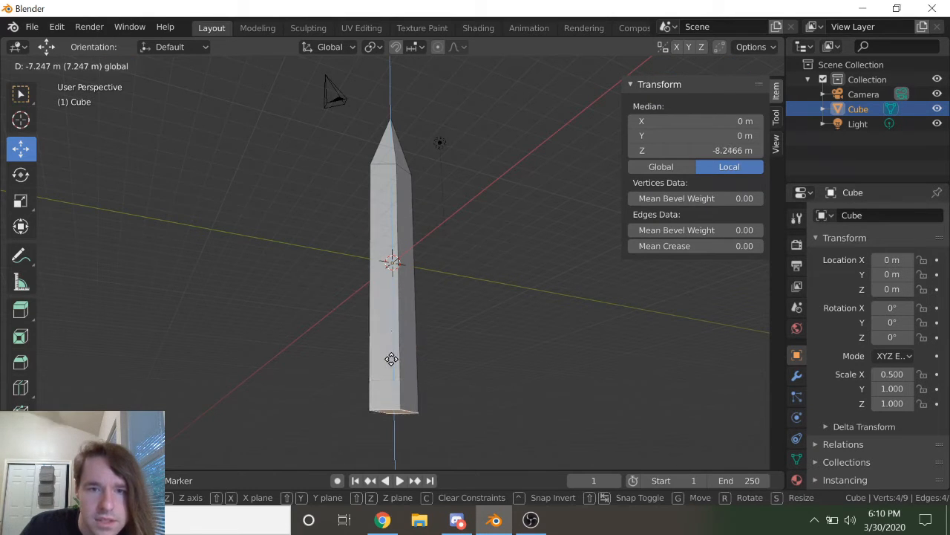
click(394, 322)
key(Tab)
Step: Move the whole pointed column up along Z to about 4.86 m
middle_drag(459, 306, 422, 309)
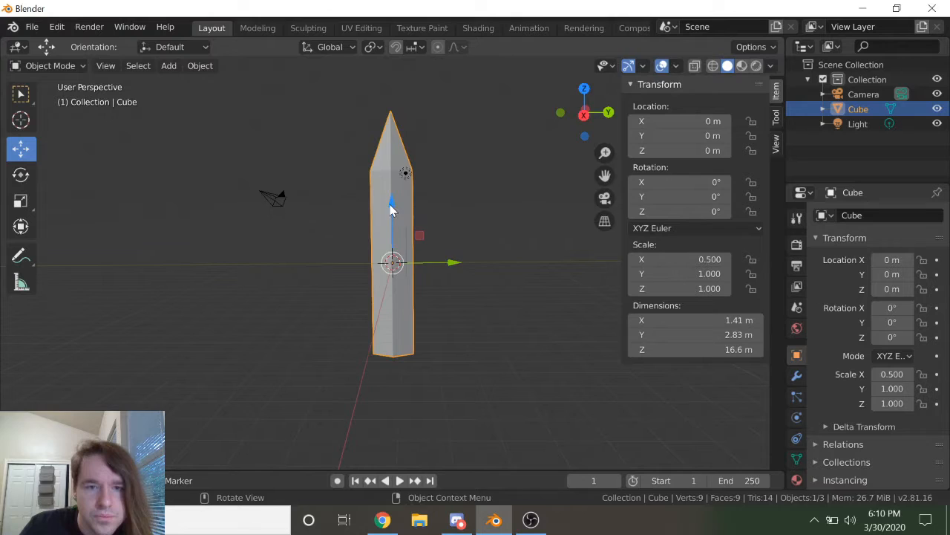
key(g)
key(z)
click(407, 167)
Step: Add a cube scaled uniformly to about 1.69 at the foot of the column, lowered along Z to about -1.2 m
middle_drag(407, 168, 442, 268)
scroll(446, 264, up, 4)
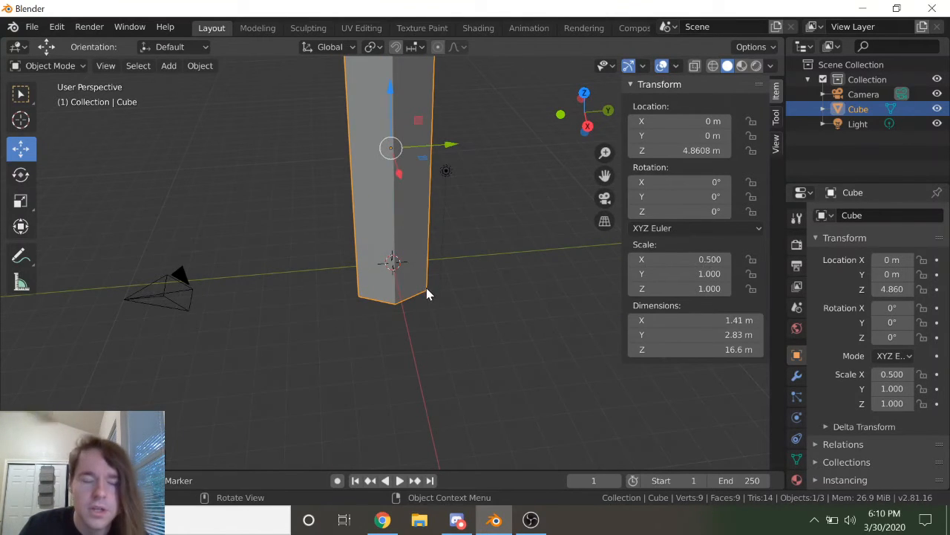
click(191, 67)
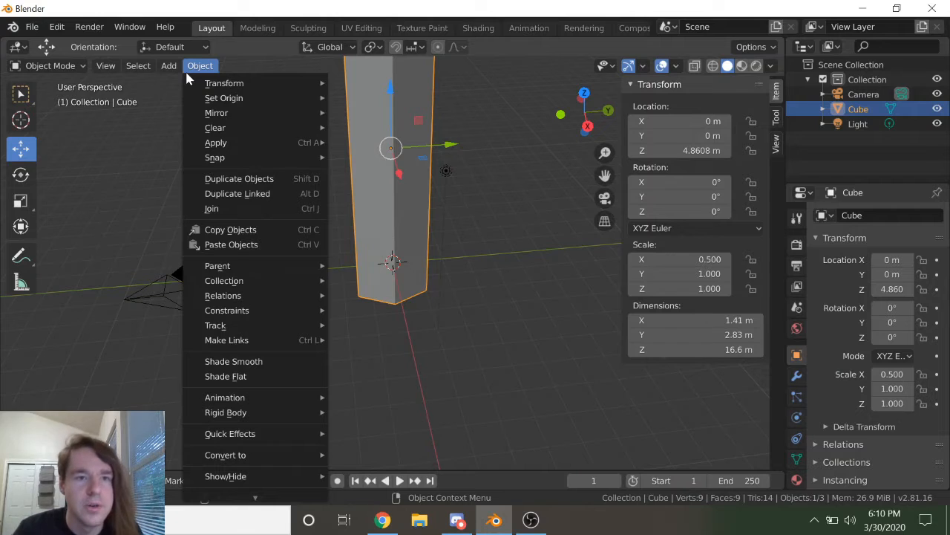
mouse_move(176, 69)
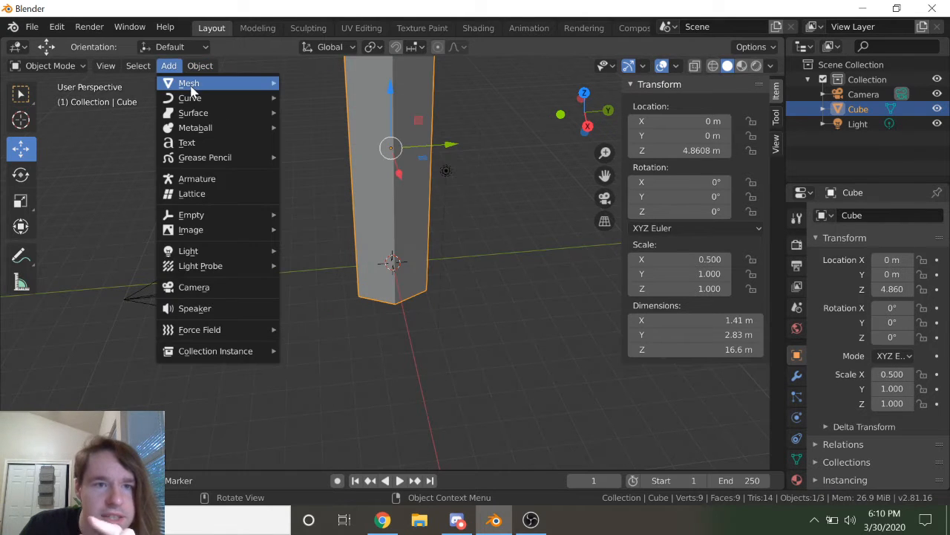
mouse_move(193, 86)
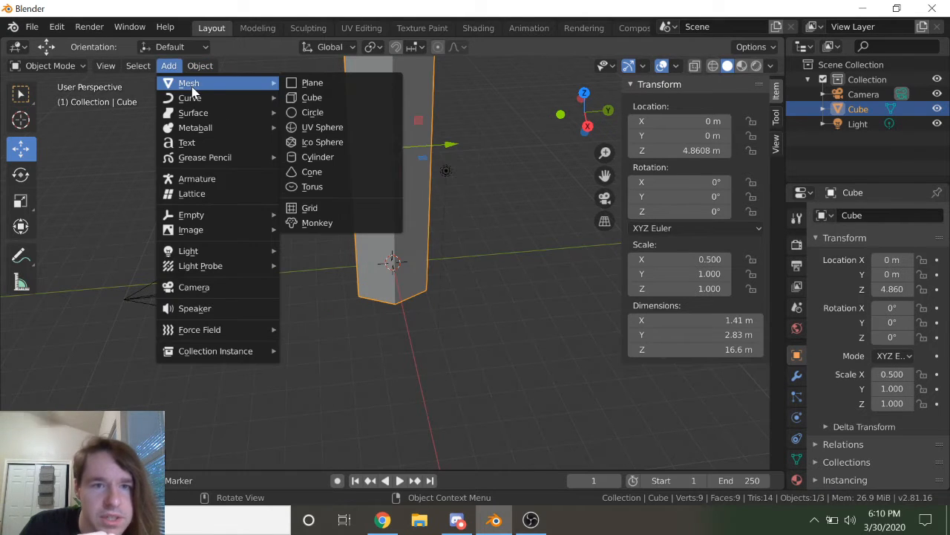
click(315, 97)
key(s)
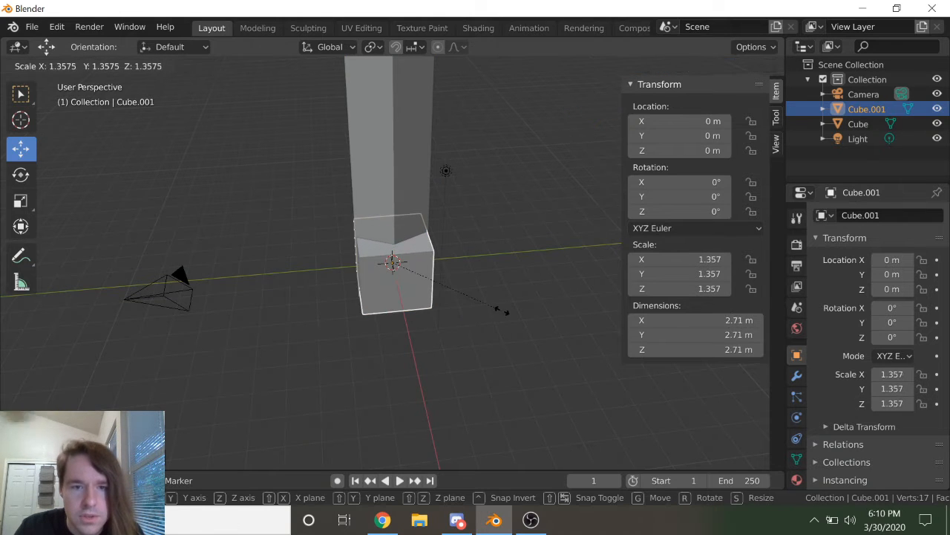
click(517, 355)
drag(392, 216, 393, 240)
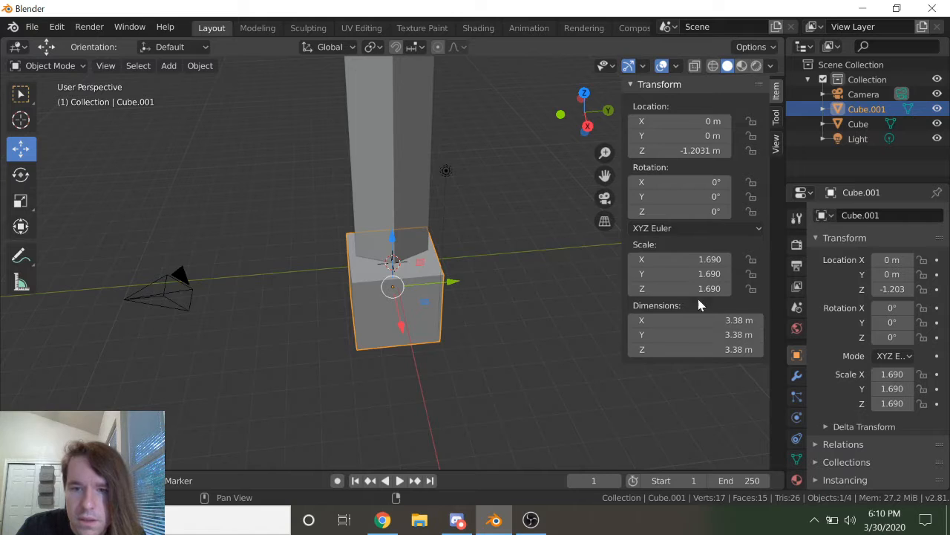
Step: Try setting the base cube's X scale to 2, and undo the change
click(679, 259)
text(2)
click(703, 317)
key(ctrl+z)
Step: Set the base cube's X scale to 1.2 and its Y scale to 2
click(691, 260)
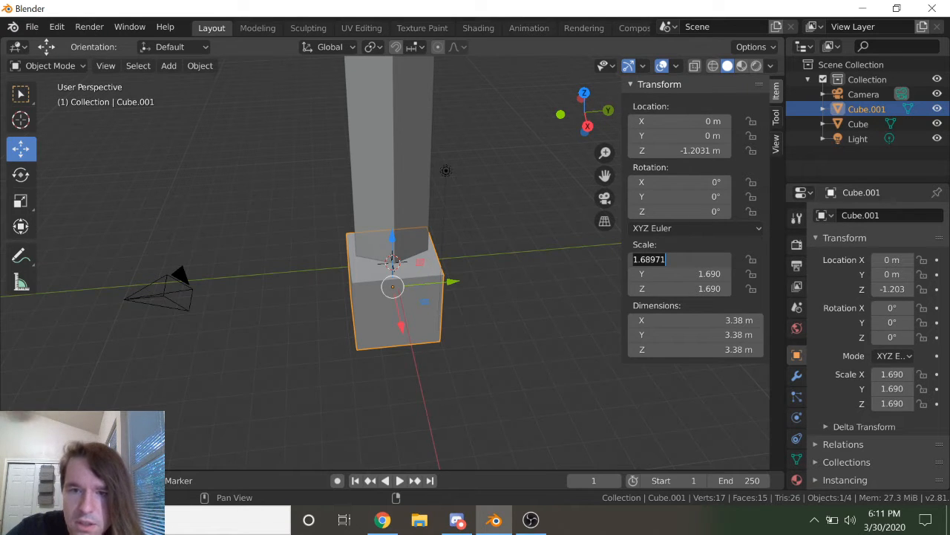
text(1)
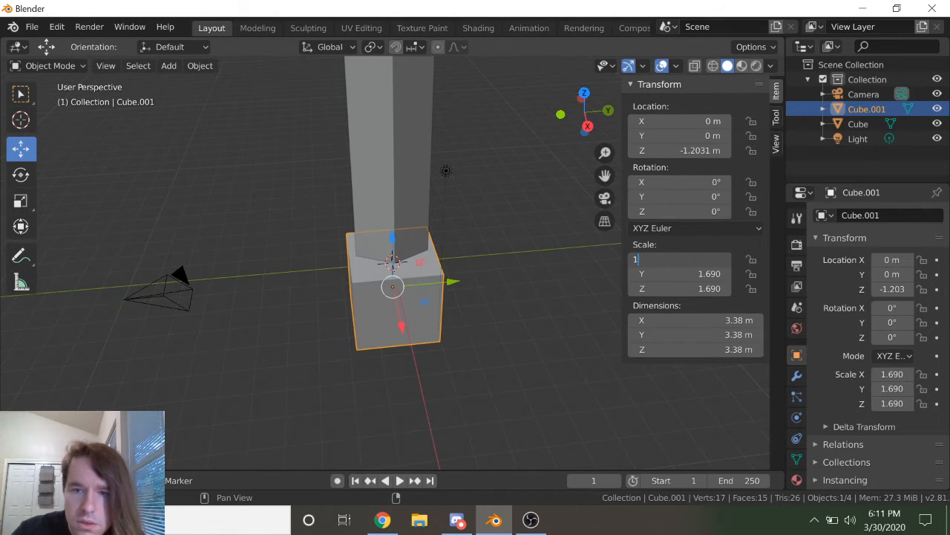
text(.2)
key(Return)
click(682, 274)
text(2)
key(Return)
Step: Set the base cube's Y scale to 4 and its Z scale to 1
click(683, 274)
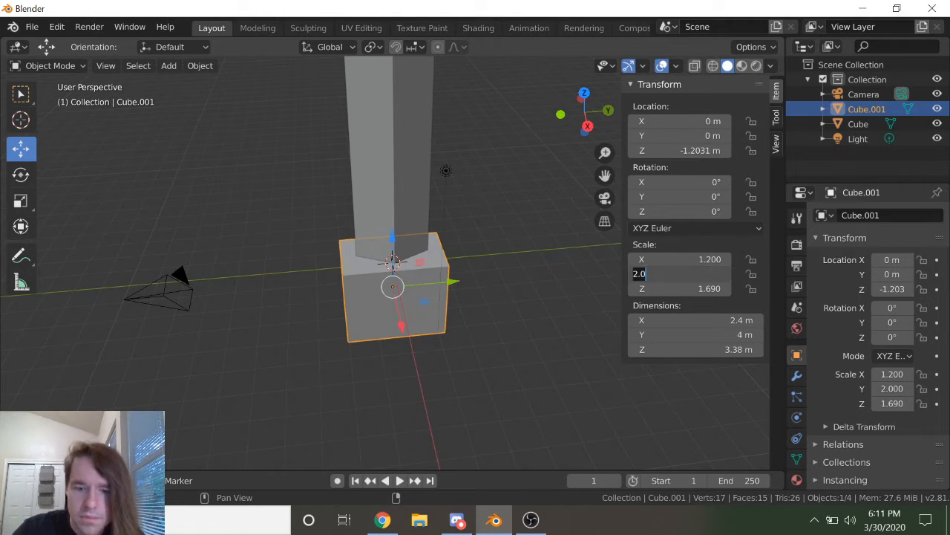
text(4)
key(Return)
scroll(421, 367, down, 4)
middle_drag(421, 367, 484, 303)
scroll(484, 302, up, 5)
click(682, 288)
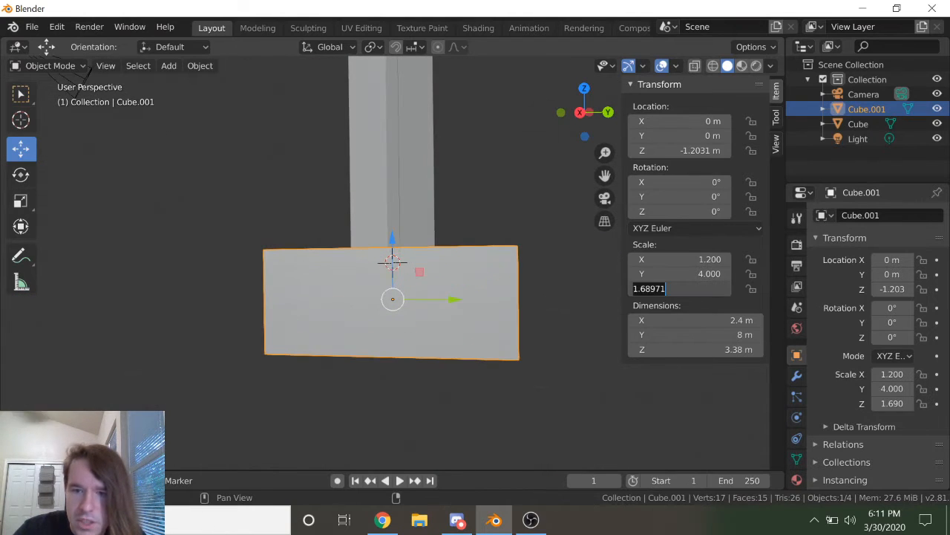
text(1)
key(Return)
scroll(425, 364, down, 2)
middle_drag(425, 364, 409, 299)
scroll(476, 371, up, 3)
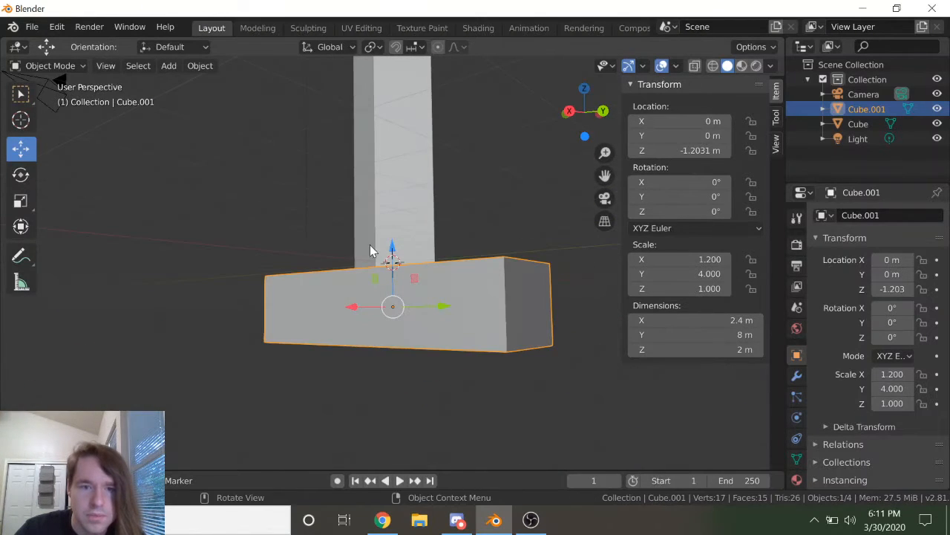
Step: Raise the base cube along Z to about -0.91 m and open its mesh for editing
drag(393, 254, 403, 242)
middle_drag(386, 343, 274, 266)
key(Tab)
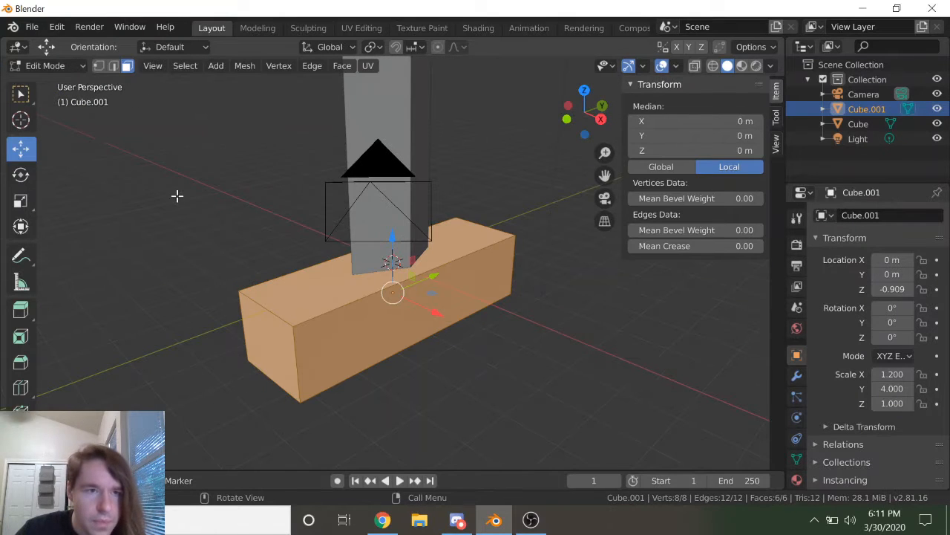
Step: Divide the base cube across its length with two evenly spaced loop cuts
middle_drag(262, 319, 208, 324)
click(523, 328)
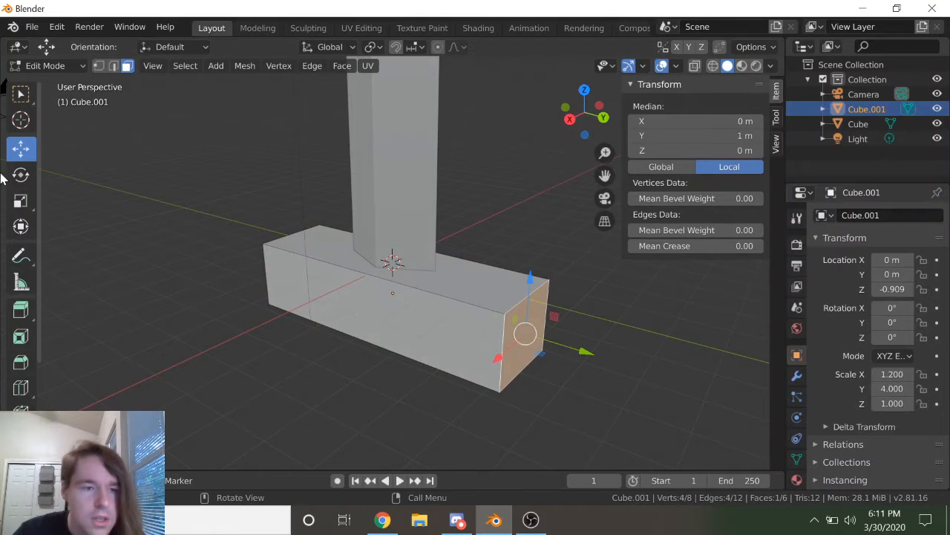
click(20, 387)
click(392, 297)
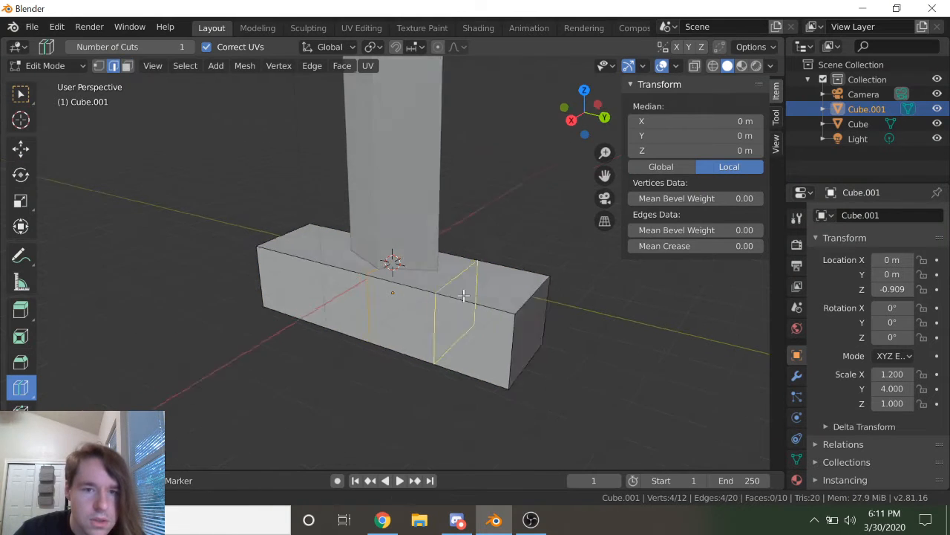
middle_drag(392, 297, 509, 331)
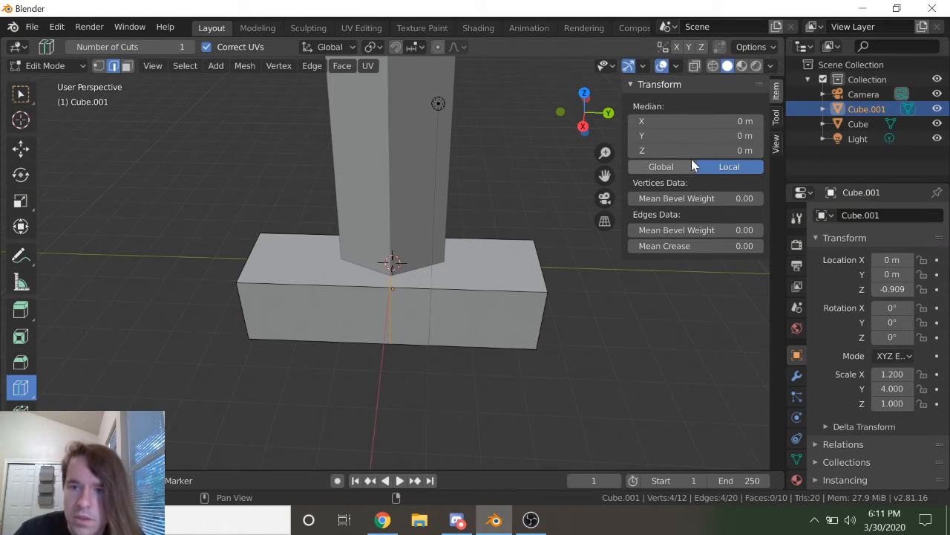
click(89, 458)
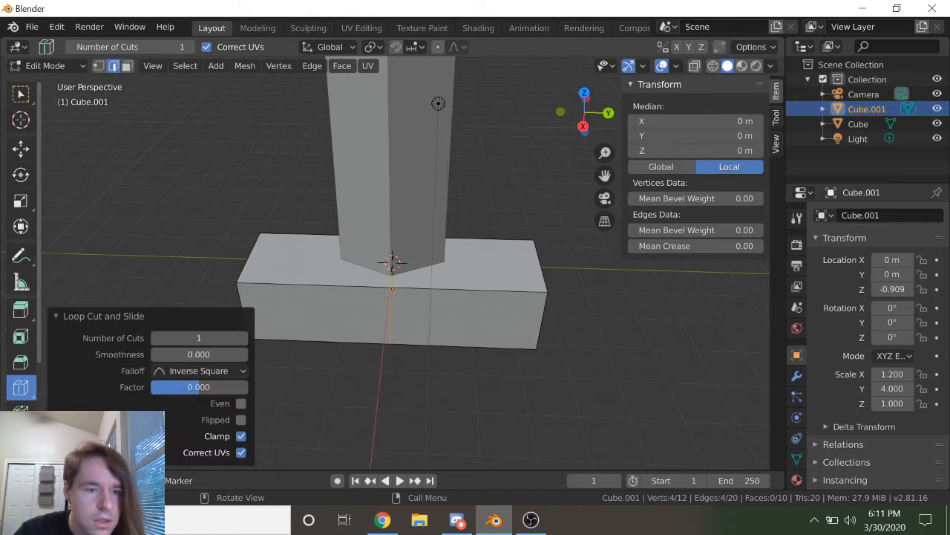
click(220, 338)
text(2)
key(Return)
Step: Raise both end faces of the base block 1.65 m along Z to form an angled crossguard, and return to Object Mode
click(126, 66)
middle_drag(205, 265, 97, 215)
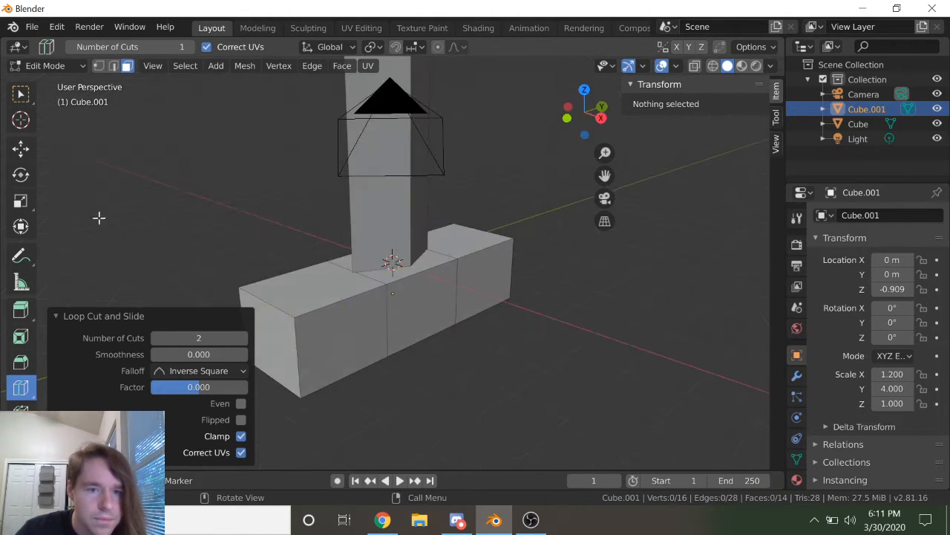
click(29, 152)
click(288, 335)
middle_drag(373, 344, 343, 346)
click(487, 334)
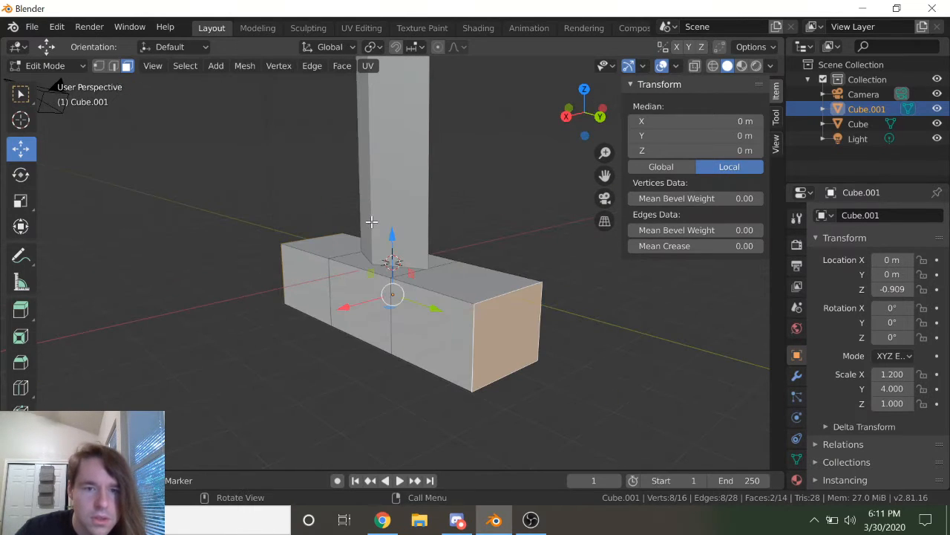
key(g)
key(z)
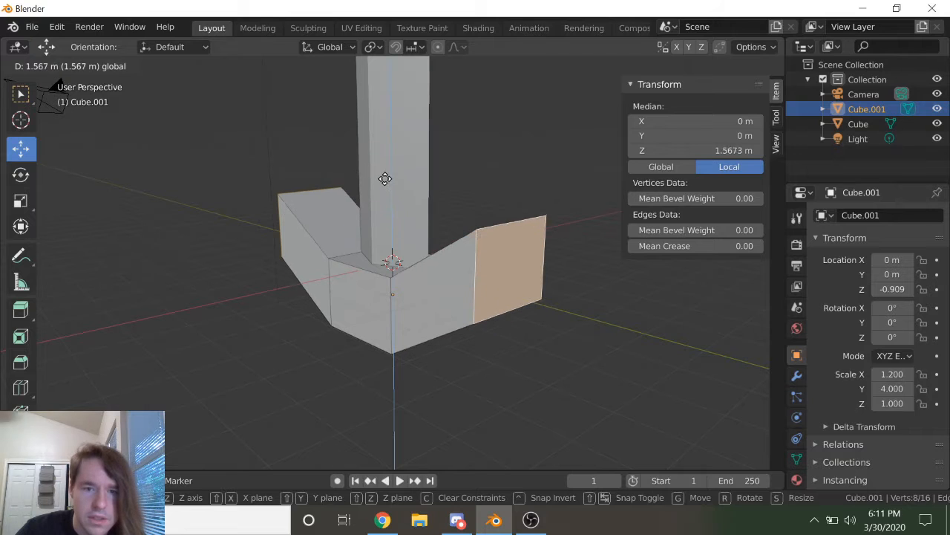
click(383, 174)
middle_drag(388, 235, 418, 259)
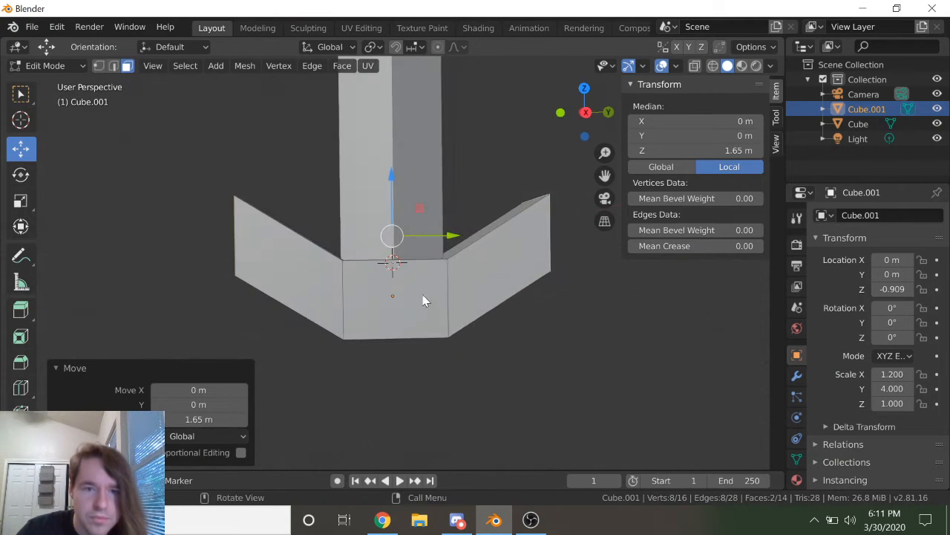
key(Tab)
Step: Set the crossguard's X dimension to 2 m and deselect it
scroll(428, 353, down, 5)
middle_drag(427, 353, 476, 395)
scroll(475, 297, up, 3)
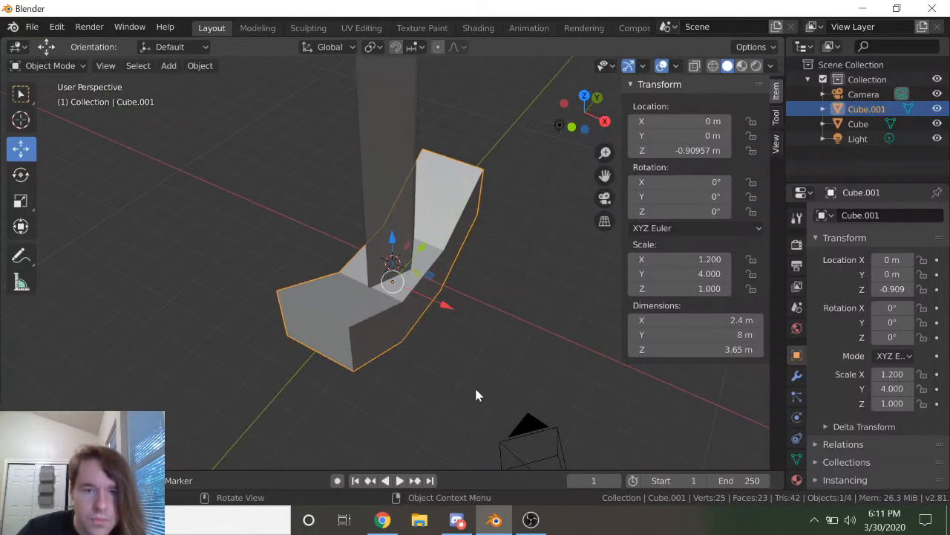
click(721, 320)
text(2)
key(Return)
middle_drag(525, 320, 403, 319)
click(402, 377)
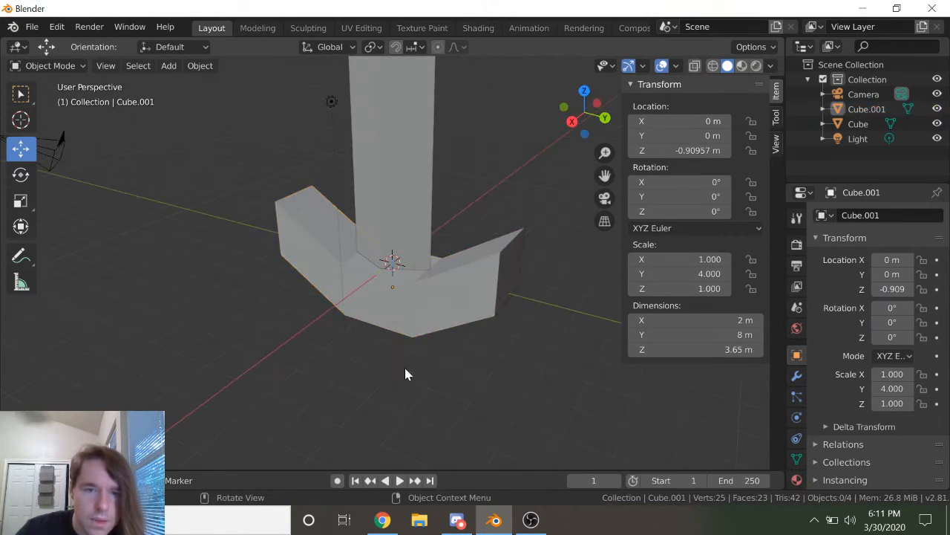
middle_drag(402, 377, 436, 336)
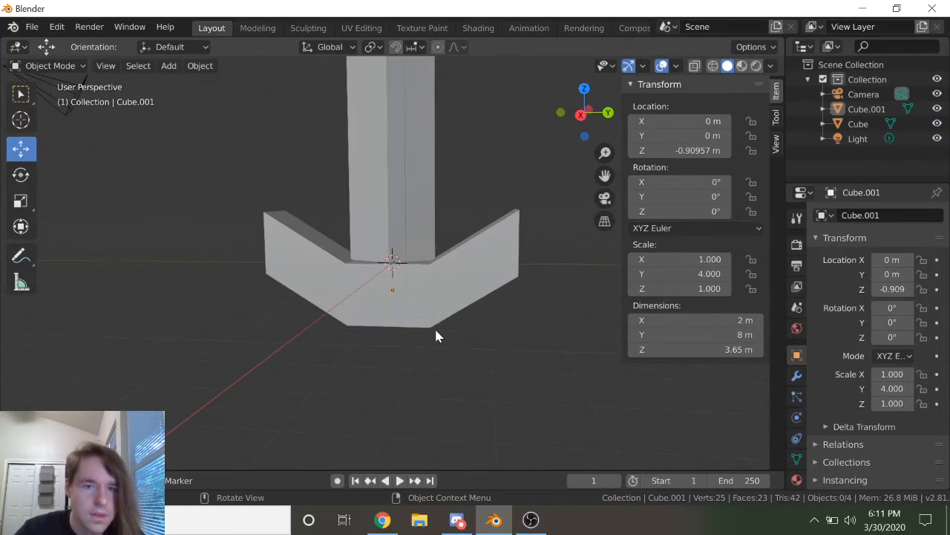
Step: Add a cylinder mesh with 16 vertices at the origin
click(200, 66)
mouse_move(175, 67)
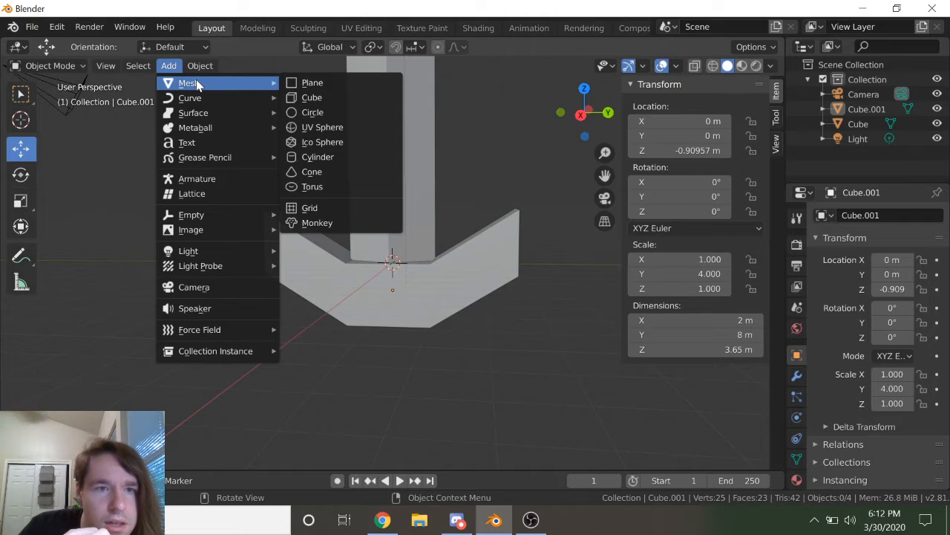
click(168, 66)
mouse_move(223, 83)
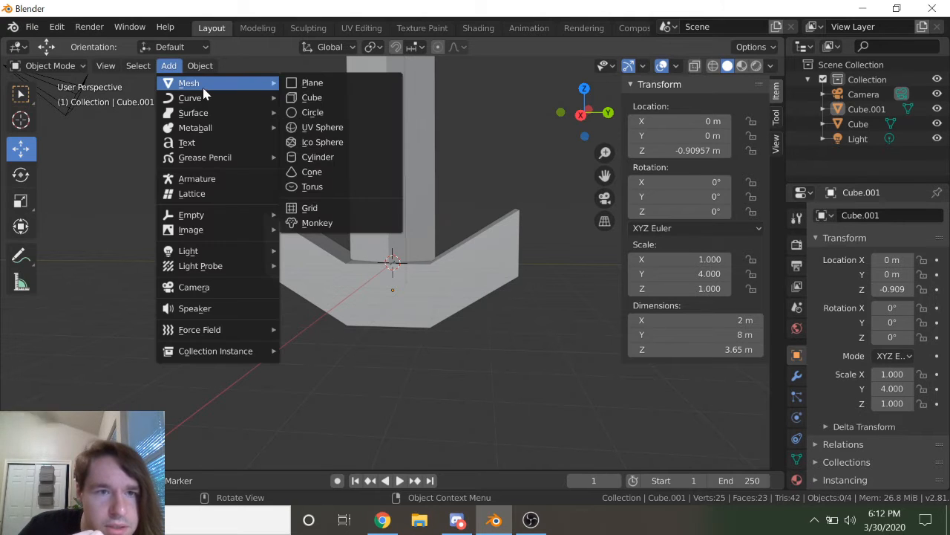
click(329, 156)
click(197, 278)
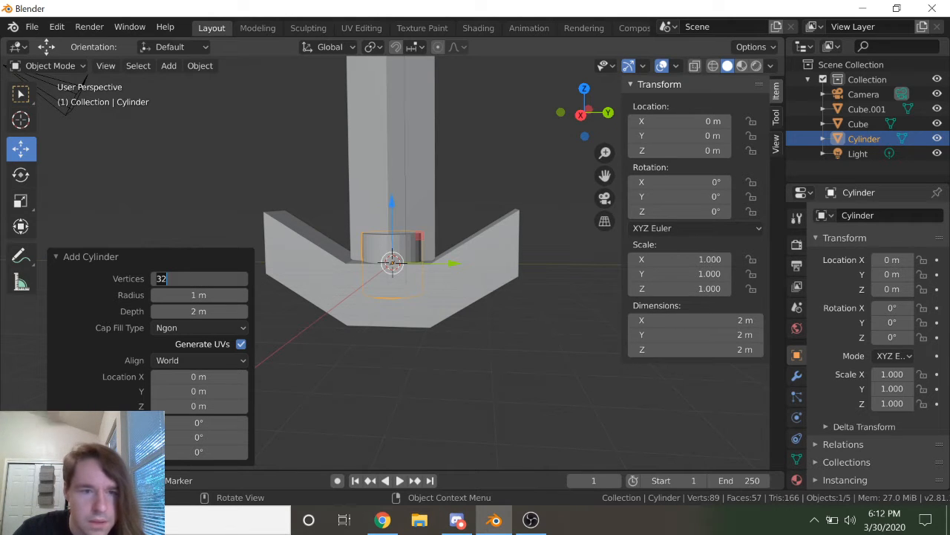
text(1)
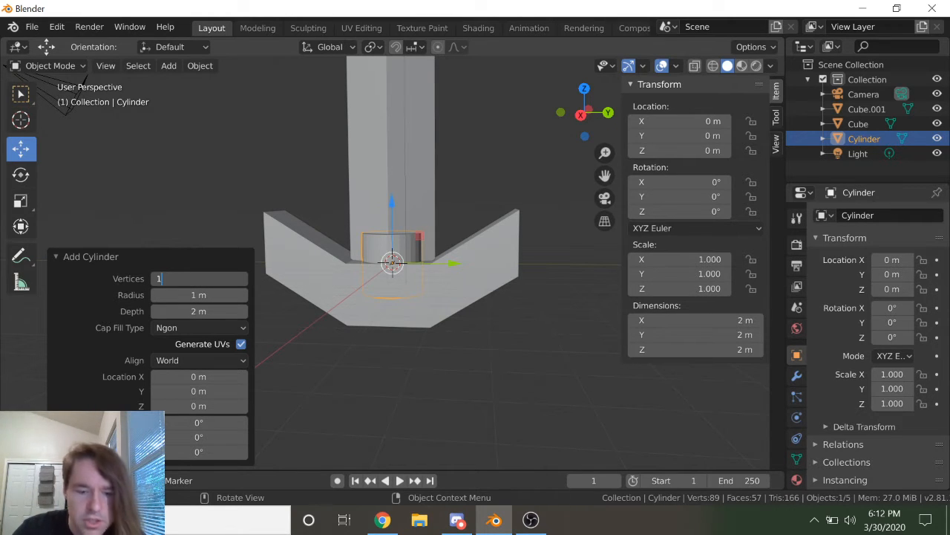
text(6)
key(Return)
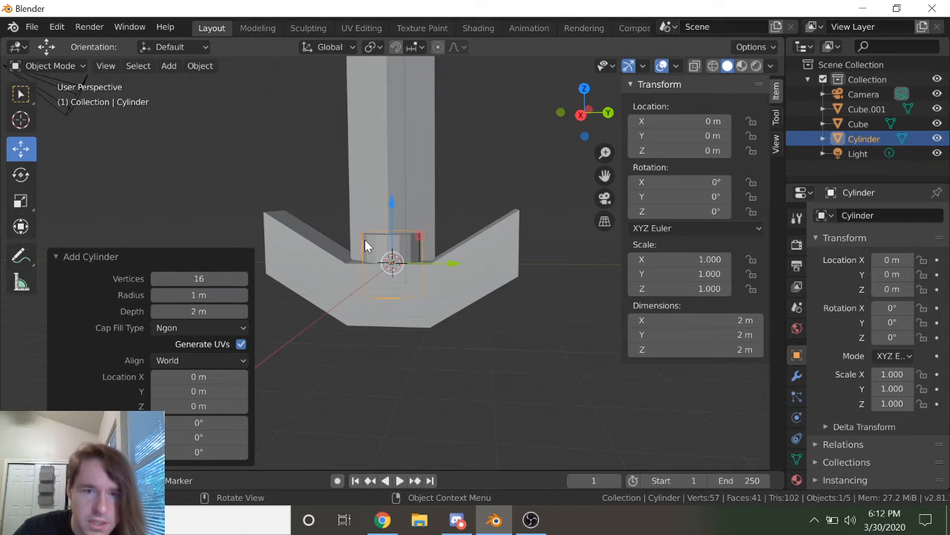
Step: Lower the cylinder along Z to about -2.76 m so it sits under the crossguard as a grip
drag(389, 201, 391, 271)
middle_drag(440, 340, 424, 311)
drag(395, 287, 398, 288)
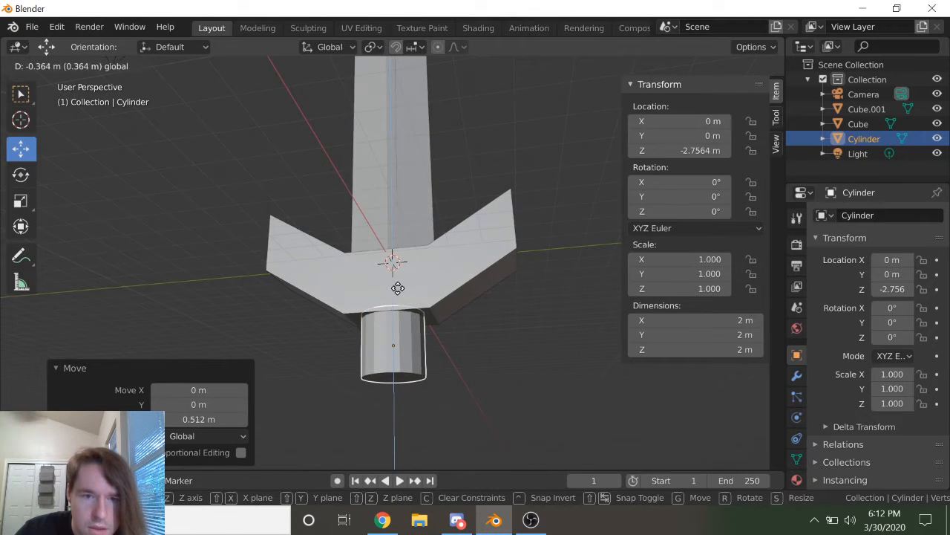
Step: Lengthen the grip by moving the cylinder's bottom face down 2.16 m in Edit Mode
click(392, 377)
key(e)
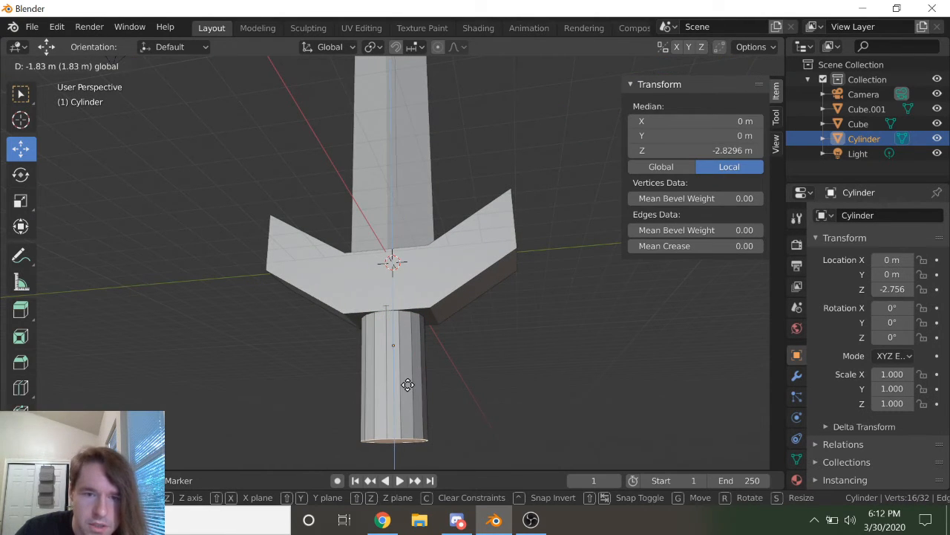
click(409, 396)
middle_drag(451, 378, 471, 426)
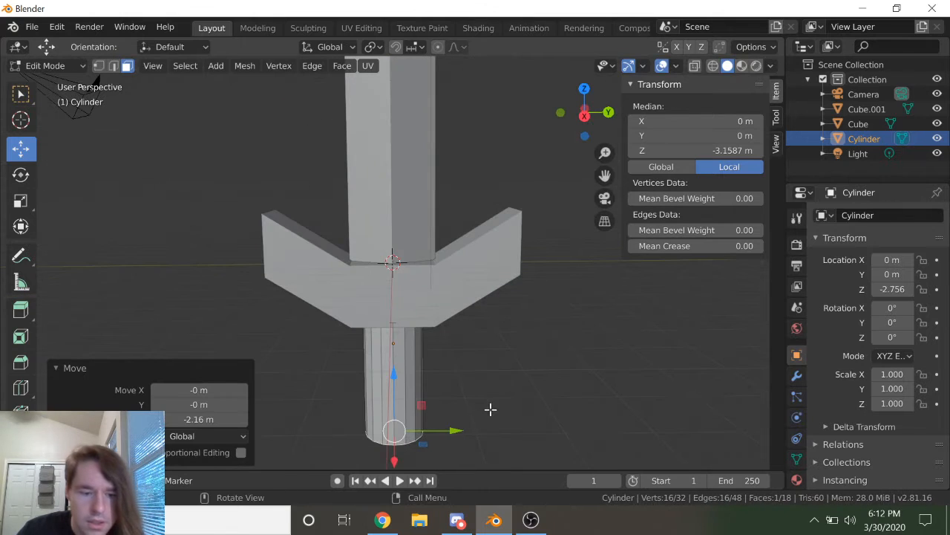
Step: Scale down the grip's bottom face so the handle tapers, and return to Object Mode
key(s)
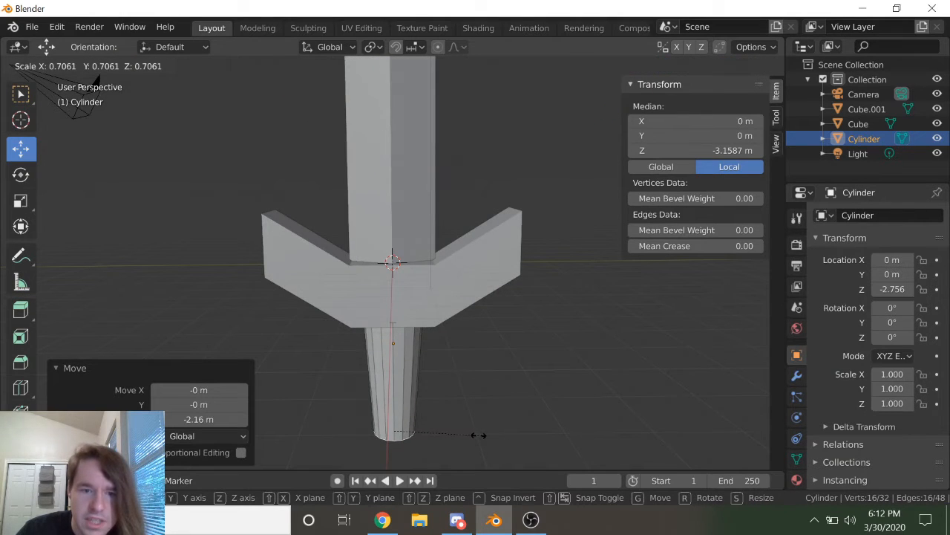
click(486, 438)
scroll(482, 394, down, 3)
key(Tab)
middle_drag(480, 392, 440, 296)
Step: Try setting the crossguard's X dimension to 1.8 m, and undo the change
click(465, 288)
double_click(684, 320)
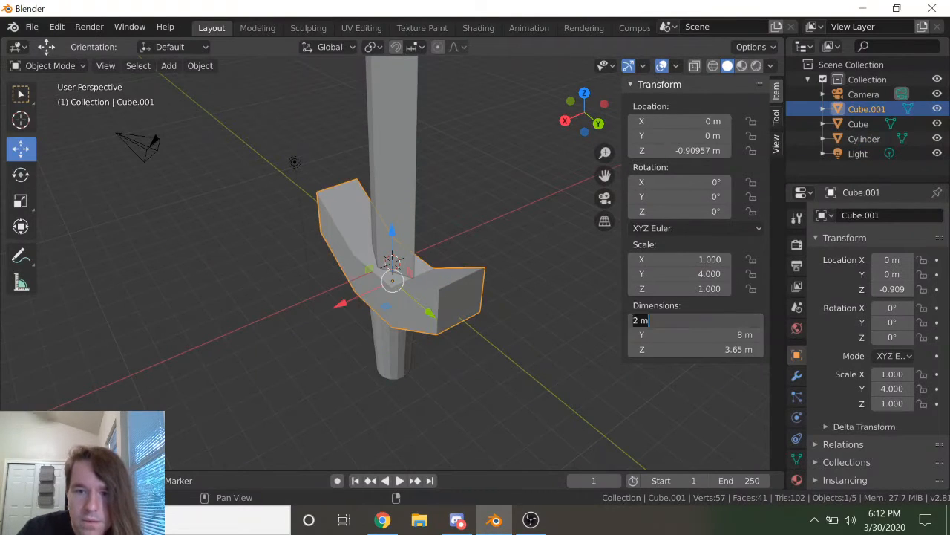
text(1.8)
key(Return)
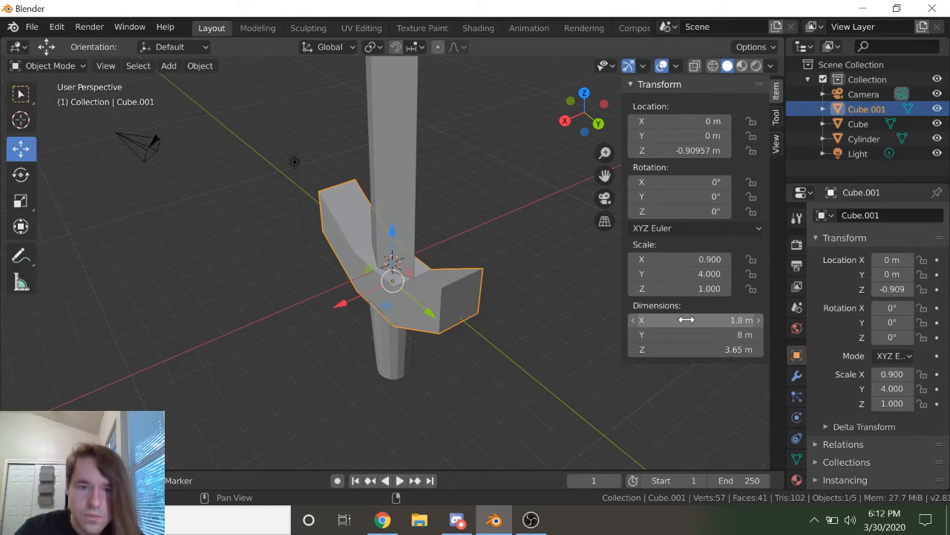
middle_drag(509, 374, 426, 355)
click(422, 349)
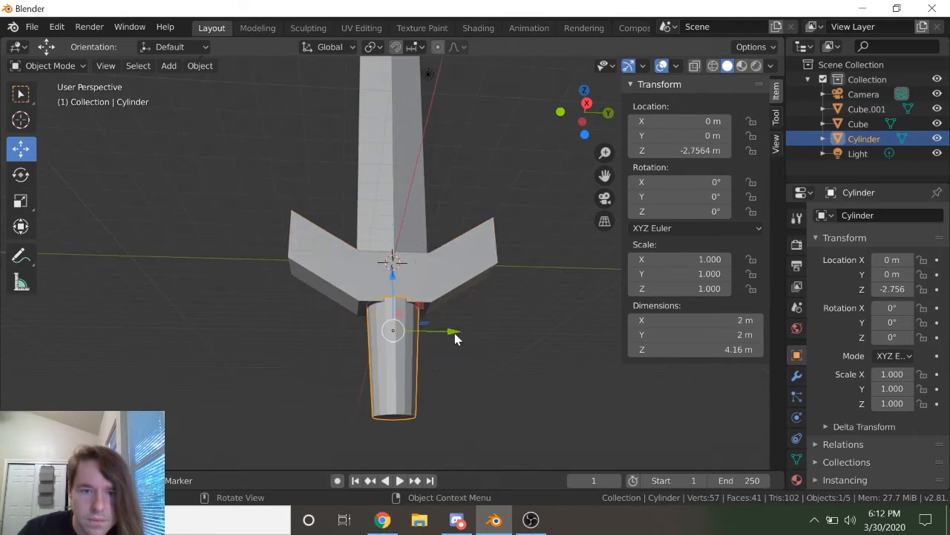
key(ctrl+z)
key(ctrl+z)
key(ctrl+z)
middle_drag(458, 299, 422, 366)
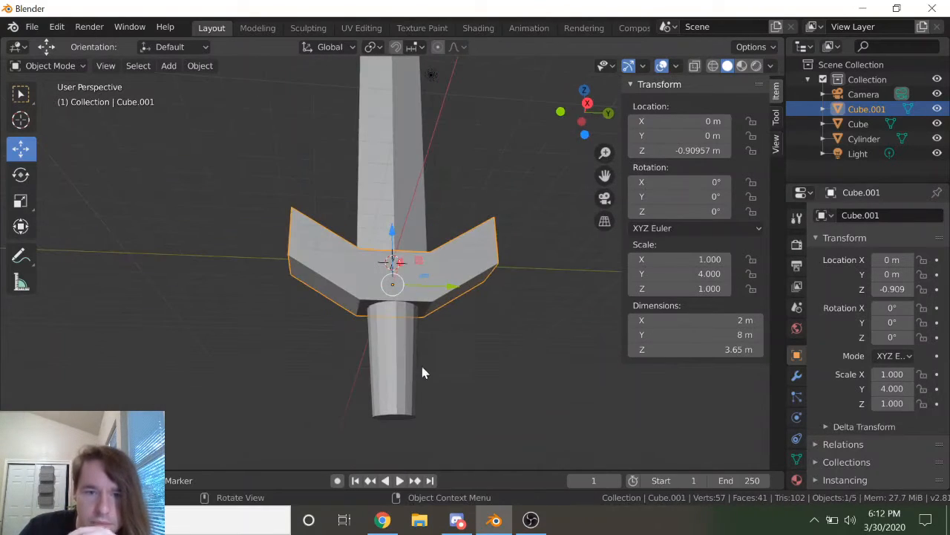
Step: Fine-tune the grip's height along Z at about -2.76 m and deselect it
click(407, 374)
drag(392, 273, 434, 319)
click(434, 319)
middle_drag(434, 319, 498, 403)
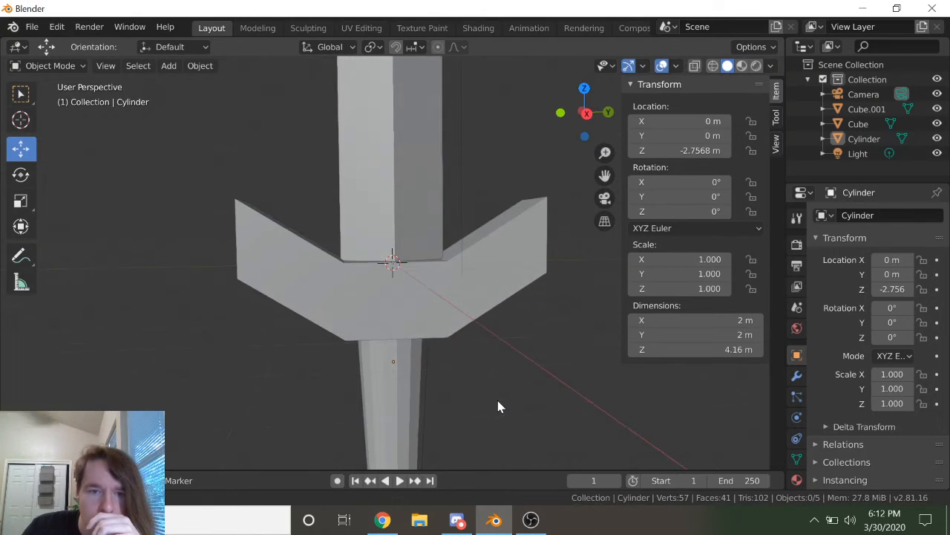
Step: Delete the crossguard, the blade and the grip, leaving only the camera and light in the scene
click(434, 319)
scroll(435, 318, down, 5)
middle_drag(435, 318, 514, 362)
scroll(466, 350, up, 4)
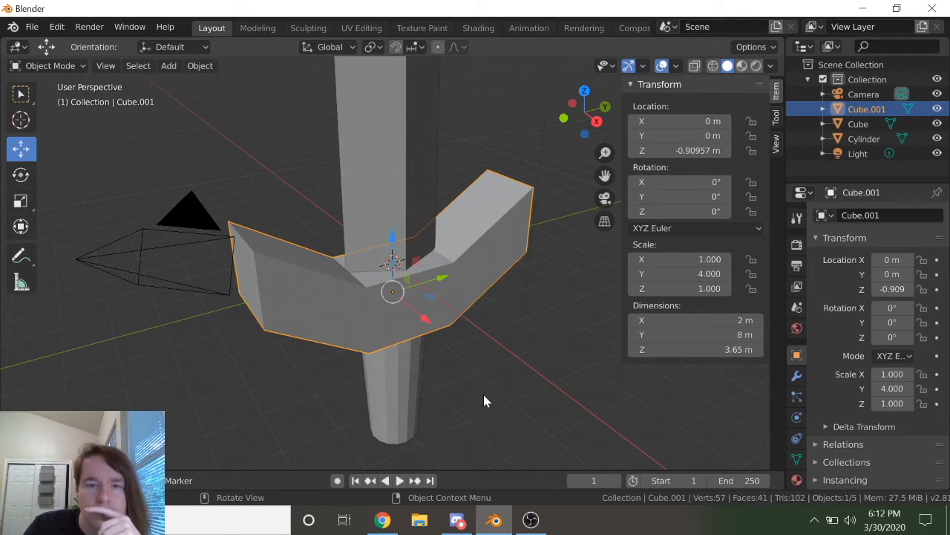
middle_drag(241, 158, 281, 162)
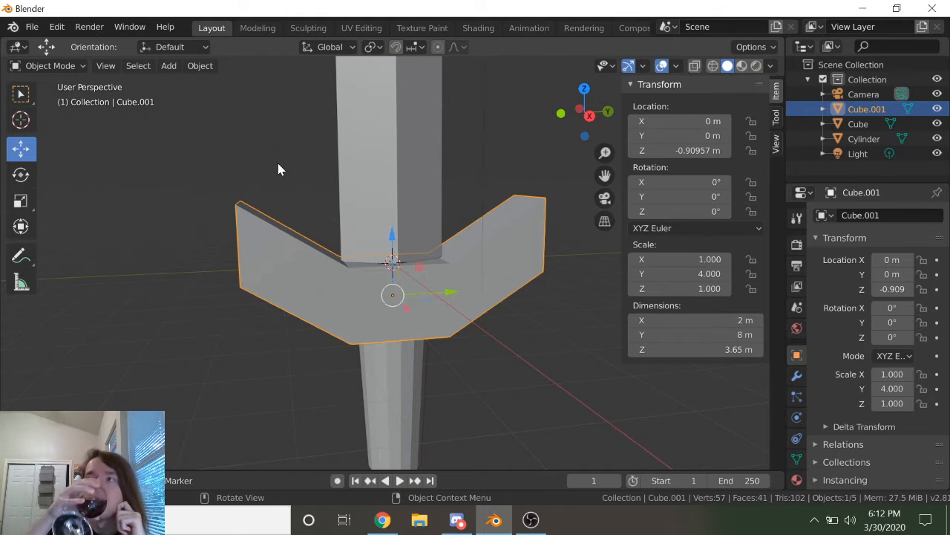
scroll(284, 165, down, 5)
middle_drag(464, 320, 487, 276)
key(Delete)
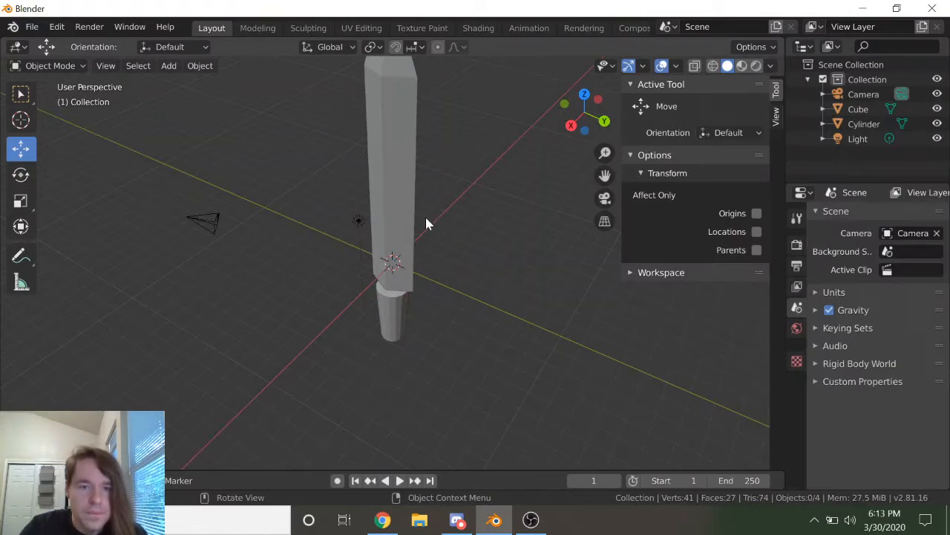
click(390, 199)
key(Delete)
click(407, 297)
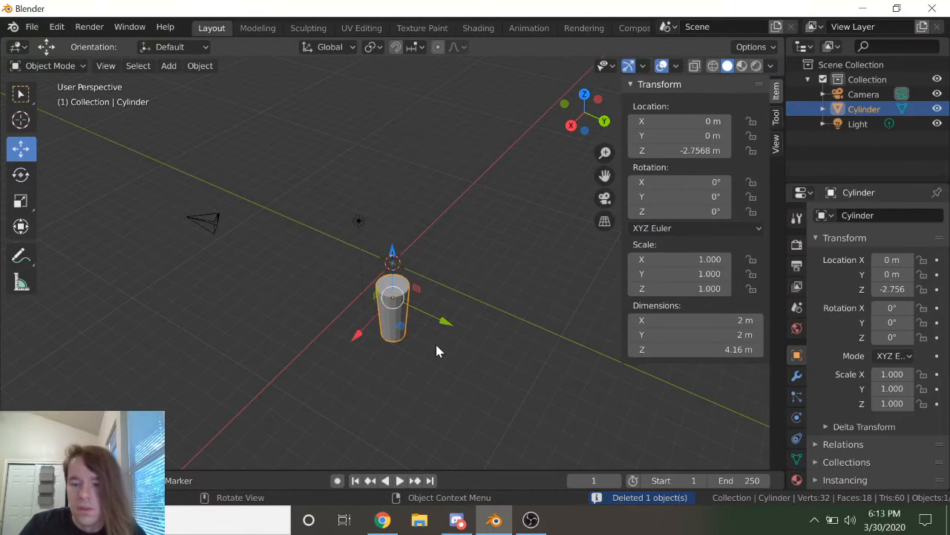
key(Delete)
middle_drag(394, 312, 422, 289)
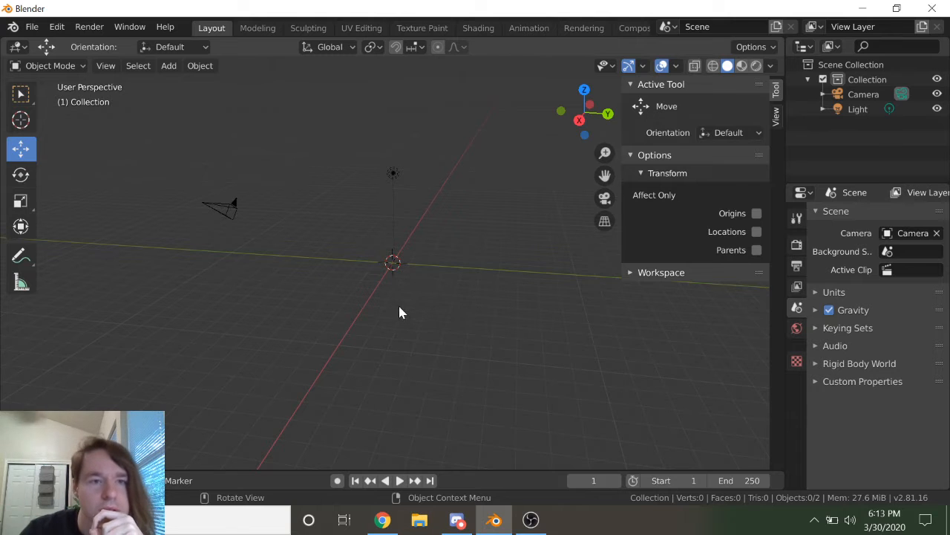
click(189, 67)
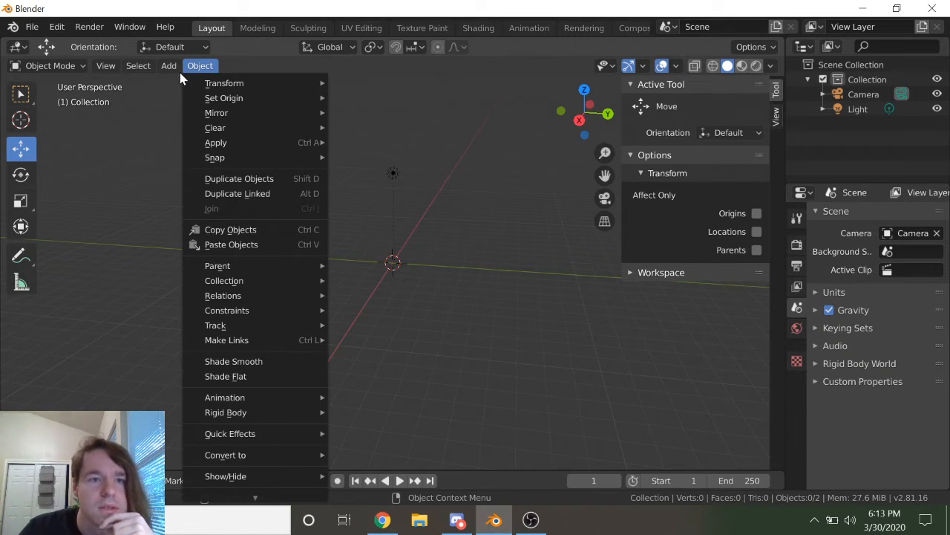
mouse_move(177, 76)
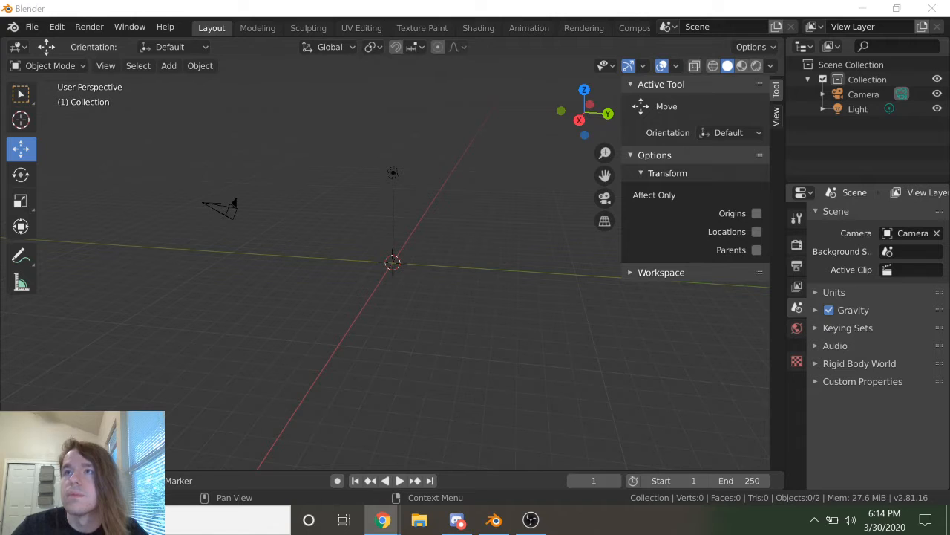
Step: Bring the Chrome window with the streetlamp reference photo over Blender and place it clear of the scene's origin
drag(949, 481, 441, 95)
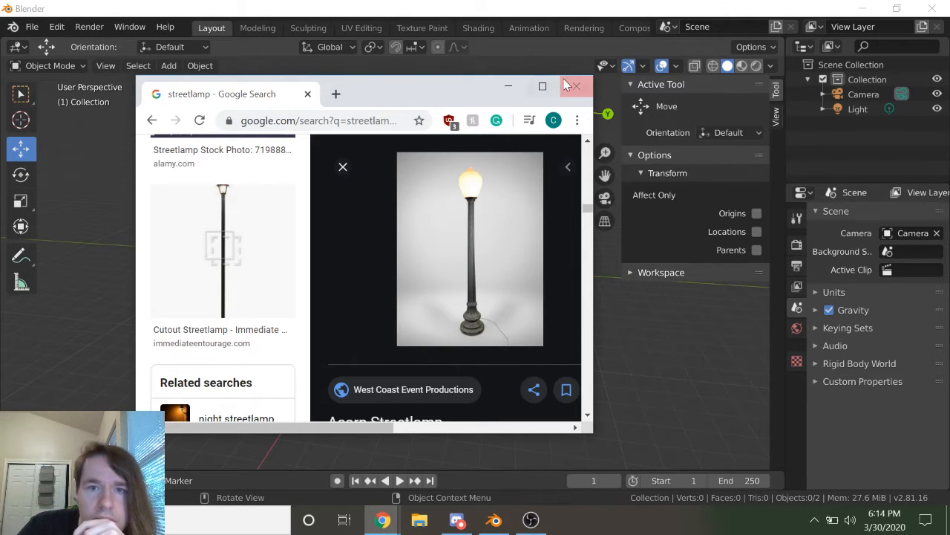
drag(442, 92, 784, 156)
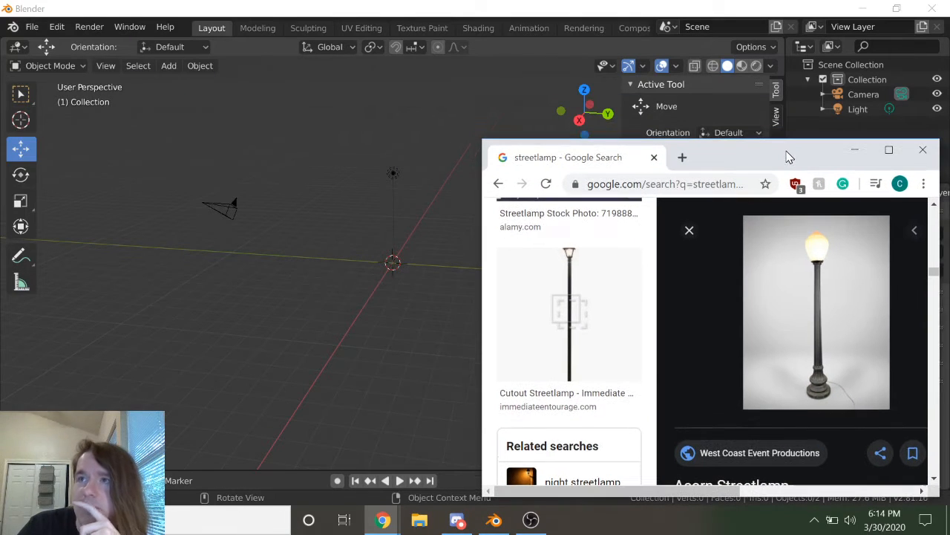
Step: Minimize the streetlamp reference window and add a mesh cube at the scene's origin
click(854, 150)
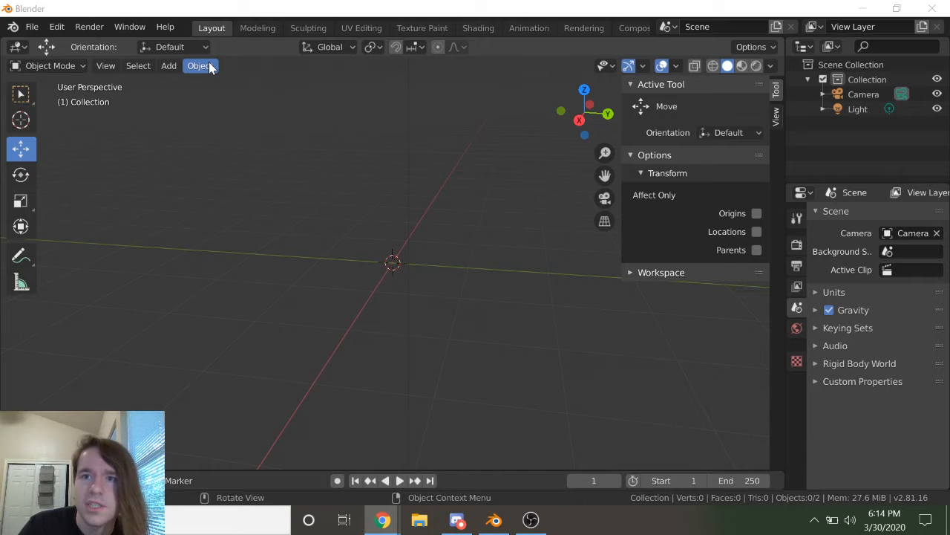
click(169, 65)
mouse_move(223, 83)
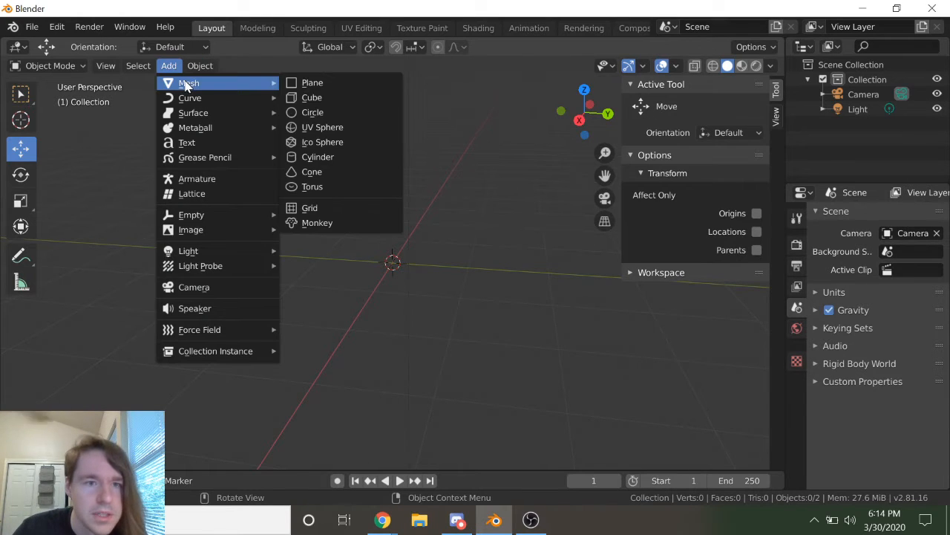
click(325, 97)
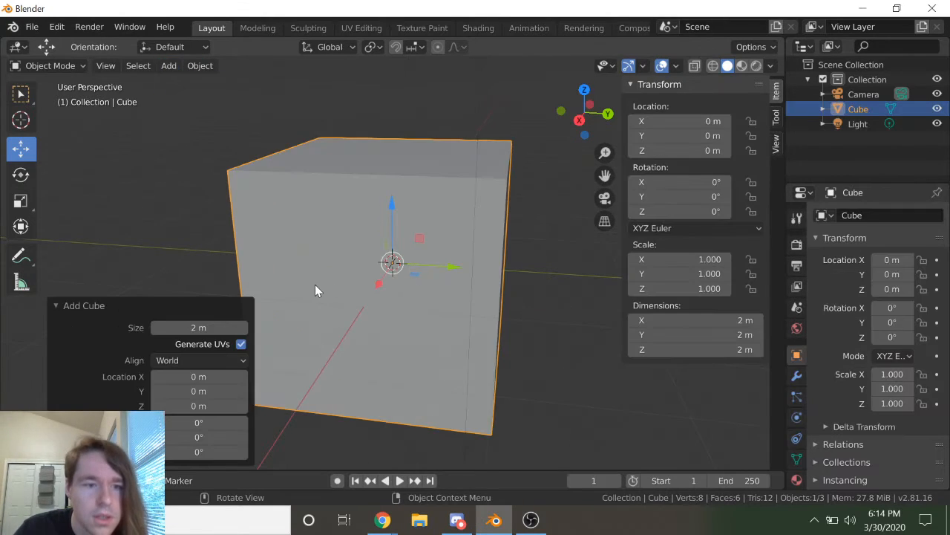
Step: Scale the cube uniformly up to about 4.01 m per side
key(s)
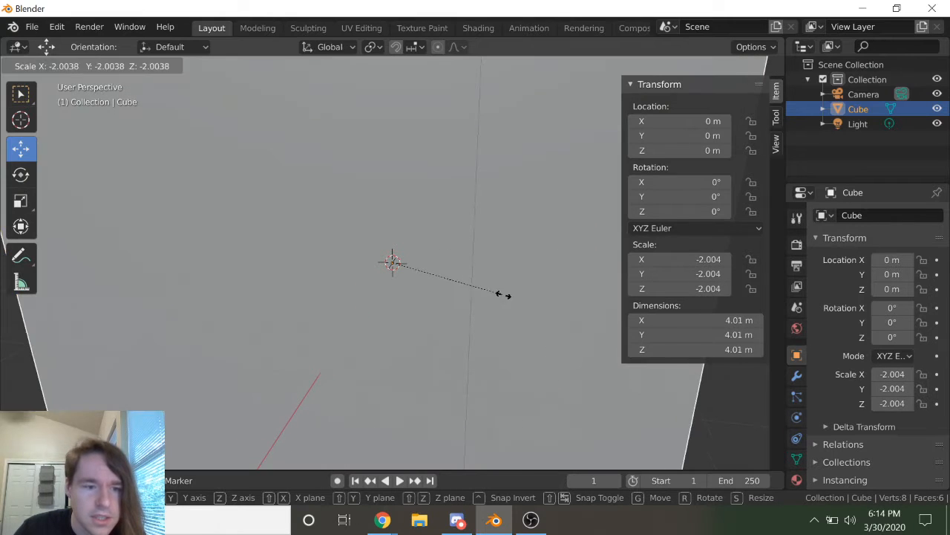
click(450, 295)
scroll(449, 296, down, 4)
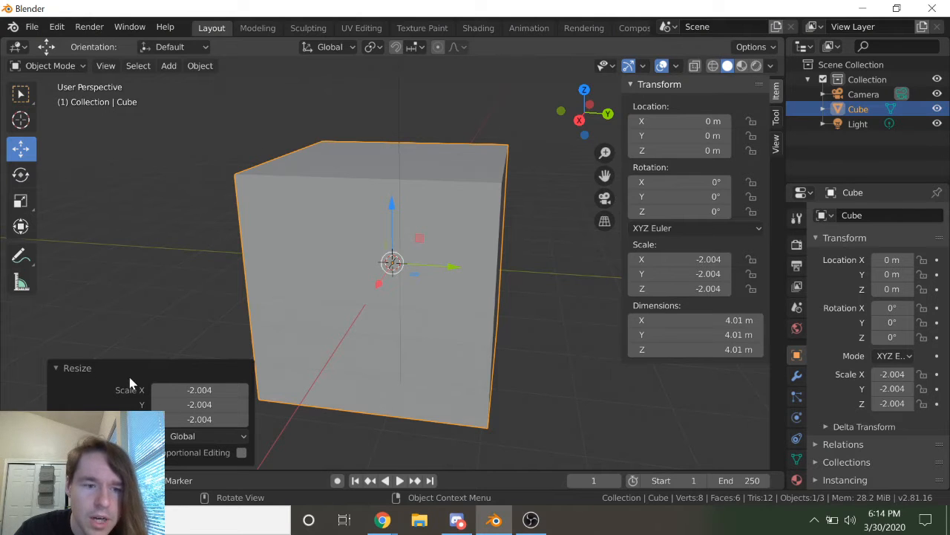
click(200, 390)
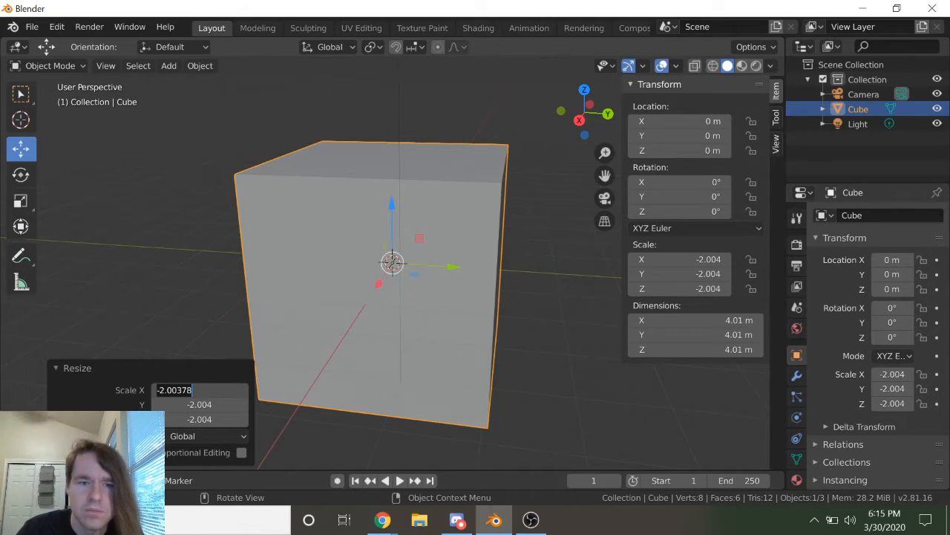
click(395, 377)
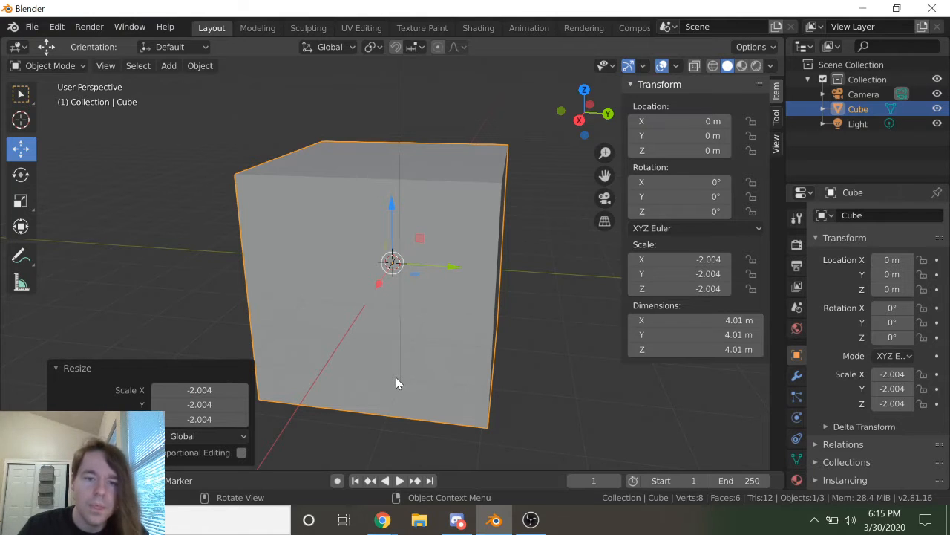
Step: Delete the cube from the scene
key(Delete)
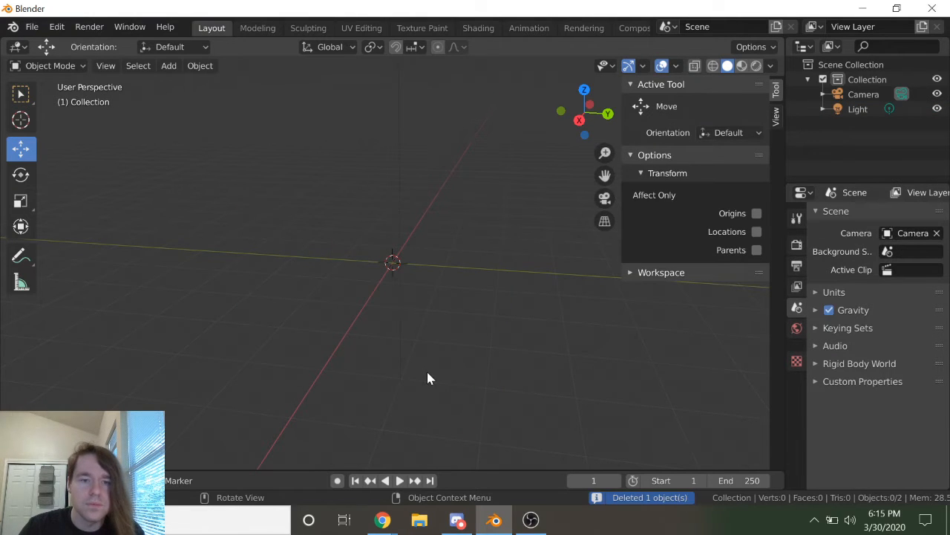
click(198, 67)
mouse_move(181, 70)
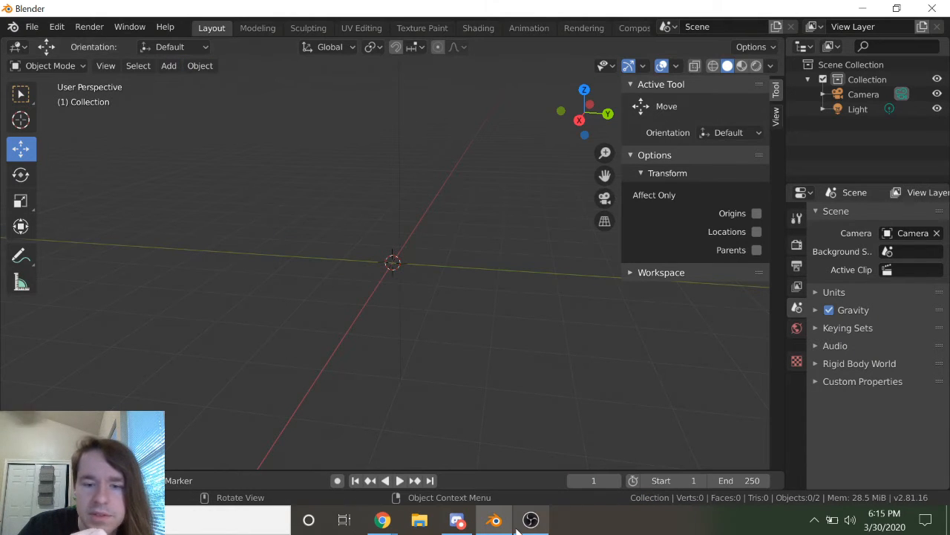
Step: Switch to the Chrome window to check the streetlamp photo's base, and return to Blender
mouse_move(384, 522)
click(452, 457)
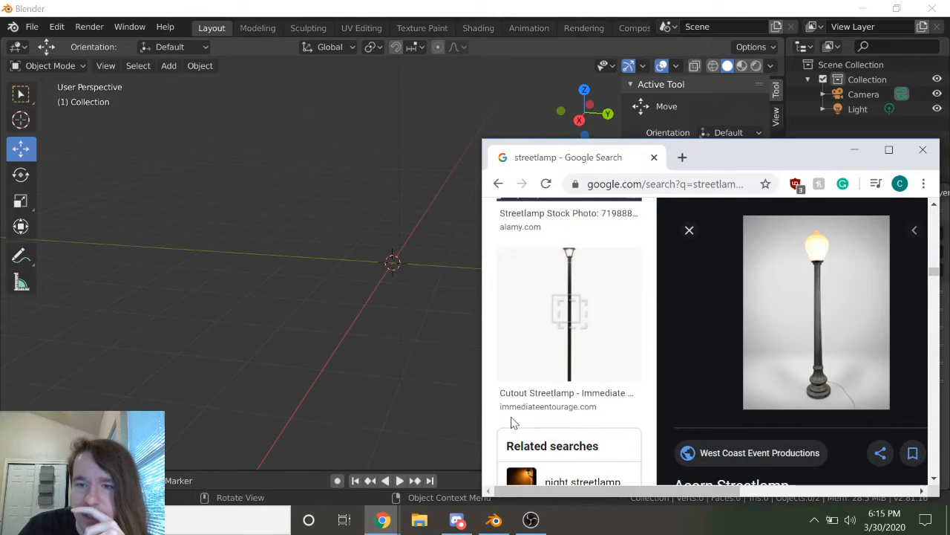
click(320, 271)
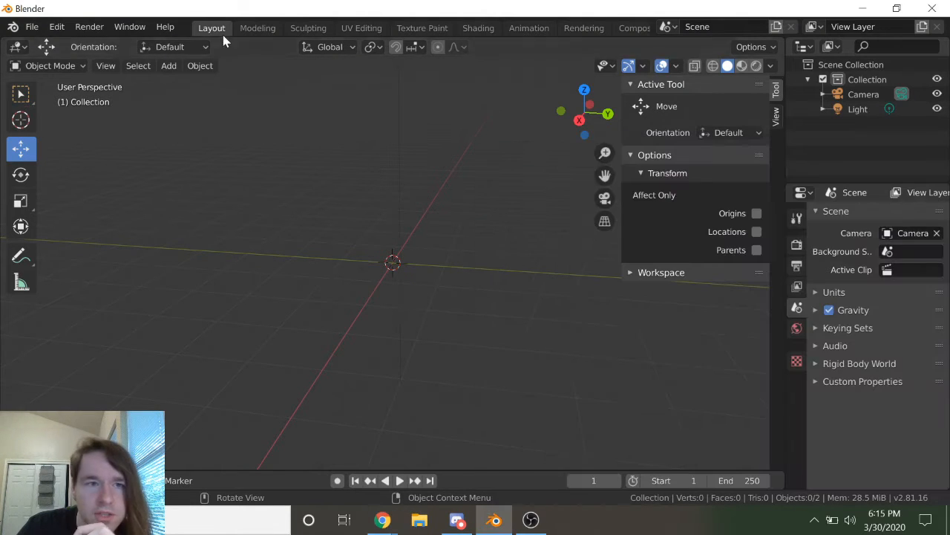
Step: Add a mesh cylinder at the origin and flatten it by setting its Z dimension to 0.2 m
click(168, 65)
mouse_move(221, 82)
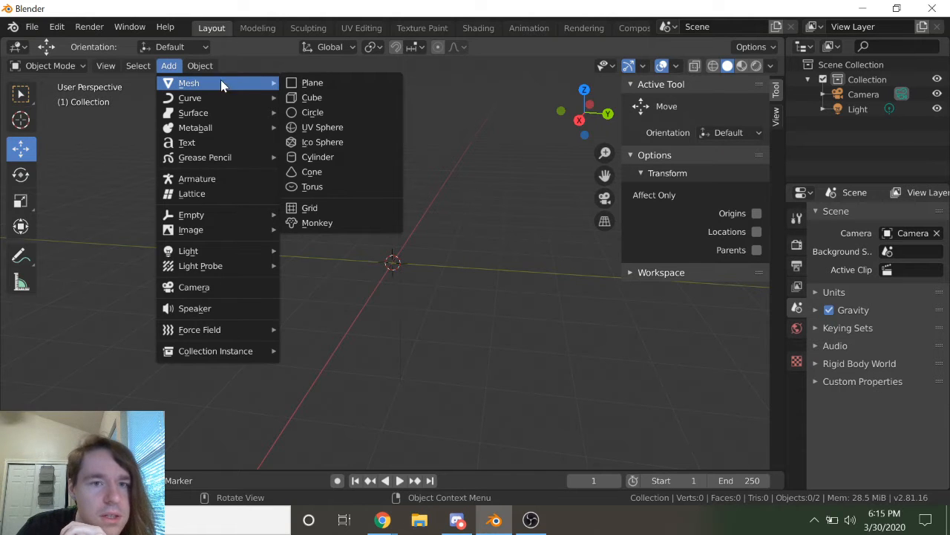
click(328, 156)
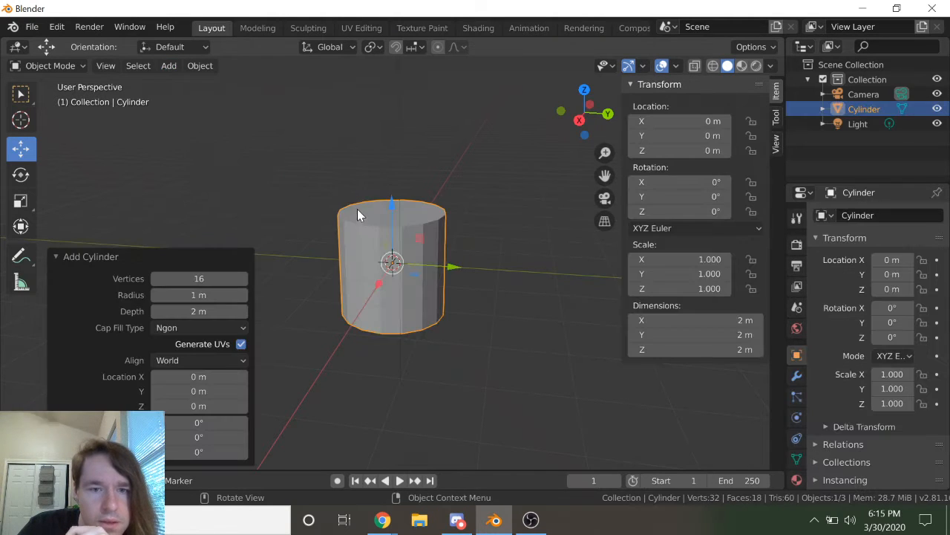
scroll(357, 214, up, 3)
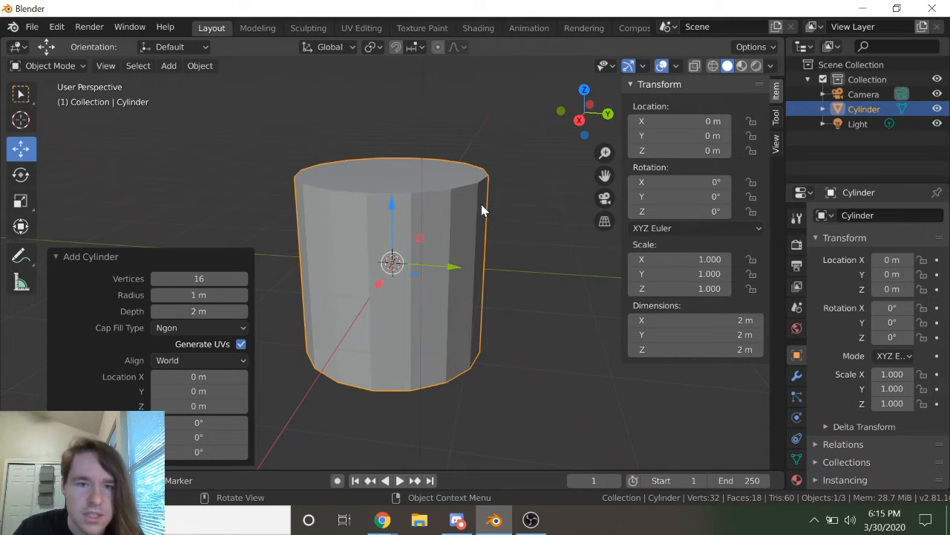
middle_drag(481, 204, 477, 261)
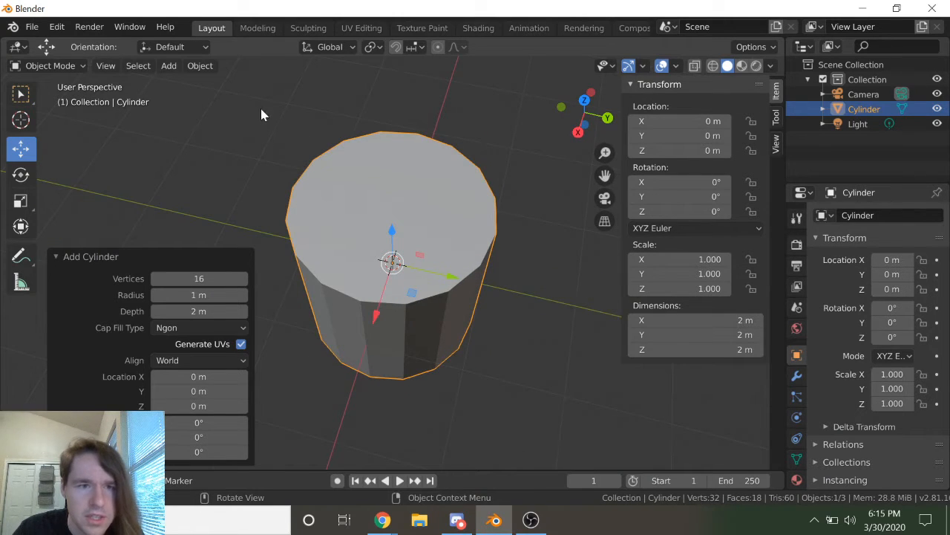
click(724, 349)
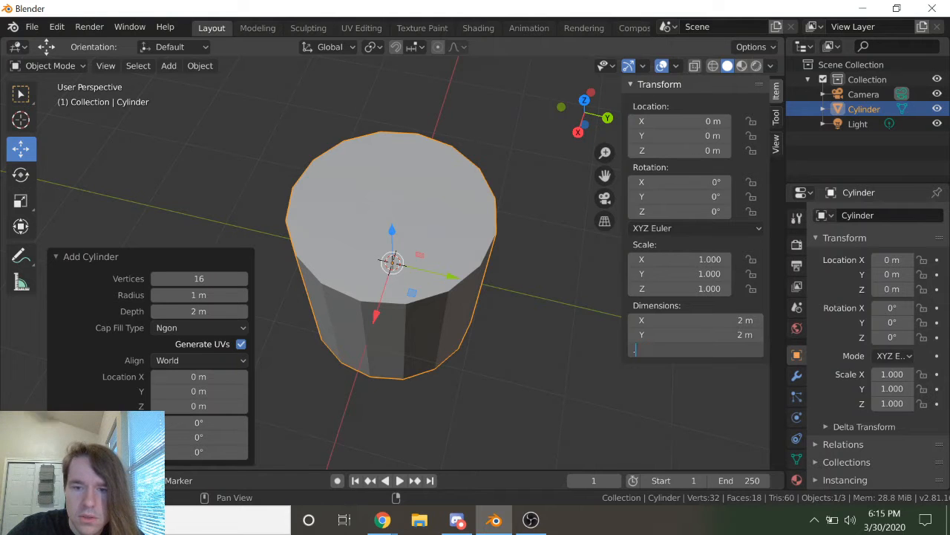
key(Return)
mouse_move(515, 300)
middle_down()
mouse_move(515, 270)
mouse_move(496, 308)
mouse_move(513, 302)
middle_up()
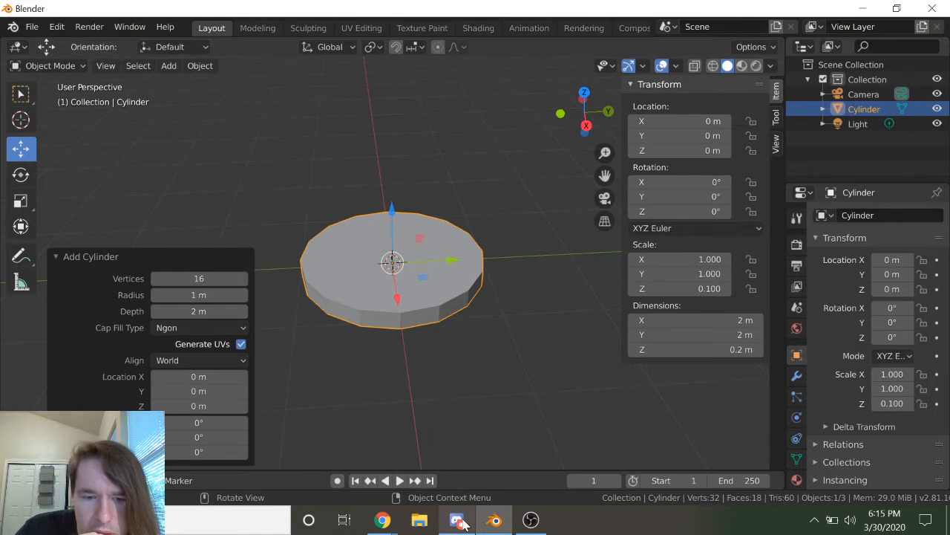
Step: Switch to Chrome to compare the flat disc with the streetlamp reference photo, and return to Blender
mouse_move(461, 522)
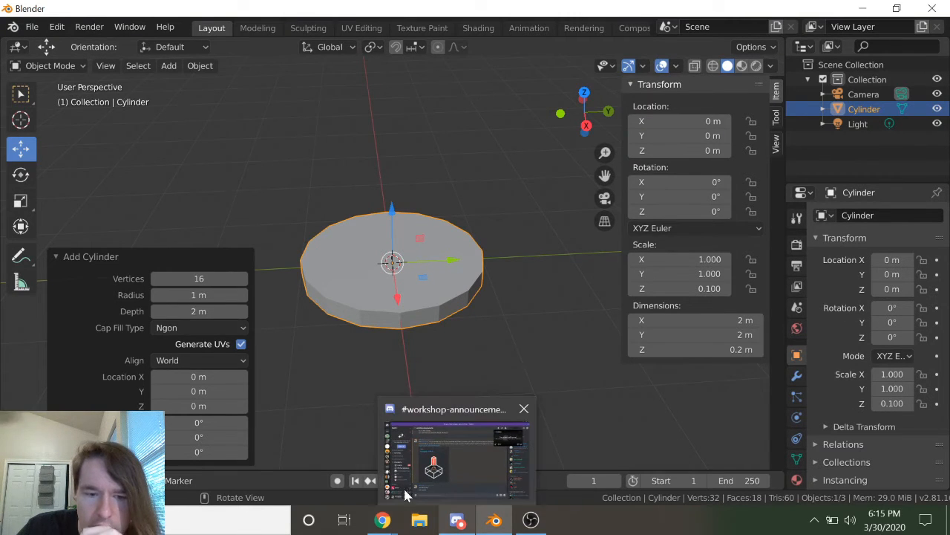
mouse_move(383, 519)
click(476, 446)
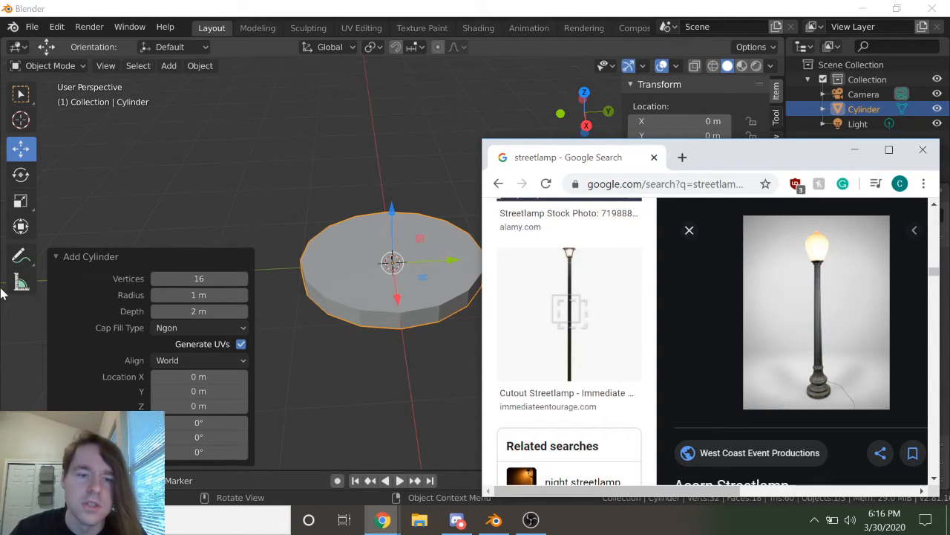
click(396, 385)
Step: Enter Edit Mode on the cylinder, select its top face and inset it by about 0.118 m
key(Tab)
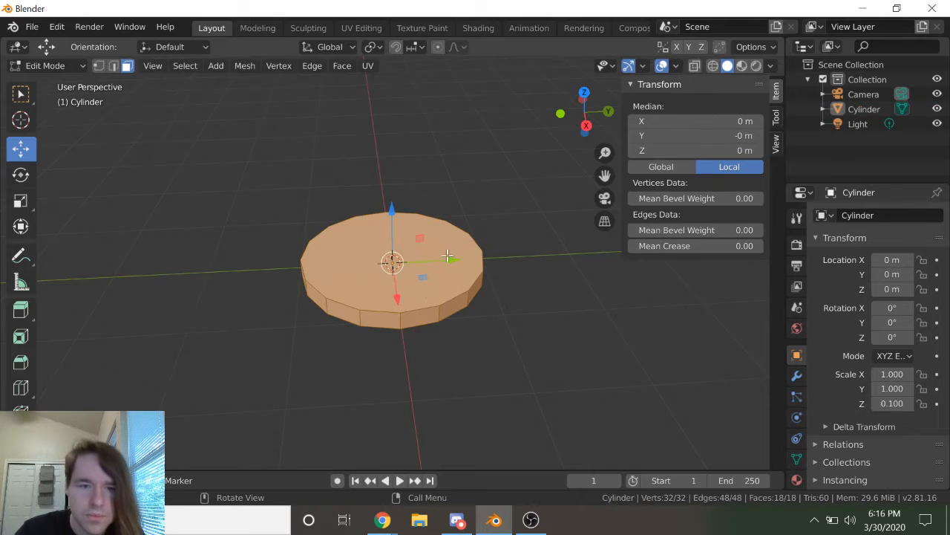
click(429, 294)
middle_drag(447, 281, 446, 298)
scroll(447, 296, up, 2)
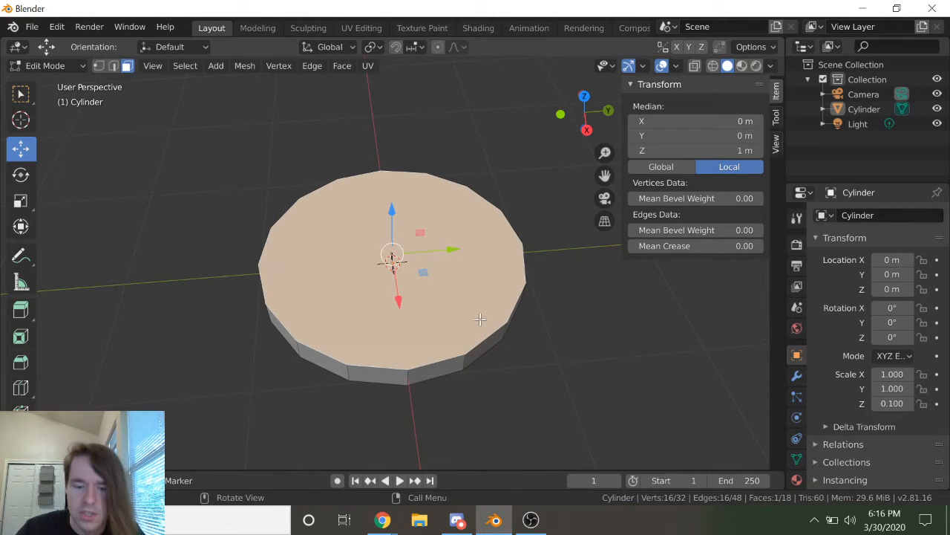
key(i)
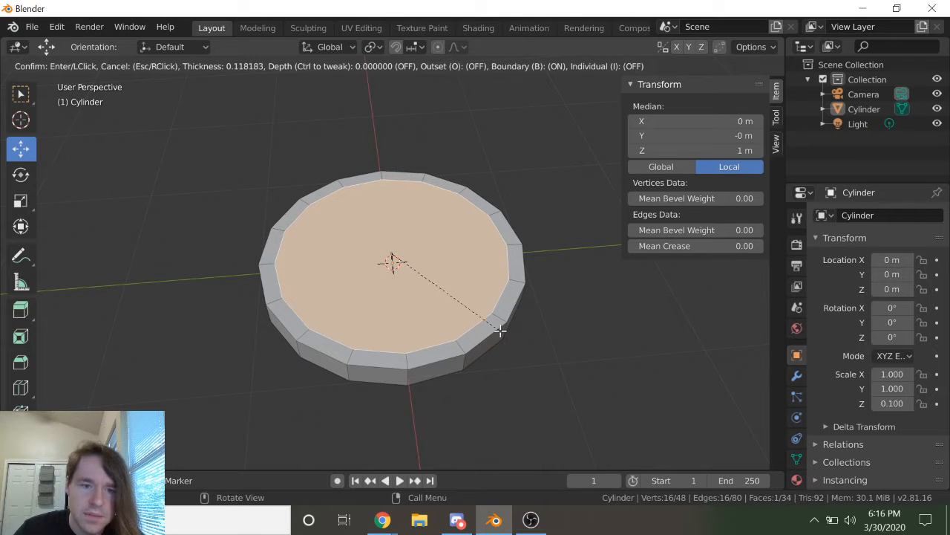
click(501, 331)
Step: Extrude the inset top face upward by about 0.271 m to form the base's second tier
middle_drag(492, 354, 541, 344)
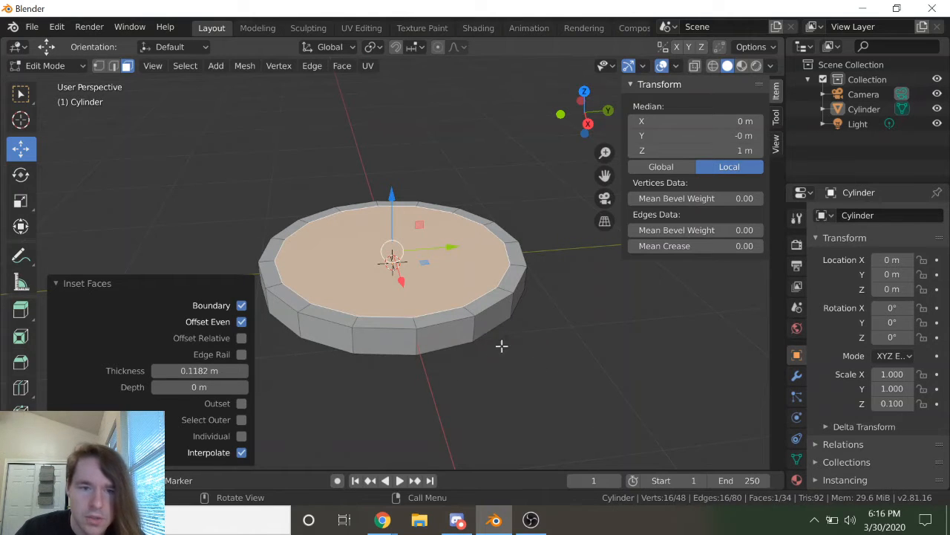
key(e)
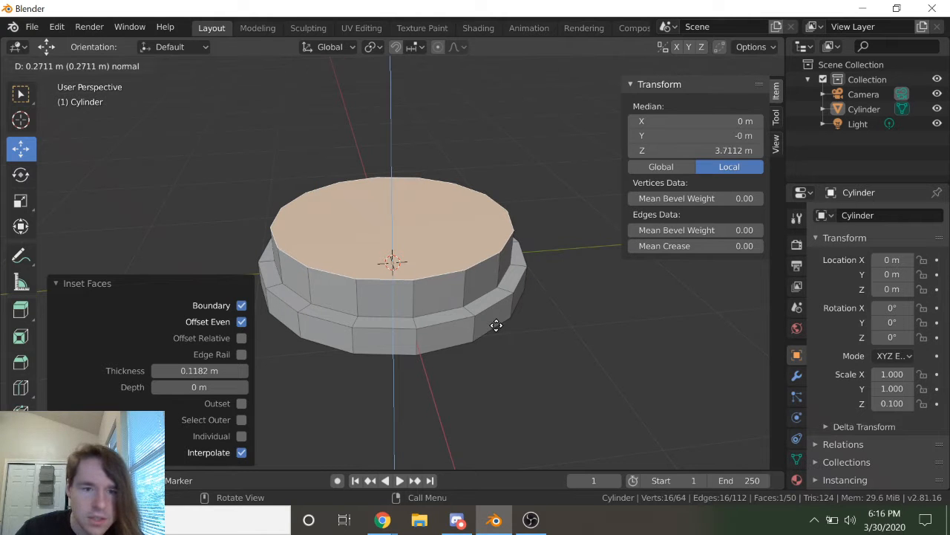
click(496, 325)
mouse_move(513, 336)
middle_down()
mouse_move(495, 295)
mouse_move(503, 329)
middle_up()
scroll(505, 330, down, 2)
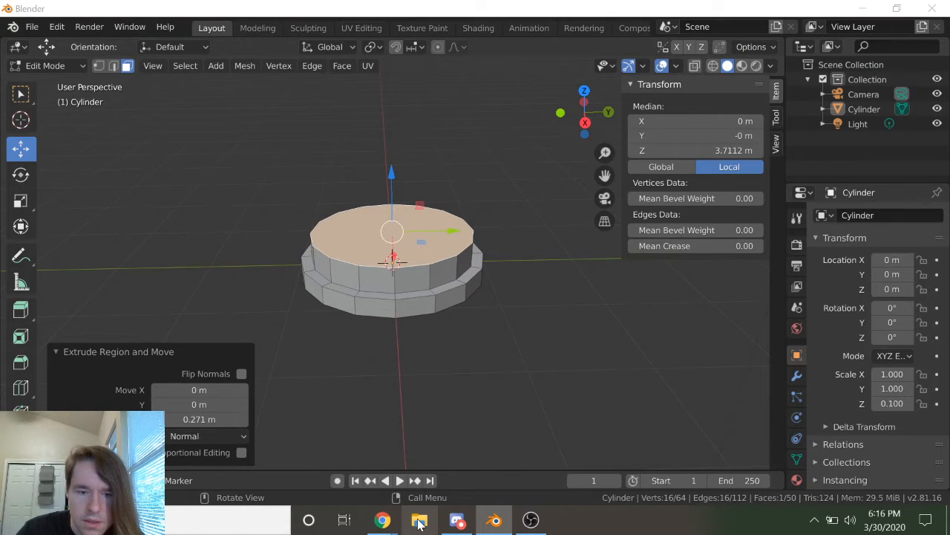
Step: Switch to Chrome to study the tiers of the lamp's base in the reference photo, and return to Blender
click(418, 521)
click(518, 50)
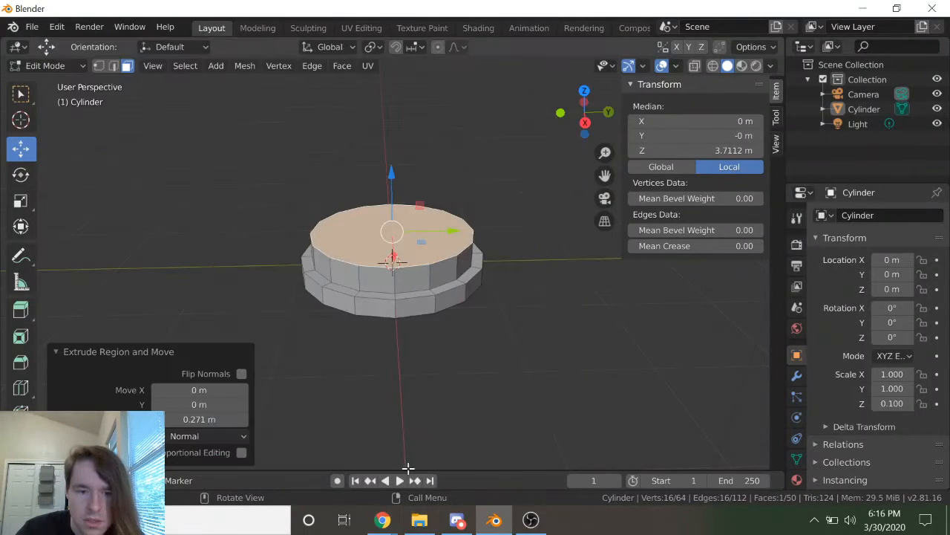
mouse_move(383, 520)
click(457, 461)
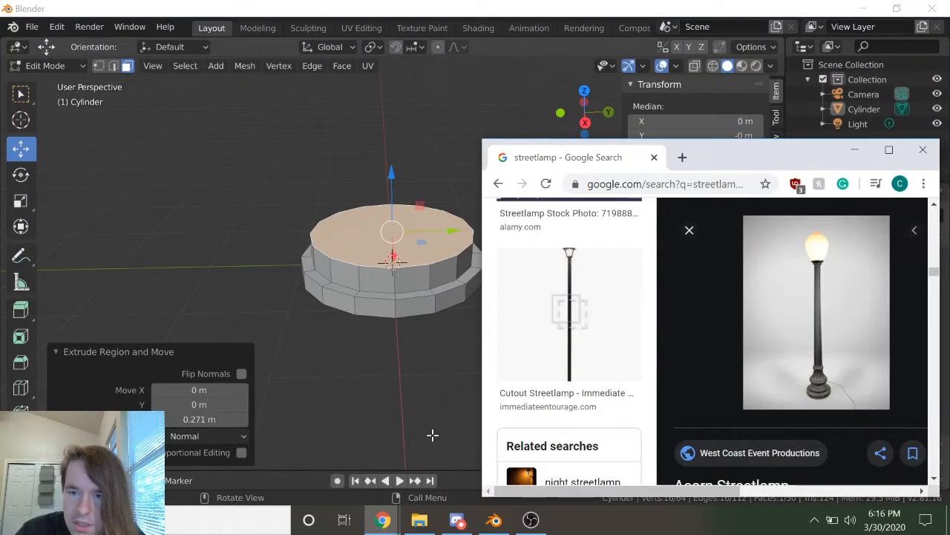
click(364, 393)
Step: Select the second tier's top face and inset it by about 0.16 m
click(356, 388)
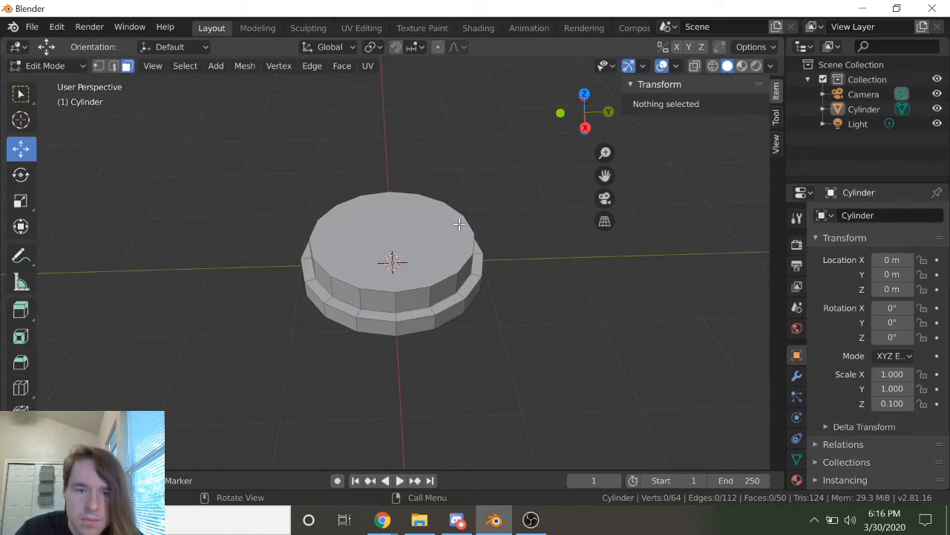
click(466, 256)
key(i)
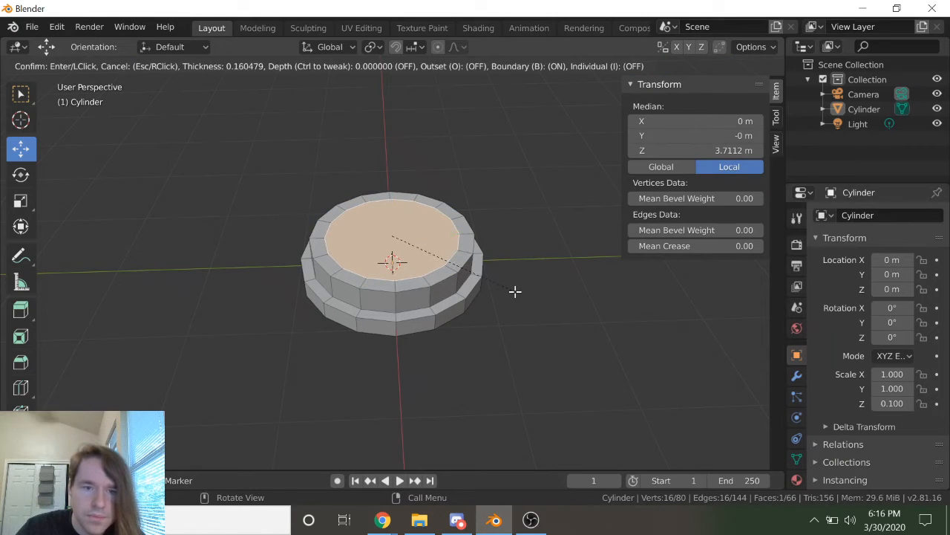
click(516, 290)
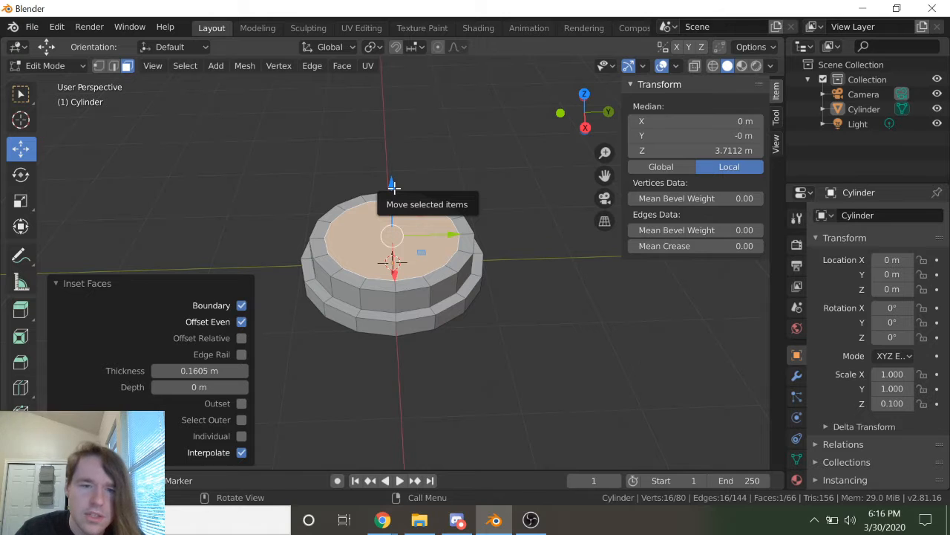
Step: Raise the inset top face along Z to a local height of about 5.11 m, forming a sloped shoulder
drag(393, 187, 393, 187)
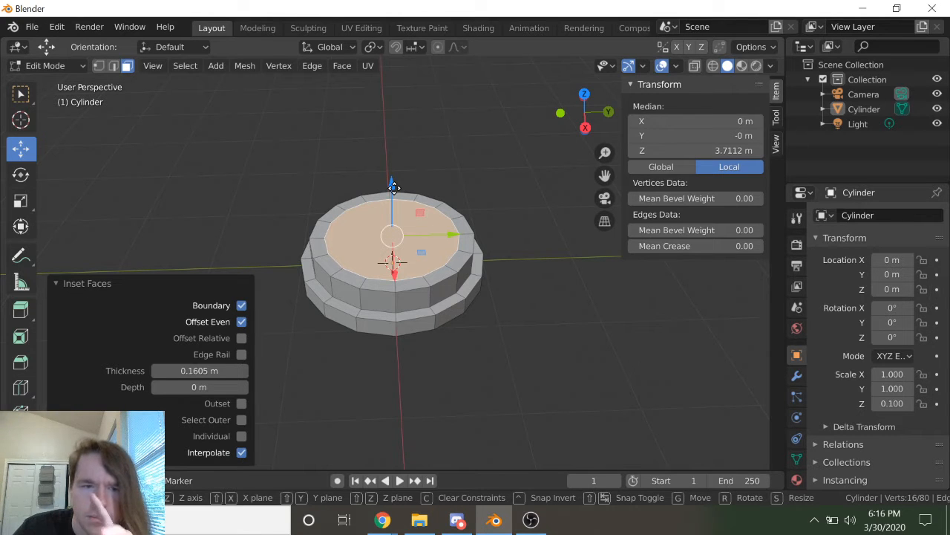
drag(394, 187, 398, 177)
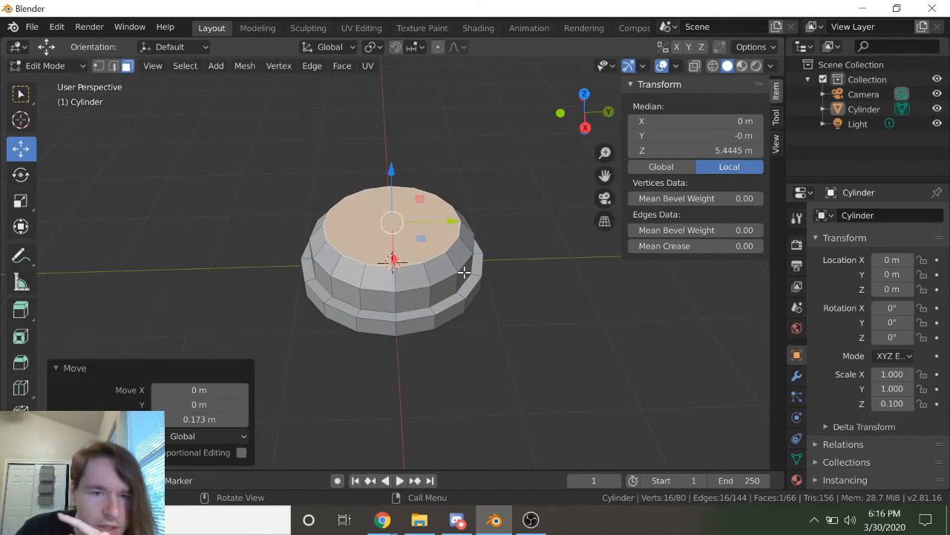
scroll(463, 269, up, 2)
middle_drag(464, 273, 470, 251)
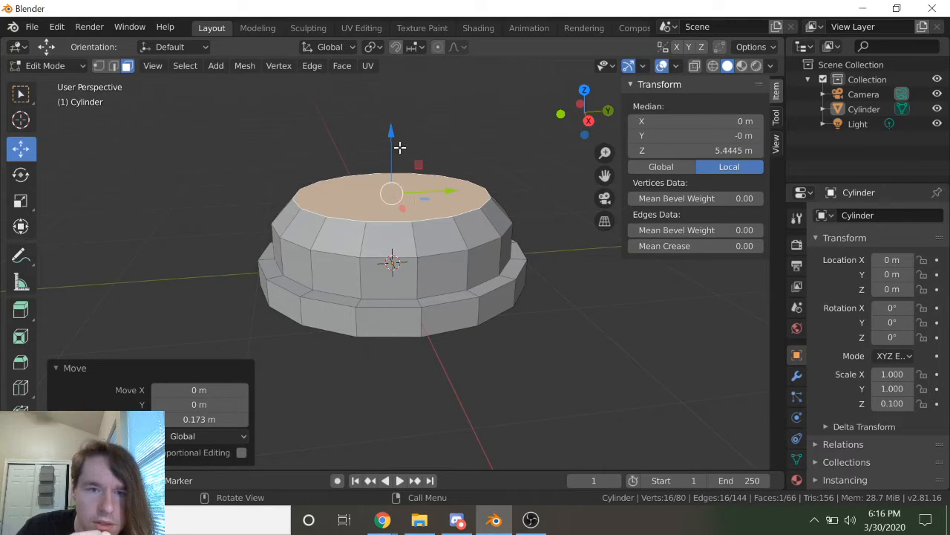
drag(399, 148, 393, 138)
scroll(433, 279, down, 1)
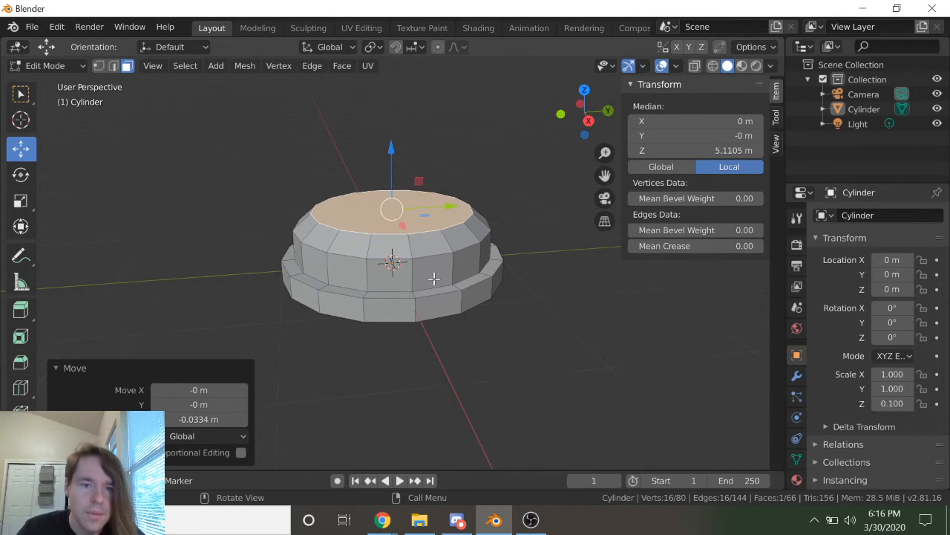
Step: Extrude the shoulder's top face upward by about 0.711 m and add one centred loop cut around the new section
key(e)
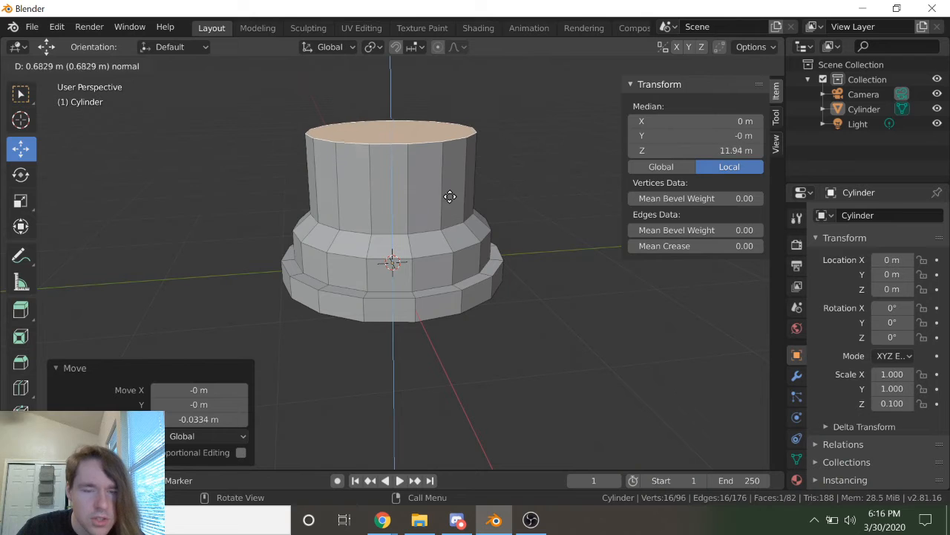
click(450, 195)
click(21, 388)
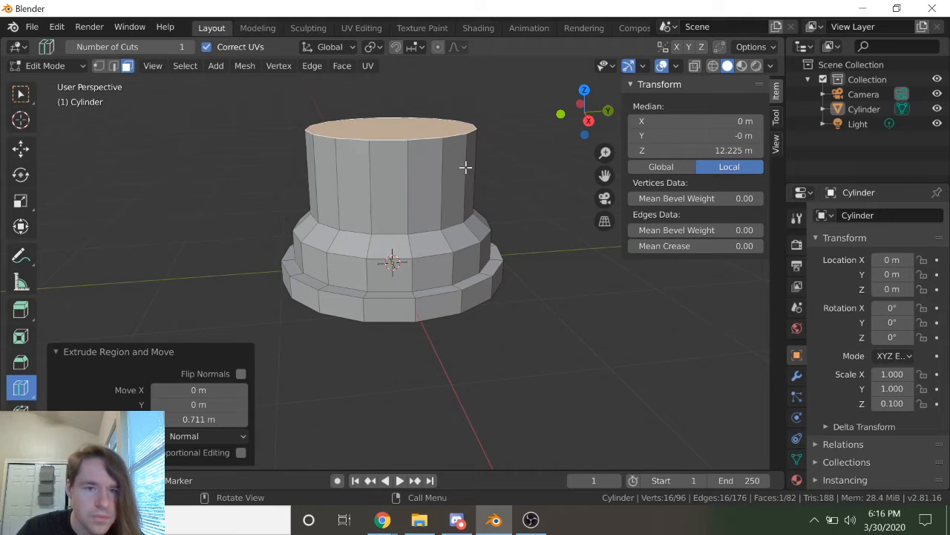
click(423, 173)
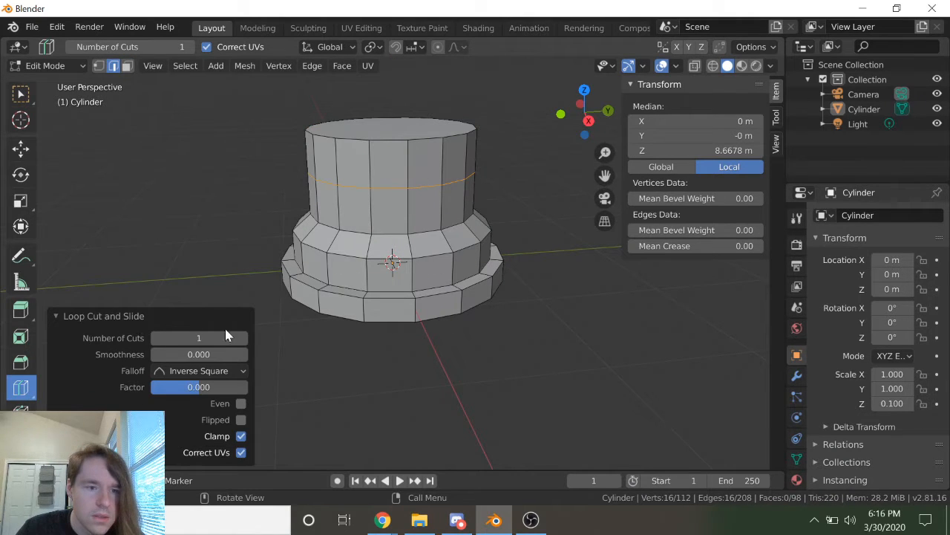
click(20, 148)
mouse_move(541, 206)
middle_down()
mouse_move(515, 206)
mouse_move(527, 196)
middle_up()
key(s)
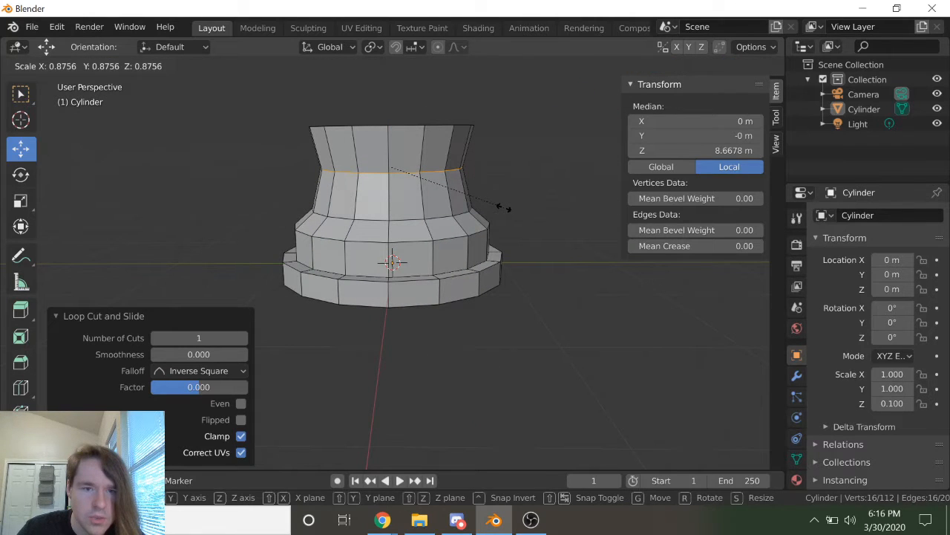
click(504, 207)
key(ctrl+z)
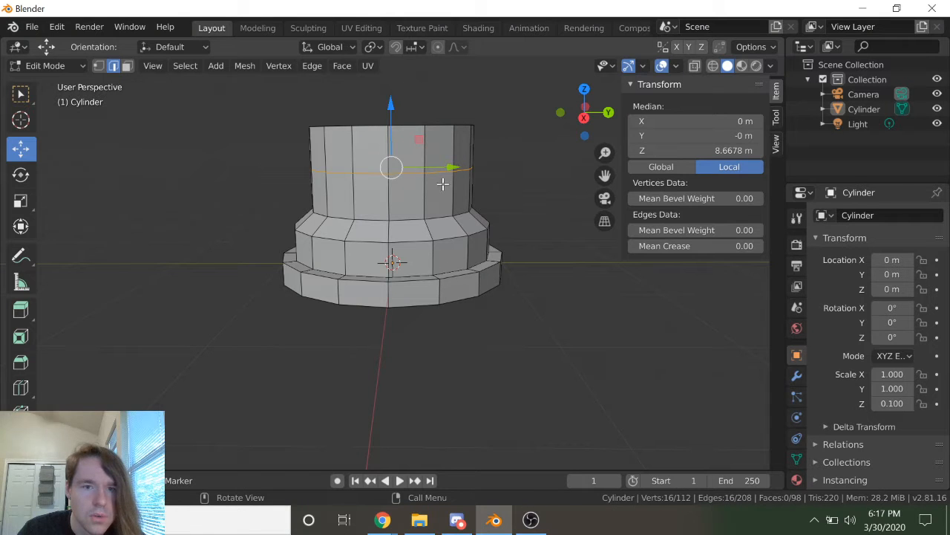
Step: Scale the middle edge loop to about 0.892 and add one centred loop cut in each band above and below it
key(s)
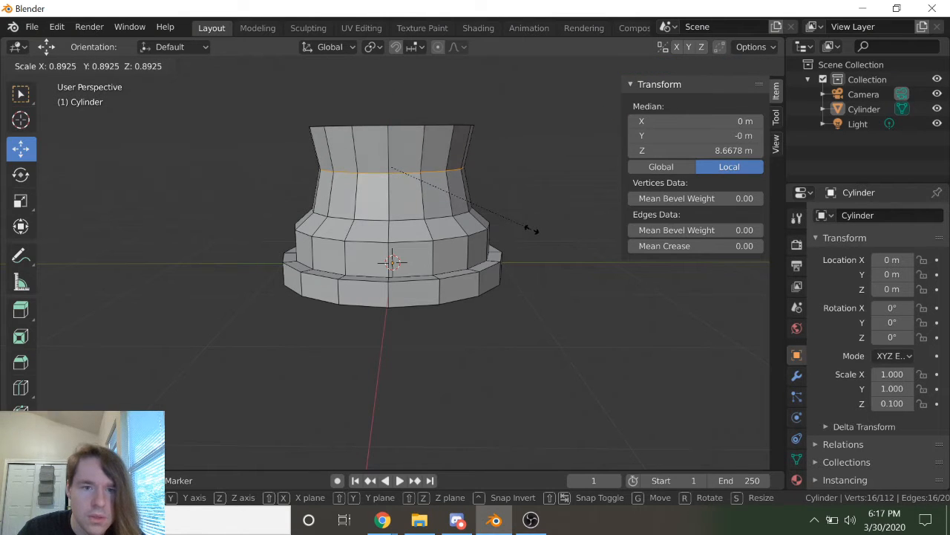
click(531, 229)
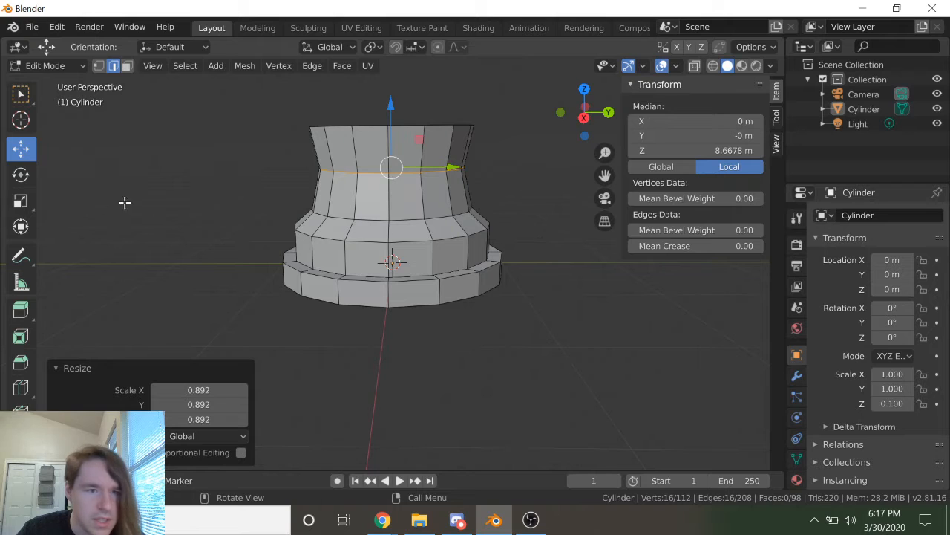
click(21, 387)
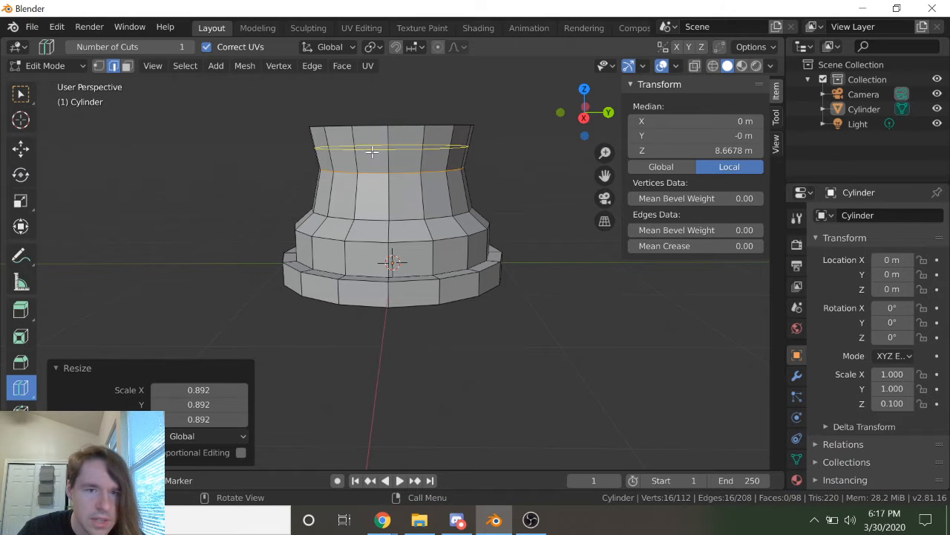
click(372, 151)
click(374, 191)
Step: Select the two new edge loops above and below the middle one and scale them together to about 0.931
click(25, 153)
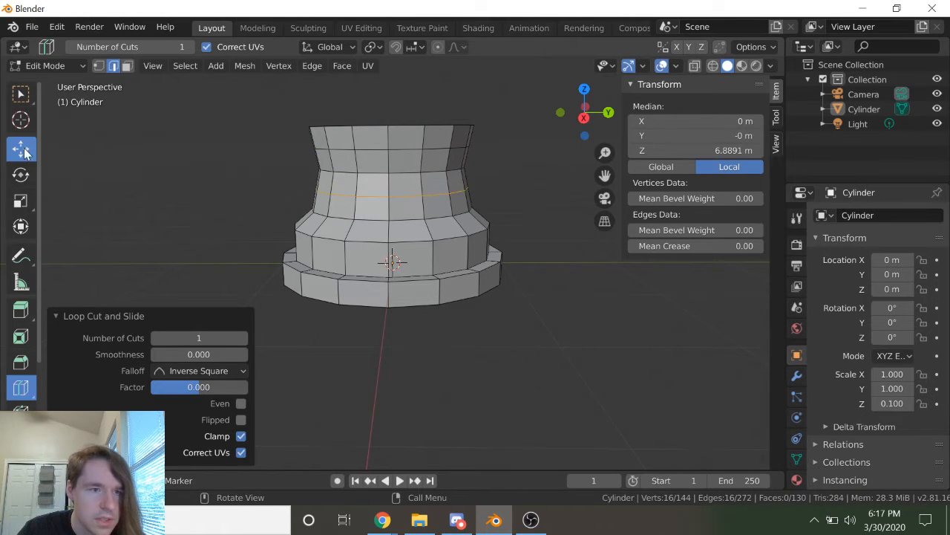
key(a)
key(a)
alt+click(376, 150)
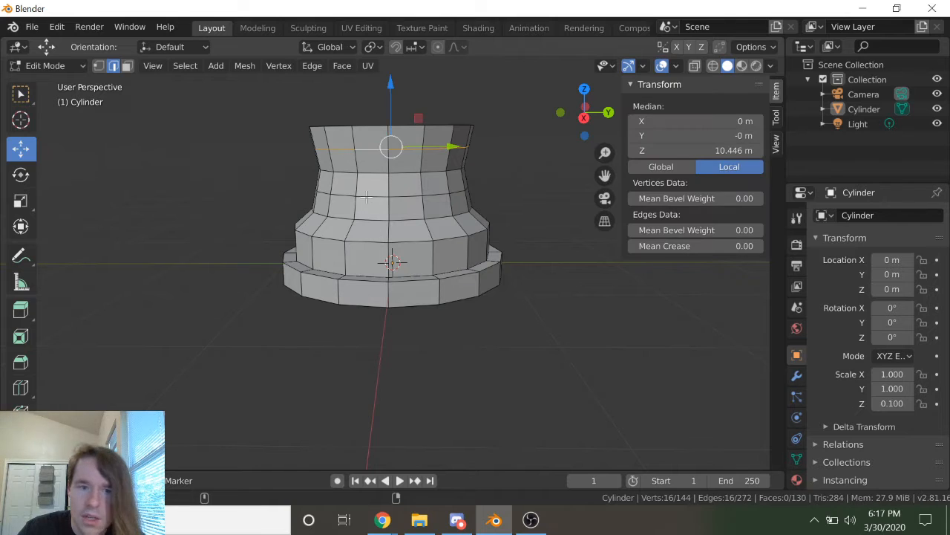
alt+shift+click(366, 195)
key(s)
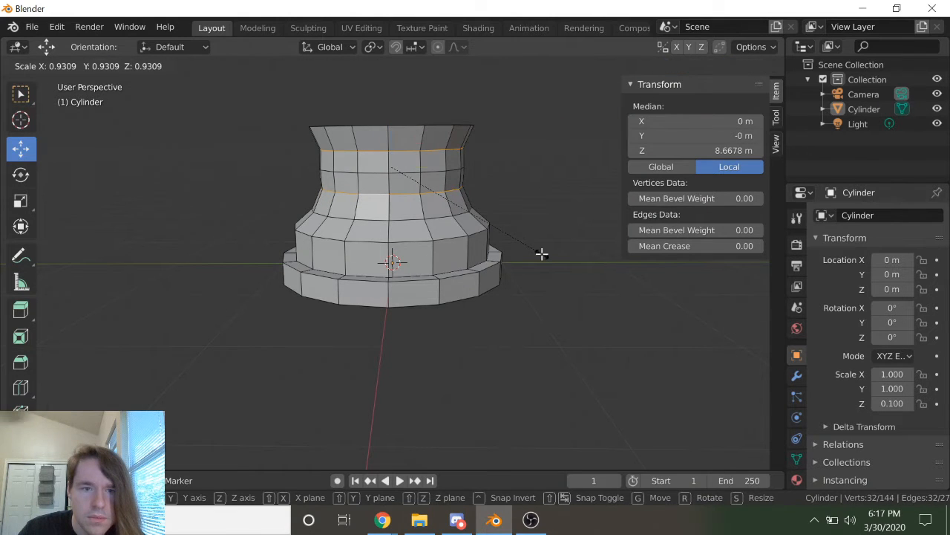
click(542, 254)
Step: Select only the neck's middle edge loop and scale it to about 0.932 to deepen the concave curve
key(alt+a)
alt+click(361, 172)
key(s)
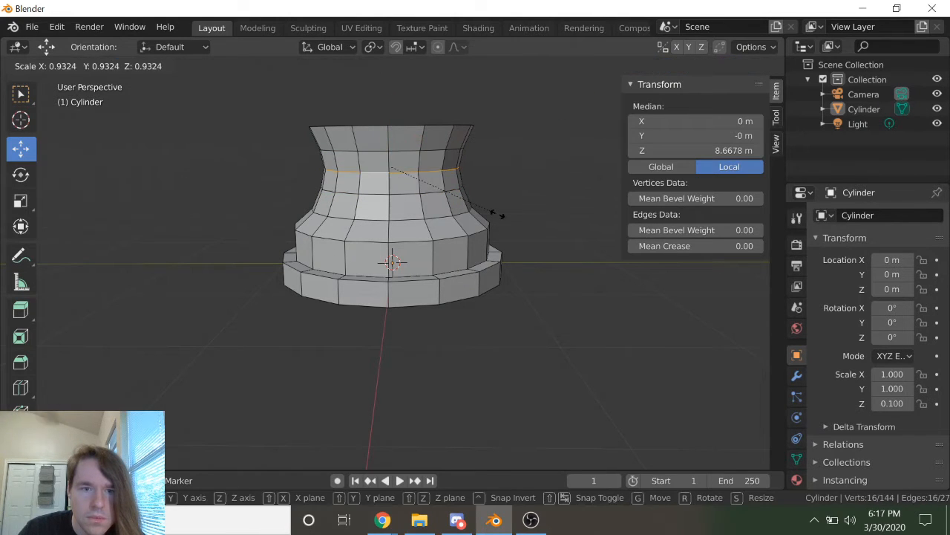
click(496, 215)
middle_drag(497, 212, 498, 233)
middle_drag(405, 202, 478, 191)
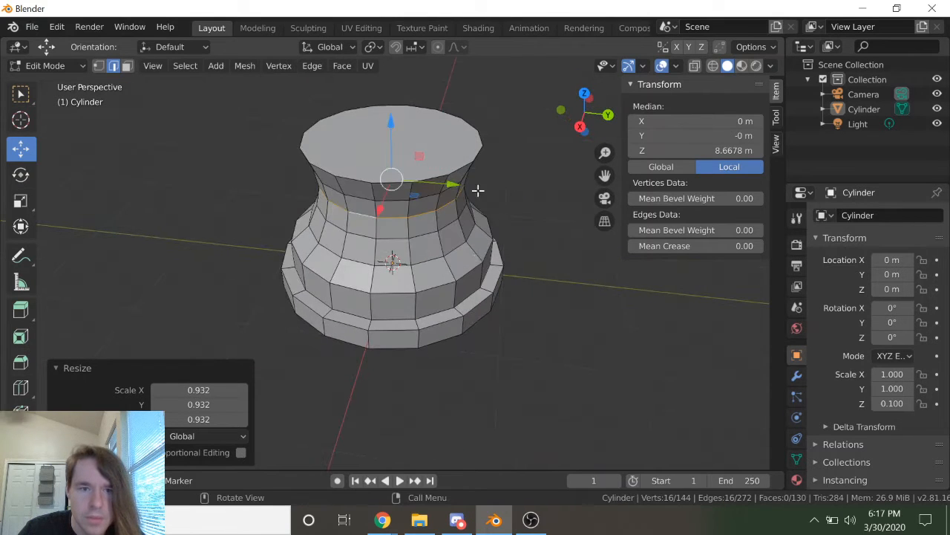
Step: Select the flared top face of the base and extrude it upward by about 0.373 m
click(127, 67)
click(363, 156)
middle_drag(363, 156, 490, 185)
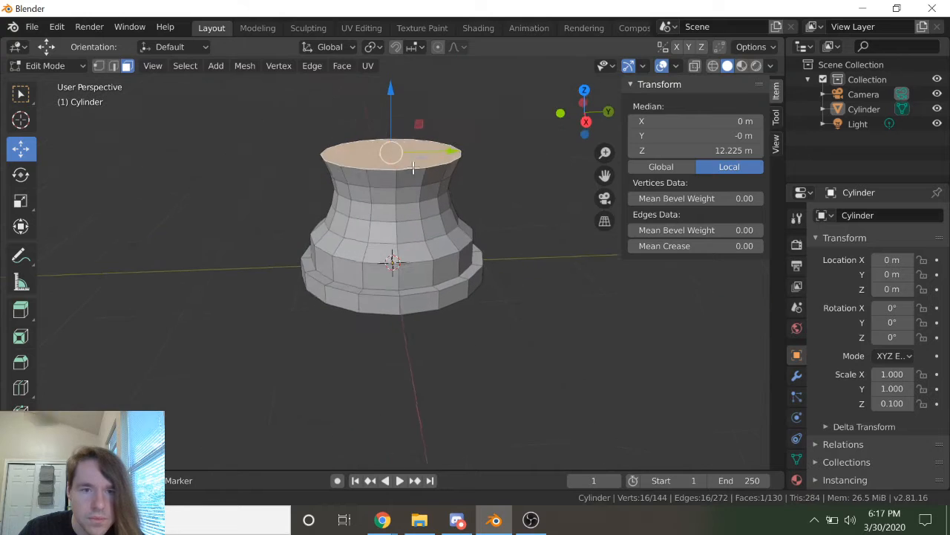
key(e)
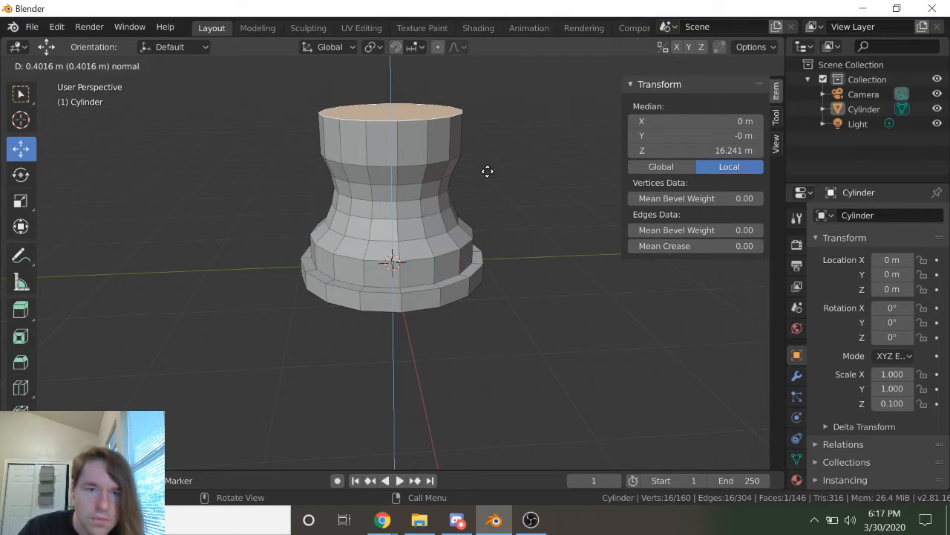
click(488, 174)
mouse_move(496, 183)
middle_down()
mouse_move(518, 153)
mouse_move(498, 203)
mouse_move(504, 183)
middle_up()
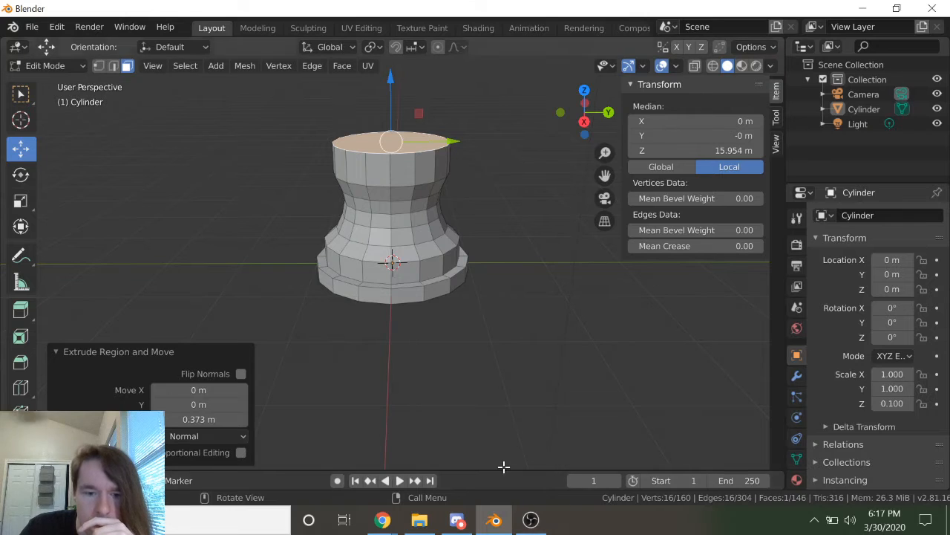
Step: Switch to Chrome to check the lamp's base in the reference photo, and return to Blender
mouse_move(382, 520)
click(475, 452)
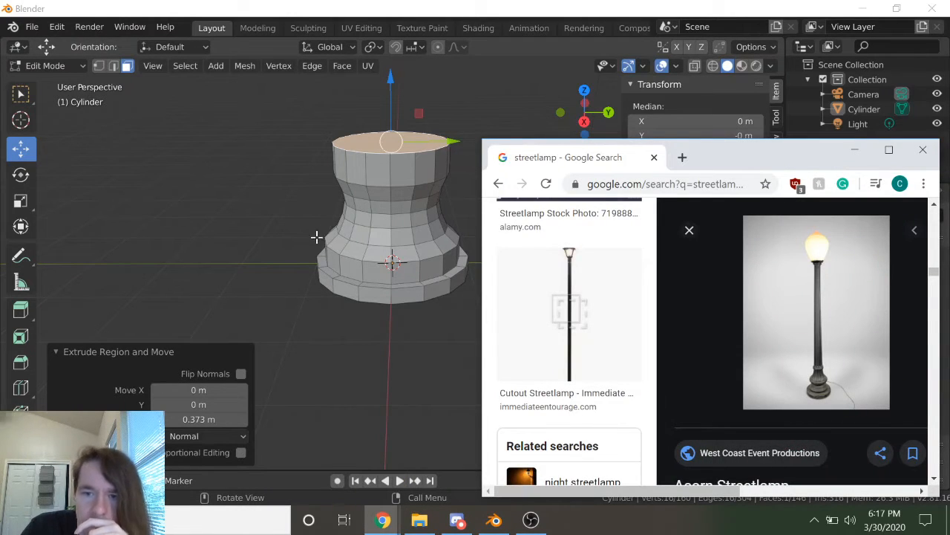
click(377, 116)
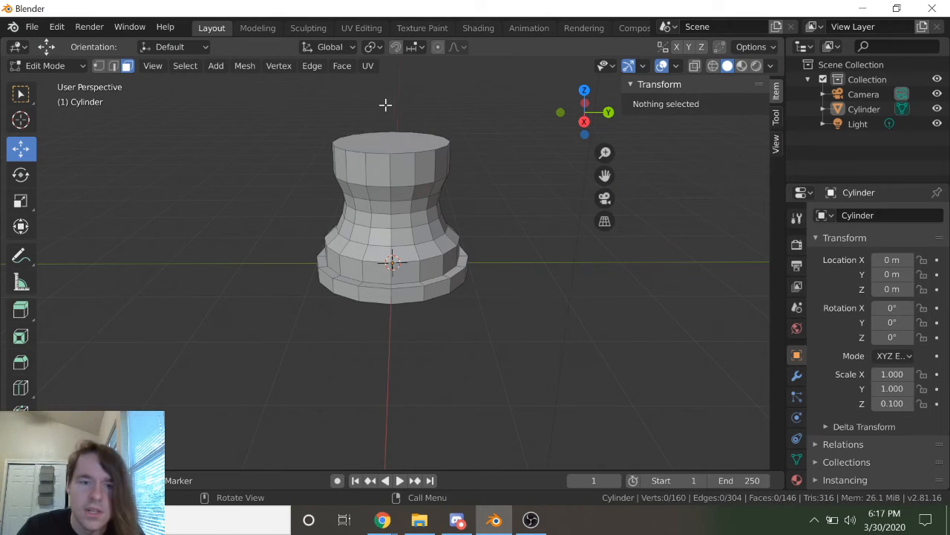
Step: Select the top face and lower it along Z to a local height of about 14.52 m
click(394, 132)
drag(397, 103, 391, 111)
scroll(412, 171, up, 2)
Step: Select the face loop around the uppermost band and extrude it outward along normals by about 0.156 m to form a collar
key(alt+a)
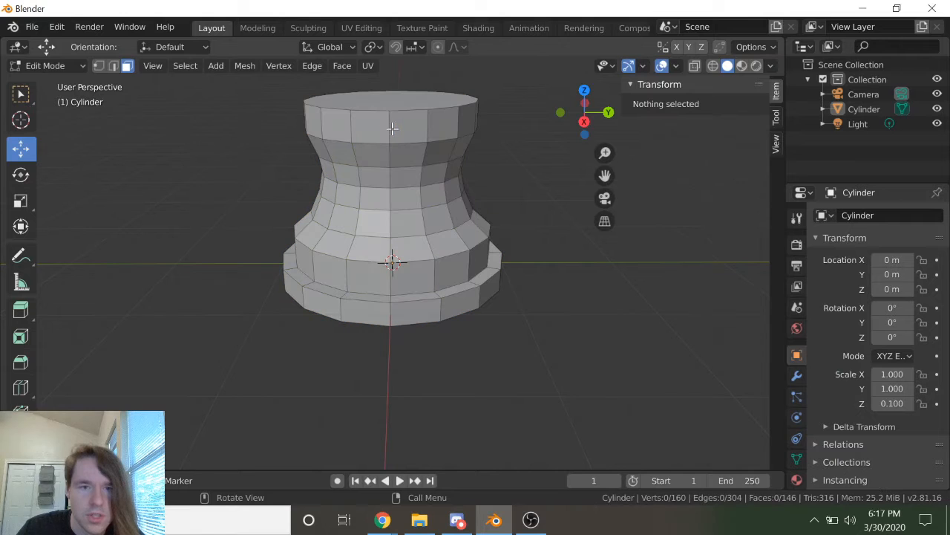
alt+click(387, 121)
middle_drag(437, 218, 425, 262)
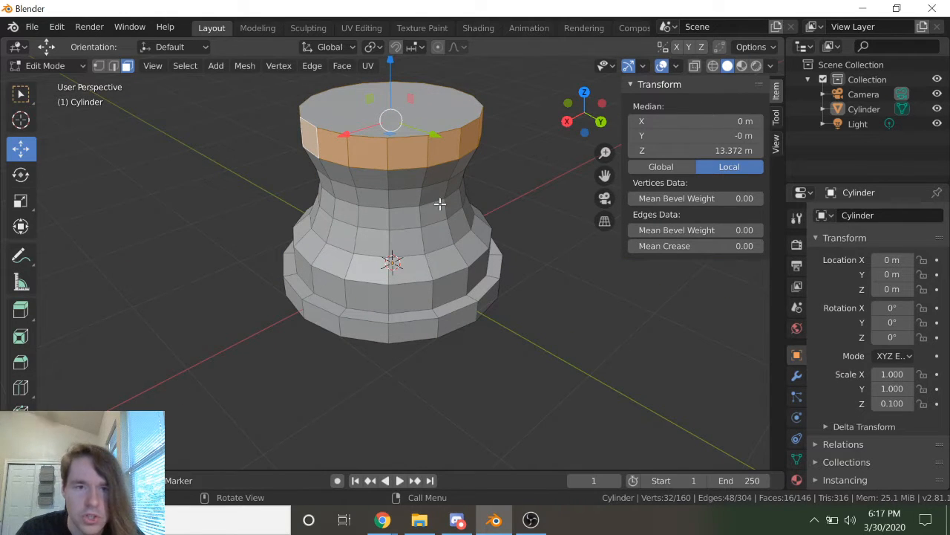
middle_drag(413, 125, 435, 171)
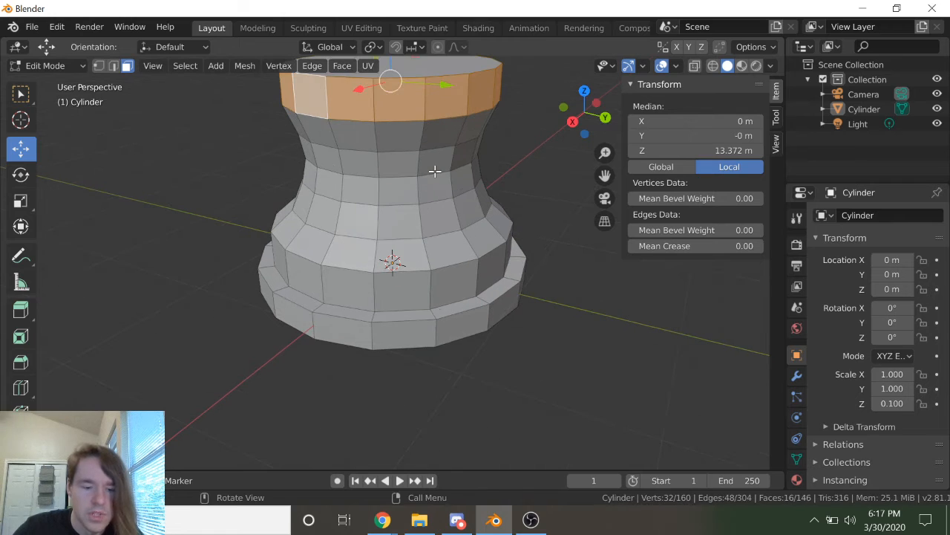
key(alt+e)
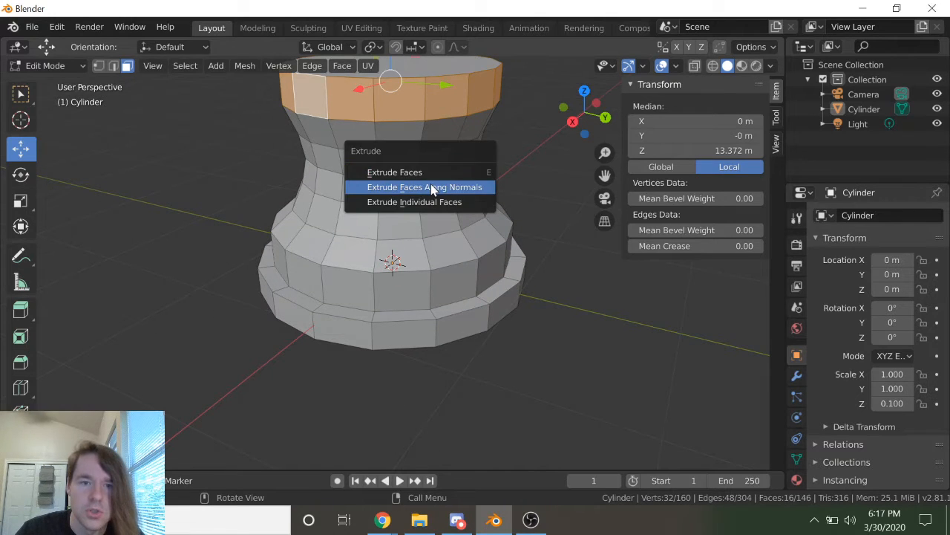
click(433, 186)
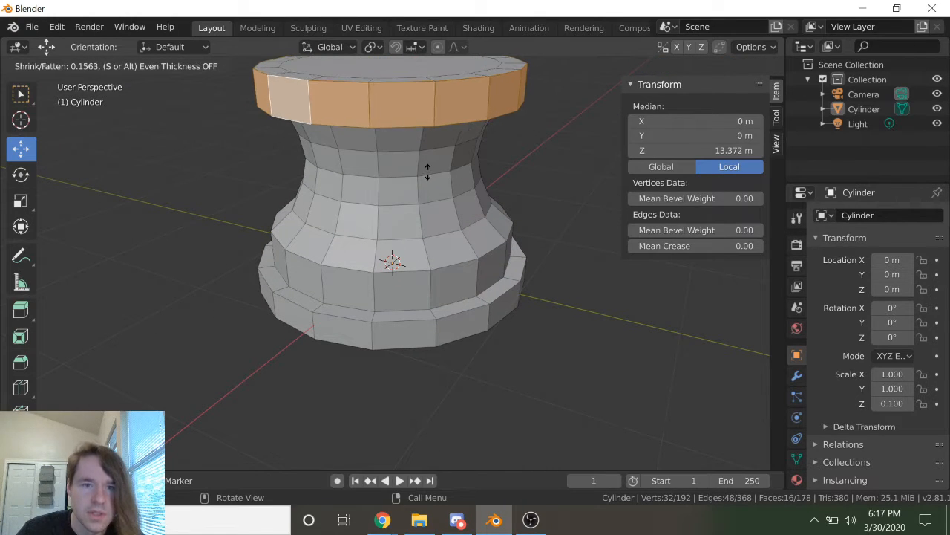
click(426, 170)
middle_drag(450, 206, 460, 265)
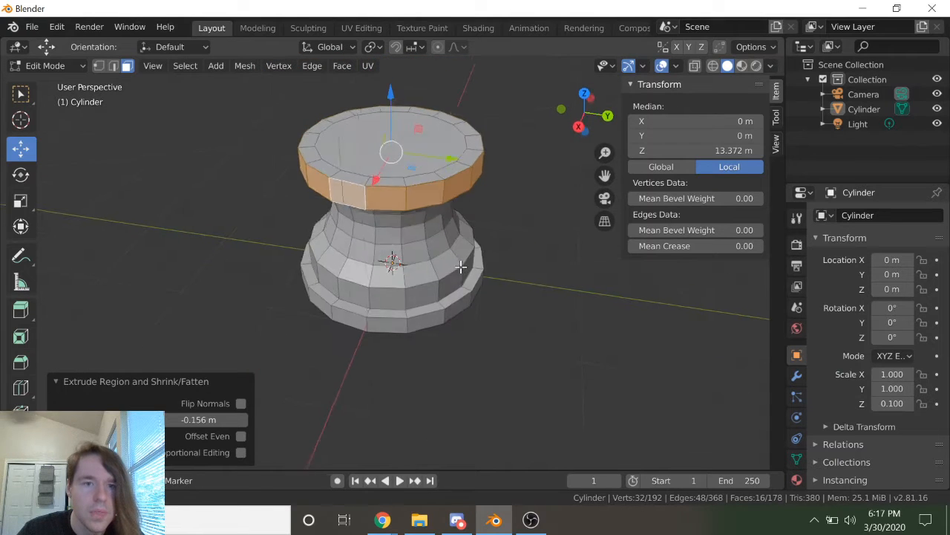
Step: Select the face inside the collar's rim and extrude it upward by about 4.05 m to form the lamp's shaft
scroll(446, 265, down, 2)
scroll(393, 264, up, 1)
scroll(387, 263, down, 2)
middle_drag(384, 265, 391, 304)
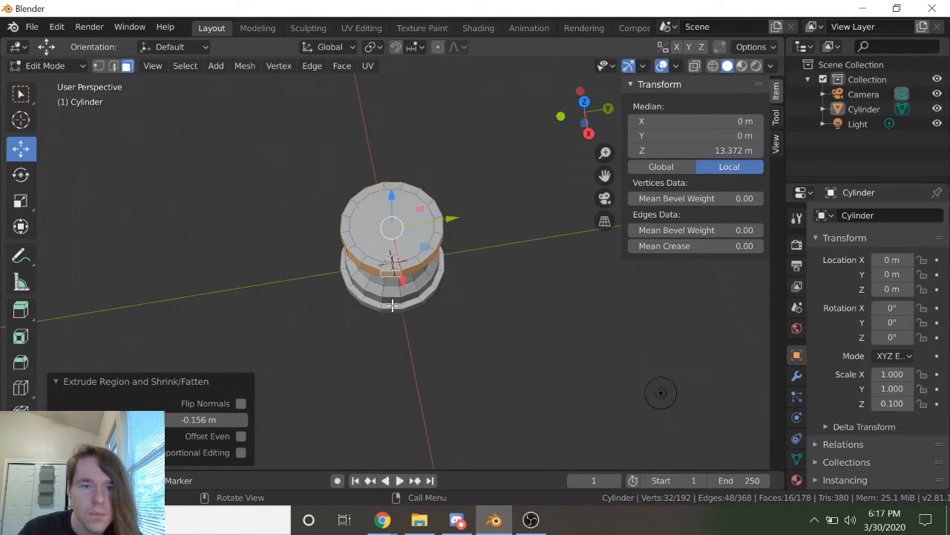
scroll(376, 247, up, 2)
click(368, 216)
middle_drag(425, 260, 469, 271)
scroll(464, 195, down, 3)
key(e)
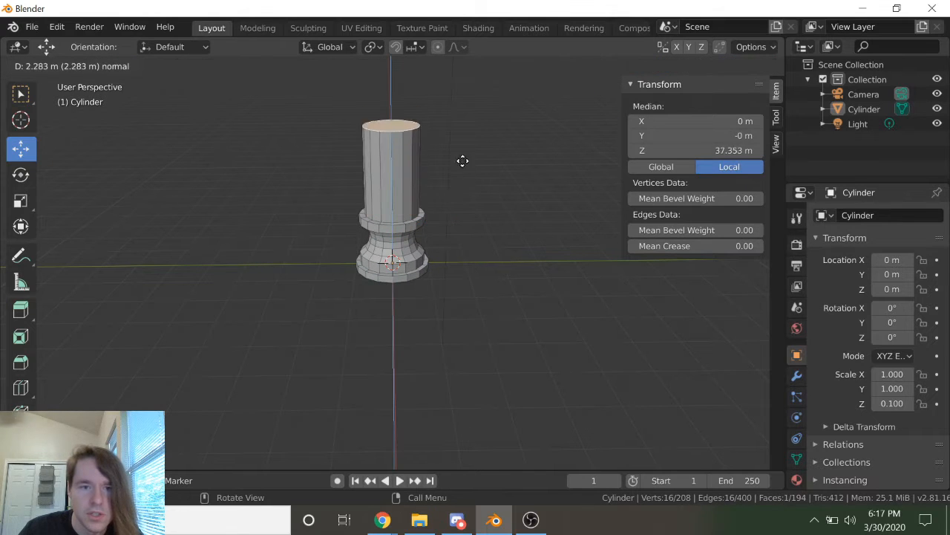
click(461, 104)
scroll(461, 104, up, 1)
scroll(475, 182, down, 1)
Step: Taper the shaft by scaling its top face to about 0.436
key(s)
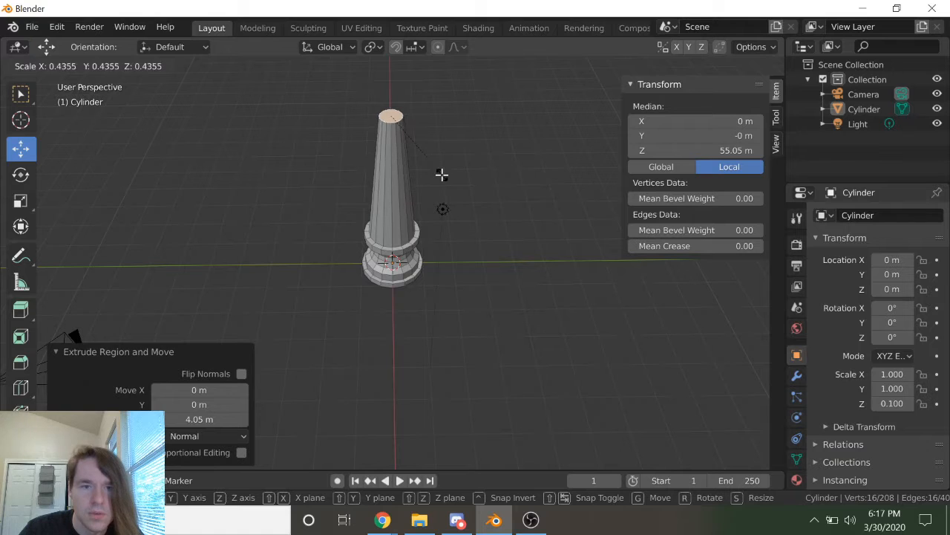
click(442, 175)
scroll(442, 174, up, 4)
Step: Select the edge loop where the shaft meets the collar and scale it inward to narrow the shaft's foot
click(114, 67)
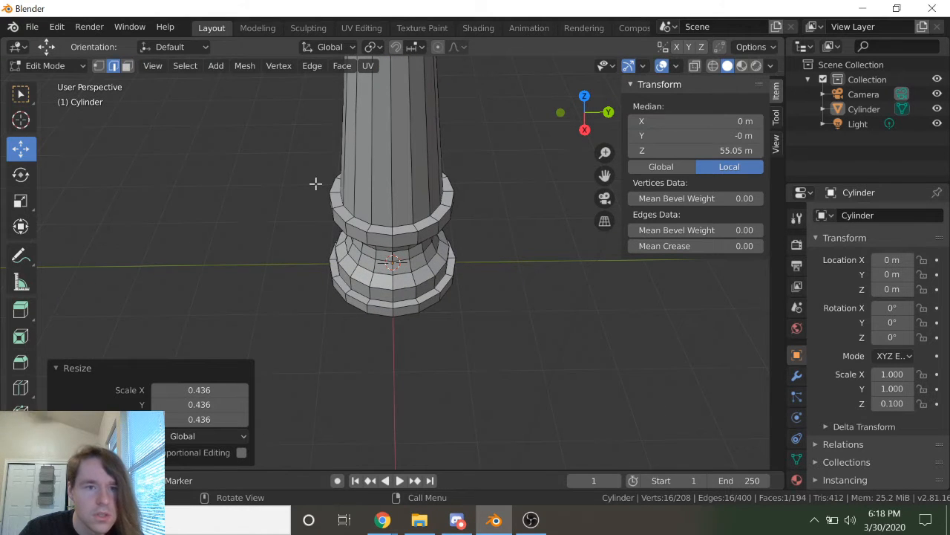
scroll(362, 219, down, 5)
scroll(365, 220, up, 3)
scroll(386, 226, down, 3)
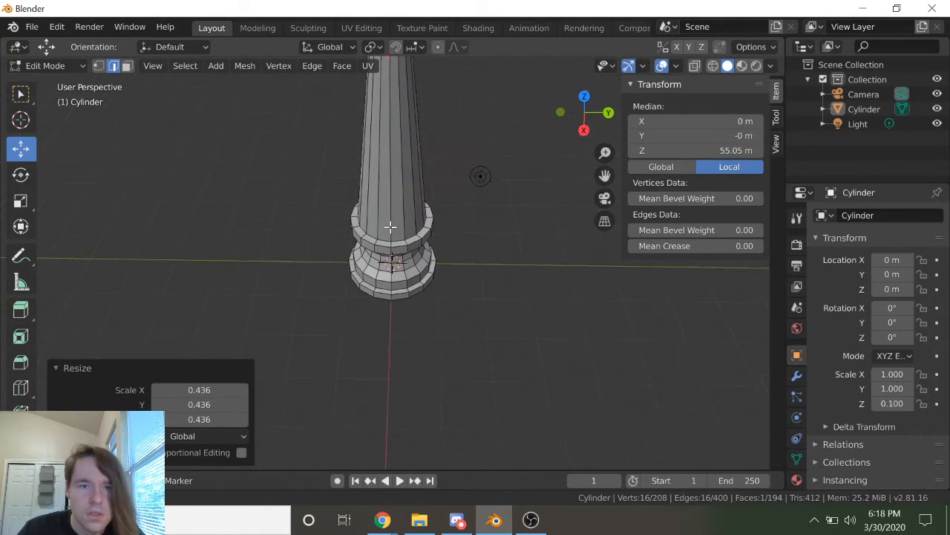
scroll(407, 260, up, 5)
key(a)
key(alt+a)
alt+click(406, 260)
scroll(486, 286, down, 4)
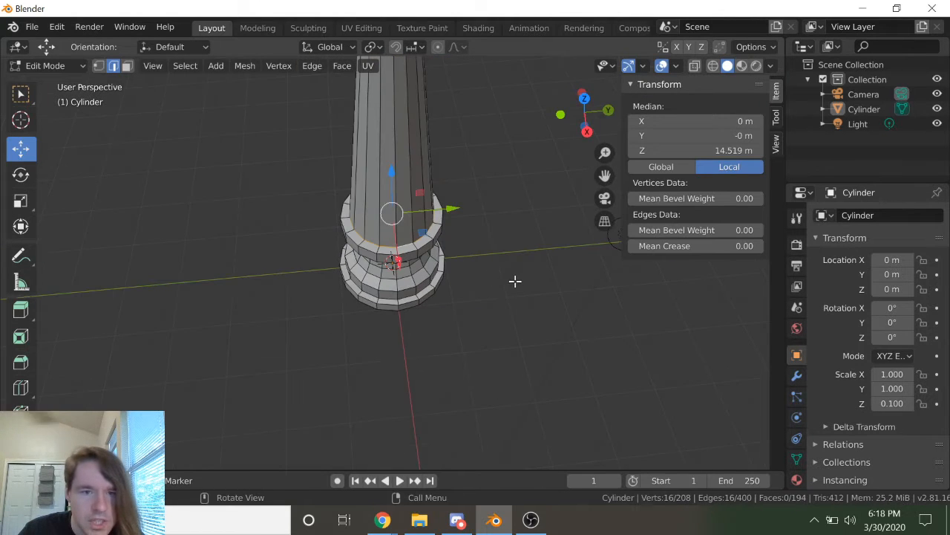
key(s)
click(502, 274)
scroll(494, 245, down, 5)
scroll(465, 212, up, 4)
Step: Select the shaft's top face and raise it along Z to make the pole taller
click(128, 66)
middle_drag(430, 186, 434, 215)
click(392, 104)
scroll(396, 110, down, 5)
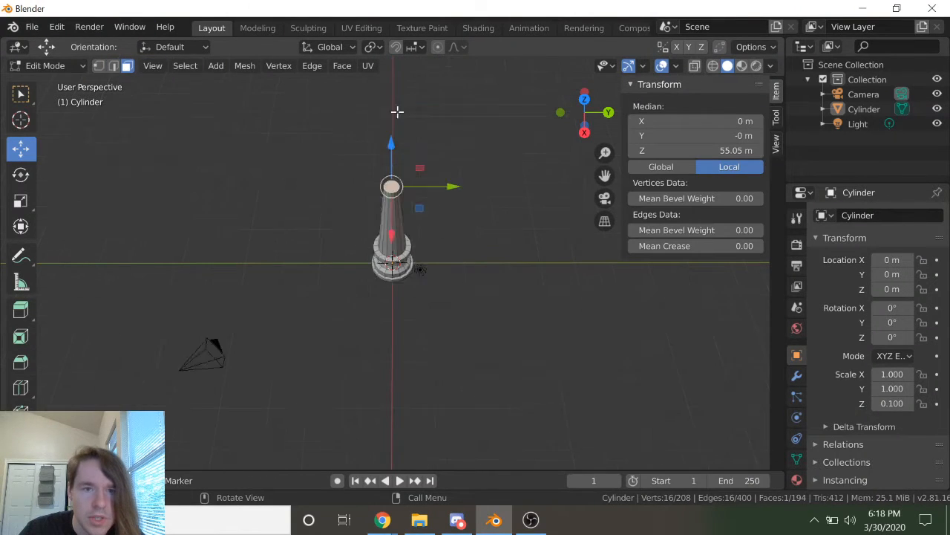
drag(392, 166, 399, 110)
middle_drag(454, 171, 445, 132)
scroll(448, 179, up, 8)
key(Tab)
key(Tab)
Step: Select the collar's face loops with the neck's upper bands and raise them along Z to a local median height of about 15.67 m
middle_drag(441, 192, 414, 238)
scroll(411, 216, up, 1)
key(alt+a)
scroll(397, 188, up, 2)
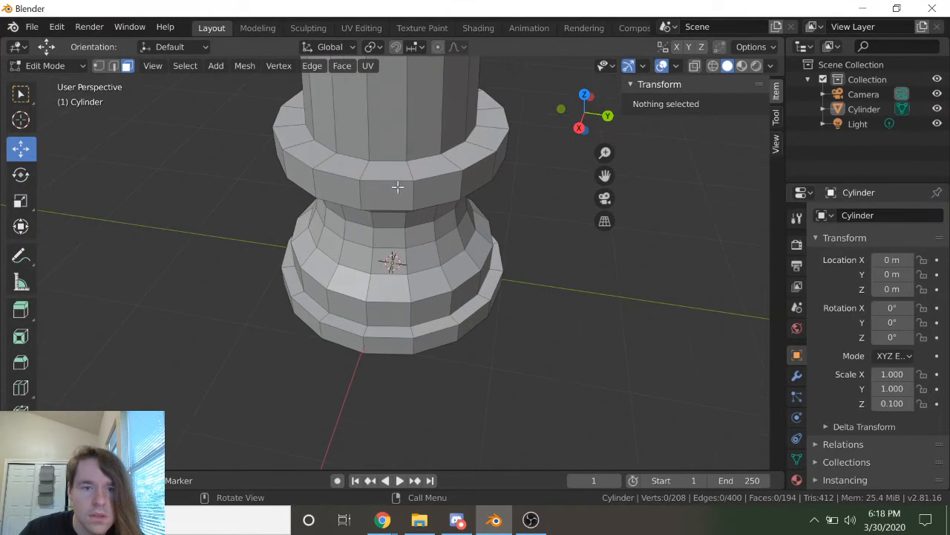
alt+click(357, 165)
middle_drag(361, 193, 397, 123)
alt+shift+click(317, 119)
alt+shift+click(346, 124)
alt+shift+click(354, 190)
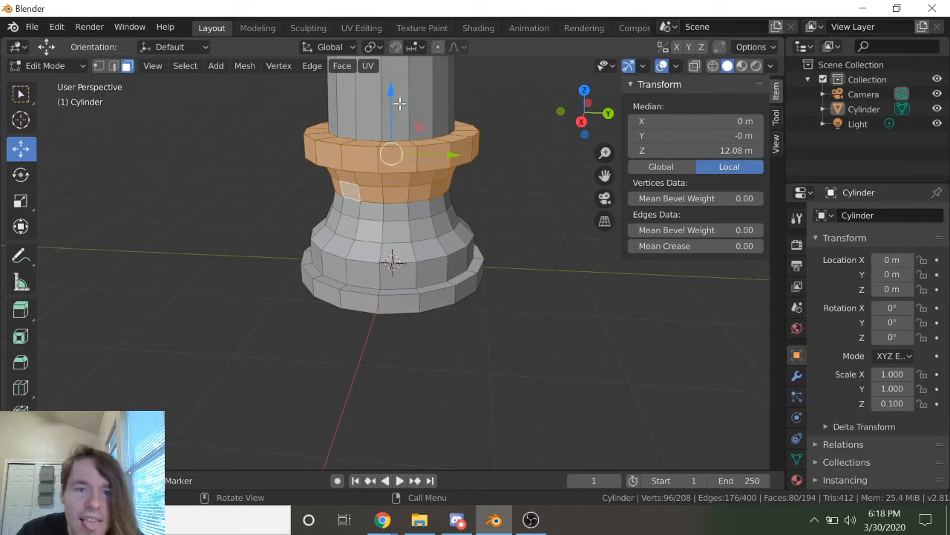
drag(399, 104, 398, 78)
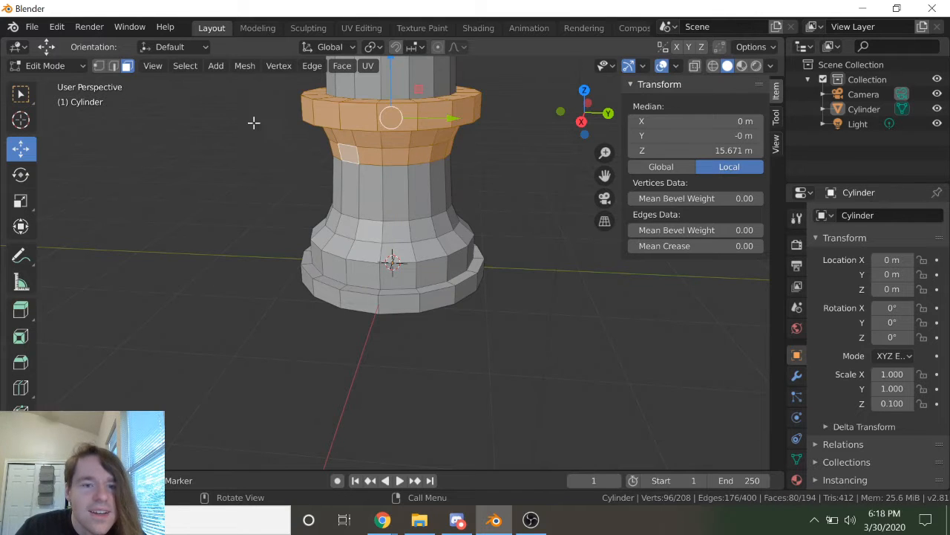
Step: Select the edge loop at the lower end of the raised neck bands and move it down along Z by about 0.168 m
click(115, 66)
key(a)
key(a)
alt+click(376, 166)
drag(392, 107, 390, 117)
scroll(490, 246, down, 3)
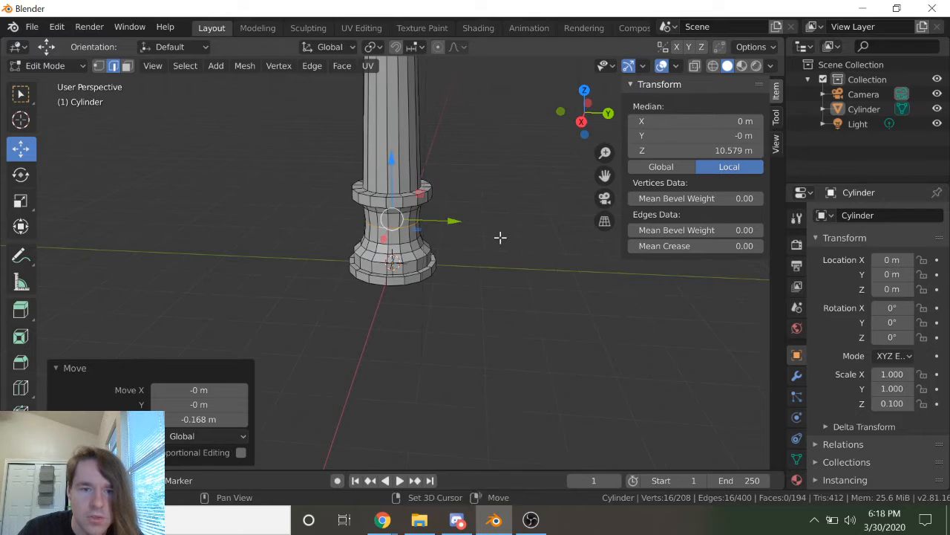
Step: Select the shaft's top face and extrude it upward by about 1.31 m
shift+middle_drag(501, 238, 536, 335)
scroll(531, 349, down, 4)
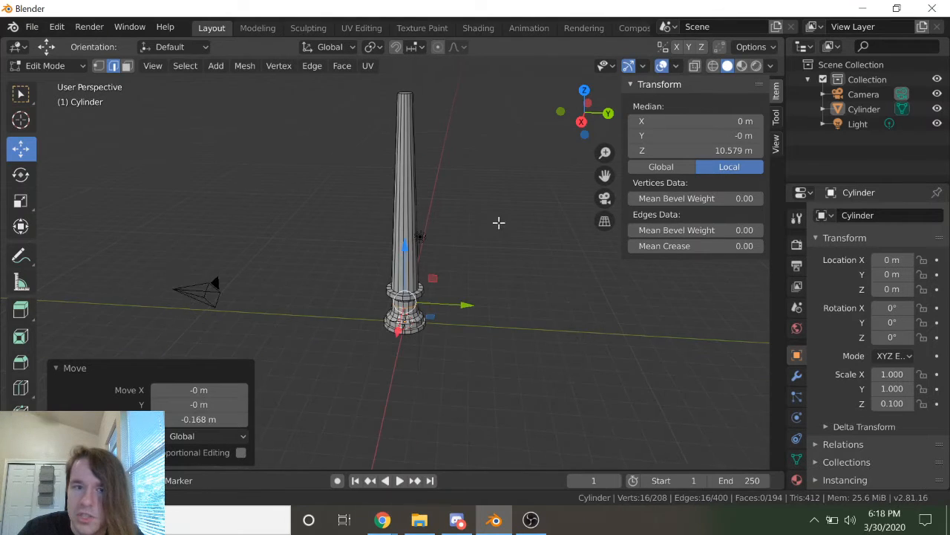
middle_drag(498, 218, 491, 266)
scroll(494, 253, up, 4)
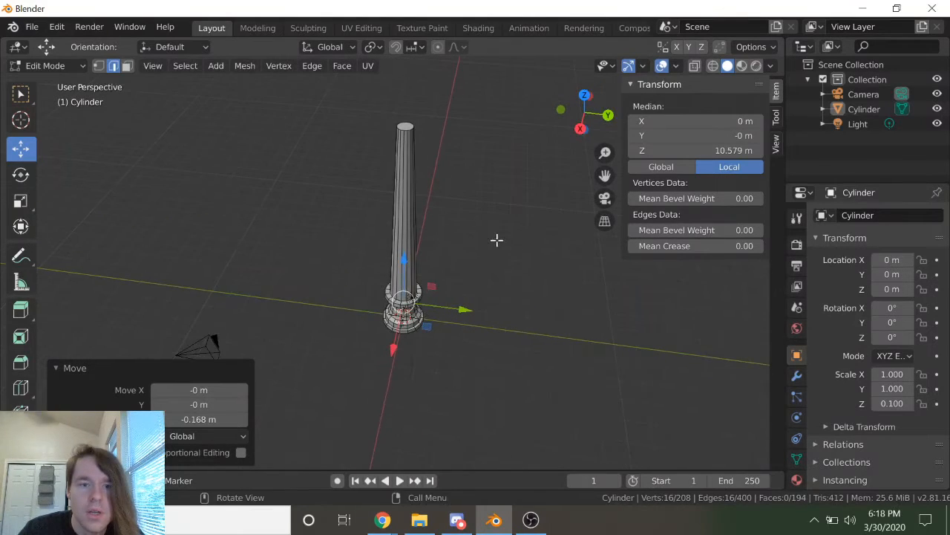
click(127, 66)
middle_drag(475, 231, 511, 301)
click(424, 175)
scroll(500, 320, up, 6)
scroll(511, 300, down, 6)
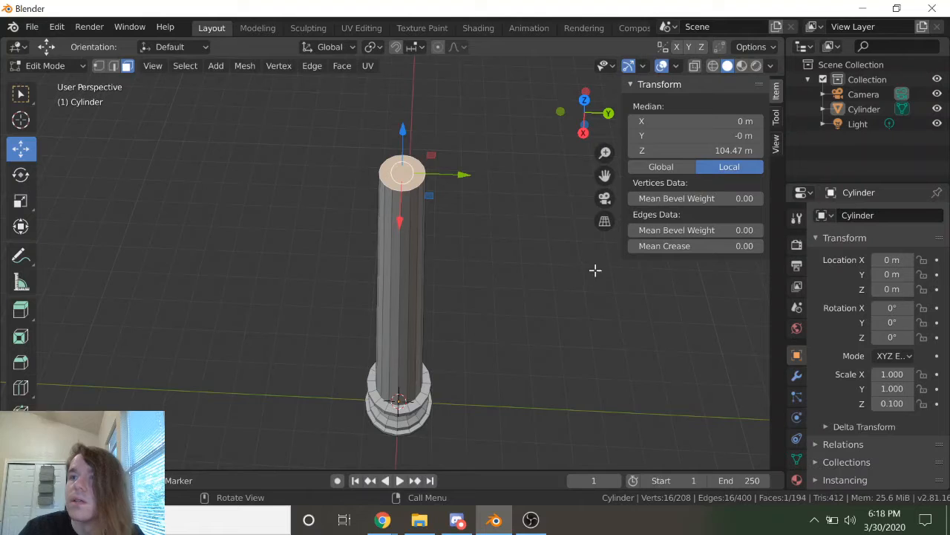
click(533, 521)
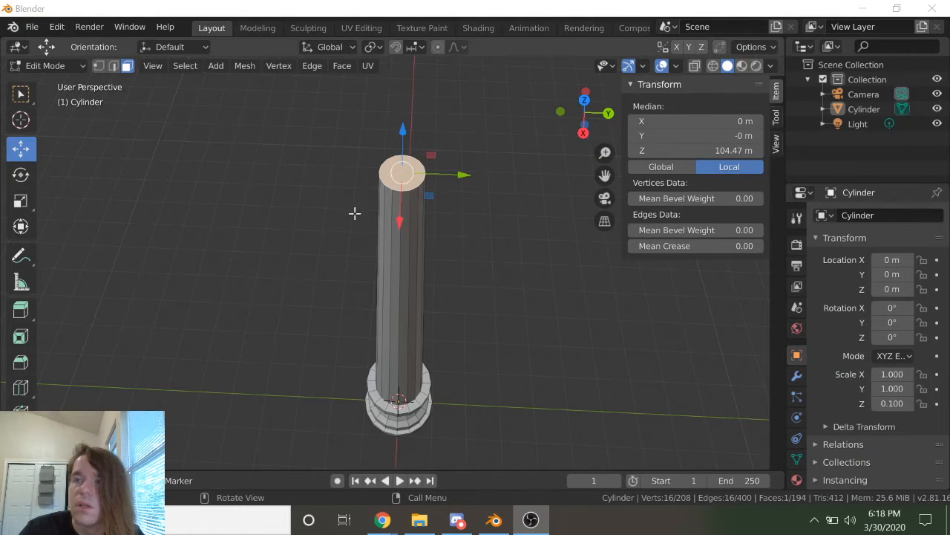
scroll(447, 278, down, 1)
scroll(467, 260, up, 4)
scroll(467, 259, down, 4)
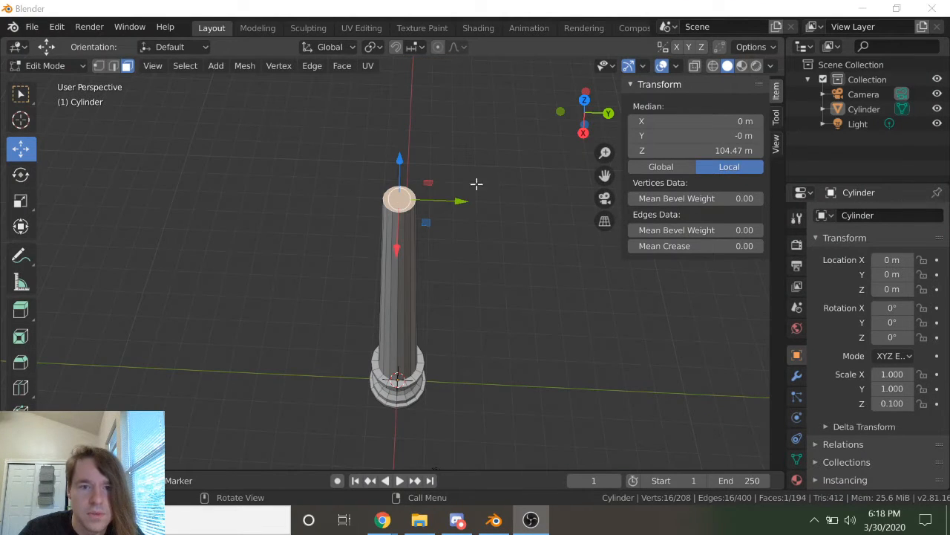
click(392, 187)
key(a)
key(a)
click(399, 198)
key(e)
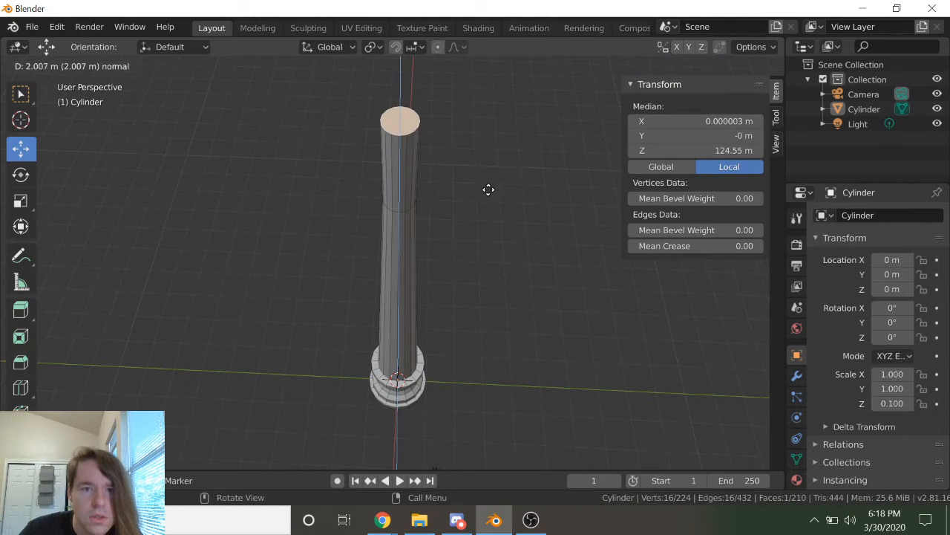
click(488, 212)
Step: Scale the extruded top face outward by about 2.612 and again by about 1.263 to flare the lamp head
key(s)
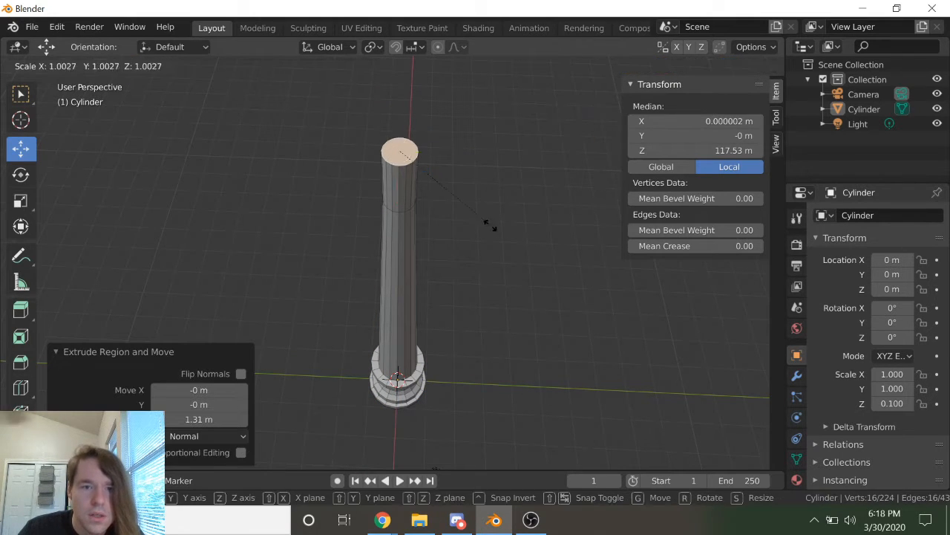
click(651, 320)
middle_drag(542, 285, 516, 265)
scroll(516, 267, down, 5)
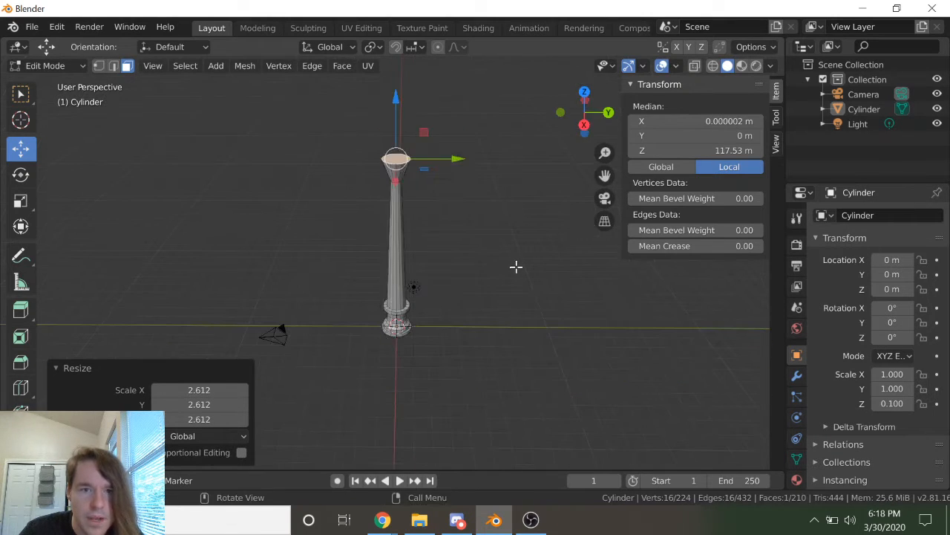
key(s)
click(467, 257)
Step: Add a single loop cut around the middle of the flared head and scale it outward by about 1.33
scroll(123, 248, up, 2)
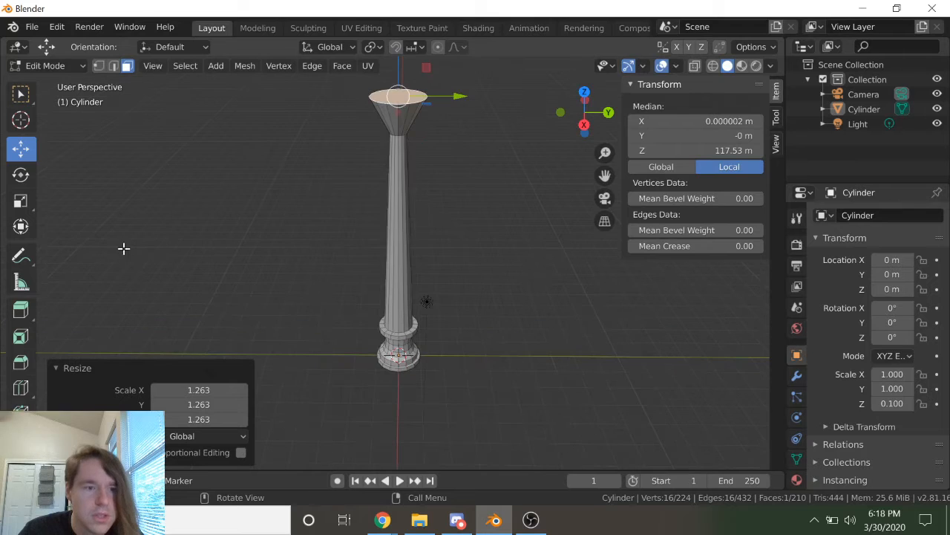
click(21, 387)
click(401, 126)
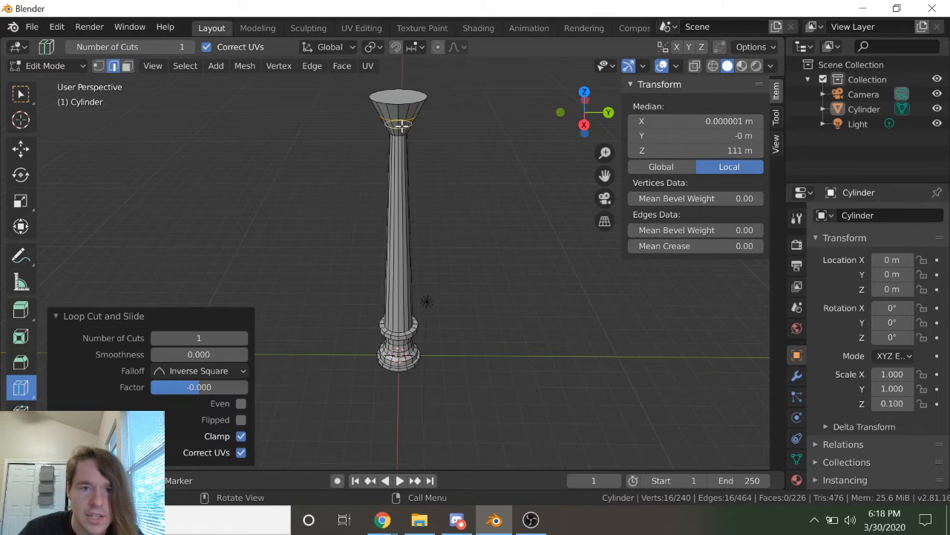
key(s)
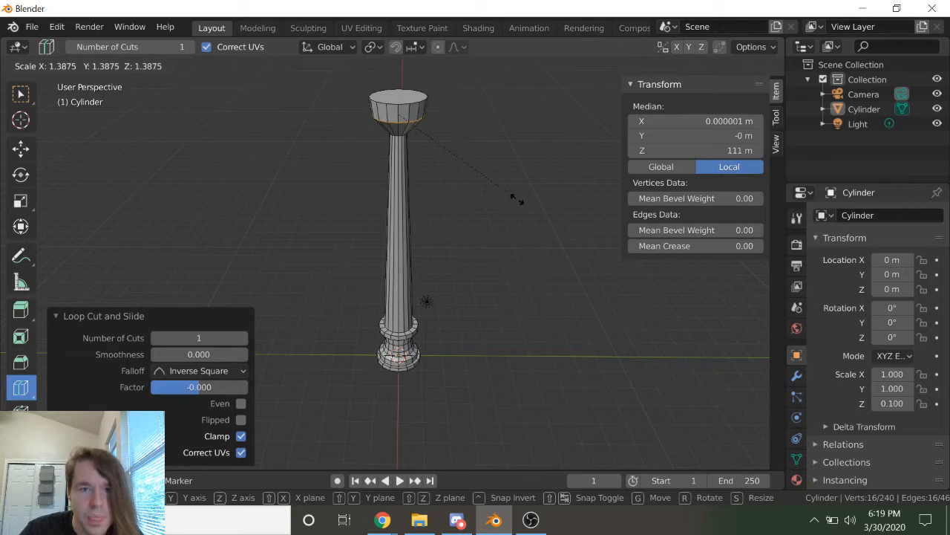
click(512, 197)
Step: Extrude the head's top face upward by about 1.02 m, narrowing it and lowering it slightly along Z
middle_drag(511, 195, 490, 171)
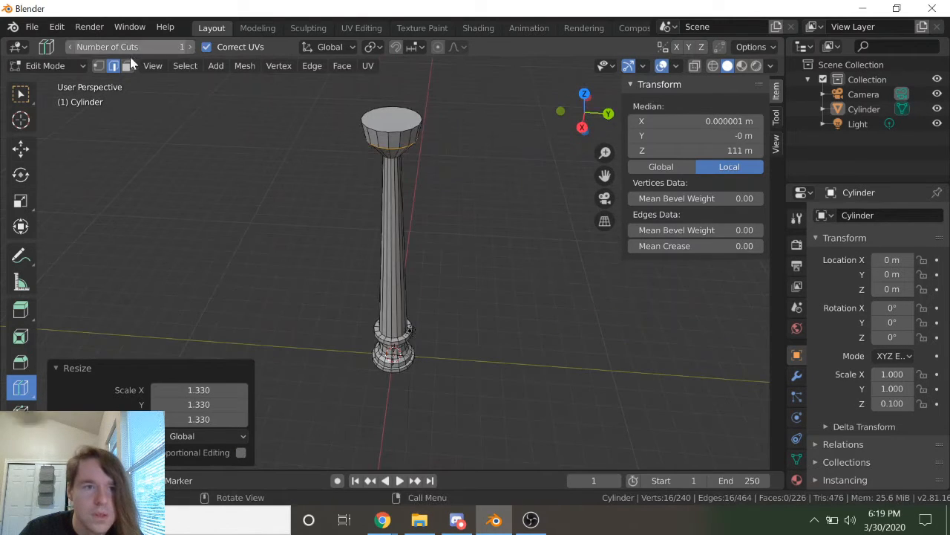
key(alt+a)
click(22, 149)
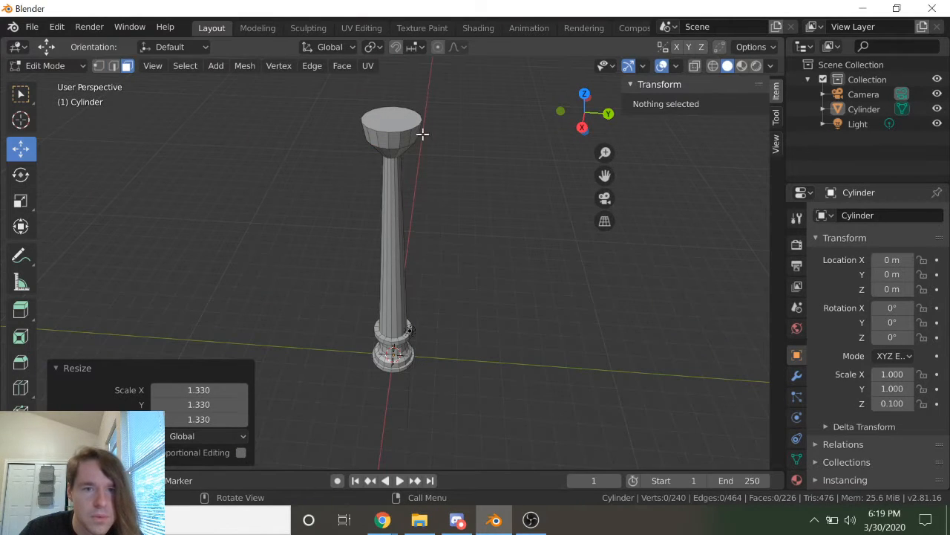
click(388, 122)
key(e)
click(517, 199)
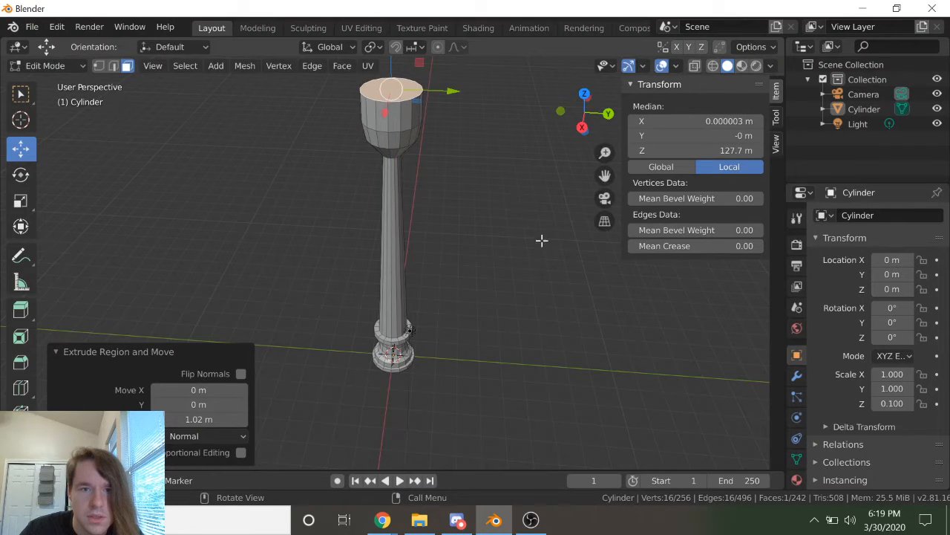
key(s)
click(506, 195)
drag(394, 71, 395, 79)
Step: Extrude the top face again by about 0.748 m, scaled inward and lowered along Z by about 0.328 m
key(e)
click(484, 171)
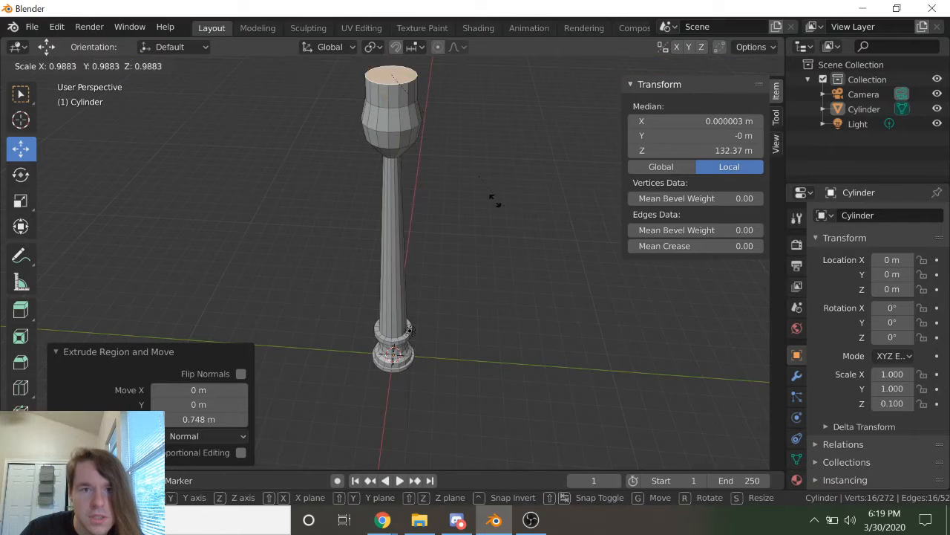
key(s)
click(458, 165)
drag(399, 84, 396, 89)
Step: Select the lowest edge loop of the head above the shaft, lower it along Z and adjust its width, finishing with a 1.186 scale
middle_drag(397, 90, 463, 221)
scroll(463, 221, up, 5)
click(113, 66)
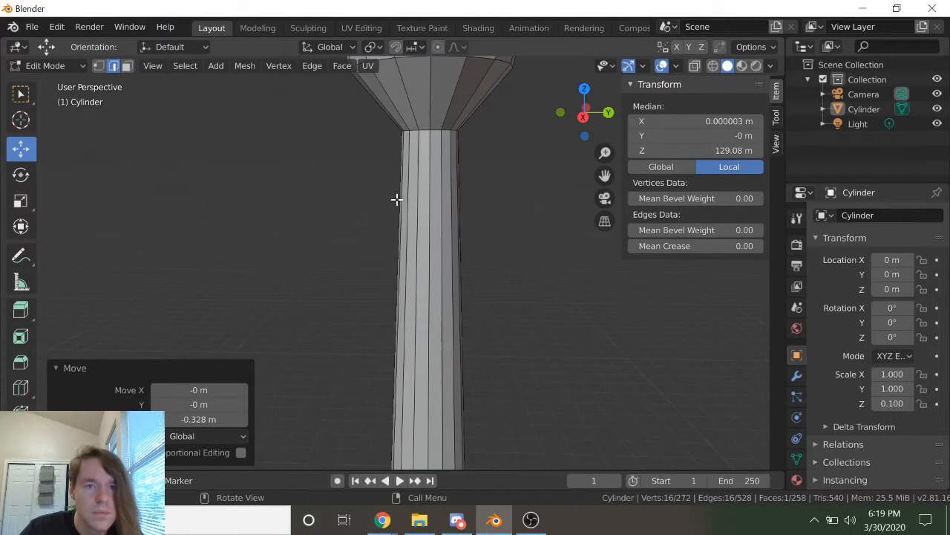
scroll(397, 197, down, 4)
key(alt+a)
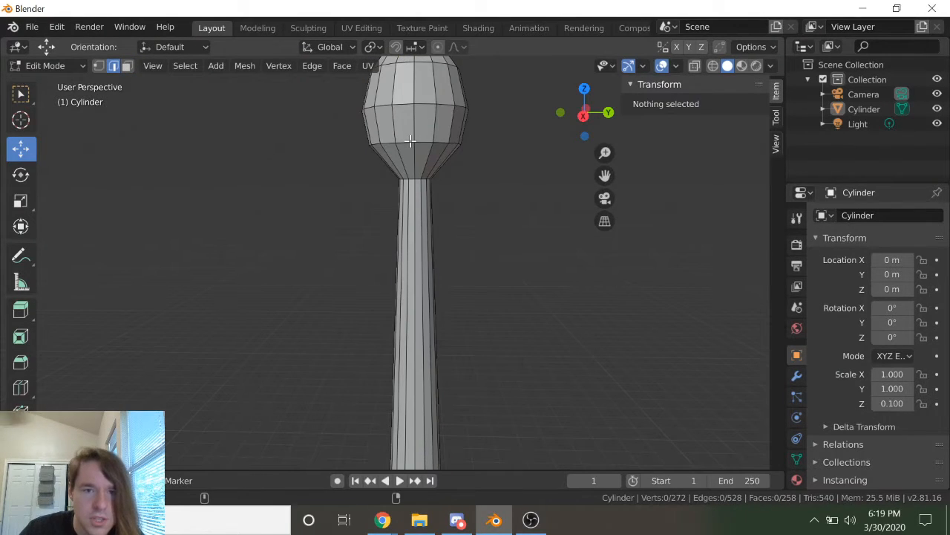
alt+click(410, 141)
drag(416, 95, 420, 116)
key(s)
click(510, 193)
key(s)
click(499, 199)
scroll(512, 199, down, 1)
key(s)
click(537, 216)
Step: Lower the same edge loop further along Z to a local height of about 107.21 m and rescale it
key(g)
key(z)
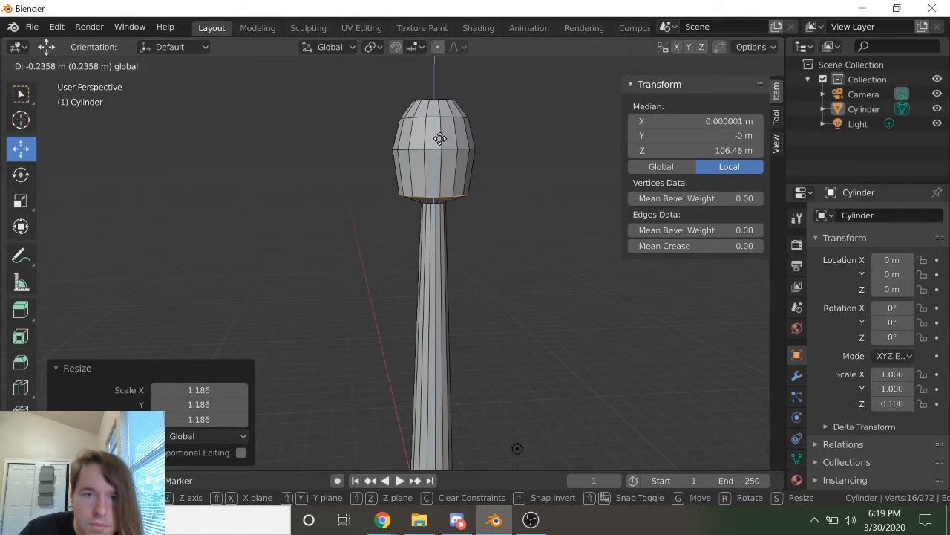
click(524, 233)
key(s)
click(526, 233)
Step: Select the edge loop around the head's widest part, rescale it and lower it along Z to a local height of about 113.65 m
key(a)
key(a)
alt+click(436, 149)
key(s)
click(565, 220)
drag(432, 94, 434, 113)
key(s)
click(507, 208)
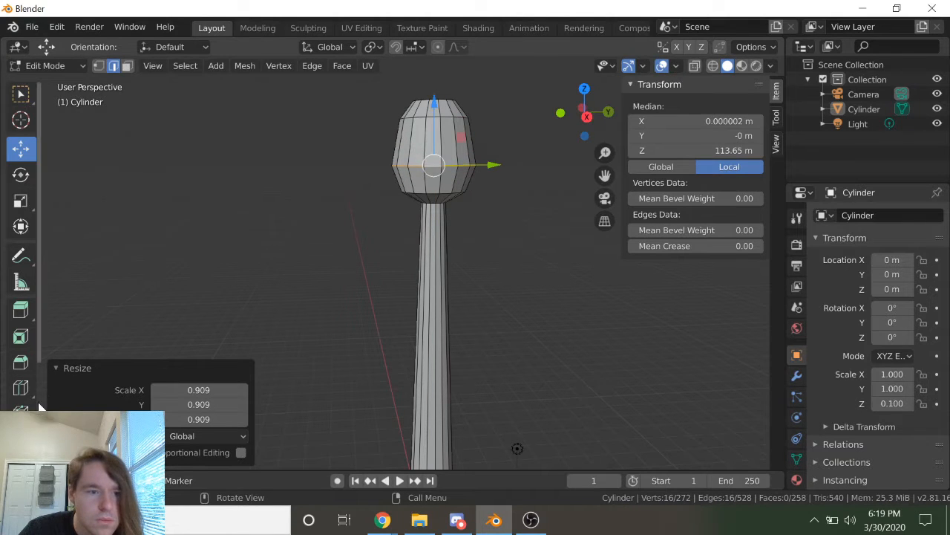
Step: Add a single loop cut in the band above the lowered loop and scale it outward by about 1.11
click(21, 387)
click(460, 145)
key(s)
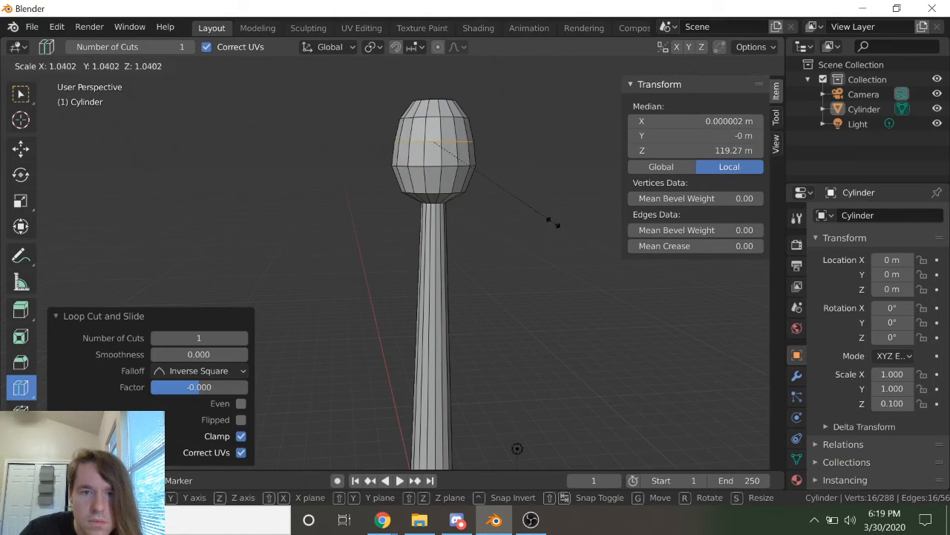
click(556, 217)
Step: Select the head's lowest edge loop just above the shaft and scale it inward by about 0.911
scroll(537, 227, up, 2)
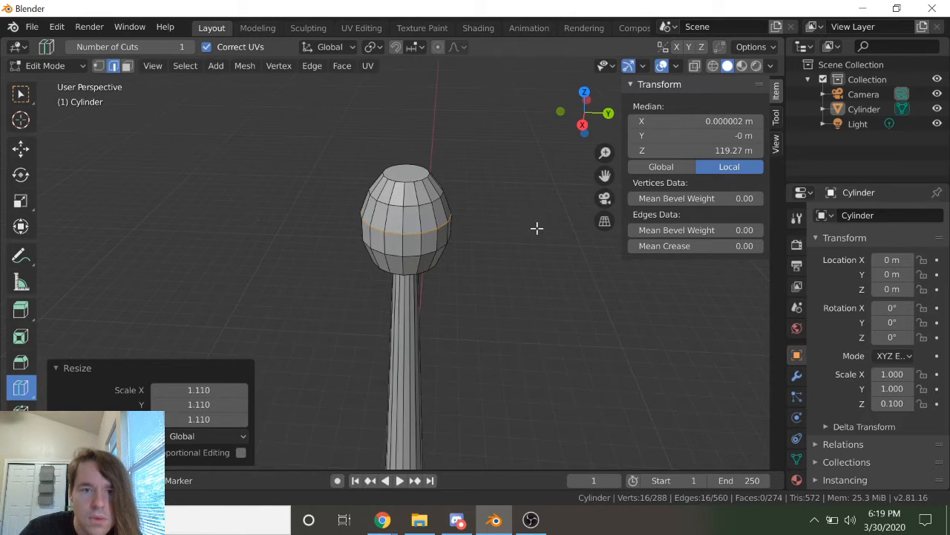
scroll(523, 245, up, 3)
middle_drag(532, 297, 533, 255)
scroll(533, 254, down, 4)
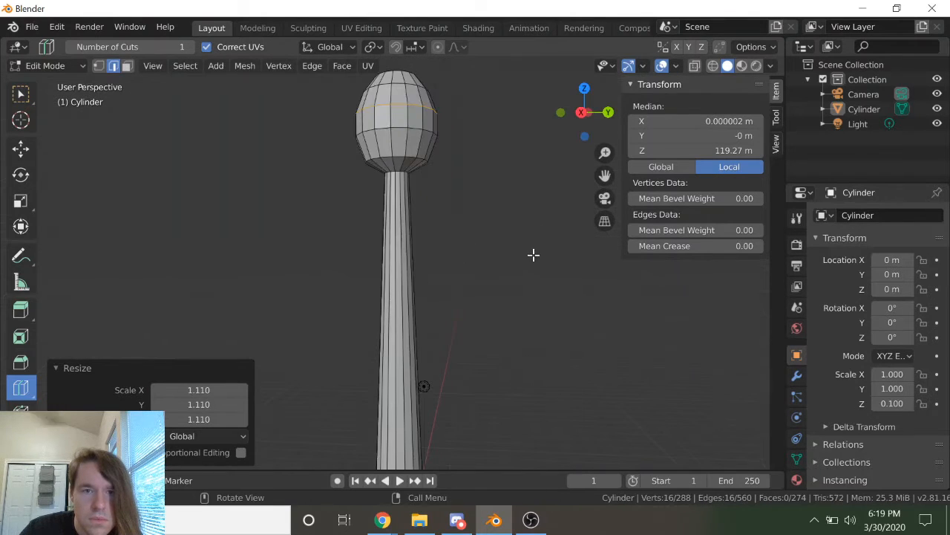
click(20, 149)
click(245, 156)
alt+click(397, 161)
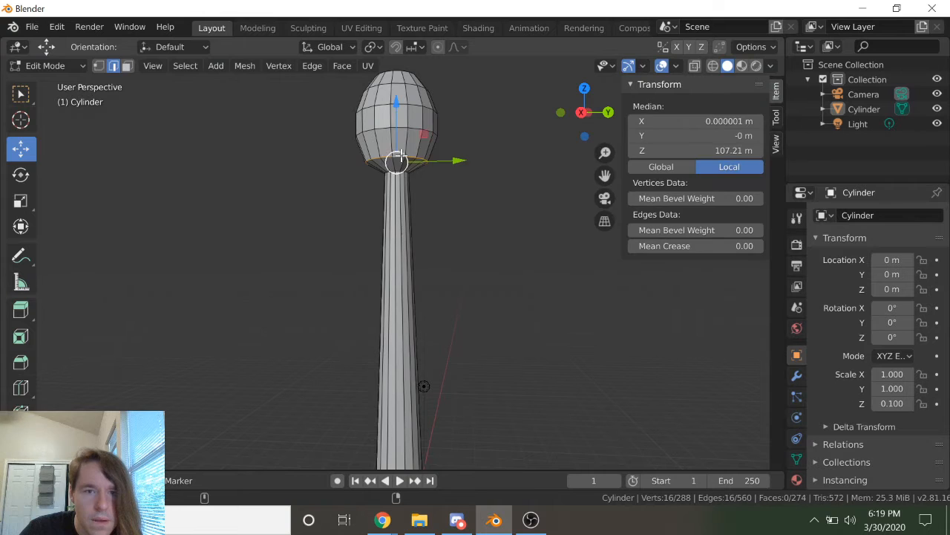
key(s)
click(545, 238)
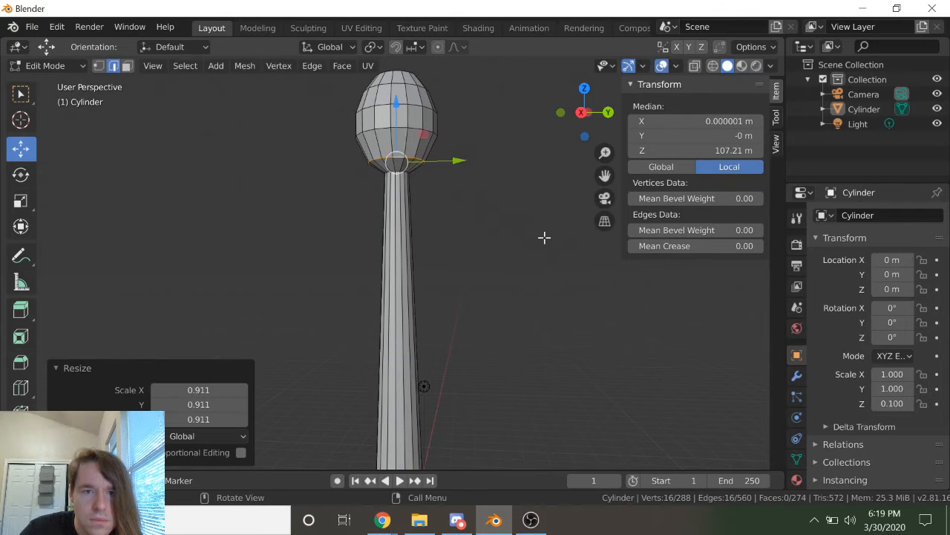
Step: Select the head's top face and extrude it upward by about 0.174 m to form a thin rim
middle_drag(544, 237, 566, 268)
scroll(566, 268, up, 4)
key(alt+a)
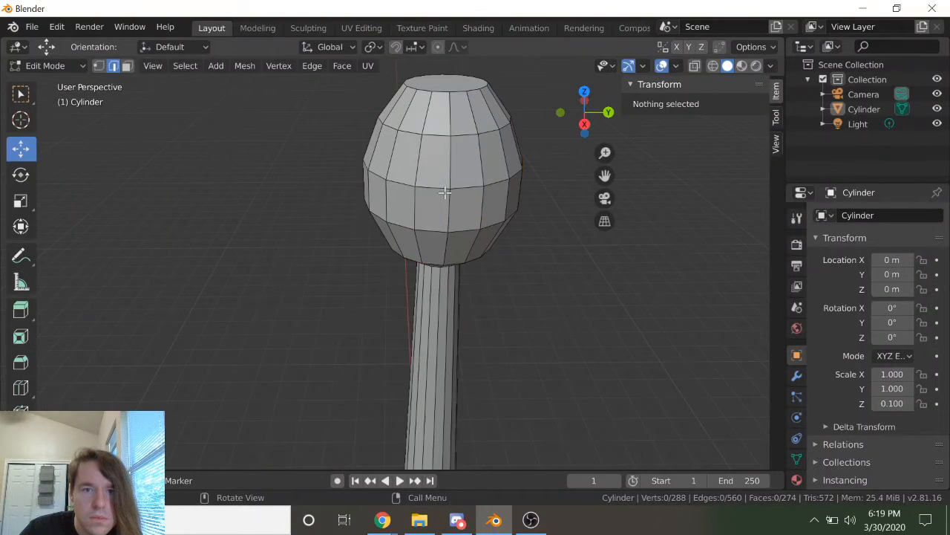
scroll(450, 146, down, 5)
click(128, 67)
scroll(449, 205, up, 4)
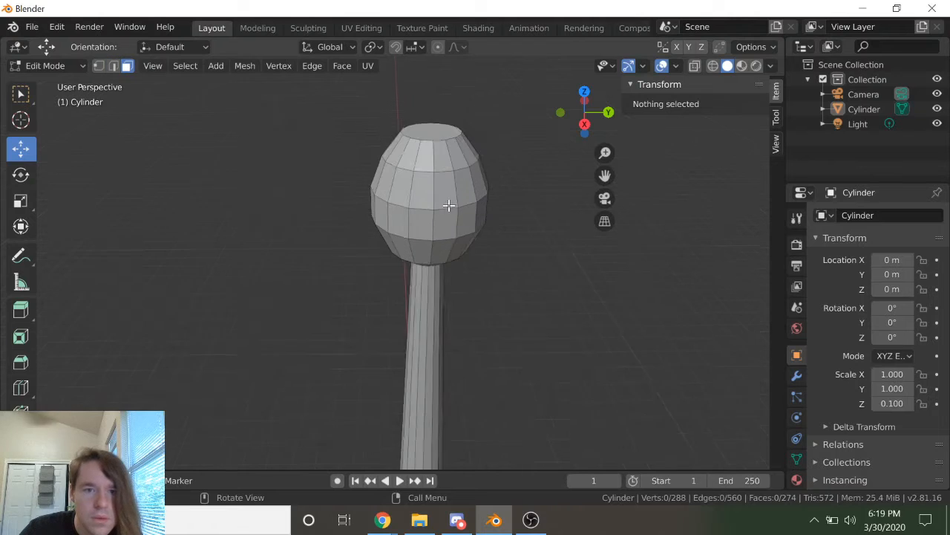
middle_drag(509, 246, 494, 303)
scroll(503, 225, down, 5)
scroll(494, 304, up, 5)
click(456, 266)
middle_drag(556, 330, 600, 323)
key(e)
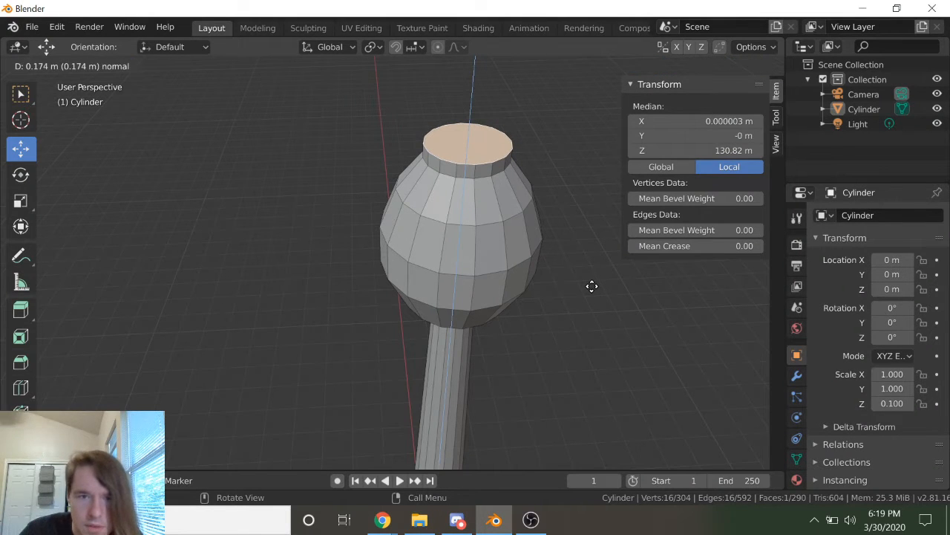
click(592, 285)
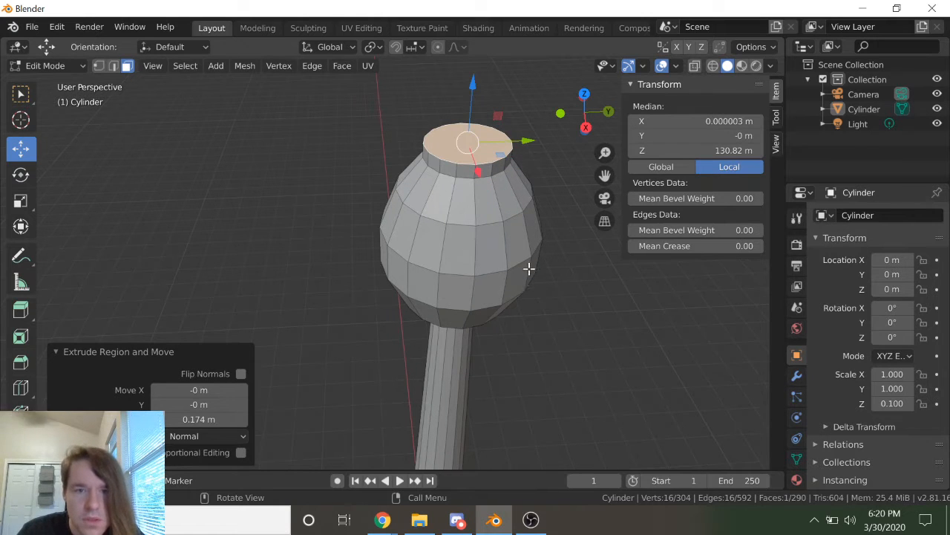
Step: Extrude the rim's top face by about 0.287 m and scale it inward by about 0.373 to form a tapered cap
middle_drag(528, 268, 520, 248)
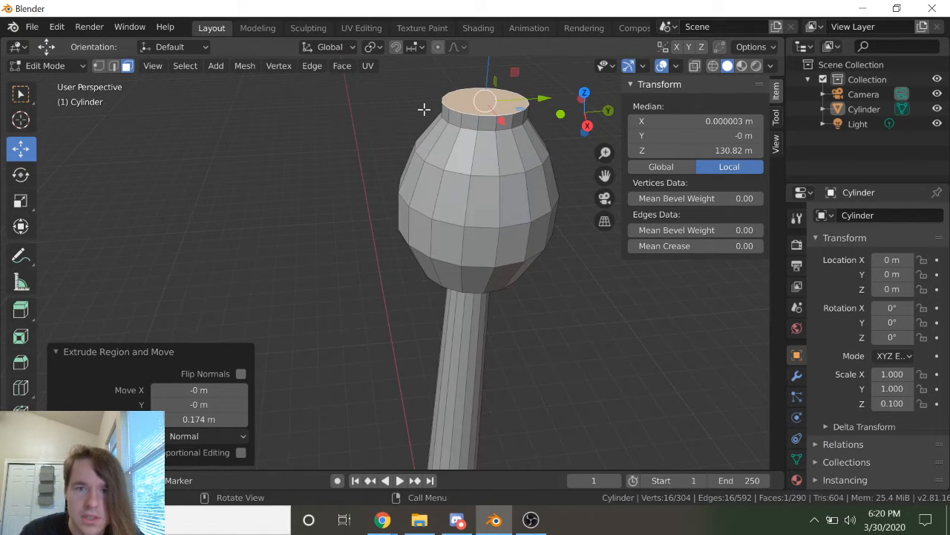
key(e)
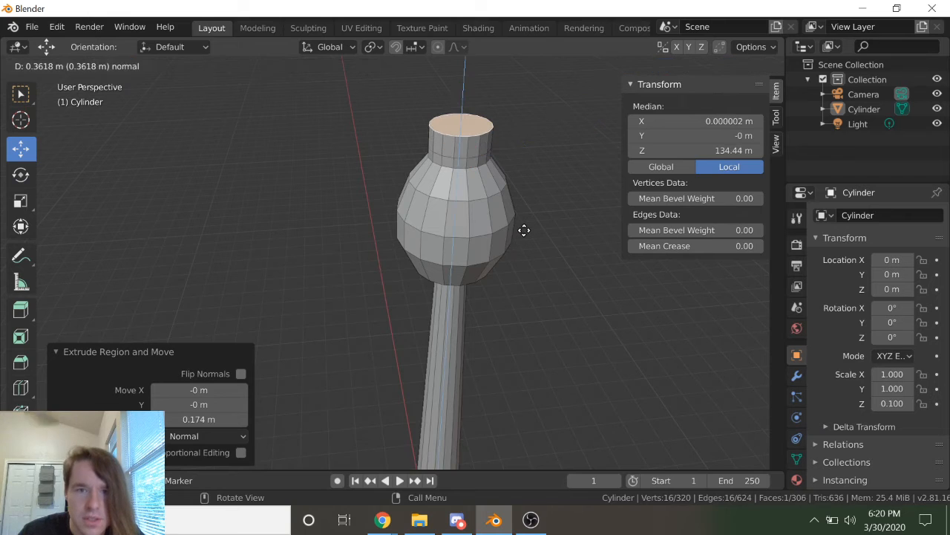
click(523, 234)
key(s)
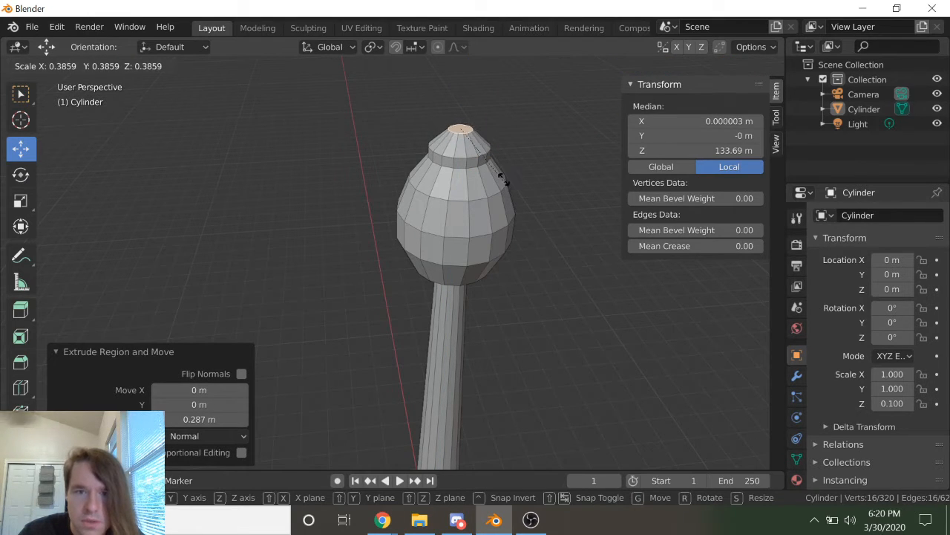
click(503, 182)
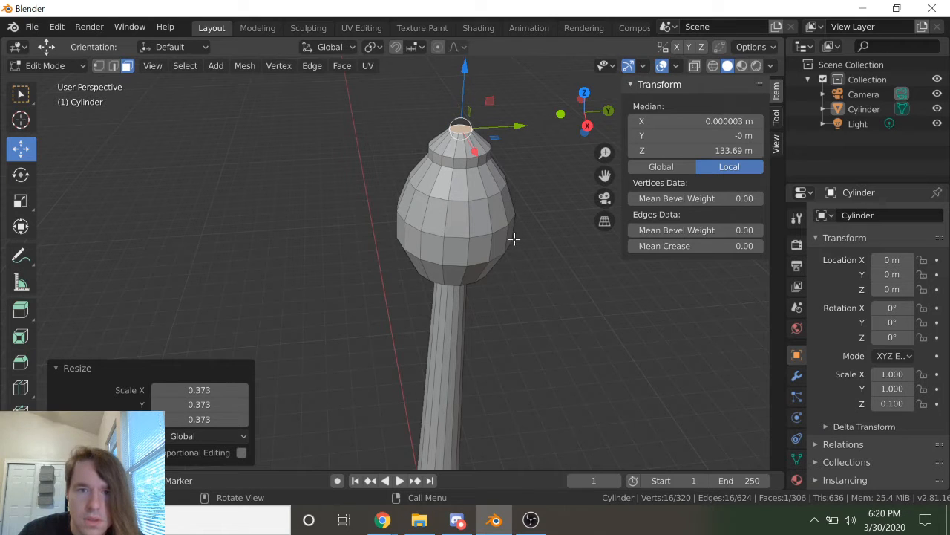
Step: Extrude the cap's small top face upward by about 0.275 m to start a finial
key(e)
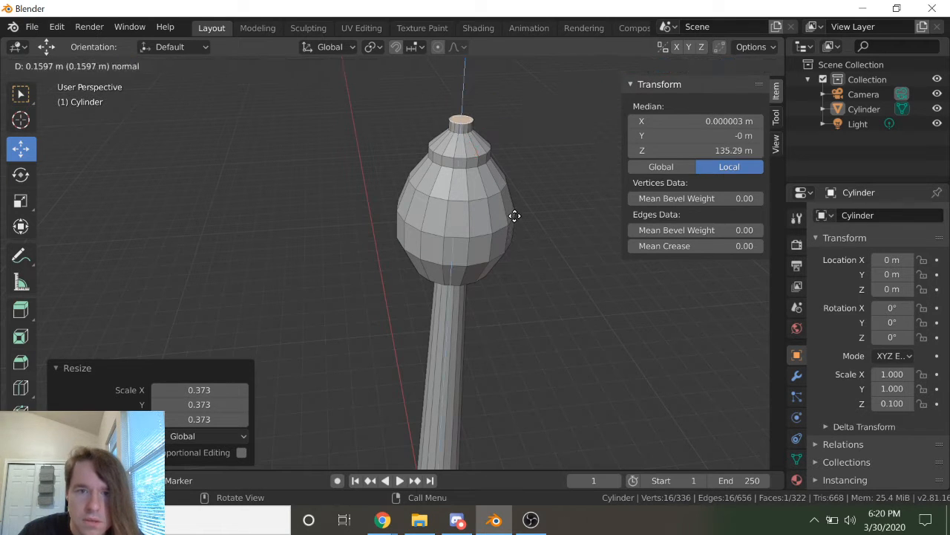
click(514, 214)
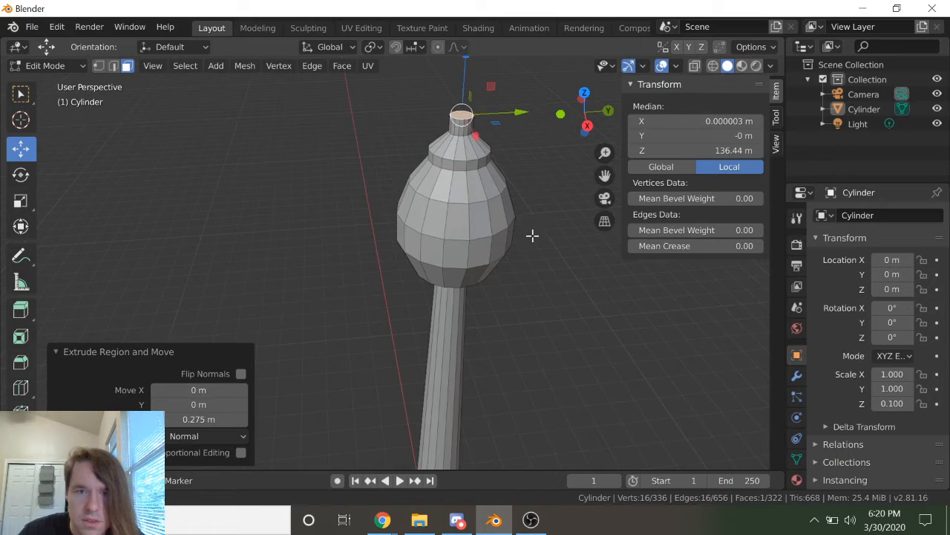
scroll(516, 268, up, 6)
scroll(518, 259, down, 3)
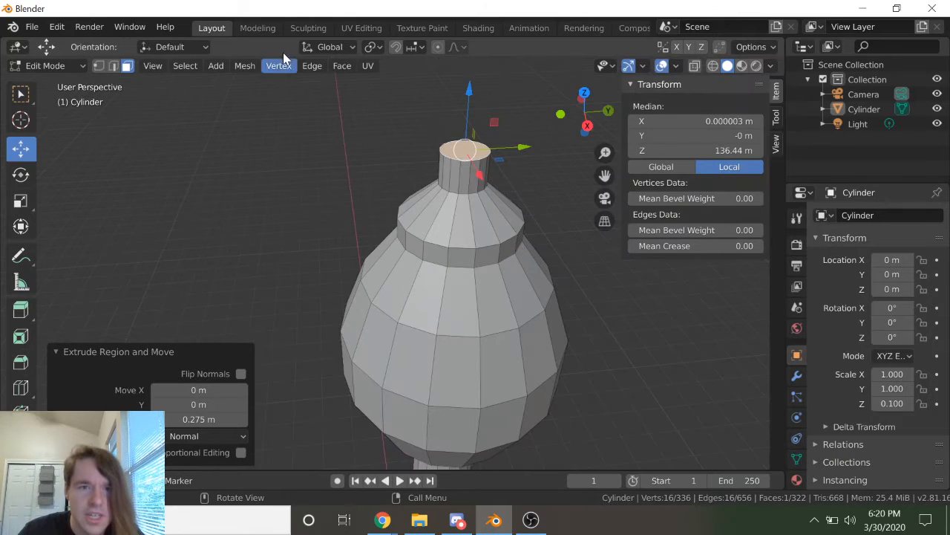
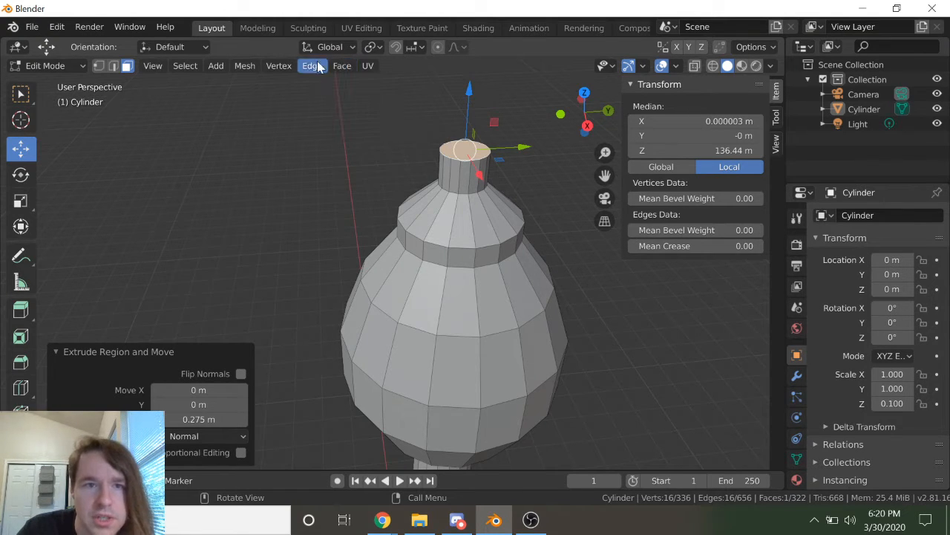
Step: Merge the vertices of the finial's top face at their center to form a point
click(278, 67)
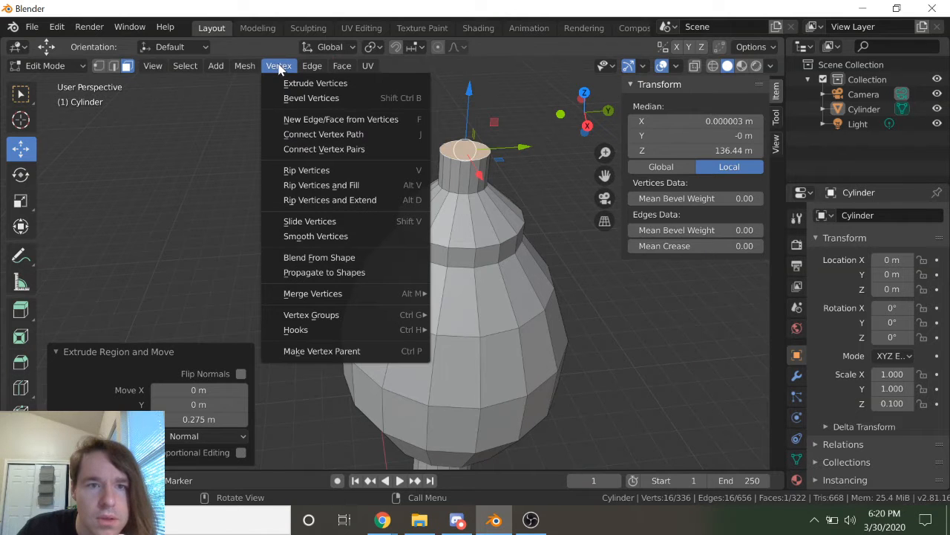
mouse_move(354, 294)
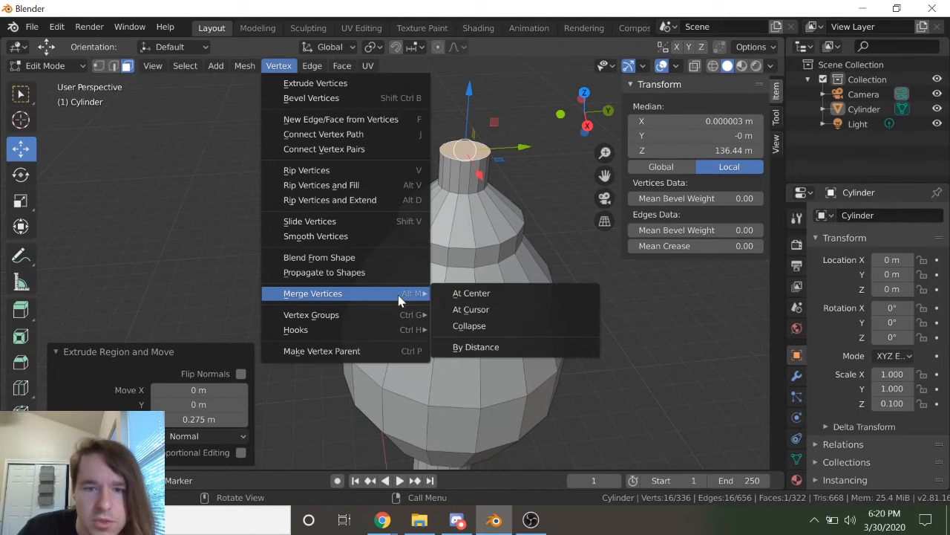
click(496, 297)
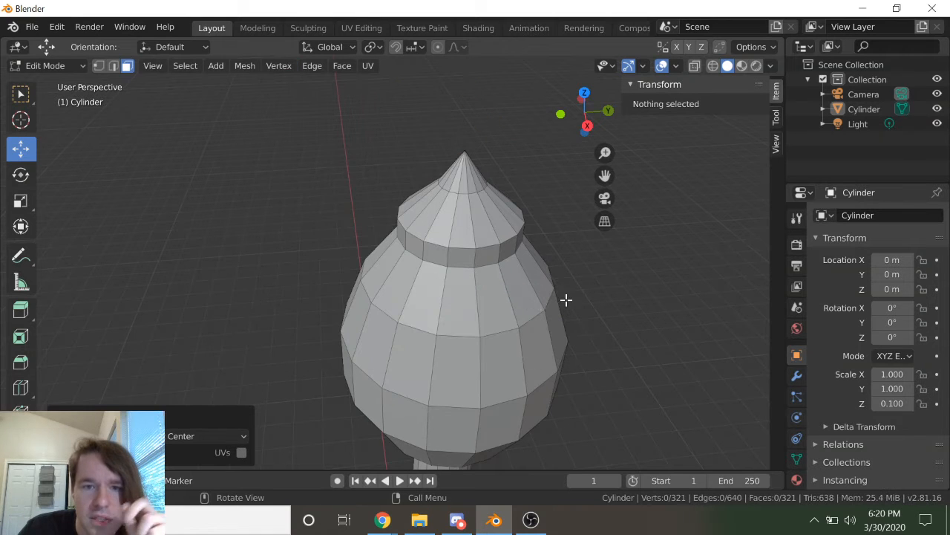
Step: Select the finial's tip vertex and raise it to a local Z of about 140.89 m
click(98, 65)
click(466, 151)
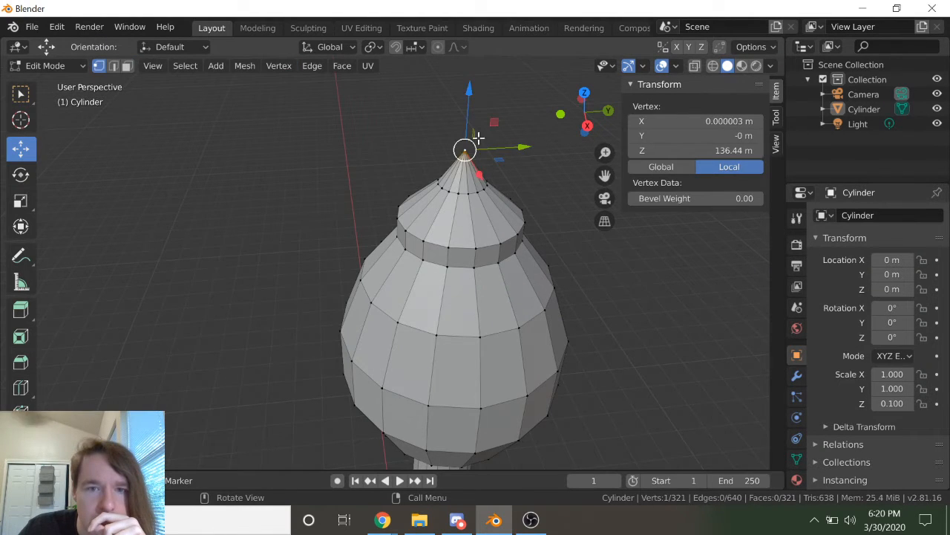
middle_drag(478, 137, 444, 130)
drag(444, 130, 455, 93)
scroll(491, 238, up, 1)
scroll(501, 215, down, 1)
middle_drag(491, 238, 508, 265)
scroll(502, 220, down, 5)
key(Tab)
scroll(511, 263, up, 2)
scroll(512, 256, down, 2)
key(Tab)
scroll(513, 250, up, 4)
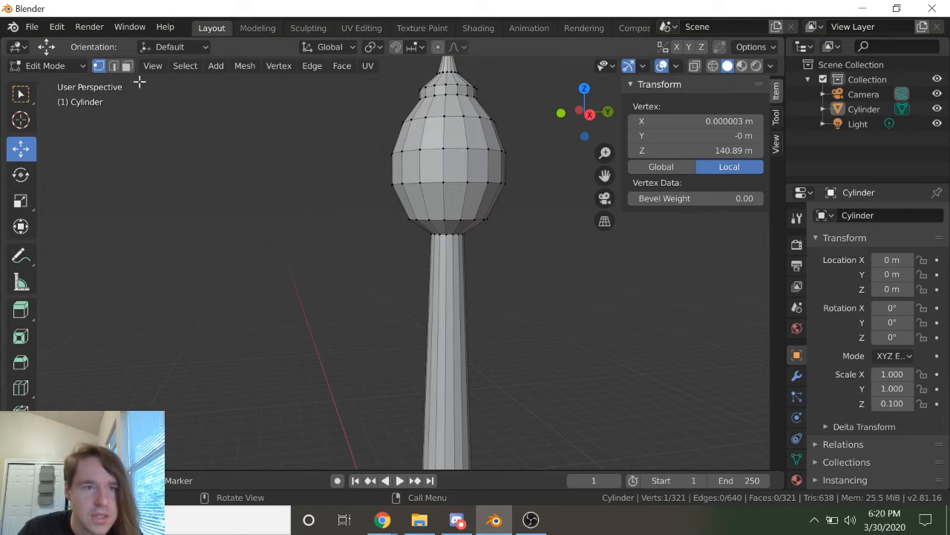
Step: Select the head's upper edge loop and scale it outward to nearly the width of the loop below, undoing the first attempt
key(alt+a)
alt+click(459, 123)
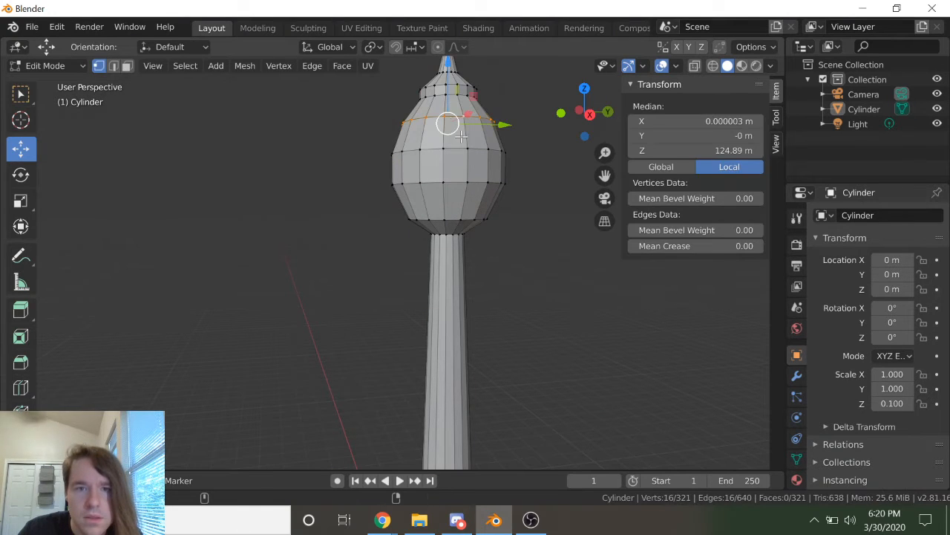
key(s)
click(486, 171)
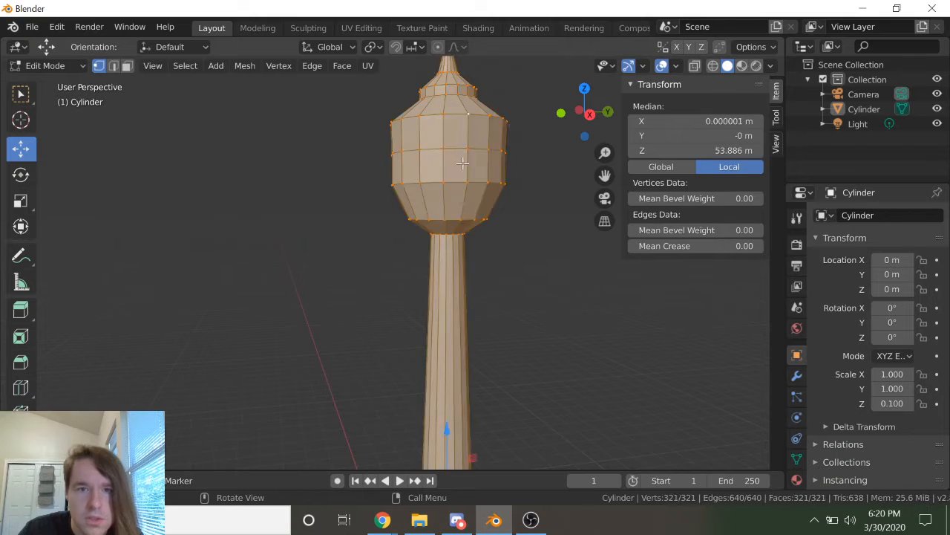
key(alt+a)
key(a)
key(ctrl+z)
key(ctrl+z)
key(ctrl+z)
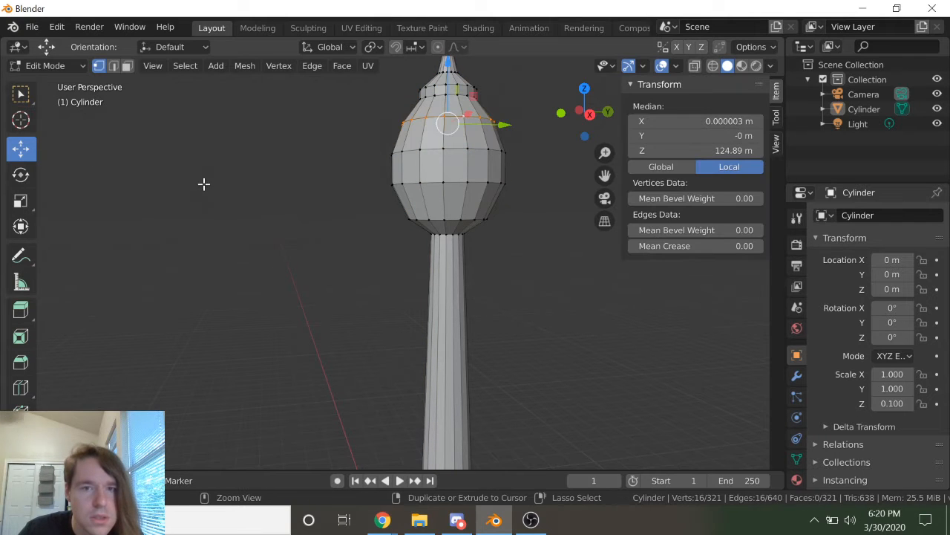
key(s)
click(522, 191)
key(a)
key(alt+a)
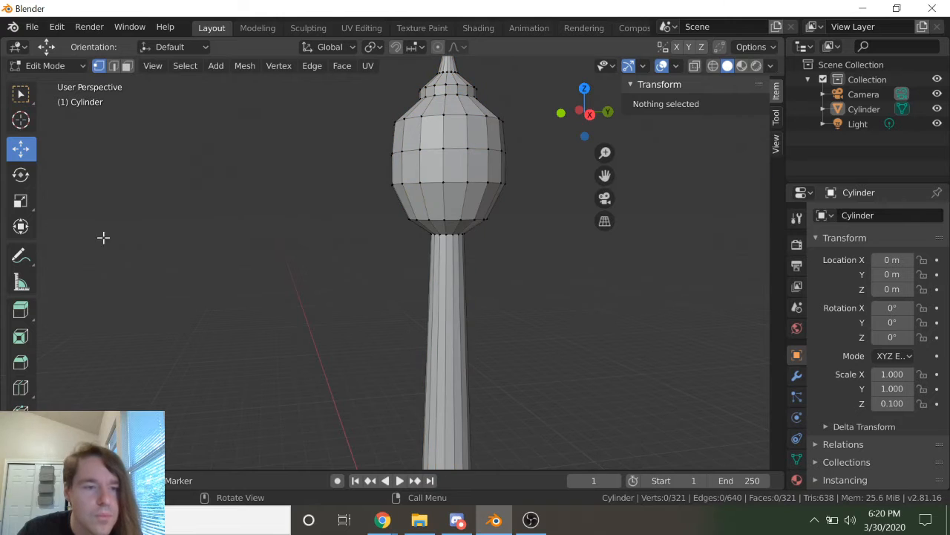
Step: Add one loop cut between the cap's rim and the head's upper loop, and scale it outward by about 1.132
click(21, 387)
click(456, 108)
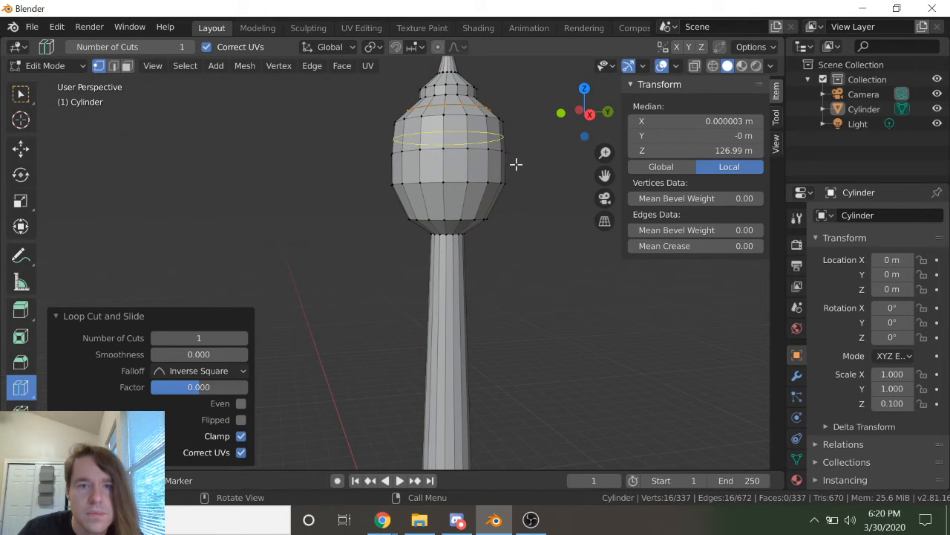
key(s)
click(540, 172)
click(20, 148)
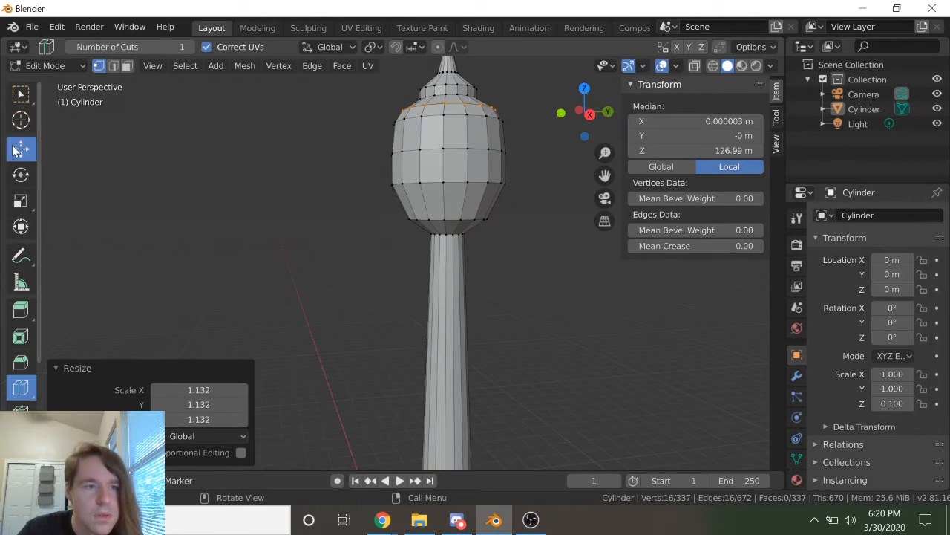
Step: Select the head's middle edge loop and scale it outward by about 1.184
key(alt+a)
alt+click(459, 147)
key(s)
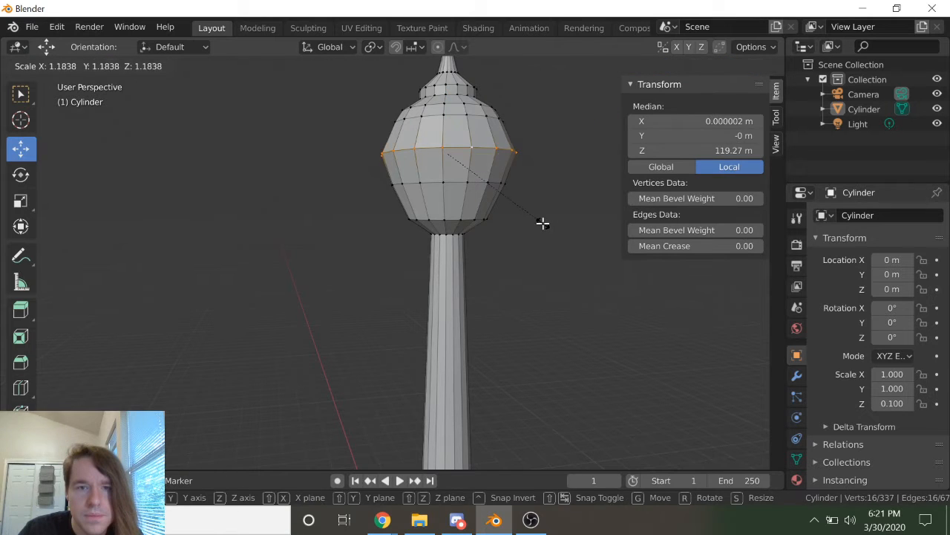
click(543, 222)
Step: Select the edge loop just below the head's middle and scale it outward in two passes, the second by about 1.047
key(alt+a)
alt+click(445, 183)
key(s)
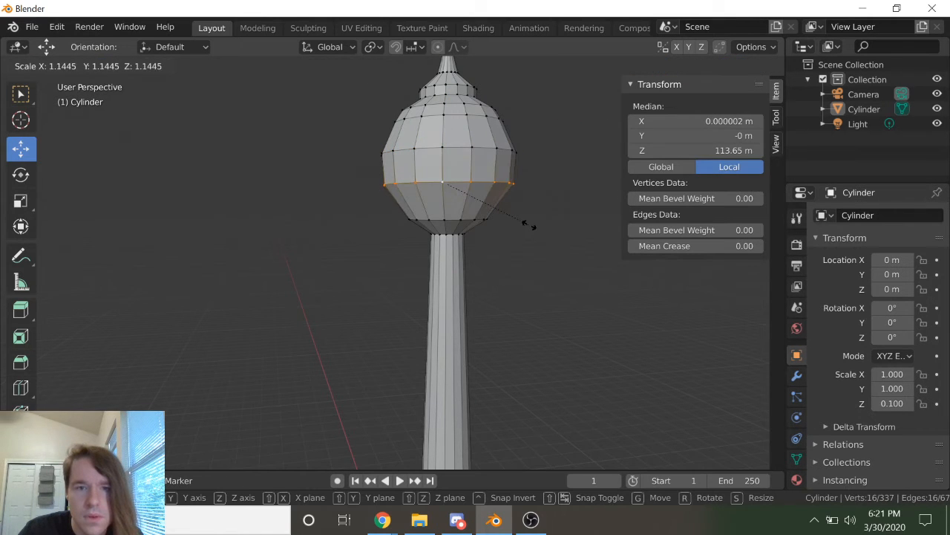
click(520, 221)
key(s)
click(524, 228)
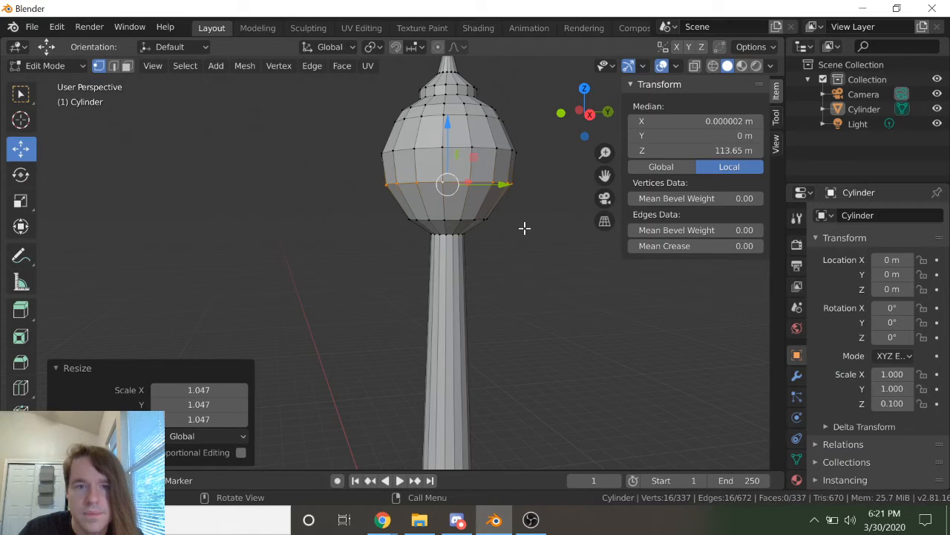
Step: Lower the selected loop by about 0.157 m along Z and scale it by about 0.984
key(g)
key(z)
click(451, 139)
key(s)
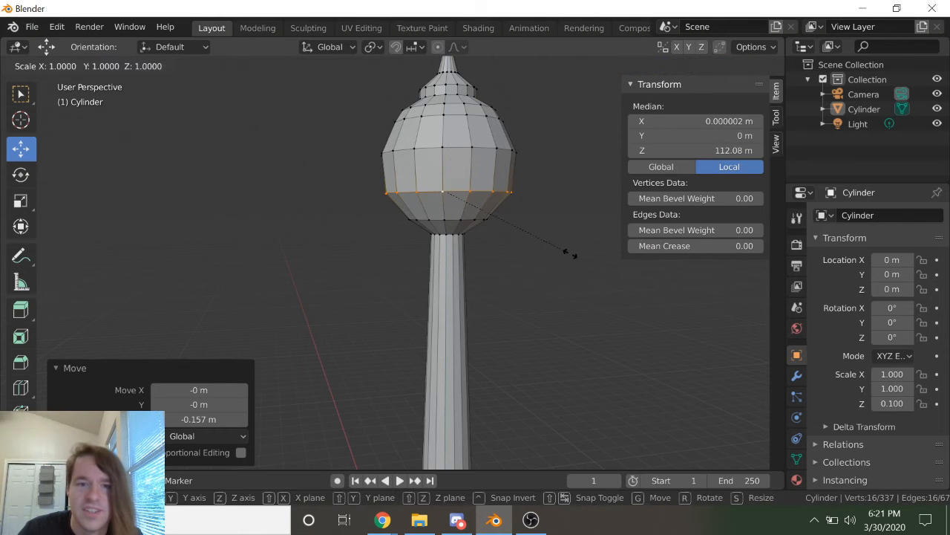
click(567, 253)
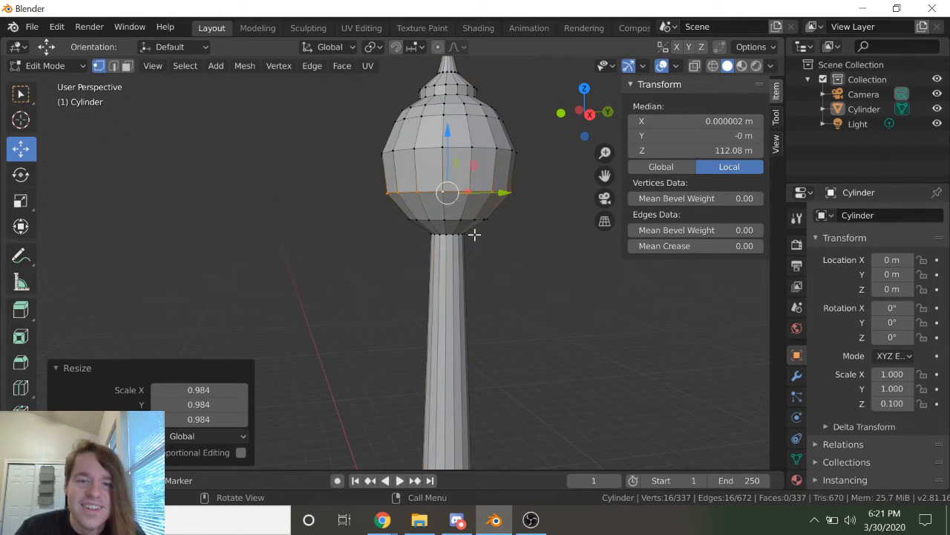
Step: Select the edge loop near the head's underside and scale it outward by about 1.057
click(464, 218)
alt+click(447, 219)
key(s)
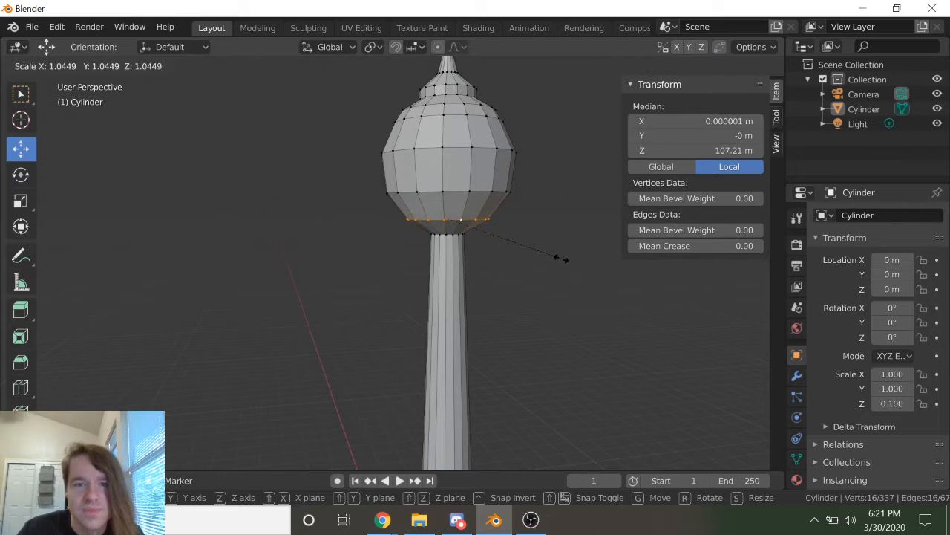
click(562, 258)
scroll(556, 253, down, 2)
scroll(507, 206, up, 4)
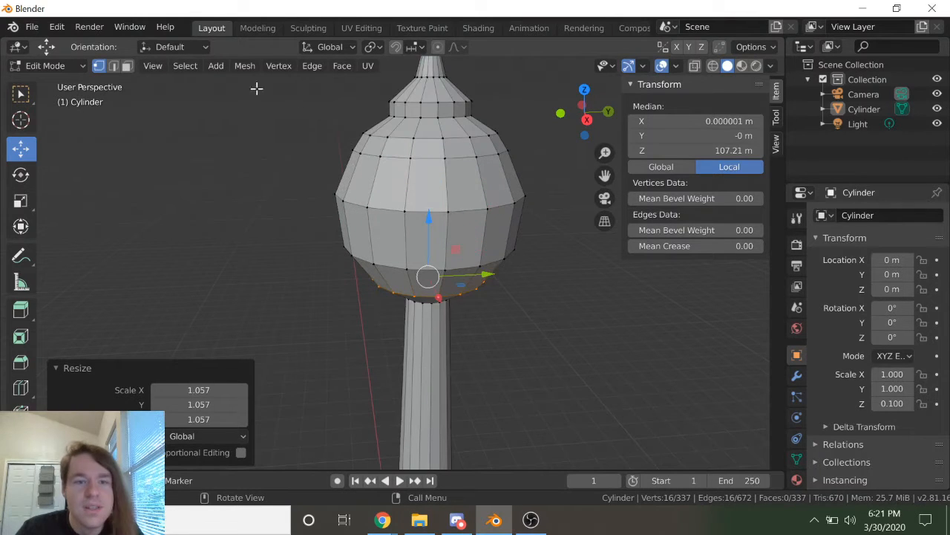
Step: Remove the extra edge loop between the cap's rim and the head's upper loop by dissolving its edges
click(115, 67)
key(alt+a)
alt+click(448, 137)
key(x)
click(399, 182)
key(ctrl+z)
key(x)
click(455, 161)
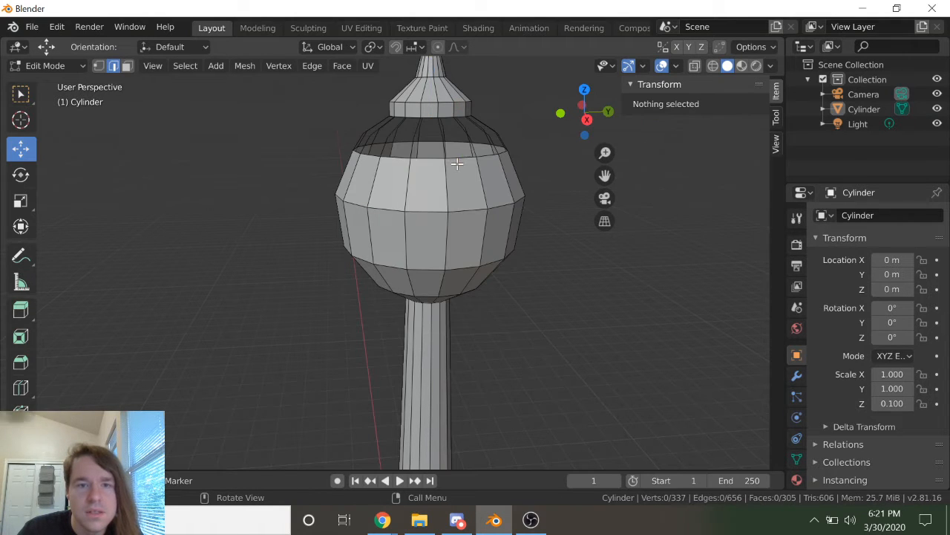
key(ctrl+z)
key(x)
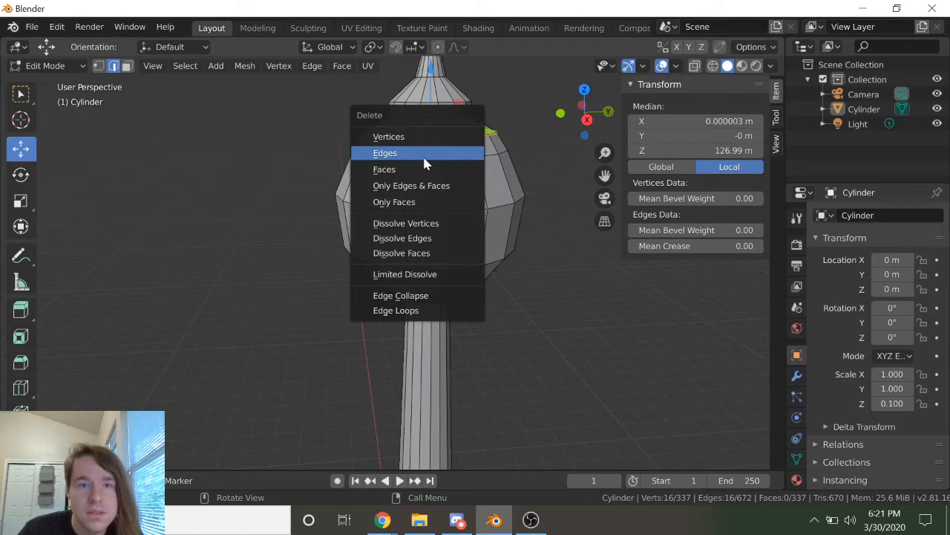
click(428, 225)
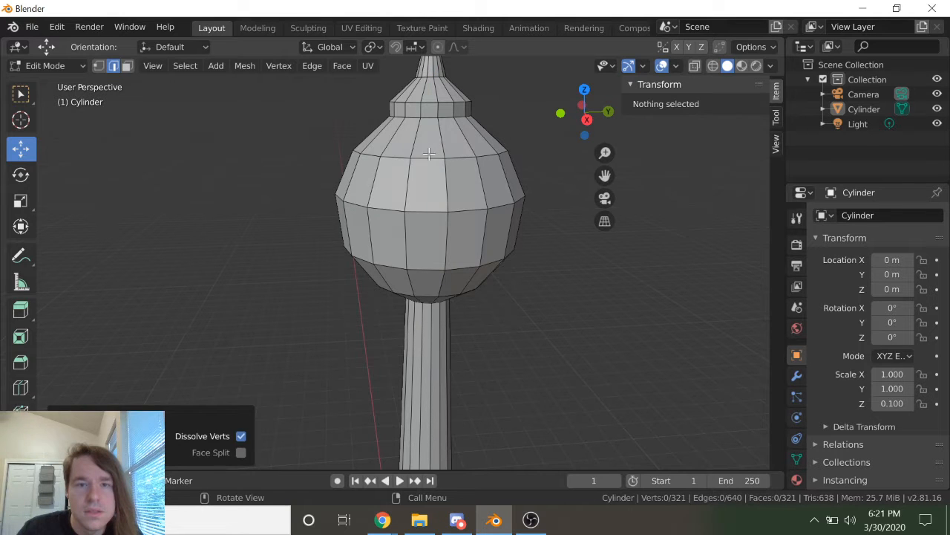
Step: Select the head's upper edge loop, raise it by about 0.145 m and scale it inward by about 0.880
alt+click(429, 155)
drag(433, 110, 436, 99)
key(s)
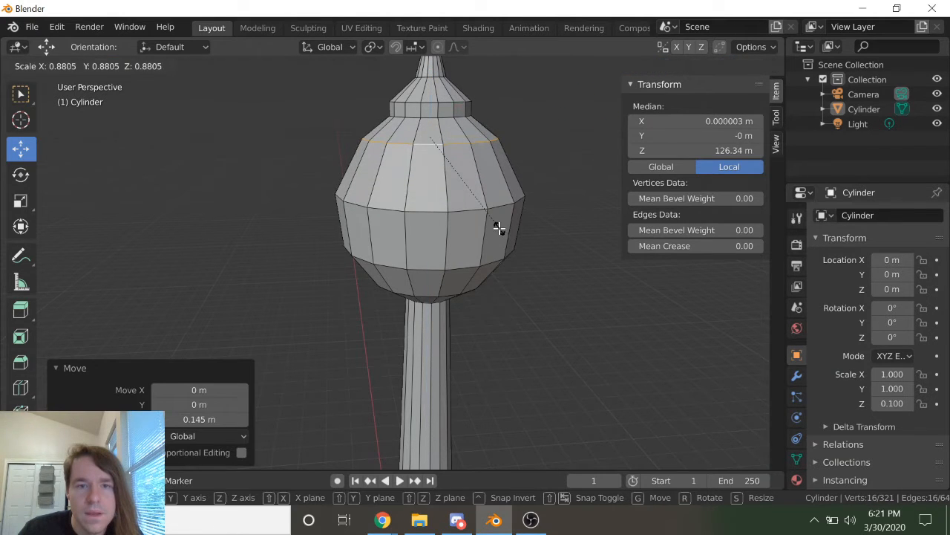
click(500, 227)
scroll(513, 227, down, 6)
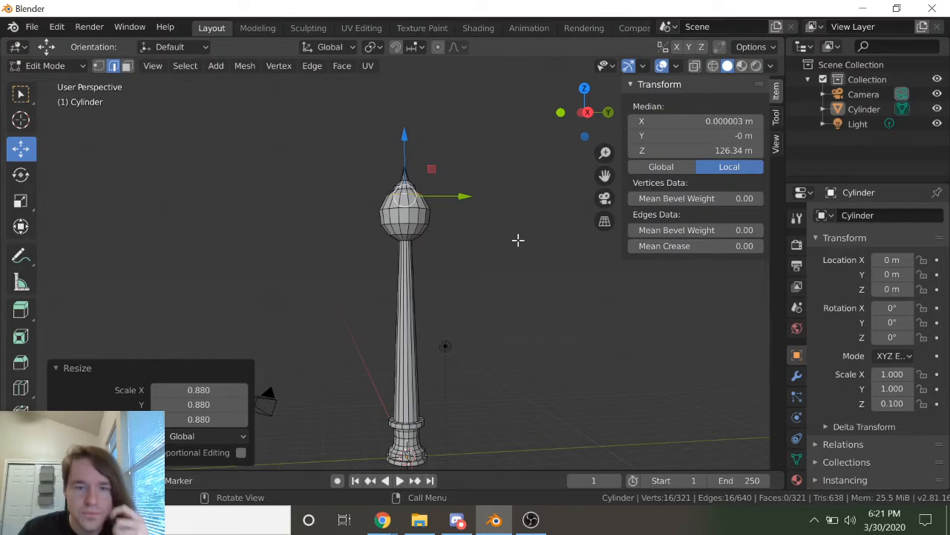
key(Tab)
scroll(528, 264, down, 2)
scroll(537, 265, up, 1)
middle_drag(540, 277, 468, 427)
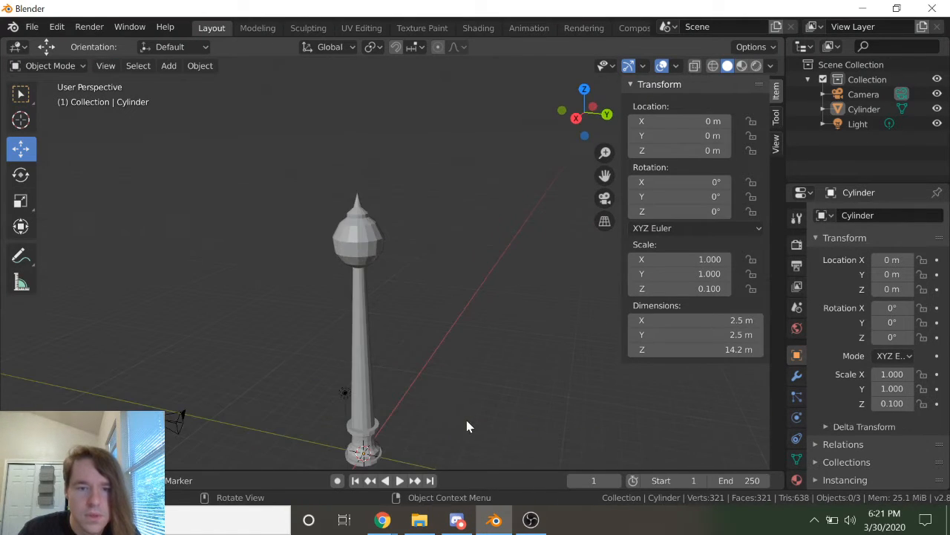
Step: Select the edge loop where the shaft meets the base collar and scale it inward by about 0.715
key(Tab)
shift+middle_drag(459, 375, 490, 280)
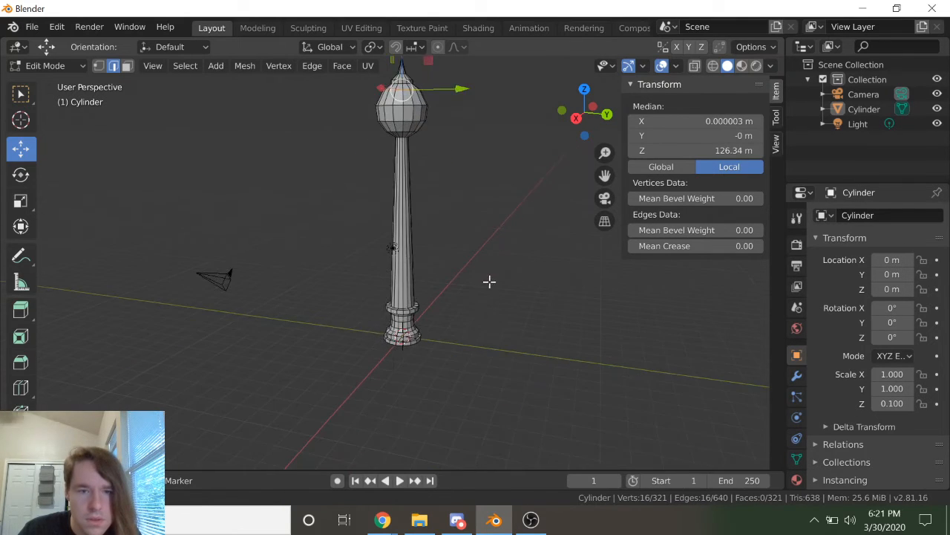
scroll(488, 282, up, 5)
key(a)
key(alt+a)
alt+click(450, 383)
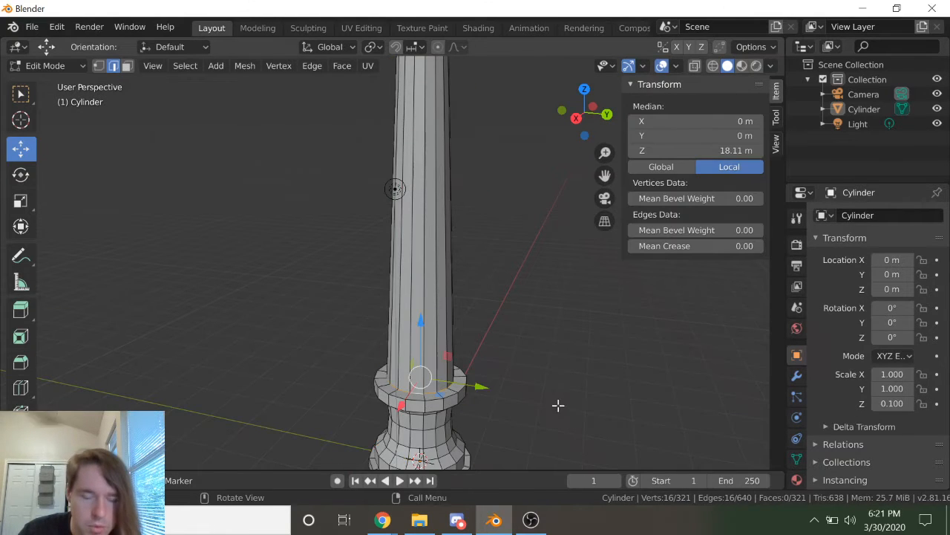
key(s)
click(529, 394)
scroll(536, 338, down, 3)
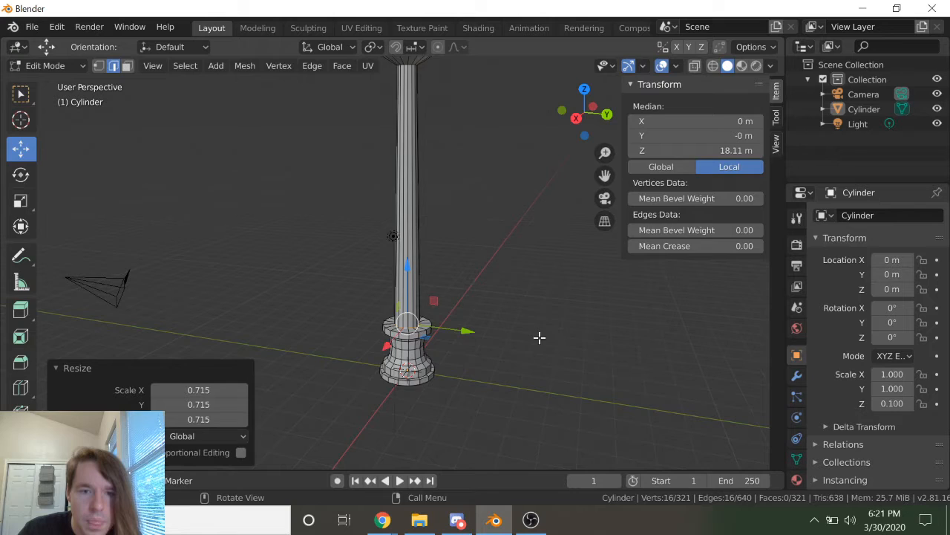
Step: Display the model in wireframe and select all faces of the base section up to its collar
key(Tab)
scroll(513, 319, down, 3)
middle_drag(487, 302, 479, 331)
scroll(453, 364, up, 4)
key(Tab)
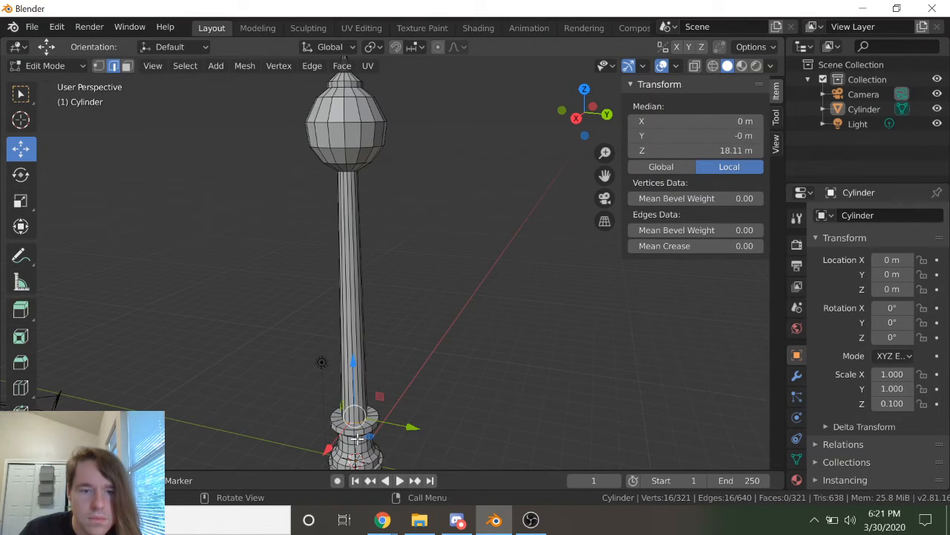
click(126, 65)
click(713, 65)
mouse_move(488, 279)
middle_down()
mouse_move(503, 250)
mouse_move(448, 365)
middle_up()
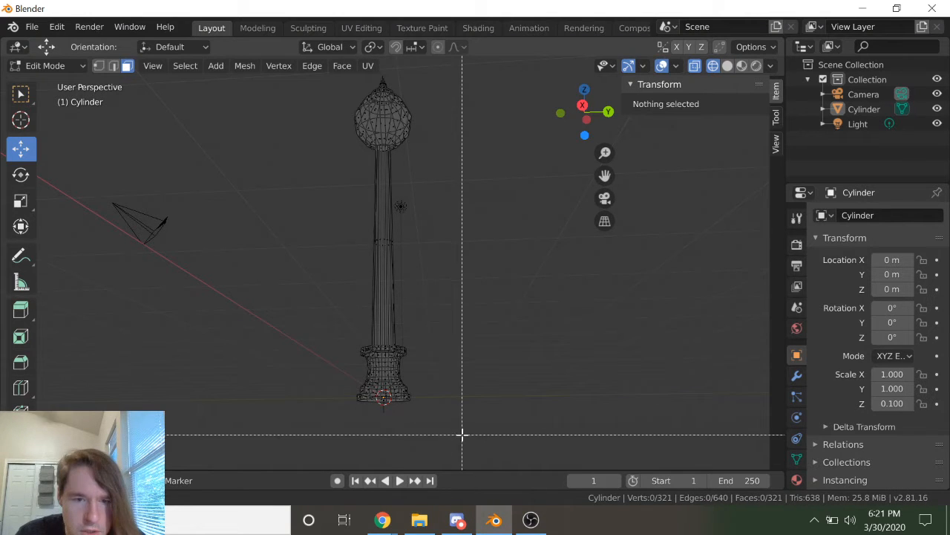
drag(466, 438, 283, 319)
middle_drag(445, 316, 493, 354)
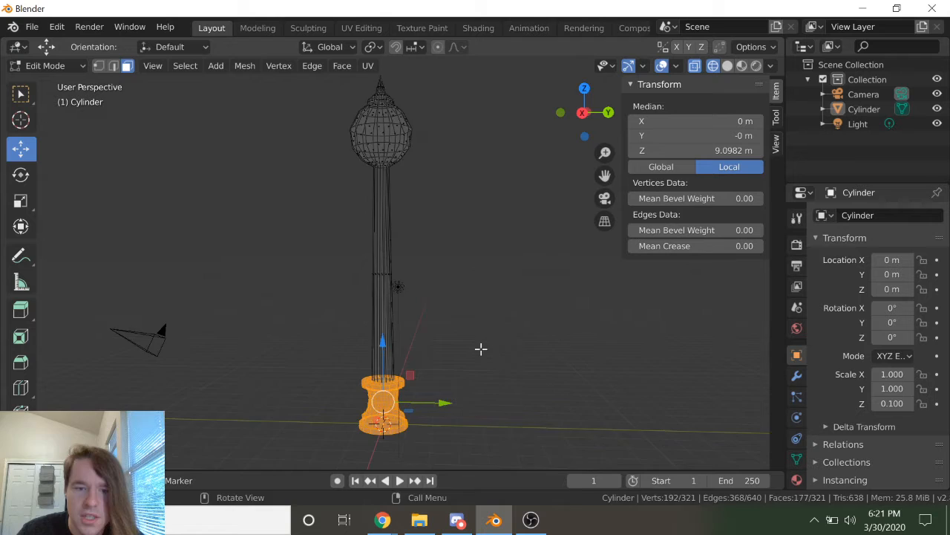
middle_drag(479, 351, 485, 338)
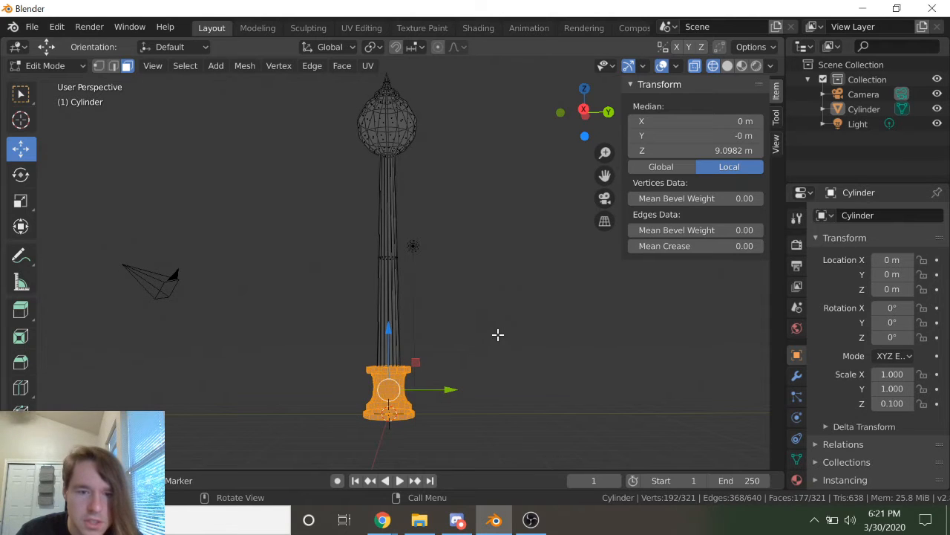
Step: Try to enlarge the selected base section by about 1.209 and undo the scaling
key(s)
click(503, 332)
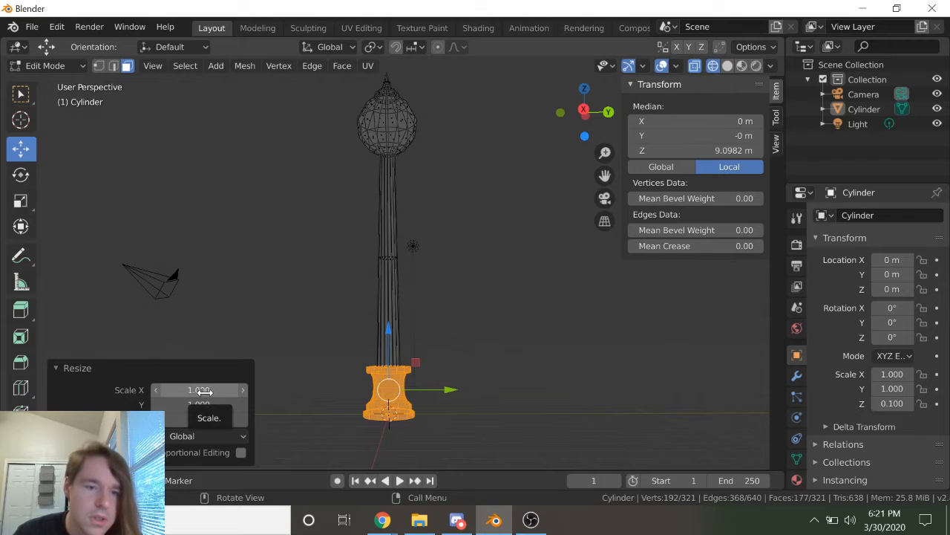
key(s)
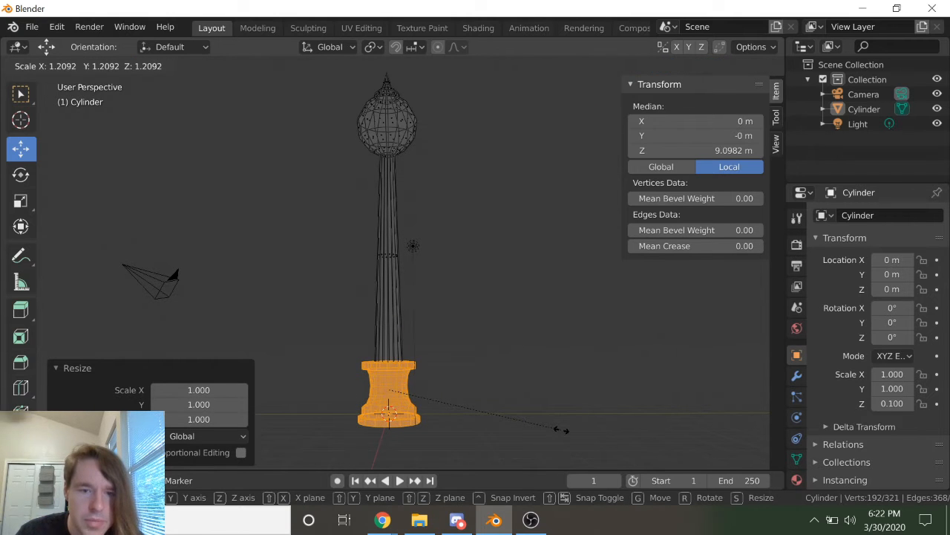
click(561, 429)
key(ctrl+z)
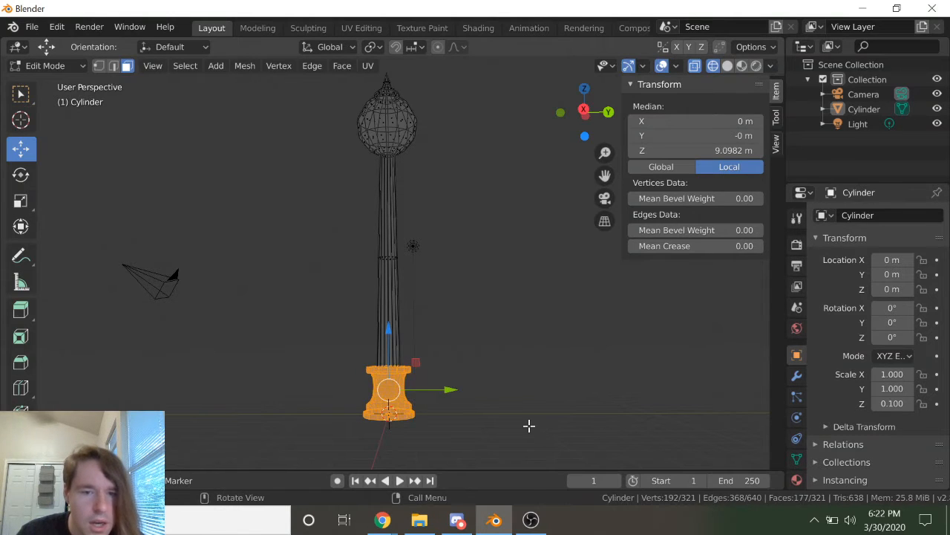
Step: Scale the selected base section by 1.2 in X and Y and 1.5 in Z, and leave mesh editing
key(s)
click(529, 426)
click(191, 419)
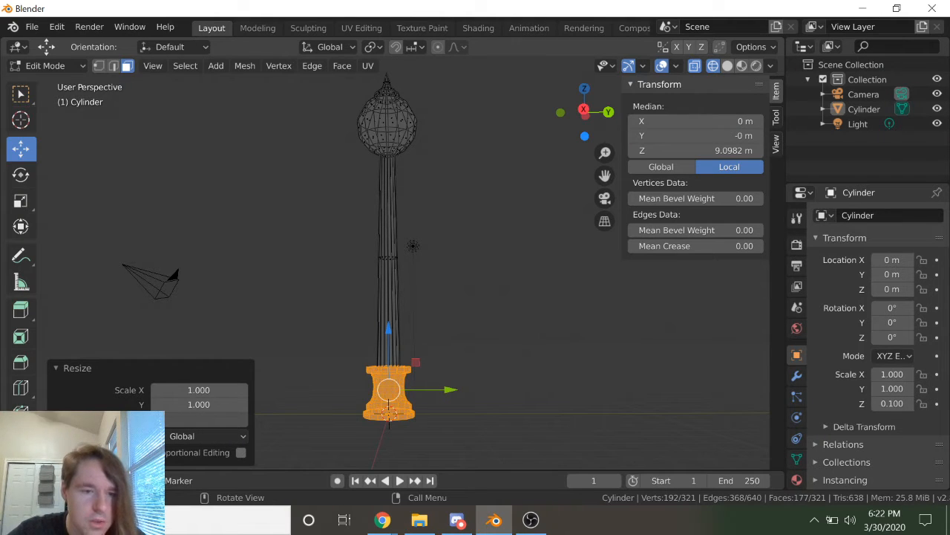
text(1.5)
key(Return)
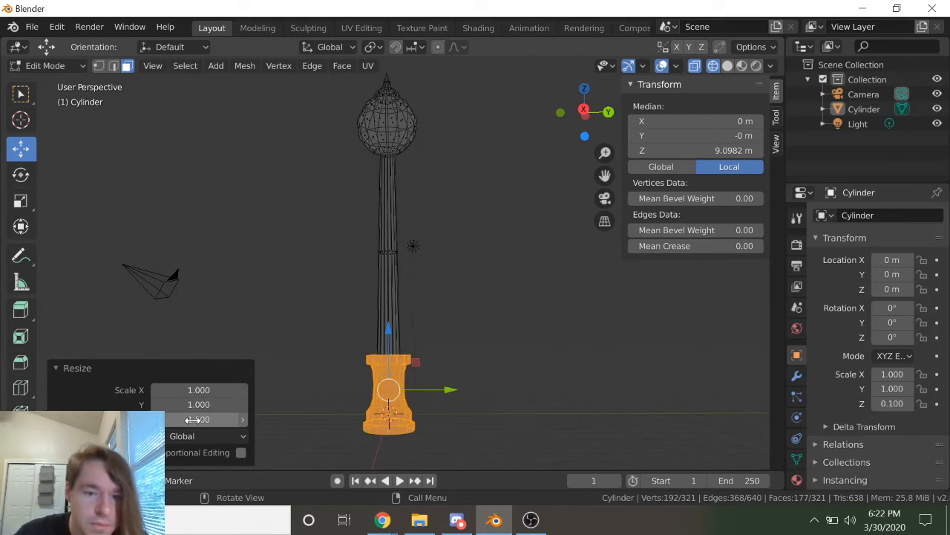
click(198, 404)
click(199, 390)
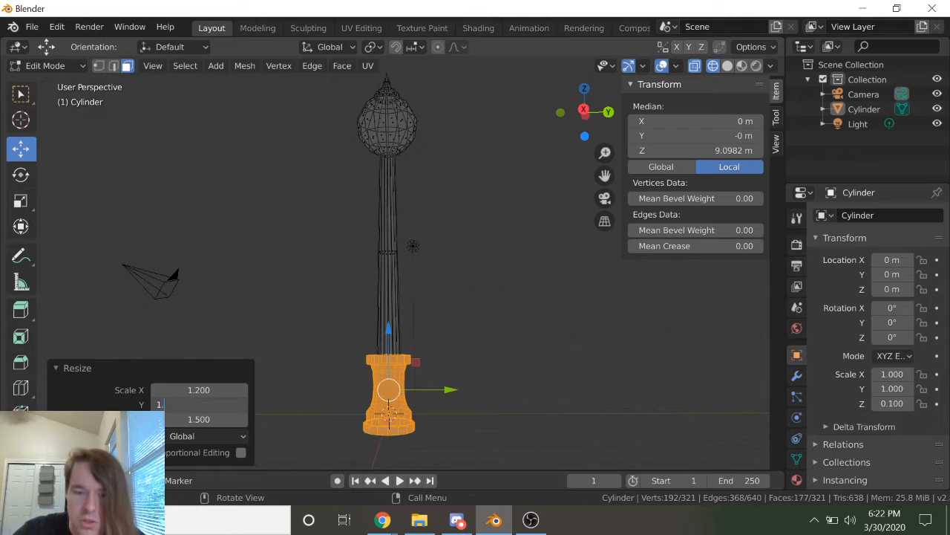
key(ctrl+v)
key(Tab)
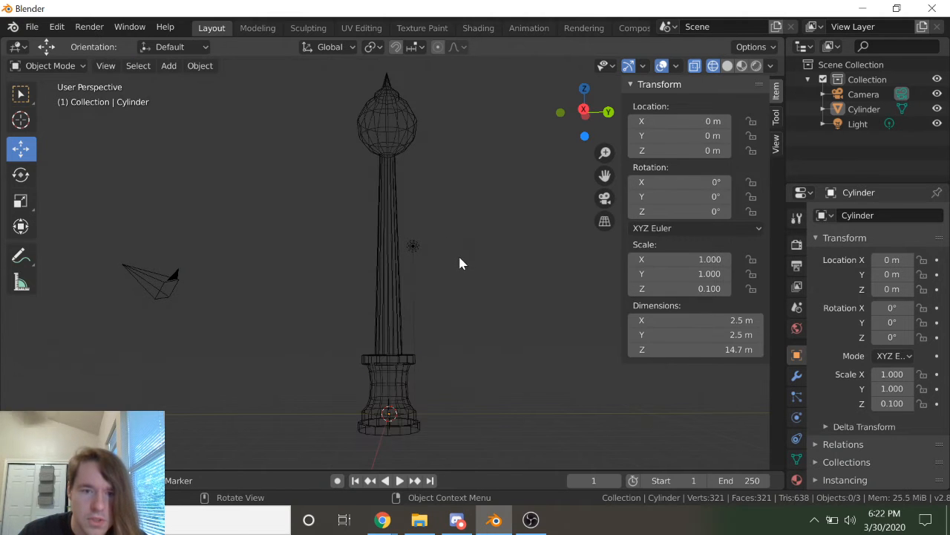
Step: Add a loop cut around the middle of the shaft and a second one just above it with a slide factor of about 0.742
middle_drag(468, 272, 465, 291)
scroll(468, 251, up, 4)
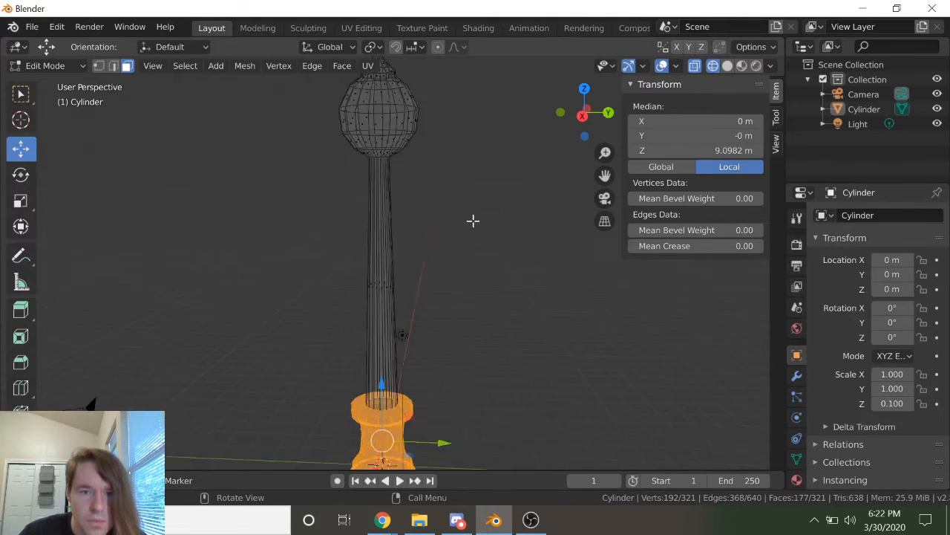
click(21, 387)
double_click(393, 297)
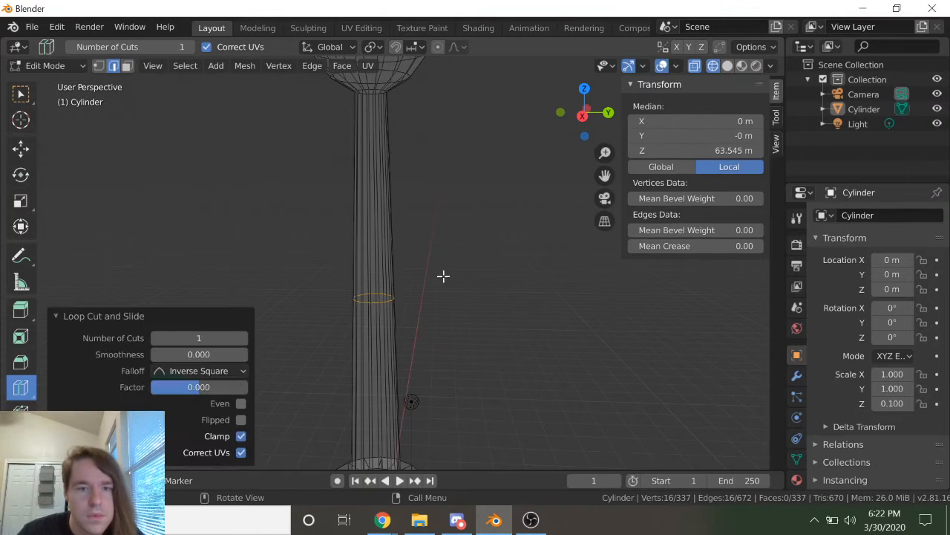
drag(376, 274, 383, 349)
click(21, 148)
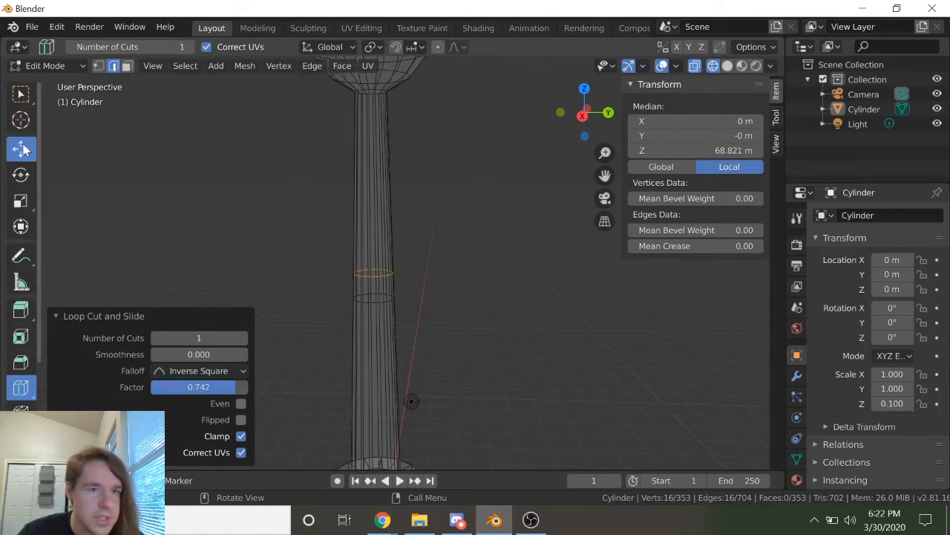
Step: Select the narrow ring of faces between the two new shaft loops and extrude it outward along its normals by about 0.16 m
click(344, 284)
alt+click(397, 287)
key(a)
key(a)
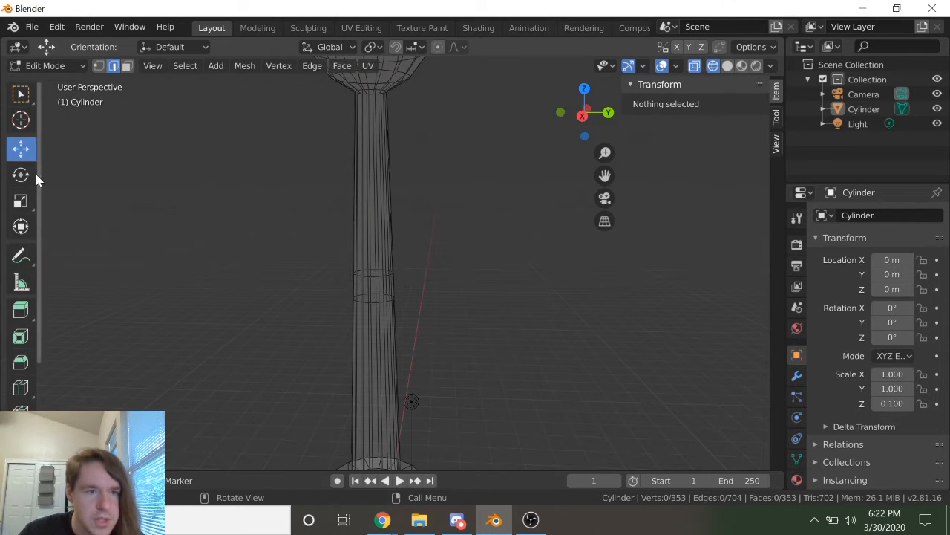
click(126, 66)
key(a)
key(a)
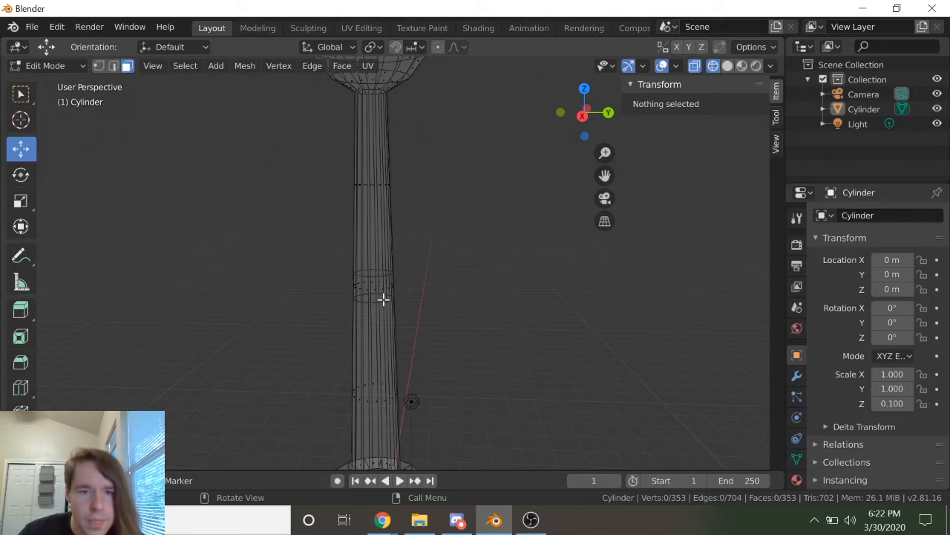
alt+click(378, 290)
key(alt+e)
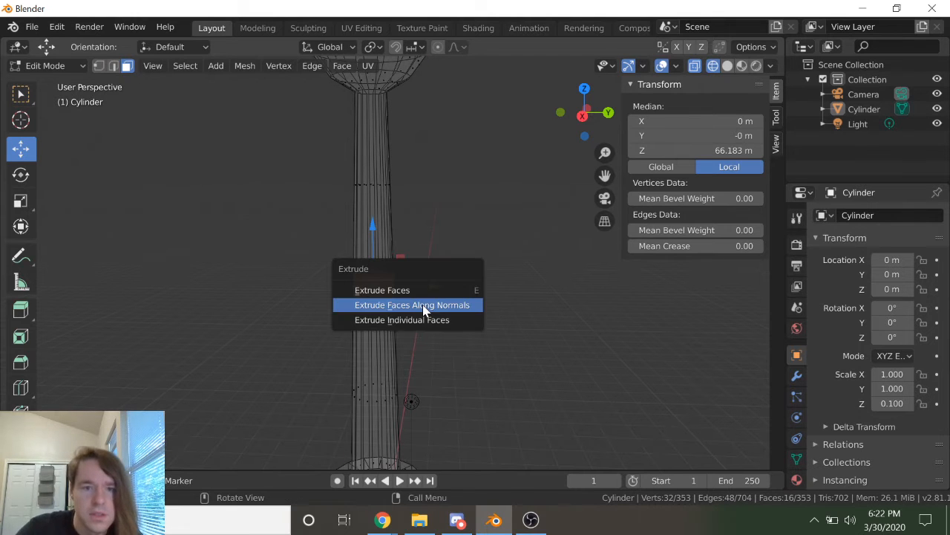
click(425, 310)
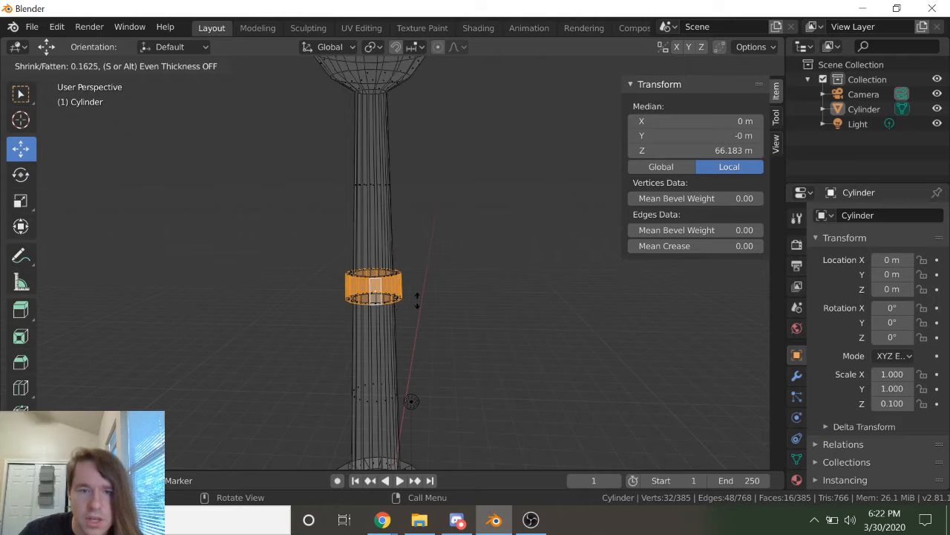
click(427, 301)
Step: Leave mesh editing, display the streetlamp in solid shading and examine the shaft's raised band and the overall proportions
key(Tab)
scroll(493, 390, down, 6)
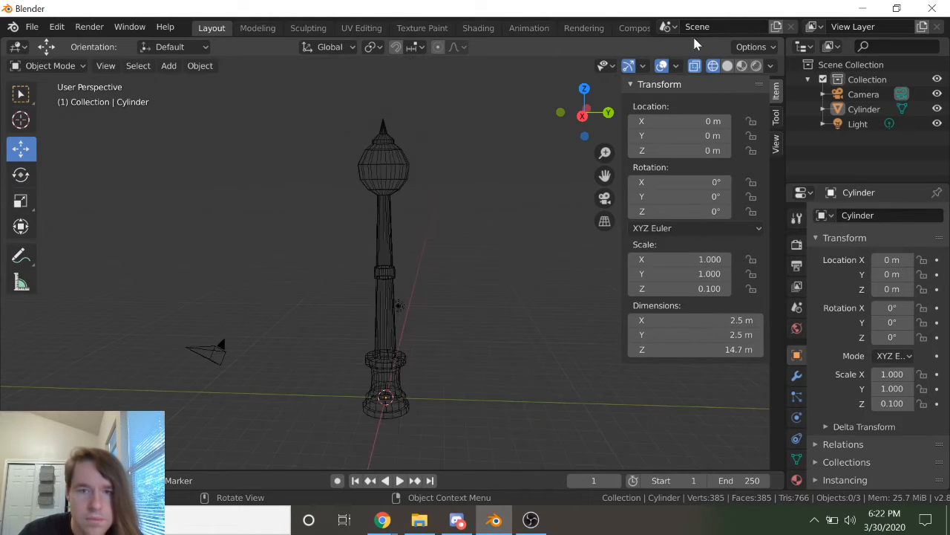
click(725, 66)
scroll(448, 295, up, 4)
mouse_move(447, 295)
middle_down()
mouse_move(420, 258)
mouse_move(450, 304)
middle_up()
scroll(430, 275, down, 4)
scroll(431, 275, up, 4)
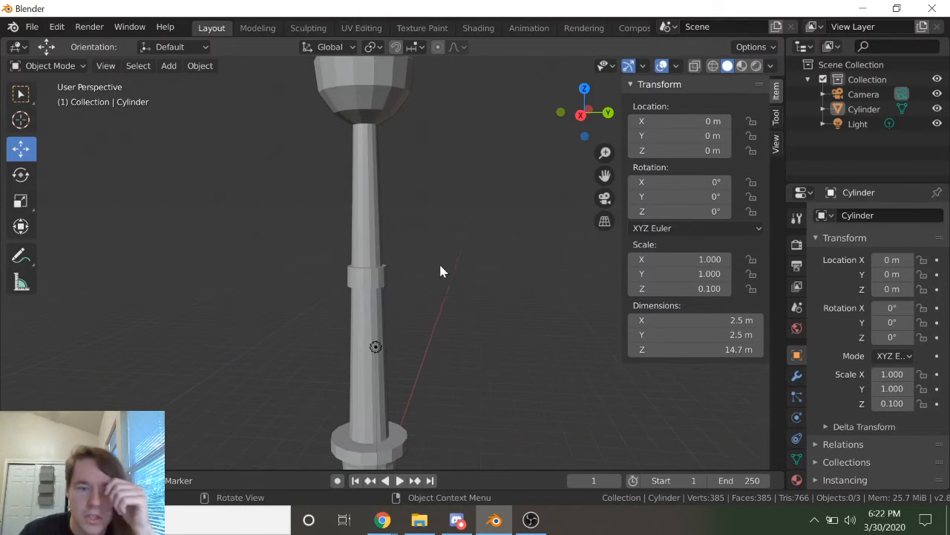
scroll(446, 270, down, 4)
middle_drag(469, 263, 488, 279)
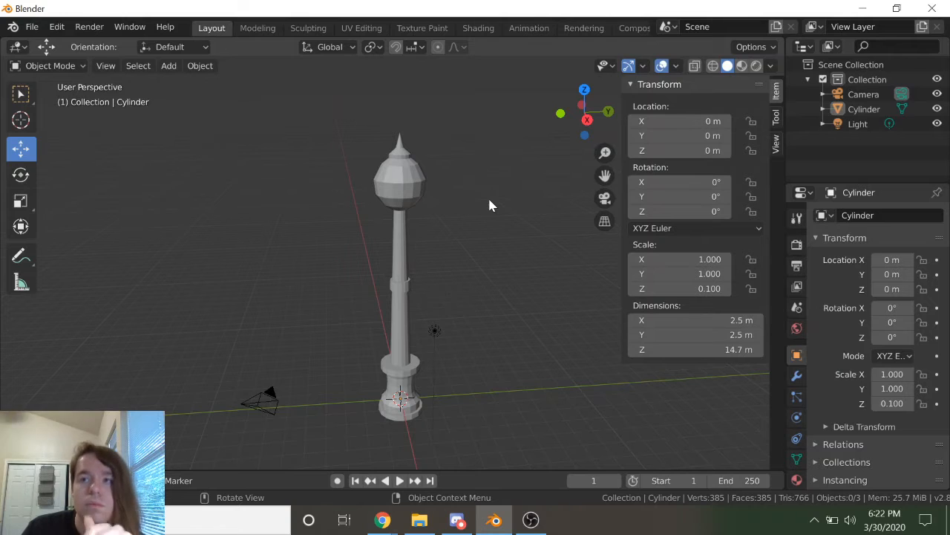
Step: Open the lamp post mesh for editing and select only the ring of faces at the base of its cap
scroll(455, 214, up, 2)
scroll(455, 214, down, 2)
scroll(410, 214, up, 3)
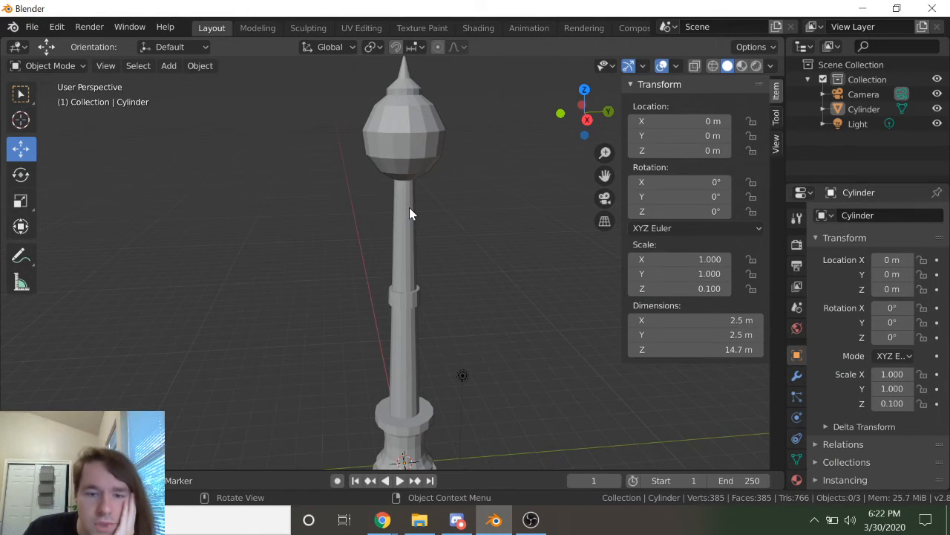
scroll(410, 209, down, 2)
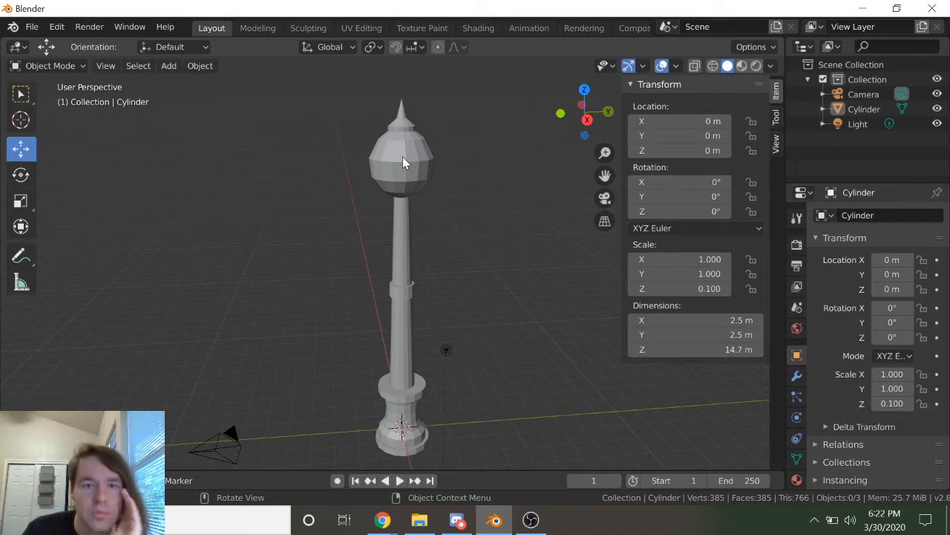
click(403, 156)
key(Tab)
scroll(427, 150, up, 1)
scroll(427, 150, up, 3)
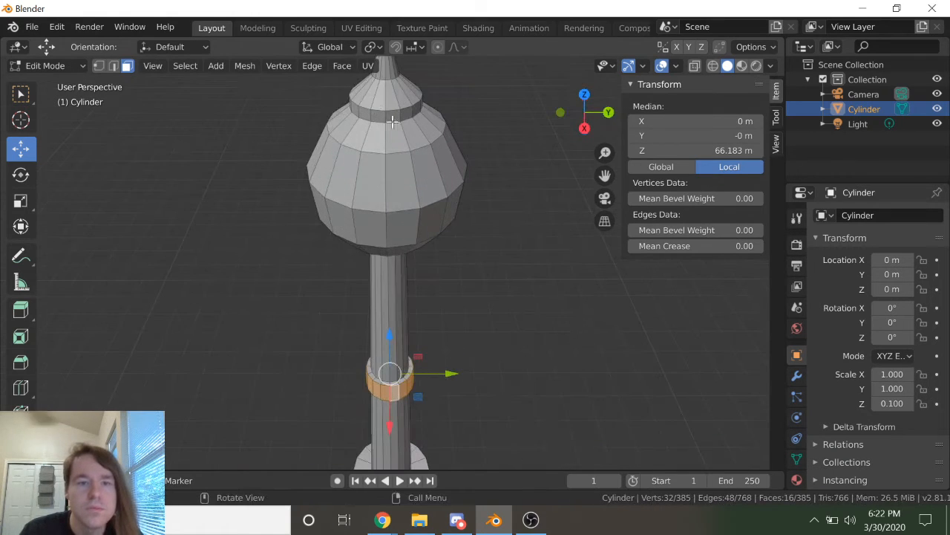
alt+shift+click(389, 116)
key(alt+a)
alt+click(385, 113)
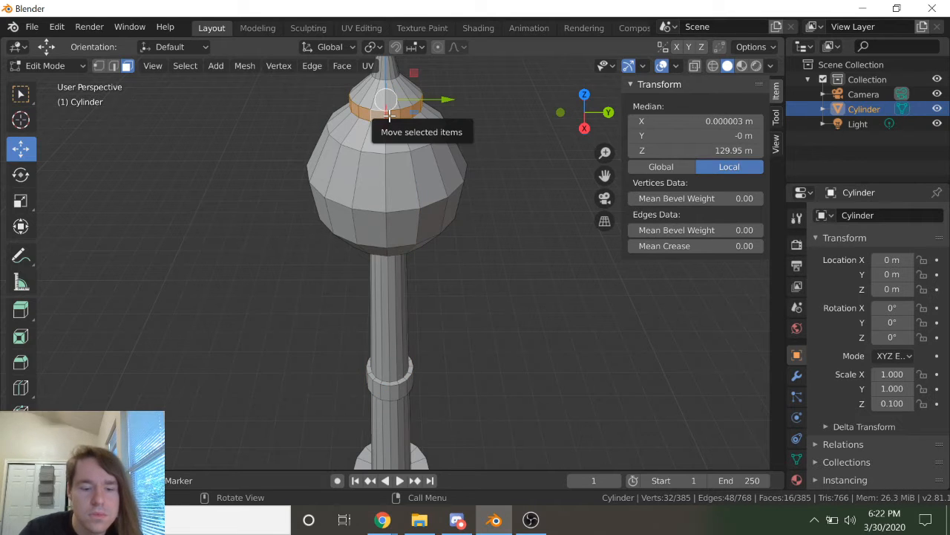
Step: Try to extrude the selected cap ring outward along its face normals
key(alt+e)
click(391, 117)
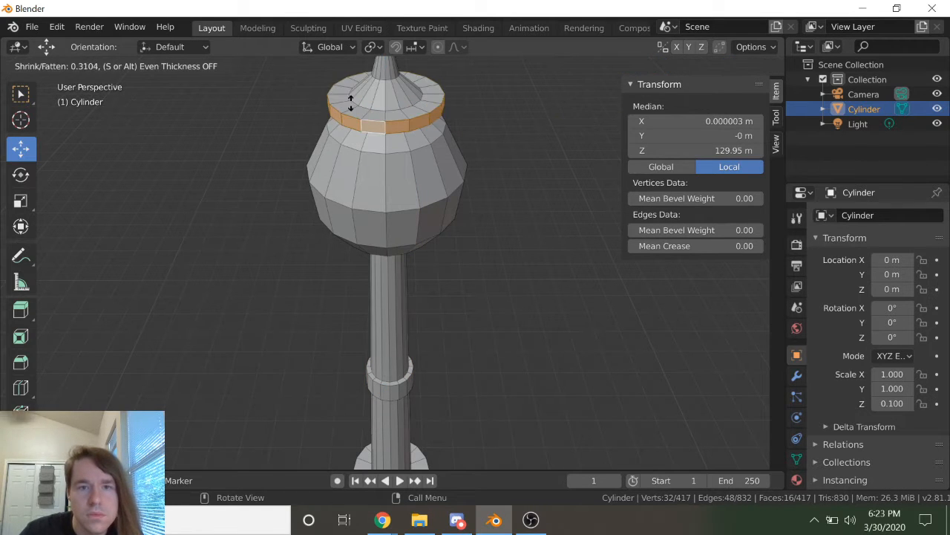
click(383, 127)
Step: Scale the cap's face ring up about 1.3 times and the globe's edge loop just below it by 1.137
key(s)
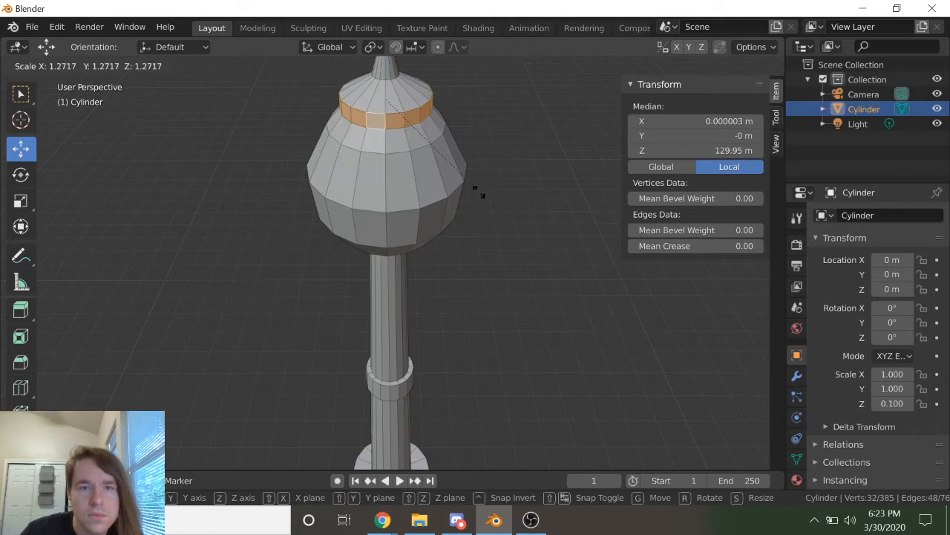
click(488, 195)
key(2)
key(a)
key(alt+a)
alt+click(393, 152)
key(s)
click(528, 237)
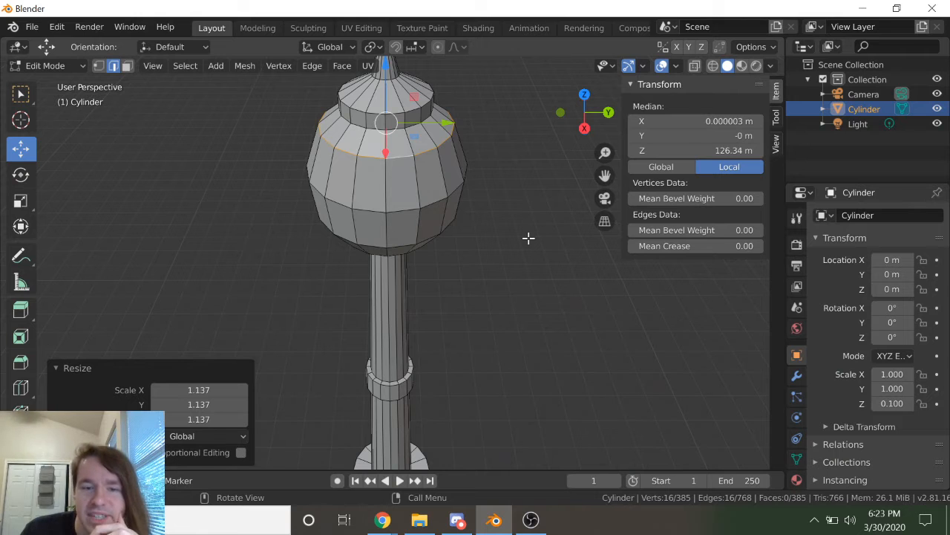
Step: Leave Edit Mode and examine the lamp post's shape in solid and wireframe display
scroll(439, 238, down, 2)
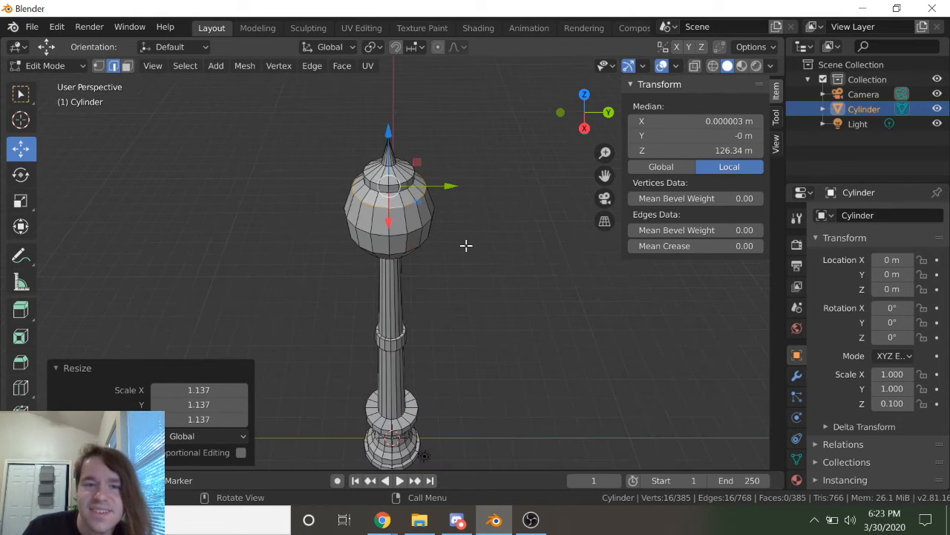
key(Tab)
middle_drag(455, 245, 470, 212)
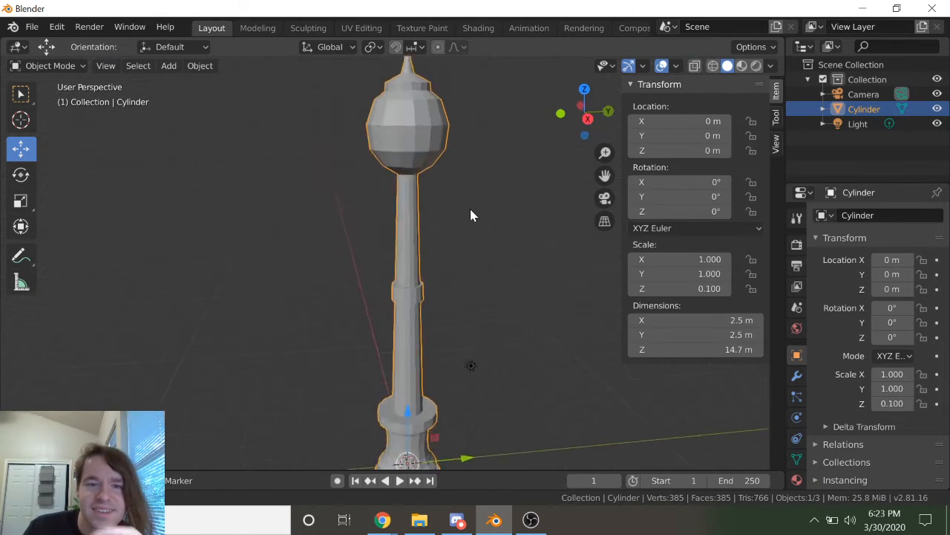
scroll(468, 218, down, 1)
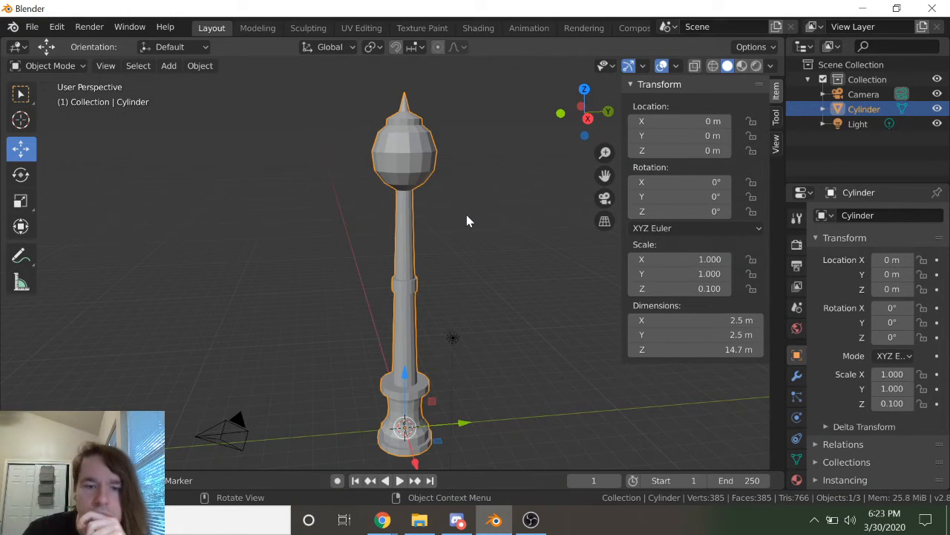
middle_drag(435, 382, 430, 360)
click(469, 360)
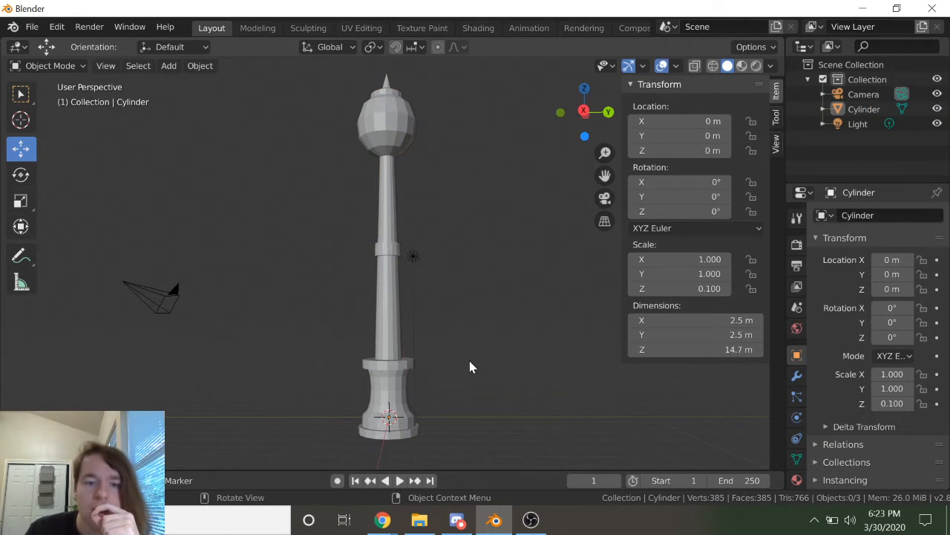
click(711, 66)
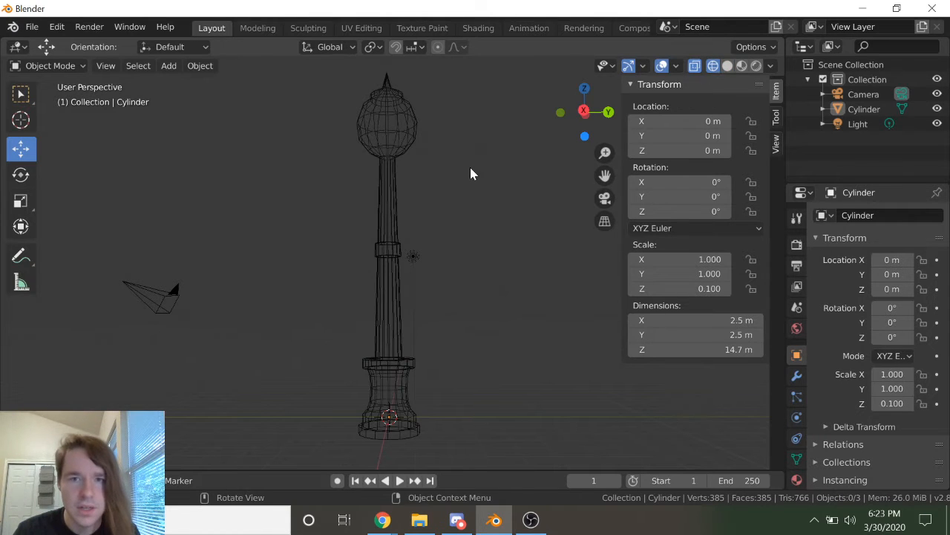
middle_drag(470, 170, 469, 186)
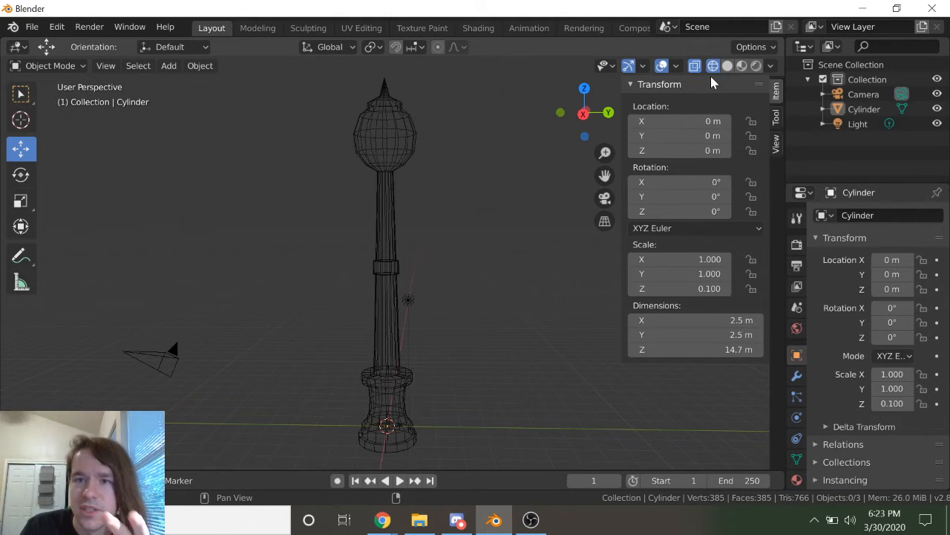
middle_drag(468, 239, 480, 224)
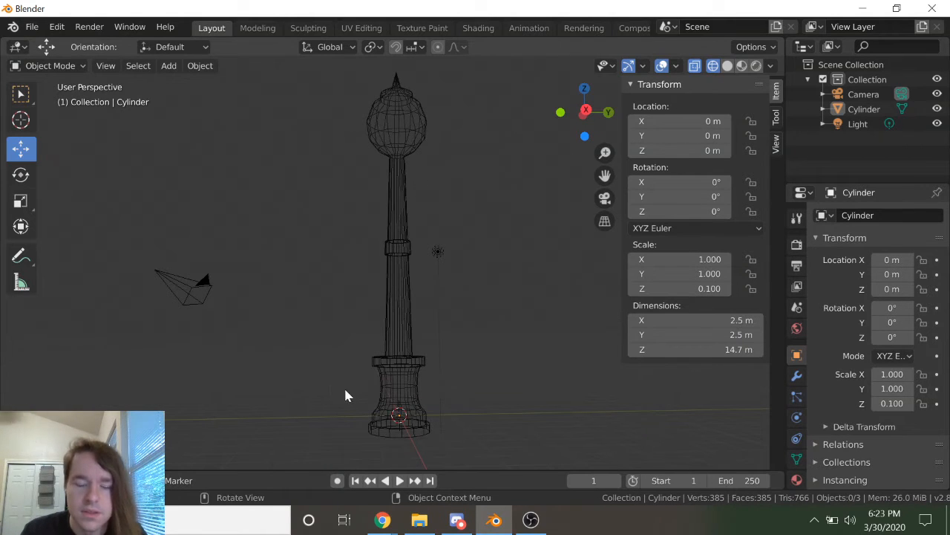
Step: Examine the lamp post's entire mesh selected in wireframe, and return to Object Mode with solid shading
drag(445, 445, 394, 413)
key(Tab)
key(a)
key(alt+a)
key(a)
key(Tab)
scroll(484, 282, up, 4)
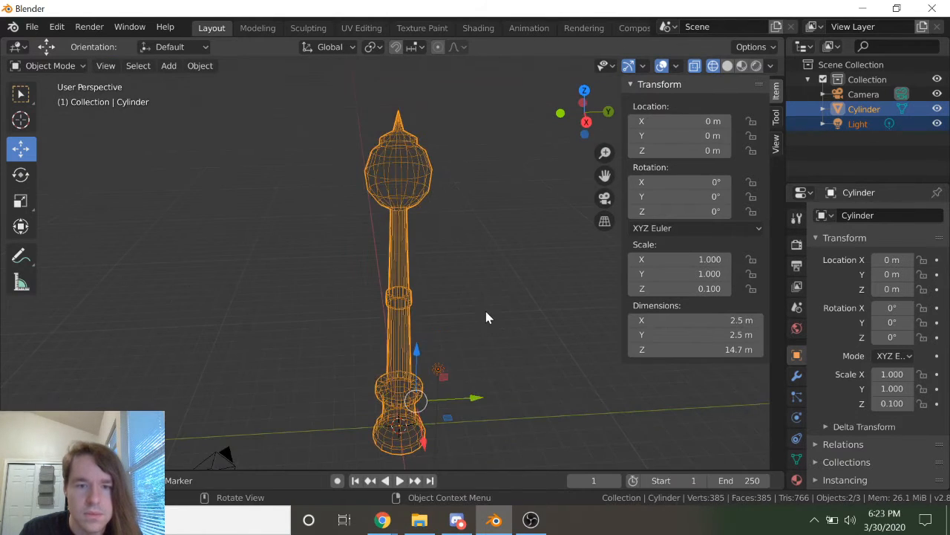
key(Tab)
scroll(464, 276, down, 4)
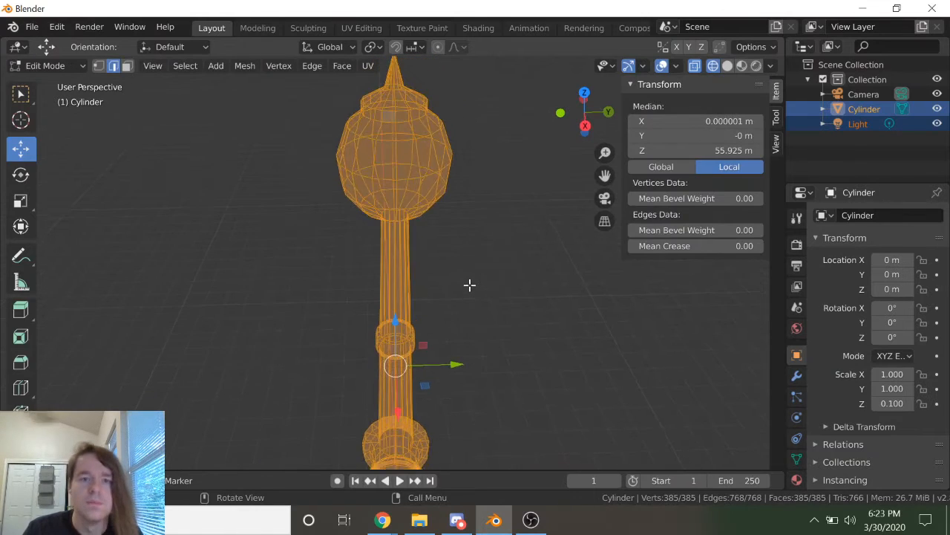
key(Tab)
middle_drag(470, 282, 592, 190)
click(727, 66)
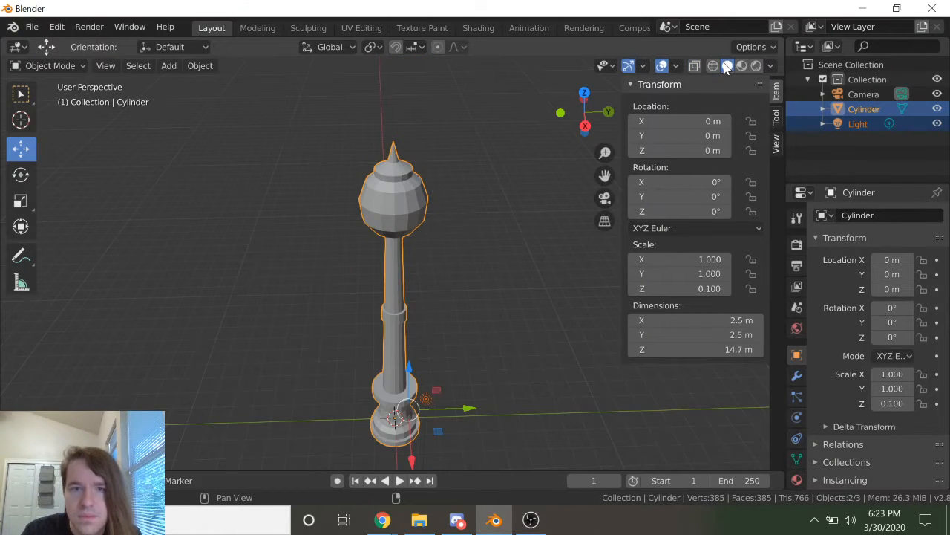
Step: Examine the lamp post's base, shaft and globe from several angles, deselecting all mesh elements
middle_drag(458, 248, 455, 213)
scroll(455, 213, down, 4)
scroll(484, 244, up, 4)
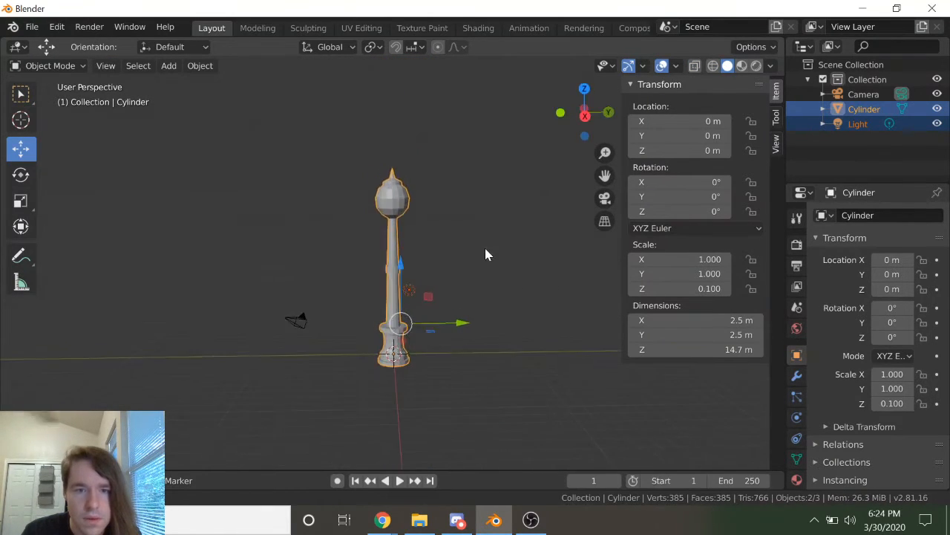
key(Tab)
scroll(406, 399, up, 2)
middle_drag(408, 400, 412, 365)
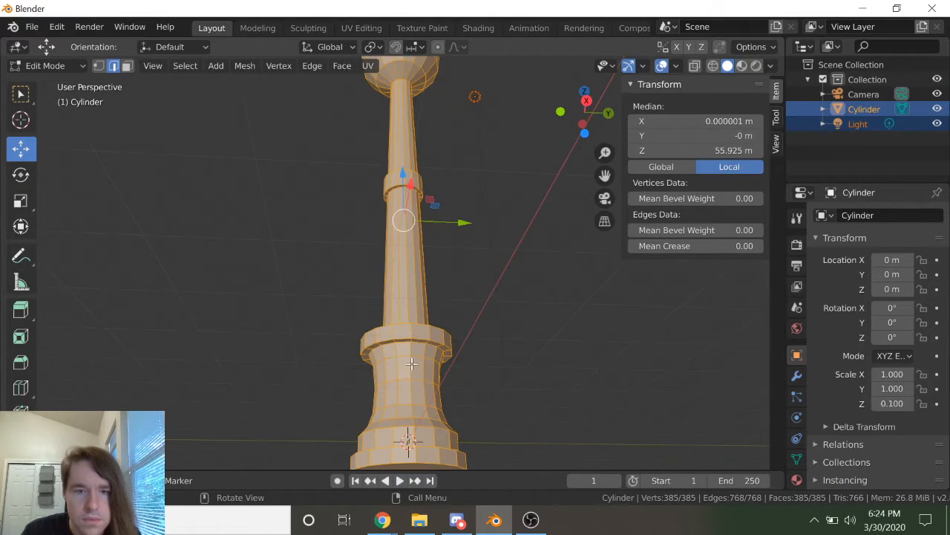
key(alt+a)
scroll(431, 315, down, 1)
middle_drag(432, 333, 439, 376)
key(Tab)
scroll(444, 370, down, 2)
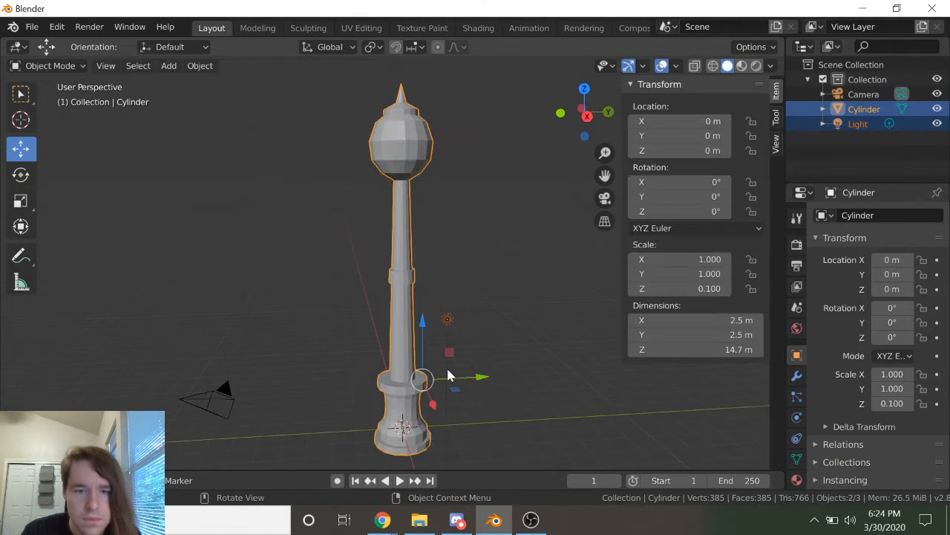
scroll(516, 353, down, 1)
middle_drag(474, 239, 436, 265)
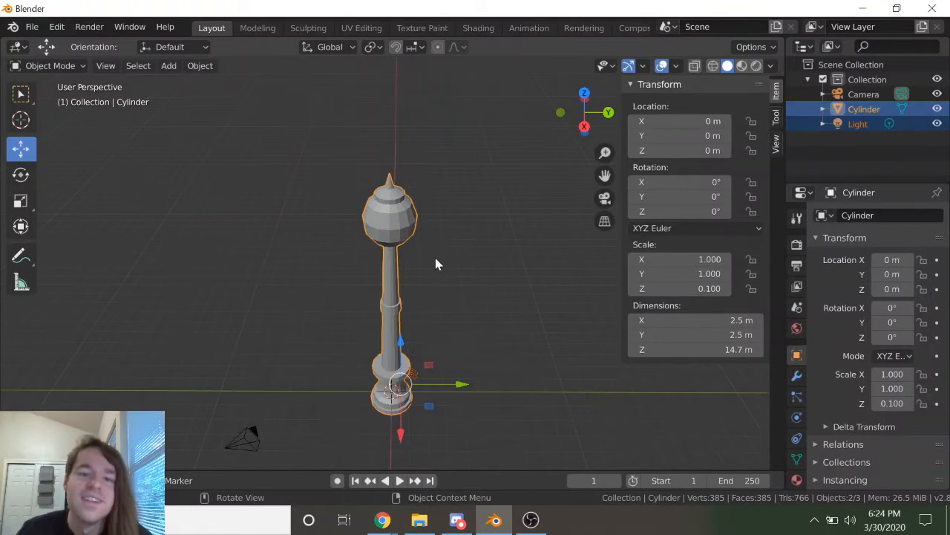
scroll(436, 258, up, 4)
mouse_move(435, 254)
middle_down()
mouse_move(448, 230)
mouse_move(438, 251)
middle_up()
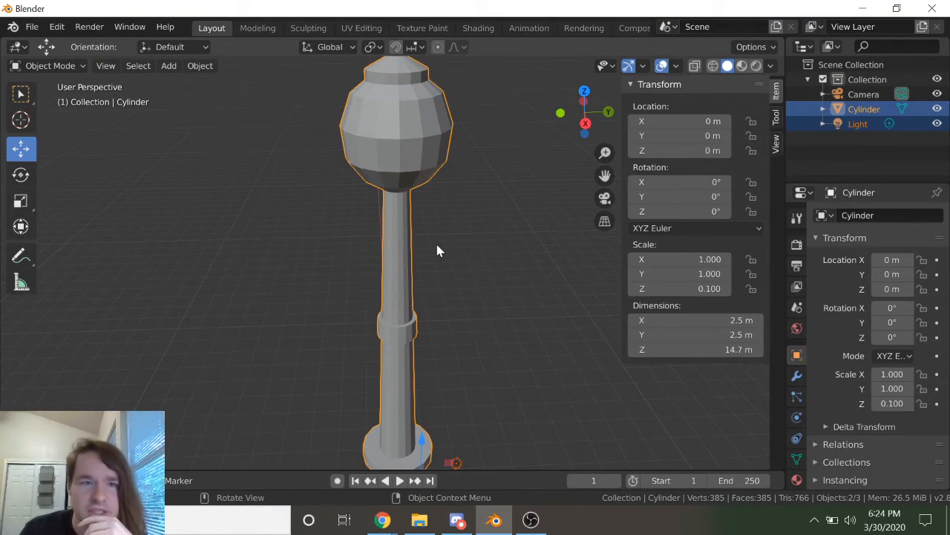
Step: Add a UV sphere with 32 segments and 16 rings, and raise it along Z to 11.474 m at the lamp's globe
click(199, 67)
mouse_move(215, 102)
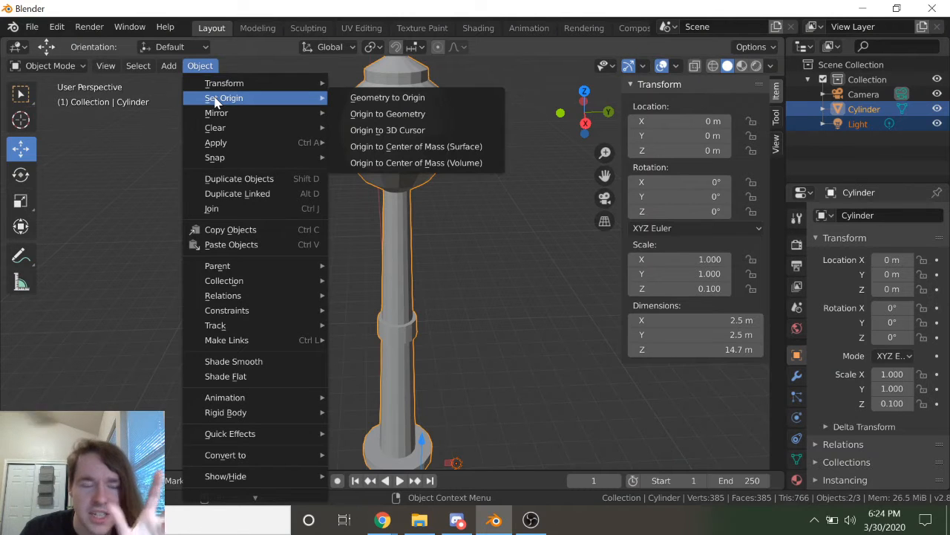
click(169, 65)
mouse_move(186, 88)
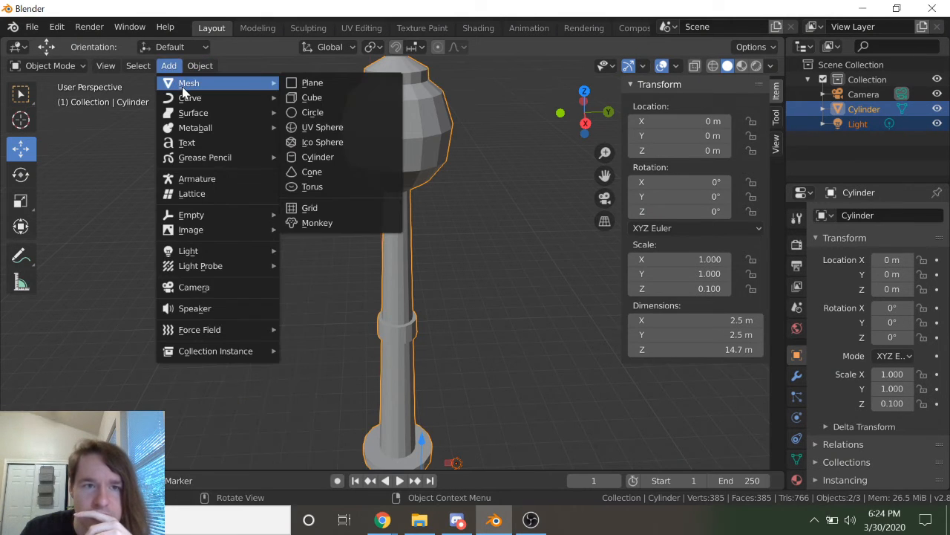
click(329, 128)
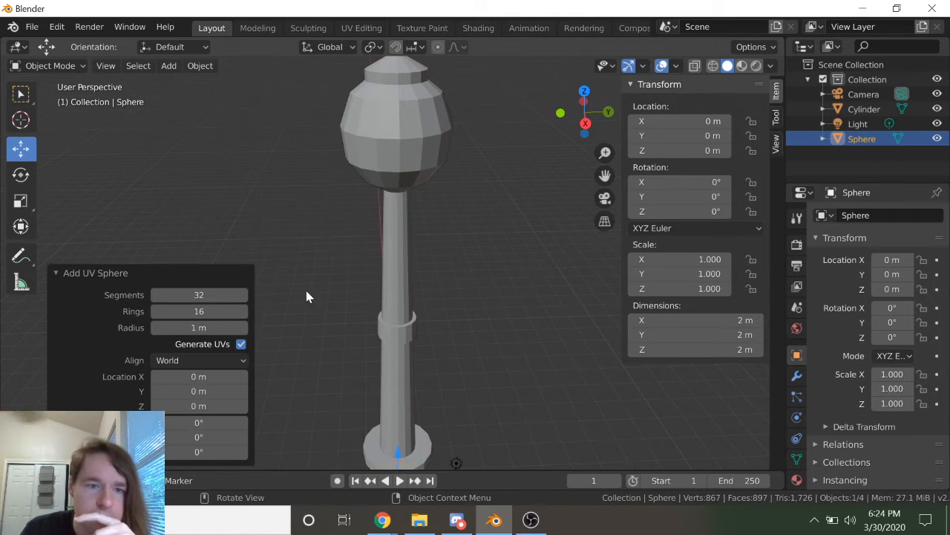
scroll(306, 296, down, 5)
key(g)
key(z)
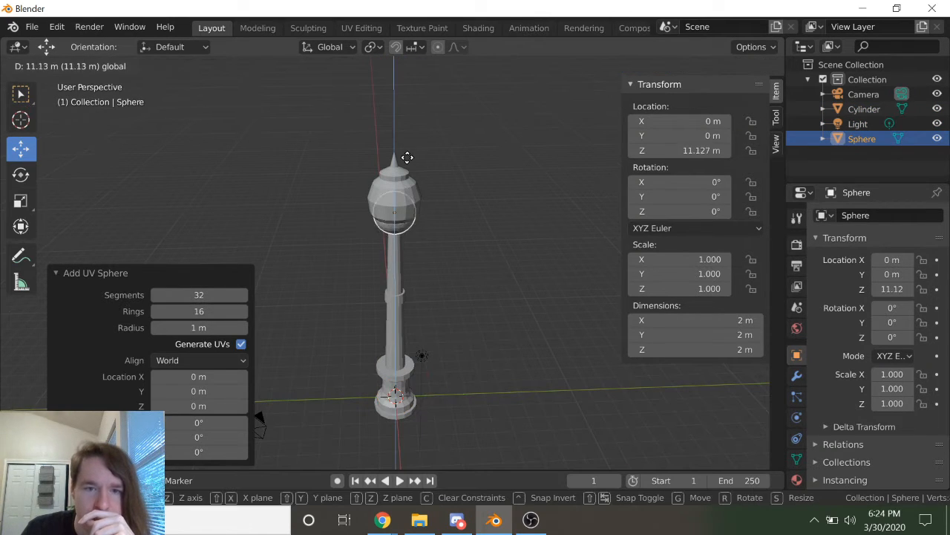
click(407, 161)
Step: Scale the sphere by 1.335 over the lamp's globe, and delete it
key(s)
click(541, 317)
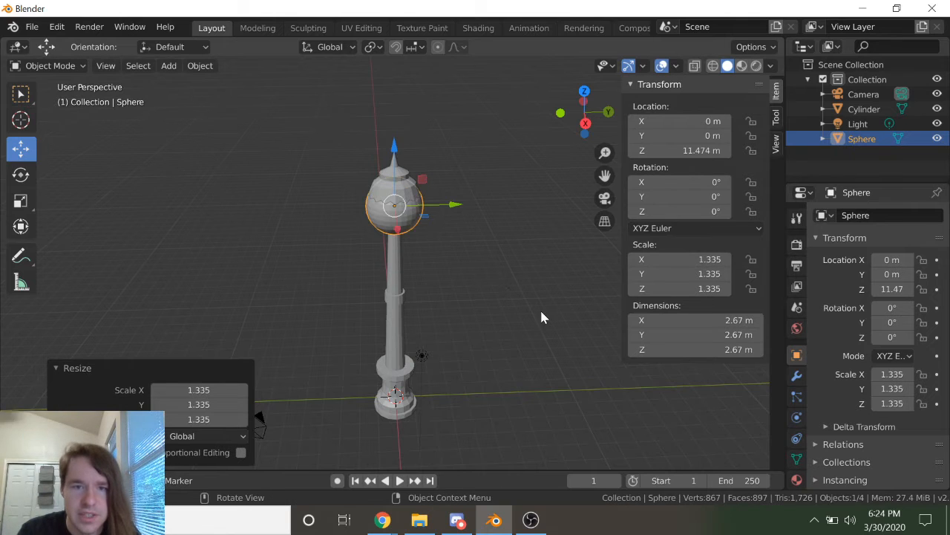
key(Delete)
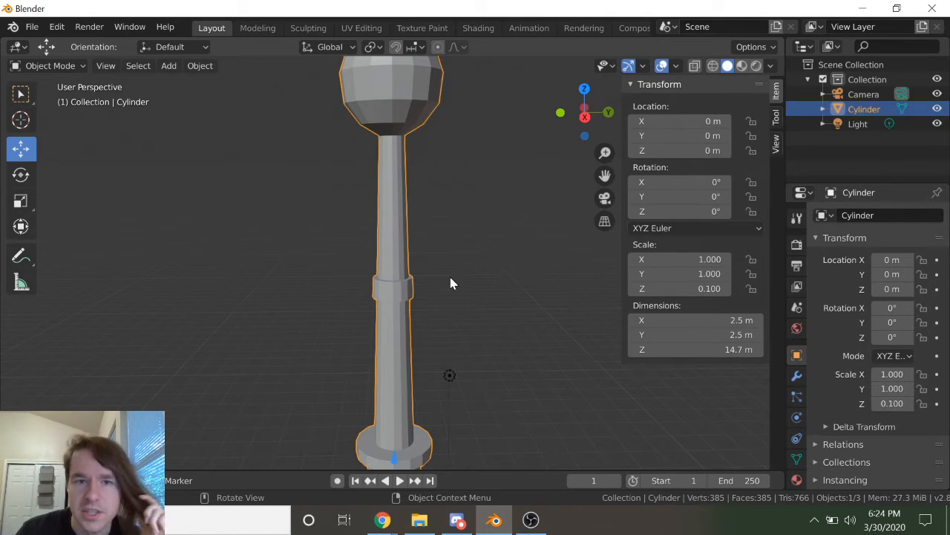
Step: Delete the lamp post, leaving only the camera and light in the scene
scroll(421, 192, down, 5)
scroll(414, 199, up, 3)
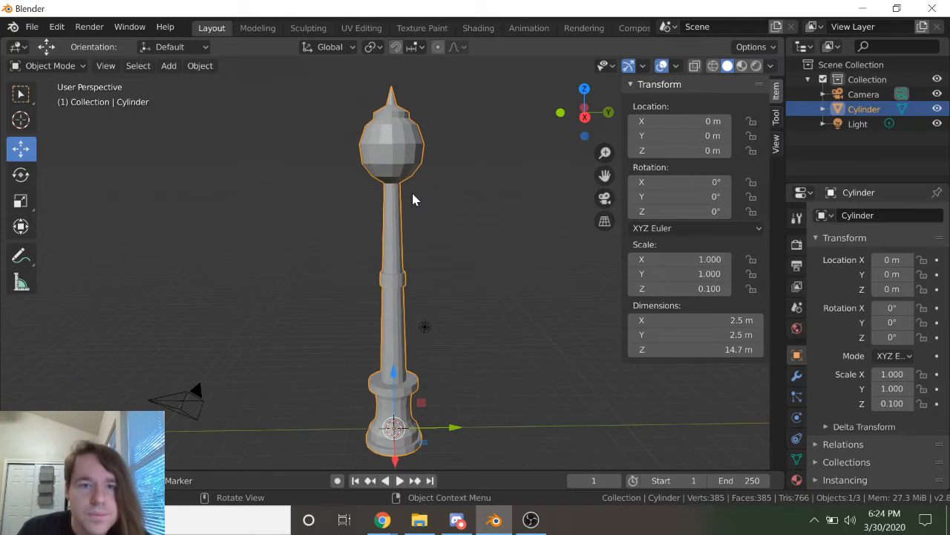
key(Delete)
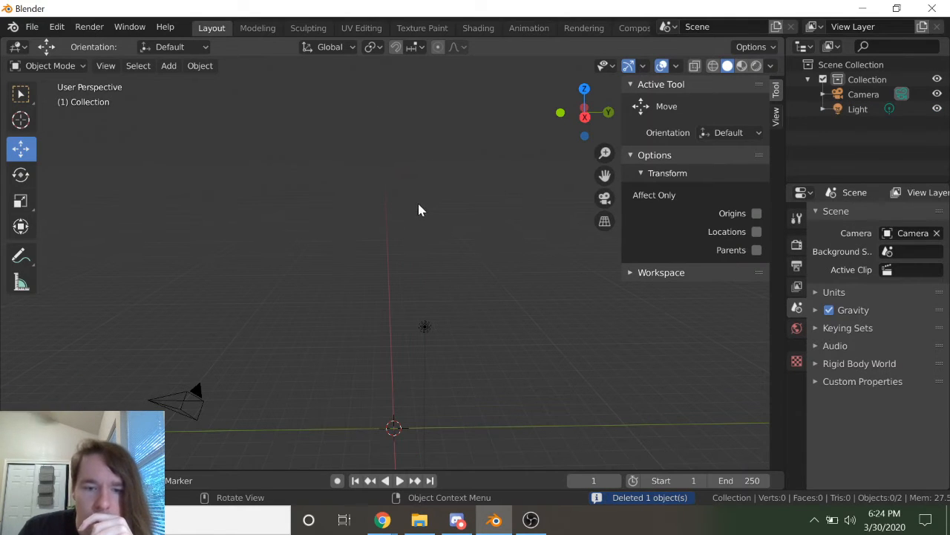
middle_drag(420, 216, 420, 242)
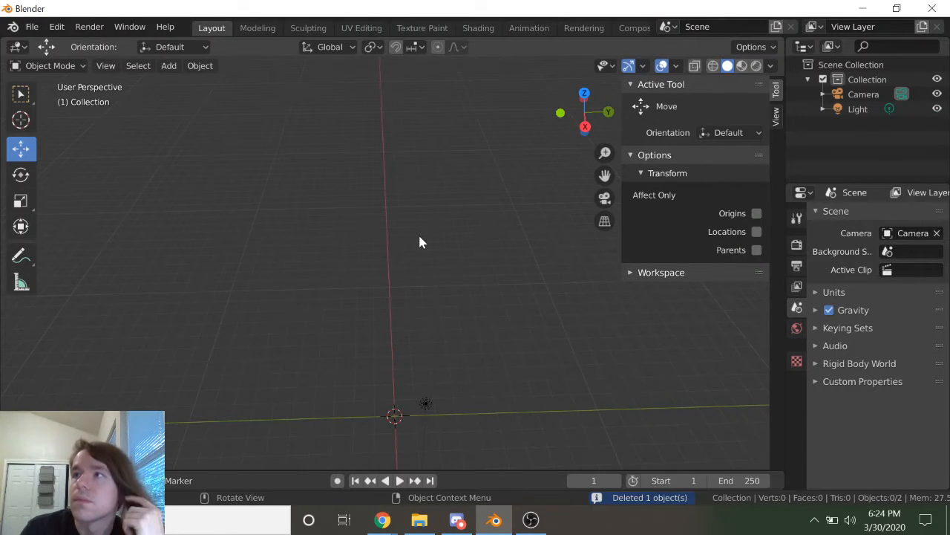
Step: Switch to the Chrome window with the streetlamp image search and go back to the start of its results
mouse_move(459, 522)
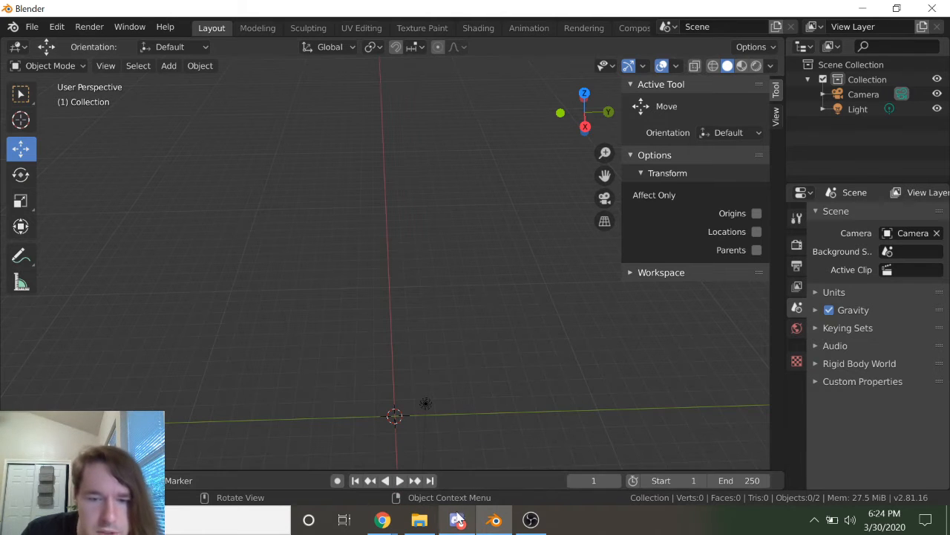
mouse_move(397, 522)
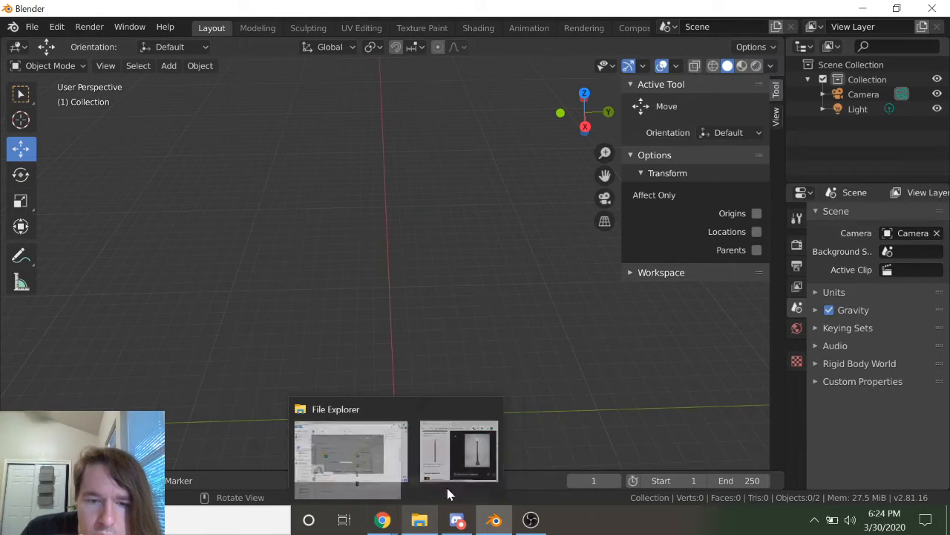
click(458, 466)
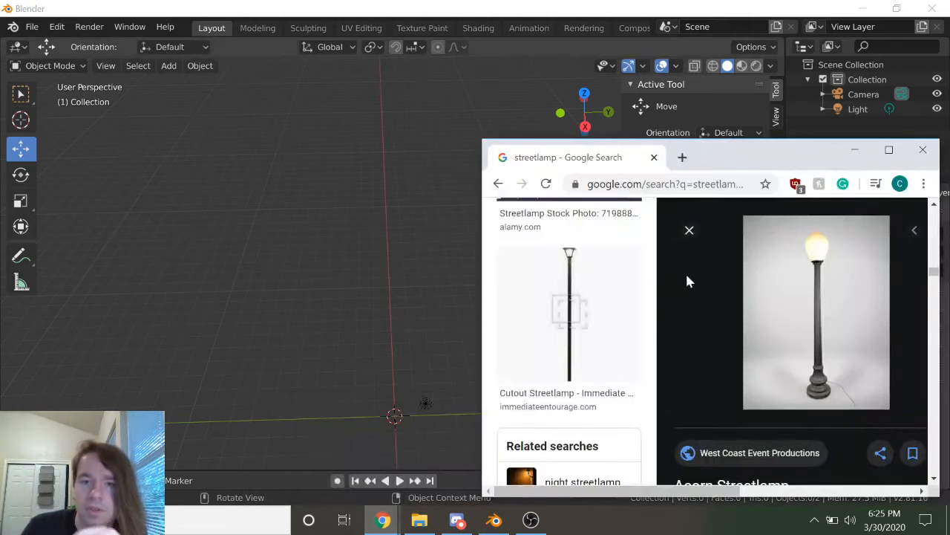
scroll(674, 270, up, 8)
scroll(639, 256, up, 10)
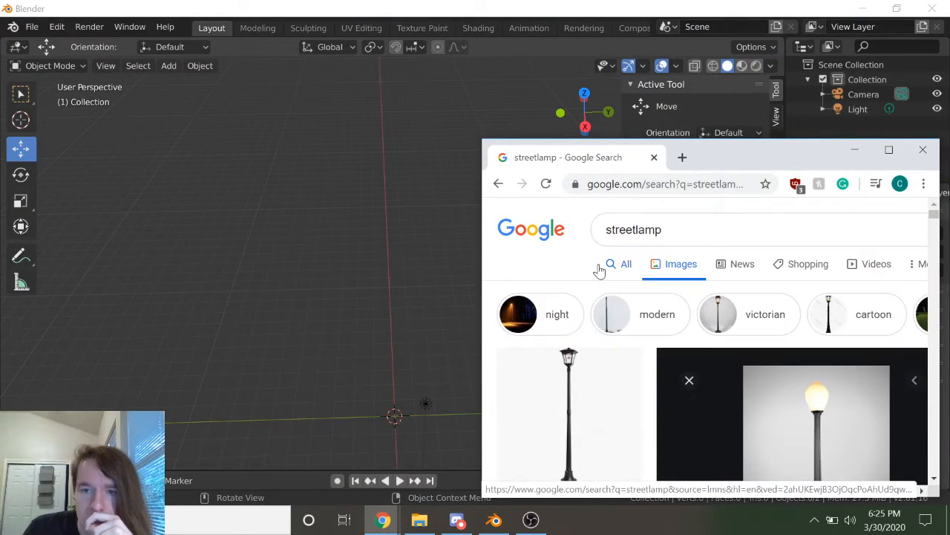
Step: Search Google Images for "guillotine" and open the VectorStock illustration of a wooden guillotine as a reference
drag(667, 230, 526, 237)
text(guillati)
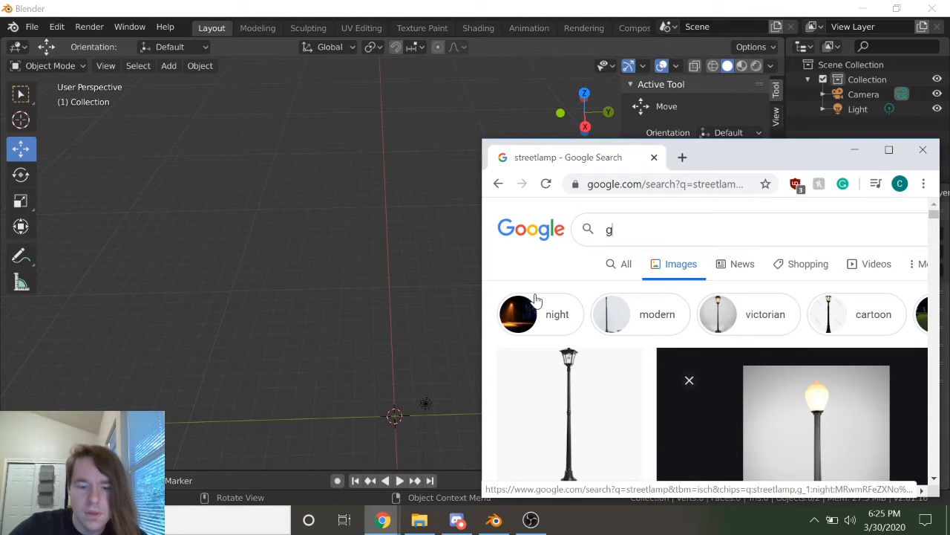
key(BackSpace)
key(BackSpace)
key(BackSpace)
text(otine)
key(Return)
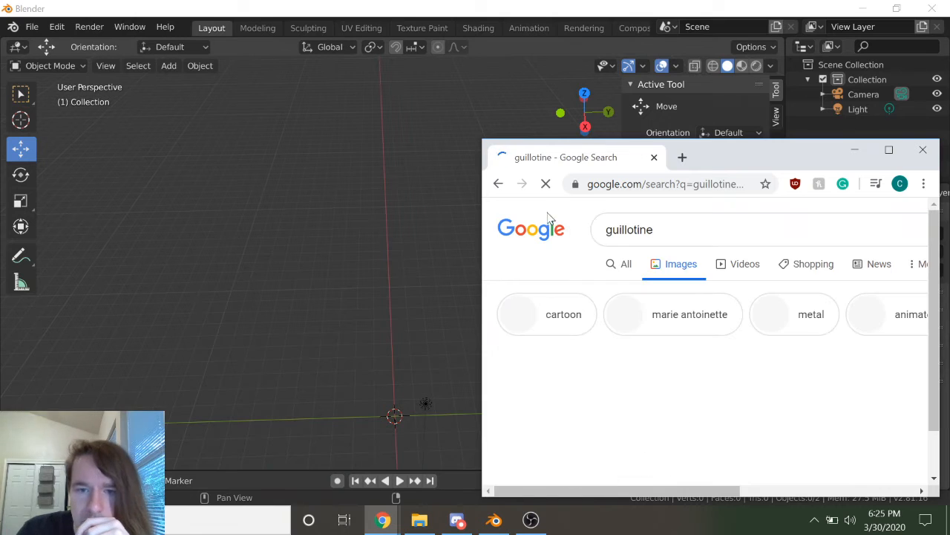
scroll(615, 272, down, 1)
scroll(757, 288, down, 2)
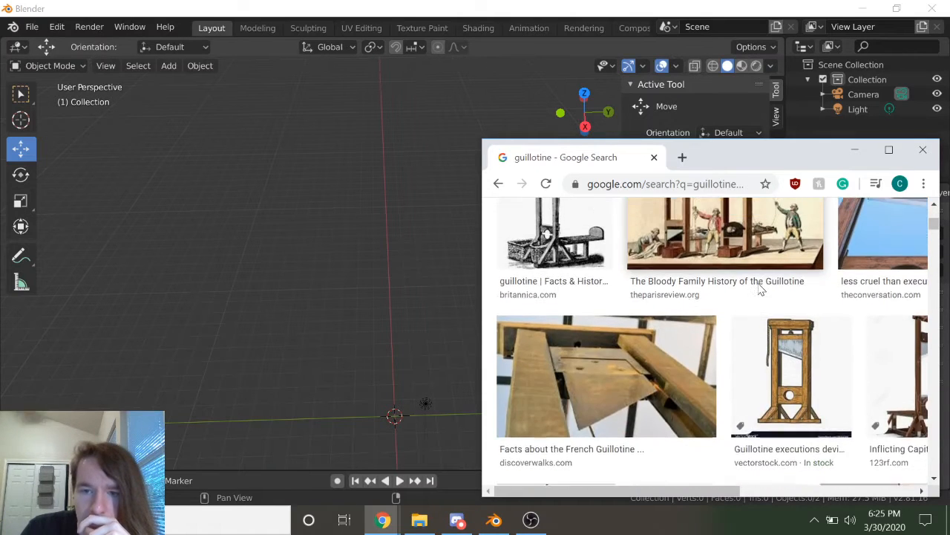
click(812, 378)
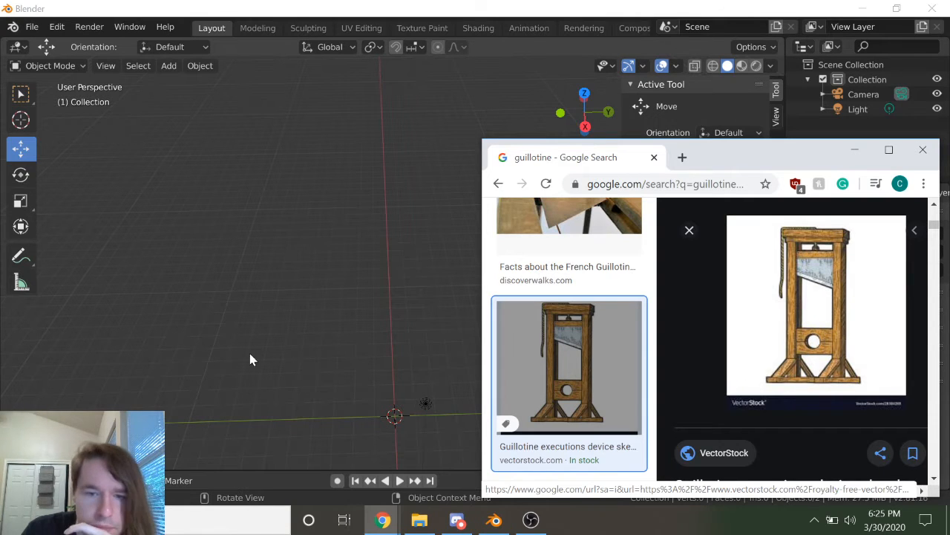
Step: Switch back to Blender and add a 2 m cube at the world origin
click(291, 359)
click(199, 67)
mouse_move(171, 68)
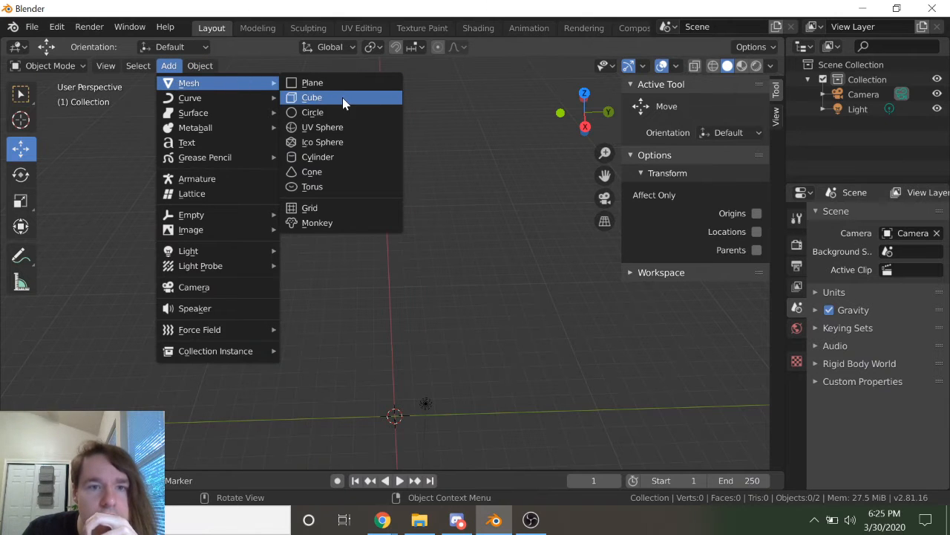
click(339, 99)
middle_drag(486, 305, 517, 259)
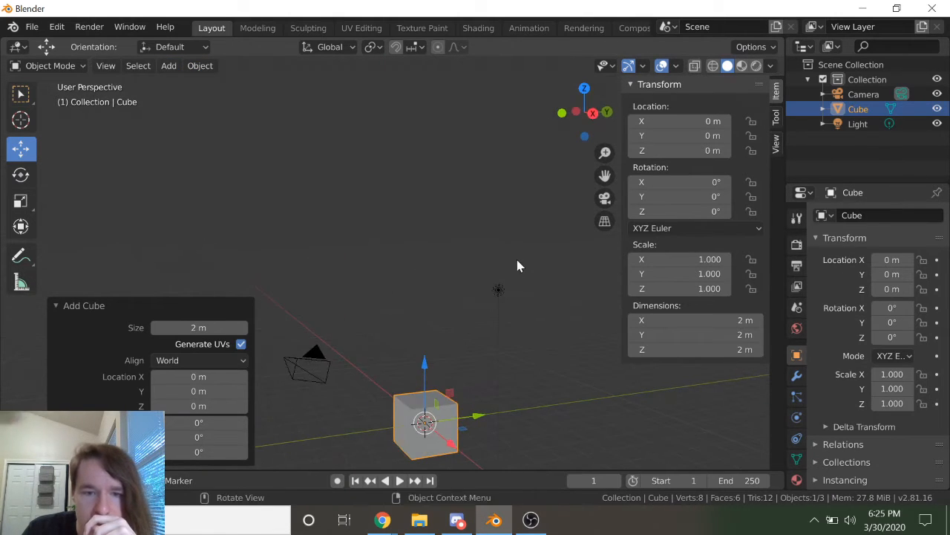
Step: Set the cube's Z dimension to 1 m
click(714, 320)
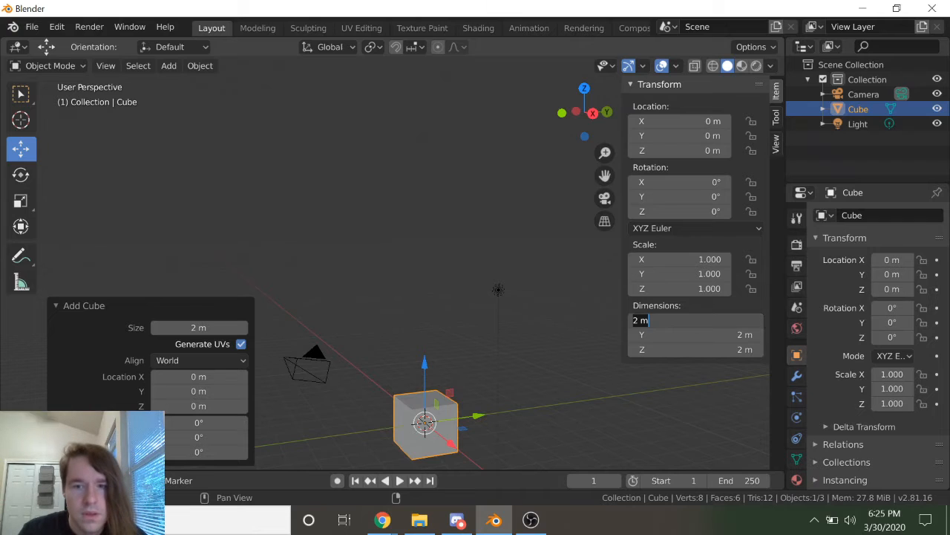
key(Tab)
key(Tab)
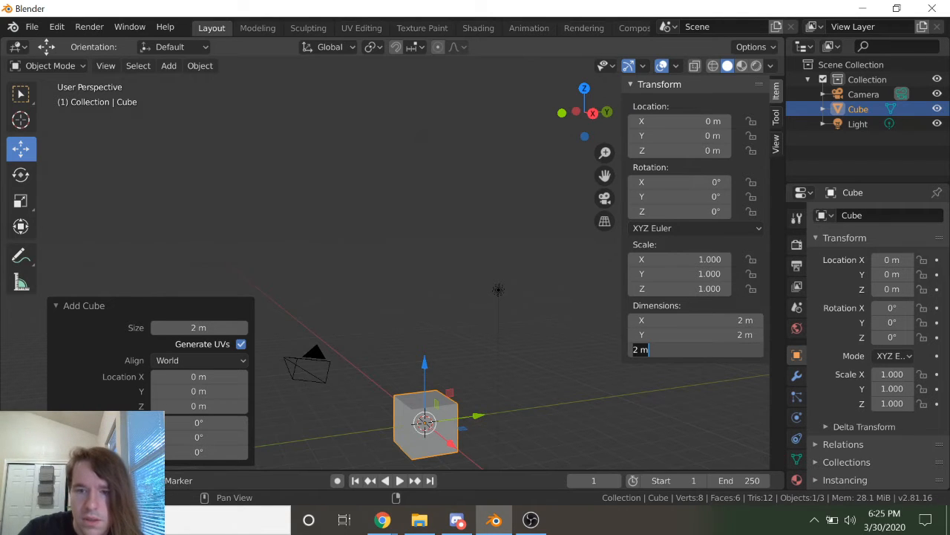
text(1)
key(Return)
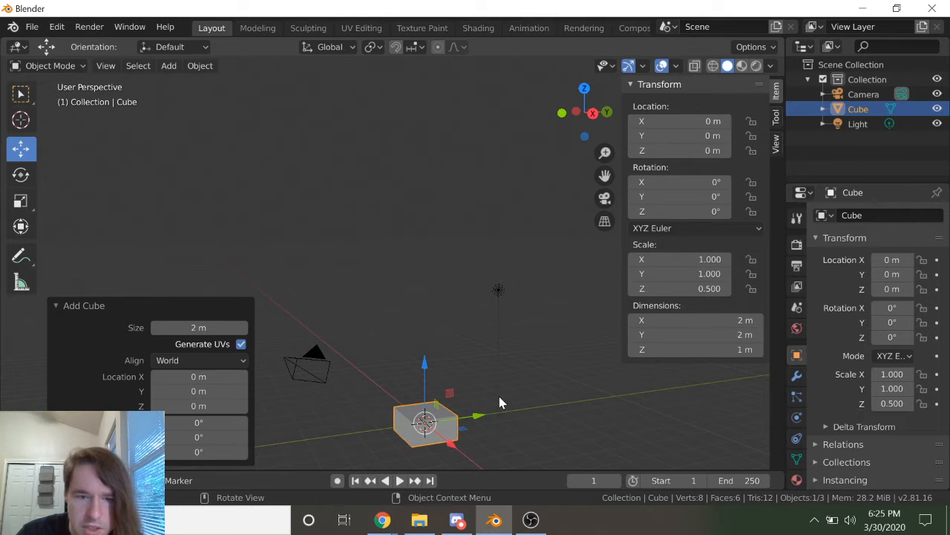
Step: Switch to the Chrome guillotine search to examine the proportions of the reference images, and return to Blender
mouse_move(383, 520)
click(456, 464)
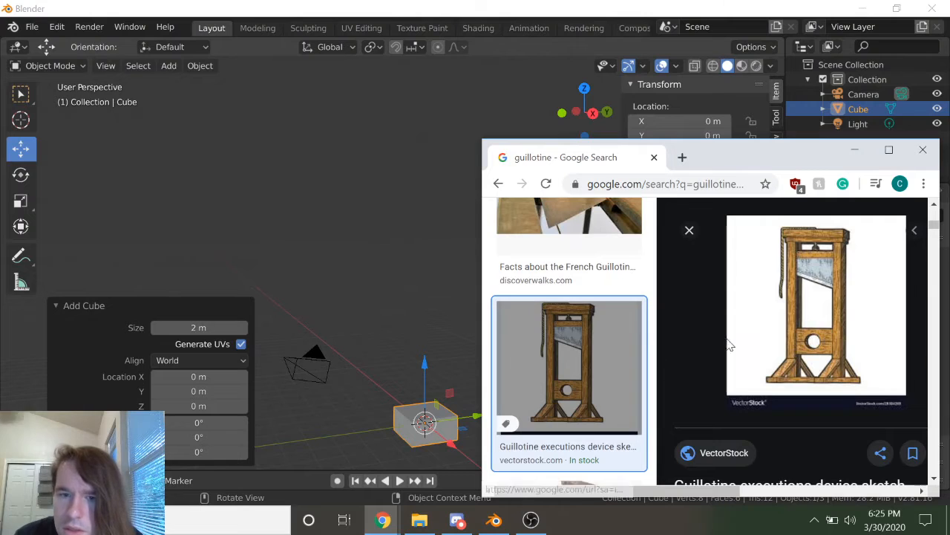
scroll(760, 318, up, 4)
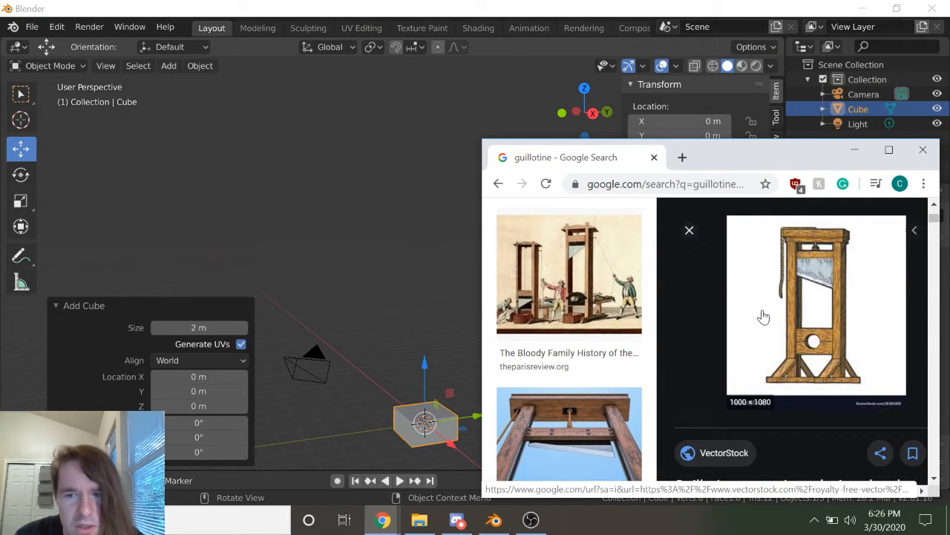
scroll(763, 317, down, 5)
click(340, 365)
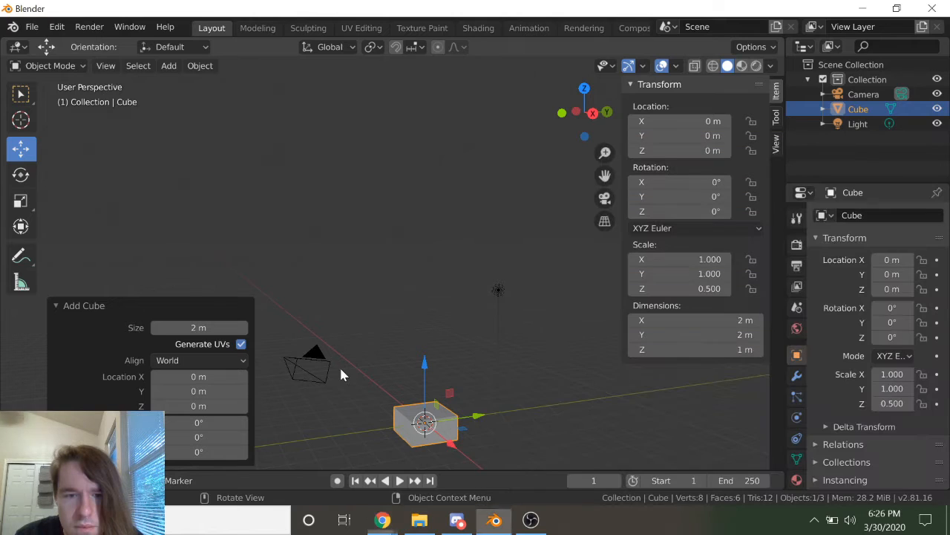
Step: Flatten the cube into a slab by setting its Z dimension to 0.5 m
click(425, 423)
click(683, 349)
key(BackSpace)
text(.2)
key(BackSpace)
text(5)
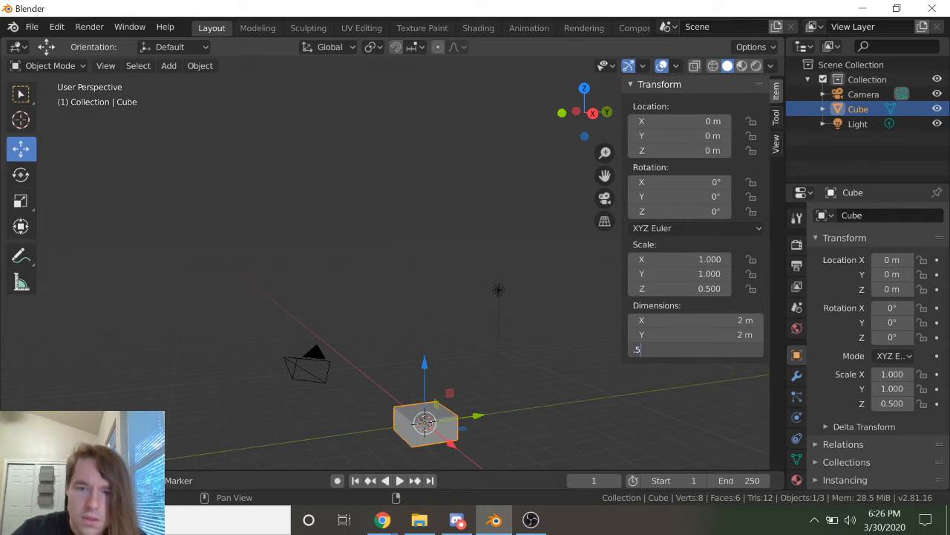
key(Return)
Step: Set the slab's X dimension to 5 m and its Y dimension to 4 m
click(694, 320)
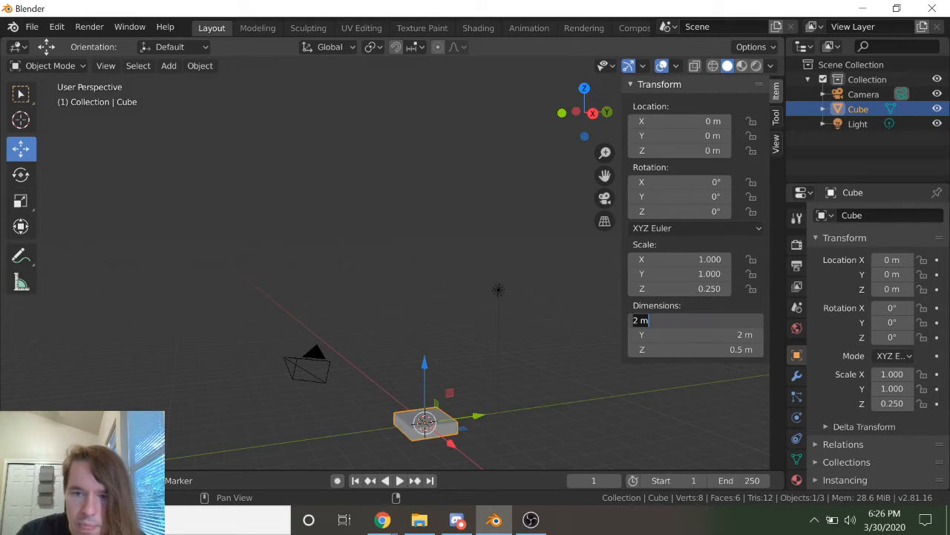
text(3)
key(Return)
click(713, 320)
text(5)
key(Return)
click(711, 334)
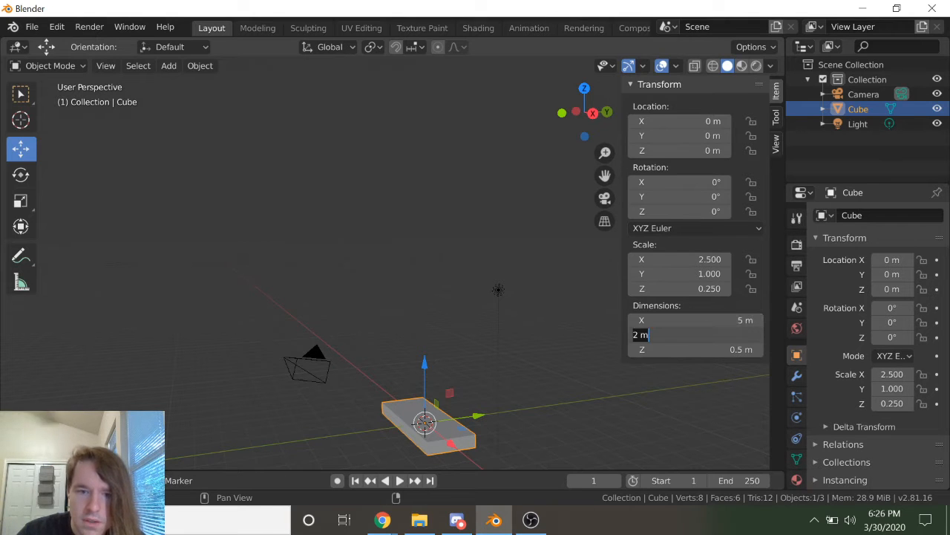
text(4)
key(Return)
Step: Add a second 2 m cube at the origin and raise it along Z to about 1.124 m above the slab
middle_drag(500, 353, 486, 310)
scroll(443, 266, up, 5)
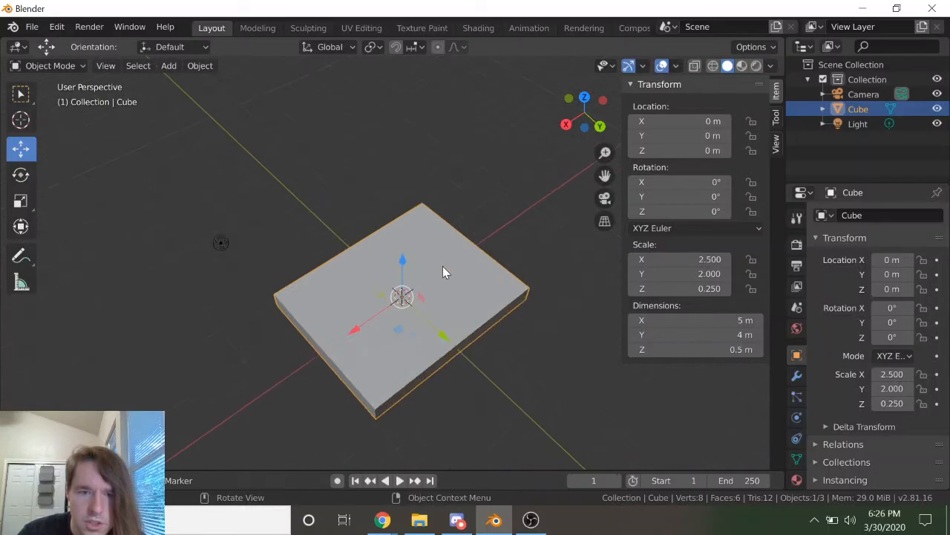
middle_drag(501, 392, 374, 83)
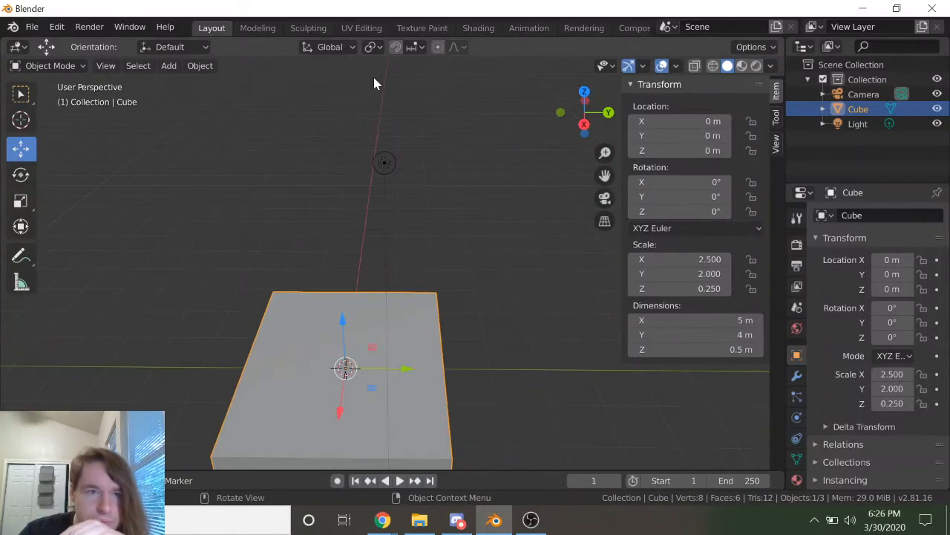
click(164, 66)
mouse_move(181, 77)
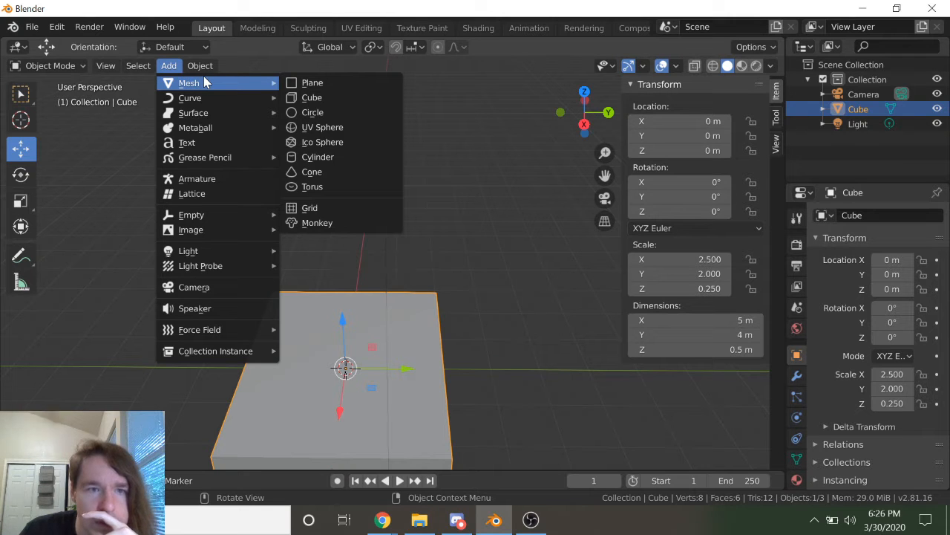
click(311, 97)
key(g)
key(z)
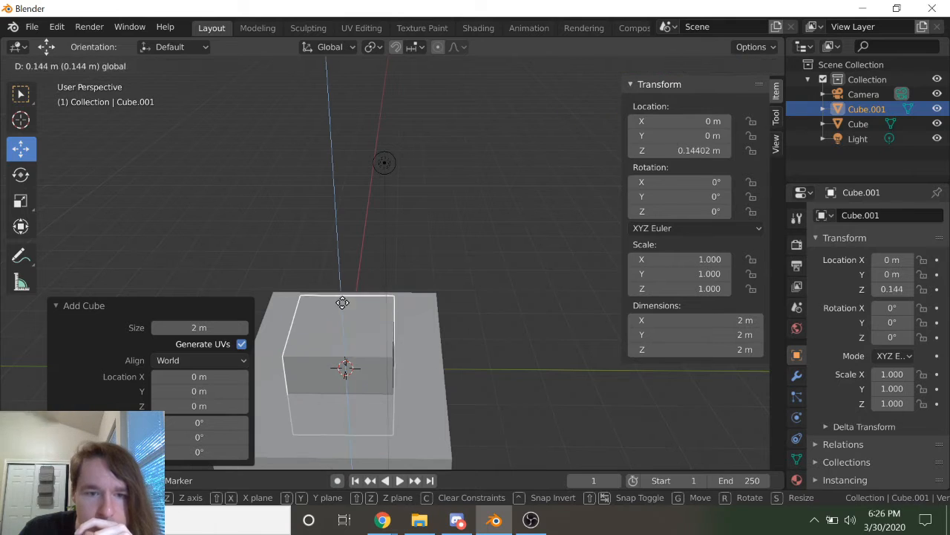
click(346, 272)
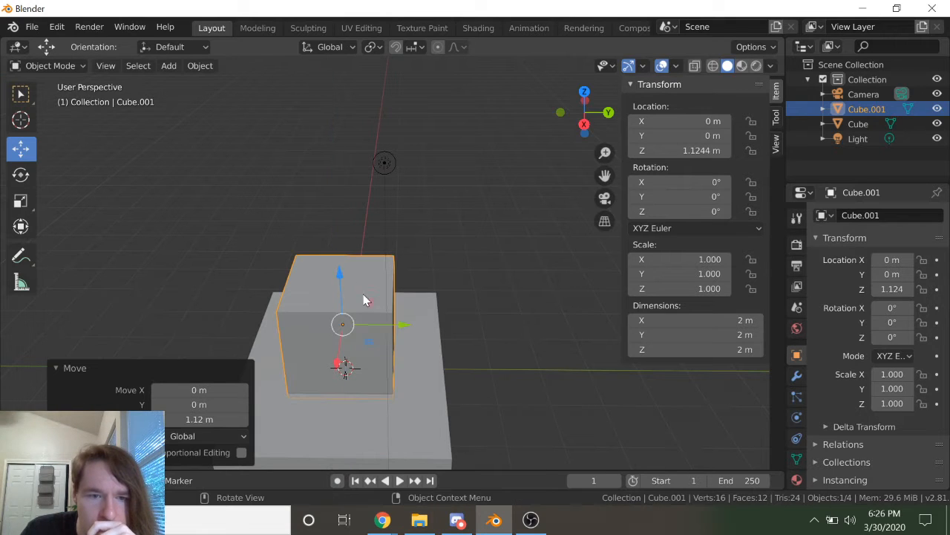
Step: Shrink the new cube to a scale of about 0.478 and move it to about Y -1.219 m, Z 0.644 m on the slab
key(s)
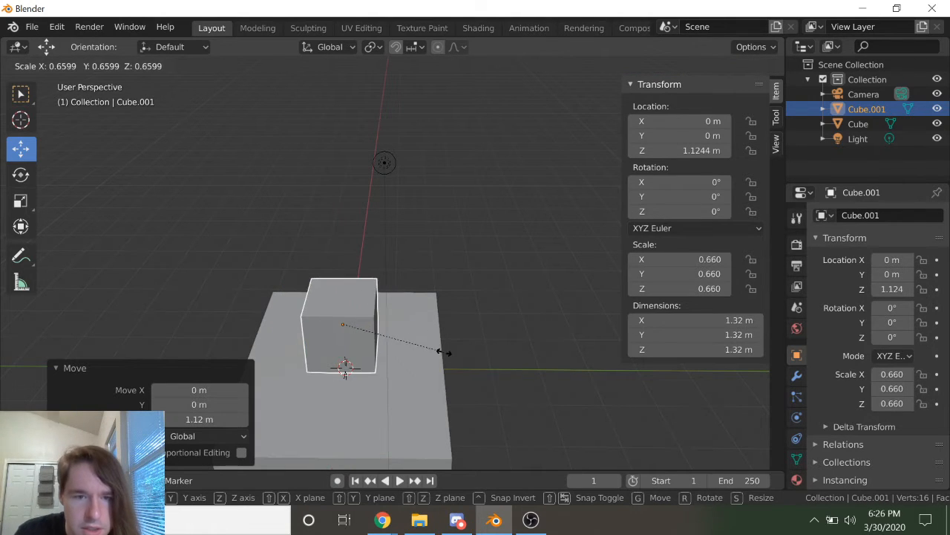
click(414, 346)
key(g)
key(z)
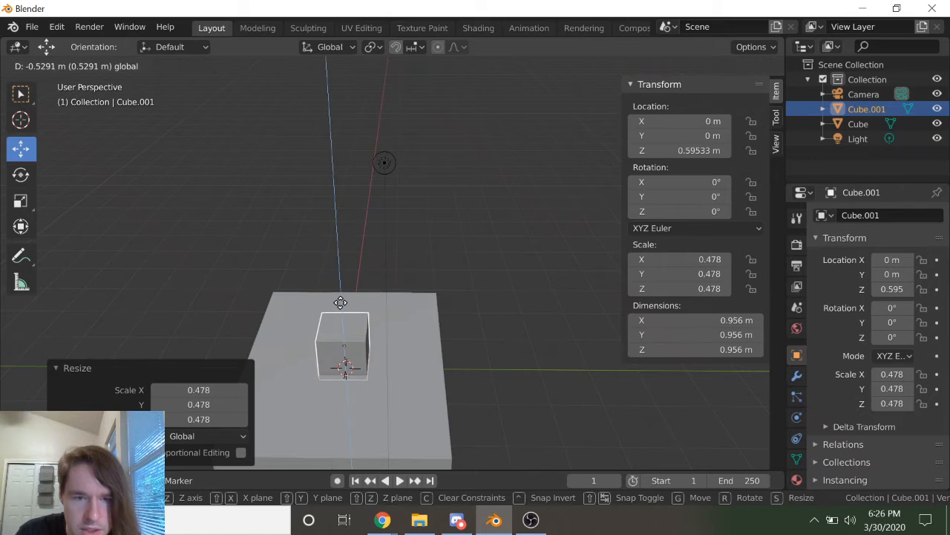
click(343, 300)
key(g)
key(y)
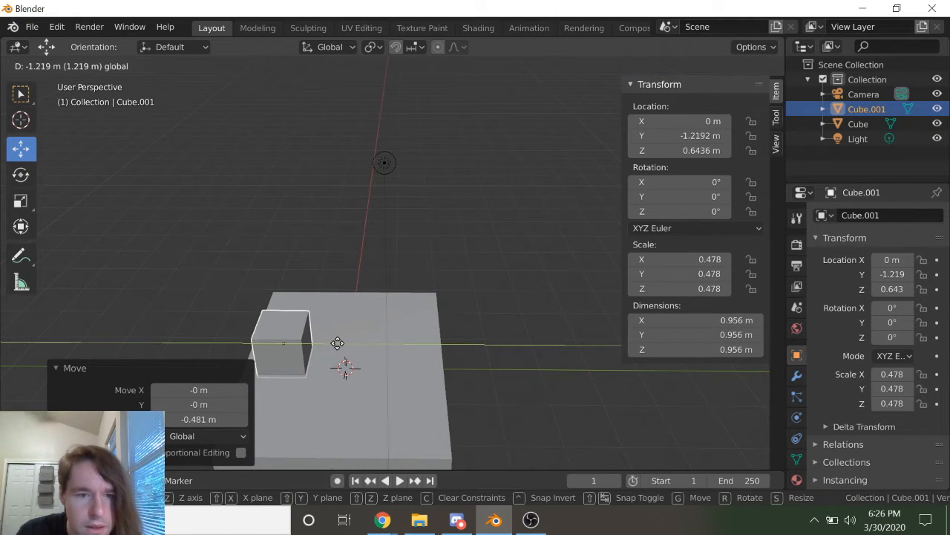
click(337, 342)
Step: Shrink the small cube further to a scale of about 0.364 and shift it to about Y -1.329 m, Z 0.557 m
key(s)
click(375, 356)
key(g)
key(z)
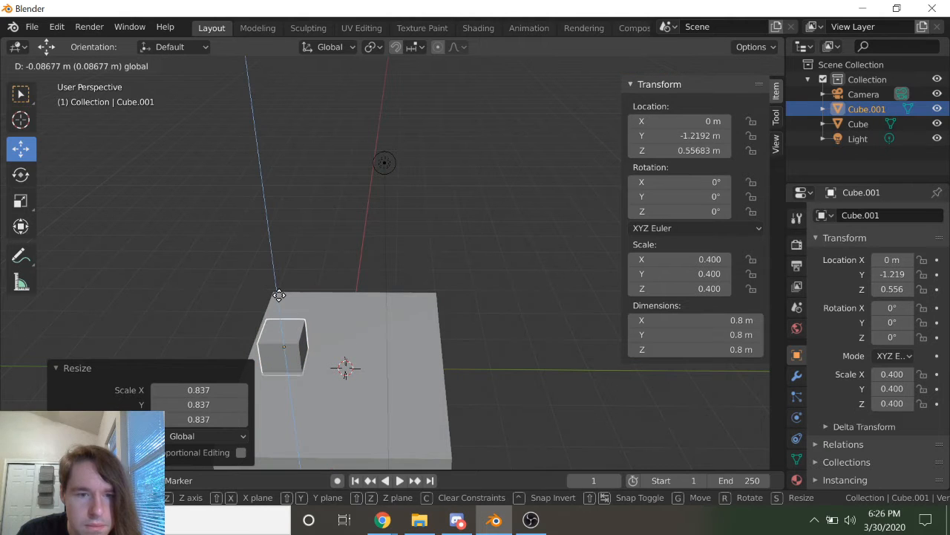
click(276, 299)
key(s)
click(410, 358)
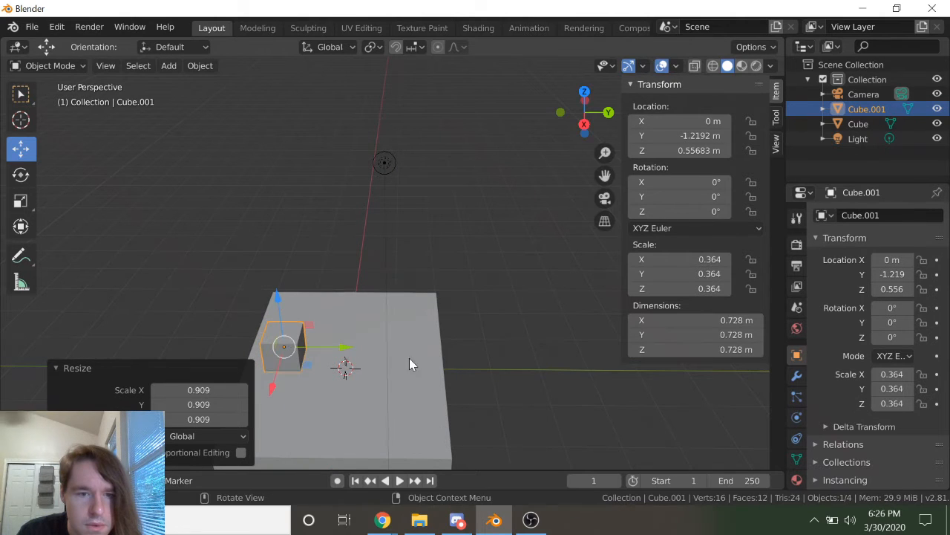
drag(335, 344, 327, 346)
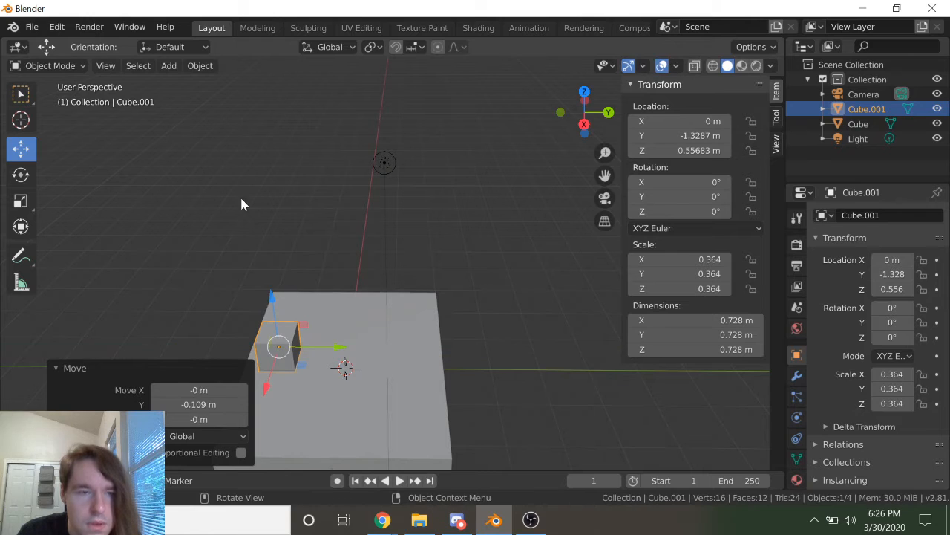
Step: In Edit Mode, raise the small cube's top face about 4.62 m along Z to form an upright post
key(Tab)
click(127, 65)
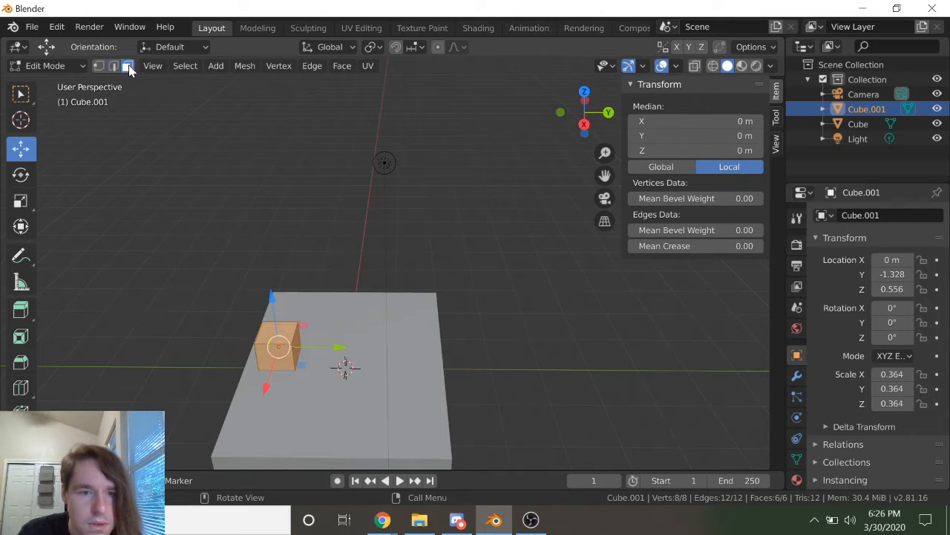
click(288, 323)
mouse_move(364, 317)
middle_down()
mouse_move(388, 306)
mouse_move(411, 335)
mouse_move(394, 349)
mouse_move(354, 327)
mouse_move(363, 328)
middle_up()
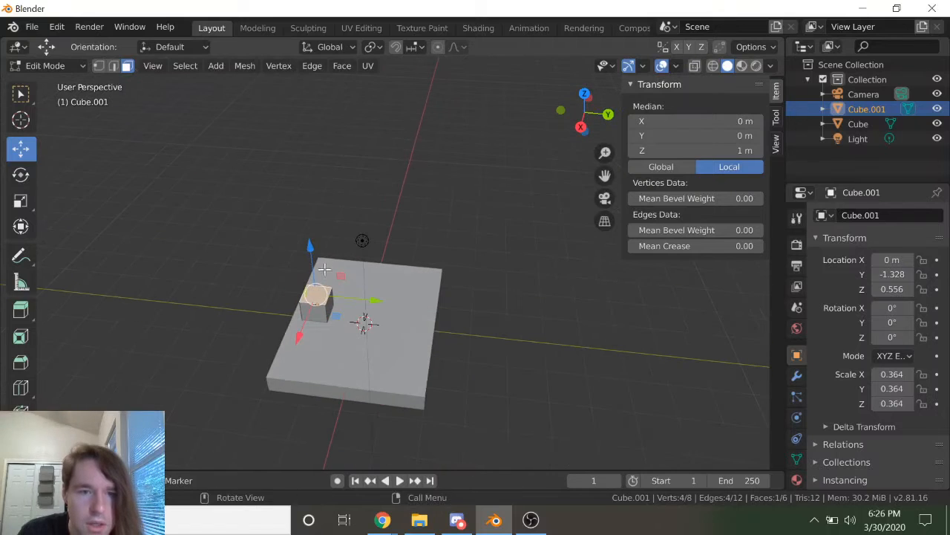
drag(312, 248, 314, 91)
Step: Switch to the Chrome guillotine reference to compare the height of its uprights, and return to Blender
mouse_move(382, 520)
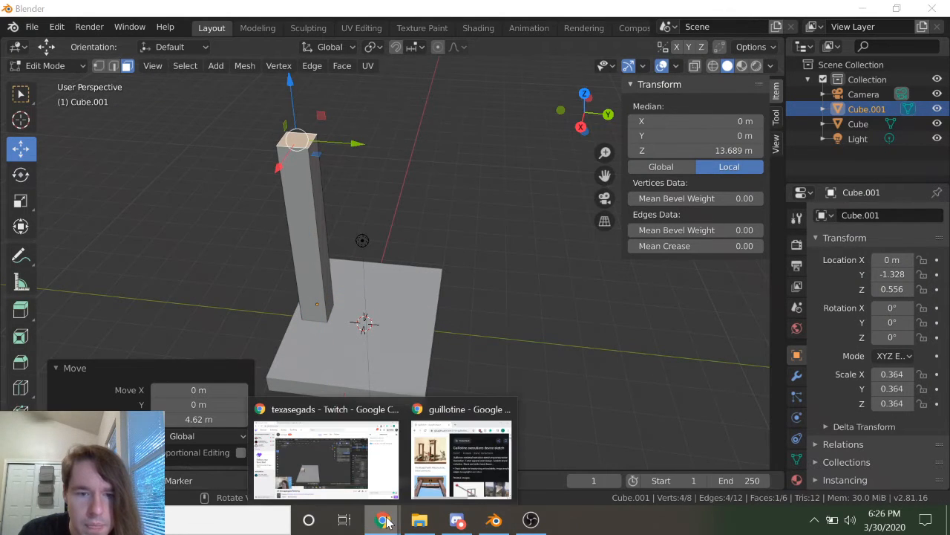
click(439, 467)
scroll(602, 385, down, 1)
scroll(601, 384, up, 2)
click(336, 427)
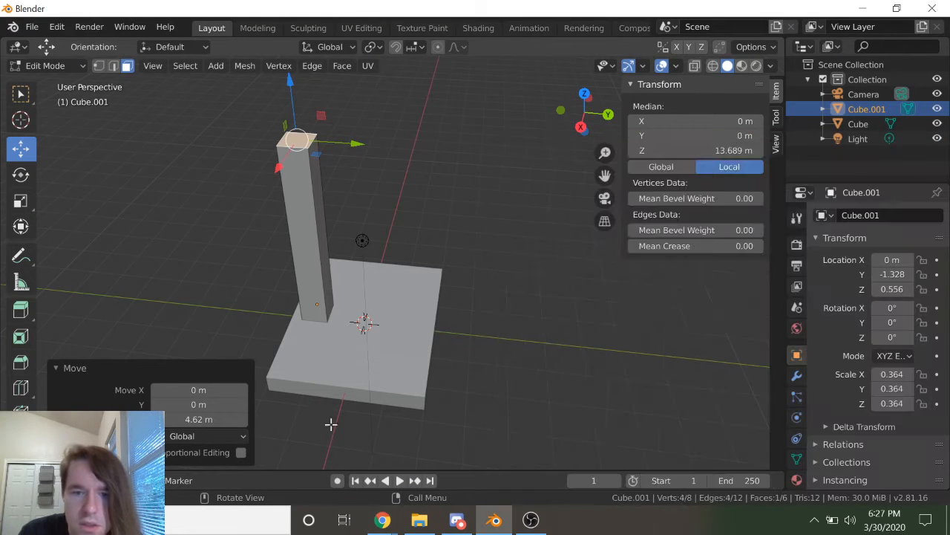
Step: Raise the post's top face about another 0.75 m along Z and return to Object Mode
click(331, 429)
click(294, 138)
drag(296, 95, 300, 65)
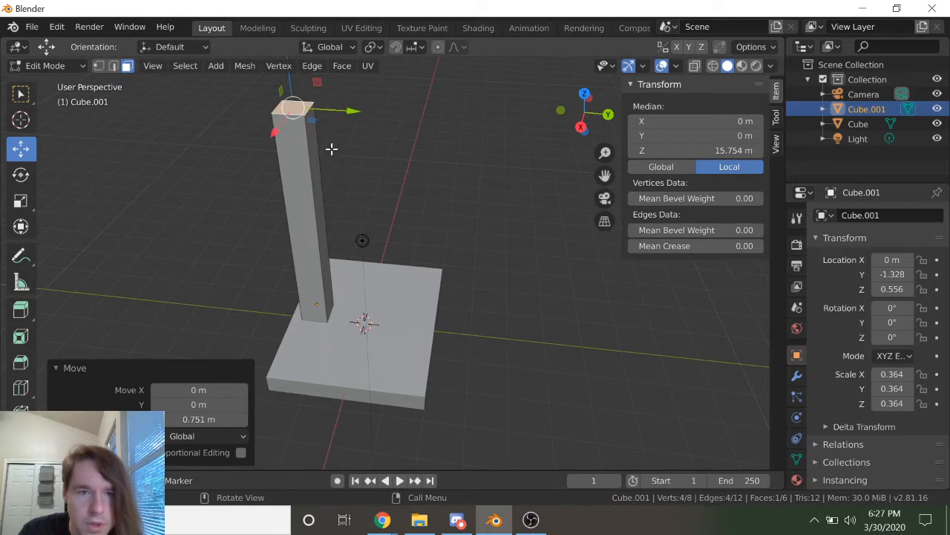
middle_drag(348, 182, 298, 191)
key(Tab)
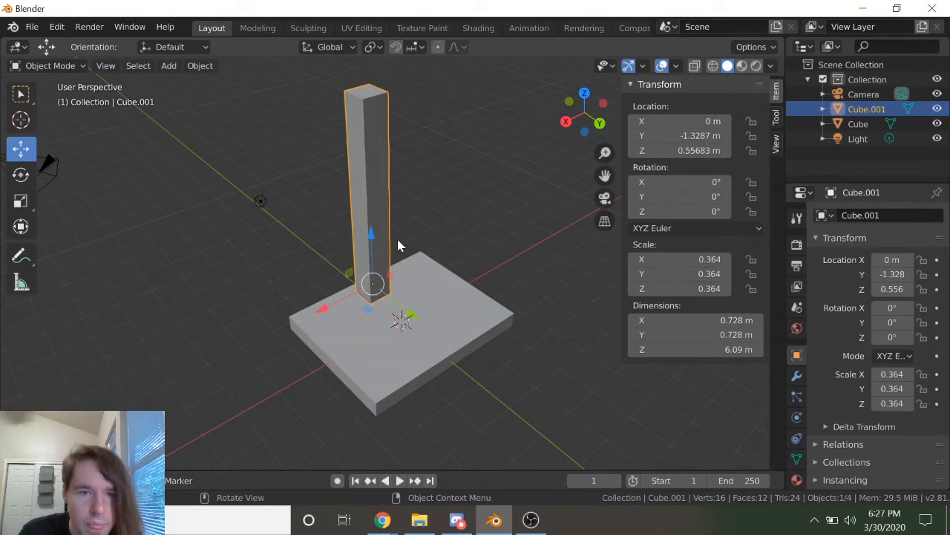
Step: Set the post's X dimension to 1 m and its Y dimension to 0.7 m
click(709, 320)
text(1)
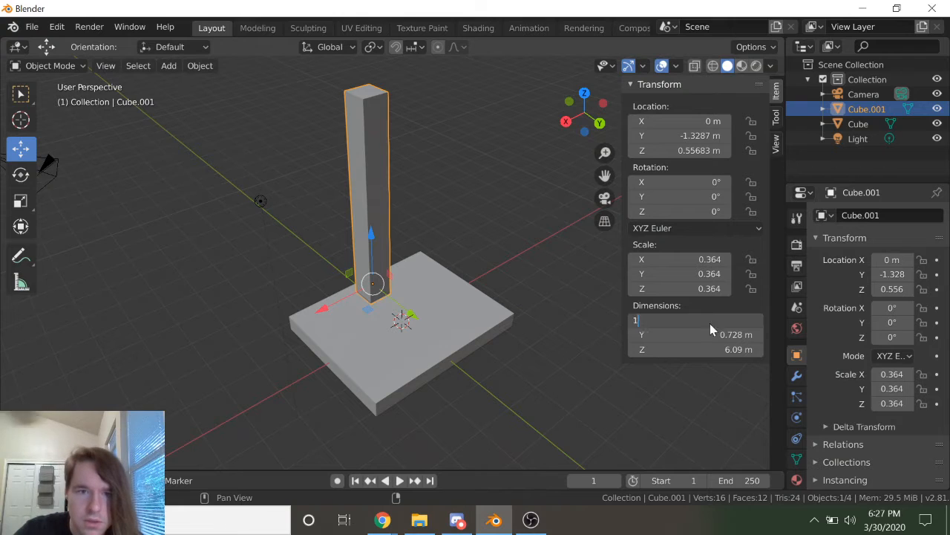
key(Return)
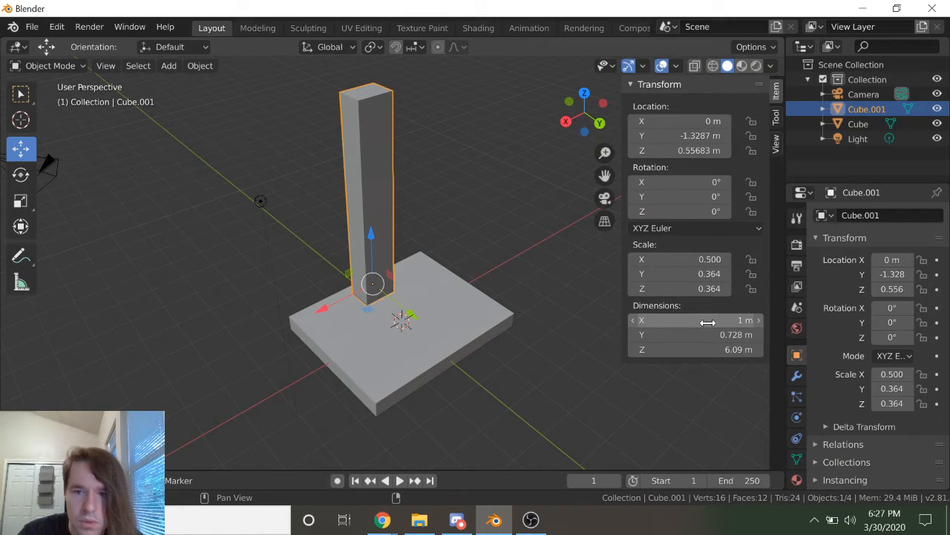
click(709, 335)
text(0.7)
key(Return)
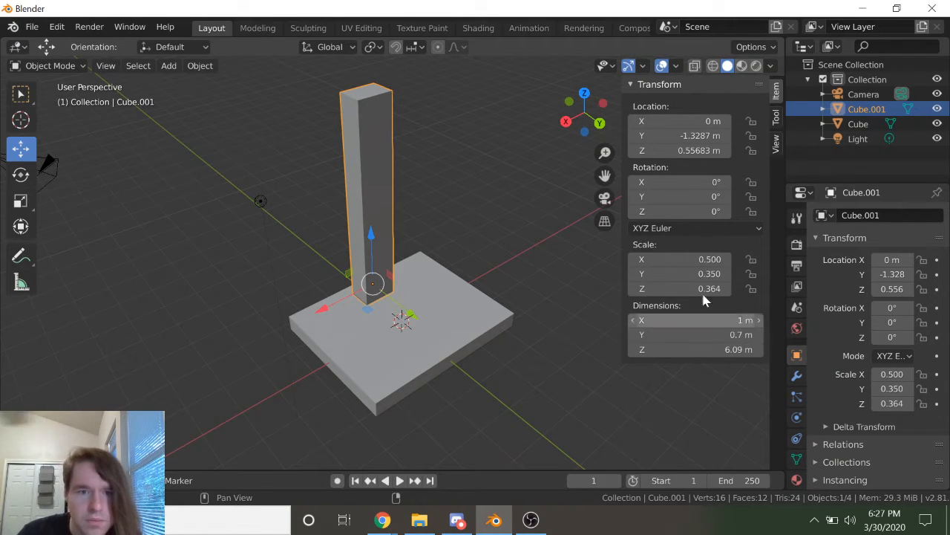
middle_drag(488, 364, 528, 386)
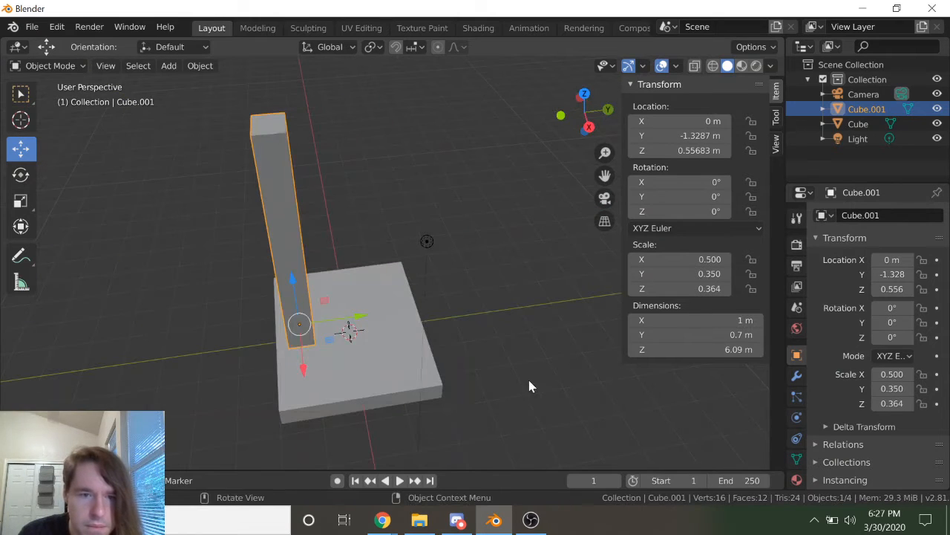
middle_drag(425, 256, 403, 292)
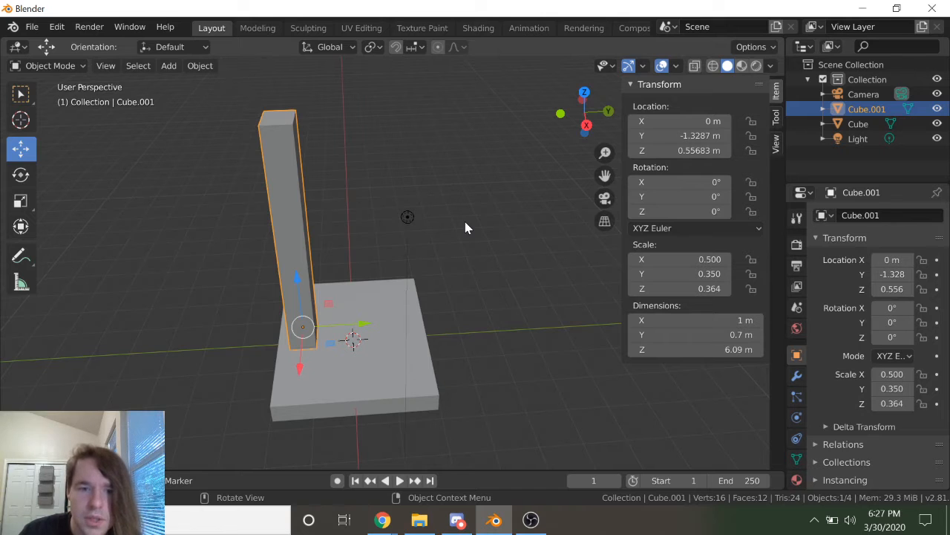
click(367, 383)
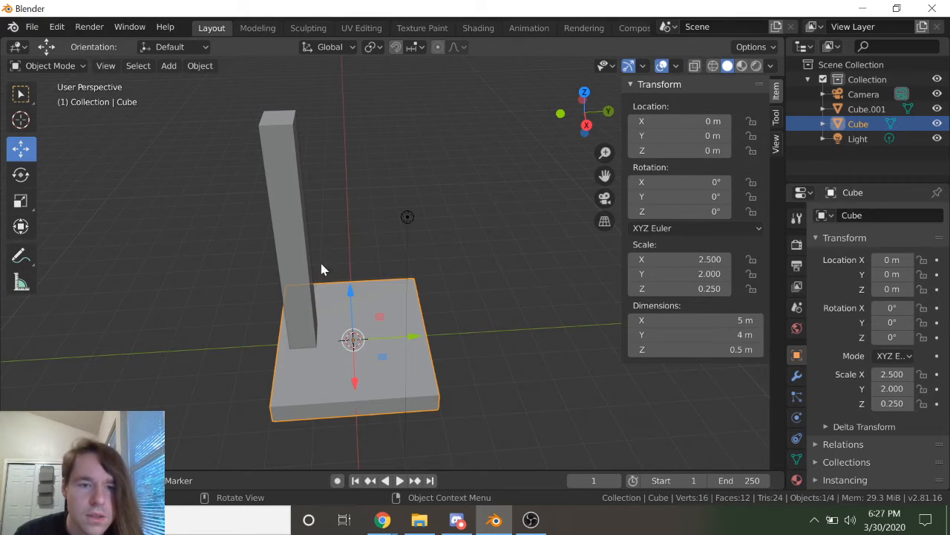
click(294, 239)
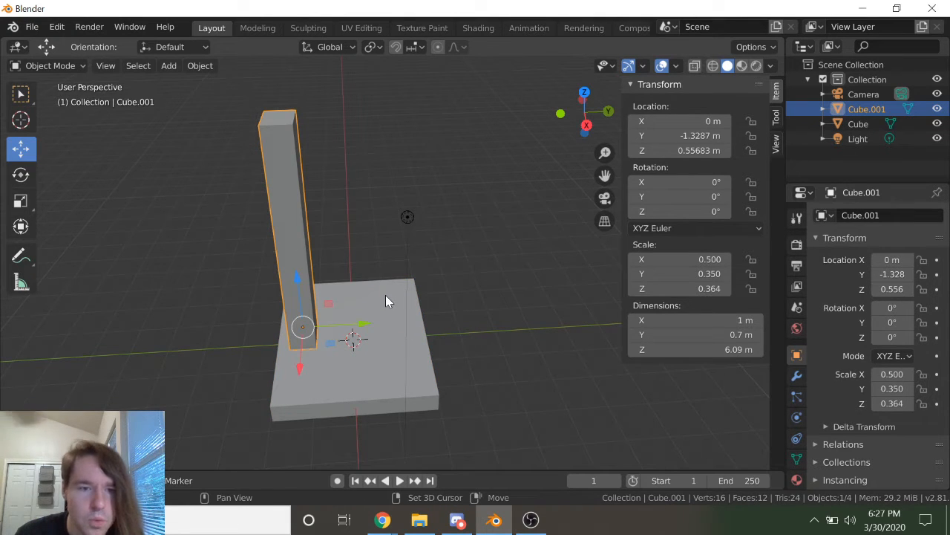
shift+right_click(353, 339)
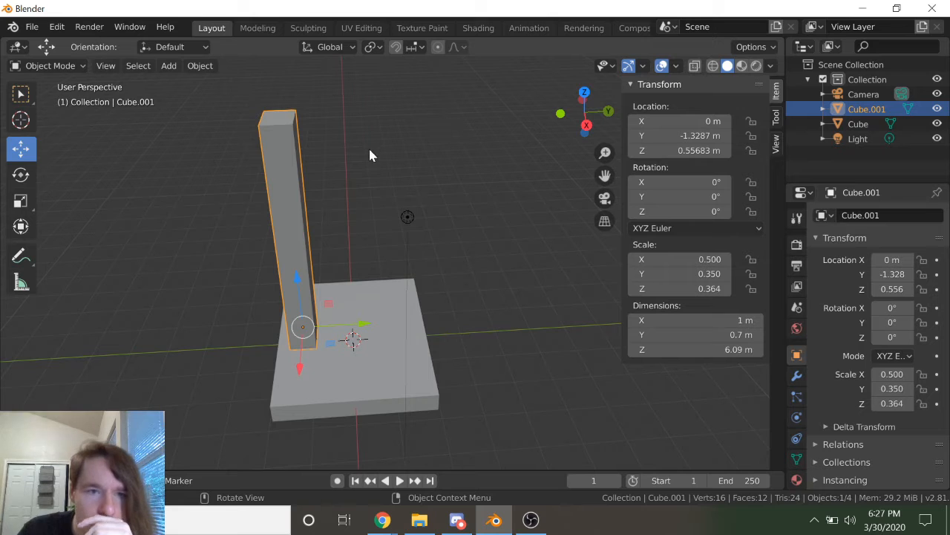
Step: Try Set Origin with Geometry to Origin on the post, and undo it
click(200, 66)
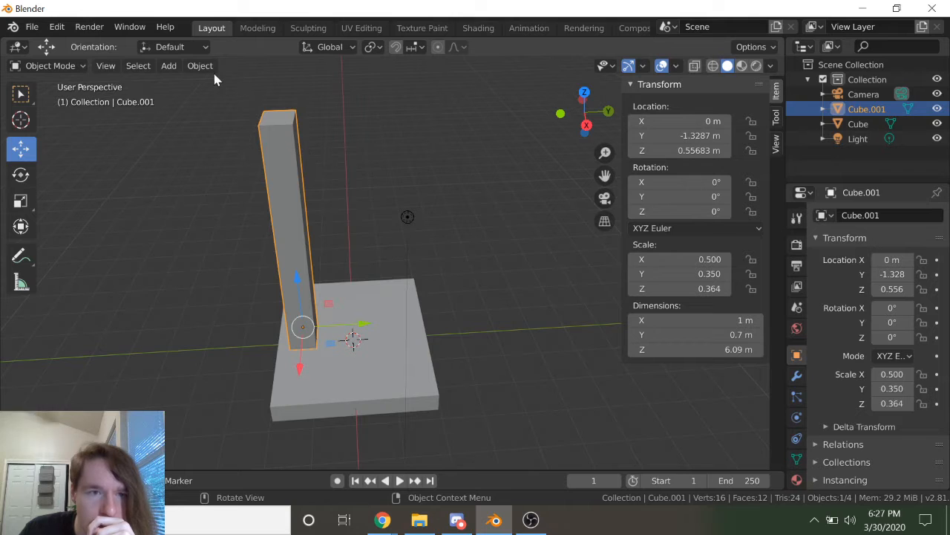
click(200, 66)
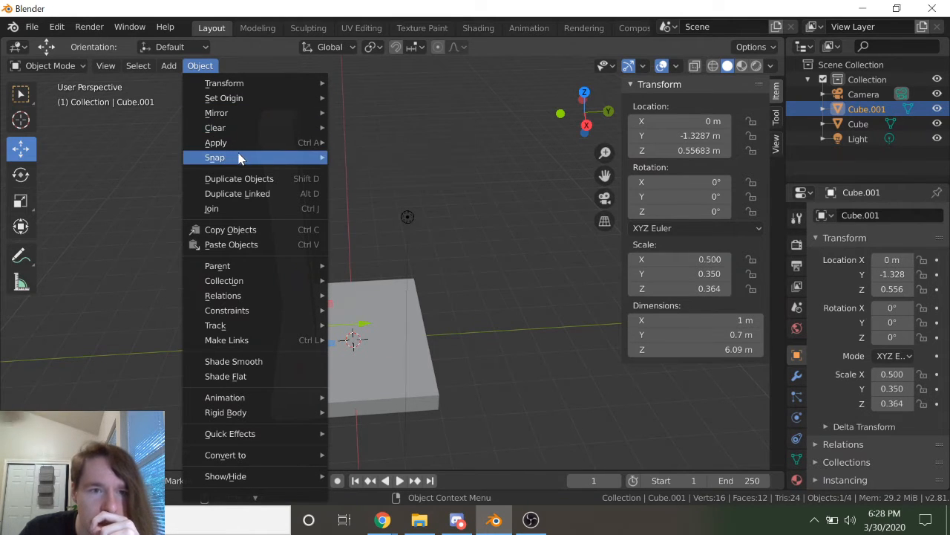
mouse_move(239, 159)
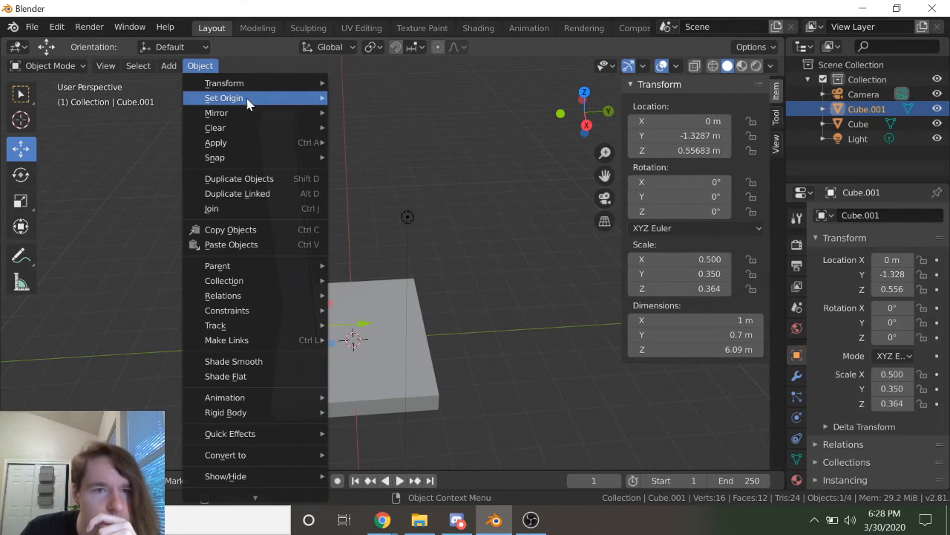
mouse_move(249, 97)
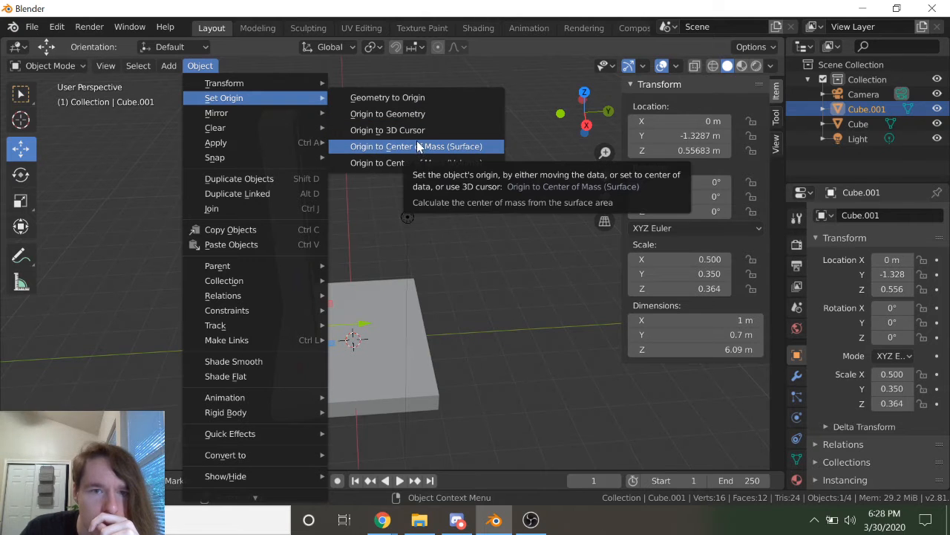
click(410, 97)
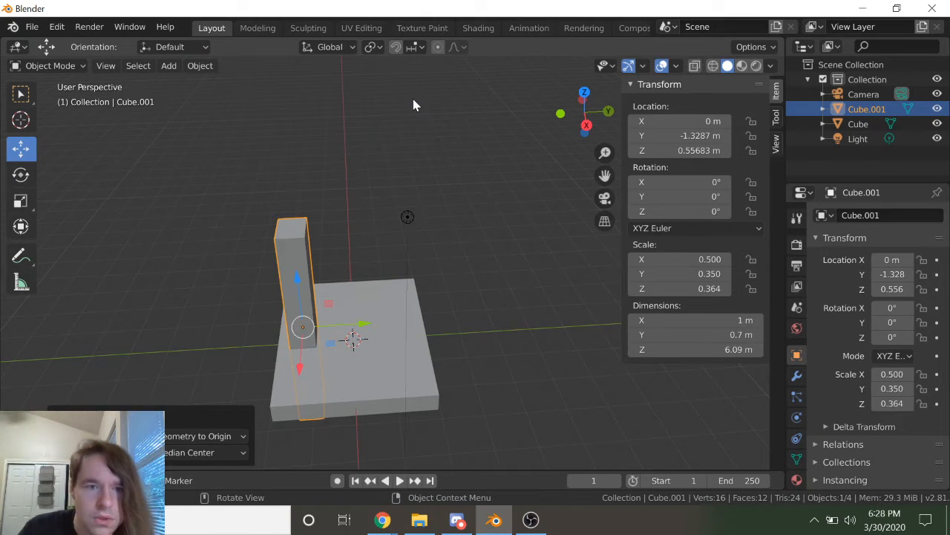
key(ctrl+z)
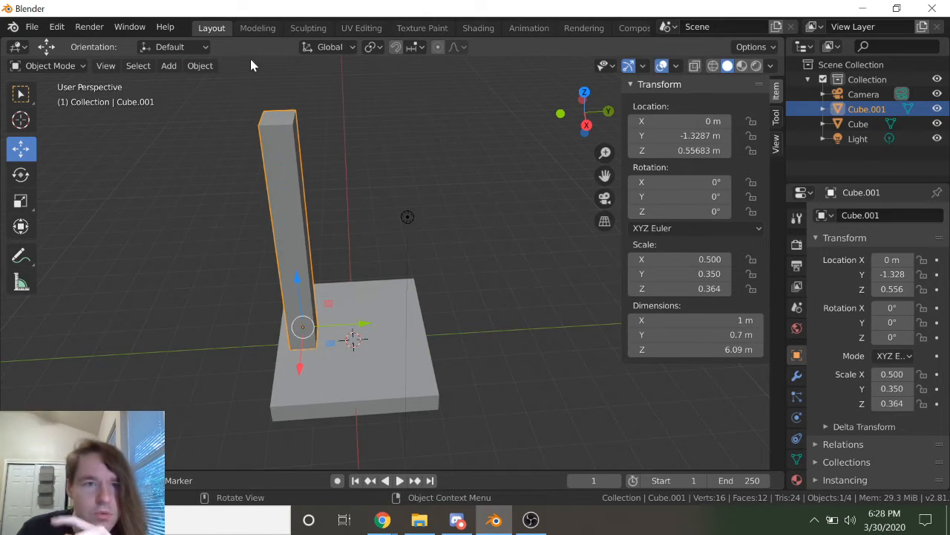
Step: Set the post's origin to the 3D cursor at the base's centre, and snap the cursor to the world origin
click(199, 66)
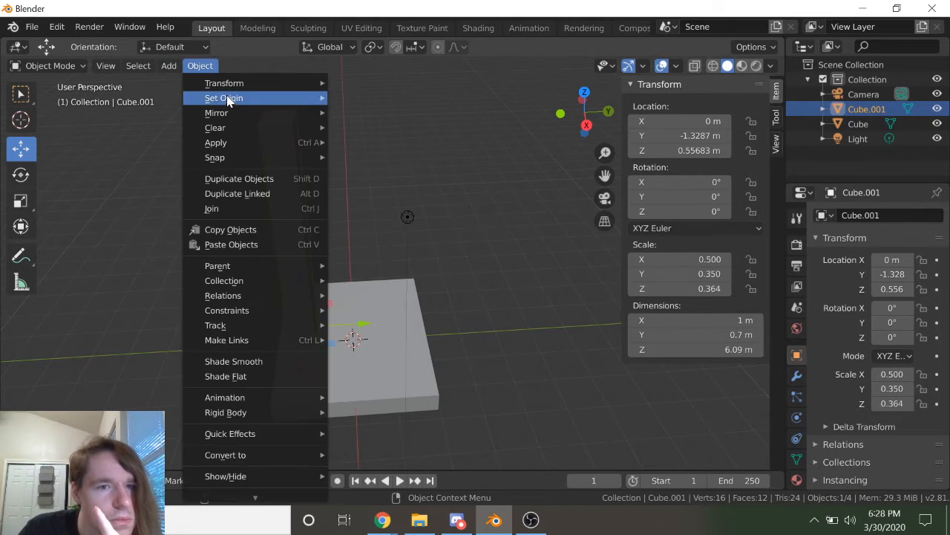
mouse_move(230, 99)
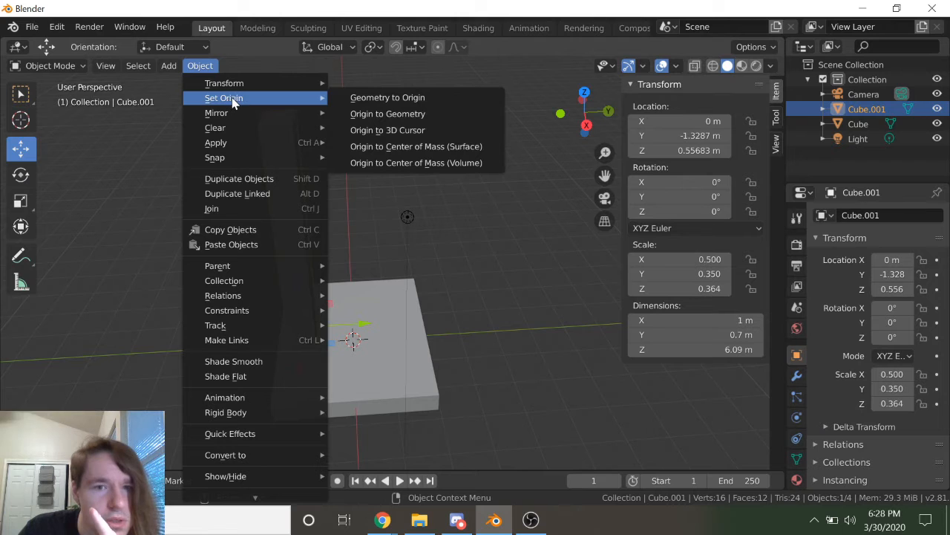
click(416, 136)
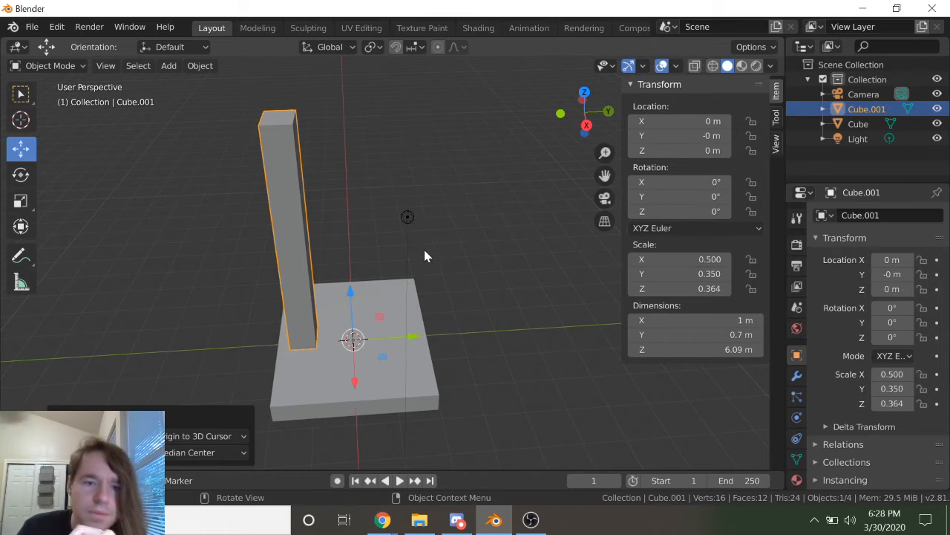
middle_drag(512, 265, 501, 282)
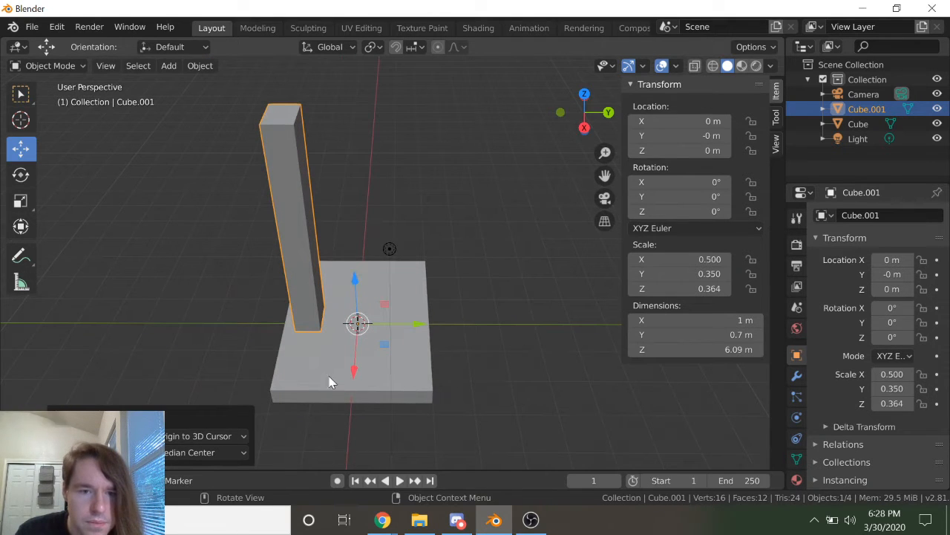
middle_drag(329, 262, 379, 273)
scroll(379, 273, up, 2)
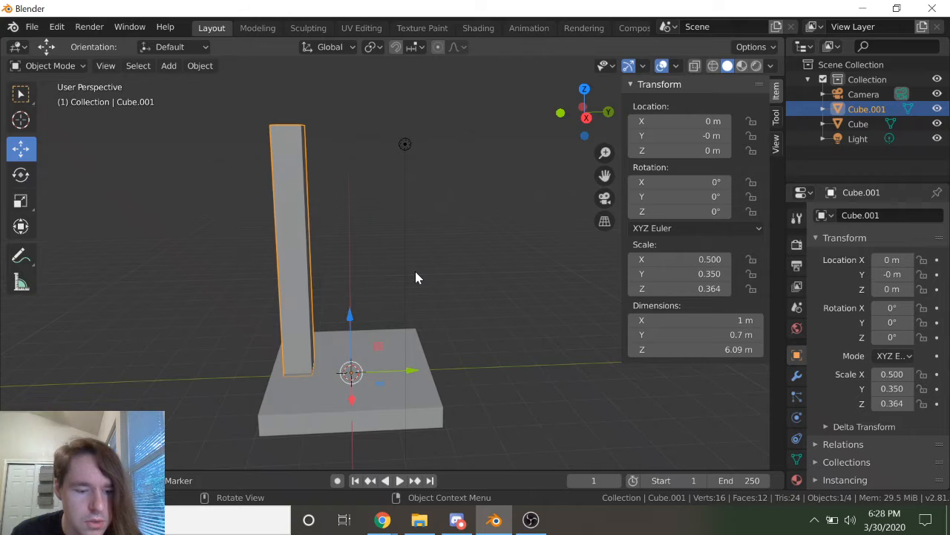
key(shift+s)
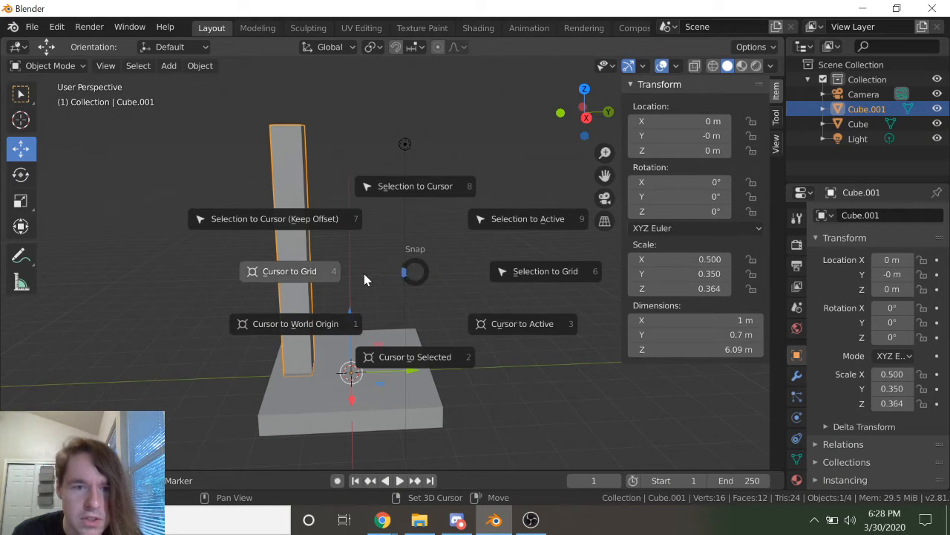
click(321, 327)
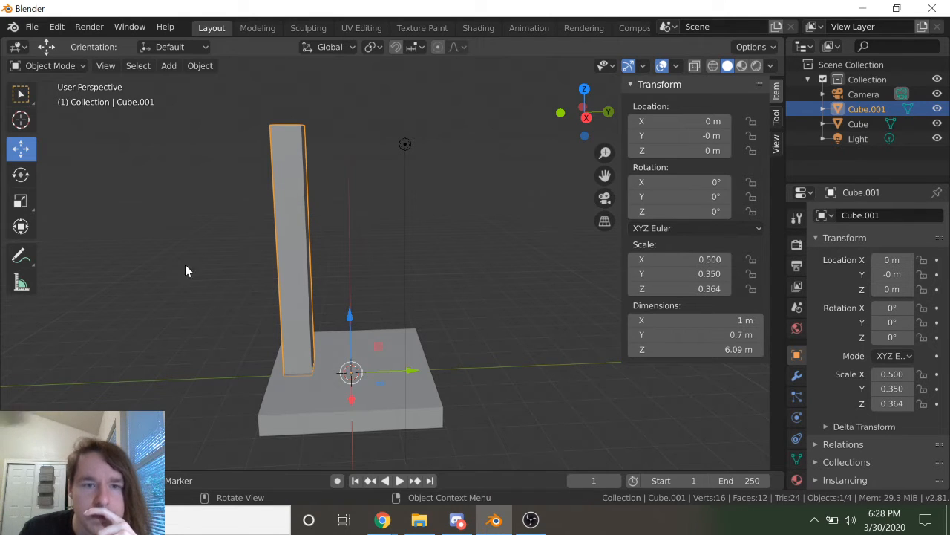
Step: Try raising the post about 1.37 m along Z, and undo the move
drag(349, 317, 357, 271)
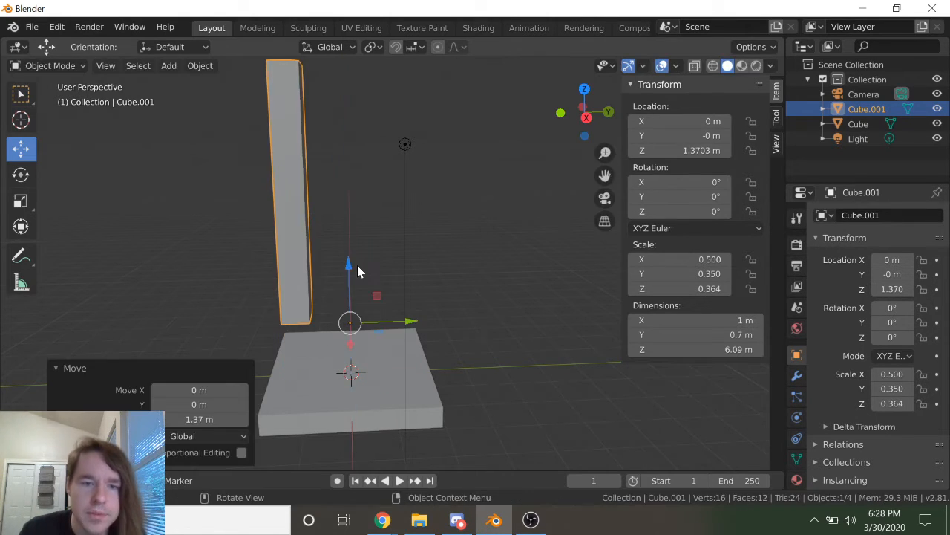
key(ctrl+z)
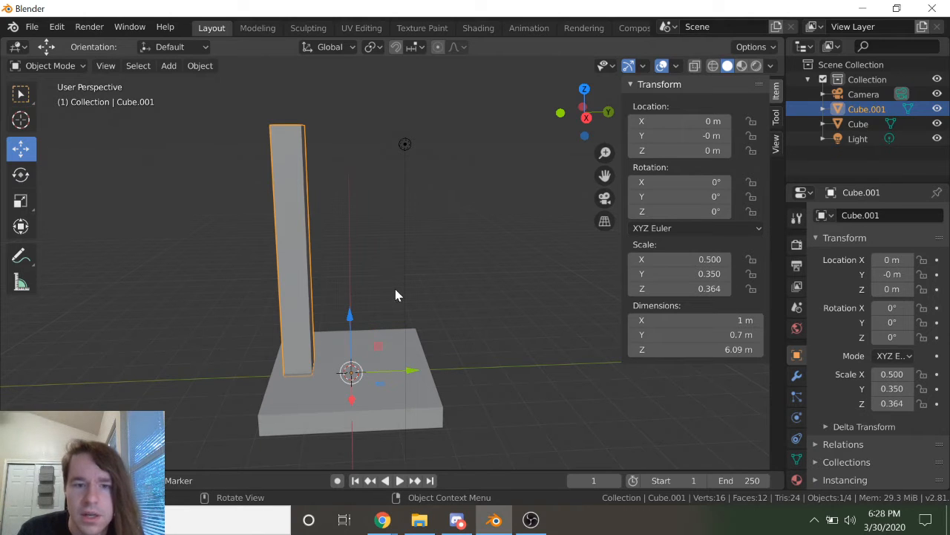
Step: Add a Mirror modifier to the post with only the Y axis enabled, producing a second upright across the base
click(797, 377)
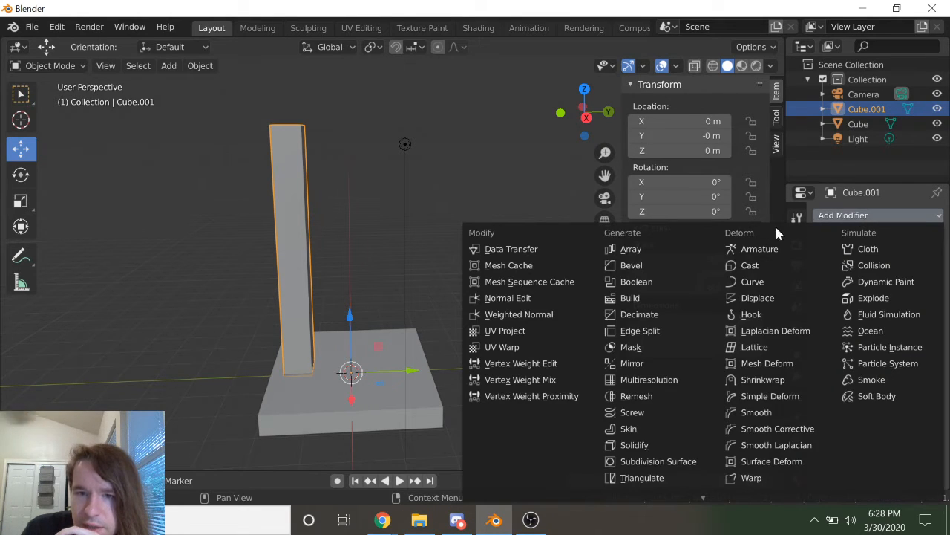
click(648, 363)
click(825, 313)
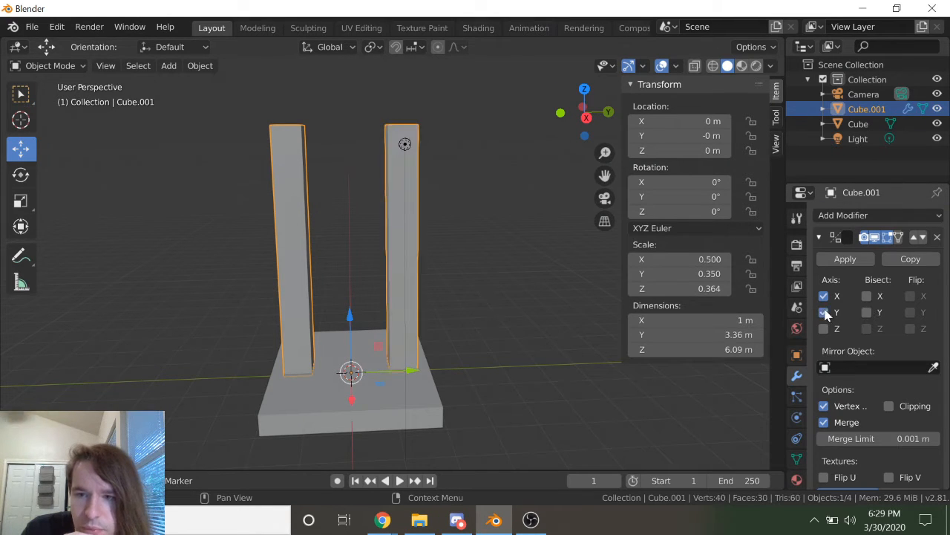
click(825, 297)
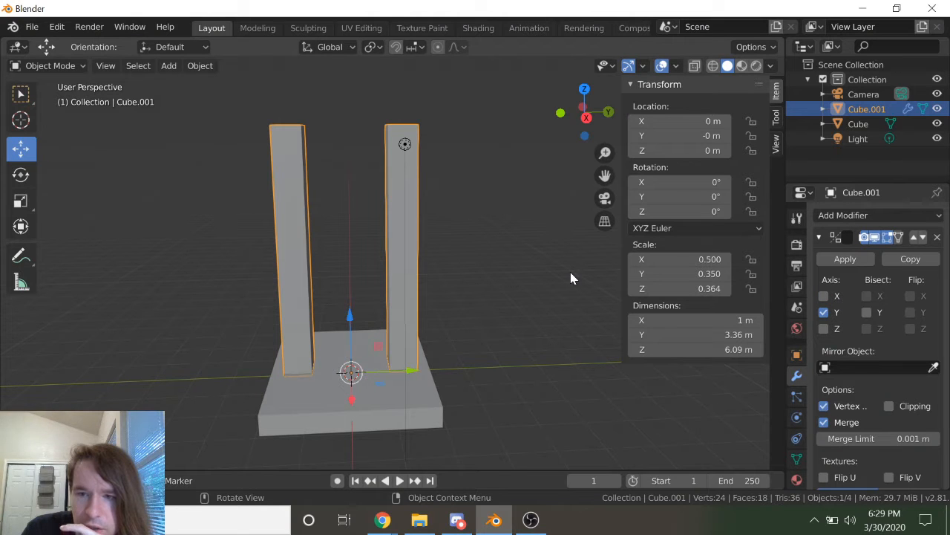
middle_drag(534, 192, 266, 114)
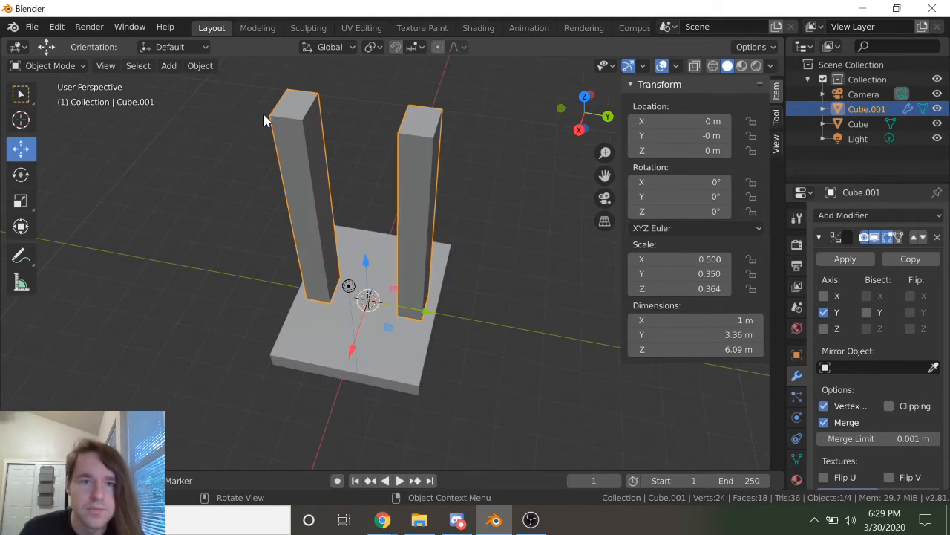
Step: In Edit Mode, move the original post's inner side face about -0.214 m along Y and return to Object Mode
key(Tab)
key(alt+a)
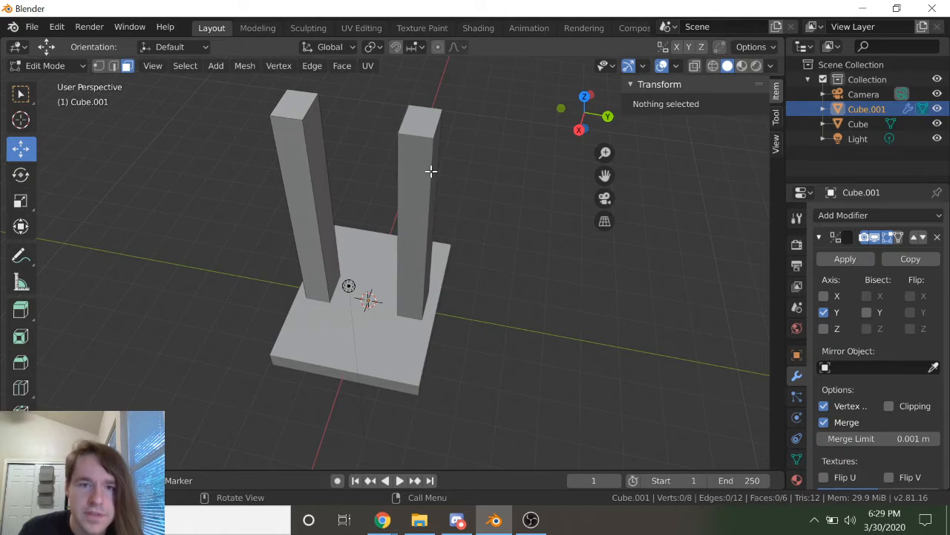
click(312, 148)
middle_drag(313, 148, 361, 197)
drag(386, 231, 377, 236)
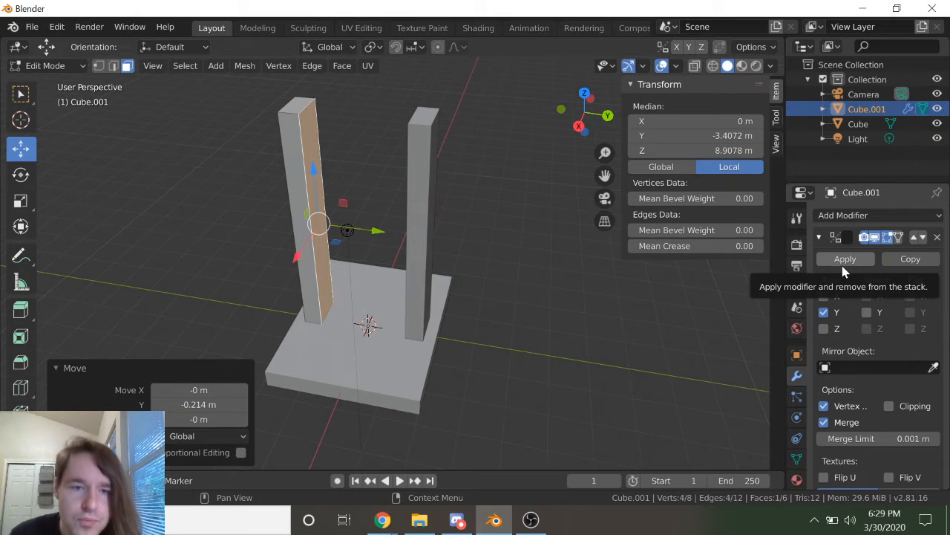
key(Tab)
Step: Try a Y dimension of 4 m on the mirrored posts, and undo it
click(710, 334)
text(4)
key(Return)
key(ctrl+z)
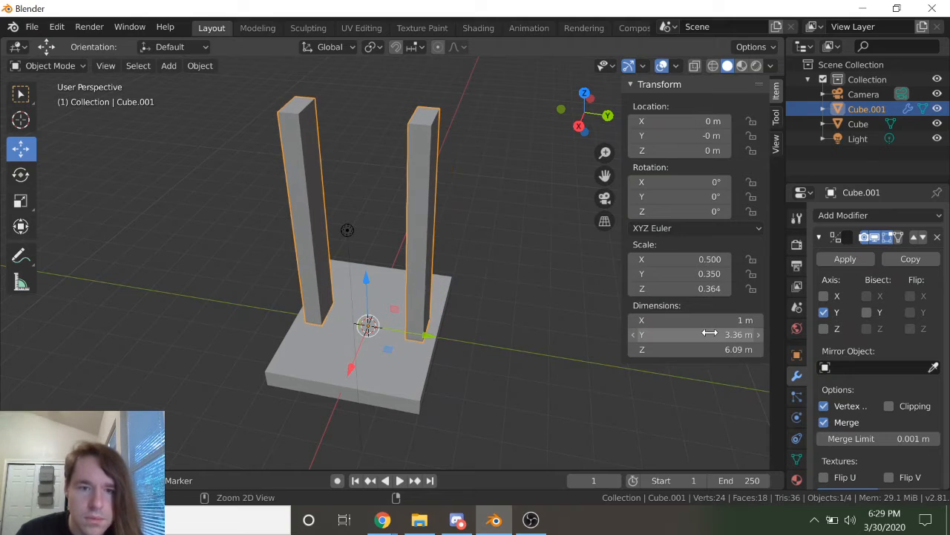
Step: Set the mirrored posts' X dimension to 1.2 m, keeping their Y dimension as it is
click(715, 320)
text(2)
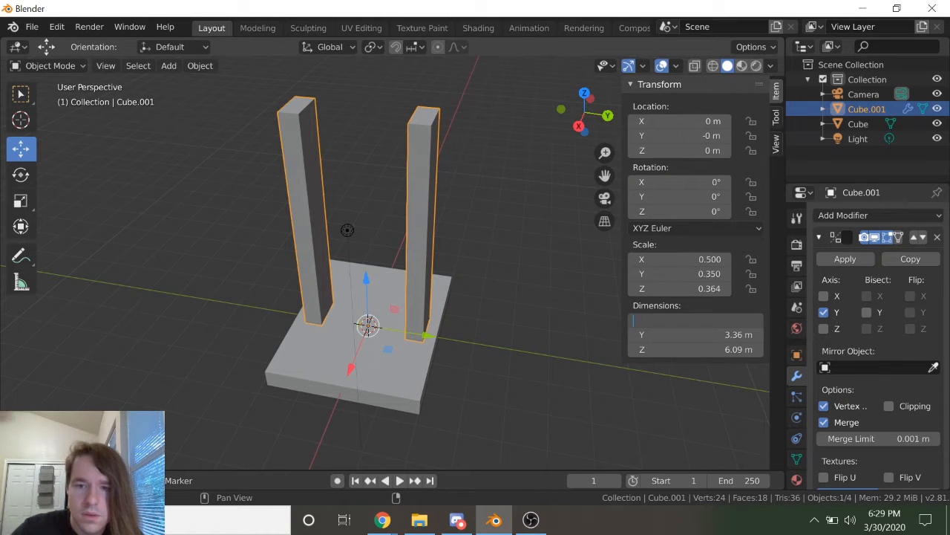
key(Return)
middle_drag(466, 279, 560, 285)
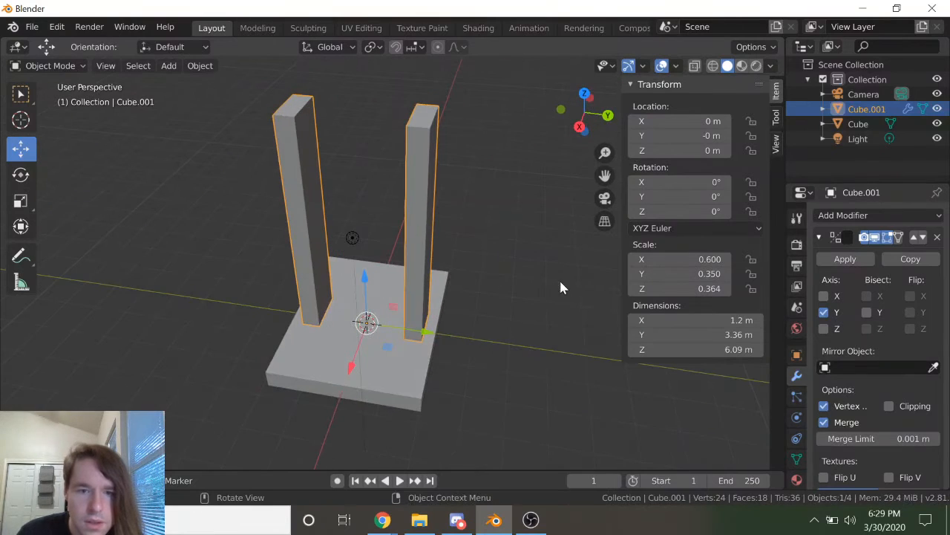
click(694, 334)
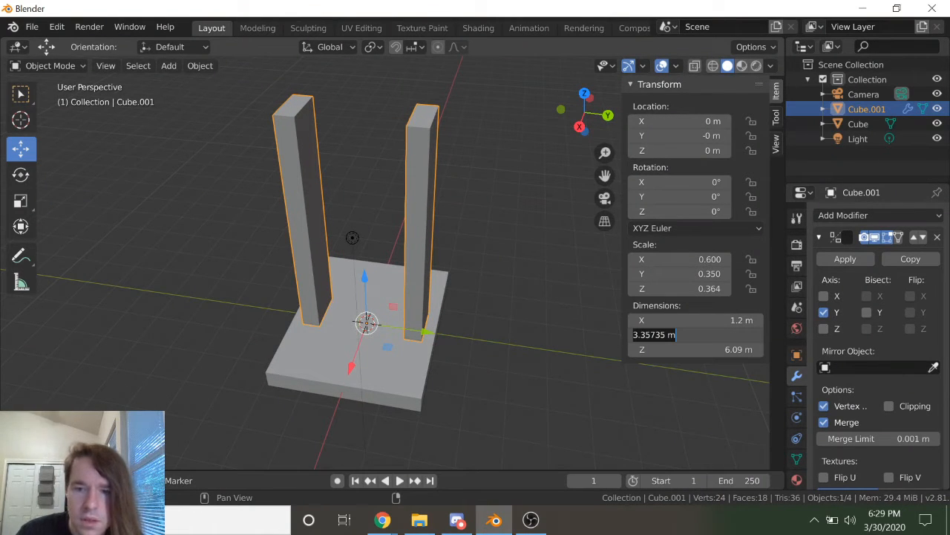
key(Return)
scroll(355, 280, down, 3)
middle_drag(363, 269, 422, 230)
scroll(421, 230, up, 4)
scroll(407, 224, up, 1)
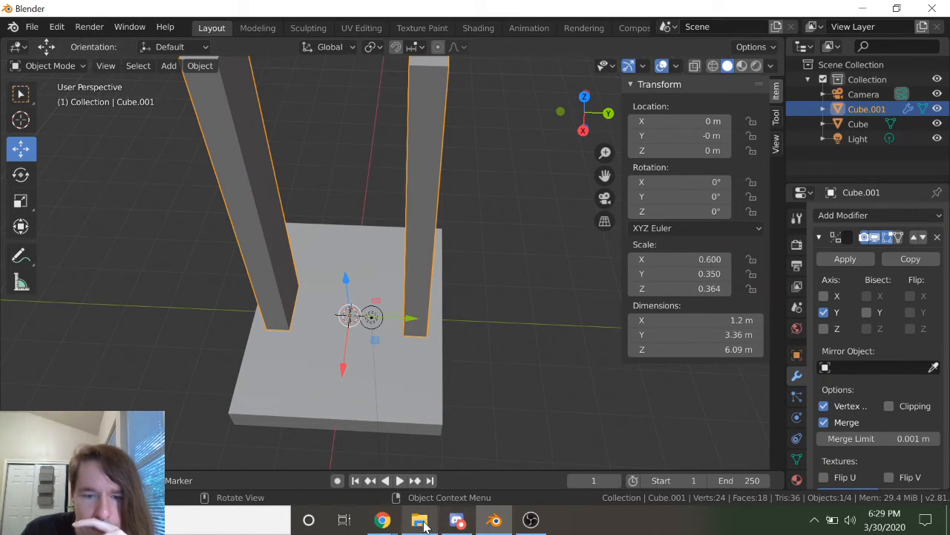
Step: Switch to Chrome's guillotine image results to check the reference's uprights, then return to Blender and reselect the mirrored posts
mouse_move(424, 525)
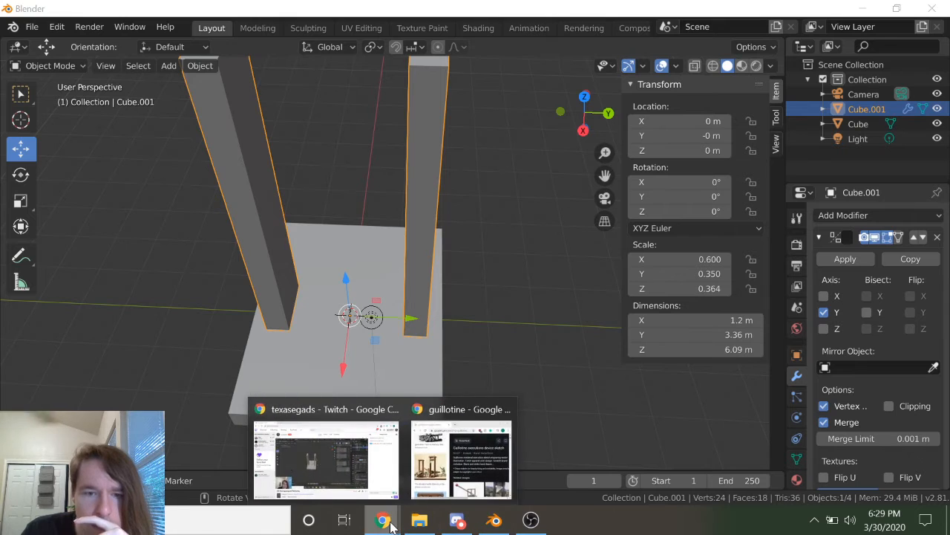
click(470, 469)
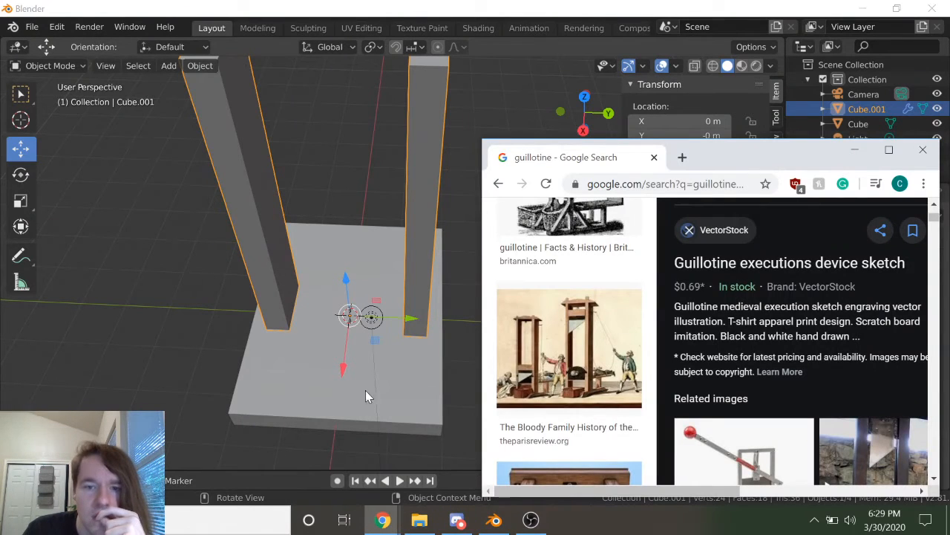
click(165, 302)
click(172, 297)
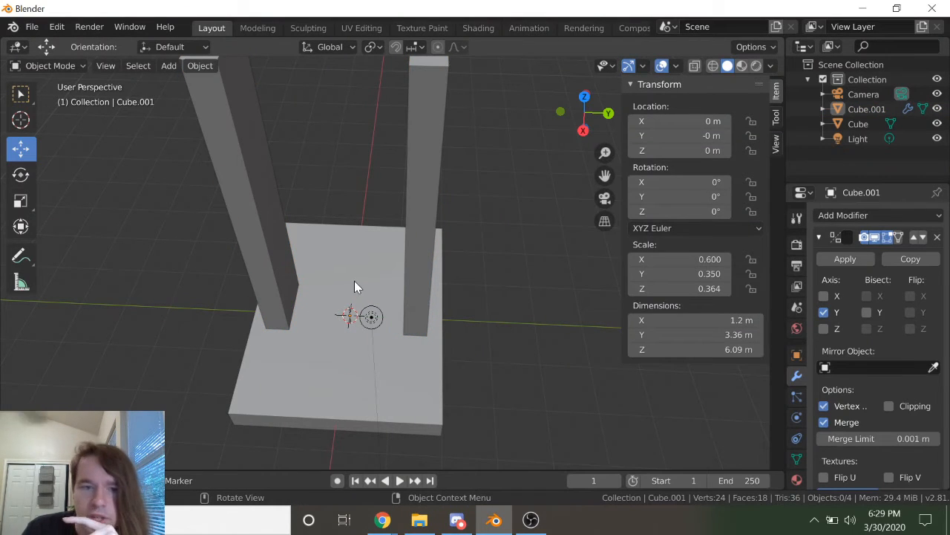
click(279, 255)
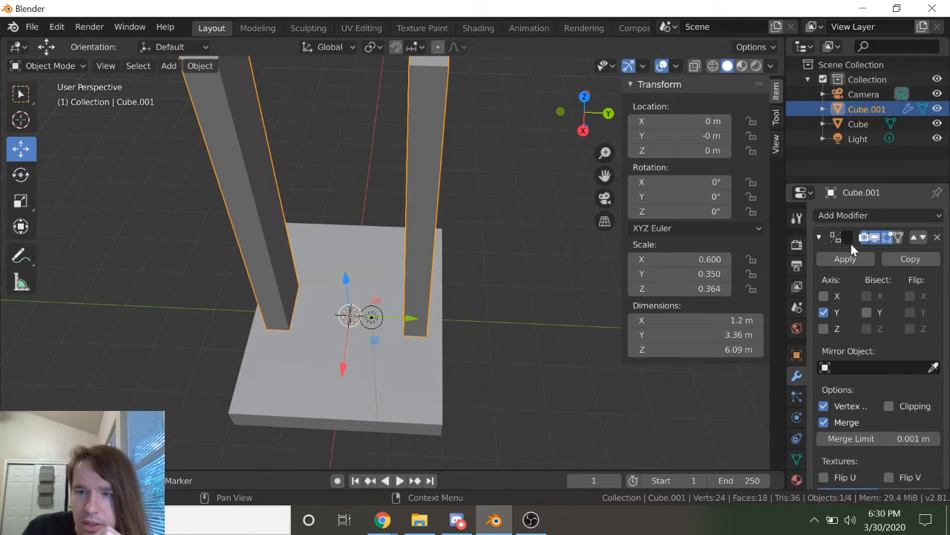
click(851, 215)
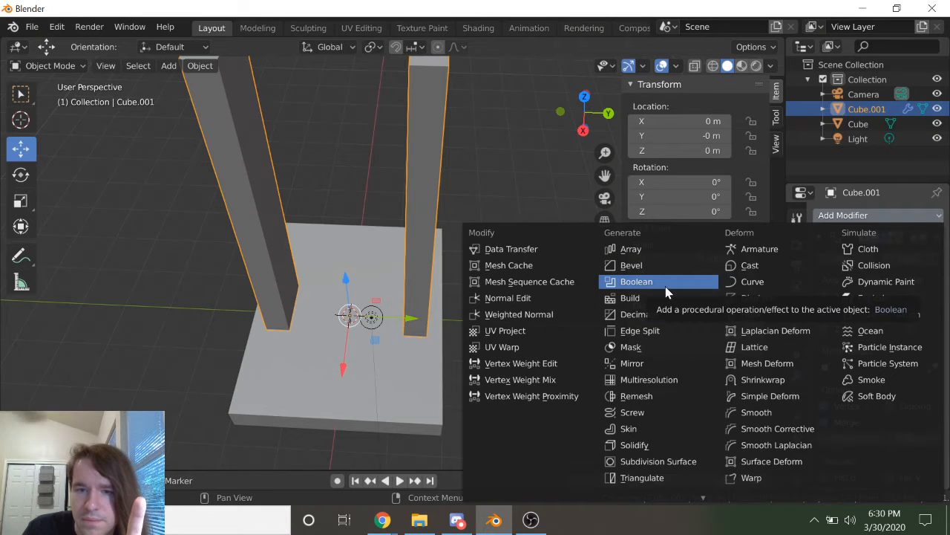
click(632, 363)
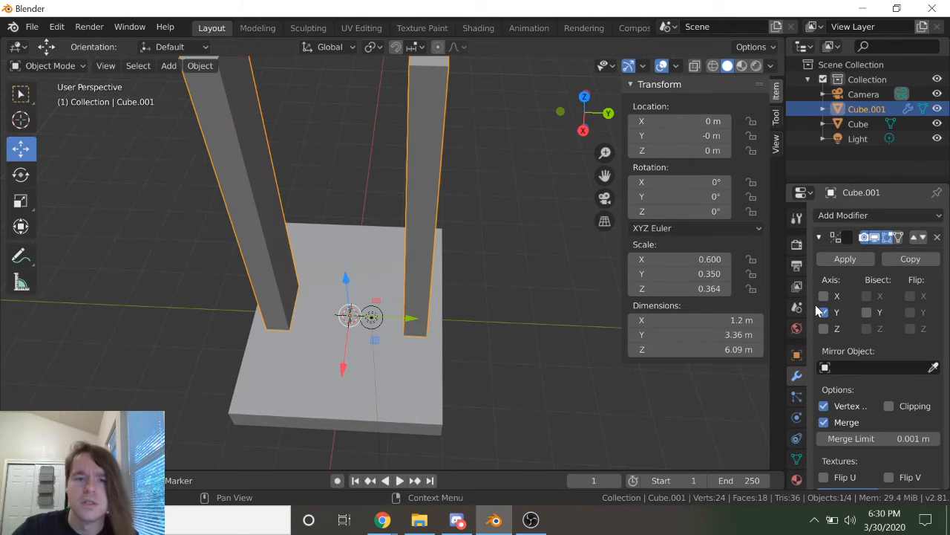
scroll(463, 282, down, 4)
scroll(412, 184, up, 2)
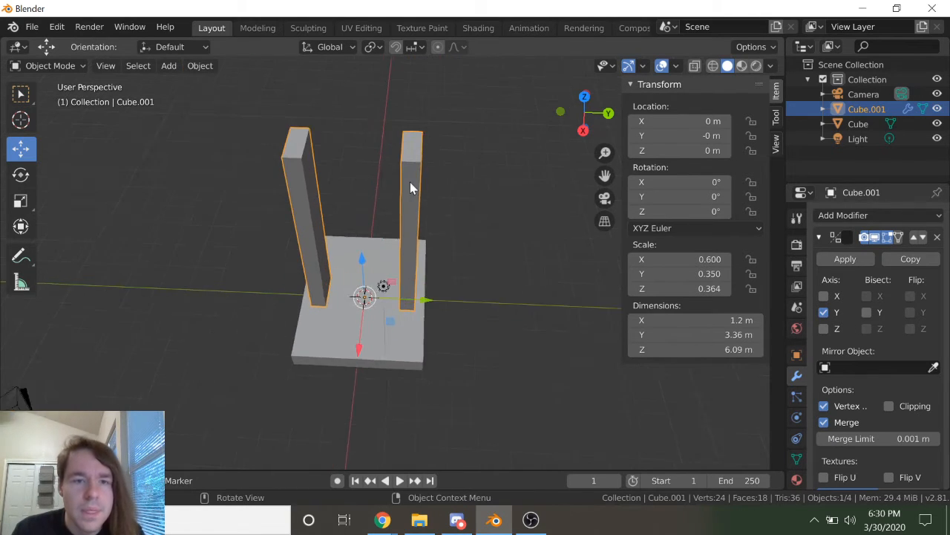
Step: Add a cube and move it up about 6.74 m along Z, above the mirrored posts
click(170, 65)
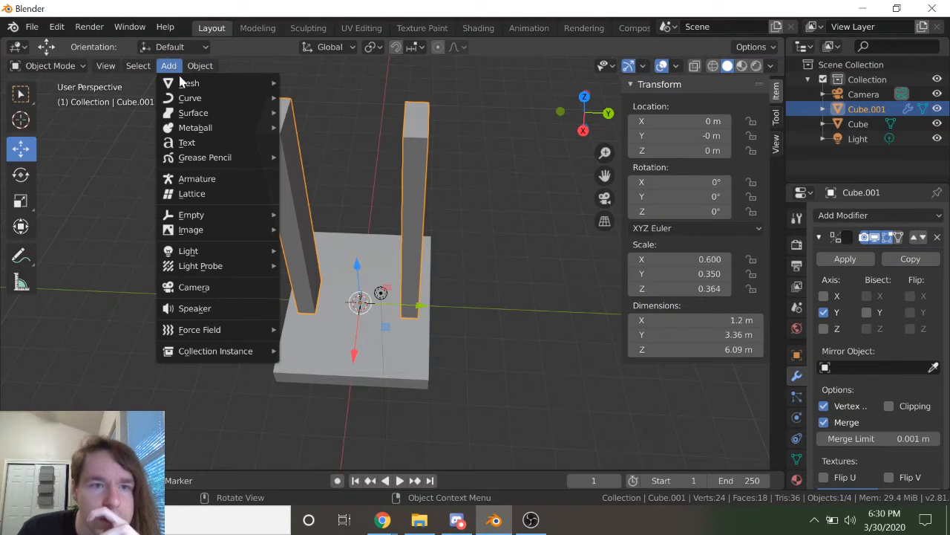
mouse_move(179, 75)
click(311, 98)
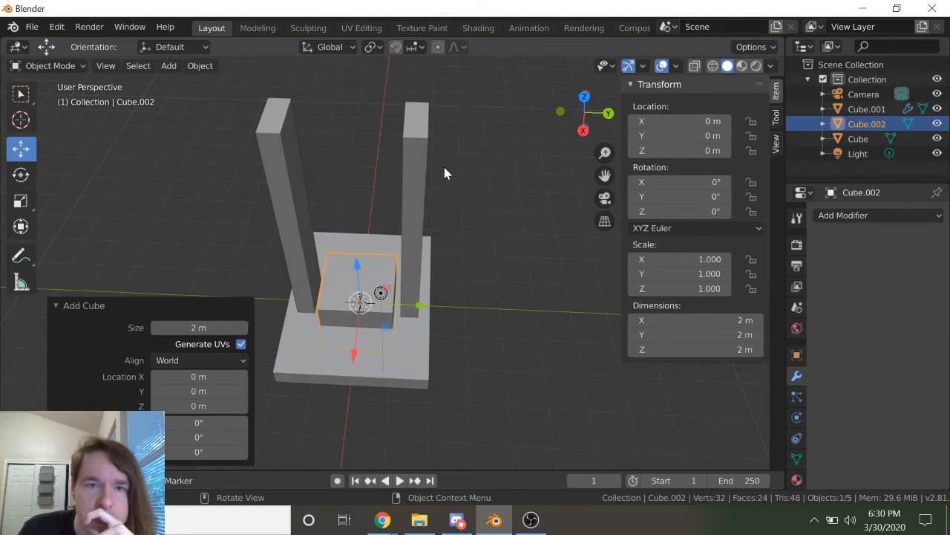
key(g)
key(z)
click(352, 479)
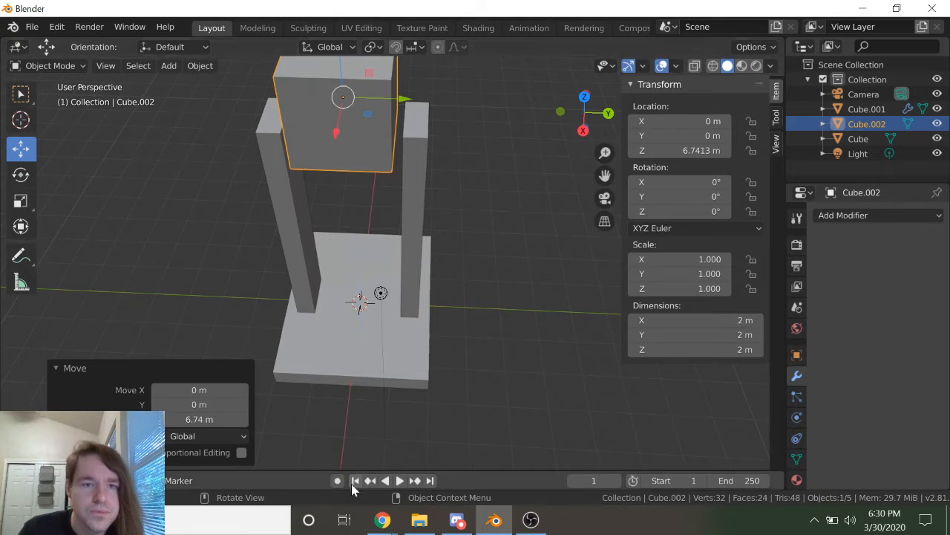
Step: Scale the raised cube down uniformly to about 1.54 m on each side
scroll(376, 303, down, 2)
key(s)
click(473, 371)
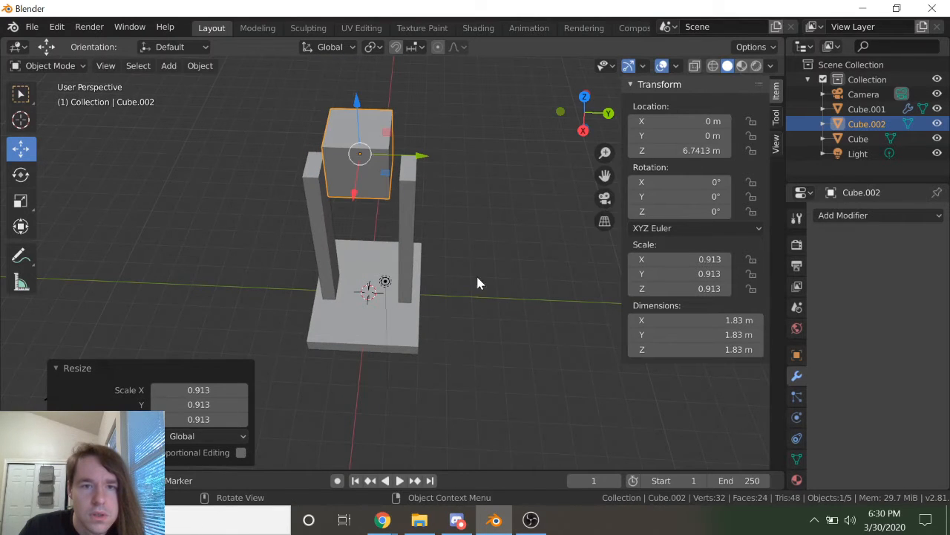
key(s)
click(475, 280)
middle_drag(475, 281, 400, 267)
key(Tab)
click(423, 163)
click(445, 172)
drag(446, 172, 464, 205)
middle_drag(464, 205, 505, 274)
key(Tab)
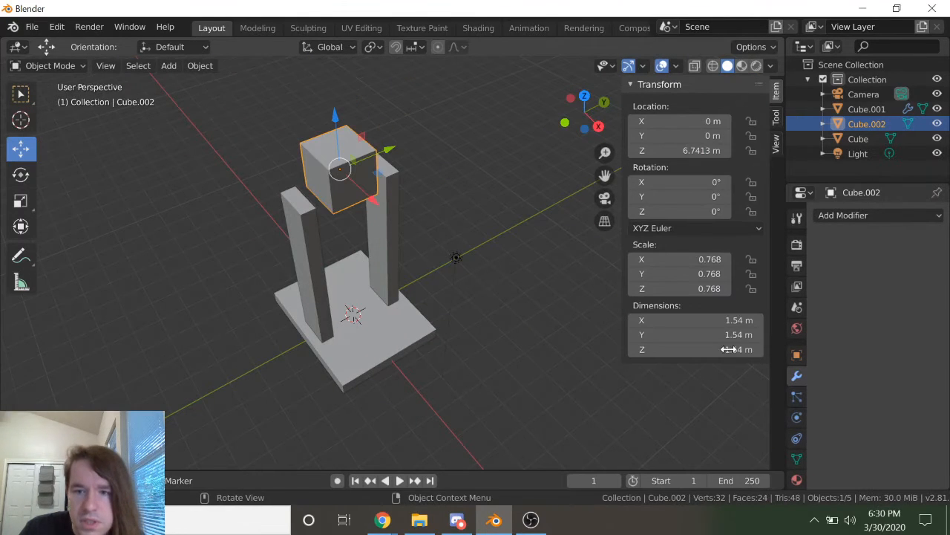
Step: Try a Y dimension of 2 m on the raised cube, and settle on 4 m to span the posts
click(694, 334)
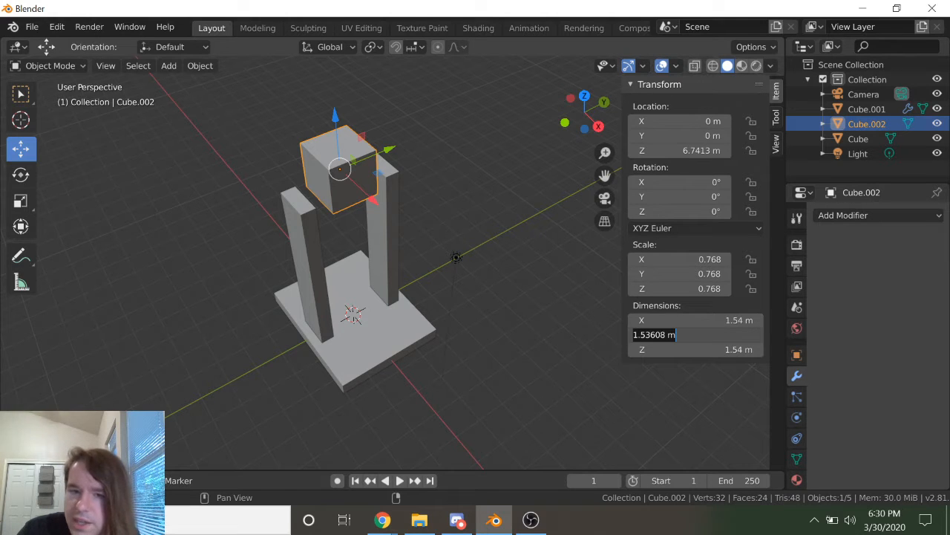
text(2)
key(Return)
click(694, 335)
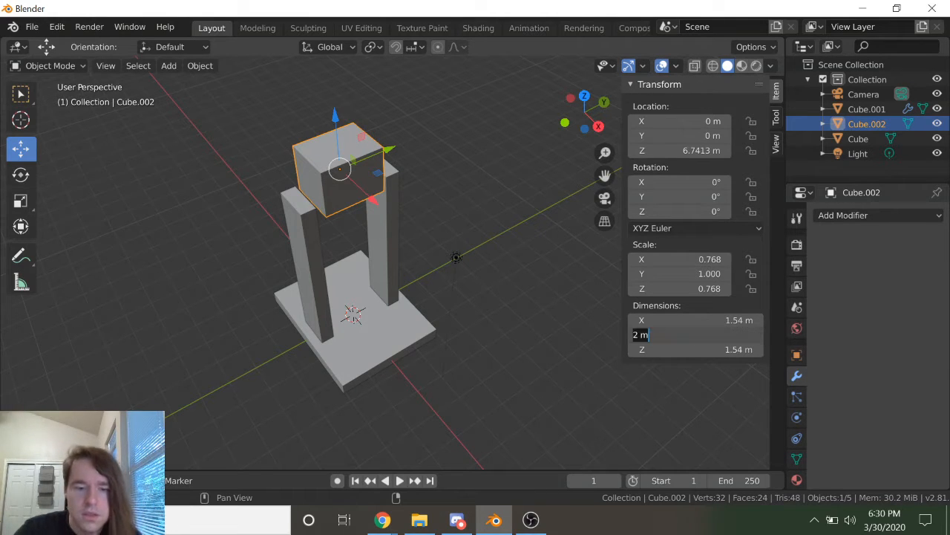
text(4)
key(Return)
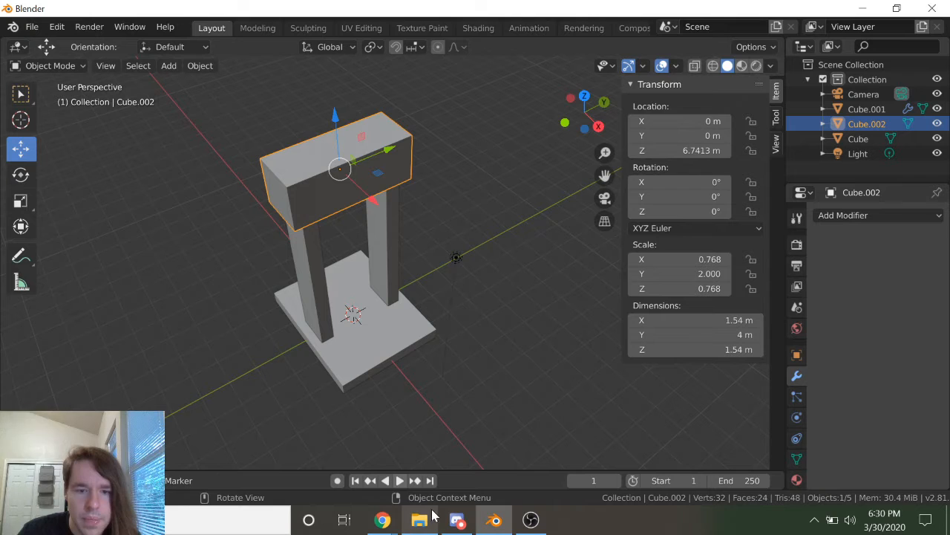
Step: Switch to Chrome's guillotine image results, examine the crossbeam and blade in the reference pictures, then return to Blender
mouse_move(382, 518)
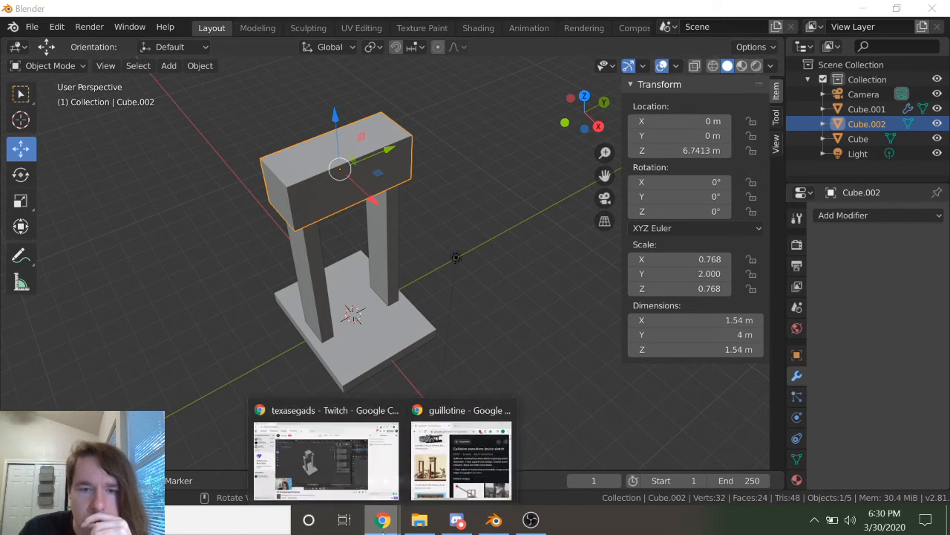
click(443, 454)
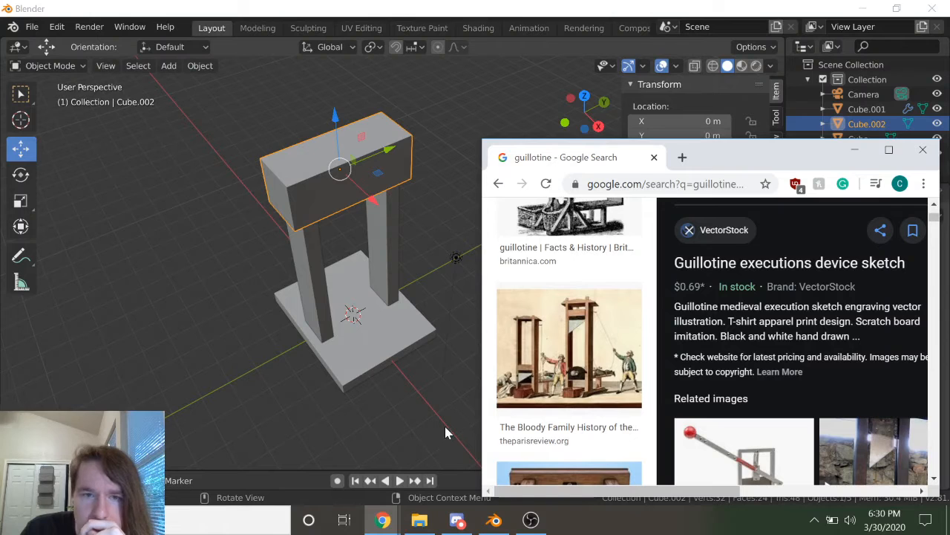
scroll(547, 394, down, 2)
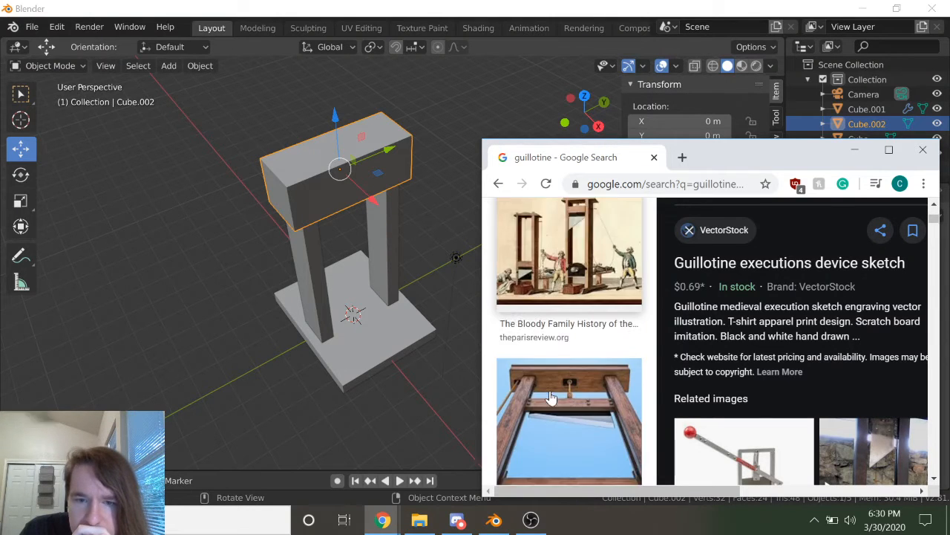
scroll(550, 397, up, 5)
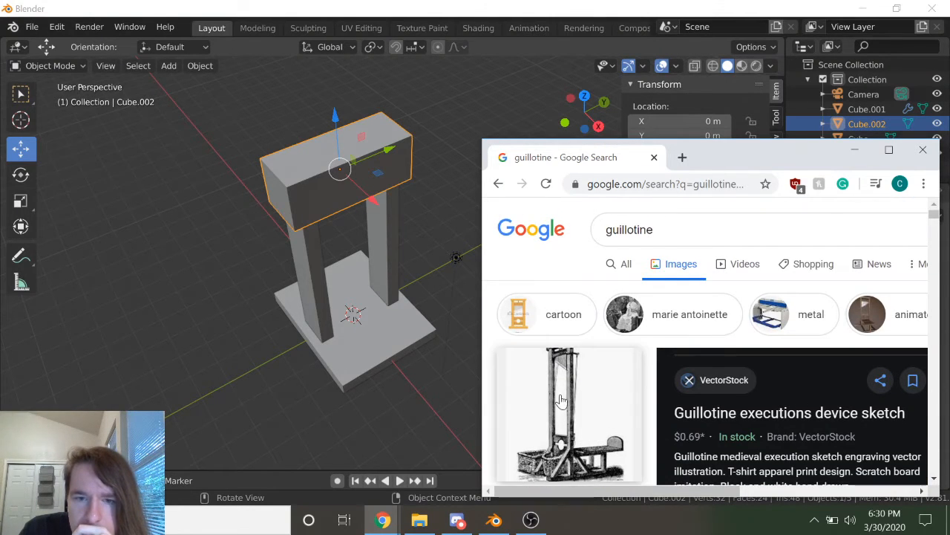
scroll(568, 401, down, 2)
scroll(579, 349, down, 1)
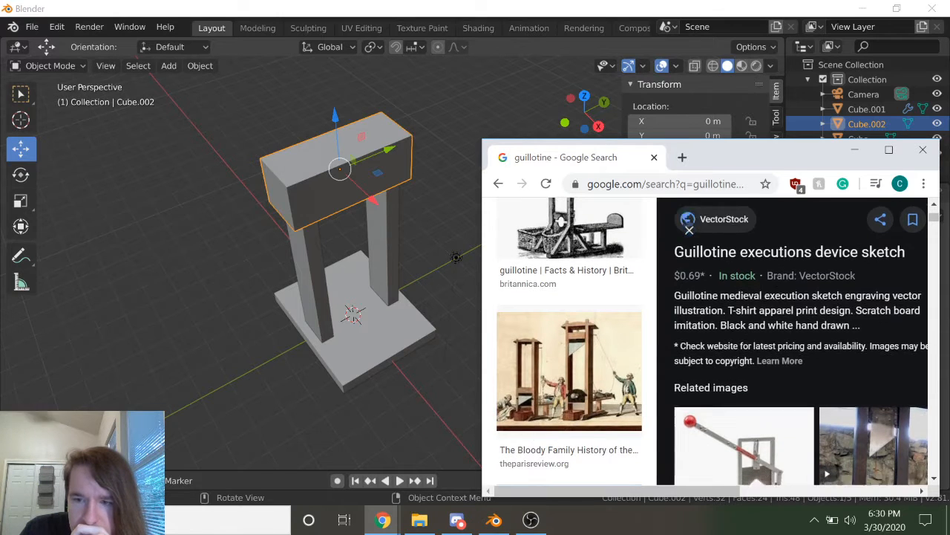
scroll(854, 319, down, 2)
click(875, 327)
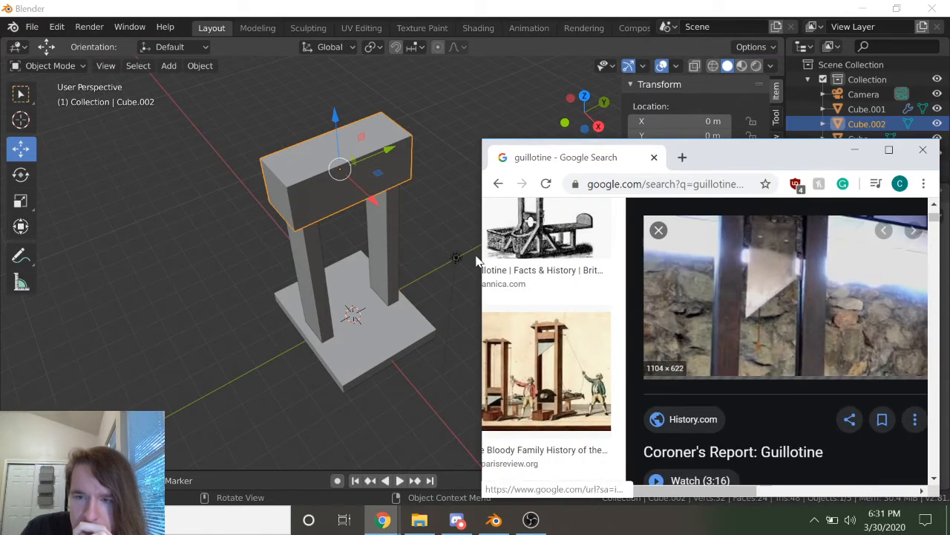
click(182, 352)
Step: Try a Z dimension of 1 m on the top crossbeam, and settle on 0.8 m
click(694, 349)
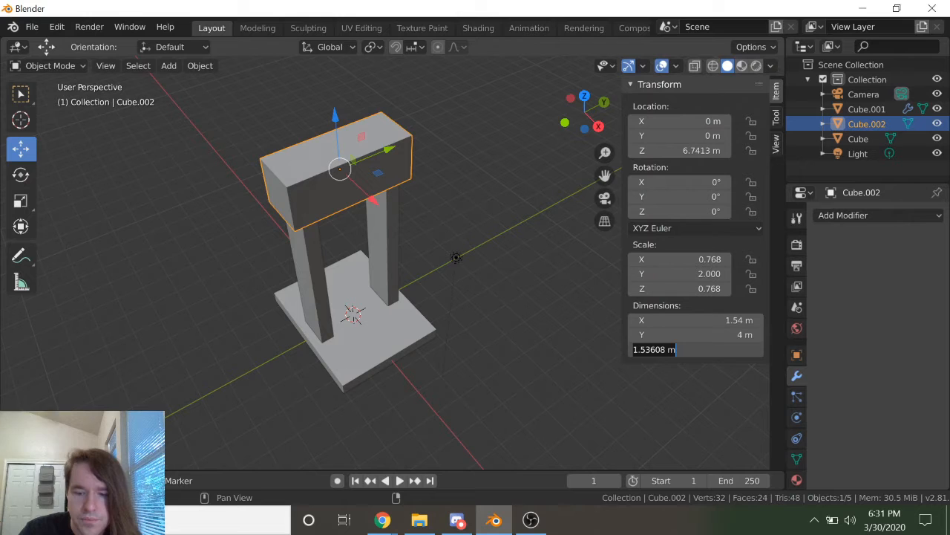
text(1)
key(Return)
middle_drag(513, 324, 394, 291)
click(695, 349)
text(0.8)
key(Return)
Step: In Edit Mode, move the post's inner and outer side faces slightly along Y to thicken the mirrored posts, and return to Object Mode
middle_drag(550, 268, 150, 294)
click(327, 229)
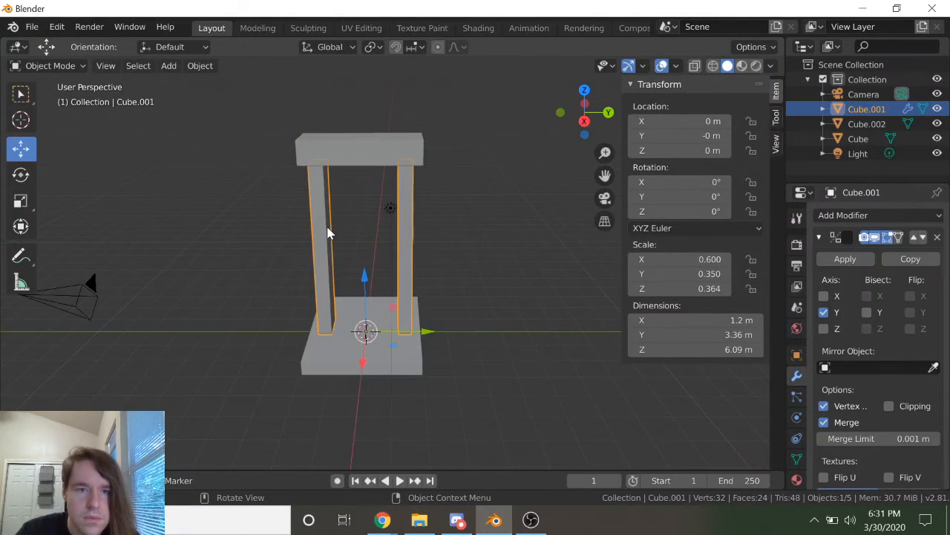
scroll(325, 228, up, 3)
key(Tab)
key(a)
click(298, 289)
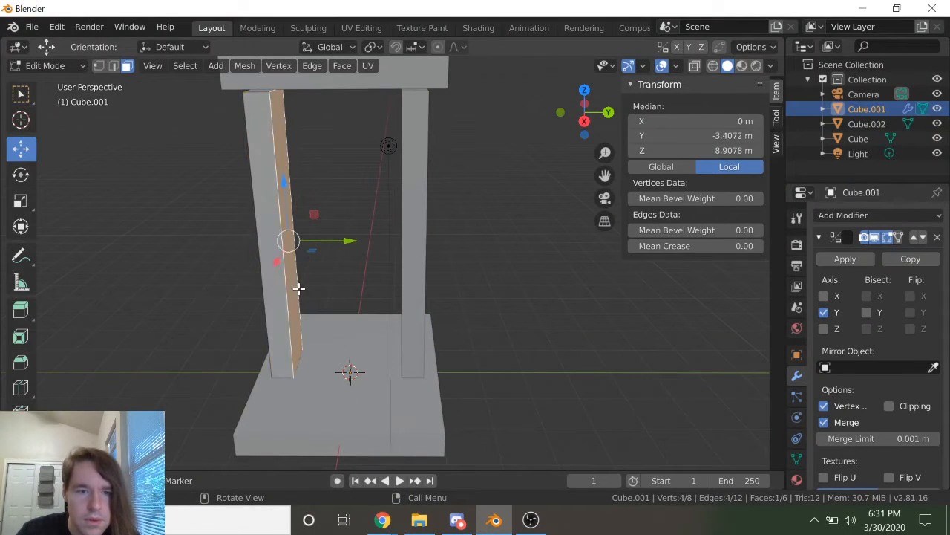
drag(338, 243, 344, 244)
middle_drag(381, 294, 258, 302)
click(272, 301)
drag(327, 257, 312, 263)
key(Tab)
Step: Lower the top crossbeam about 0.212 m along Z so it sits over the post tops
middle_drag(349, 263, 255, 116)
click(254, 113)
drag(304, 92, 306, 101)
middle_drag(344, 213, 303, 201)
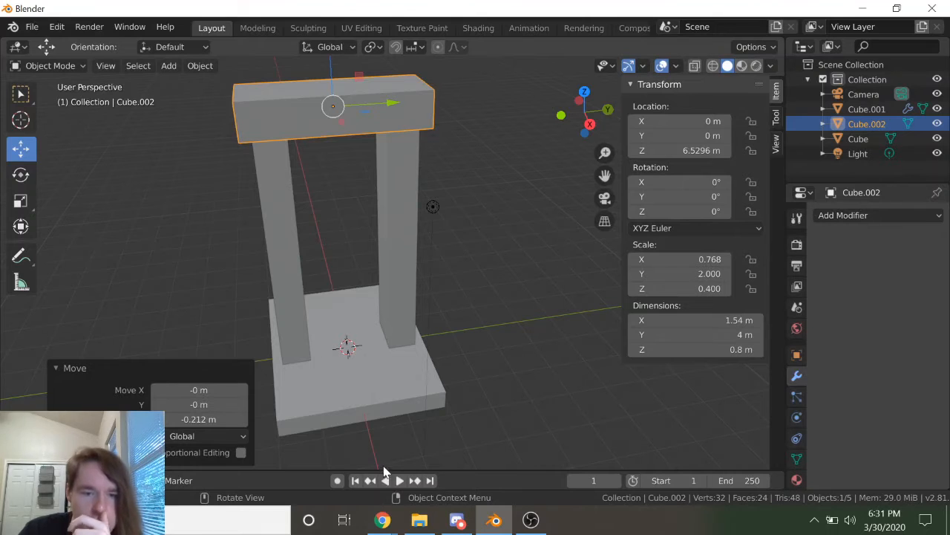
click(383, 520)
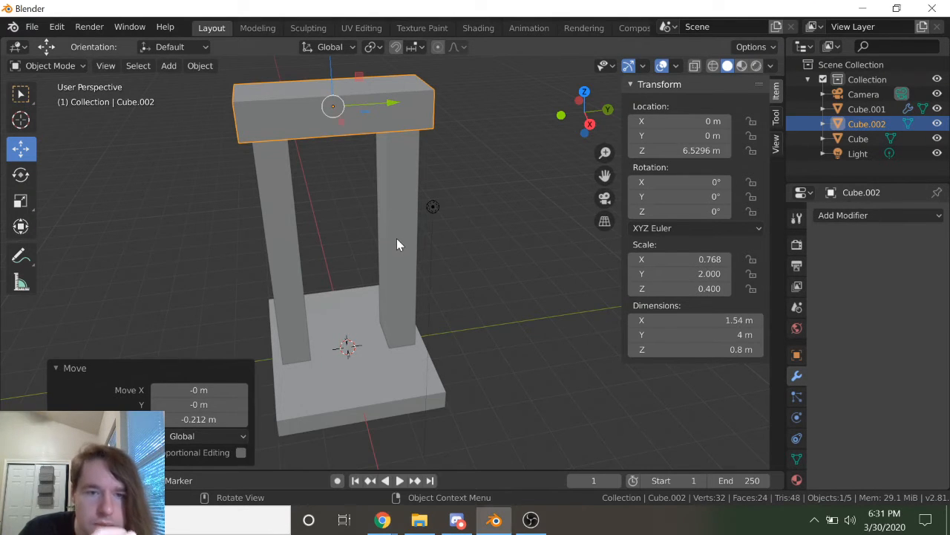
Step: In Edit Mode, nudge the original post's side face slightly outward along Y, and return to Object Mode
click(397, 238)
scroll(379, 327, up, 2)
key(Tab)
middle_drag(280, 282, 263, 274)
click(292, 271)
drag(329, 225, 324, 227)
key(Tab)
scroll(374, 360, down, 4)
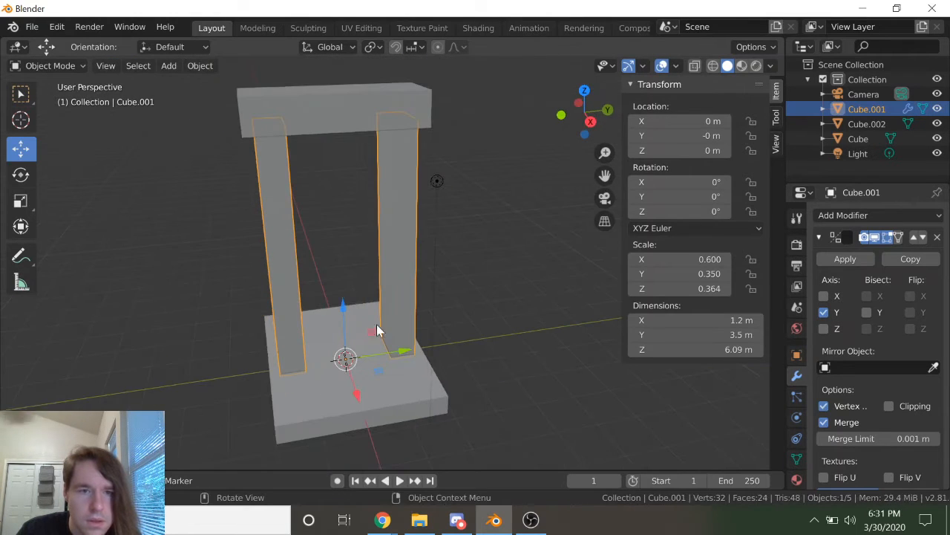
scroll(340, 263, up, 2)
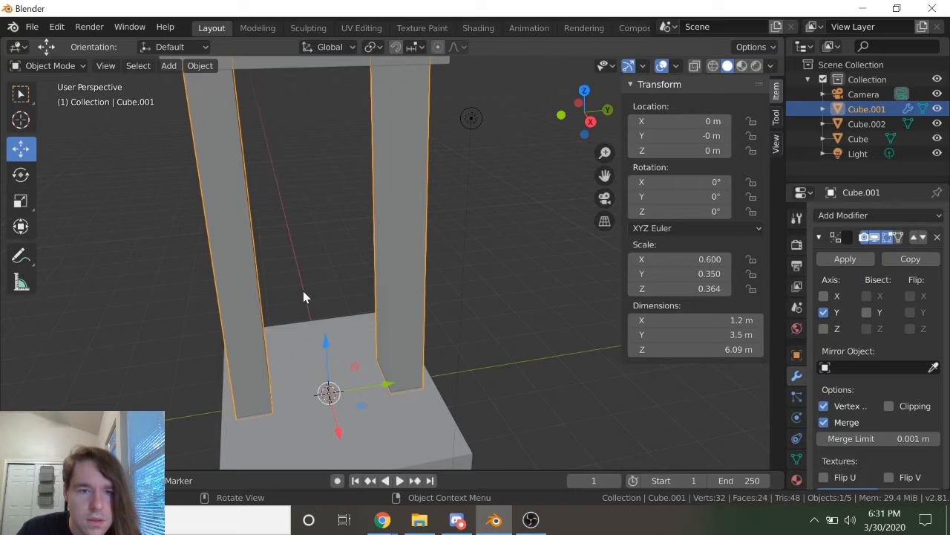
scroll(280, 118, down, 4)
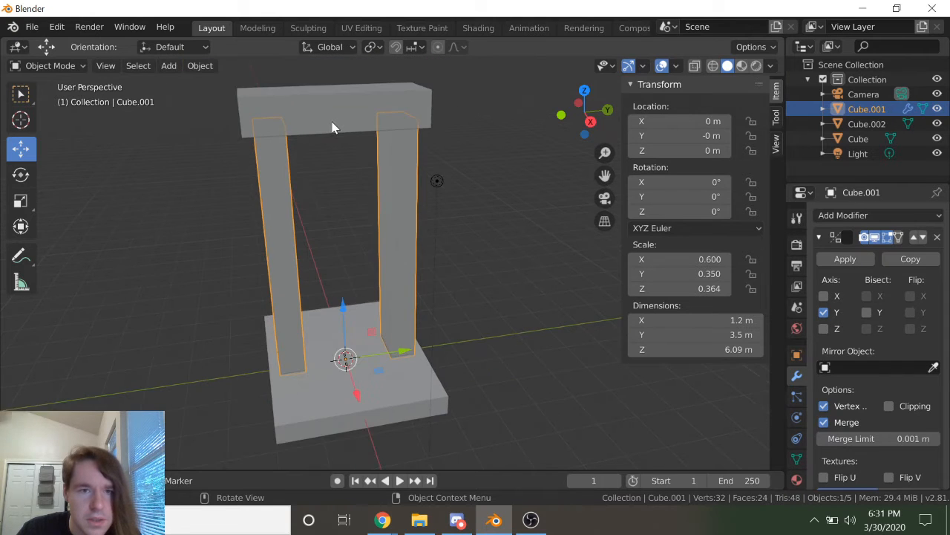
Step: Duplicate the top crossbeam in place and move the copy about -1.24 m along Z, between the posts
click(333, 128)
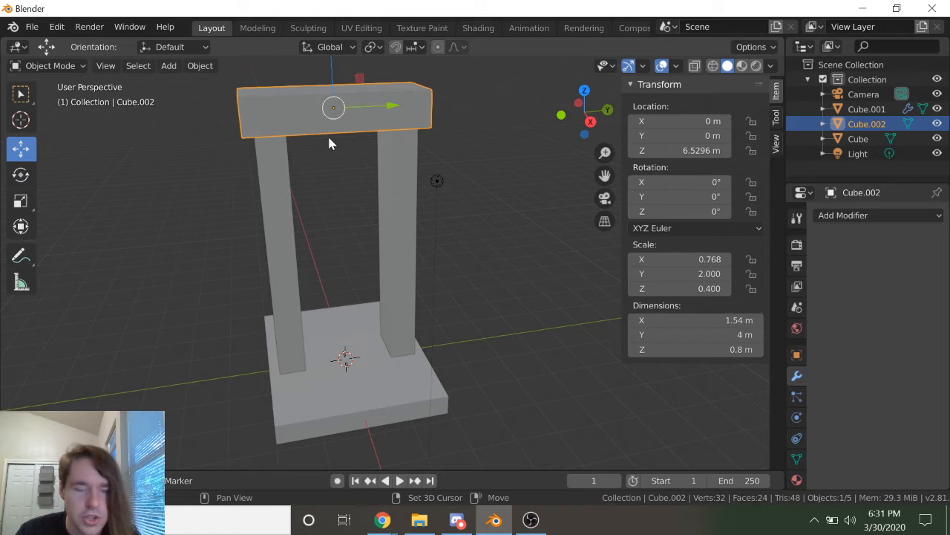
key(shift+d)
right_click(330, 143)
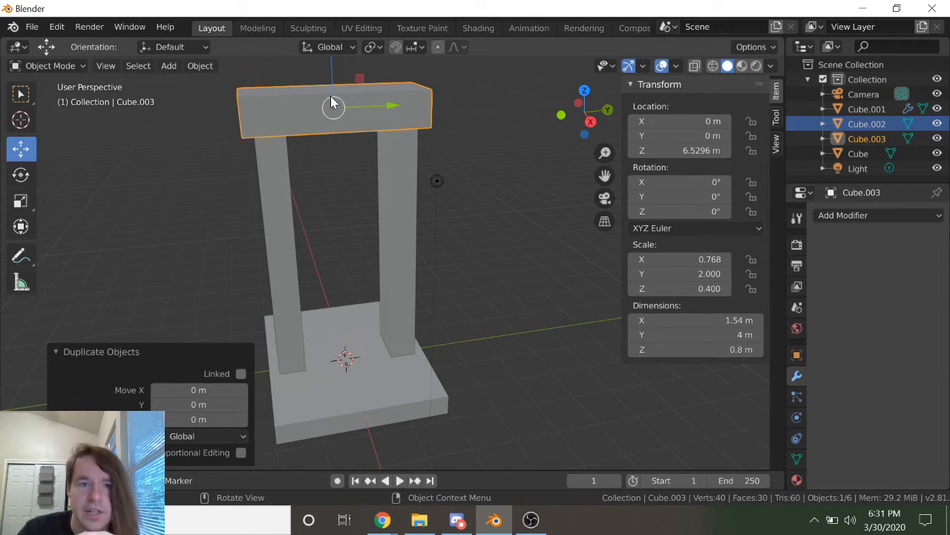
drag(335, 71, 336, 69)
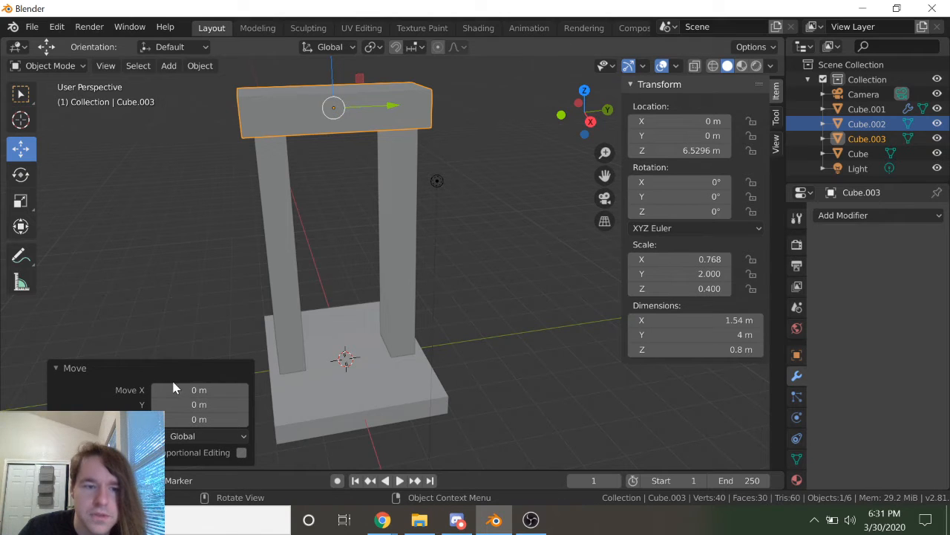
click(173, 387)
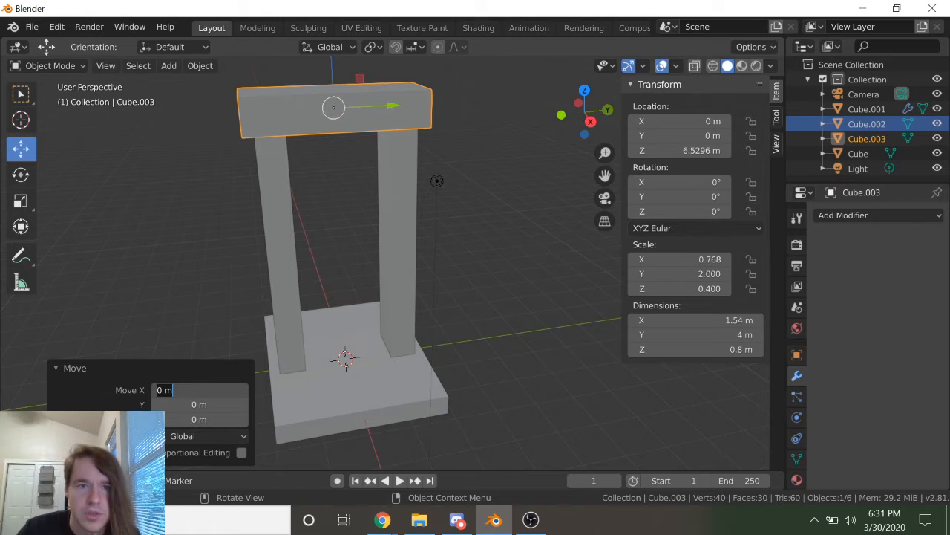
drag(335, 75, 388, 185)
middle_drag(389, 185, 405, 310)
Step: Scale the duplicated crossbar down uniformly so that it fits roughly between the two posts
key(s)
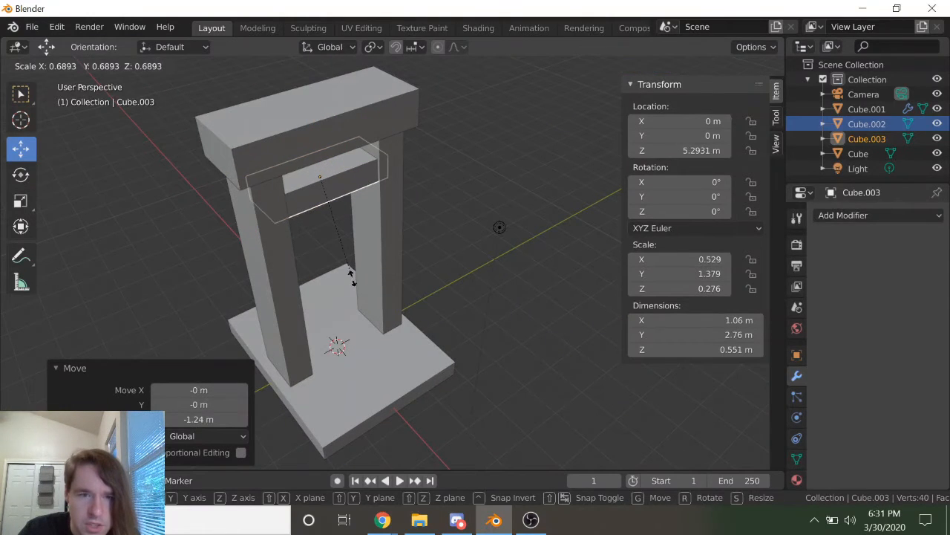
click(346, 272)
middle_drag(362, 280, 106, 303)
scroll(392, 273, up, 2)
Step: In Edit Mode, try moving the crossbar's rear face 0.157 m along X and then scaling that face, undoing both changes
key(Tab)
click(433, 196)
middle_drag(431, 216, 366, 196)
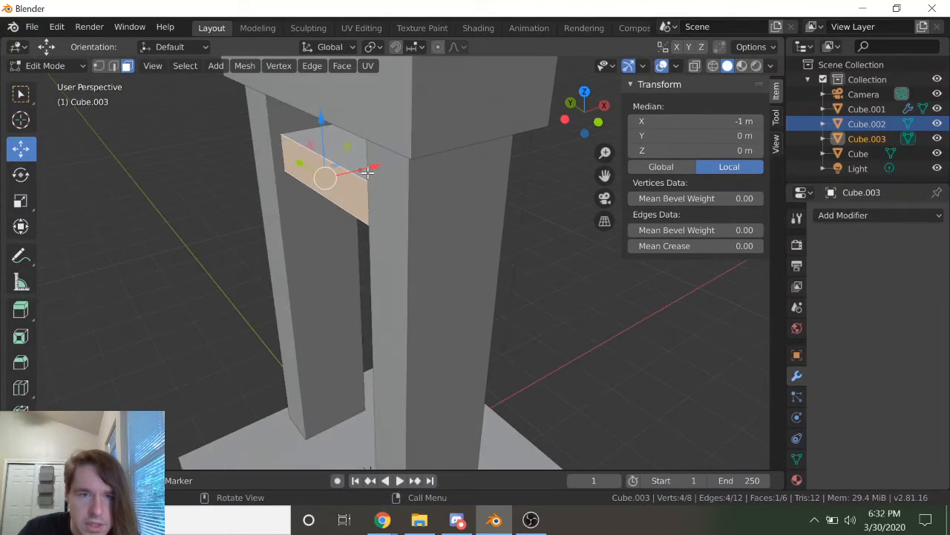
drag(369, 171, 383, 172)
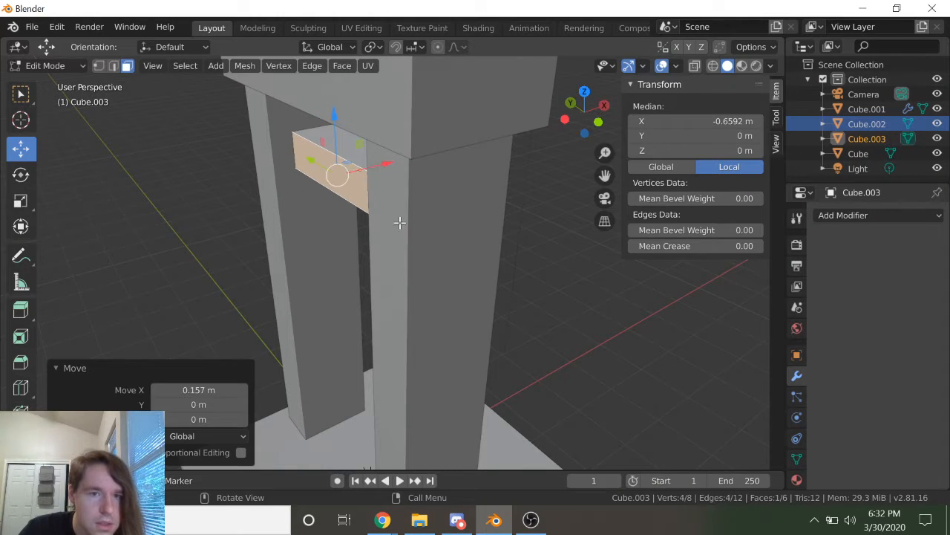
middle_drag(389, 199, 484, 263)
key(ctrl+z)
scroll(610, 333, down, 1)
key(s)
click(571, 314)
key(ctrl+z)
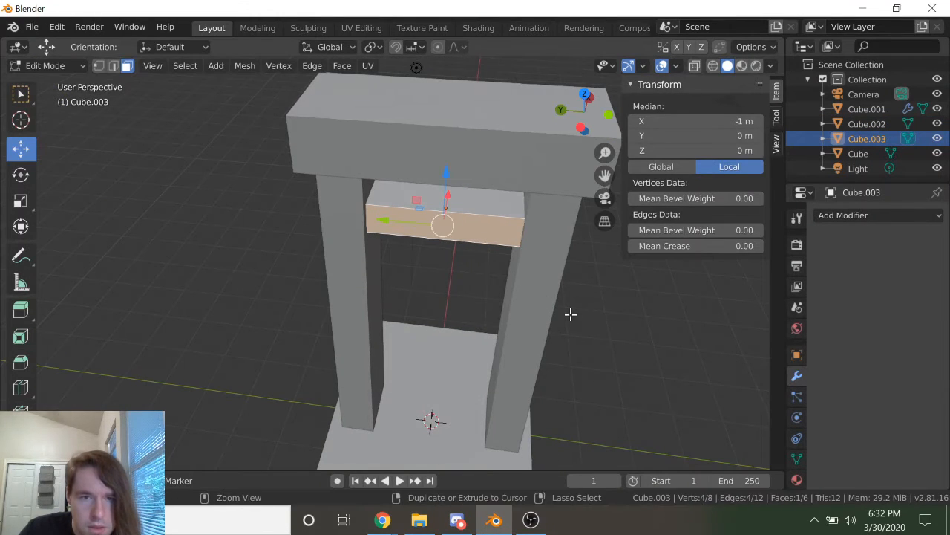
Step: In Object Mode, scale the lower crossbar down further uniformly to fit between the posts, and re-enter Edit Mode
key(Tab)
key(s)
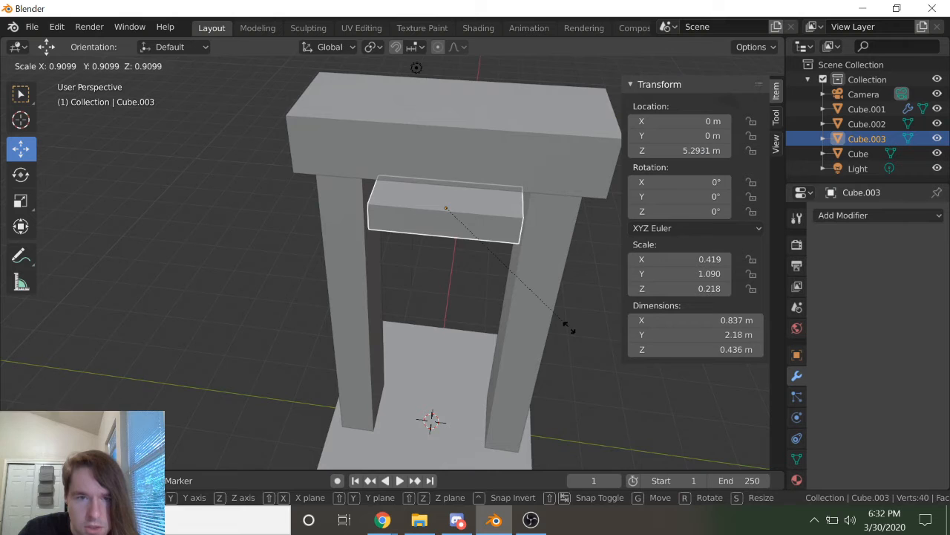
click(569, 319)
middle_drag(568, 328, 572, 289)
middle_drag(413, 408, 352, 275)
key(s)
click(366, 287)
key(Tab)
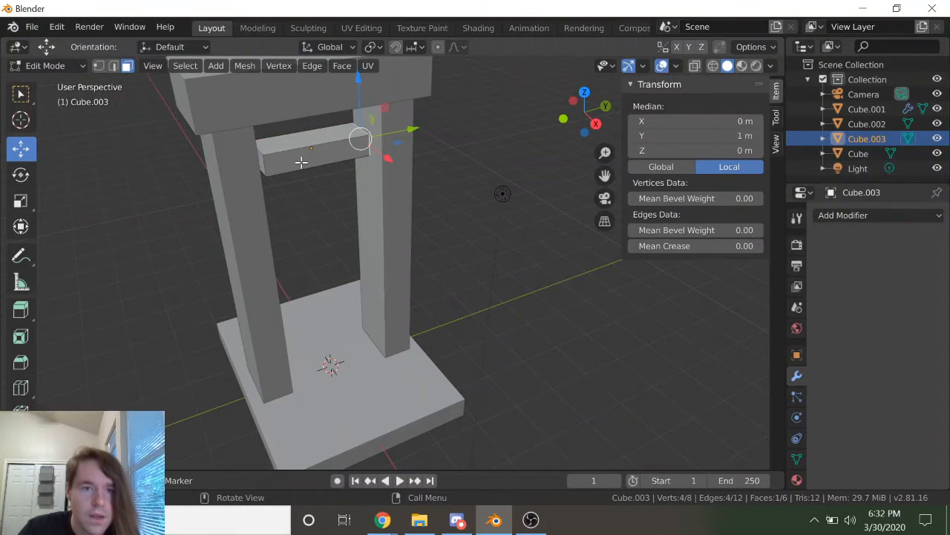
Step: In Object Mode, set the lower crossbar's X dimension to 0.6 m and then reduce it to 0.5 m
key(Tab)
double_click(713, 319)
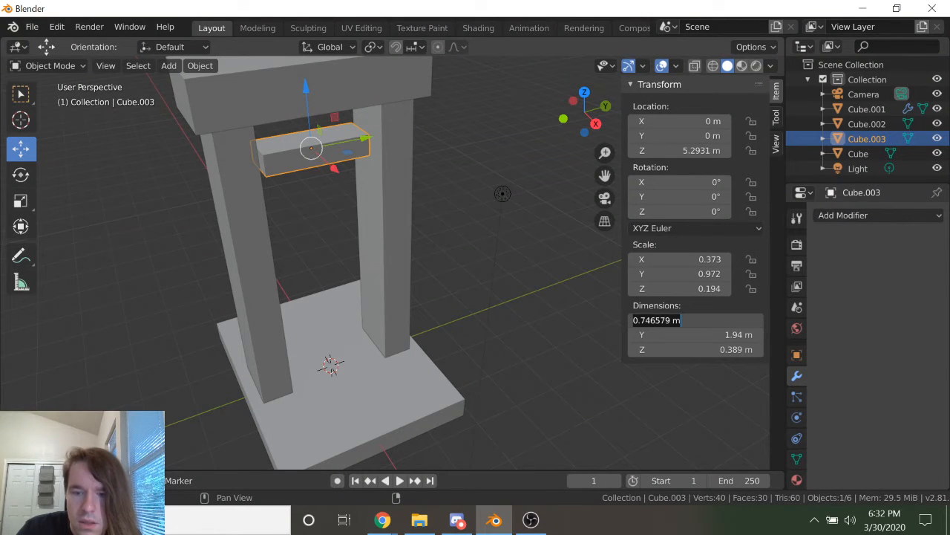
key(BackSpace)
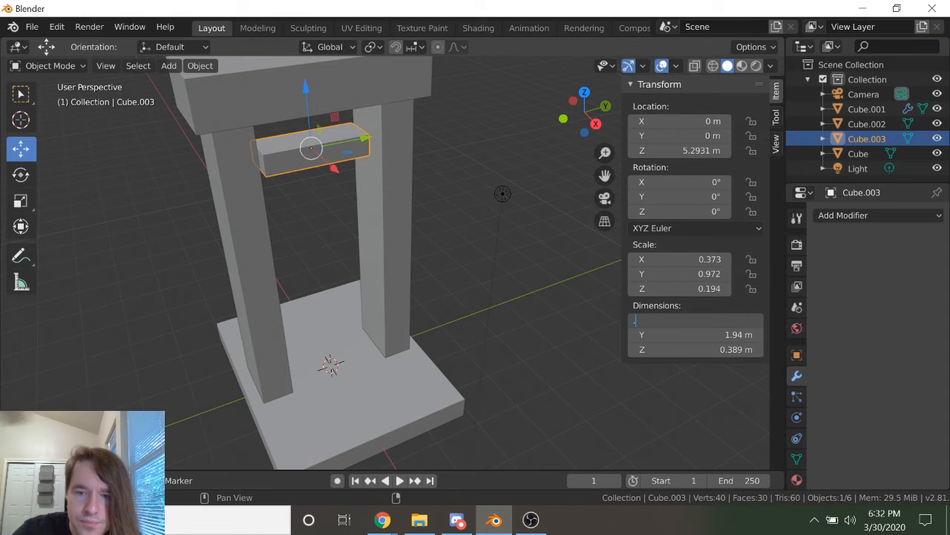
text(6)
key(Return)
click(713, 320)
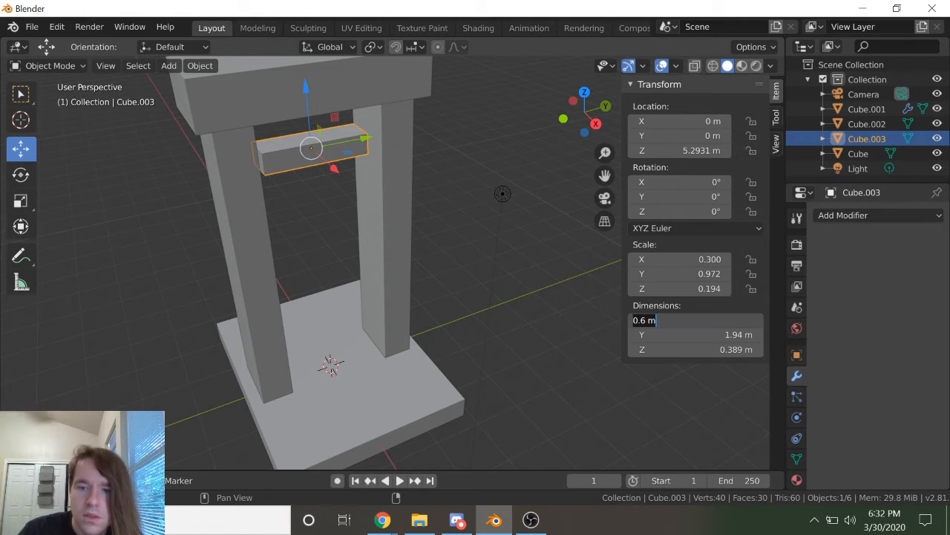
text(.5)
key(Return)
Step: Enter Edit Mode on the lower crossbar and select its bottom face
key(Tab)
middle_drag(246, 193, 331, 228)
click(317, 200)
scroll(318, 199, up, 2)
scroll(331, 228, down, 2)
shift+middle_drag(457, 245, 502, 325)
scroll(356, 281, up, 4)
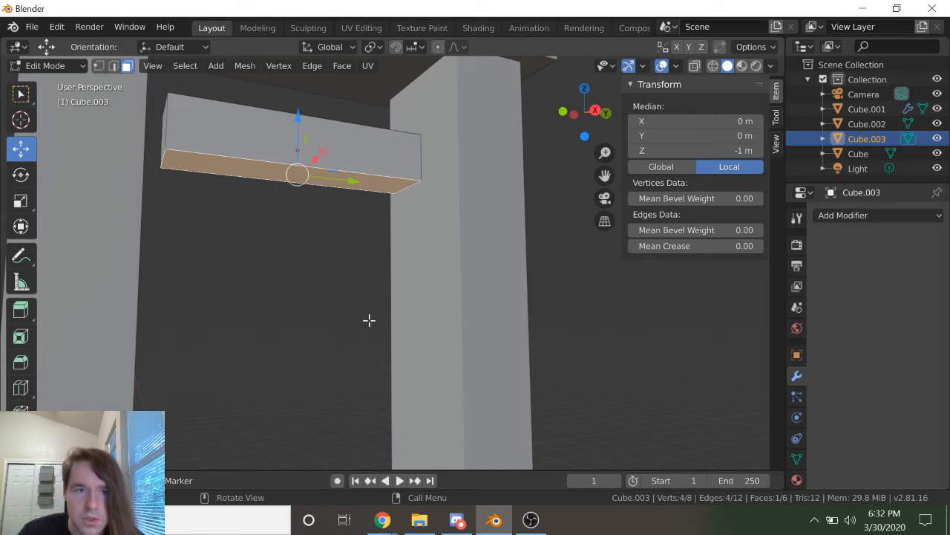
Step: Try insetting the crossbar's bottom face, undo it and return to Object Mode
key(i)
click(374, 282)
key(ctrl+z)
key(Tab)
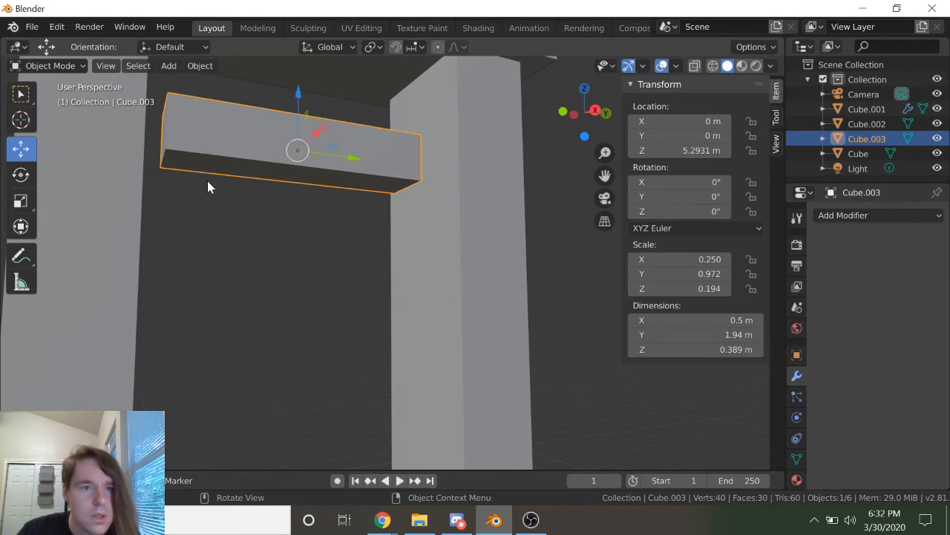
click(201, 66)
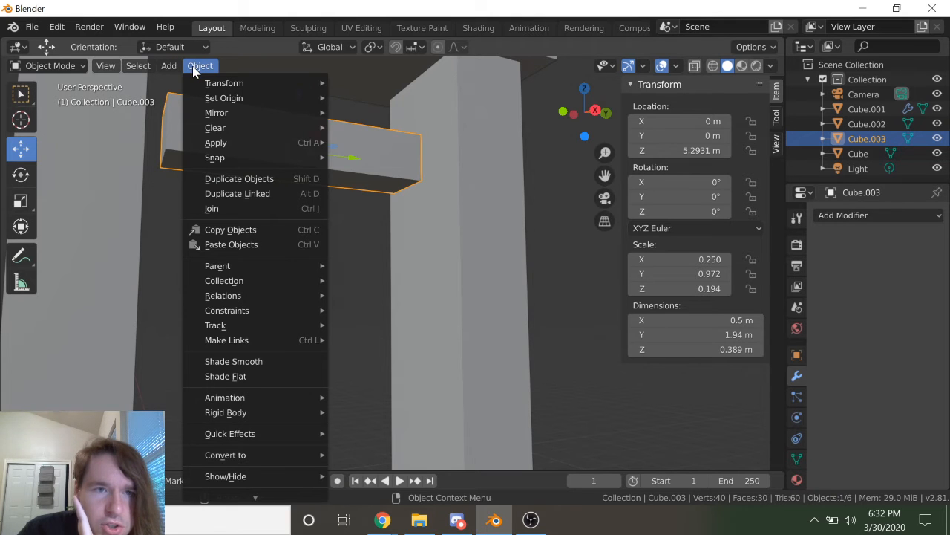
mouse_move(232, 119)
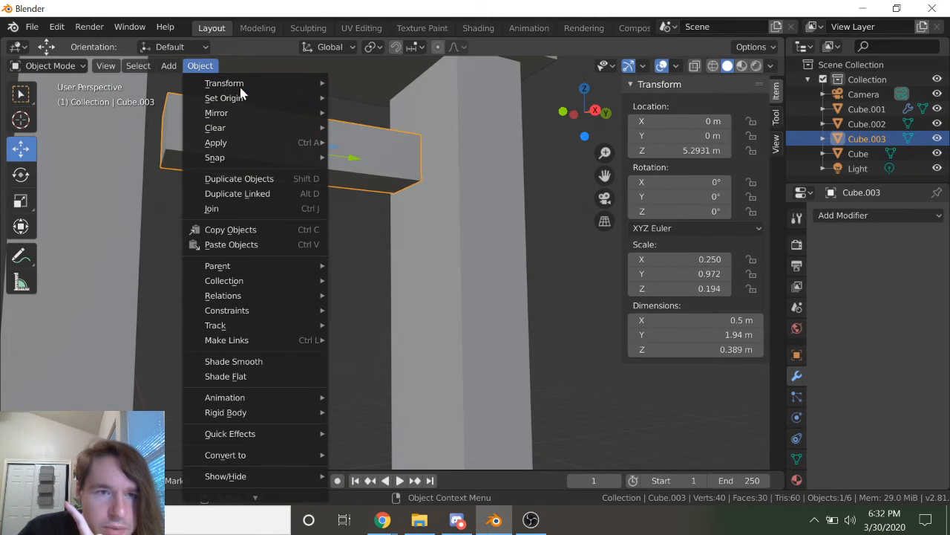
mouse_move(241, 85)
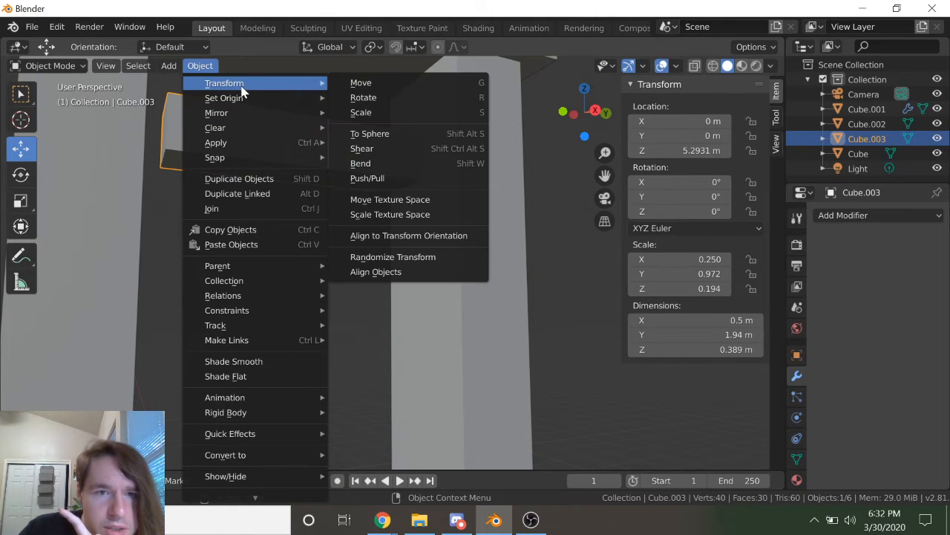
click(394, 125)
click(327, 165)
key(ctrl+z)
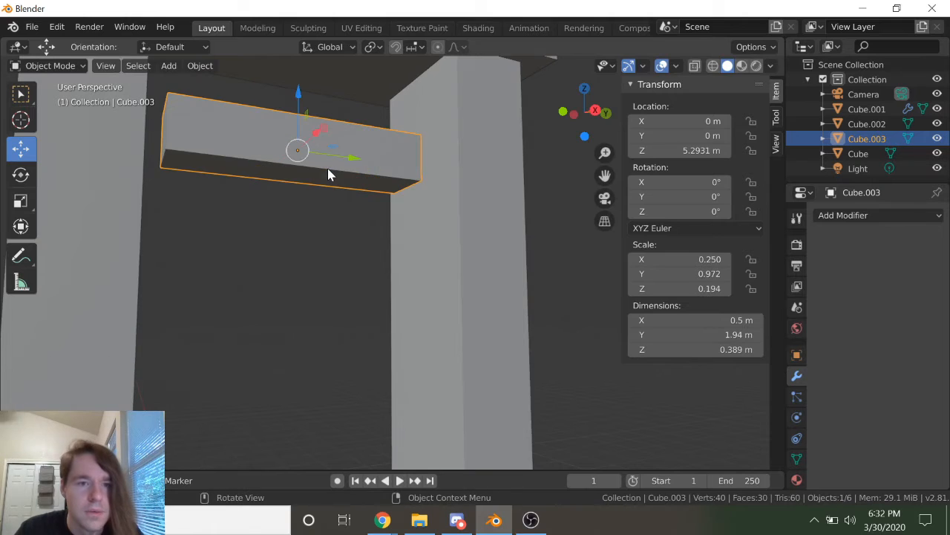
Step: Try the inset on the crossbar's bottom face once more in Edit Mode, then undo back to Object Mode
key(Tab)
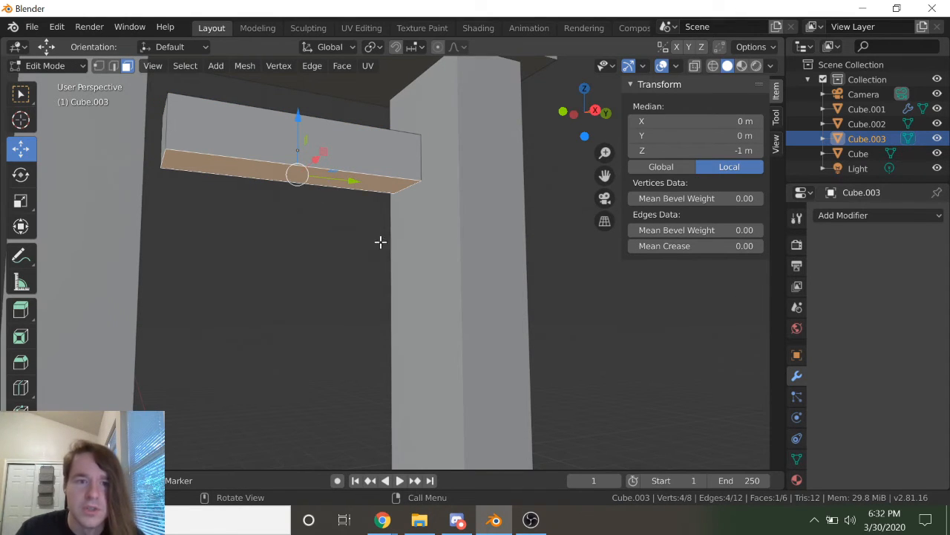
key(i)
click(365, 225)
middle_drag(365, 225, 386, 214)
key(ctrl+z)
key(ctrl+z)
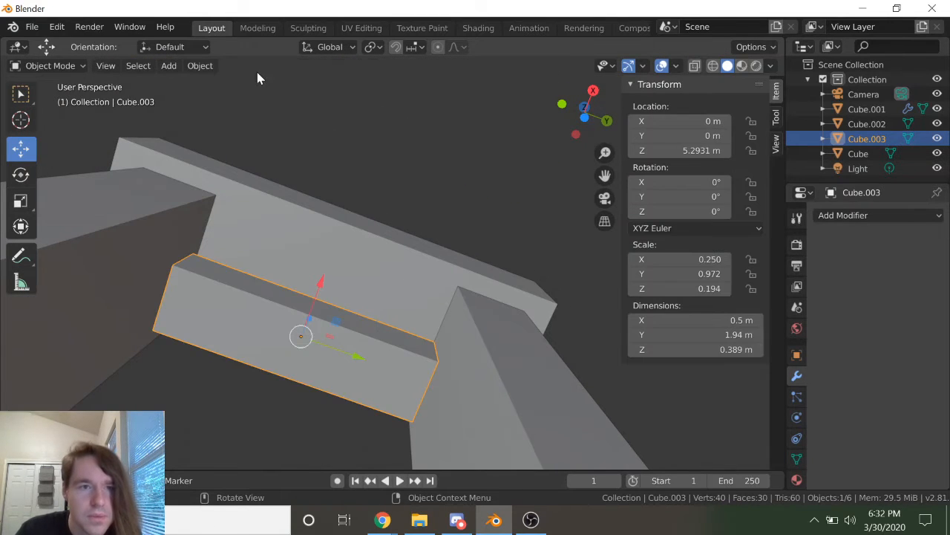
Step: Apply the lower crossbar's scale in Object Mode
click(200, 66)
mouse_move(227, 143)
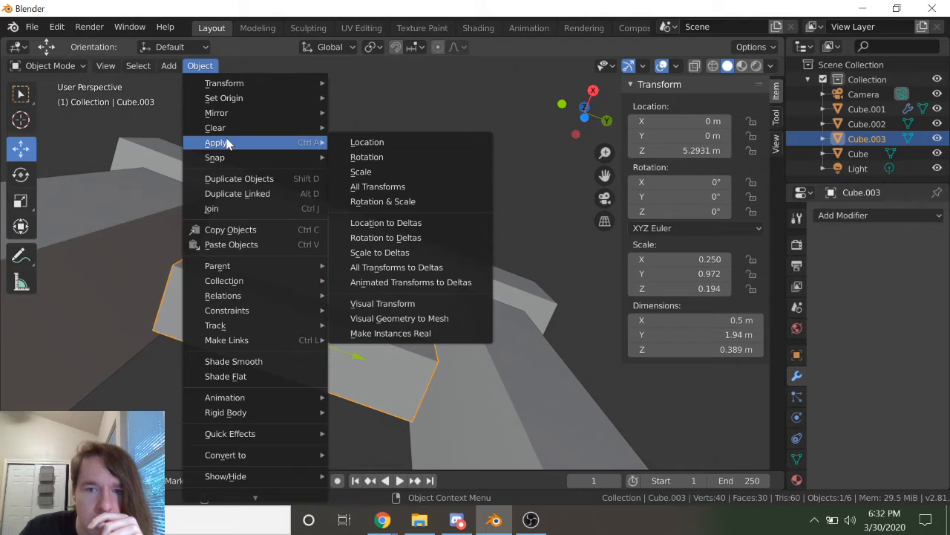
click(403, 171)
Step: In Edit Mode, inset the crossbar's bottom face with a thickness of about 0.076 m
key(Tab)
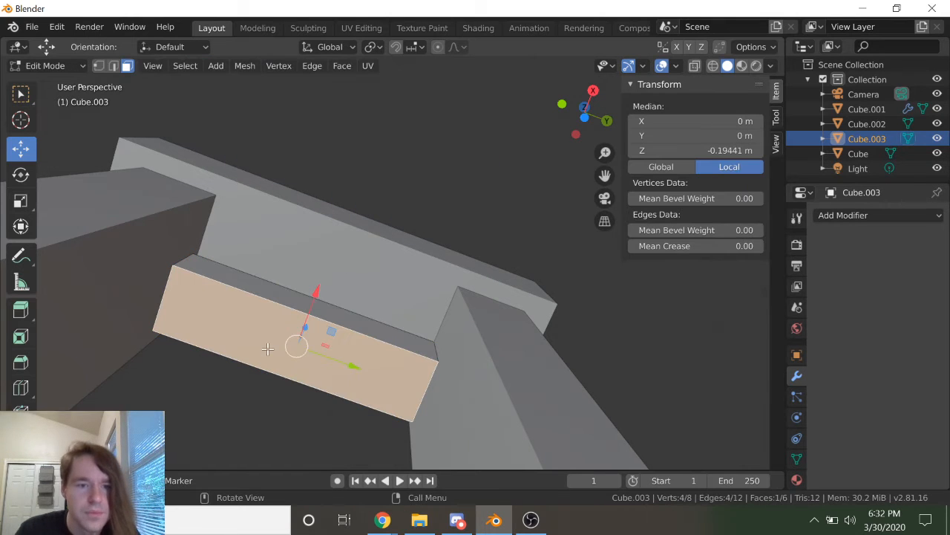
key(i)
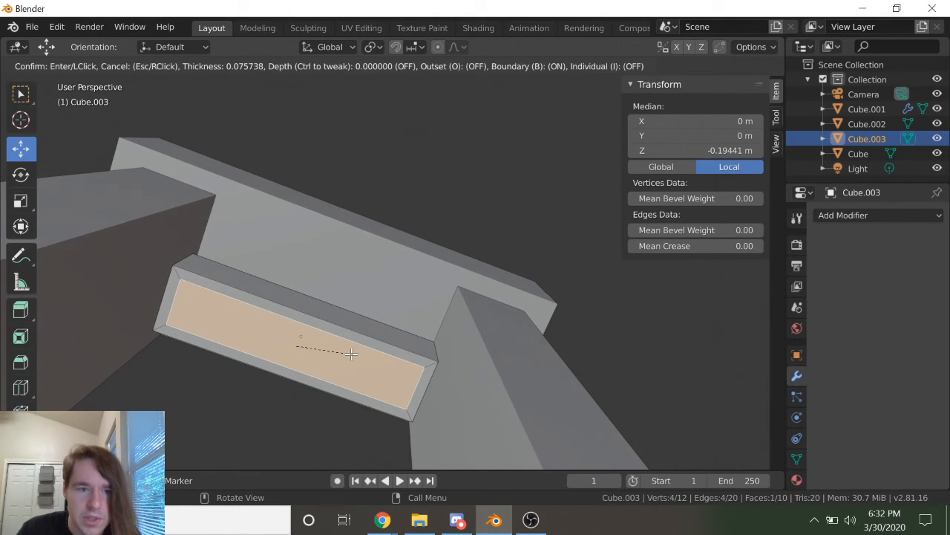
click(351, 354)
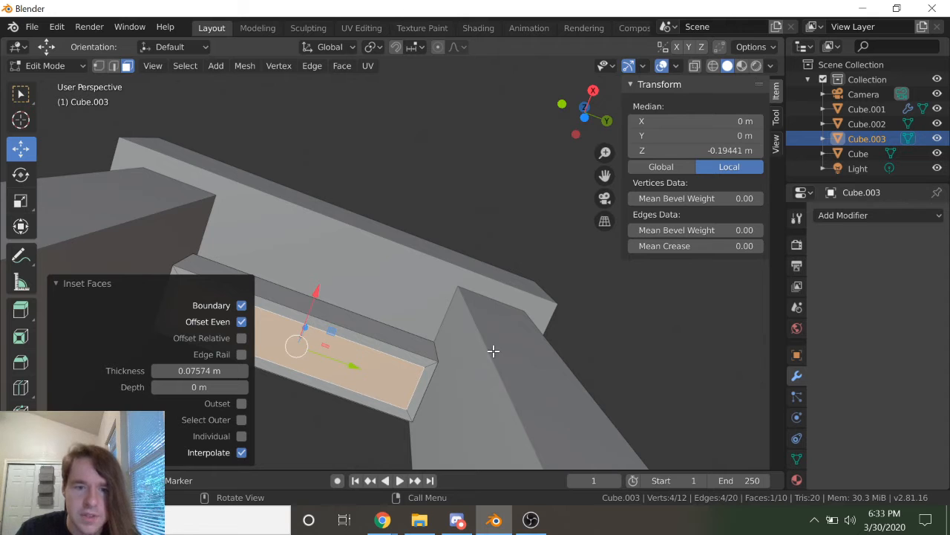
click(488, 332)
Step: Extrude the inset bottom face about 0.944 m downward to form the upper part of the blade
middle_drag(486, 324, 341, 349)
click(345, 323)
key(e)
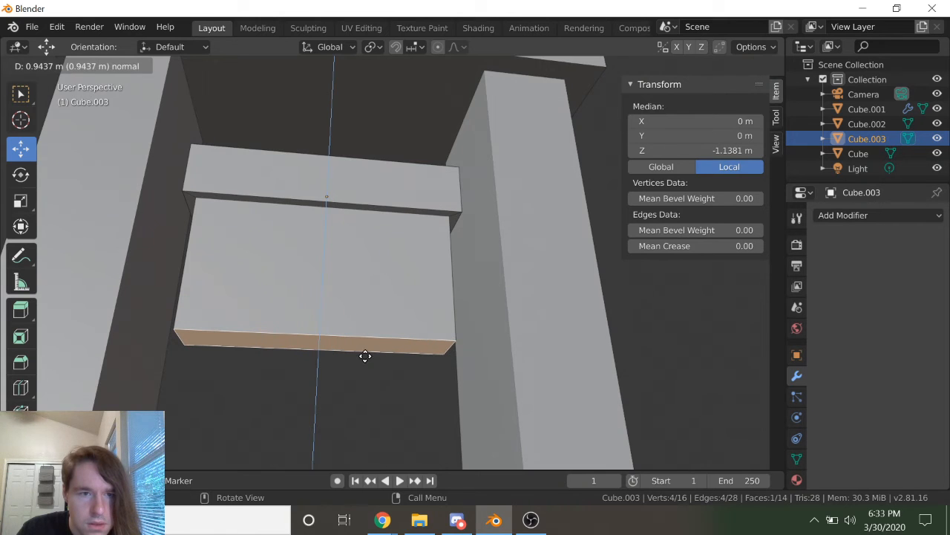
click(365, 355)
middle_drag(382, 342, 429, 313)
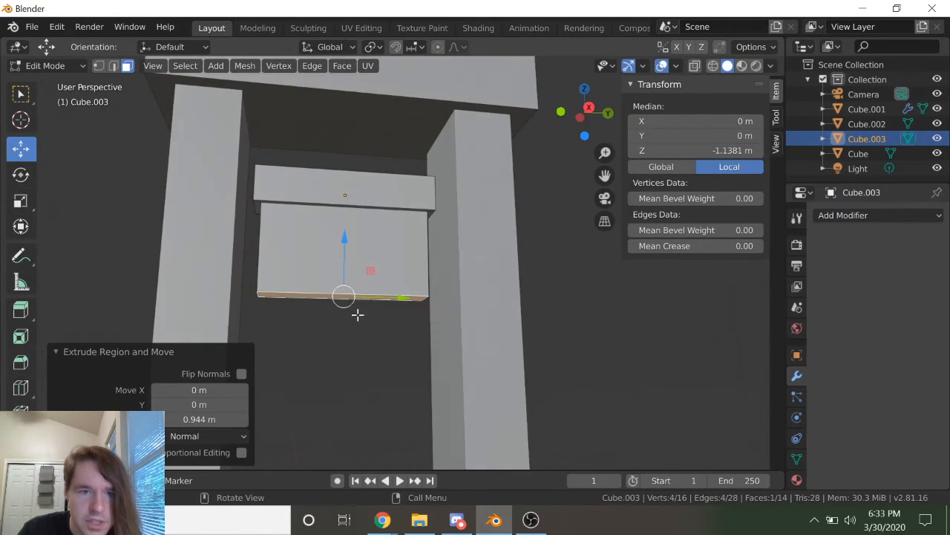
Step: View the blade from the front and switch to Chrome to check the guillotine reference images
middle_drag(350, 319, 476, 412)
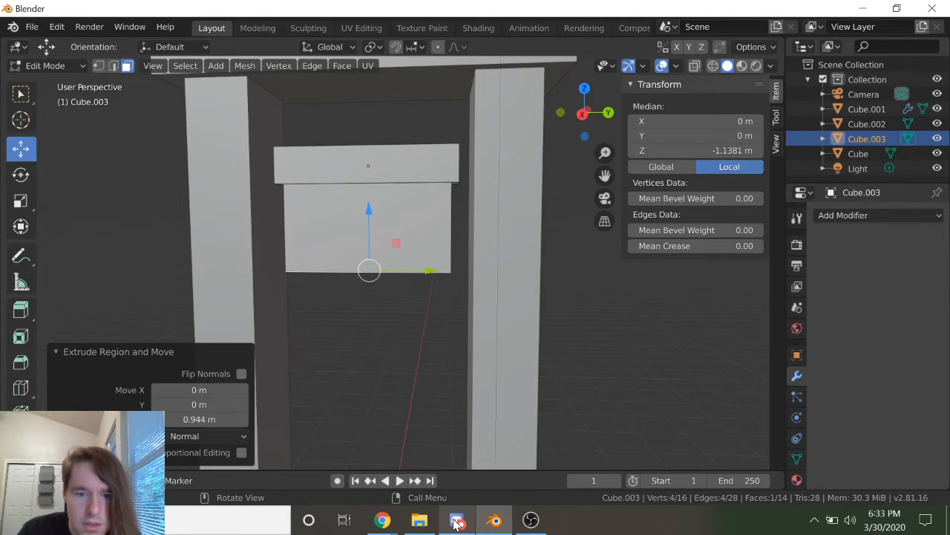
mouse_move(391, 521)
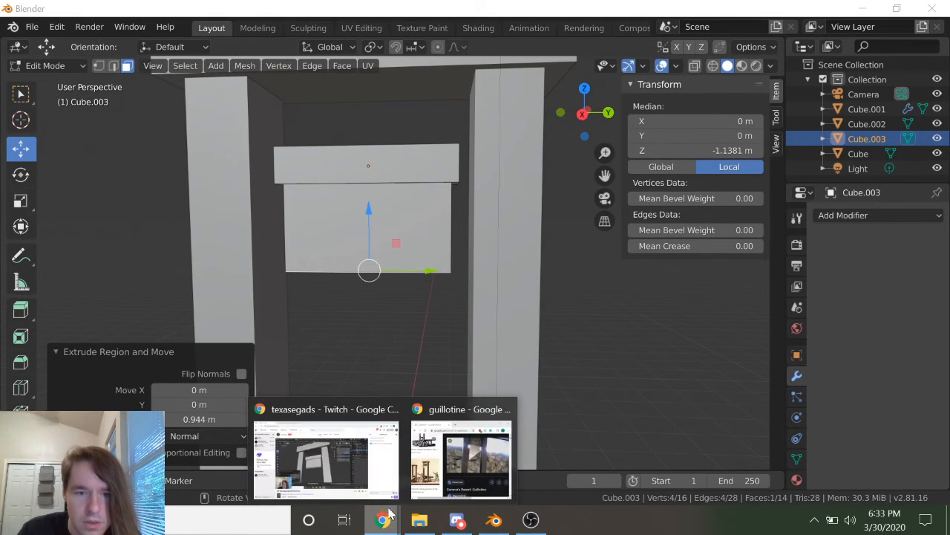
click(441, 468)
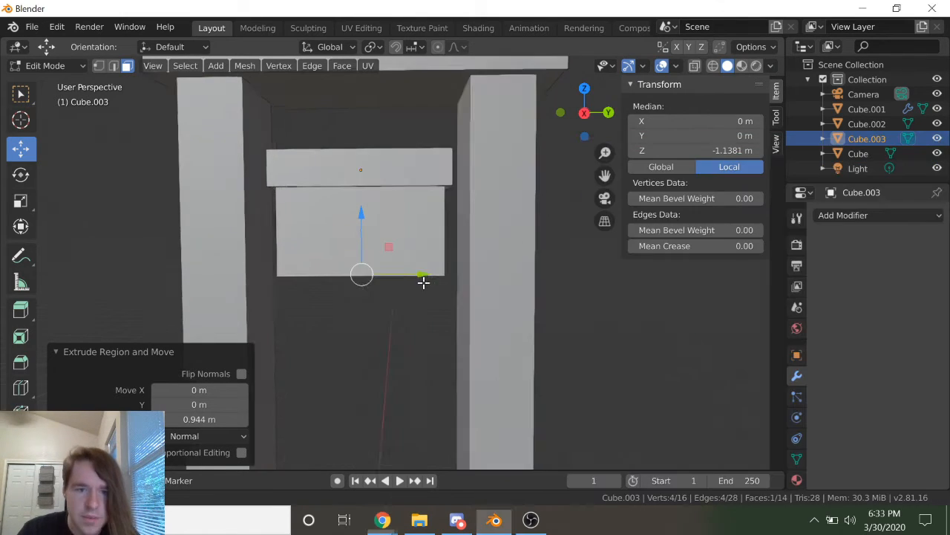
Step: Extrude the blade's bottom face about 0.911 m further downward as a second segment
middle_drag(424, 278, 404, 291)
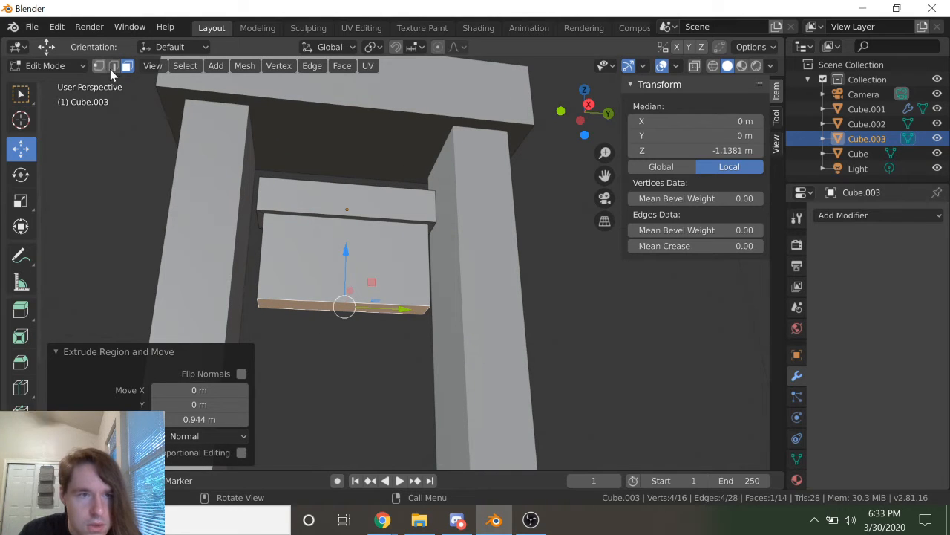
middle_drag(352, 345, 352, 344)
key(e)
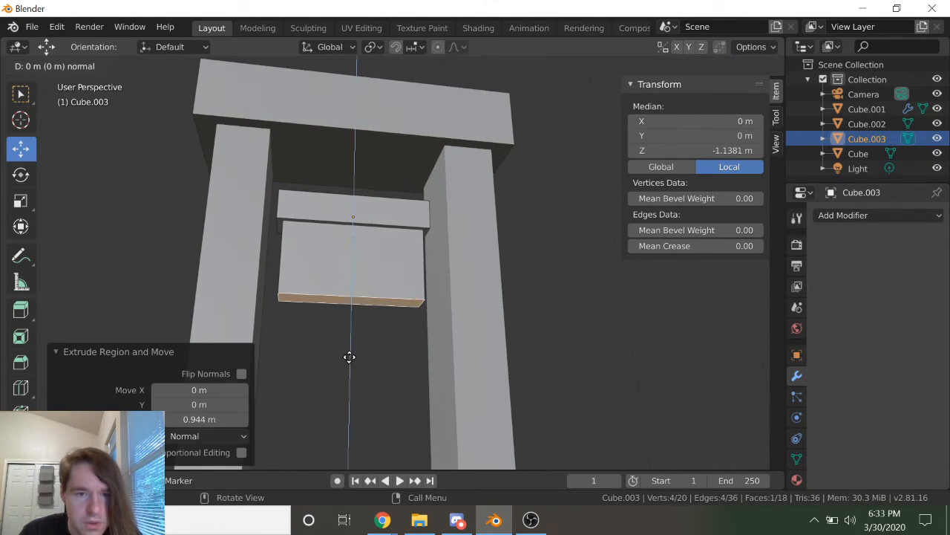
click(335, 414)
middle_drag(335, 414, 295, 158)
Step: In edge select mode, select the two vertical edges on the +Y side of the lower blade segment and merge their vertices with Collapse
click(113, 66)
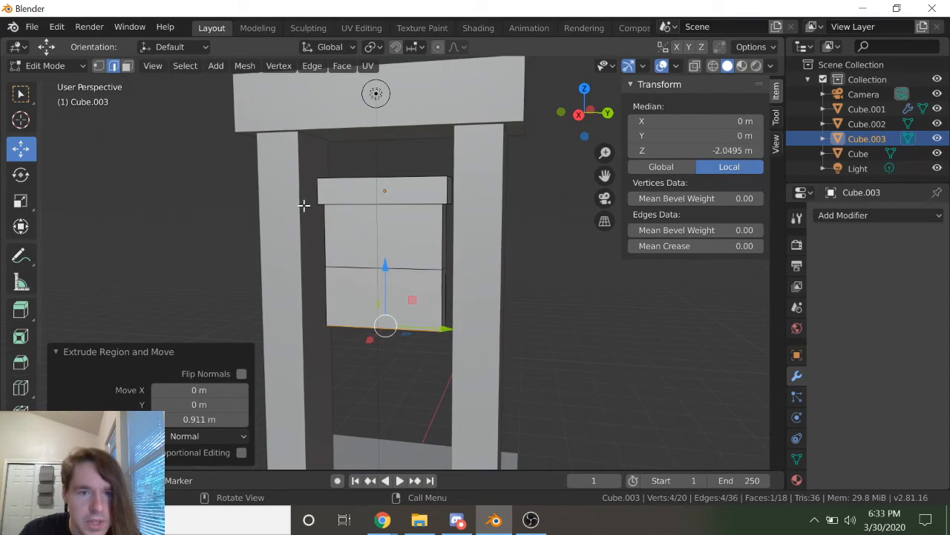
click(446, 297)
middle_drag(446, 297, 624, 335)
shift+click(377, 299)
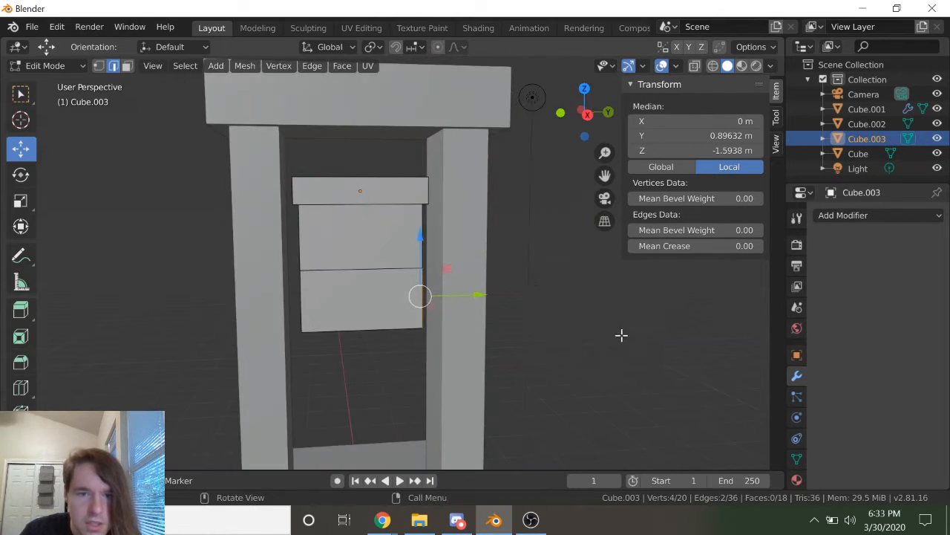
click(279, 67)
mouse_move(393, 292)
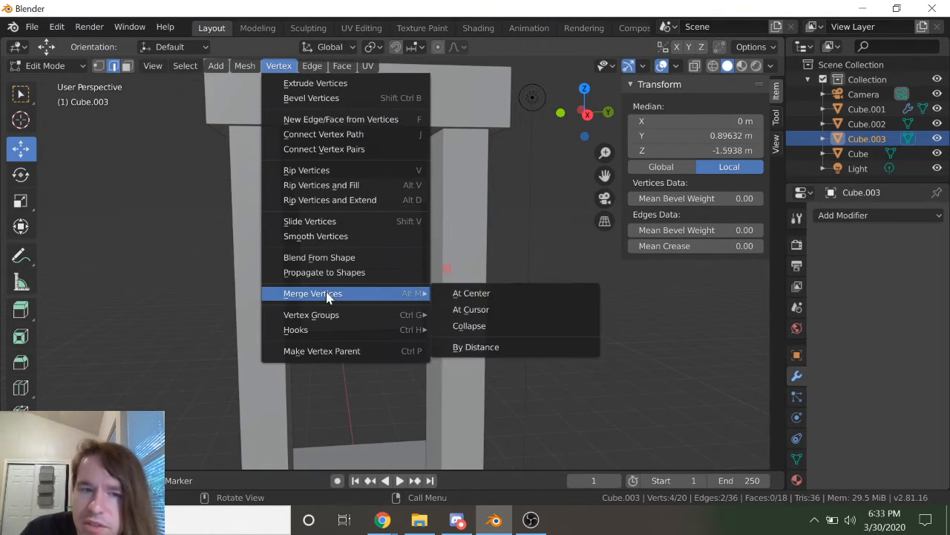
click(487, 325)
middle_drag(535, 317, 500, 297)
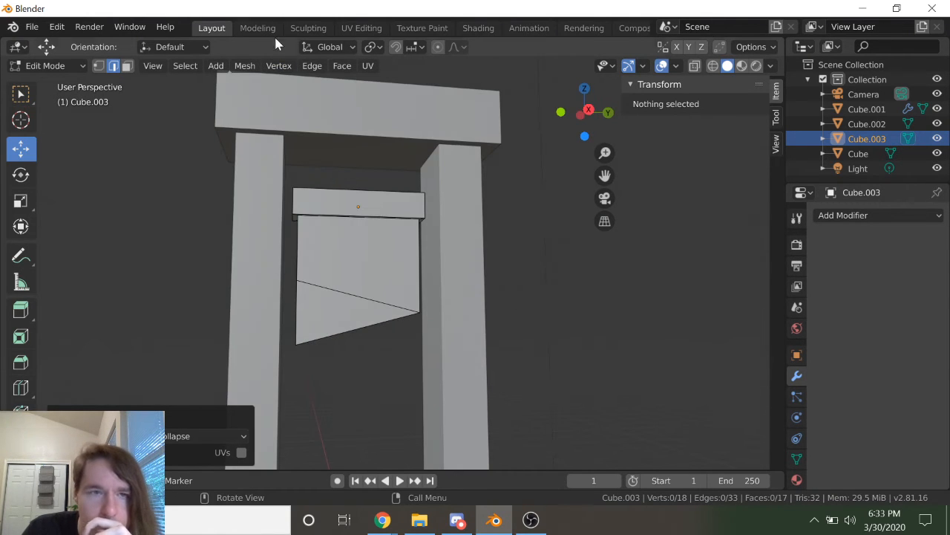
Step: Lower the short edge at the blade's lowest corner to about -2.687 m local Z, steepening the slanted cutting edge
middle_drag(386, 356, 339, 411)
click(334, 364)
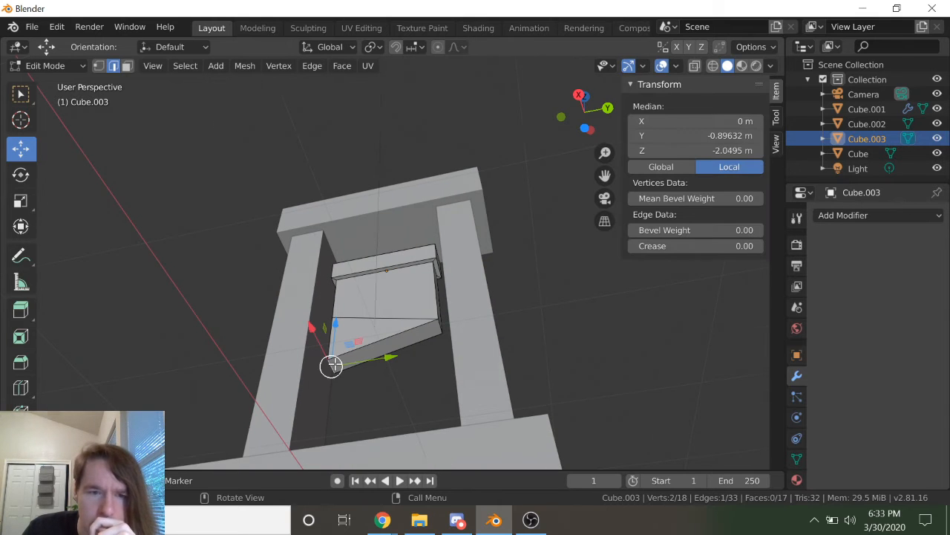
middle_drag(372, 303, 377, 352)
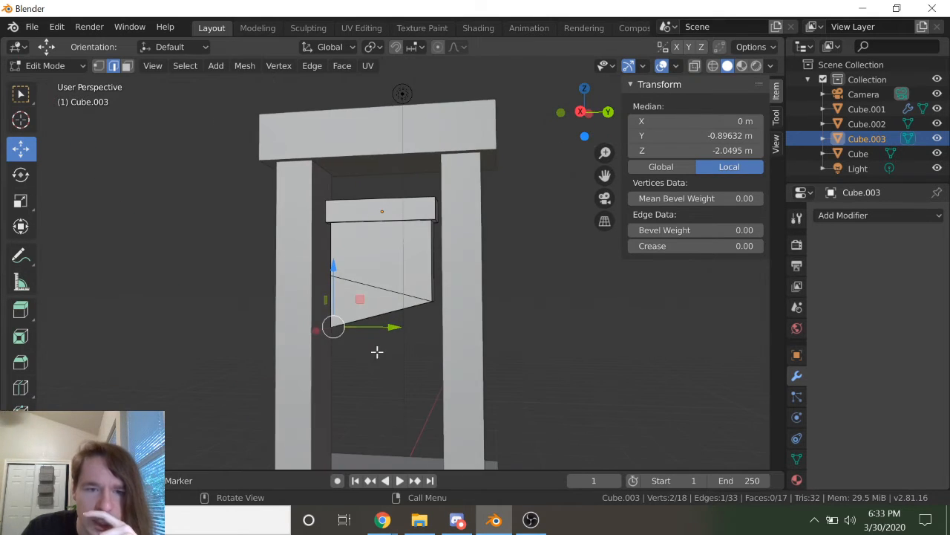
drag(336, 269, 343, 304)
middle_drag(331, 299, 348, 267)
key(Tab)
key(Tab)
Step: Try to merge the two long slanted edges along the underside of the blade with Collapse
middle_drag(424, 364, 452, 398)
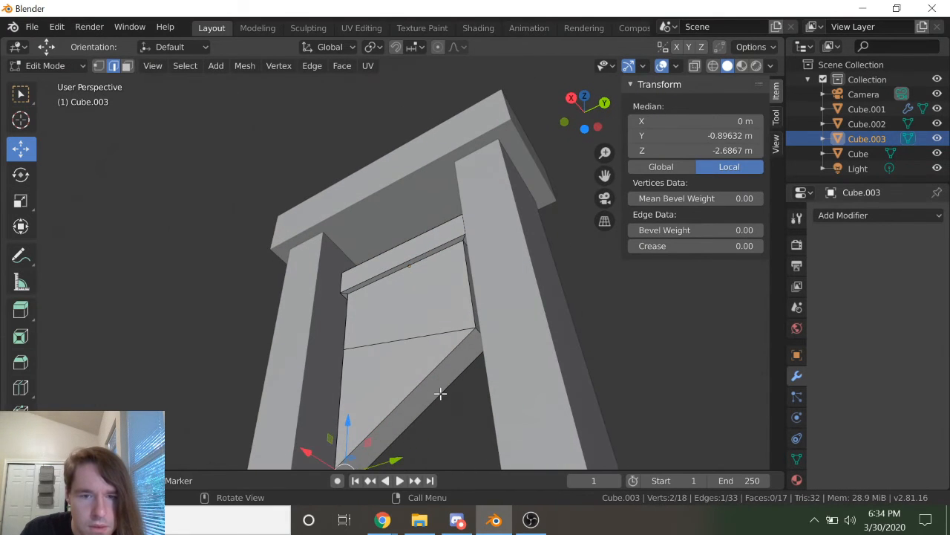
click(440, 393)
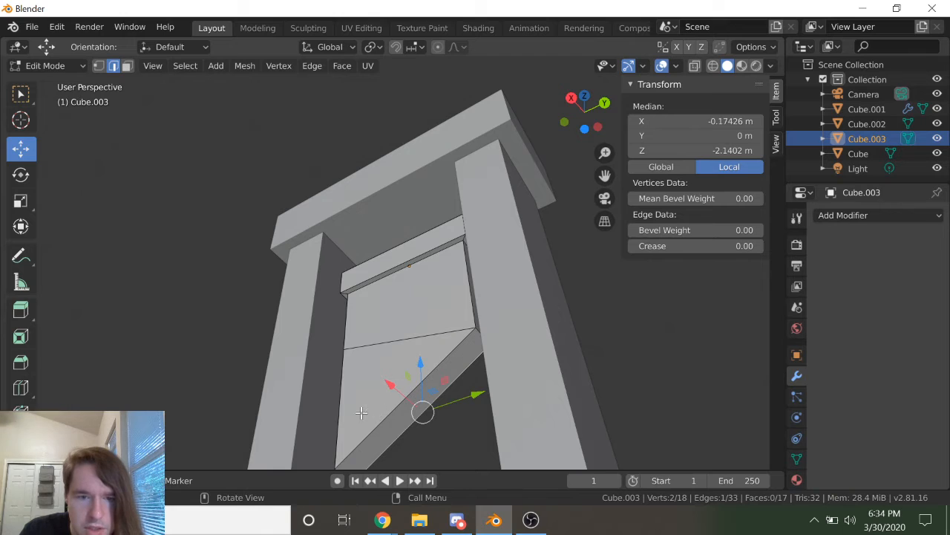
middle_drag(361, 414, 228, 231)
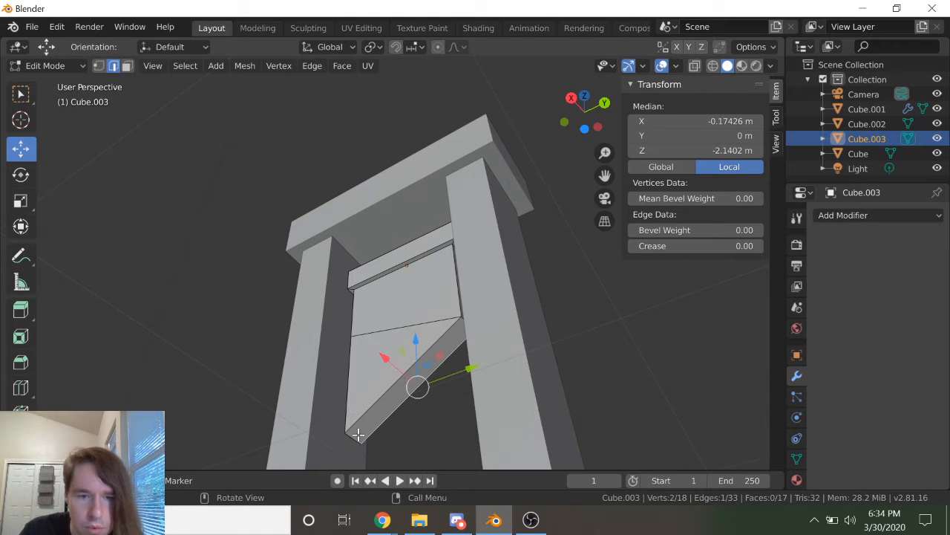
click(354, 437)
click(416, 383)
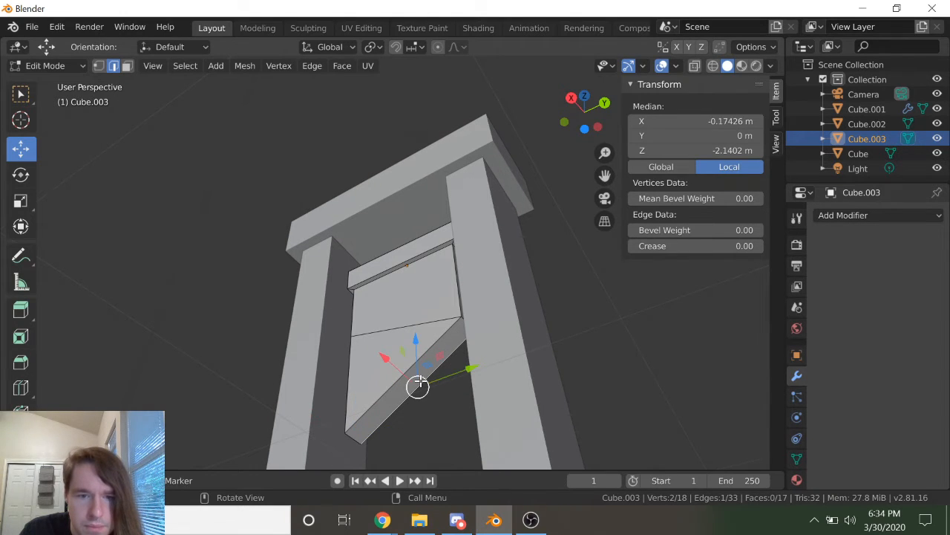
shift+click(379, 397)
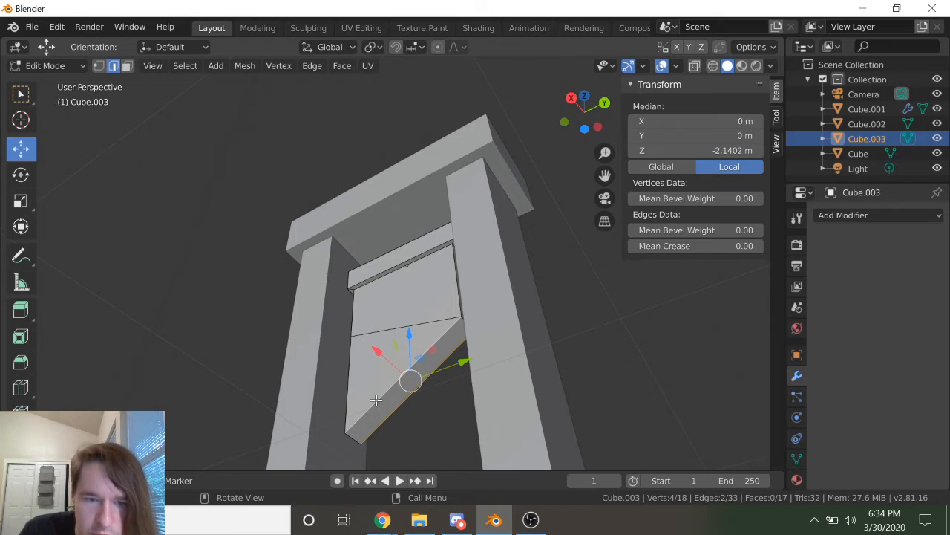
click(288, 66)
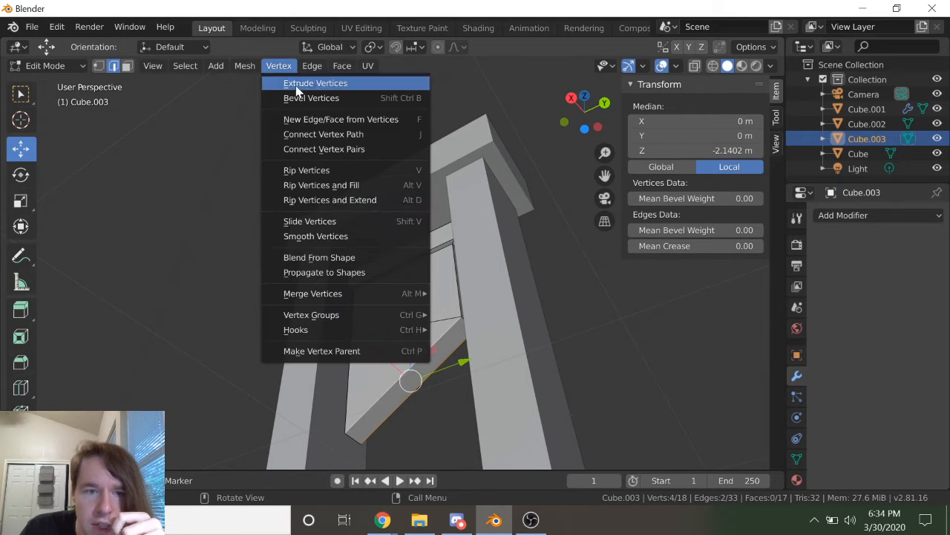
mouse_move(338, 315)
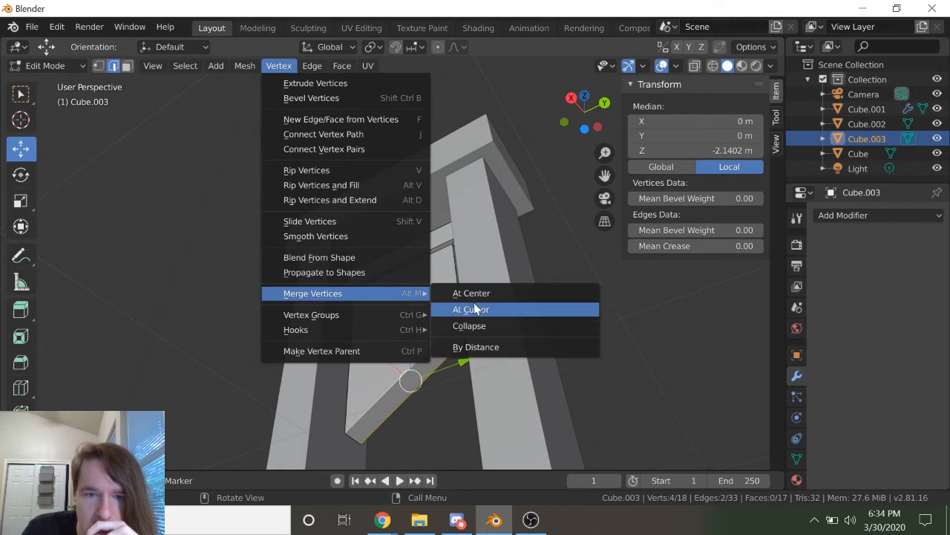
click(482, 331)
key(ctrl+z)
key(ctrl+z)
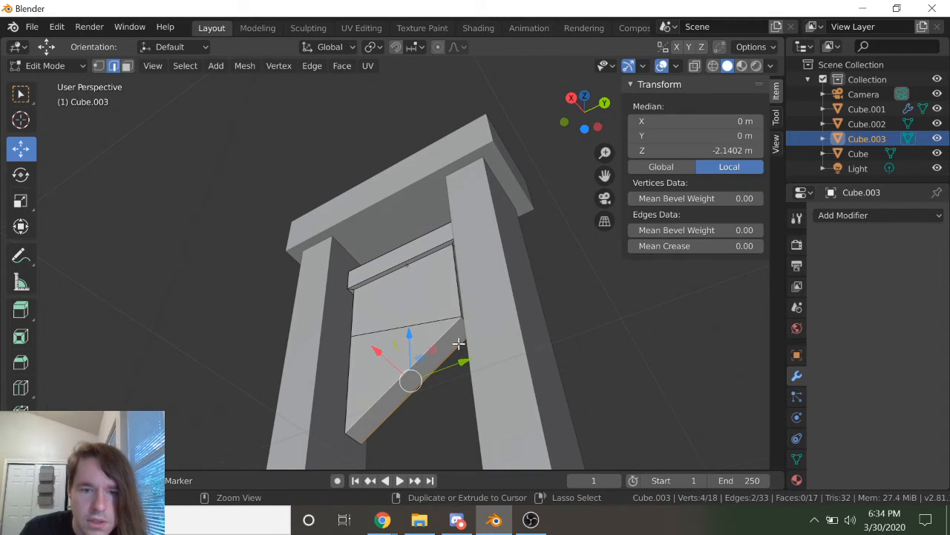
Step: Select the short edges at both ends of the blade's slanted underside and merge their vertices with Collapse to sharpen the cutting edge
click(350, 438)
middle_drag(473, 389, 490, 387)
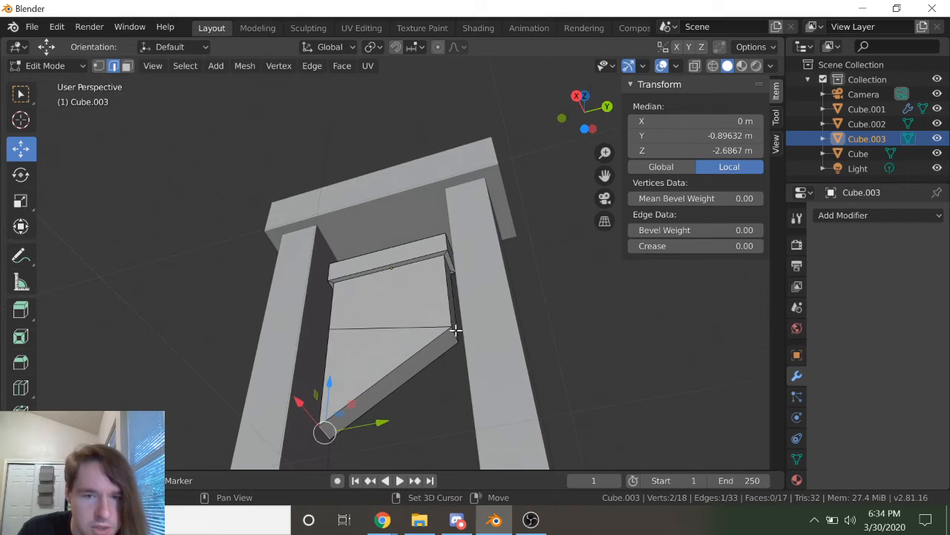
shift+click(455, 331)
key(alt+a)
click(454, 334)
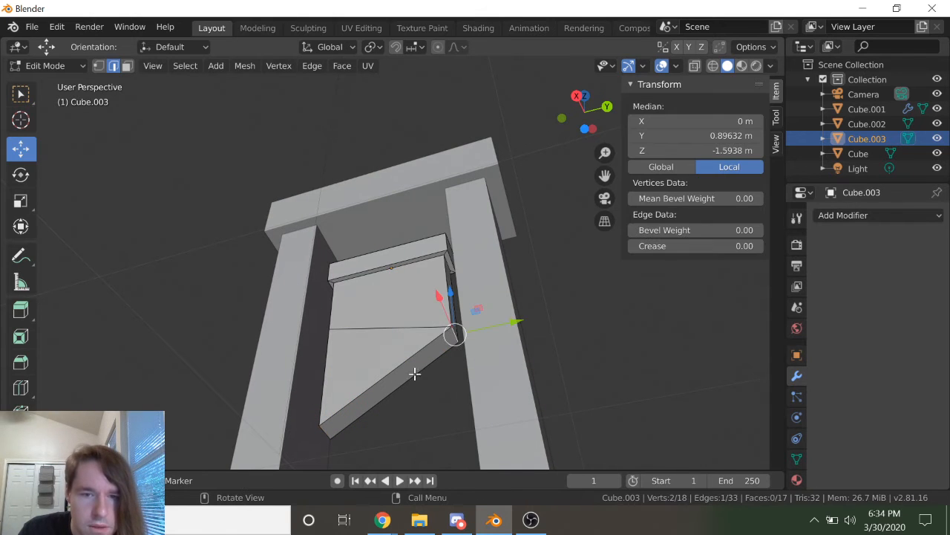
shift+click(325, 429)
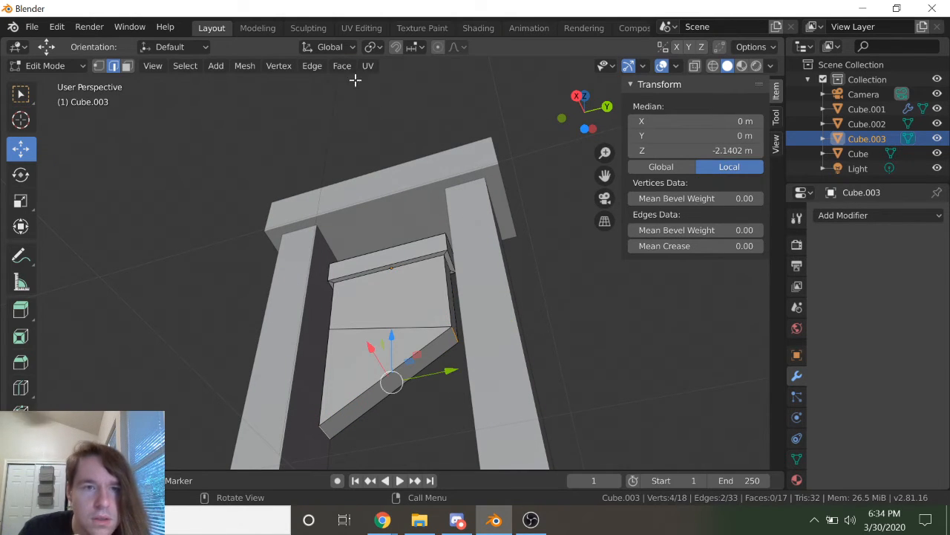
click(278, 66)
mouse_move(372, 301)
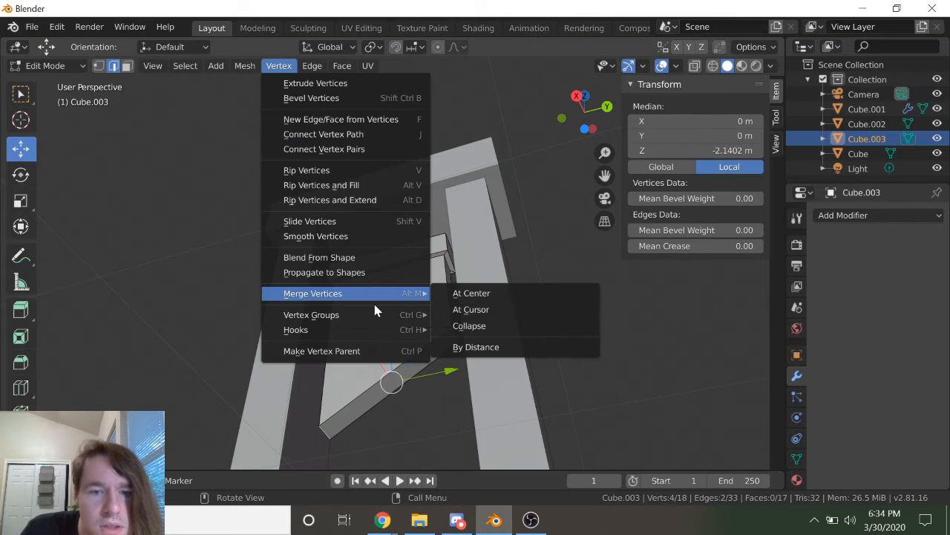
click(506, 327)
middle_drag(502, 349, 388, 374)
scroll(346, 350, up, 4)
scroll(444, 354, down, 6)
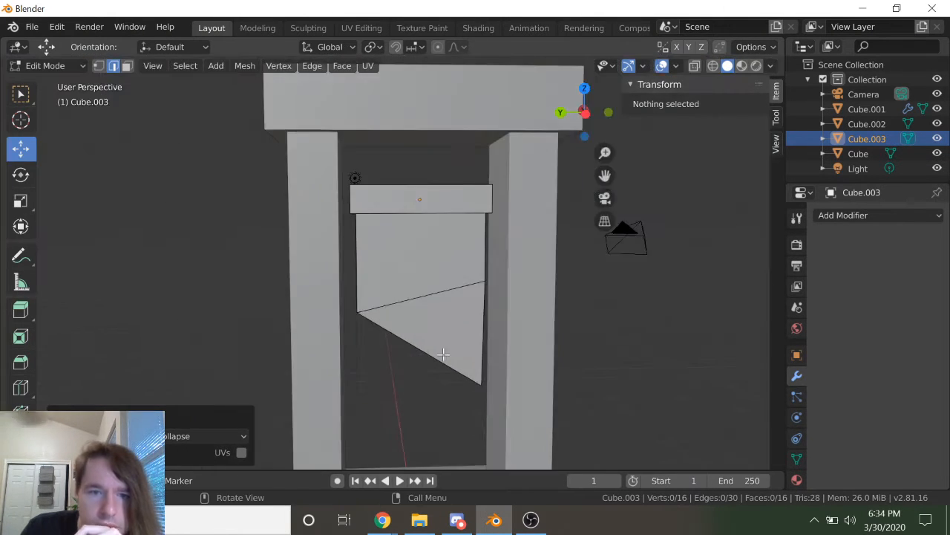
Step: Select the edge loop running across the middle of the blade and remove it with Dissolve Edges
key(Tab)
middle_drag(453, 350, 260, 323)
key(Tab)
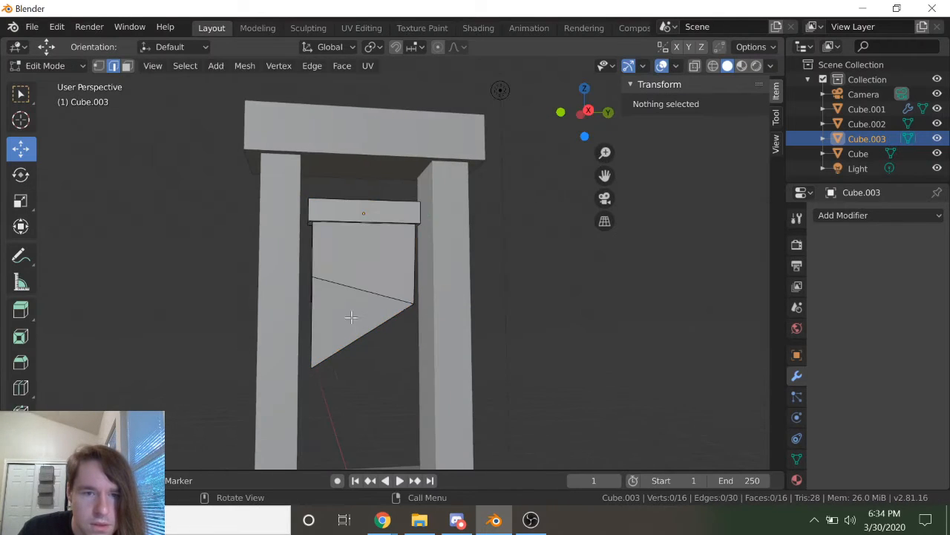
scroll(368, 322, up, 3)
middle_drag(368, 322, 340, 273)
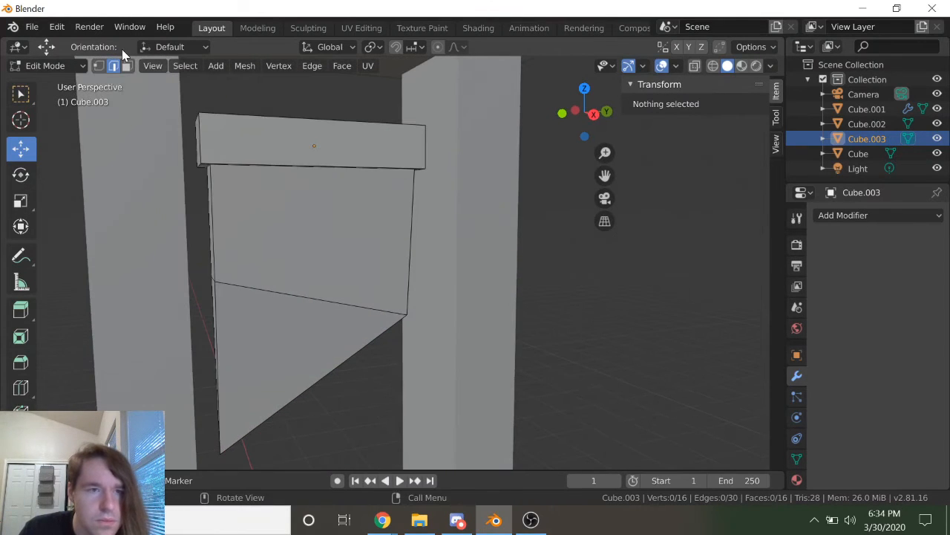
key(a)
key(alt+a)
alt+click(283, 293)
key(x)
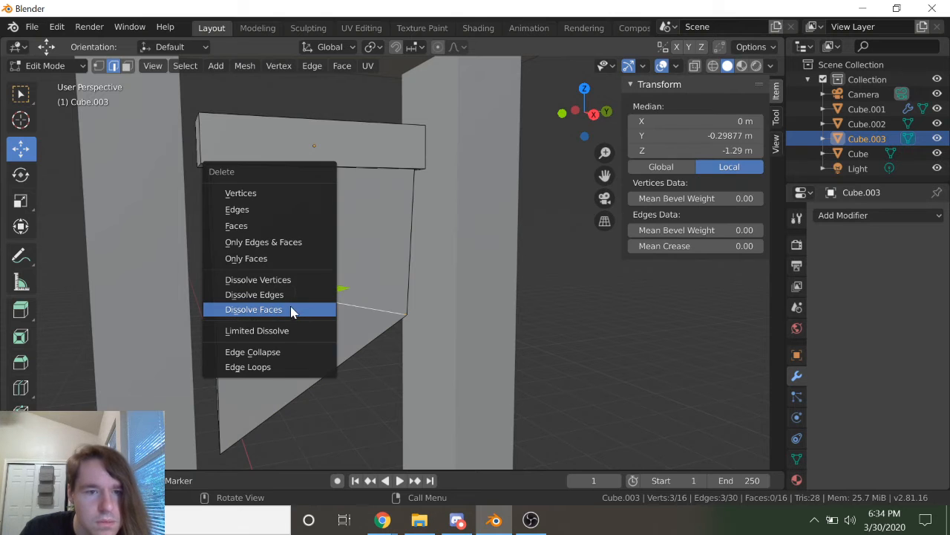
click(254, 295)
middle_drag(420, 354, 382, 333)
key(Tab)
key(Tab)
key(Tab)
key(Tab)
key(alt+a)
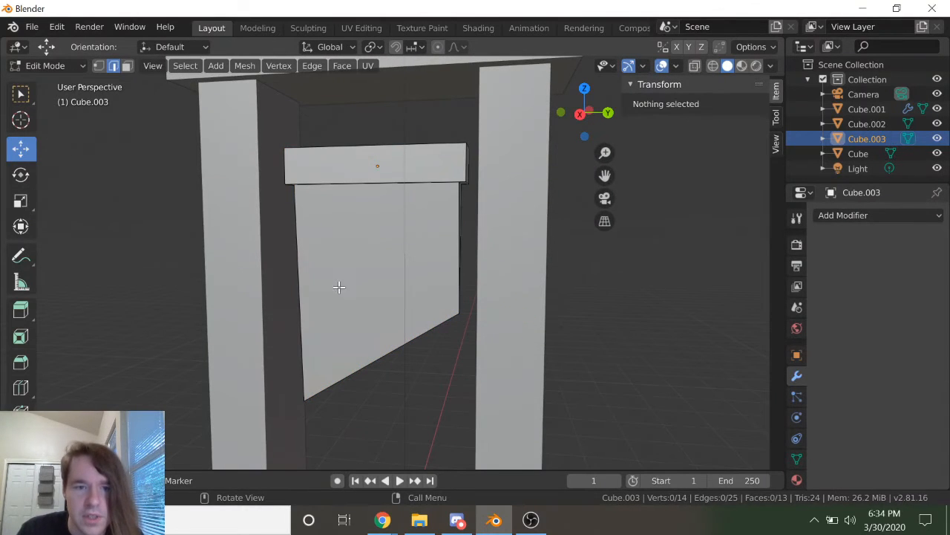
Step: Undo and repeat the Dissolve Edges operation on the blade's middle edge loop, and return to Object Mode
click(392, 323)
key(Tab)
key(Tab)
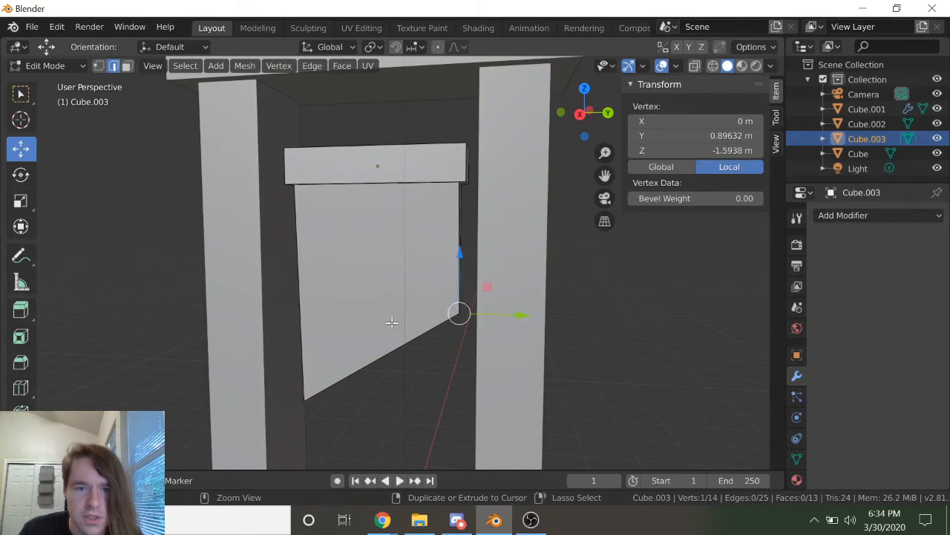
key(ctrl+z)
key(x)
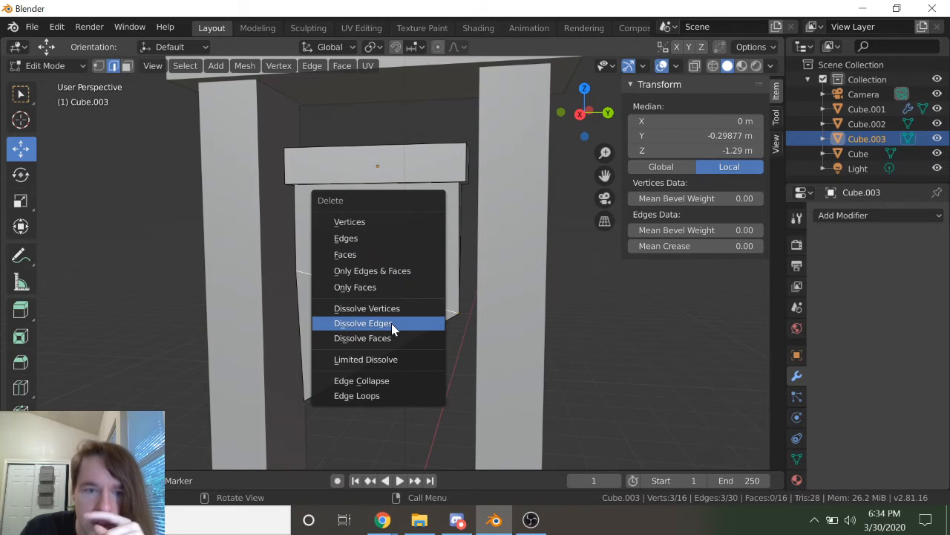
click(391, 323)
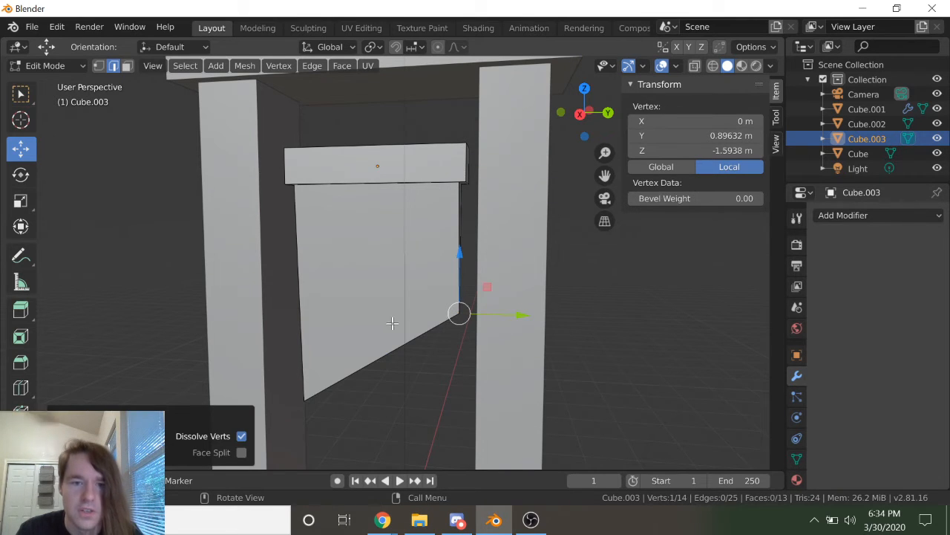
key(Tab)
Step: Examine the shape of the sharpened blade between the posts from several angles and distances
middle_drag(462, 339, 389, 339)
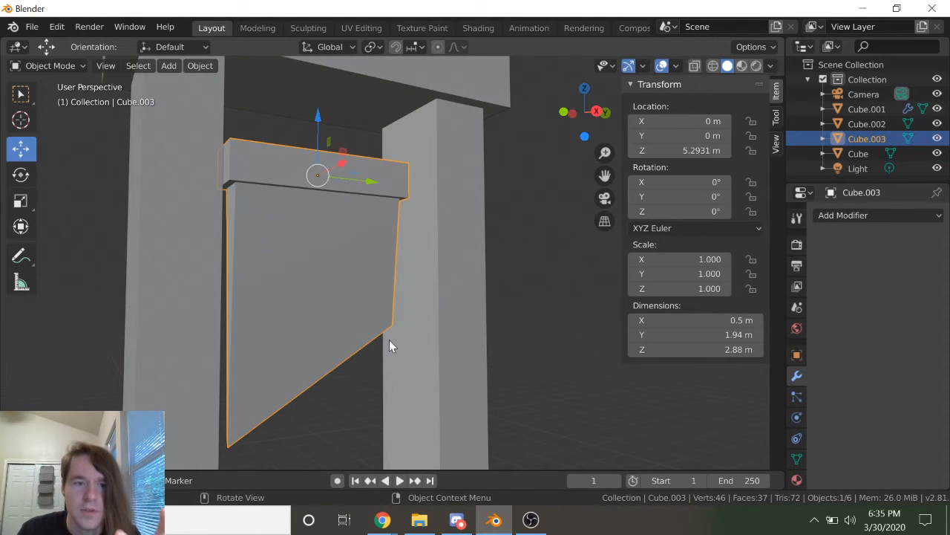
middle_drag(389, 339, 351, 343)
key(Tab)
key(Tab)
key(Tab)
key(Tab)
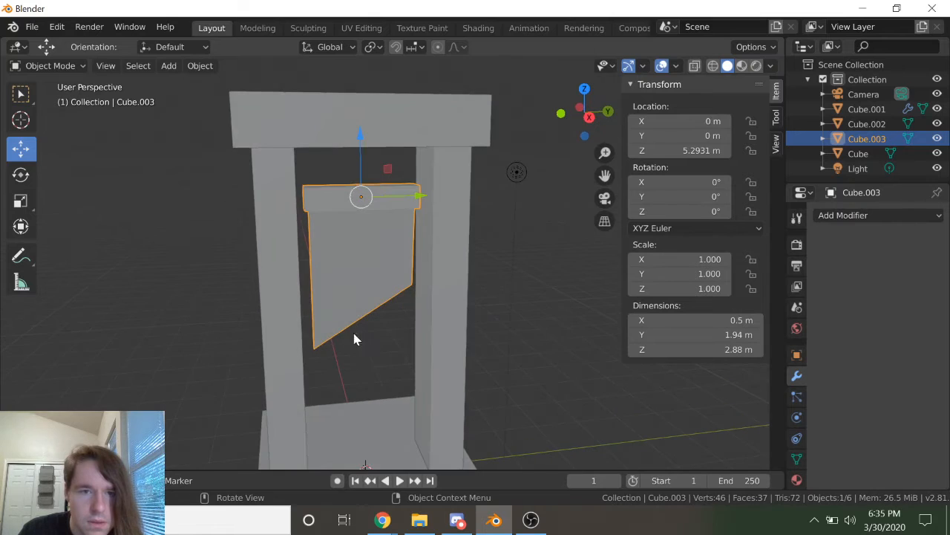
scroll(354, 294, up, 4)
scroll(312, 214, down, 1)
middle_drag(311, 213, 312, 221)
scroll(314, 230, down, 2)
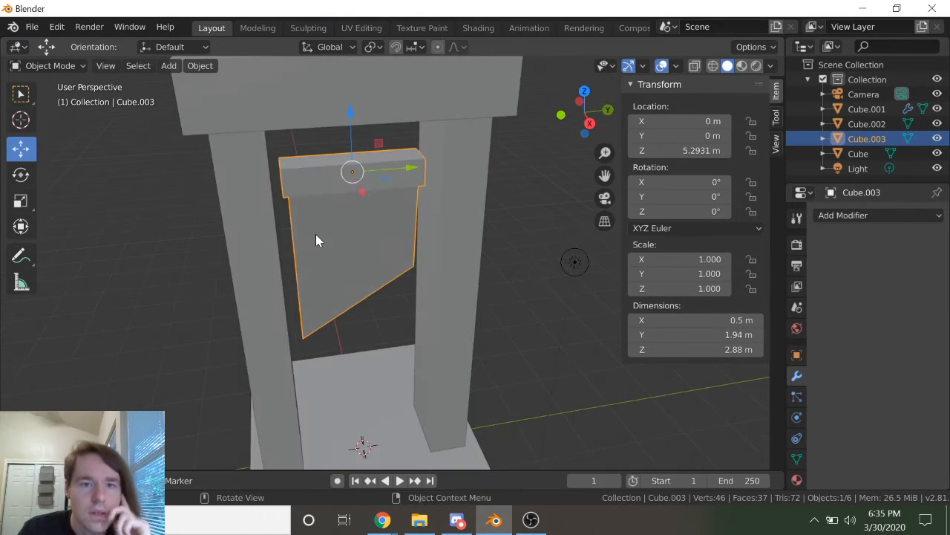
click(192, 68)
mouse_move(167, 68)
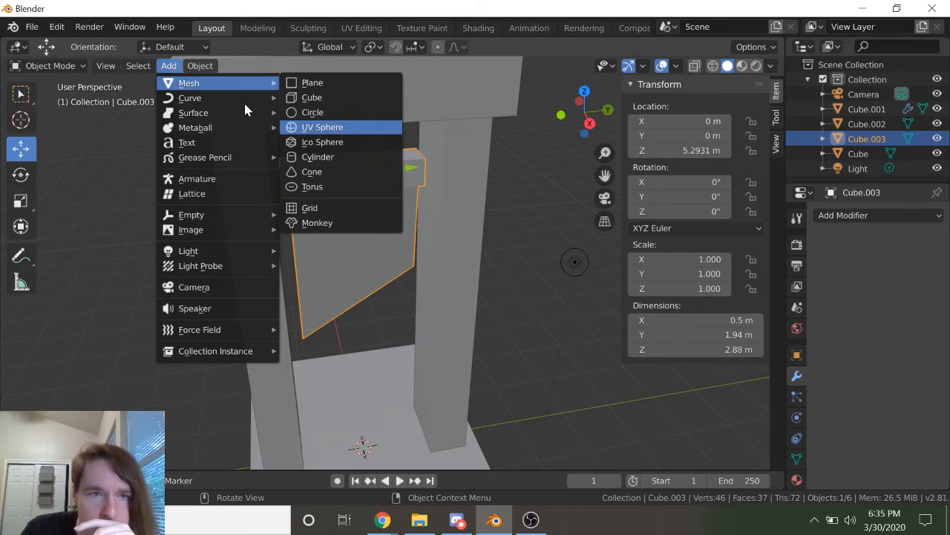
mouse_move(231, 102)
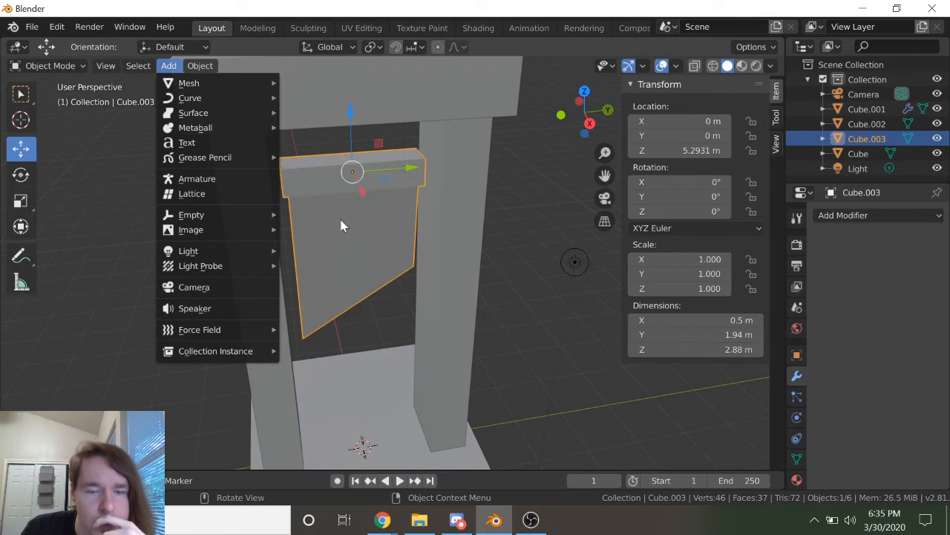
Step: Switch to Chrome and look through the guillotine image results for further reference details
scroll(379, 304, down, 3)
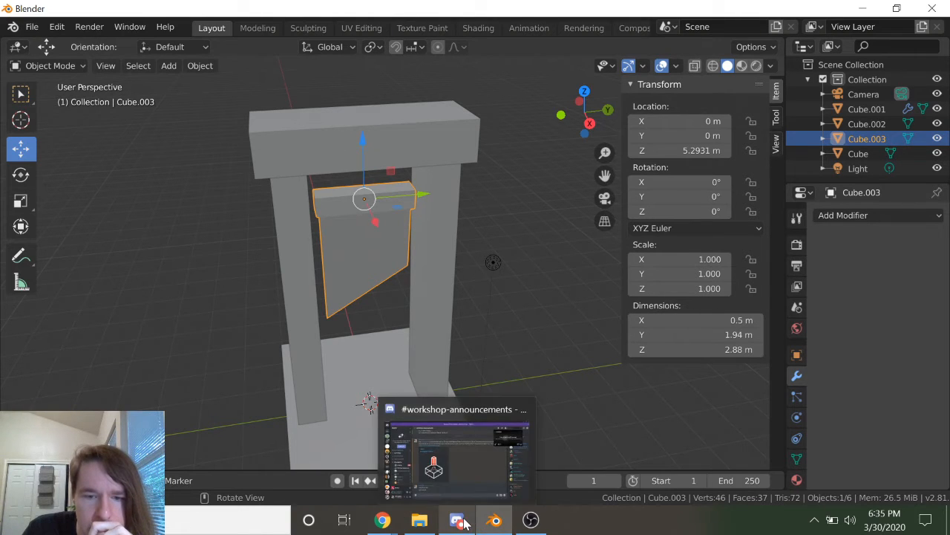
mouse_move(394, 523)
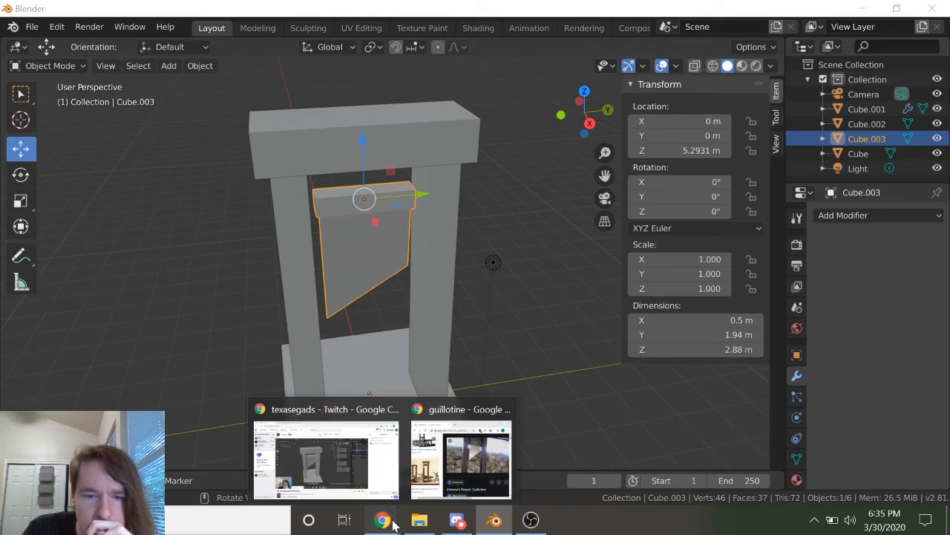
click(473, 462)
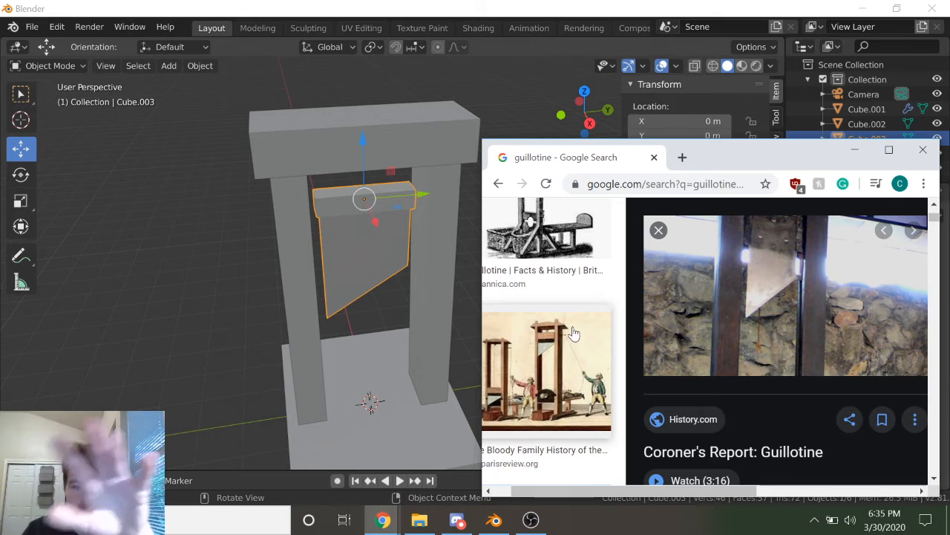
scroll(572, 333, down, 8)
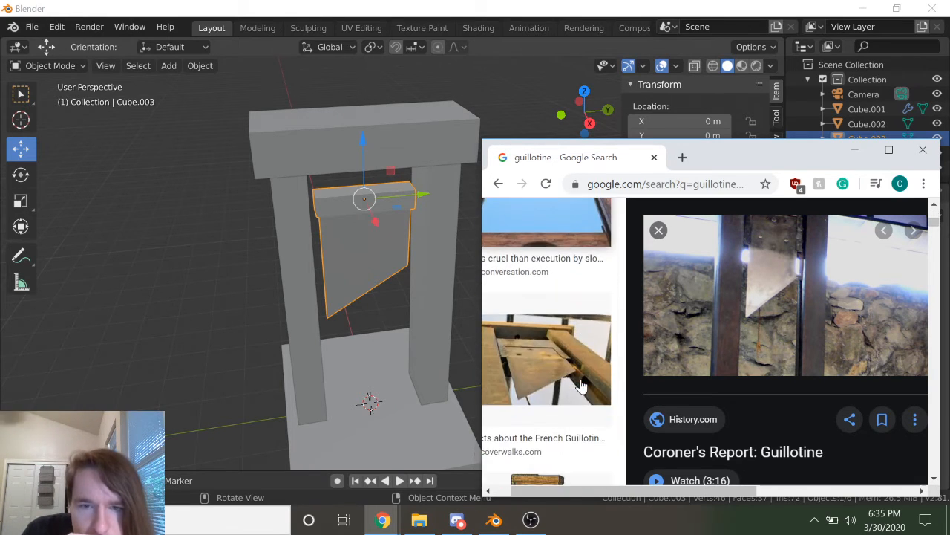
scroll(583, 387, up, 1)
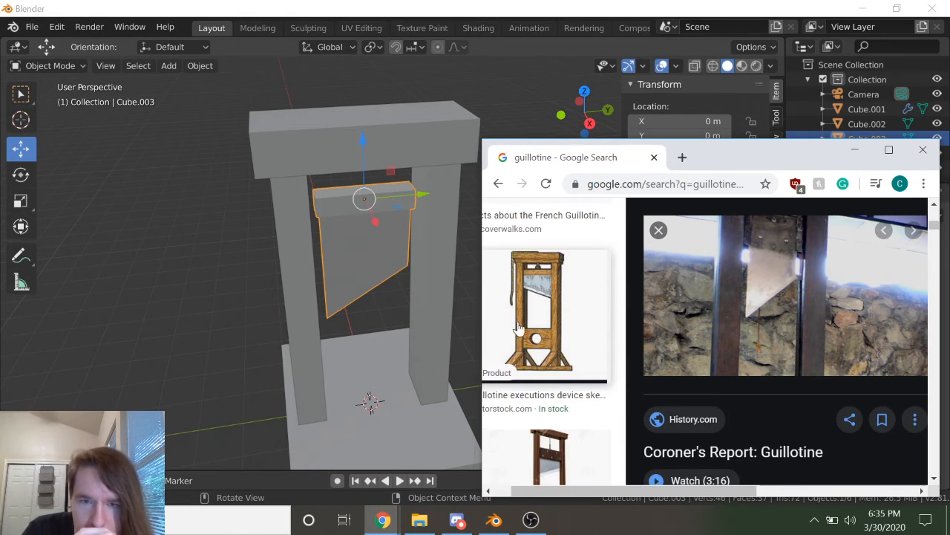
Step: Switch back to Blender, deselect the blade and add a Bezier curve at the world origin
click(119, 335)
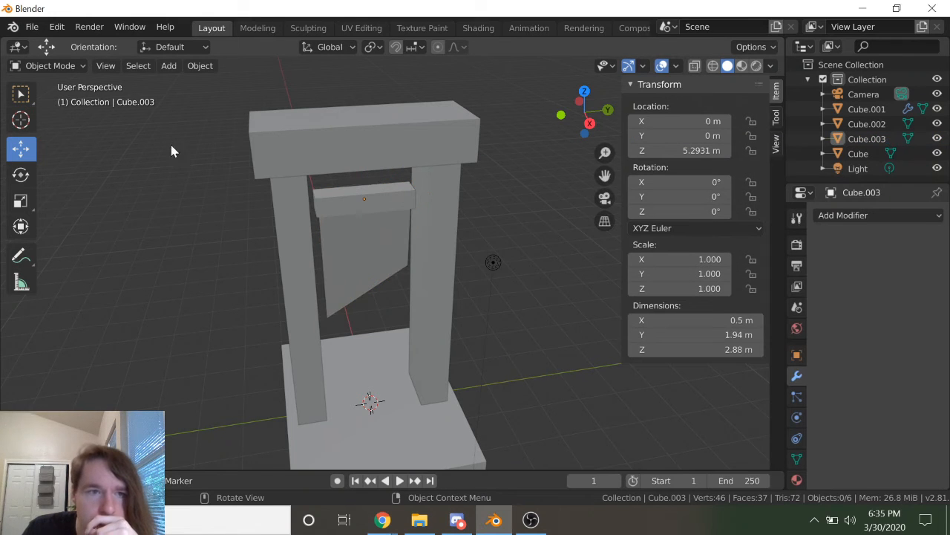
click(199, 65)
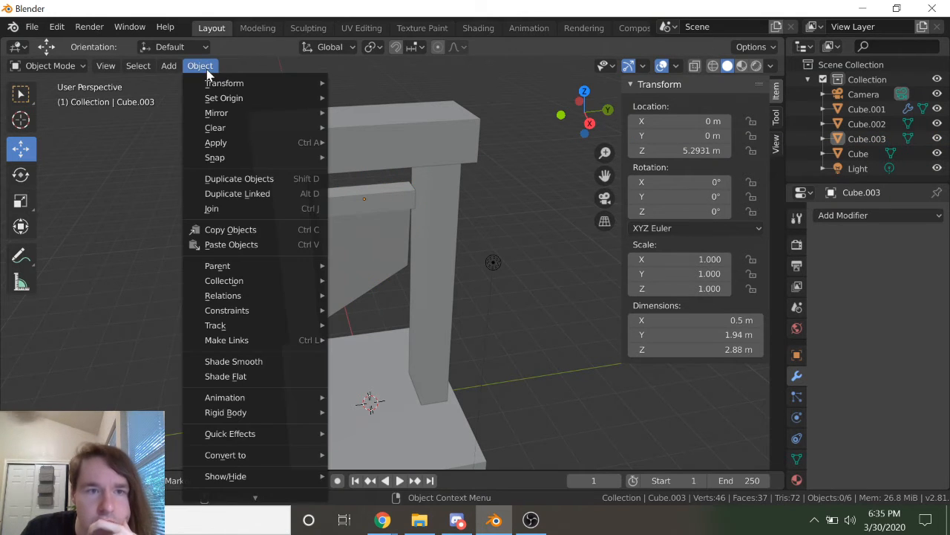
mouse_move(169, 66)
mouse_move(190, 98)
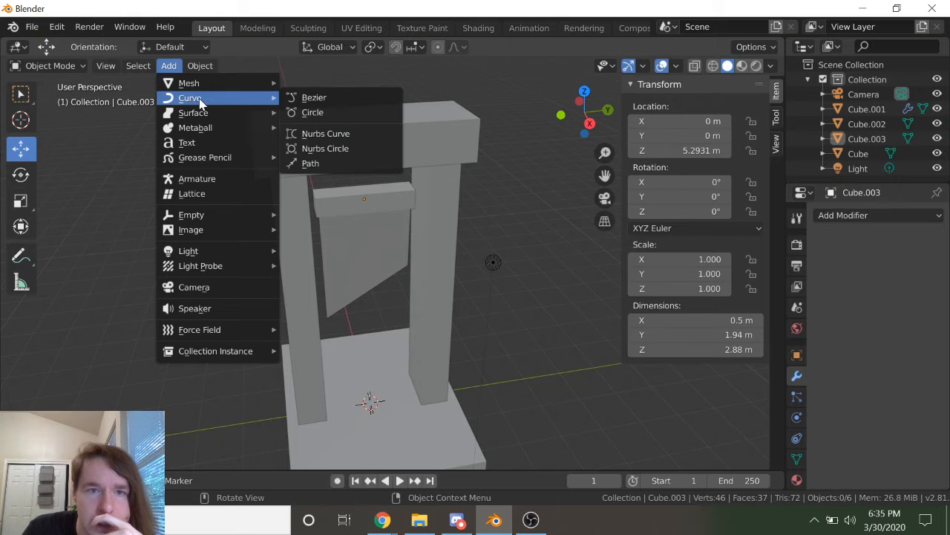
click(331, 106)
scroll(402, 374, up, 2)
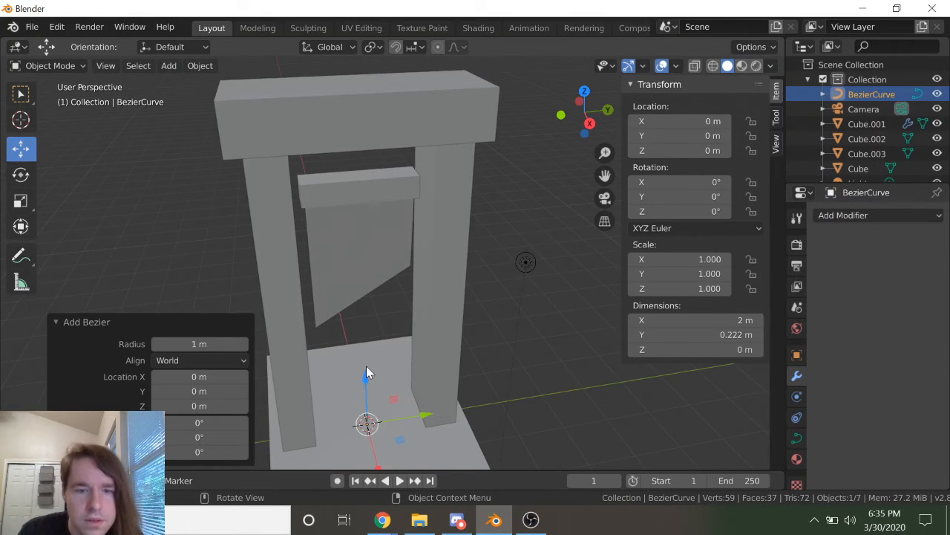
Step: Raise the Bezier curve to about 7.11 m Z, at the top of the crossbeam, and set its Y rotation to 90°
drag(365, 379, 369, 132)
middle_drag(451, 275, 358, 236)
drag(352, 154, 356, 85)
click(668, 196)
text(90)
key(Return)
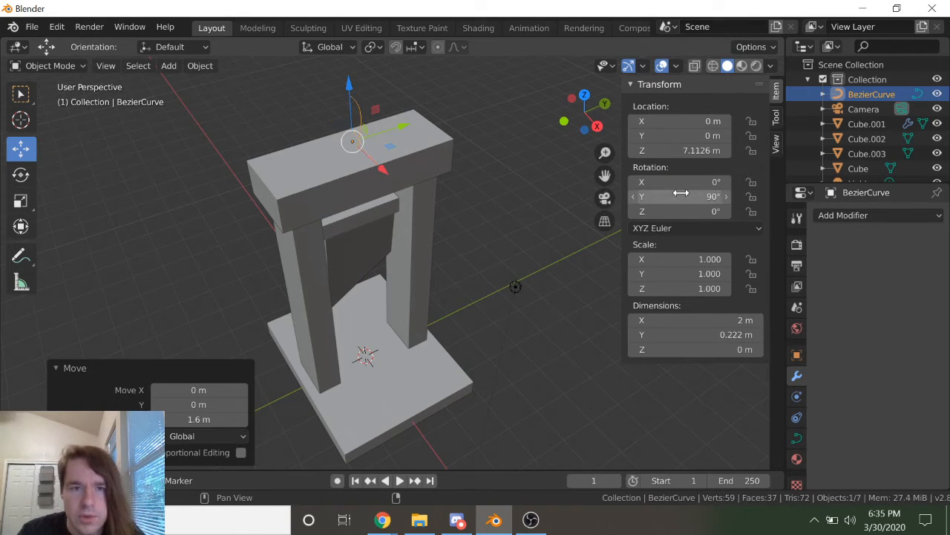
Step: Apply the Bezier curve's rotation so its rotation values reset to zero
mouse_move(389, 275)
middle_down()
mouse_move(464, 274)
mouse_move(375, 281)
middle_up()
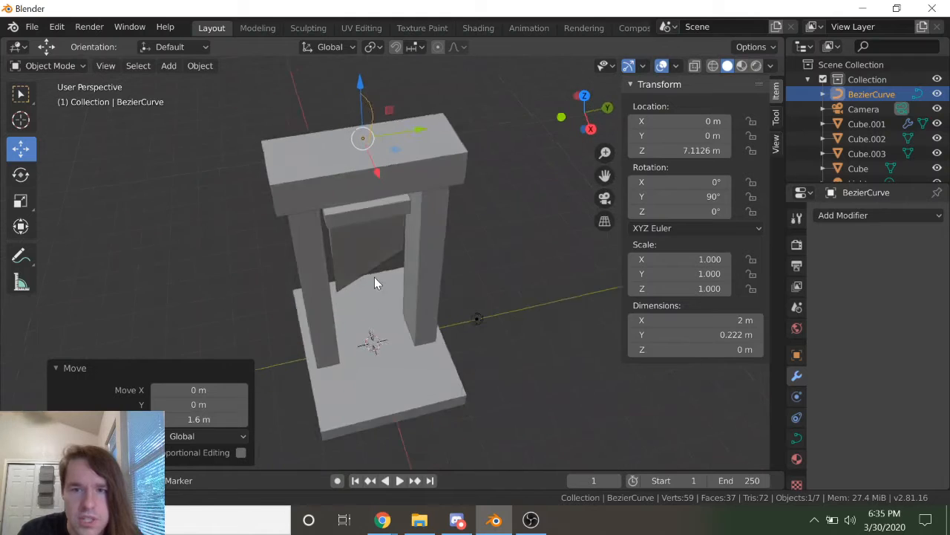
click(200, 69)
mouse_move(223, 92)
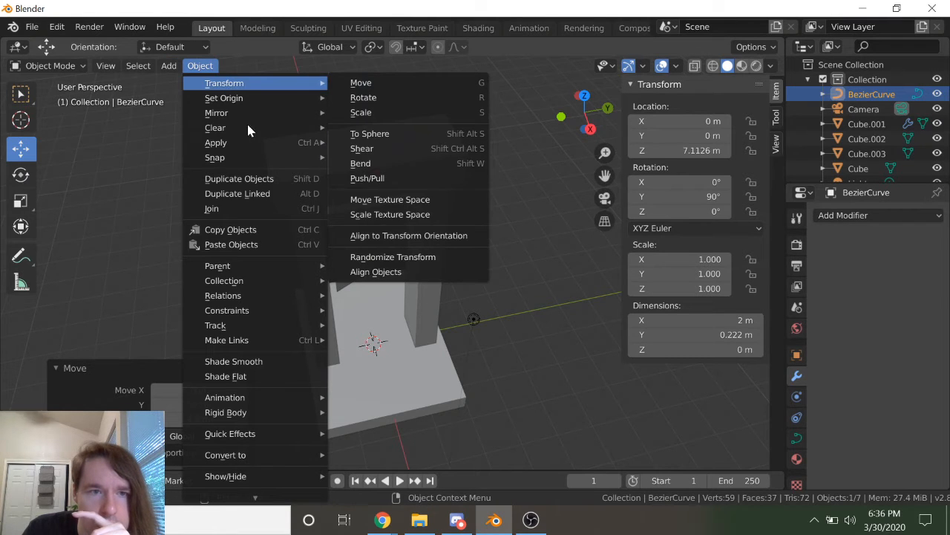
mouse_move(246, 148)
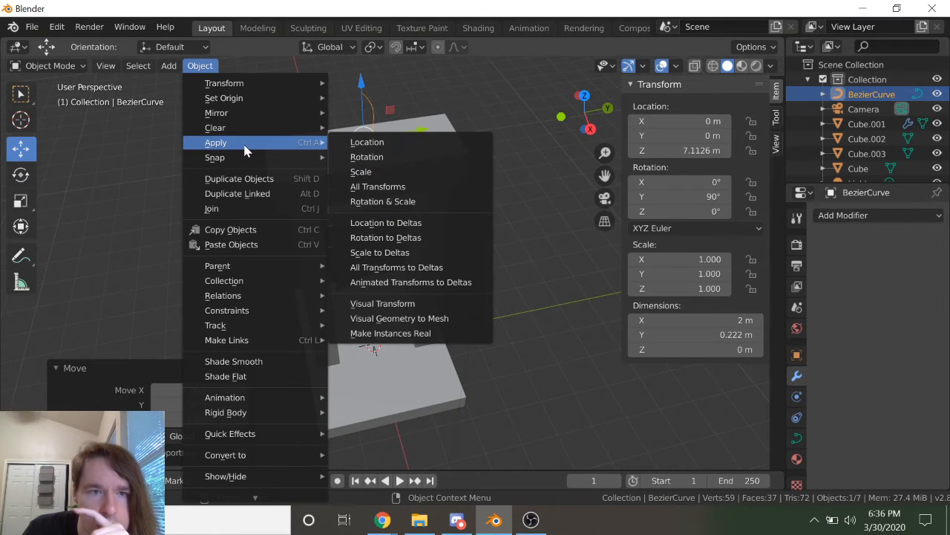
click(379, 160)
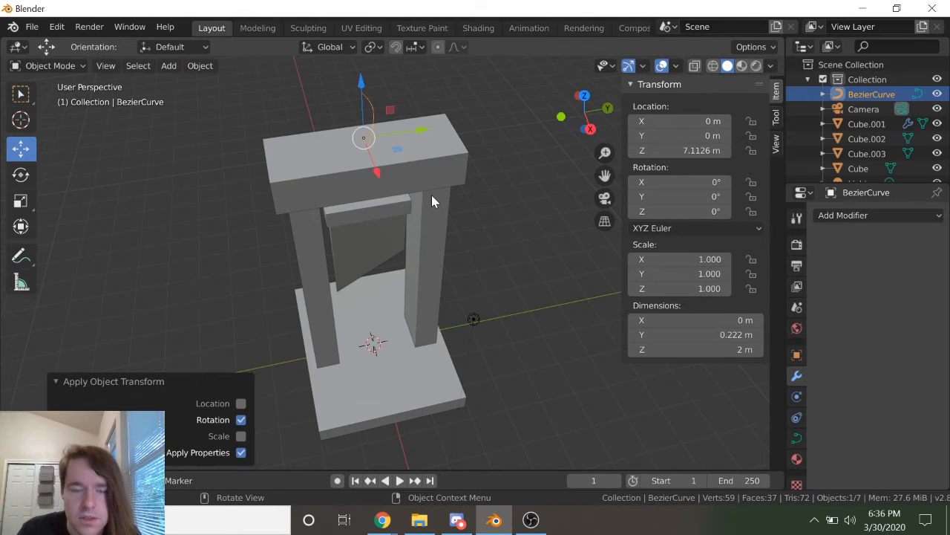
middle_drag(439, 206, 458, 197)
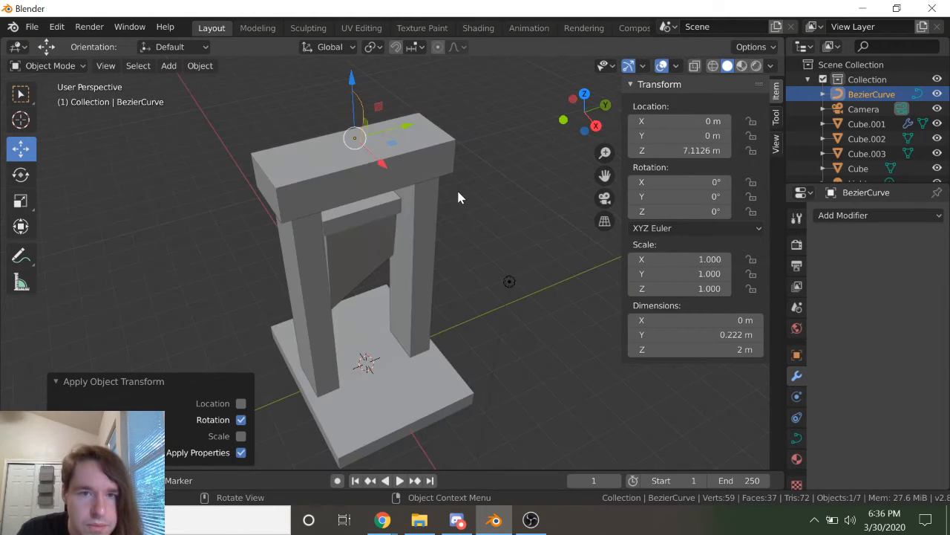
Step: Enter curve editing and lower the bottom handle of the curve's lower control point to about -2.84 m local Z
key(Tab)
middle_drag(403, 144, 373, 125)
scroll(379, 137, up, 4)
click(366, 201)
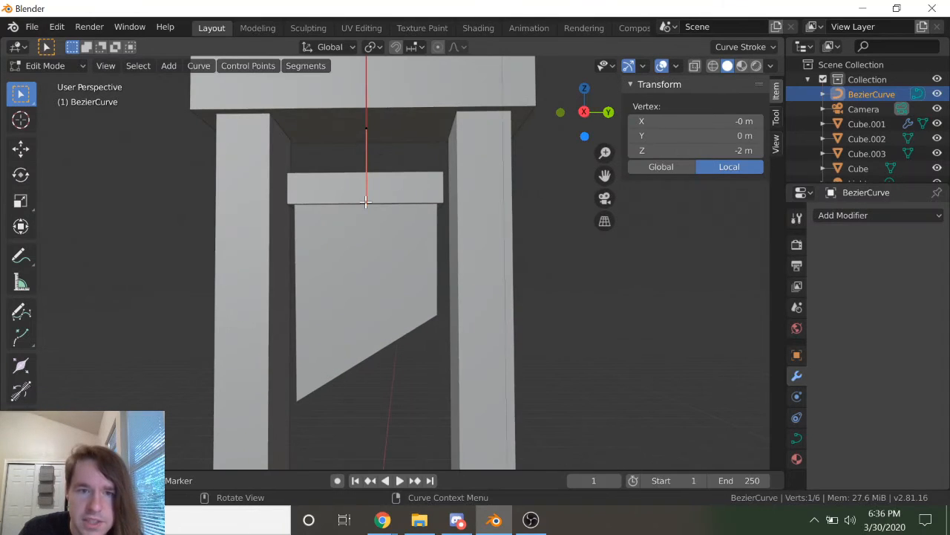
middle_drag(407, 189, 416, 216)
scroll(412, 207, down, 3)
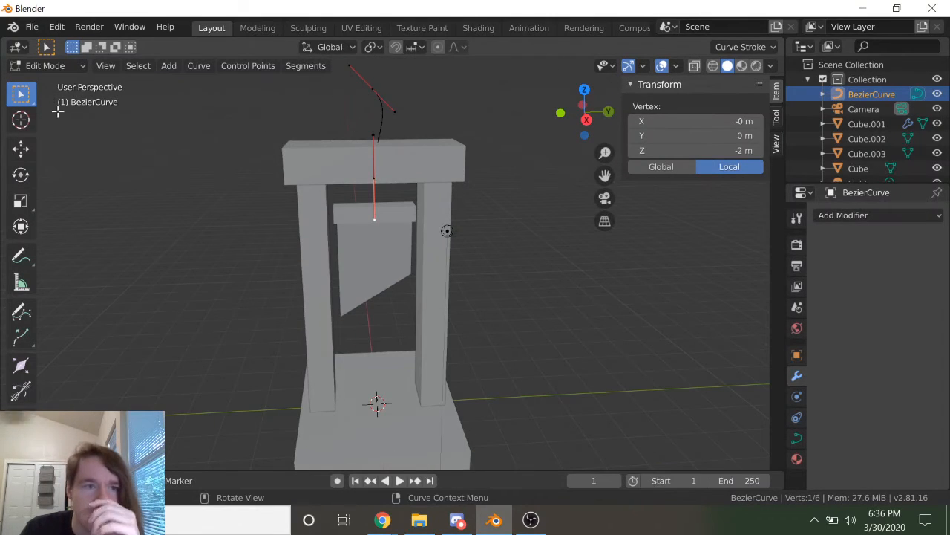
click(20, 148)
drag(375, 151, 378, 188)
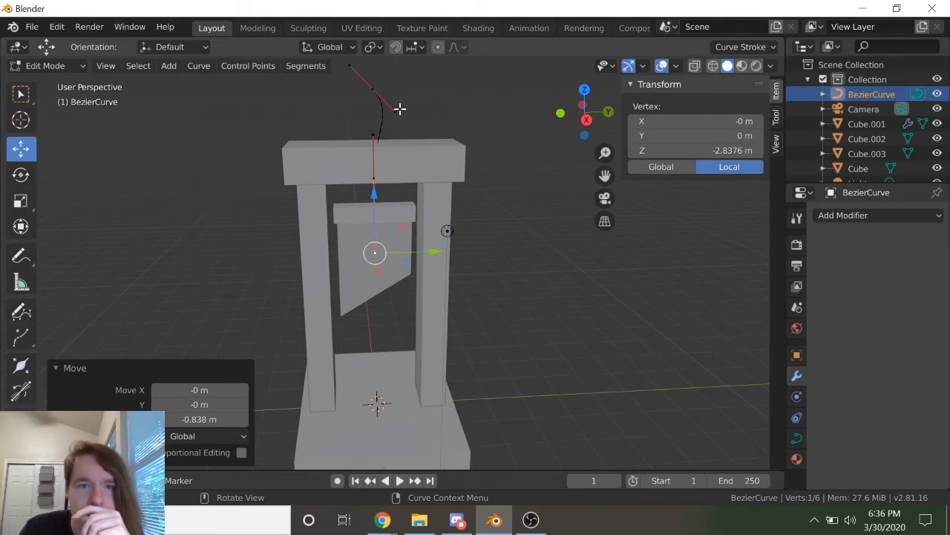
Step: Place the upper control point's outer handle at about 0.96 m Y and 1.61 m Z, and shift that control point to about 2.27 m Y
click(398, 110)
mouse_move(454, 114)
mouse_down()
mouse_move(421, 117)
mouse_move(455, 96)
mouse_up()
scroll(414, 103, down, 1)
click(392, 95)
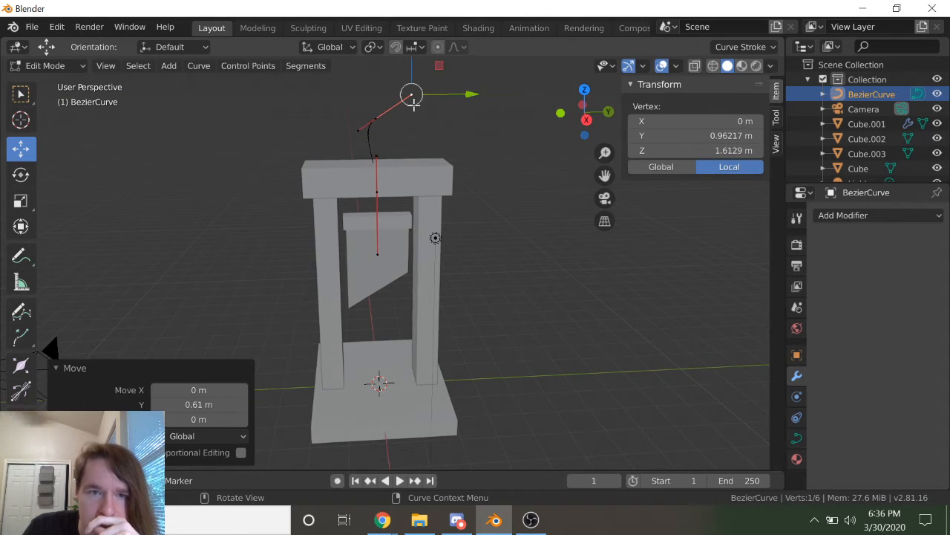
click(379, 116)
key(g)
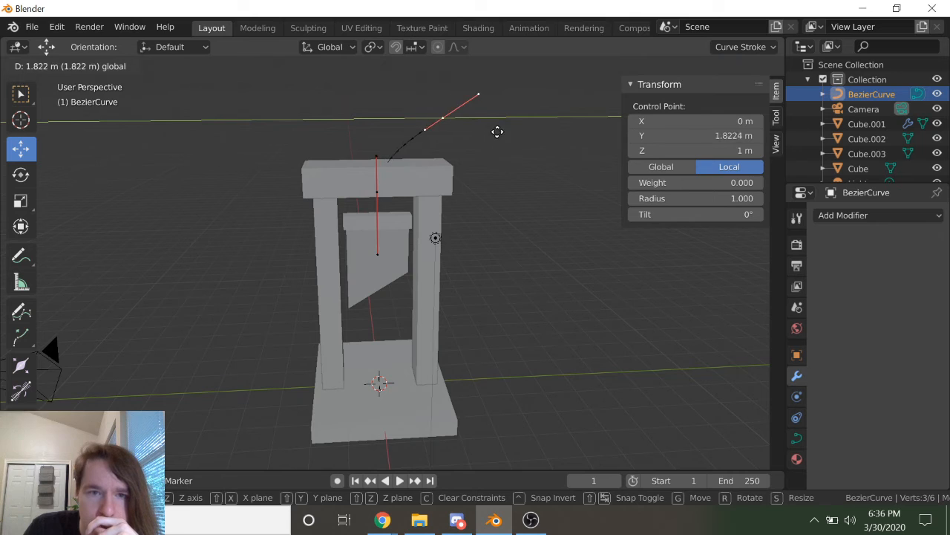
click(476, 133)
Step: Reposition the inner handle of the shifted upper control point to about 1.27 m Y and 1.06 m Z
click(443, 130)
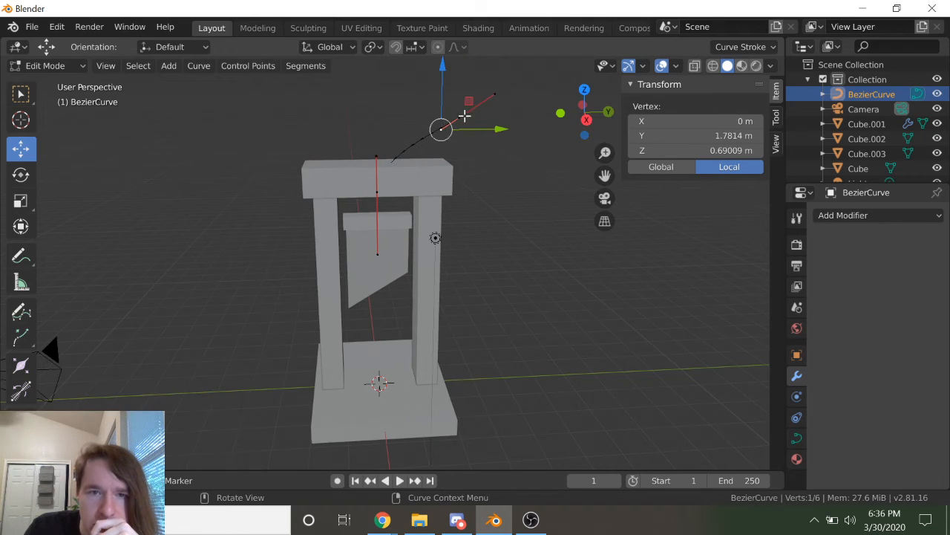
key(g)
key(z)
click(444, 69)
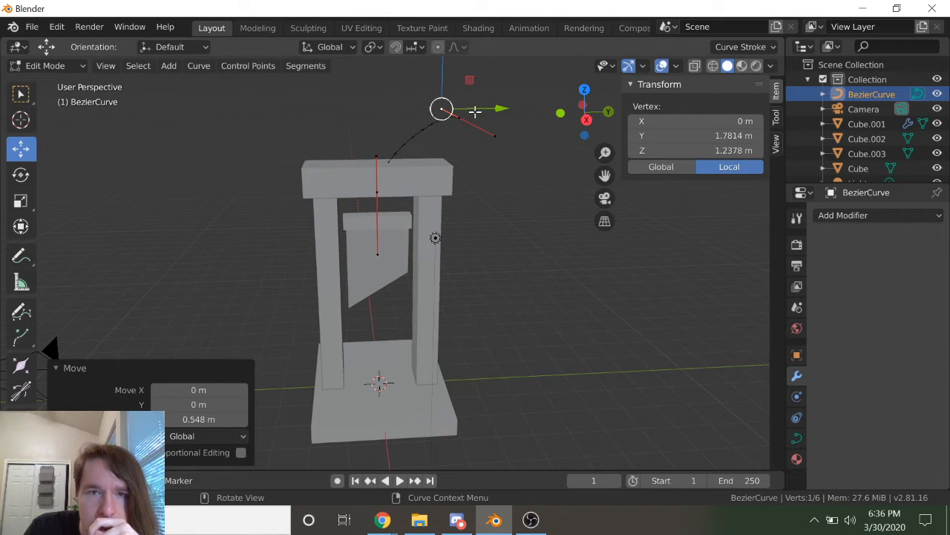
drag(475, 111, 454, 102)
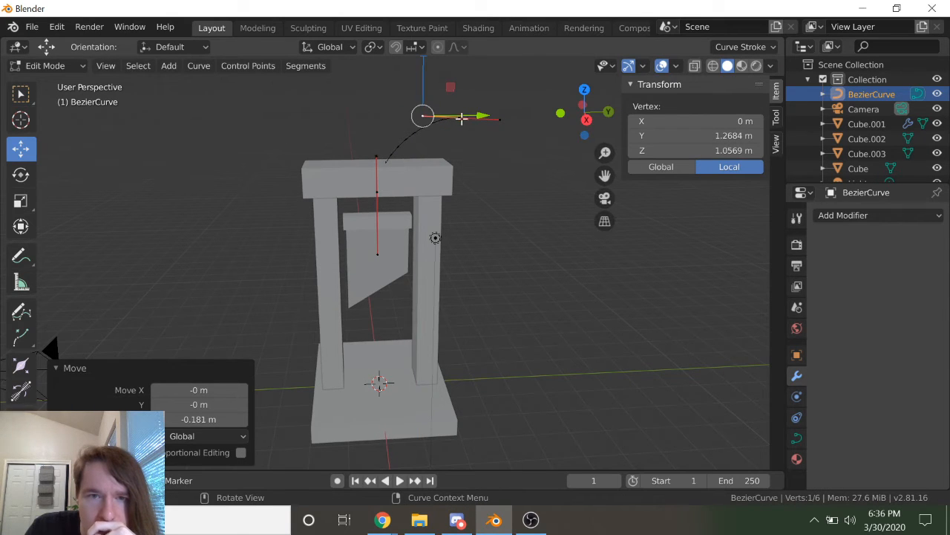
Step: Select the curve's lower control point inside the crossbeam and lower it slightly along Z
click(378, 192)
scroll(399, 191, up, 5)
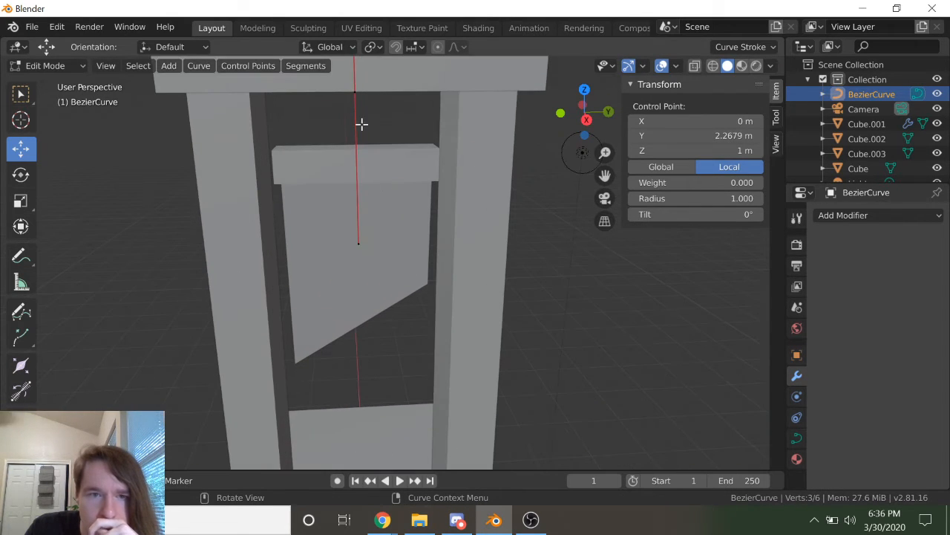
click(356, 88)
scroll(356, 87, down, 3)
drag(367, 89, 365, 109)
scroll(474, 118, down, 2)
Step: Adjust the height of the curve's outer end control point to about 0.85 m Z
click(476, 90)
mouse_move(473, 72)
mouse_down()
mouse_move(469, 125)
mouse_move(480, 64)
mouse_up()
middle_drag(475, 96, 481, 135)
scroll(388, 178, up, 3)
scroll(387, 179, down, 2)
shift+drag(511, 199, 499, 257)
scroll(418, 245, up, 3)
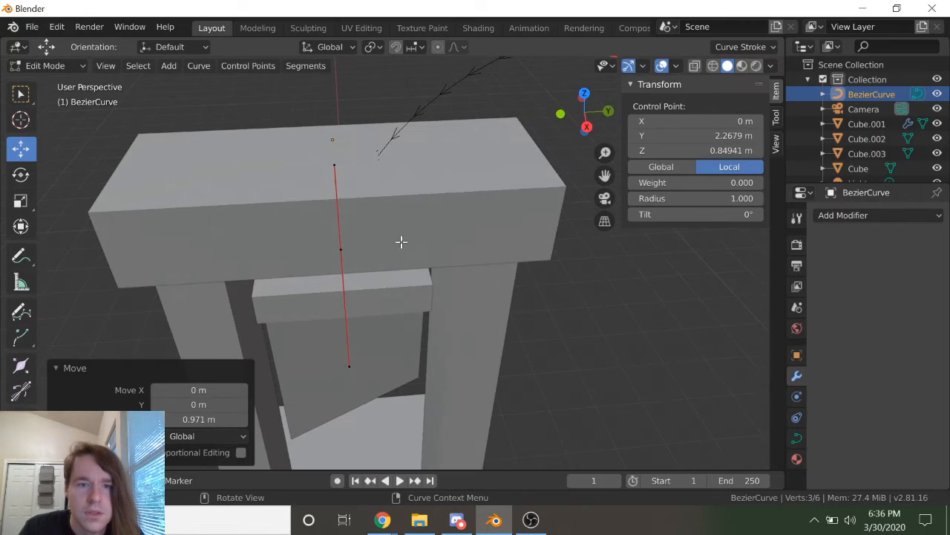
Step: Select both control points of the curve and subdivide the segment between them with one cut
shift+click(340, 245)
scroll(422, 213, down, 3)
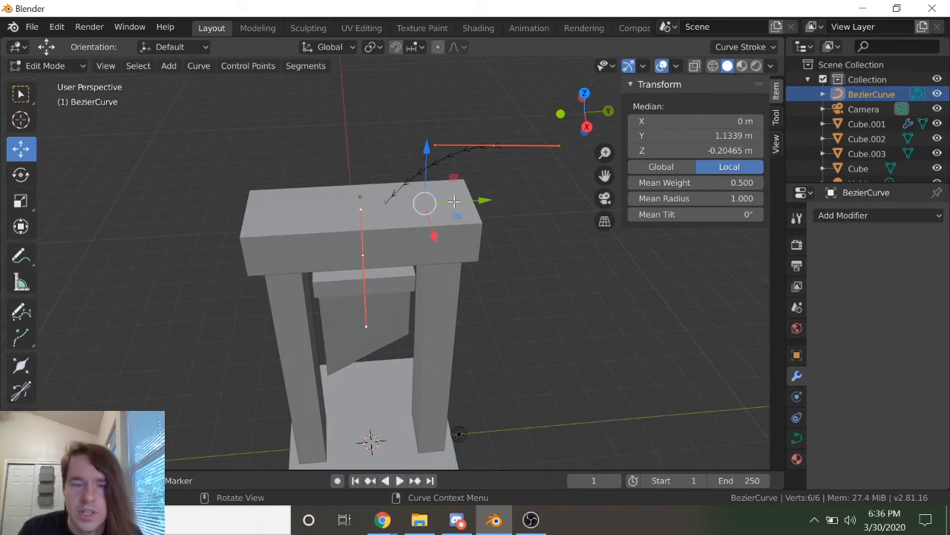
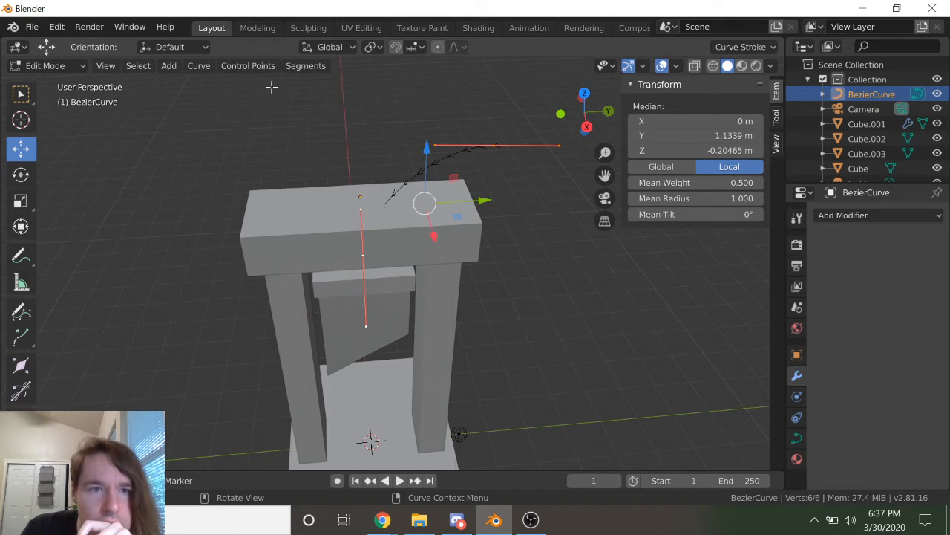
click(239, 68)
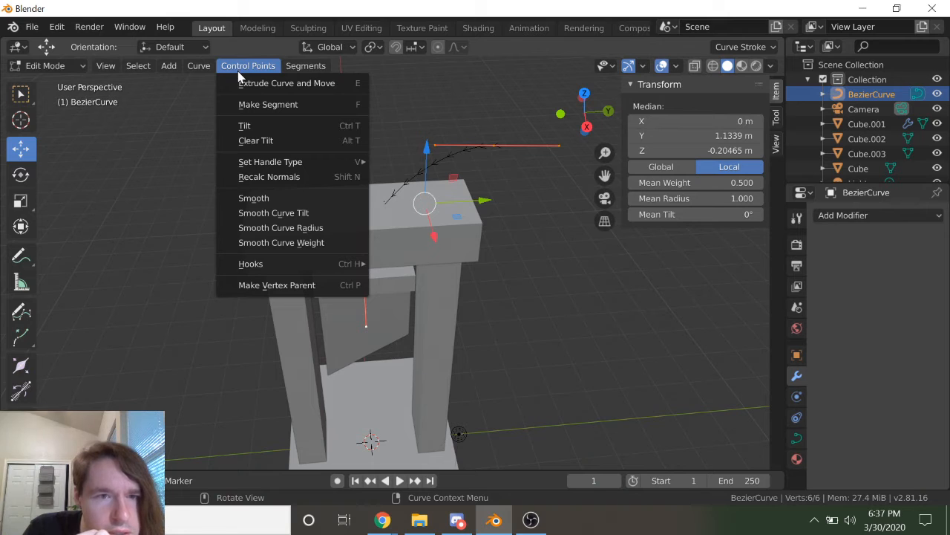
mouse_move(300, 71)
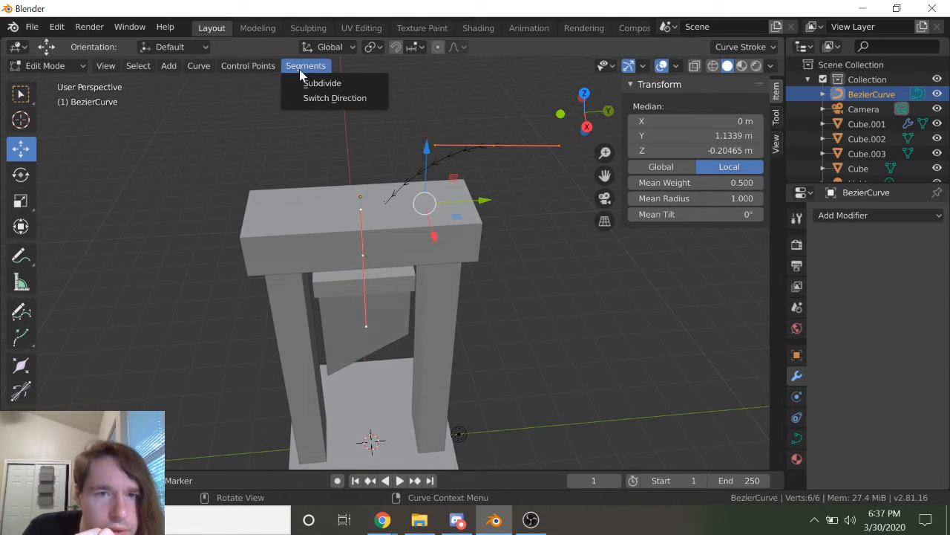
click(311, 80)
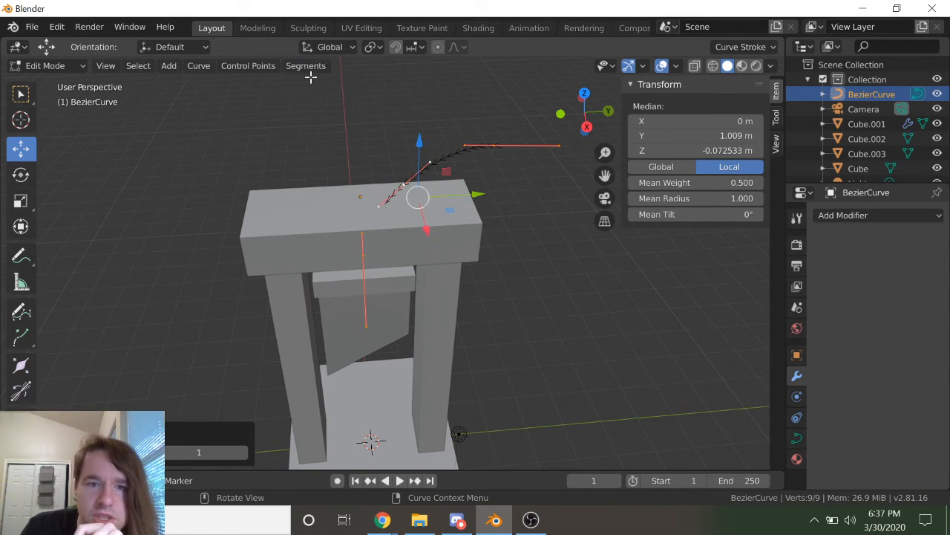
Step: Select only the new middle control point and move it to about 0.63 m Y and 0.41 m Z
click(518, 253)
scroll(409, 195, up, 3)
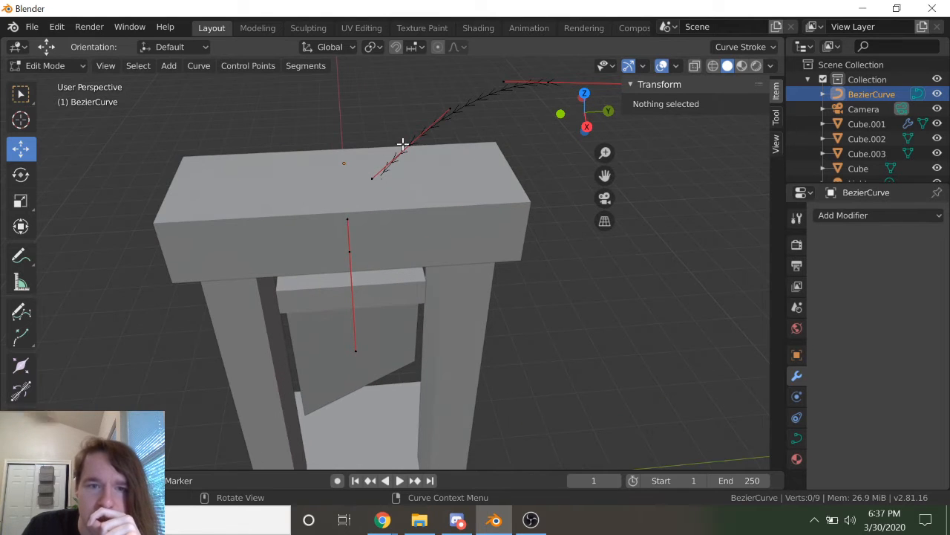
click(407, 144)
scroll(405, 143, down, 2)
drag(405, 143, 406, 132)
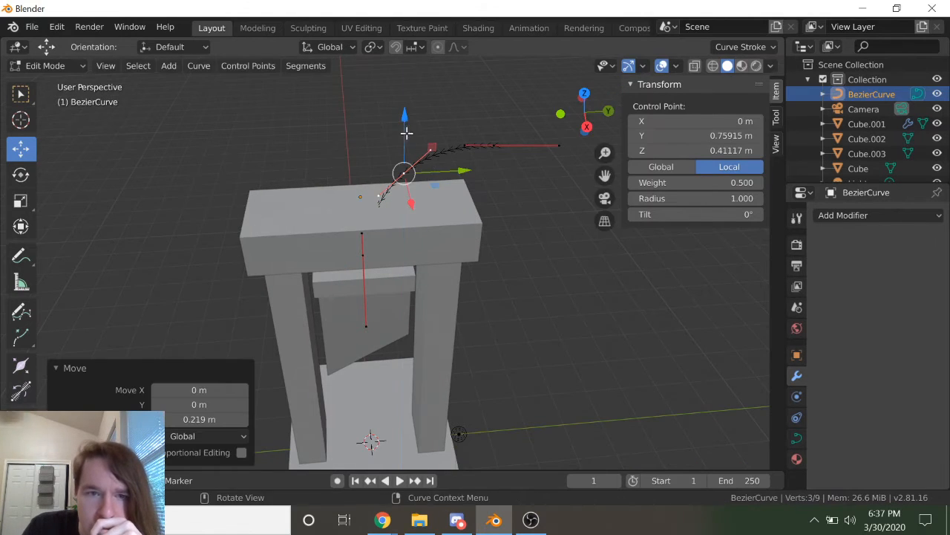
mouse_move(460, 172)
mouse_down()
mouse_move(421, 175)
mouse_move(451, 179)
mouse_up()
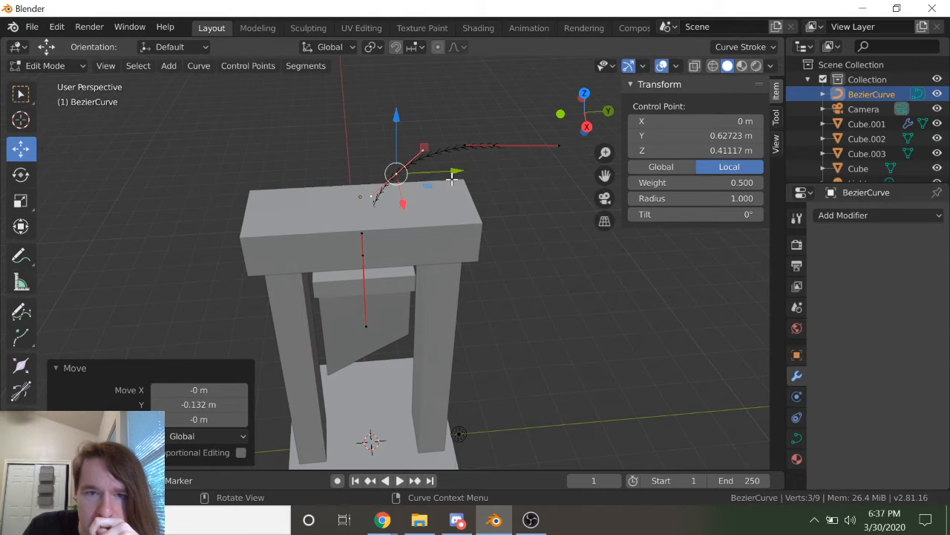
Step: Lower the outer end control point to about 0.01 m Z and raise its inner handle to about 0.86 m Z
click(490, 144)
drag(500, 109, 510, 155)
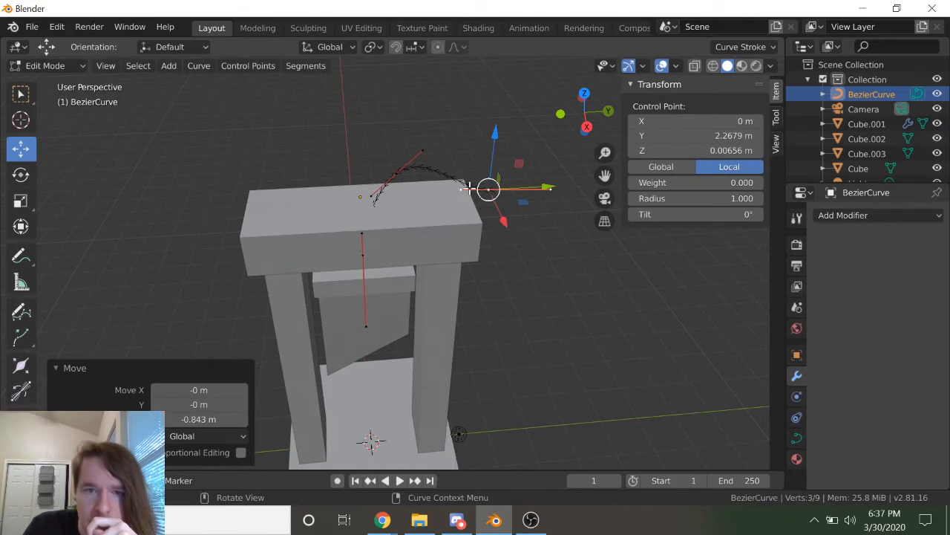
click(460, 189)
drag(466, 145, 484, 99)
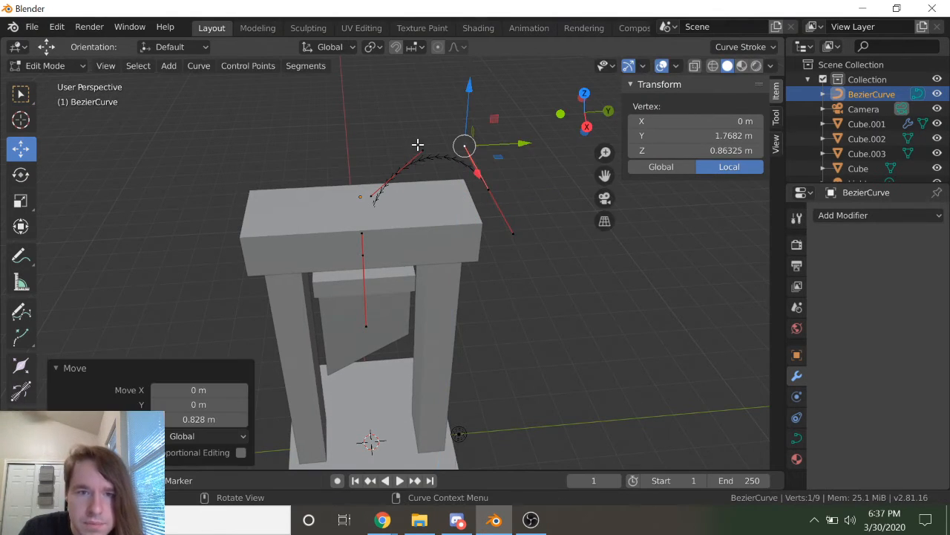
Step: Shift the middle control point's outer handle to about 1.52 m Y and lower it until the handles are nearly level
click(422, 152)
drag(481, 150, 499, 153)
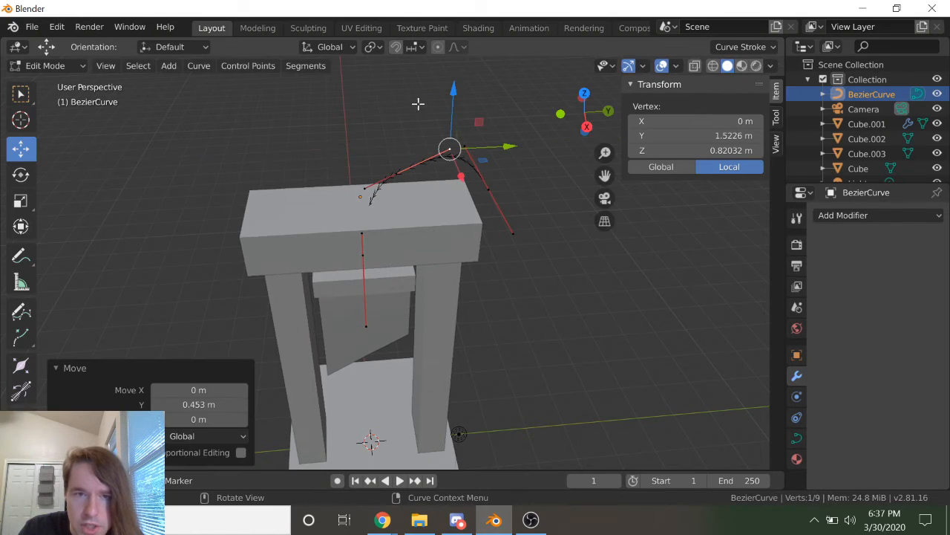
drag(449, 110, 452, 141)
Step: Lower the outer end control point beside the crossbeam's end and shift its upper handle to about 2.30 m Y
click(494, 187)
key(g)
key(z)
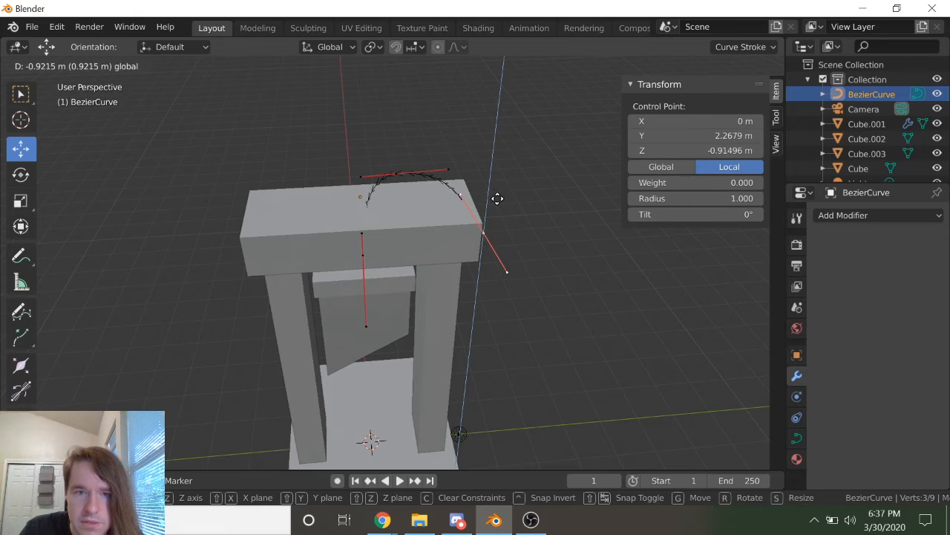
click(495, 211)
click(492, 208)
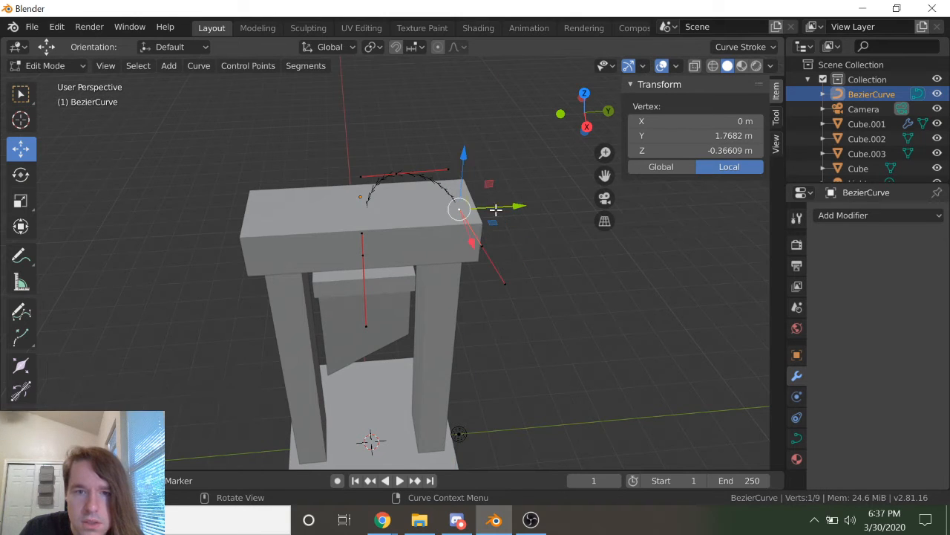
key(g)
key(y)
click(527, 201)
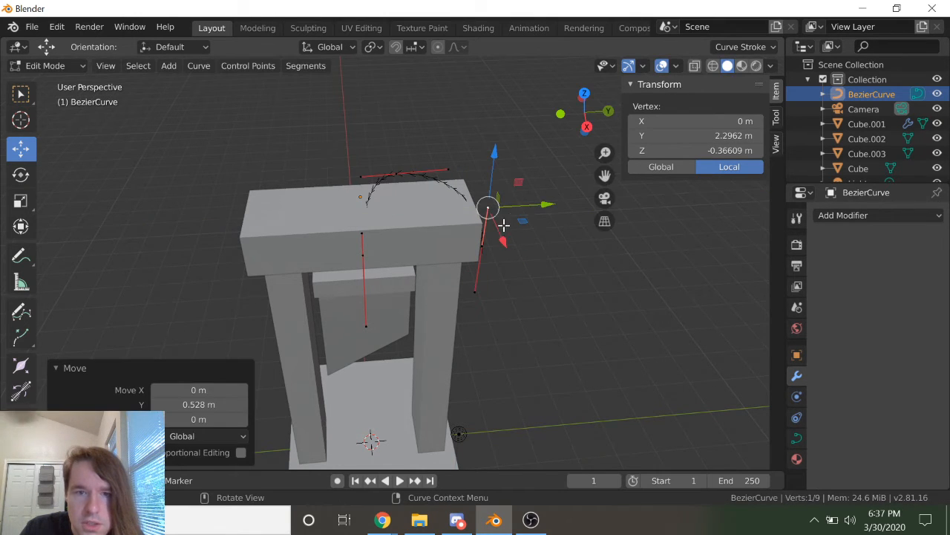
click(471, 238)
Step: Lower the middle control point along Z close to the crossbeam's top surface
click(401, 176)
key(g)
key(z)
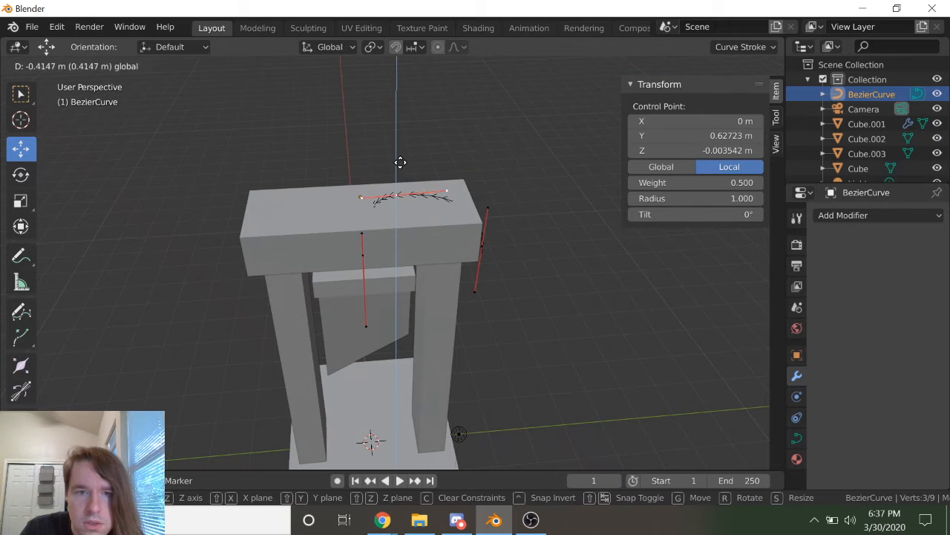
click(405, 160)
Step: Stretch the middle control point's handles along Y, to about -0.52 m on the inner side and 2.39 m on the outer side
click(359, 193)
key(g)
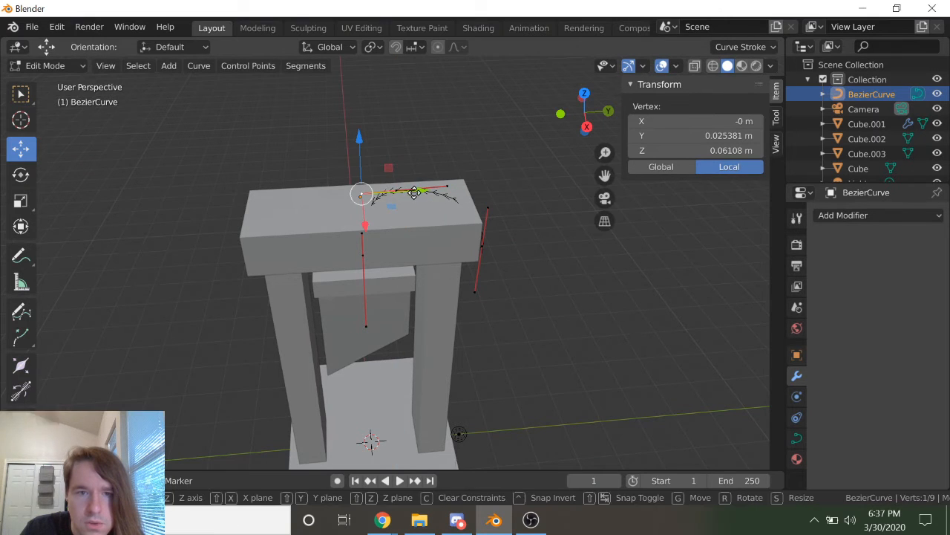
key(y)
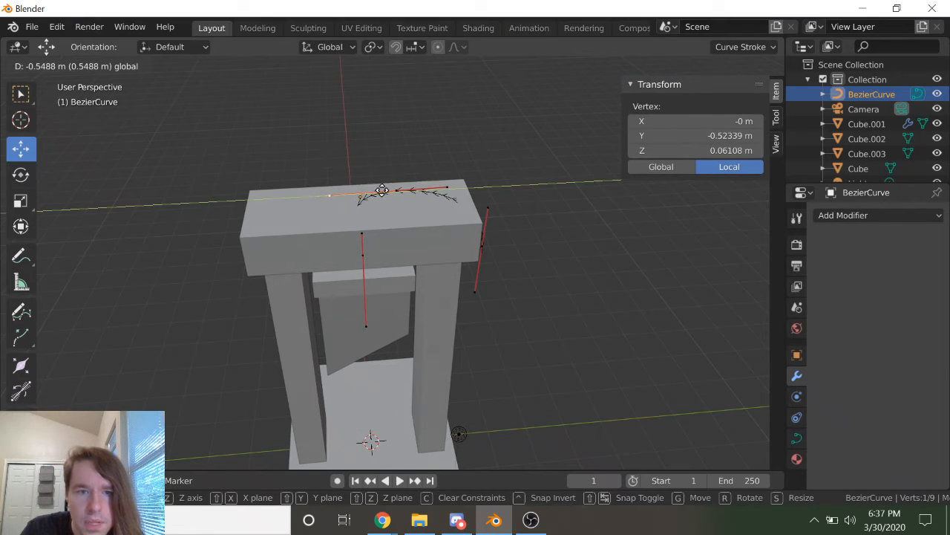
click(380, 190)
click(448, 187)
key(g)
key(y)
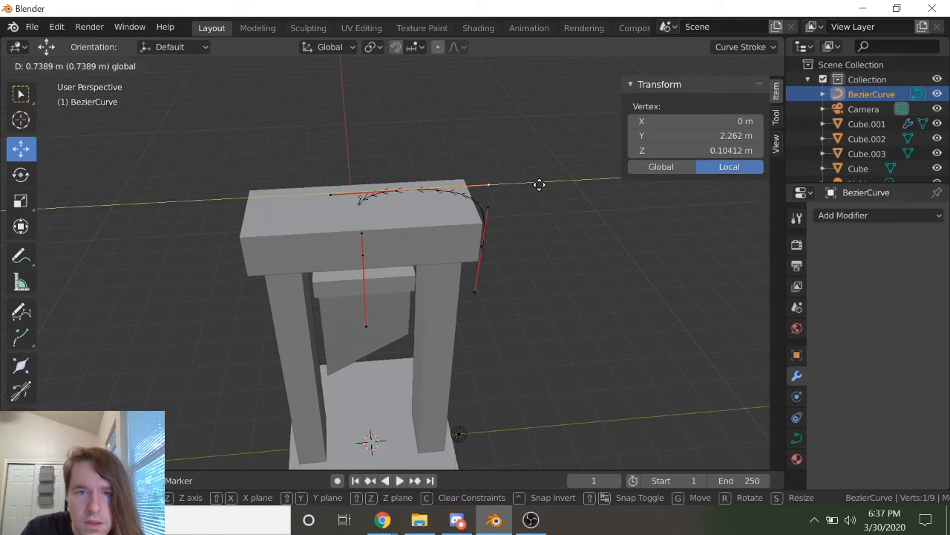
click(537, 185)
Step: Lower the outer end control point down the side of the post to about -2.08 m Z
middle_drag(498, 226, 440, 177)
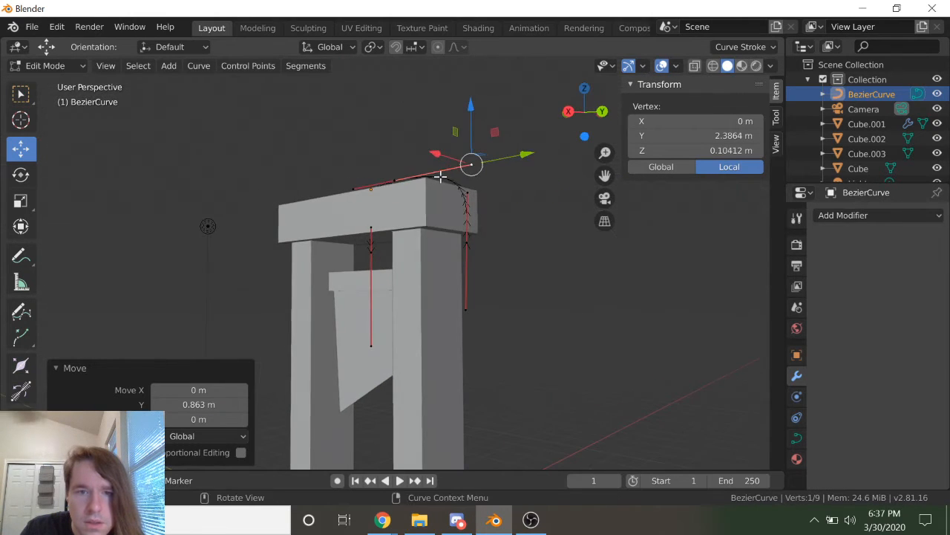
click(471, 237)
key(g)
key(z)
click(479, 241)
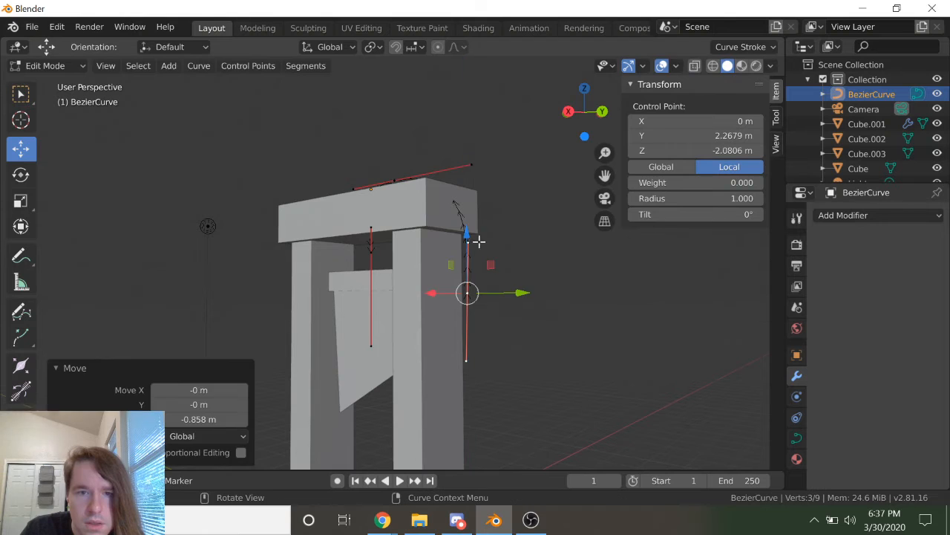
Step: Raise the outer end control point's upper handle along Z and lower the control point further down the side of the post
click(492, 234)
click(476, 223)
drag(467, 196, 476, 134)
middle_drag(490, 185, 511, 212)
click(473, 297)
drag(470, 236, 489, 272)
click(470, 213)
drag(475, 183, 477, 145)
key(Tab)
middle_drag(509, 329, 522, 302)
Step: Lower the inner end control point to about -1.93 m Z, at the block on top of the blade
key(Tab)
scroll(367, 251, up, 3)
click(336, 238)
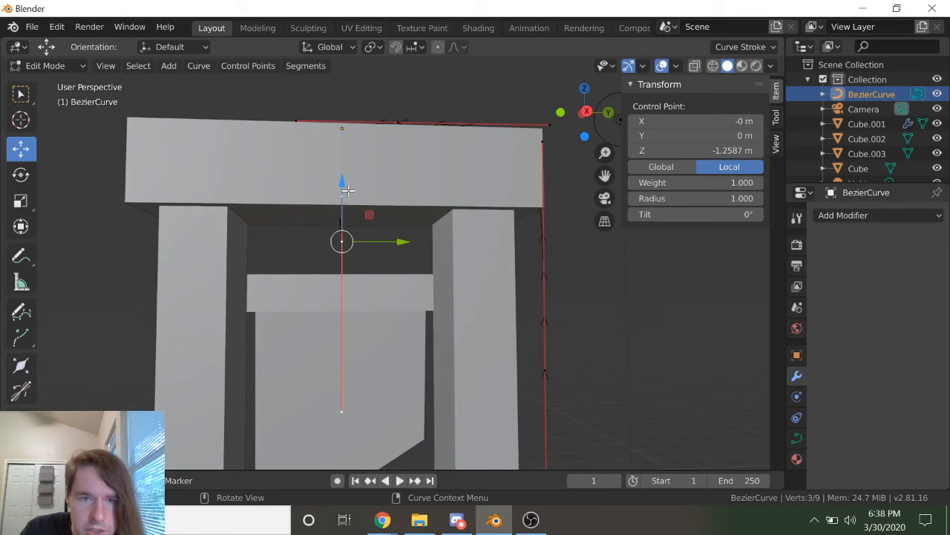
drag(344, 189, 349, 248)
middle_drag(350, 248, 346, 197)
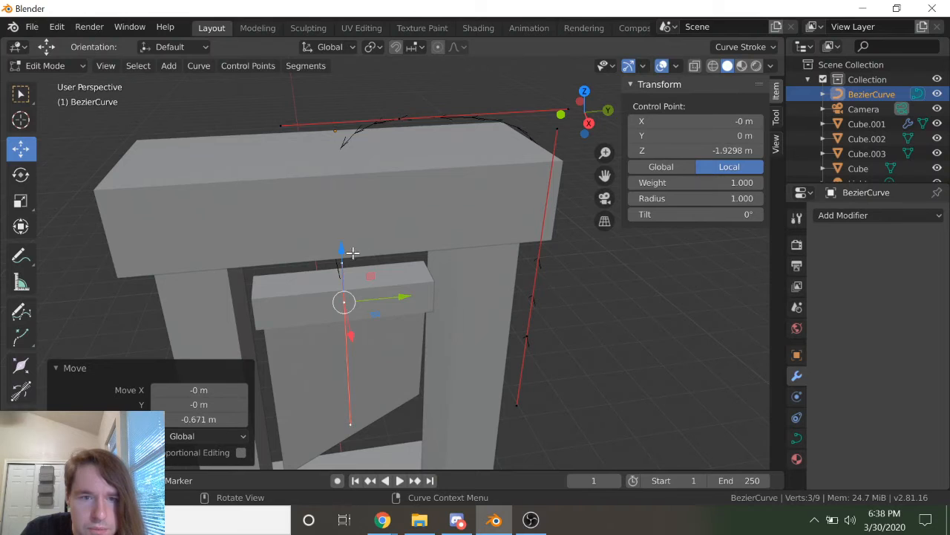
Step: Shift the inner end's upper handle to about 0.04 m Y and the middle point's inner handle to about -0.37 m Y
click(343, 246)
click(354, 263)
click(343, 263)
drag(392, 260, 396, 258)
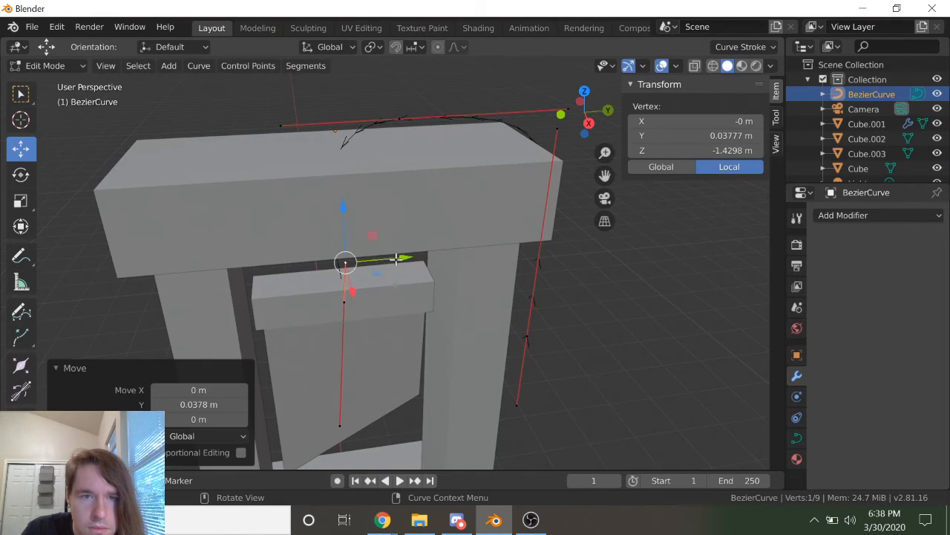
click(279, 124)
drag(344, 124, 360, 125)
Step: Lower the outer end control point along the post and raise its upper handle to about 0.21 m Z
key(Tab)
middle_drag(497, 276, 304, 272)
key(Tab)
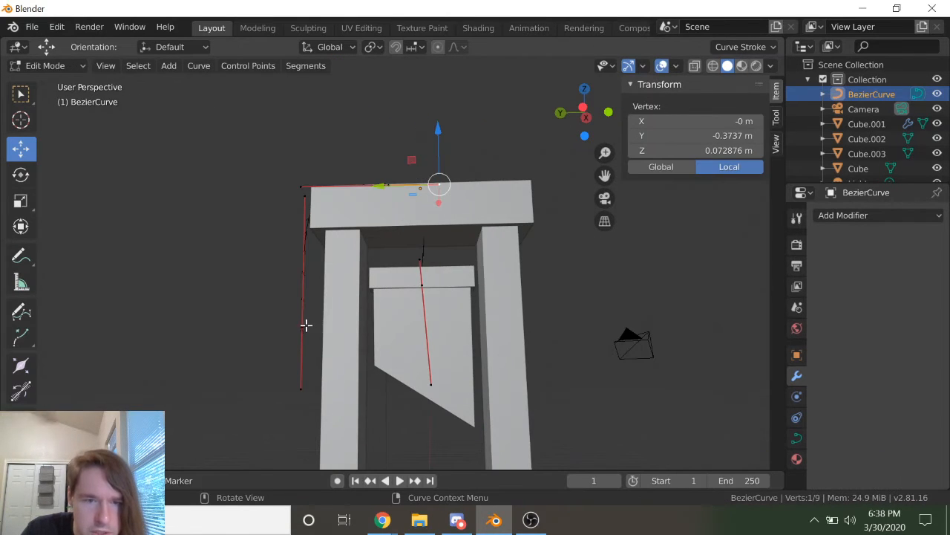
click(305, 324)
drag(305, 294, 307, 159)
key(ctrl+z)
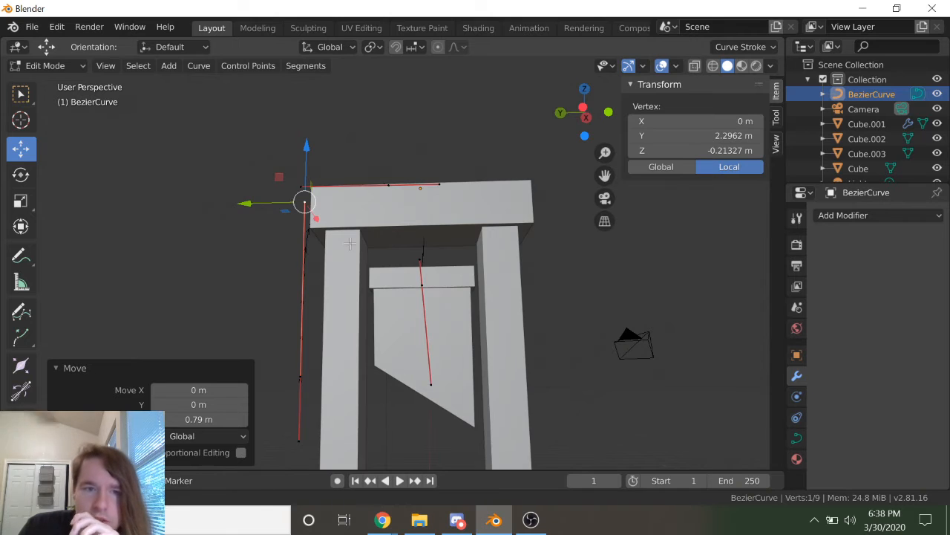
middle_drag(346, 235, 352, 283)
drag(275, 208, 314, 173)
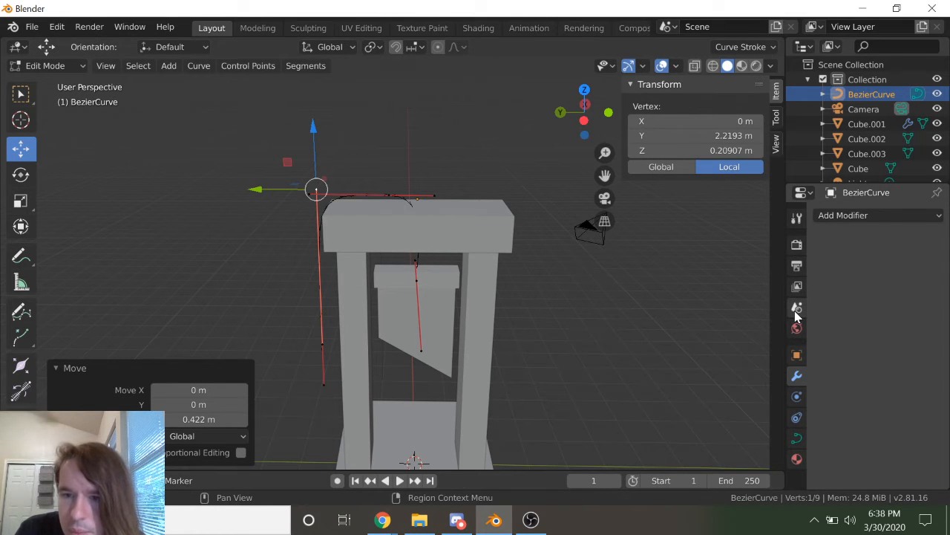
Step: Open the curve's object data properties and choose Full as its fill mode
click(796, 311)
click(797, 329)
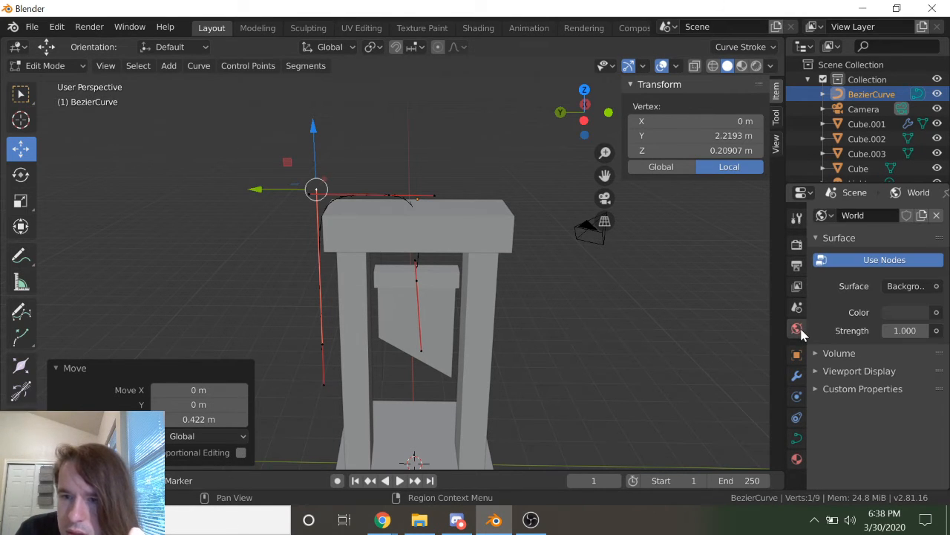
click(797, 417)
click(797, 438)
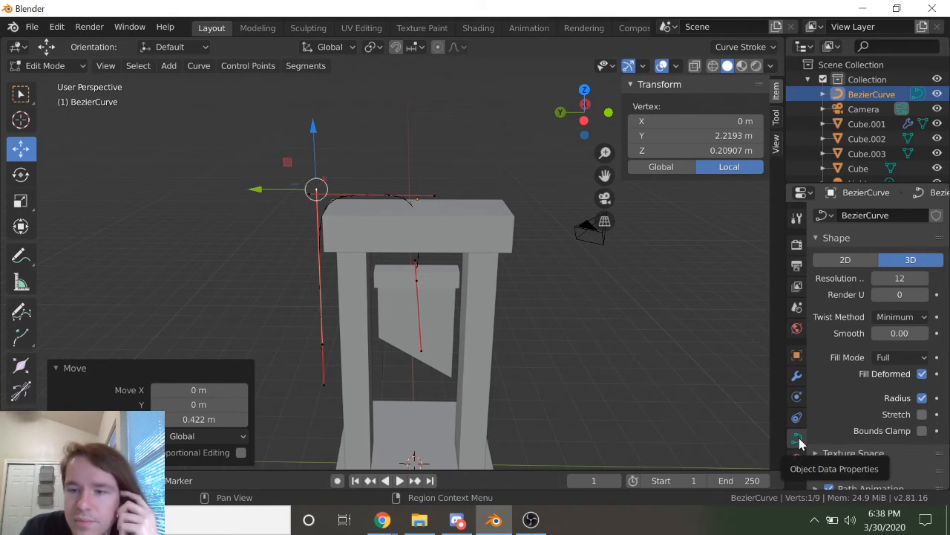
scroll(653, 329, up, 2)
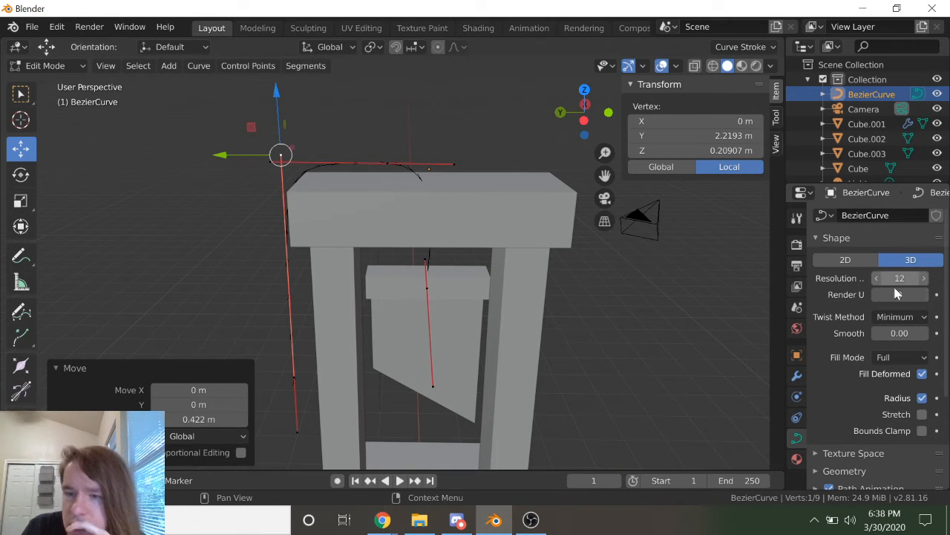
scroll(828, 374, down, 2)
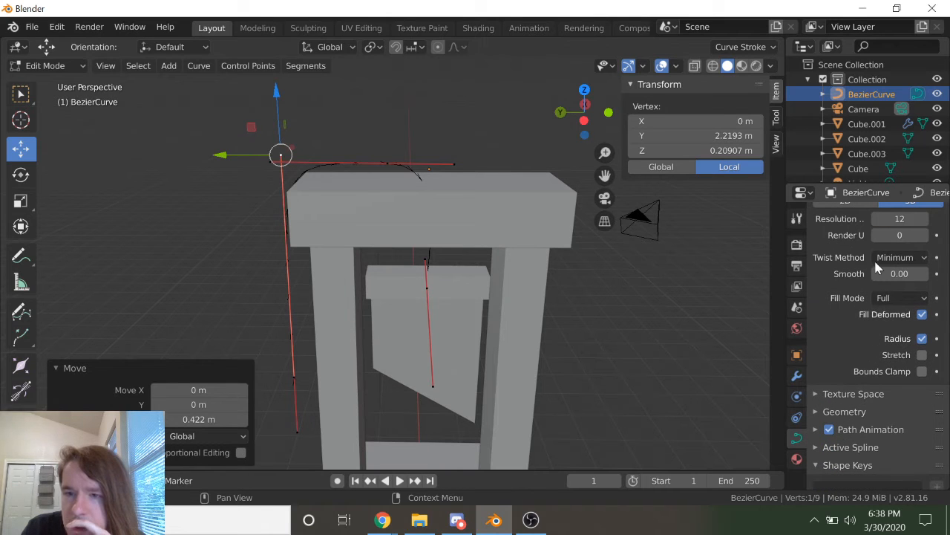
scroll(891, 263, up, 2)
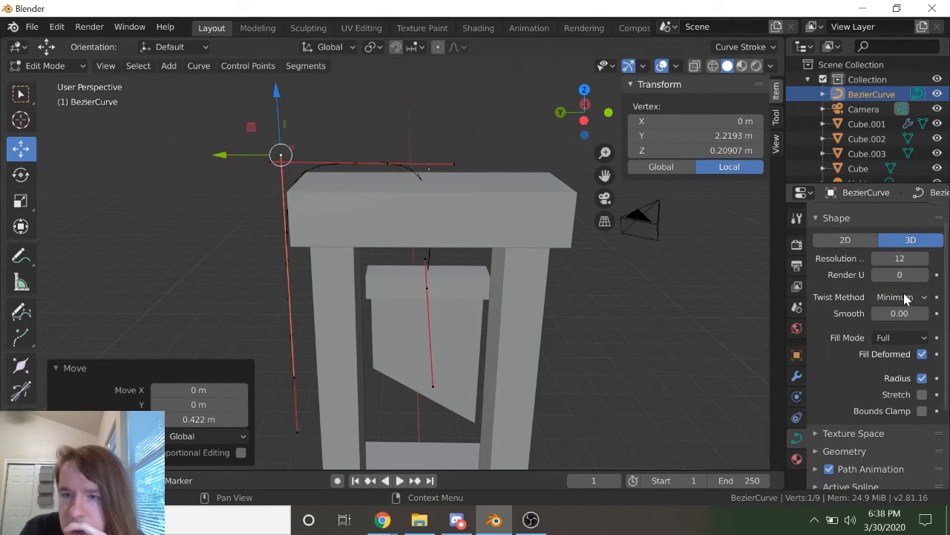
click(904, 341)
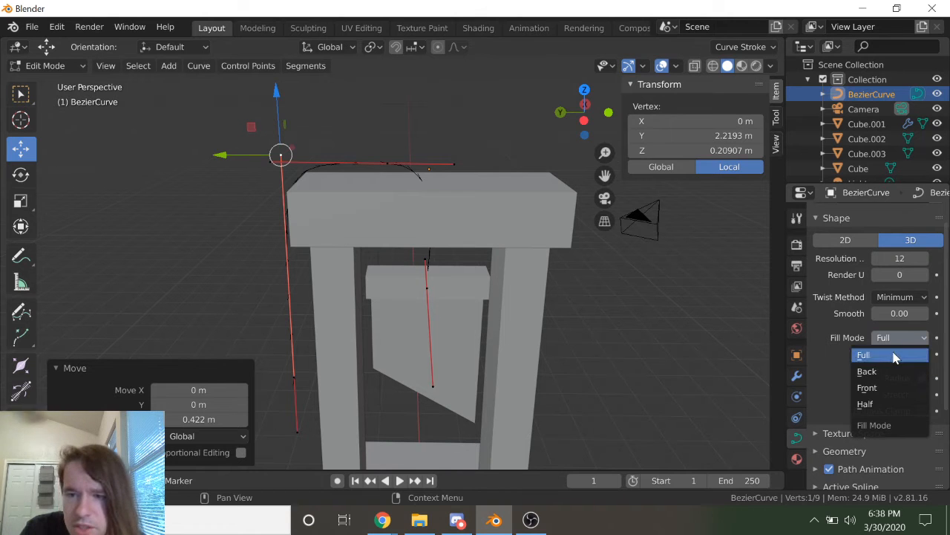
click(895, 358)
Step: Expand the curve's geometry settings and give it a bevel depth of 0.2 m, reduced to 0.1 m
scroll(832, 353, down, 2)
click(814, 411)
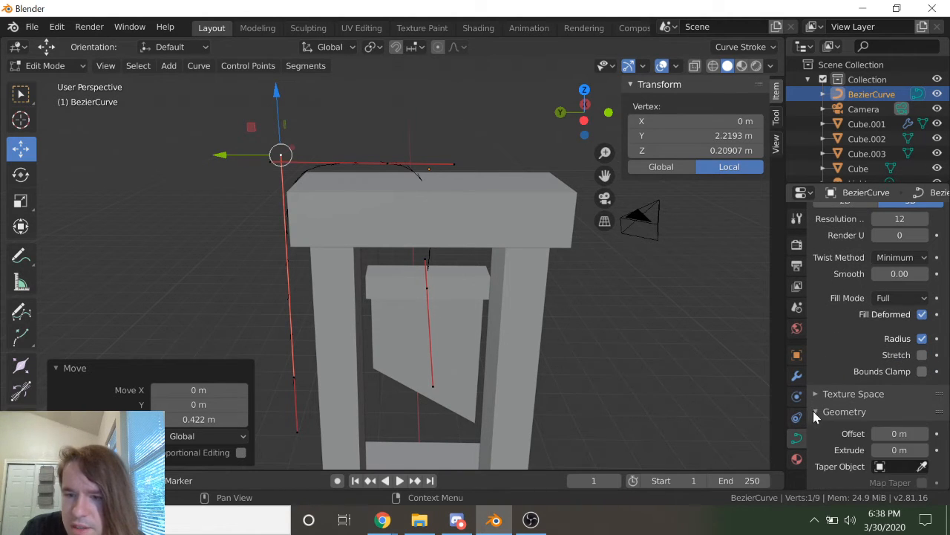
scroll(833, 375, down, 2)
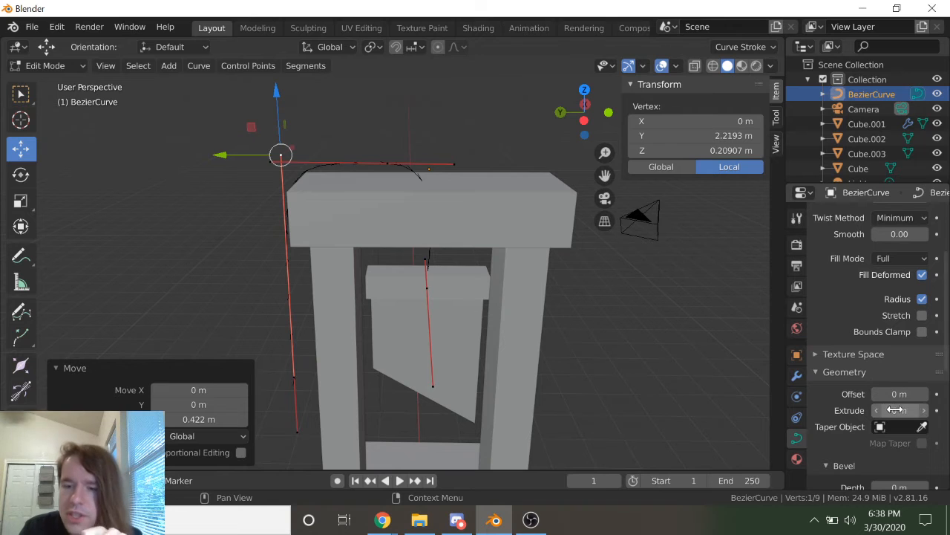
scroll(884, 404, down, 1)
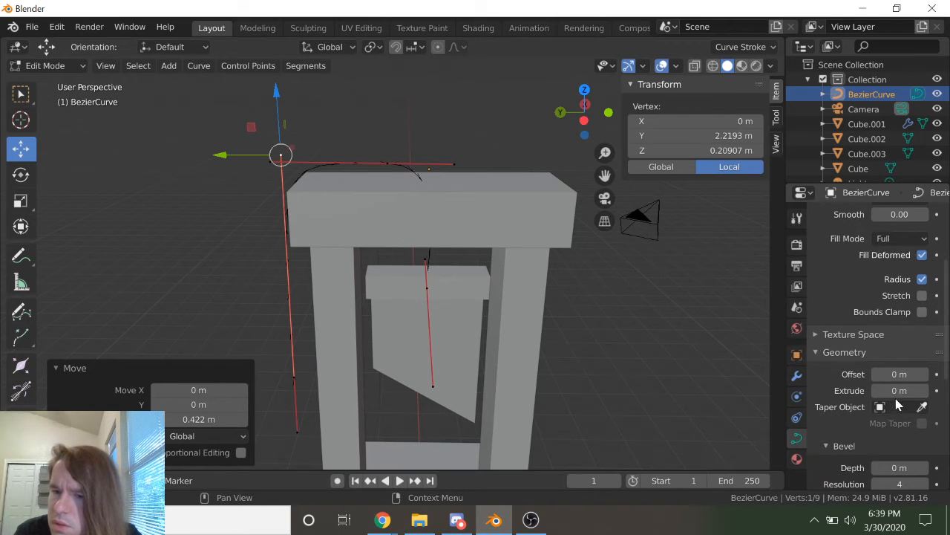
scroll(890, 405, down, 1)
scroll(883, 412, down, 1)
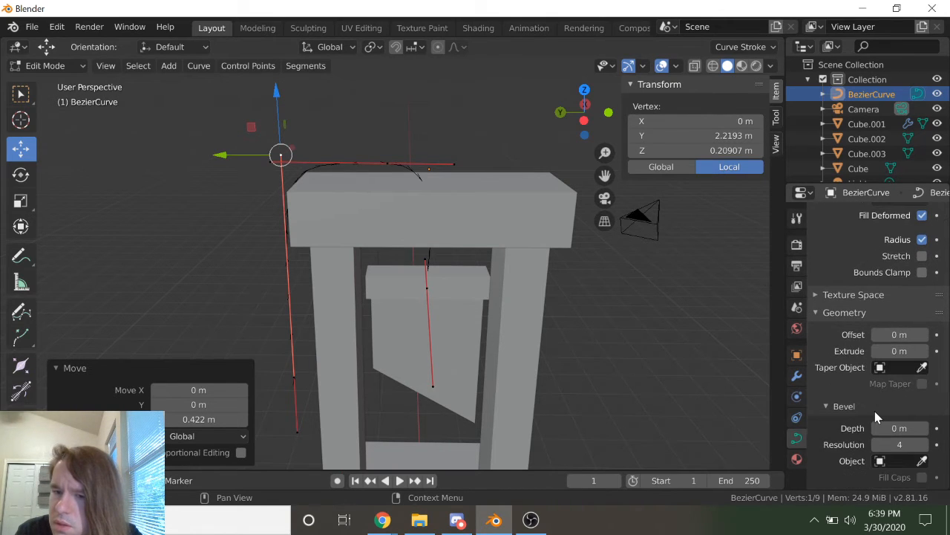
click(887, 428)
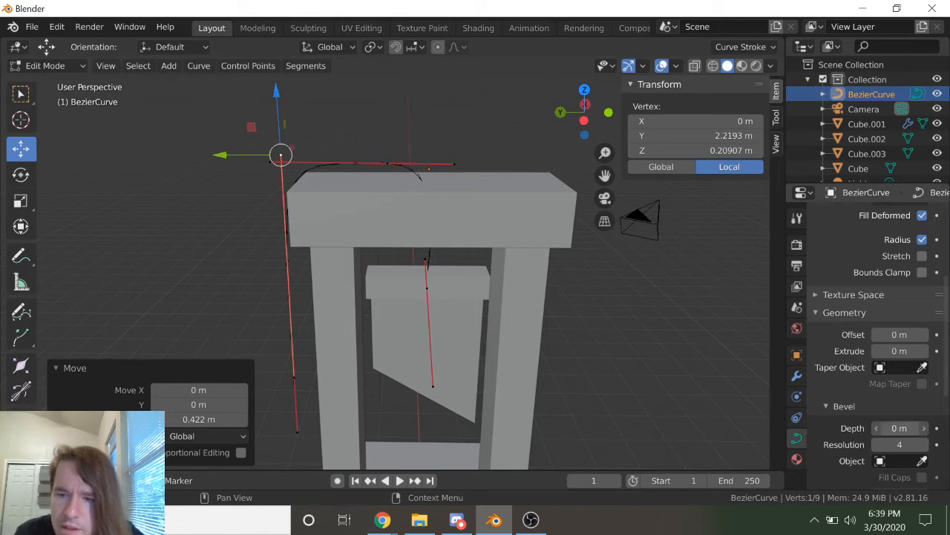
text(0.2)
key(Return)
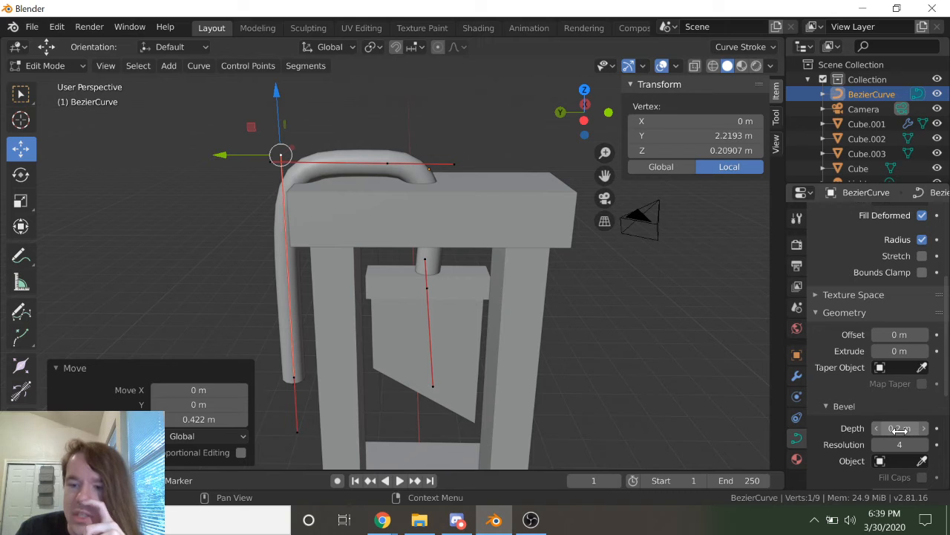
click(896, 427)
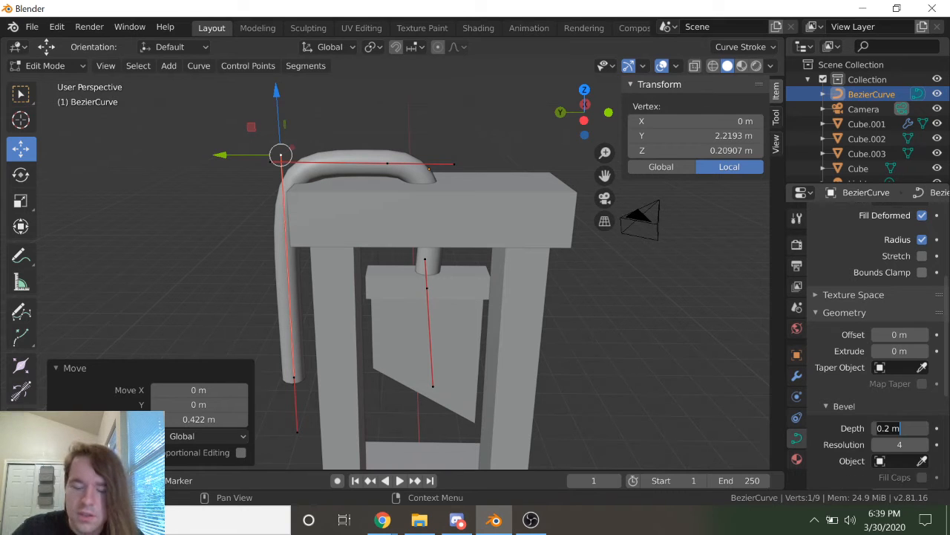
text(0.1)
key(Return)
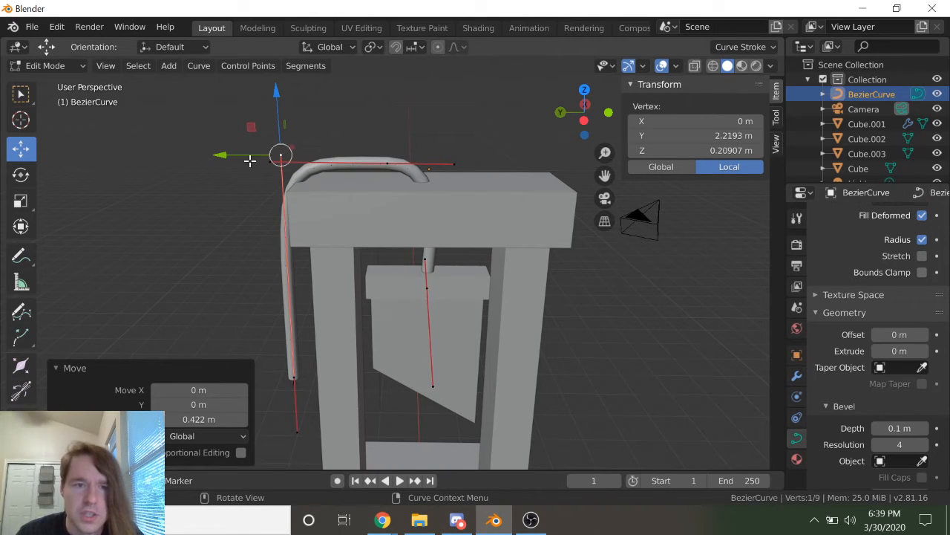
Step: Shift the outer end's upper handle to about 2.39 m Y and the middle point's outer handle to about 2.22 m Y
key(g)
key(y)
click(214, 155)
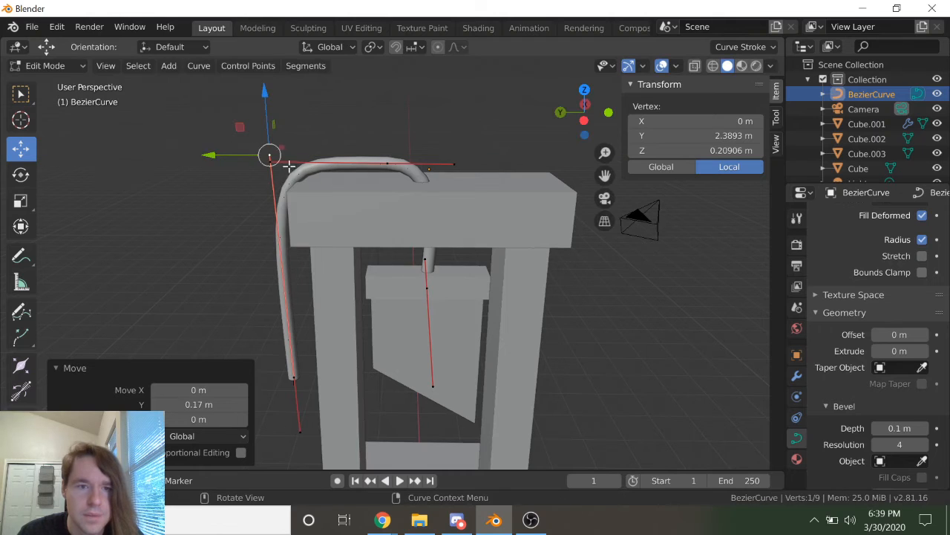
click(282, 167)
click(271, 156)
key(g)
key(y)
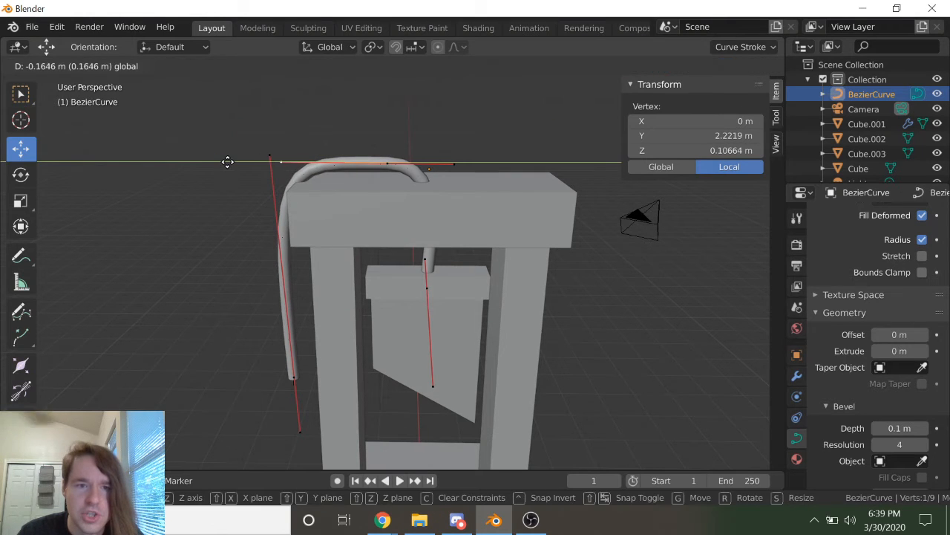
click(228, 161)
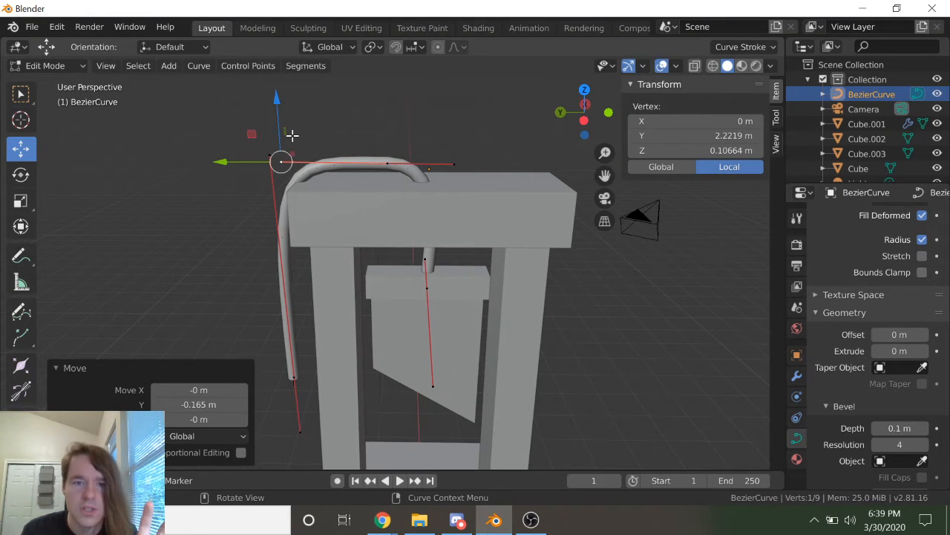
Step: Shift the inner end's upper handle along Y to about -0.12 m
click(424, 260)
key(g)
key(y)
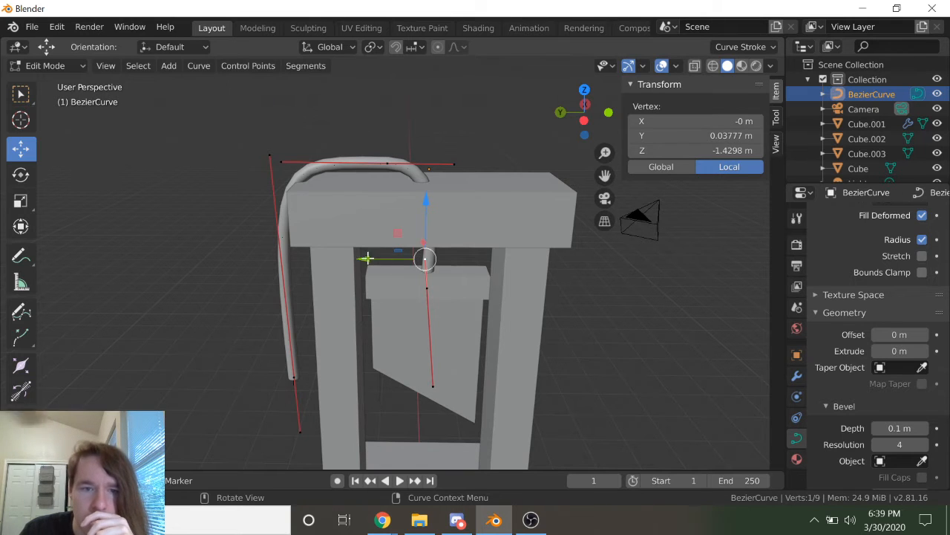
click(375, 253)
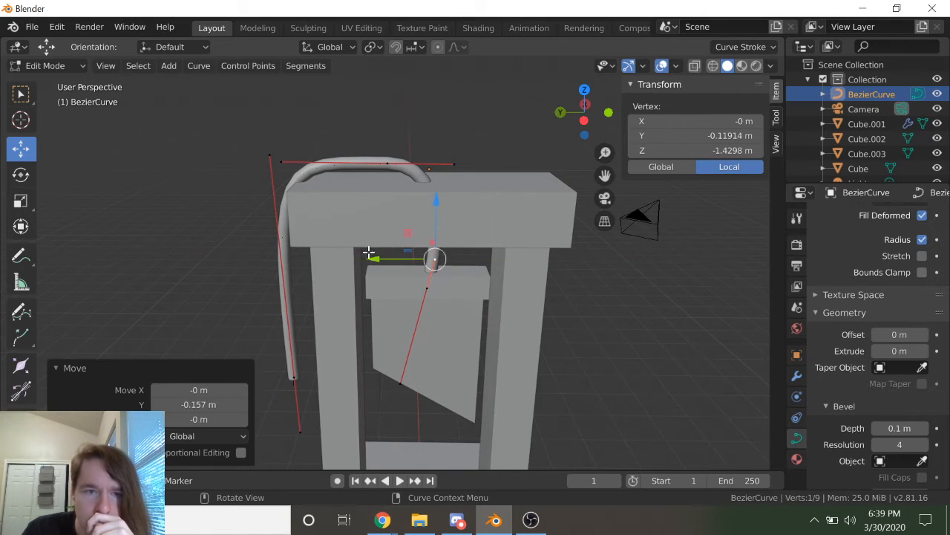
Step: Extend the middle control point's outer handle along Y to about 2.54 m
click(281, 162)
key(g)
key(y)
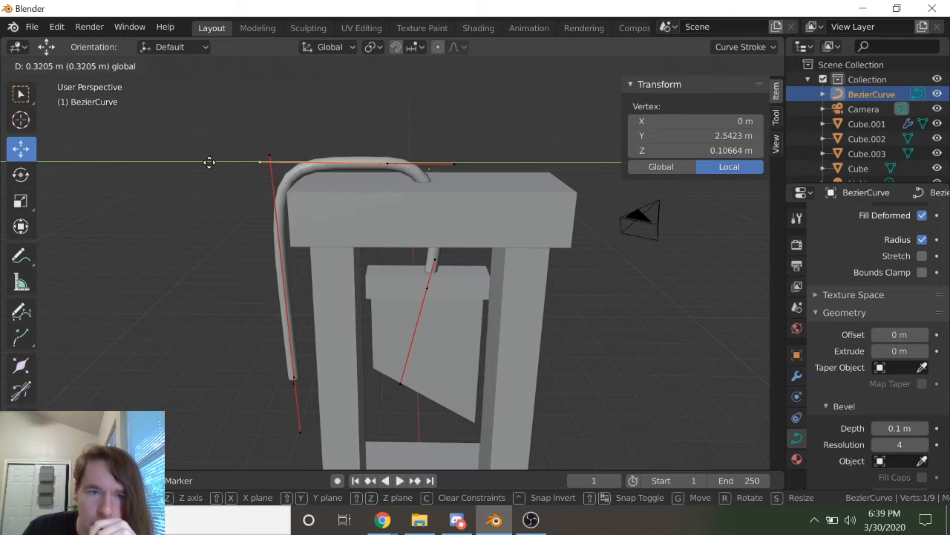
click(205, 159)
middle_drag(322, 218, 591, 241)
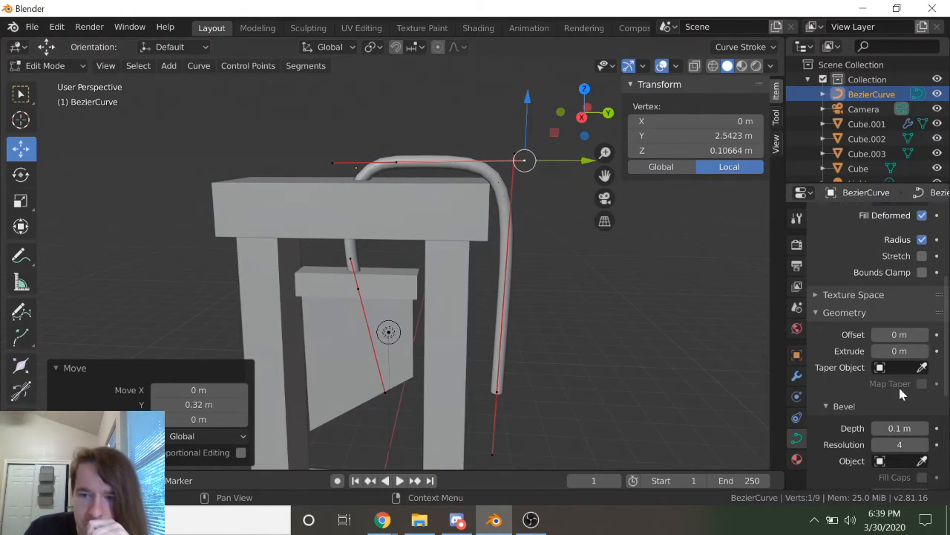
Step: Try a bevel depth of 0.5 m on the curve
click(900, 428)
text(.)
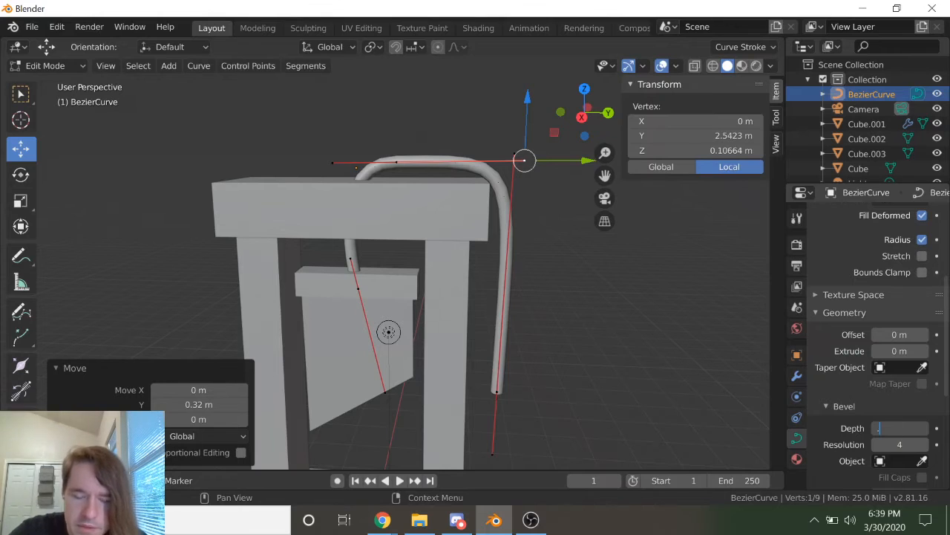
text(5)
key(Return)
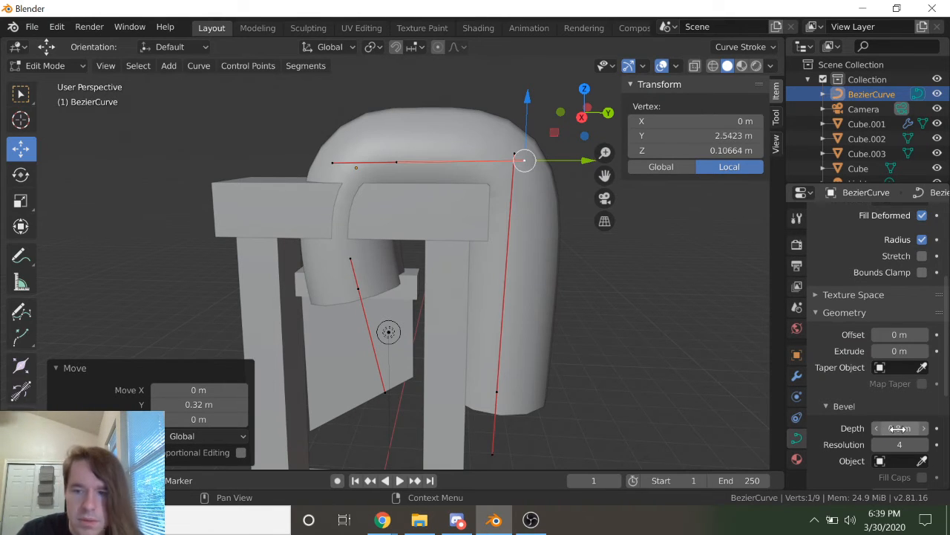
Step: Set the curve's bevel depth to 0.08 m
click(899, 429)
text(.0)
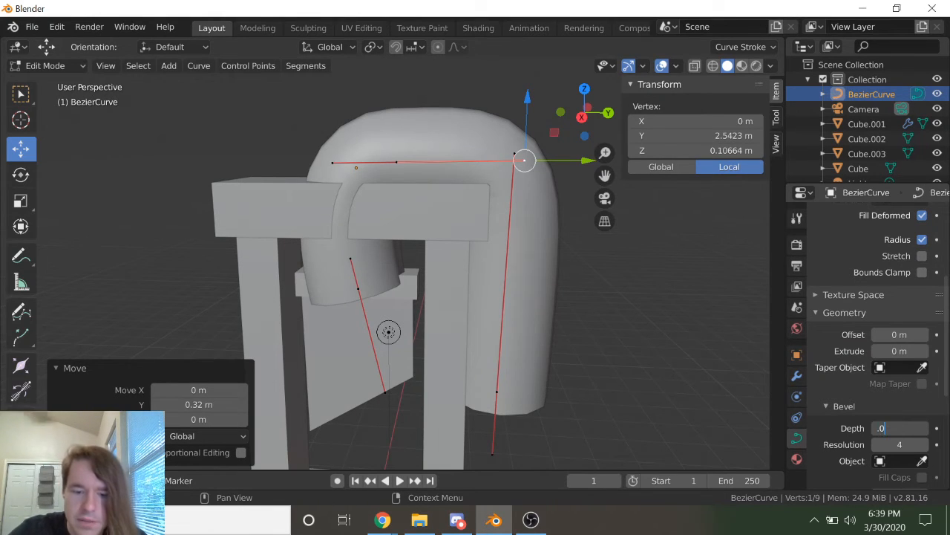
text(8)
key(Return)
scroll(899, 433, up, 1)
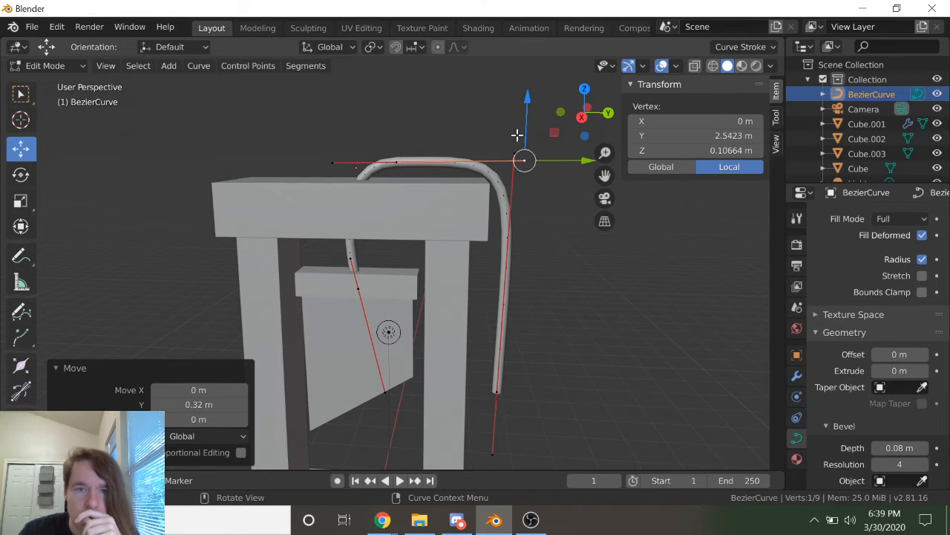
Step: Lower the middle control point to about -0.07 m Z so the rope rests closer to the crossbeam
click(396, 171)
key(g)
key(z)
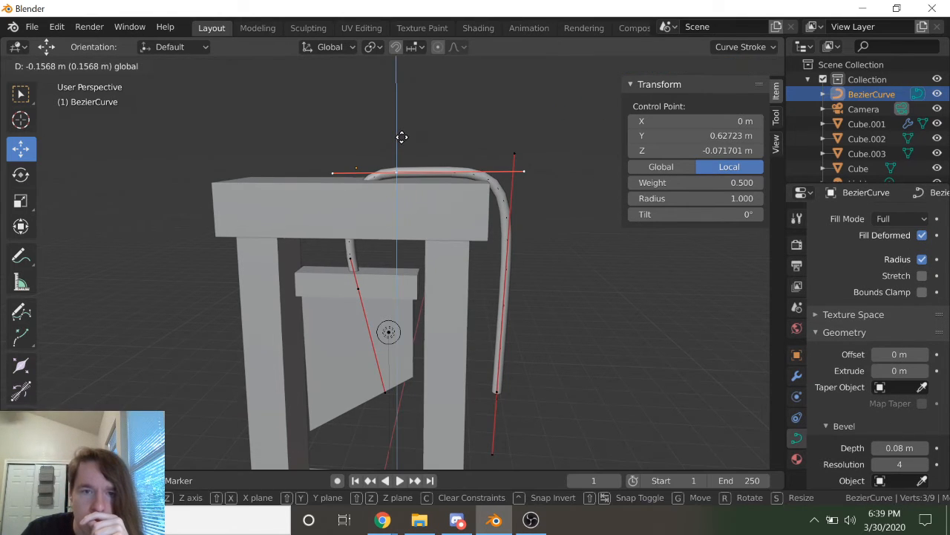
click(401, 137)
Step: Move the outer end control point along Y to about 2.01 m, closer to the post
click(526, 177)
click(525, 172)
click(513, 270)
click(496, 393)
mouse_move(551, 387)
mouse_down()
mouse_move(537, 389)
mouse_move(544, 393)
mouse_up()
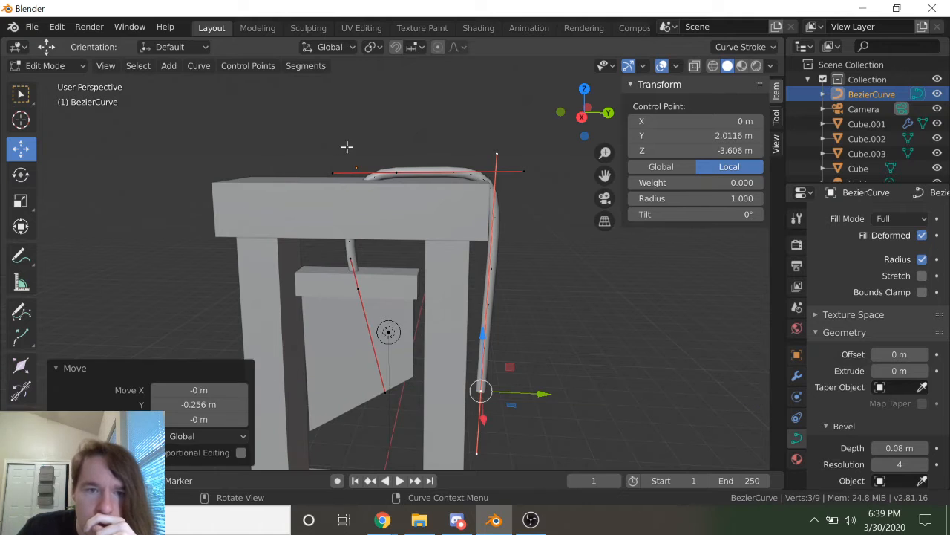
Step: Adjust the middle control point's inner handle along Y to refine the rope's bend into the crossbeam's top
click(332, 172)
drag(393, 175, 377, 175)
middle_drag(377, 175, 450, 303)
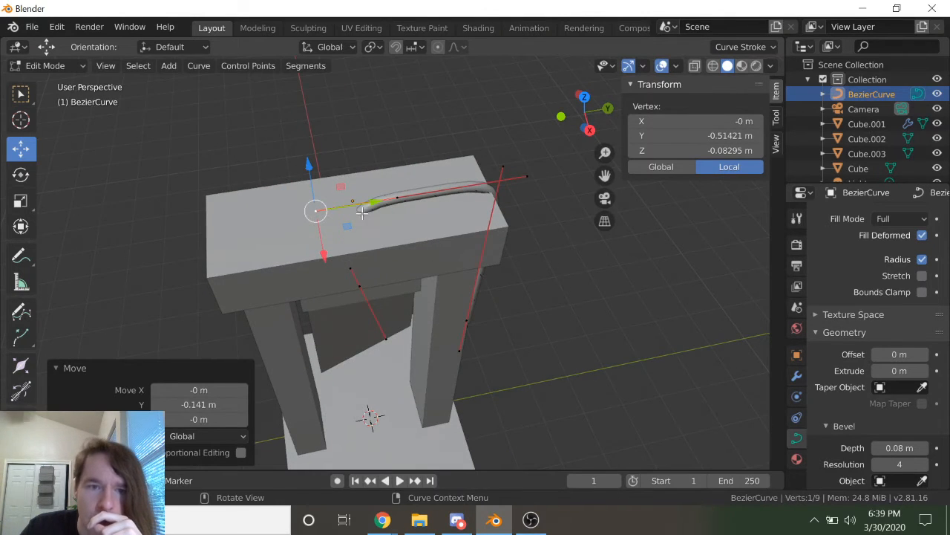
middle_drag(485, 308, 477, 269)
drag(376, 177, 401, 185)
Step: Leave Edit Mode on the curve and select the crossbeam
key(Tab)
middle_drag(530, 344, 500, 326)
click(469, 217)
scroll(494, 204, up, 2)
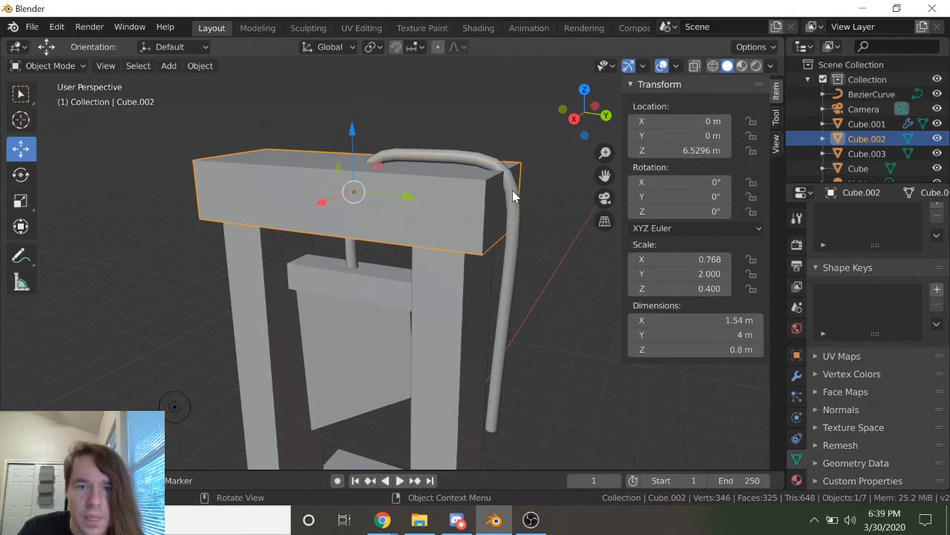
Step: Raise the upper handle of the rope curve's middle control point to about 0.395 m Z, then return to Object Mode
click(512, 190)
key(Tab)
click(521, 139)
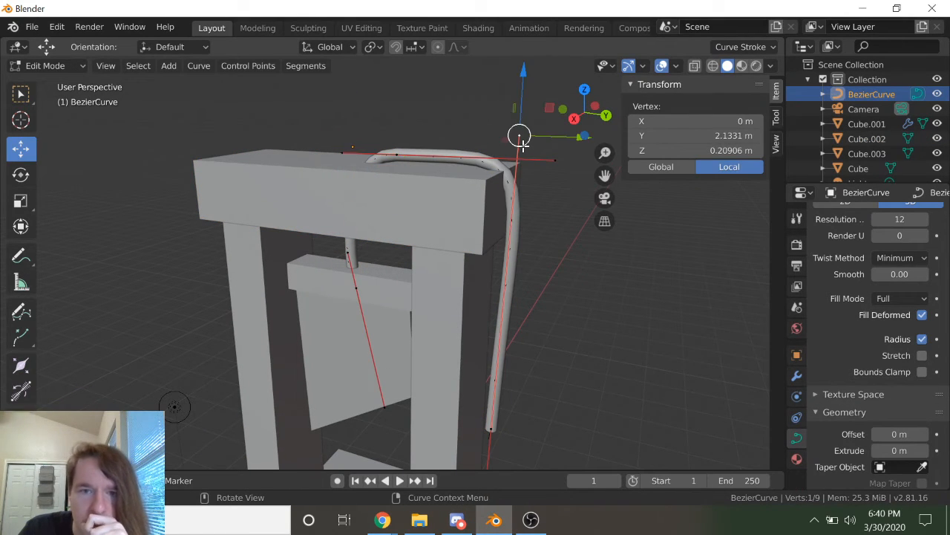
drag(524, 106, 509, 123)
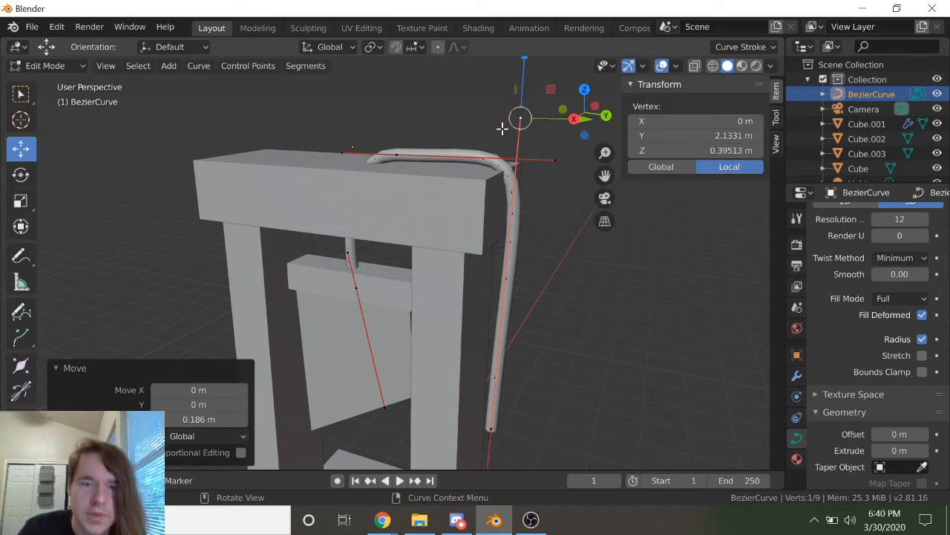
key(Tab)
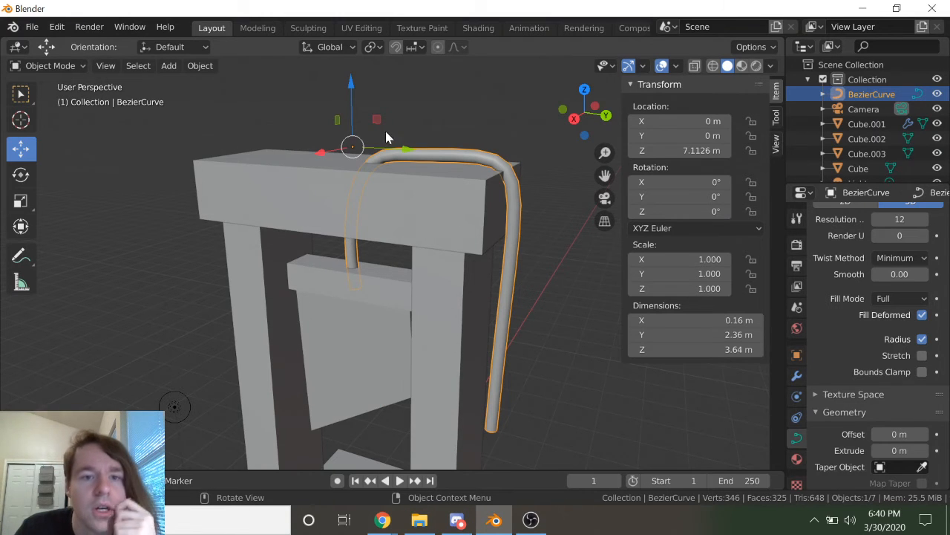
Step: Convert the rope's Bezier curve into a mesh object
click(197, 66)
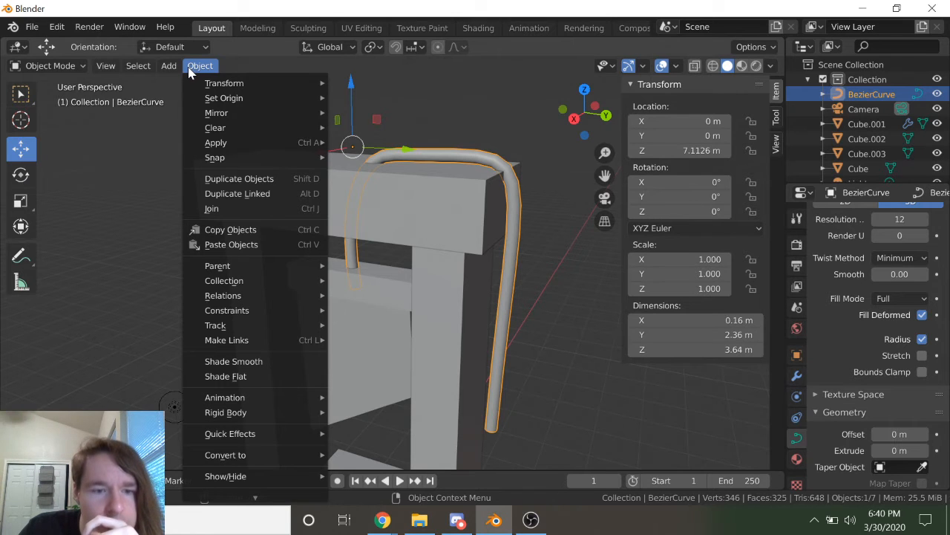
mouse_move(285, 456)
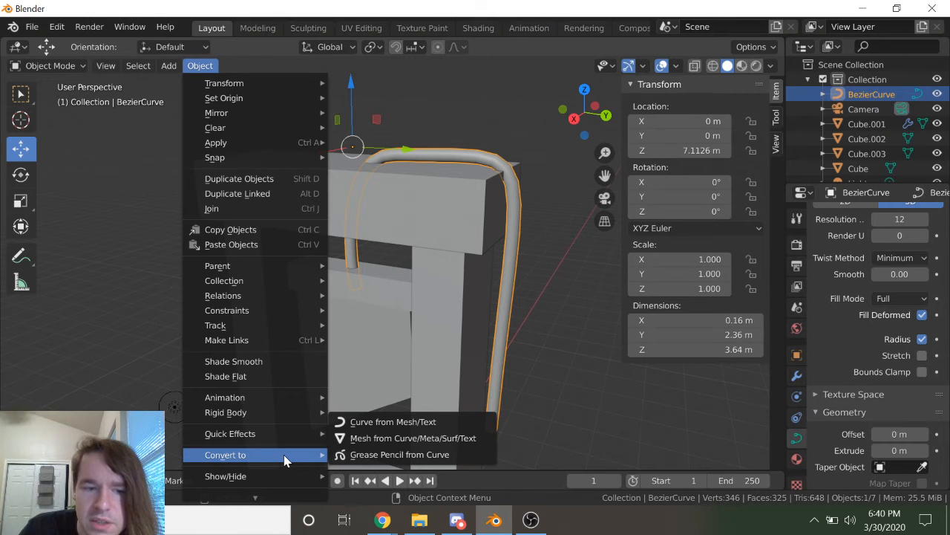
click(391, 438)
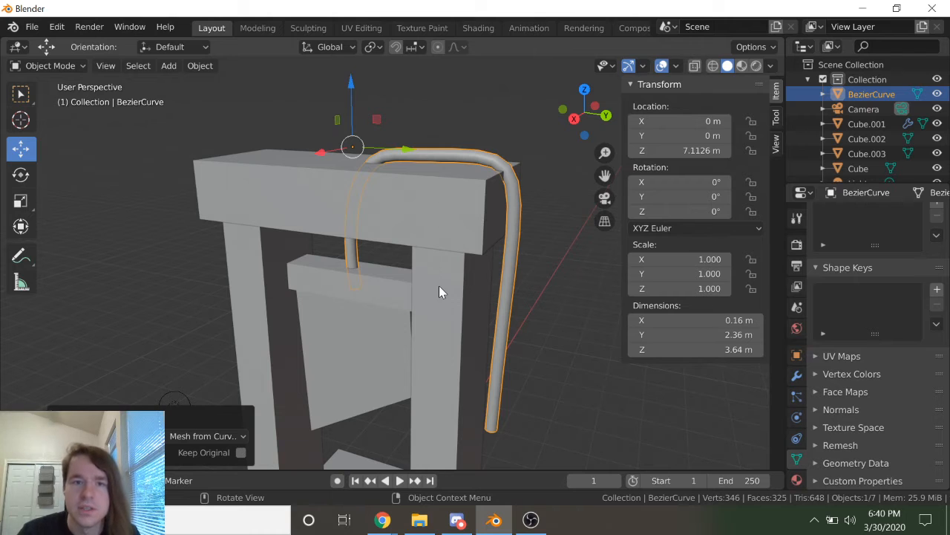
Step: Select the open edge loop at the rope's hanging lower end in Edit Mode and fill it with a face
key(Tab)
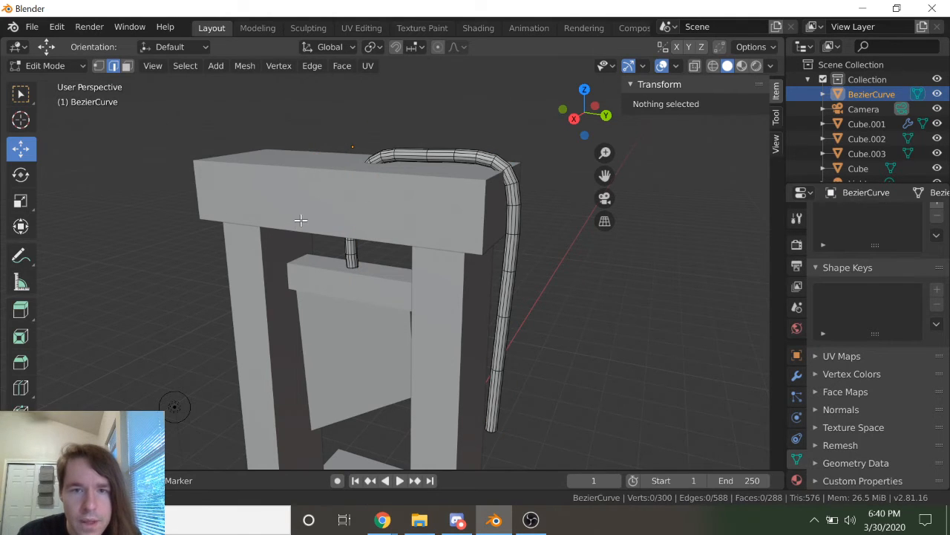
middle_drag(301, 219, 314, 216)
middle_drag(547, 322, 450, 266)
scroll(450, 265, up, 3)
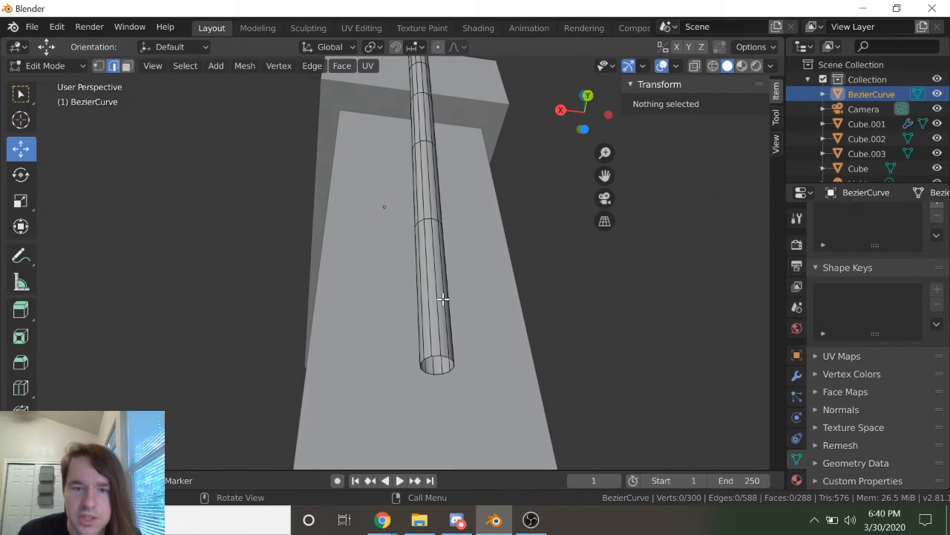
key(a)
key(a)
alt+click(438, 363)
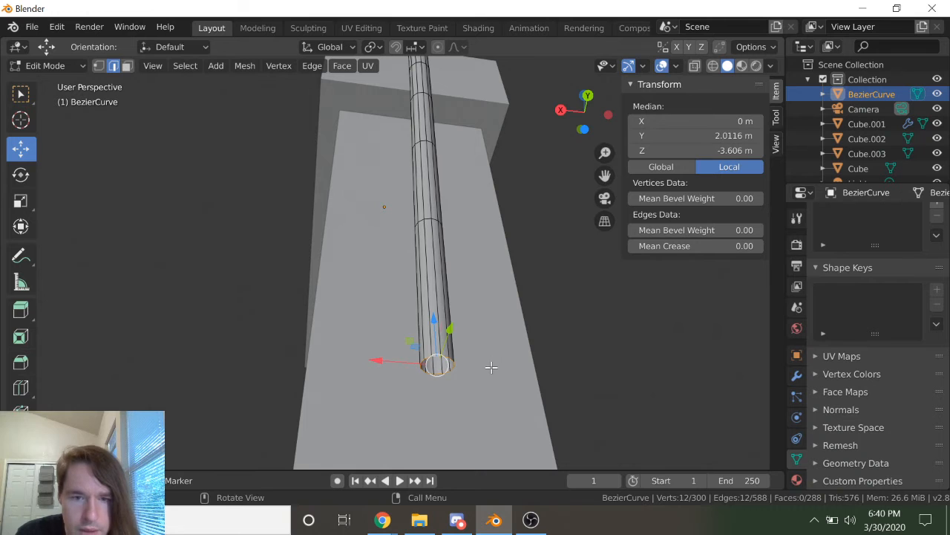
middle_drag(511, 321, 502, 305)
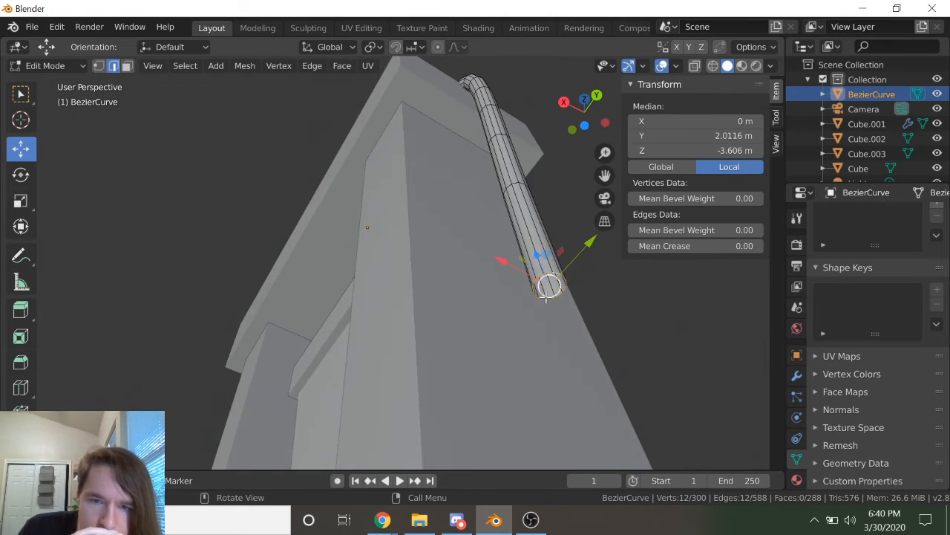
mouse_move(365, 280)
middle_down()
mouse_move(441, 322)
mouse_move(396, 340)
mouse_move(356, 272)
middle_up()
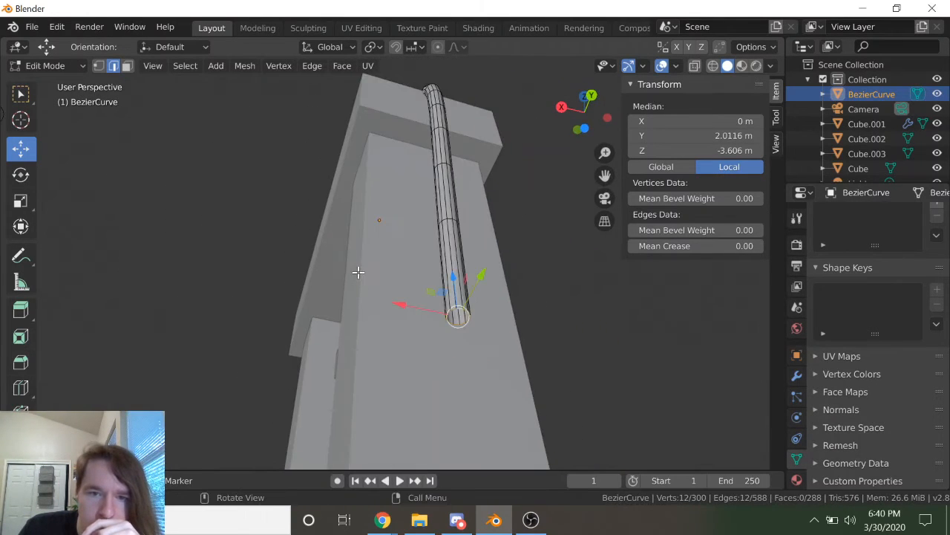
scroll(462, 349, up, 3)
scroll(462, 349, down, 3)
scroll(461, 349, up, 1)
mouse_move(423, 337)
middle_down()
mouse_move(420, 316)
mouse_move(412, 324)
middle_up()
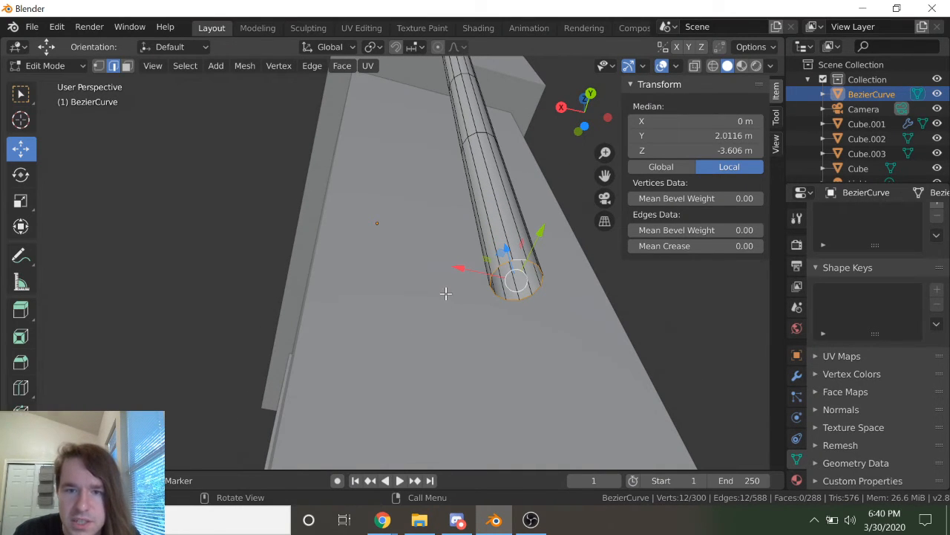
scroll(445, 293, up, 2)
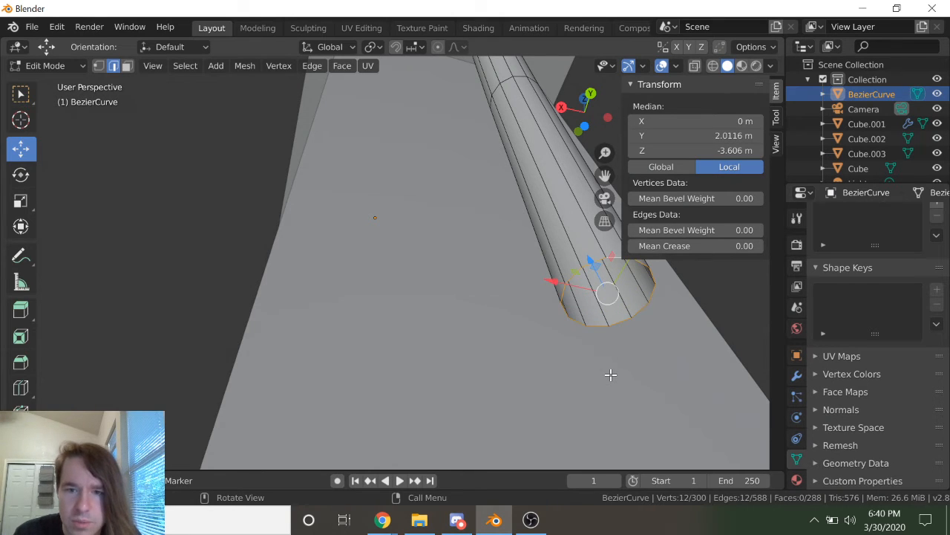
key(f)
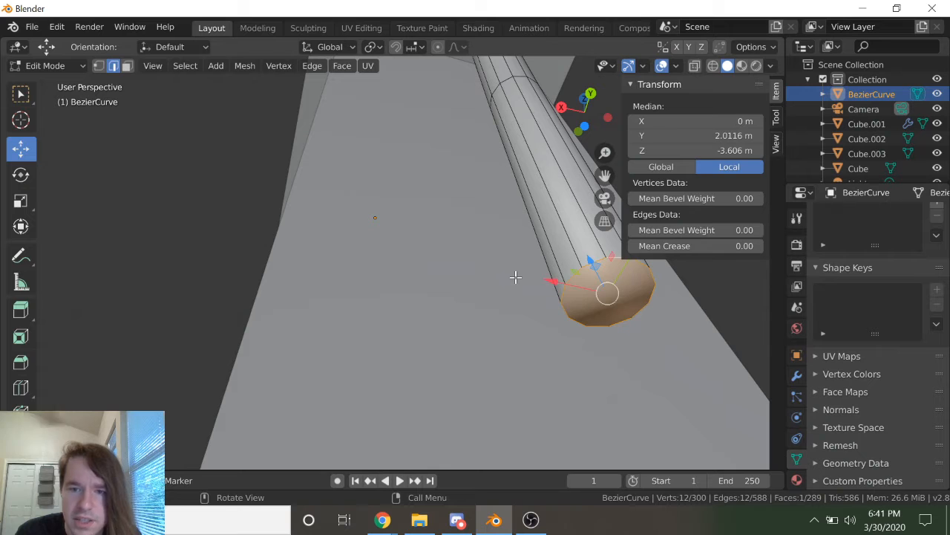
Step: Examine the capped rope end and the rope's run over the crossbeam, ending in Object Mode
key(Tab)
middle_drag(515, 276, 515, 363)
key(Tab)
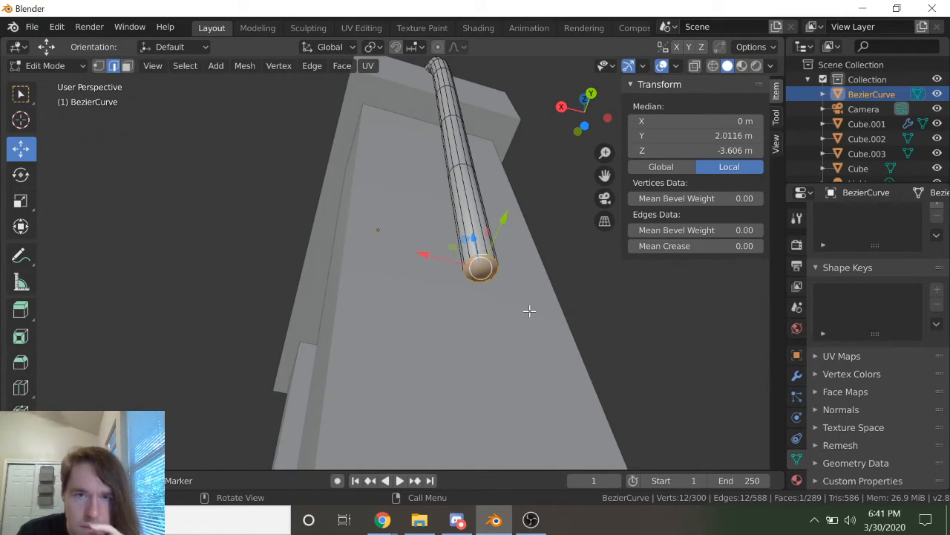
middle_drag(464, 255, 541, 361)
middle_drag(436, 250, 452, 269)
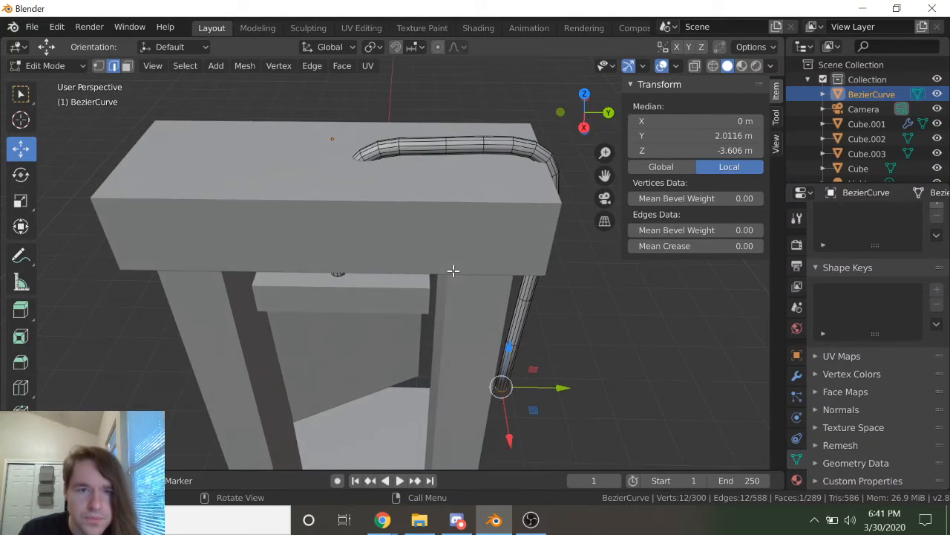
key(Tab)
middle_drag(345, 250, 359, 267)
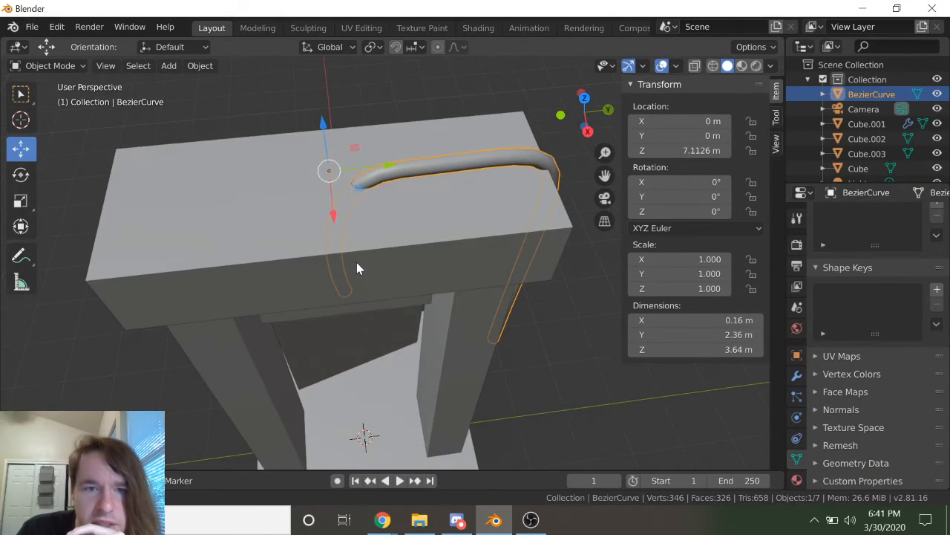
Step: Add a mesh cylinder and raise it about 7.01 m to the guillotine's top crossbeam
middle_drag(403, 294, 420, 259)
click(200, 68)
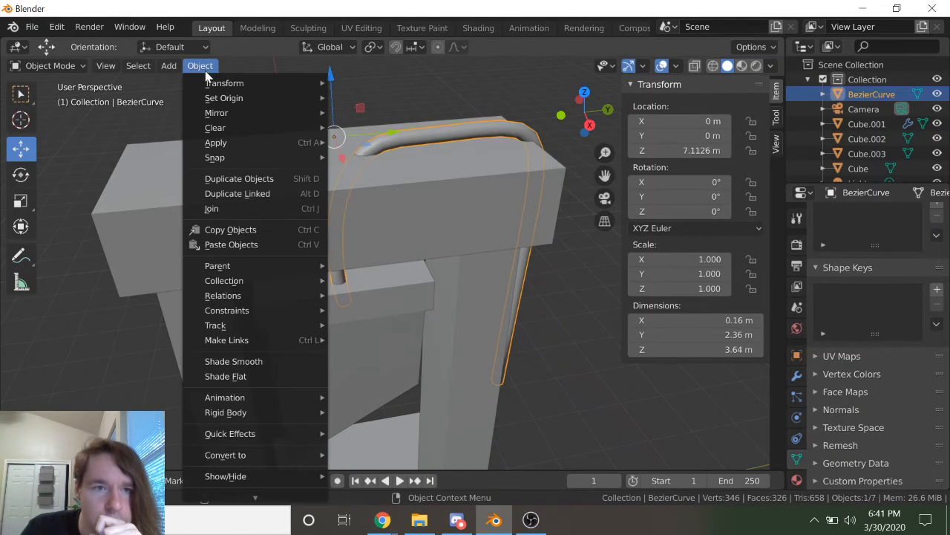
mouse_move(173, 68)
mouse_move(201, 84)
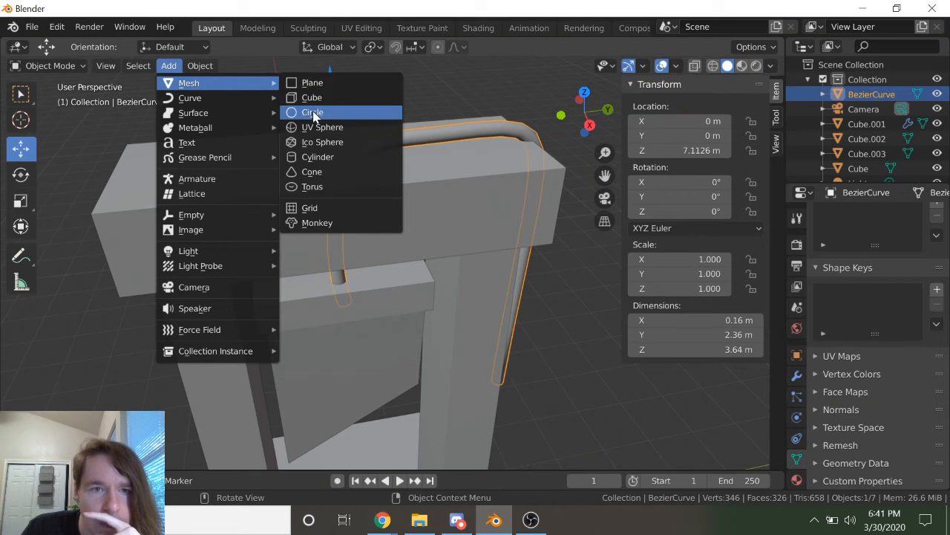
click(319, 157)
middle_drag(331, 163, 416, 281)
scroll(416, 281, down, 3)
drag(373, 391, 371, 178)
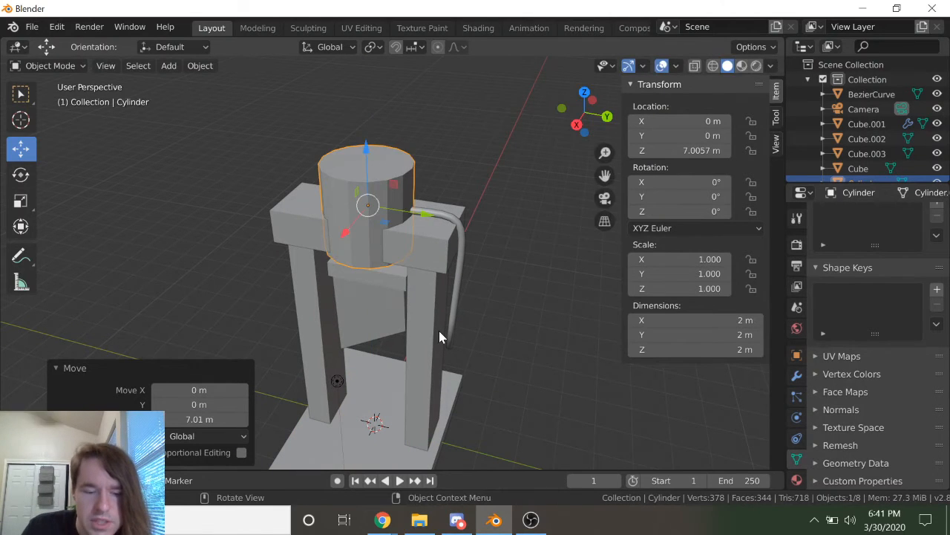
Step: Scale the cylinder uniformly to about 0.303 and lower it about 0.364 m into the crossbeam
key(s)
click(378, 254)
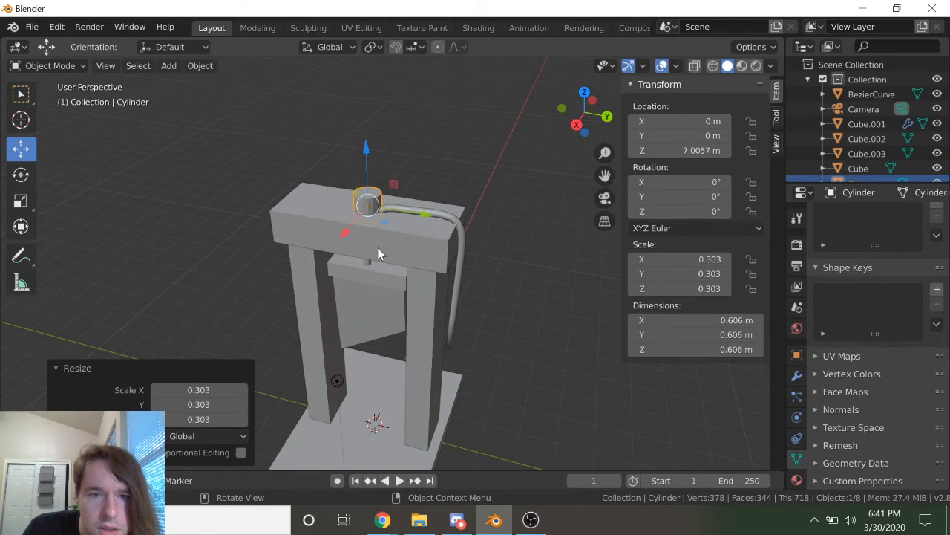
scroll(420, 184, up, 6)
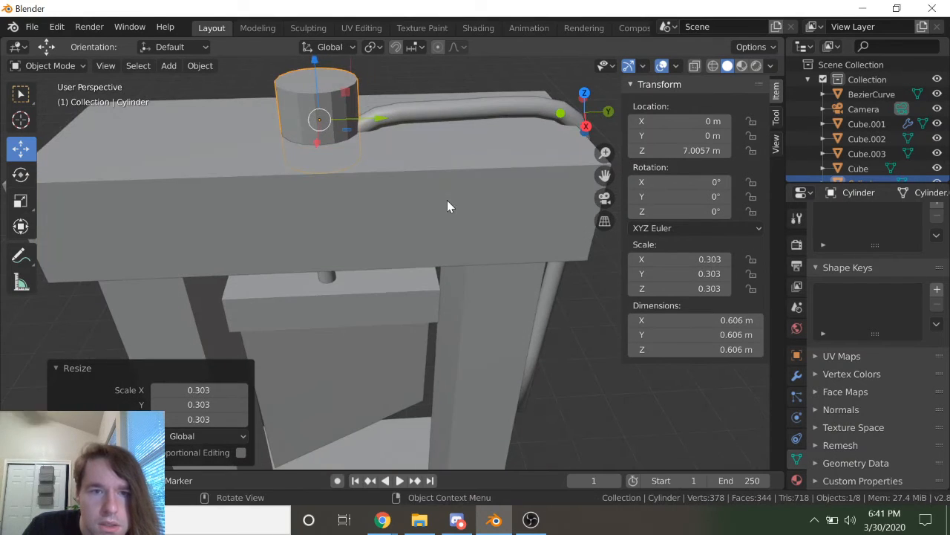
drag(315, 72, 318, 108)
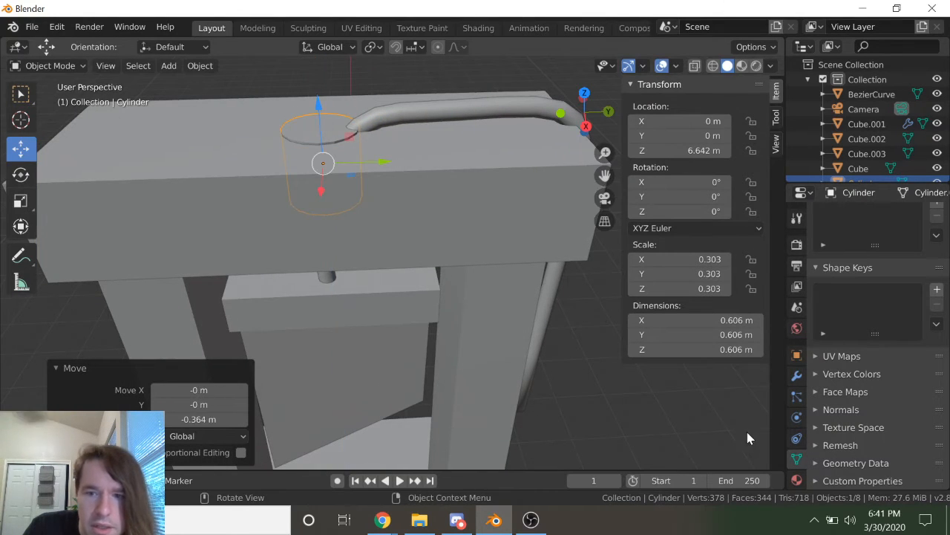
Step: Set the cylinder's Z dimension to 2 m
click(713, 349)
text(2)
key(Return)
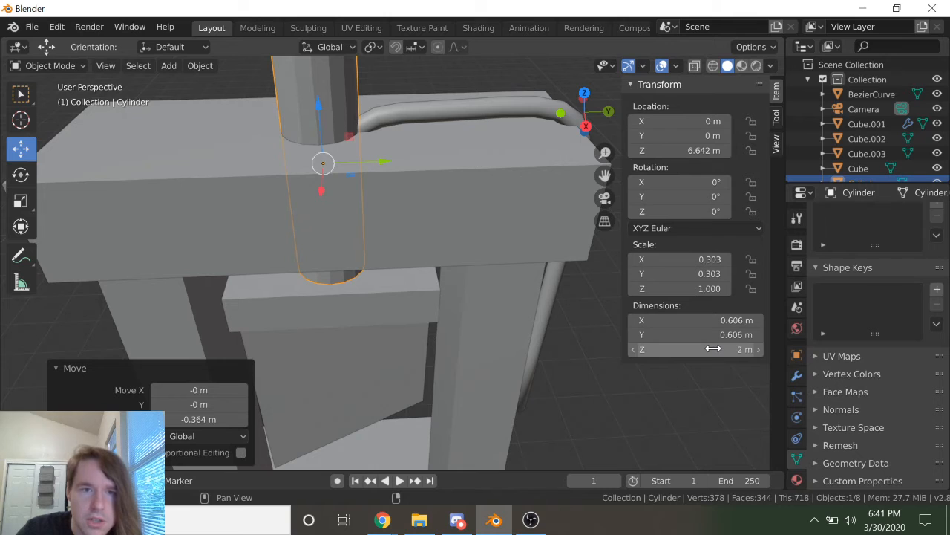
Step: Scale the cylinder down uniformly to about 0.43 m wide and 1.43 m tall, and lower it about 0.1 m through the crossbeam
scroll(524, 344, down, 4)
key(s)
click(457, 326)
middle_drag(456, 325, 461, 279)
key(s)
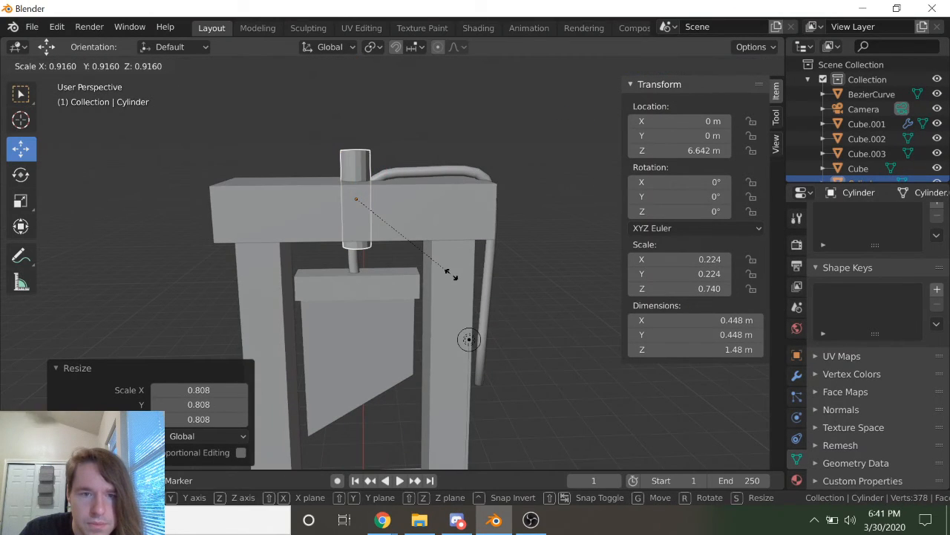
click(453, 279)
key(s)
click(451, 287)
drag(366, 148, 359, 151)
scroll(413, 211, up, 3)
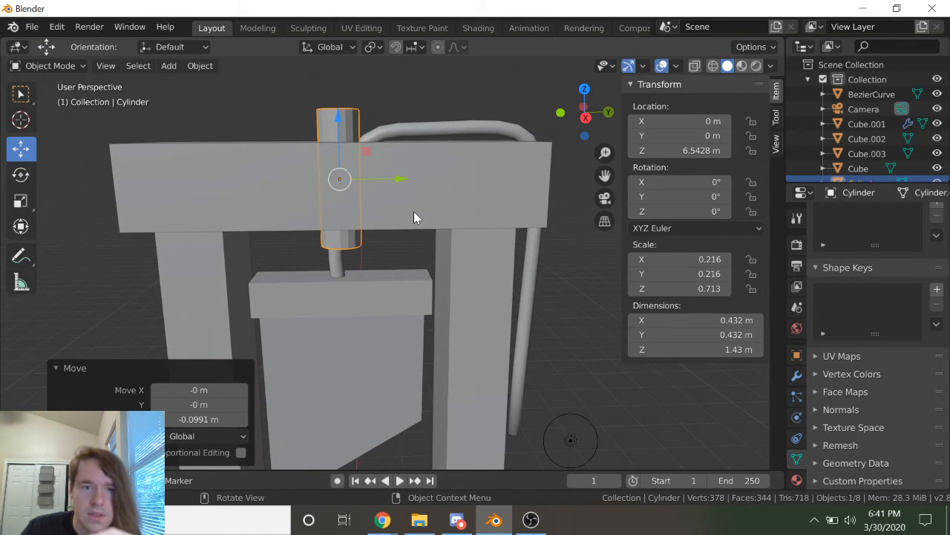
Step: Cut a hole through the crossbeam by adding a Boolean modifier set to Difference with Cylinder as its object, and apply it
middle_drag(414, 212, 418, 247)
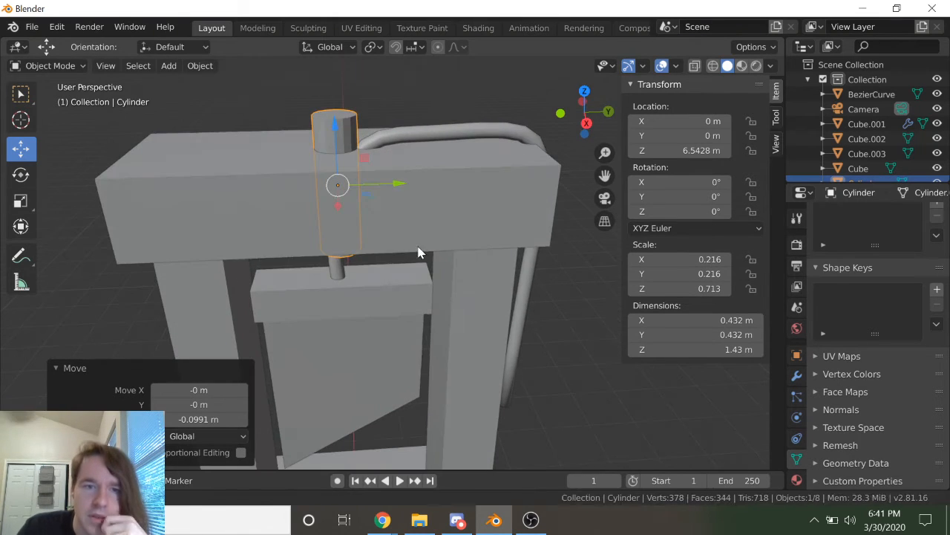
click(498, 196)
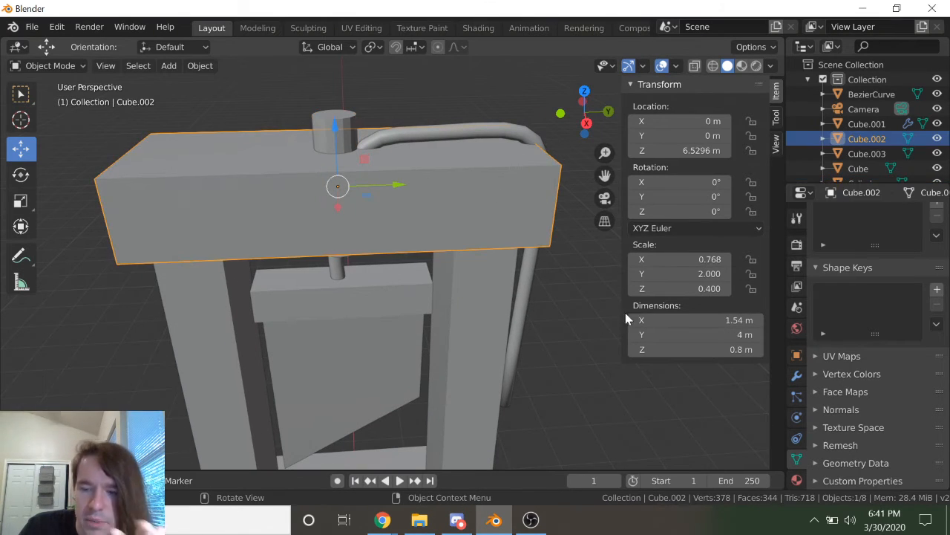
click(796, 375)
click(845, 222)
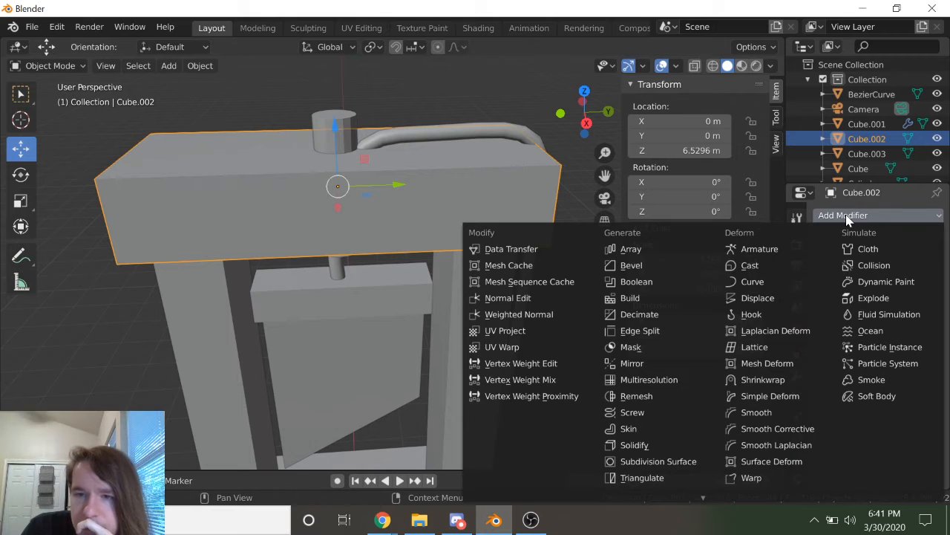
click(637, 281)
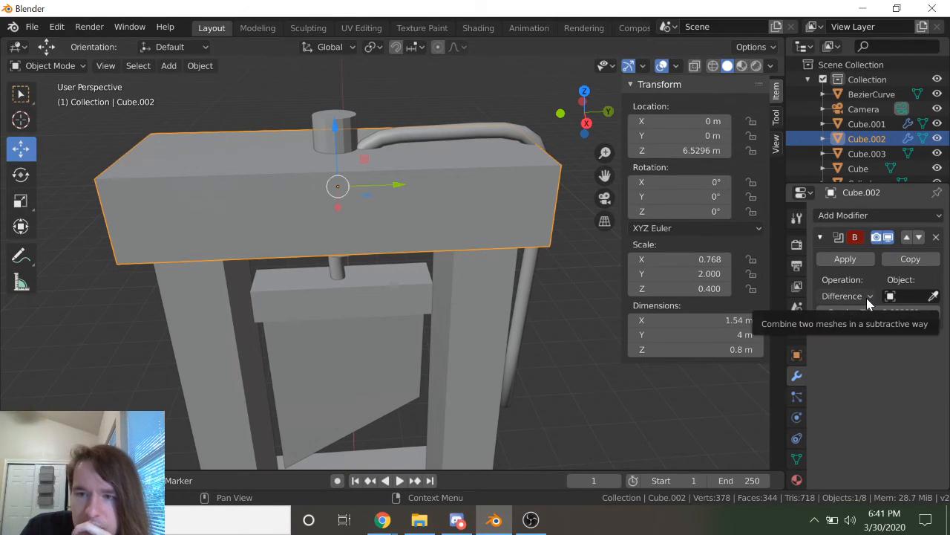
click(909, 296)
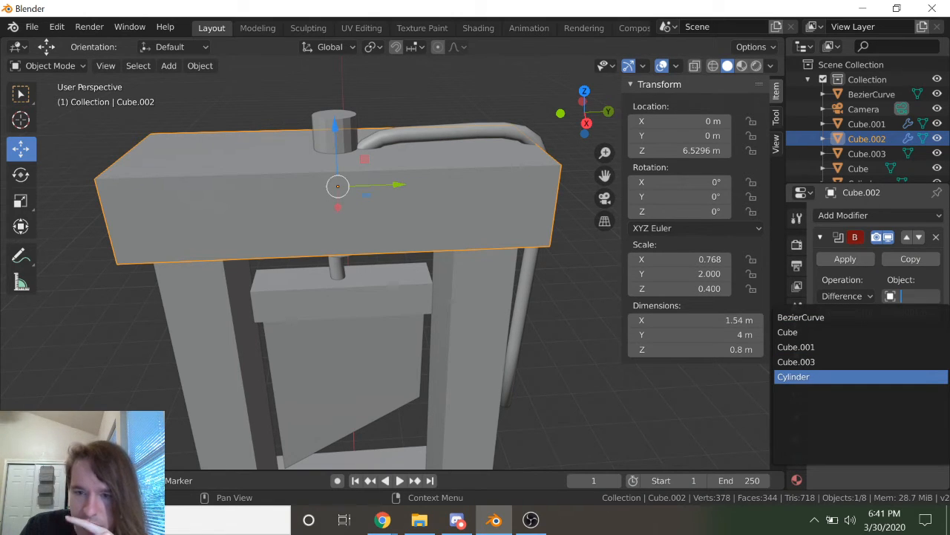
click(814, 379)
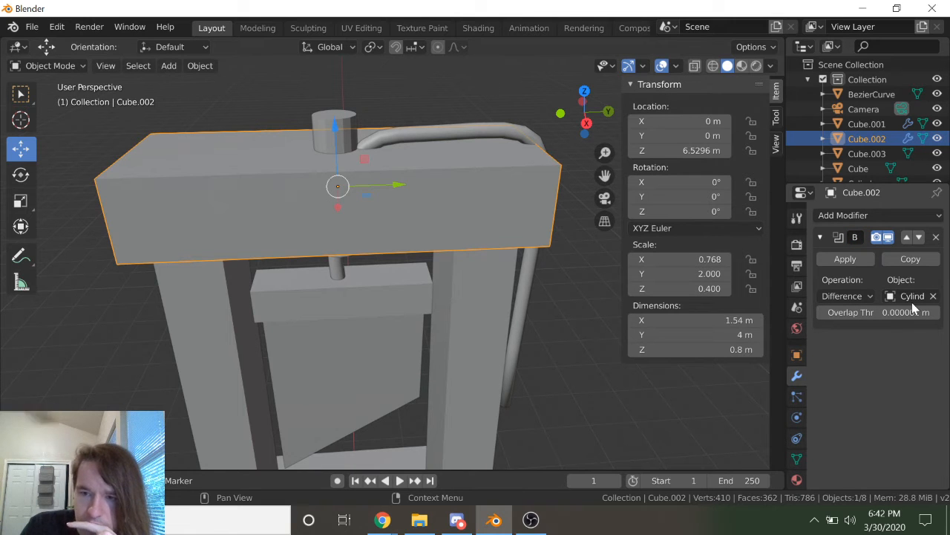
click(846, 259)
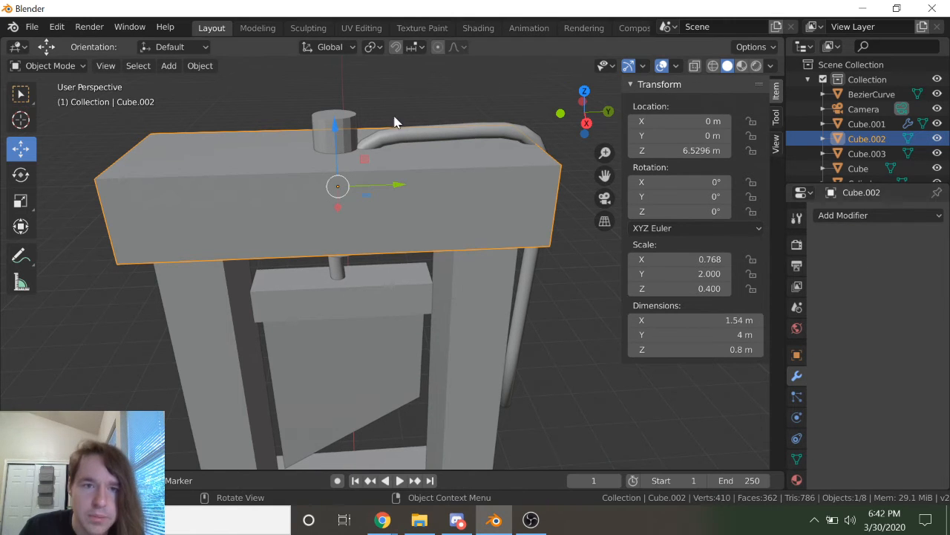
Step: Delete the cutter cylinder from the crossbeam
click(311, 120)
key(Delete)
middle_drag(311, 120, 387, 266)
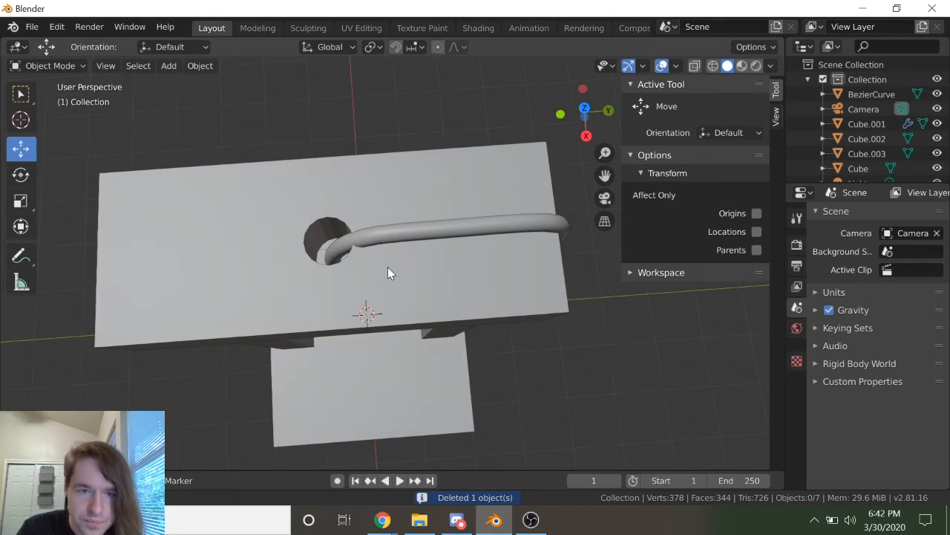
Step: Shift the rope about -0.012 m along Y within the crossbeam hole
click(397, 233)
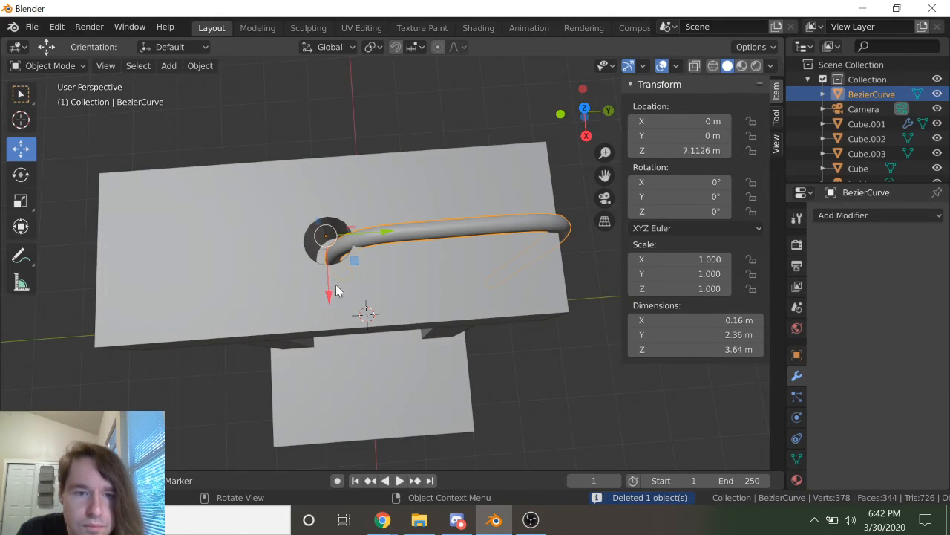
drag(386, 236, 384, 238)
middle_drag(411, 292, 394, 243)
scroll(396, 247, down, 1)
scroll(407, 276, down, 1)
middle_drag(407, 276, 441, 294)
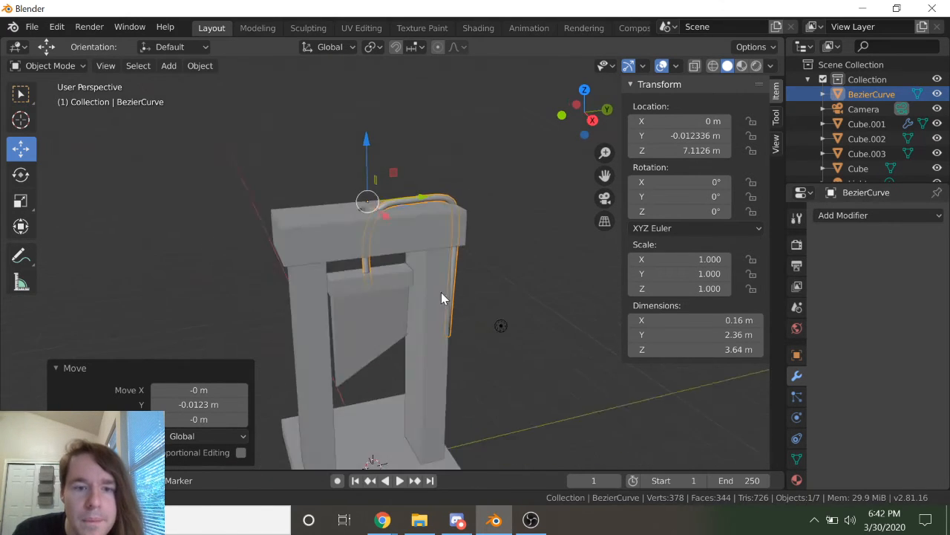
Step: Examine the whole guillotine and the area around its base and uprights
scroll(401, 327, down, 3)
scroll(427, 397, down, 1)
shift+middle_drag(435, 418, 455, 313)
scroll(445, 310, up, 1)
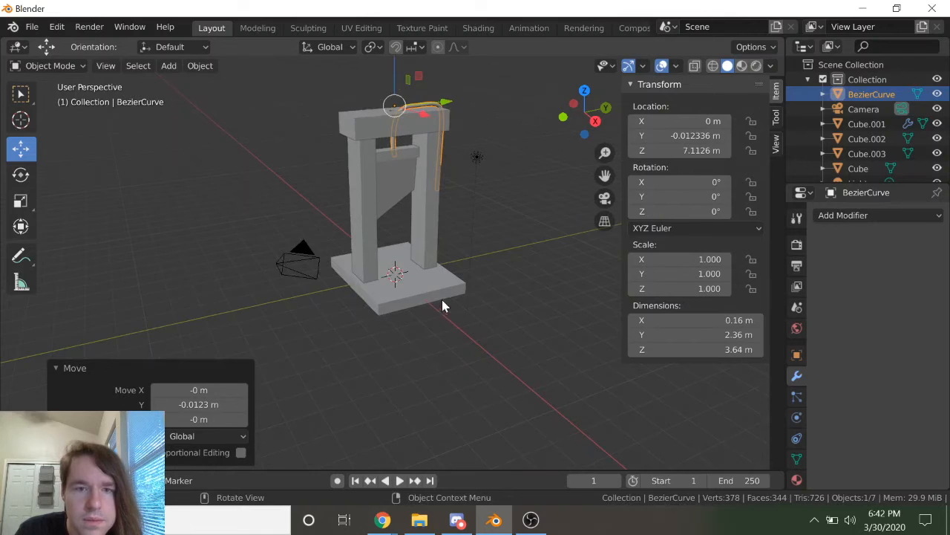
scroll(495, 263, up, 3)
scroll(505, 272, down, 3)
scroll(504, 262, up, 2)
middle_drag(503, 262, 486, 297)
scroll(463, 225, up, 2)
Step: Add a cube to the rope object's mesh in Edit Mode and raise it about 1.61 m above the base
key(Tab)
middle_drag(463, 266, 416, 253)
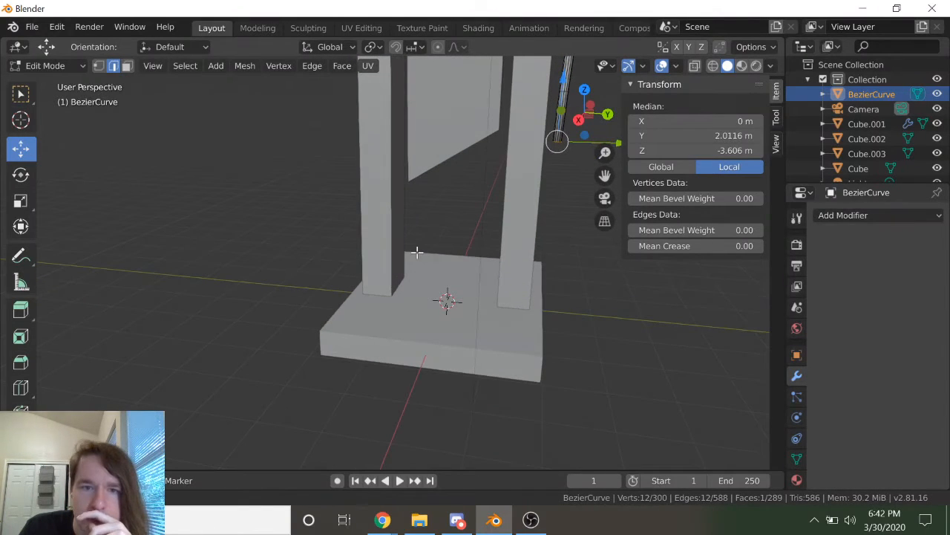
middle_drag(442, 223, 426, 227)
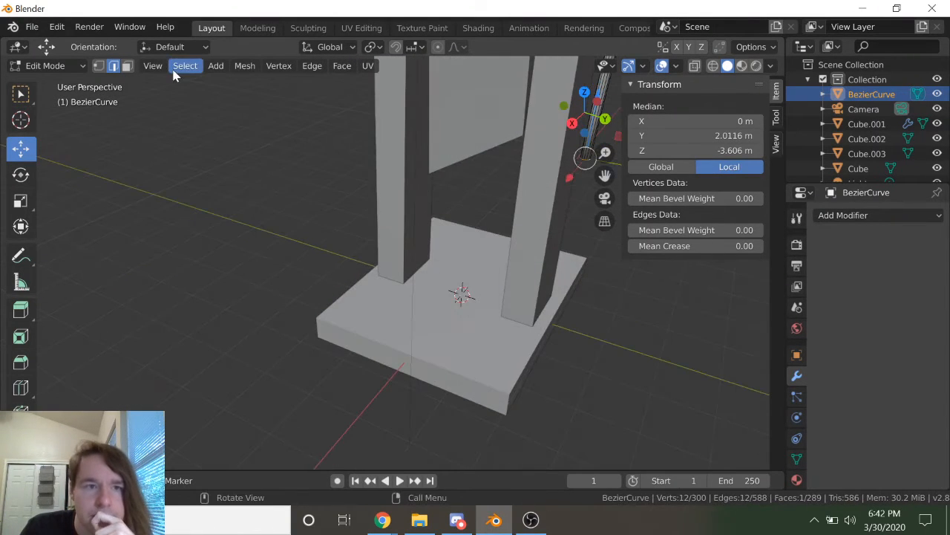
click(245, 67)
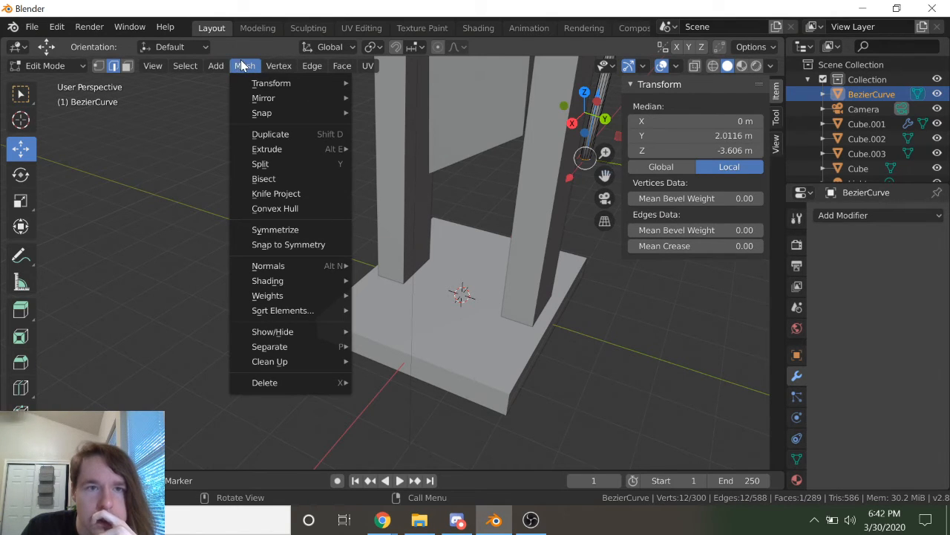
mouse_move(270, 88)
mouse_move(220, 67)
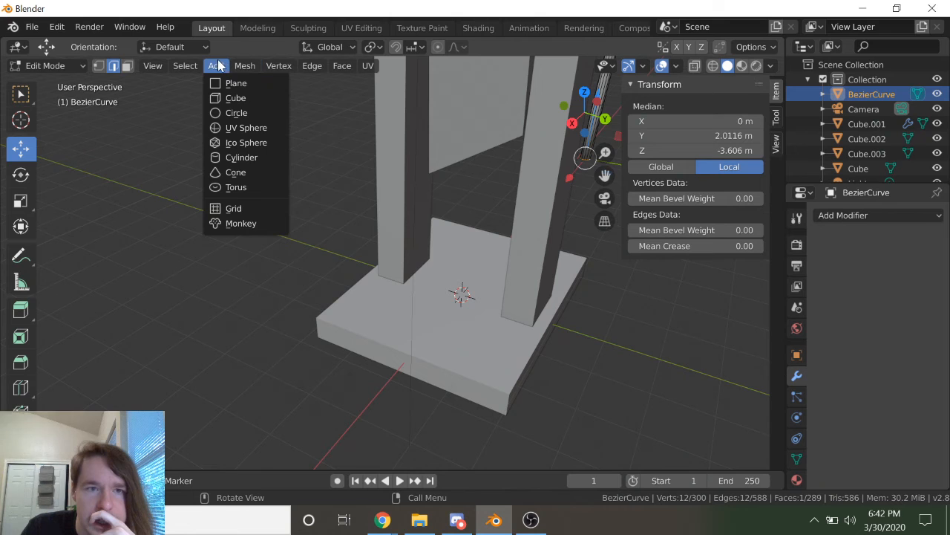
click(239, 100)
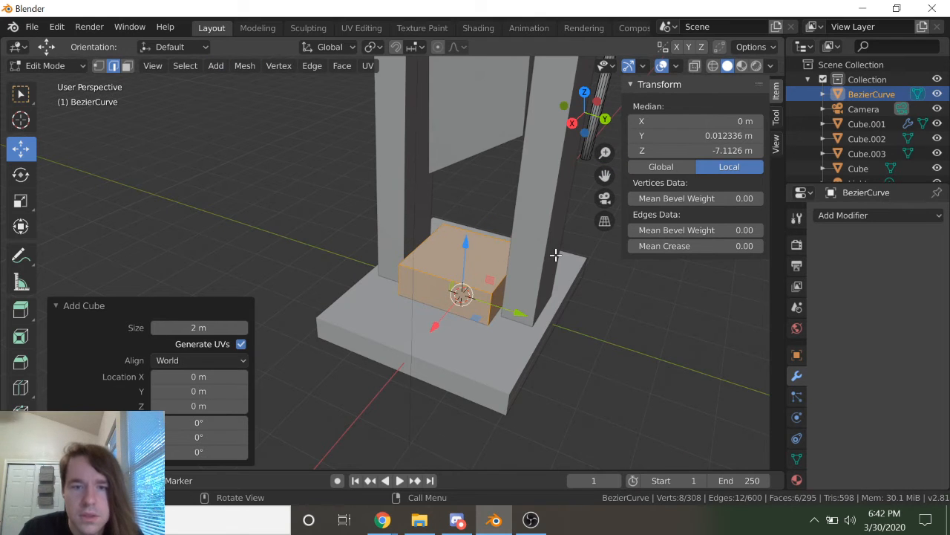
drag(466, 247, 473, 182)
Step: Try to resize the new cube, scaling it to 0.2 on X and 0.2 on Y, and undo the resize
key(s)
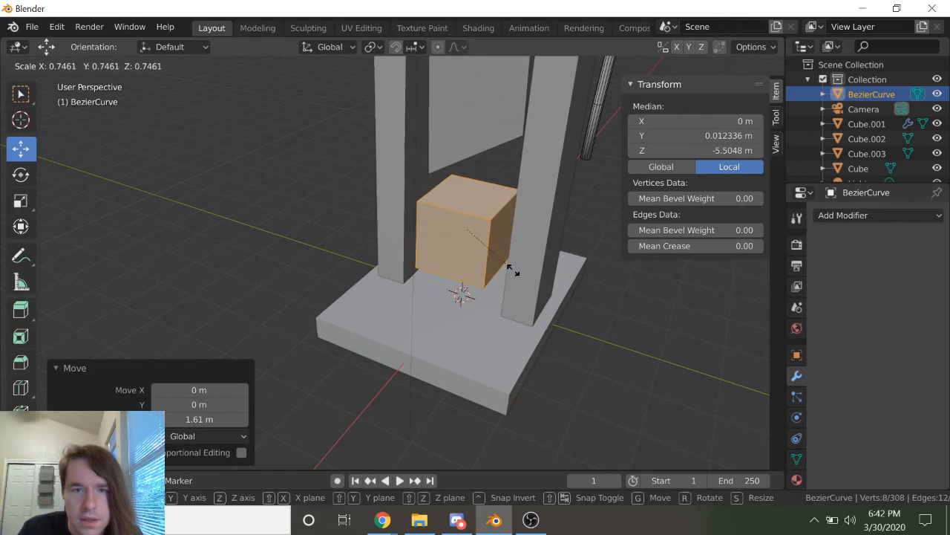
click(553, 278)
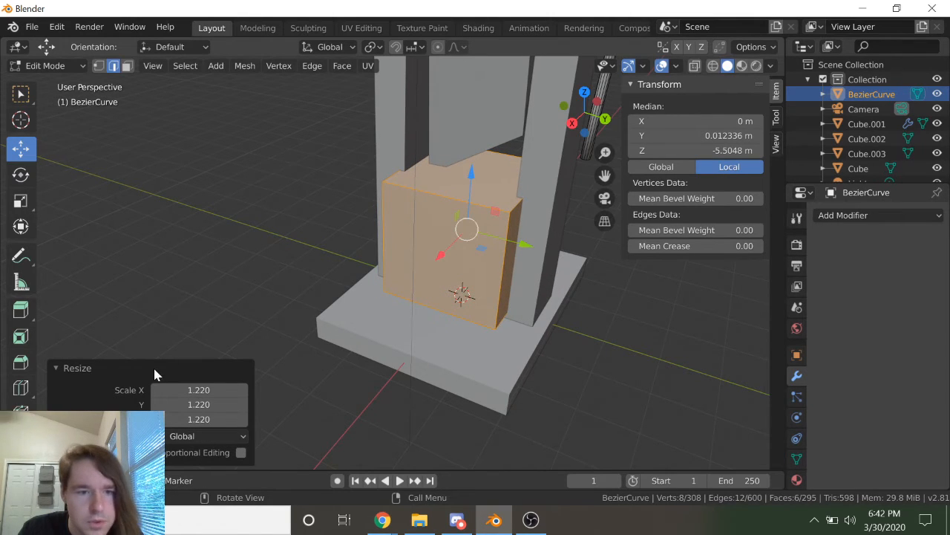
click(189, 390)
text(0.2)
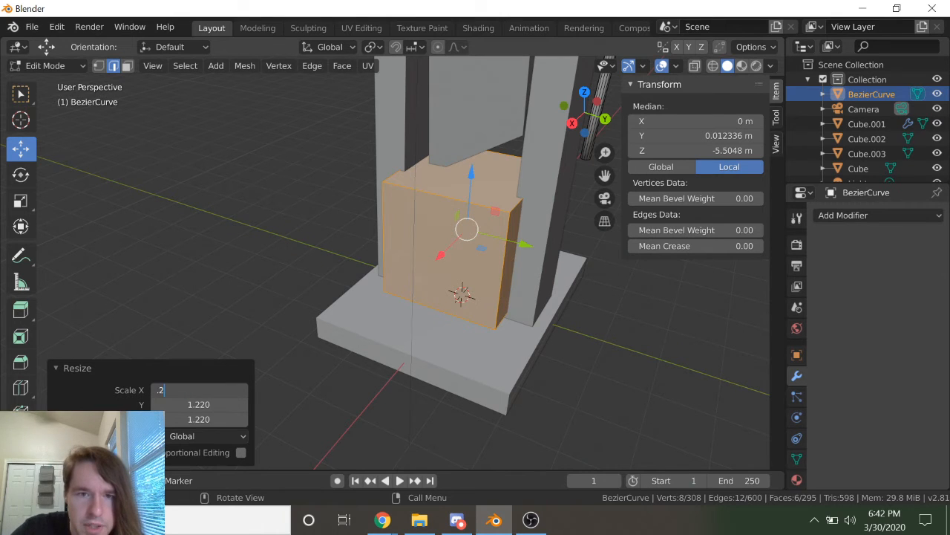
key(Return)
click(184, 405)
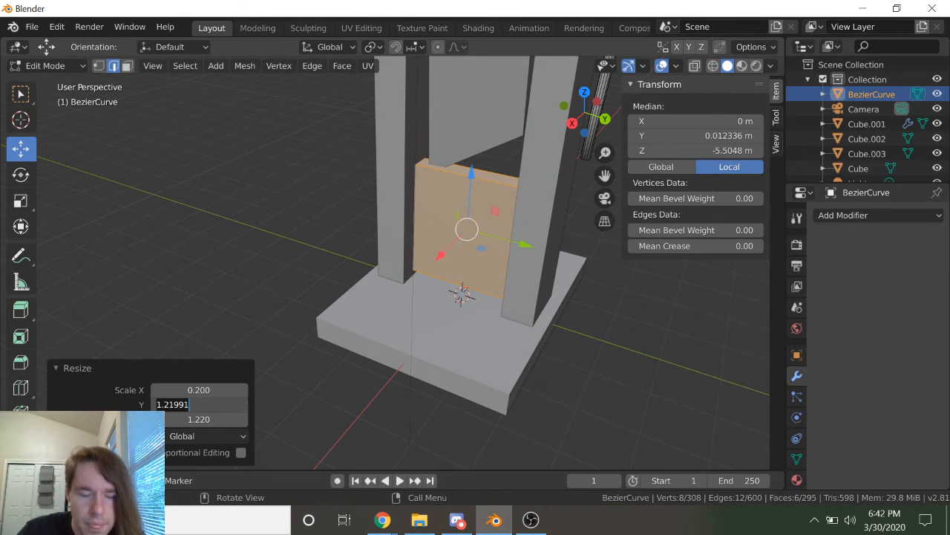
text(0.2)
key(Return)
key(ctrl+z)
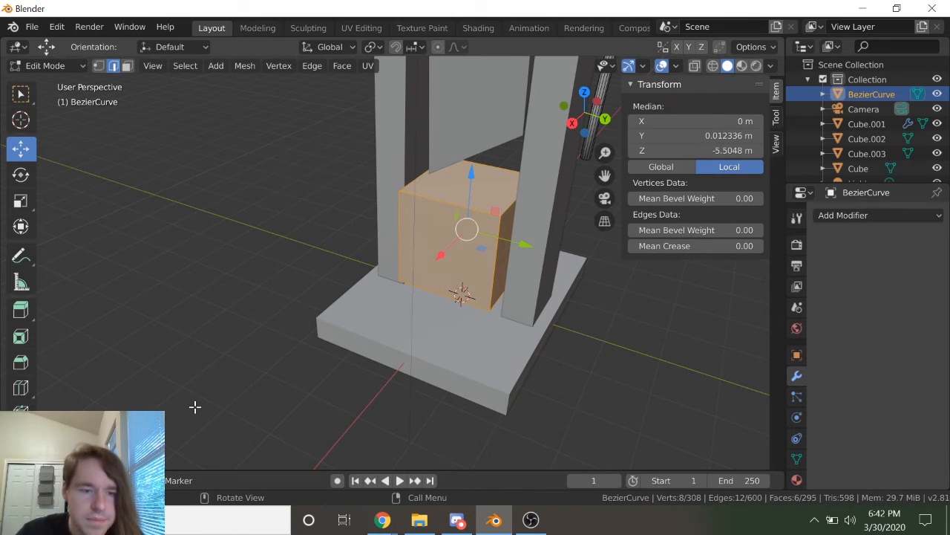
Step: Inspect the cube's transform properties in Edit Mode and Object Mode, looking for its editable dimensions
key(n)
key(n)
key(Tab)
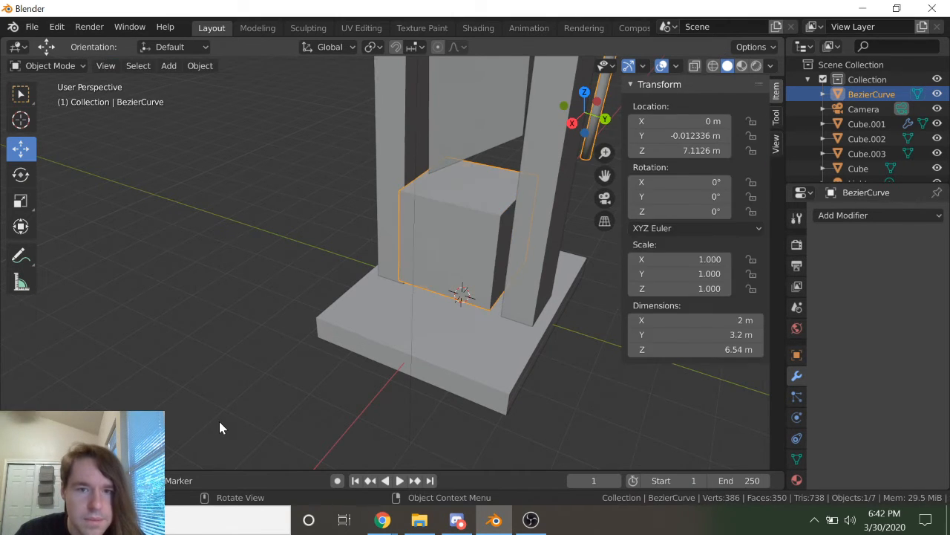
key(Tab)
key(n)
key(n)
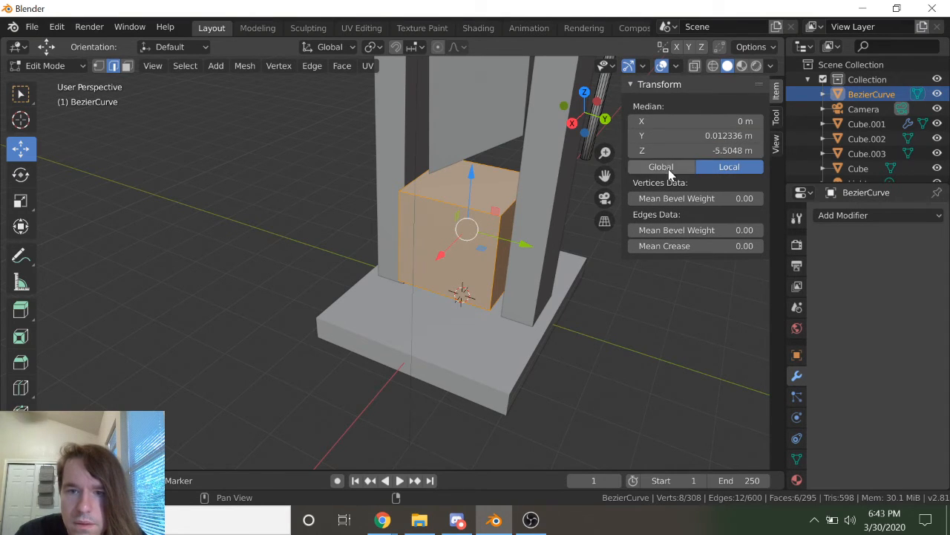
click(629, 89)
click(629, 89)
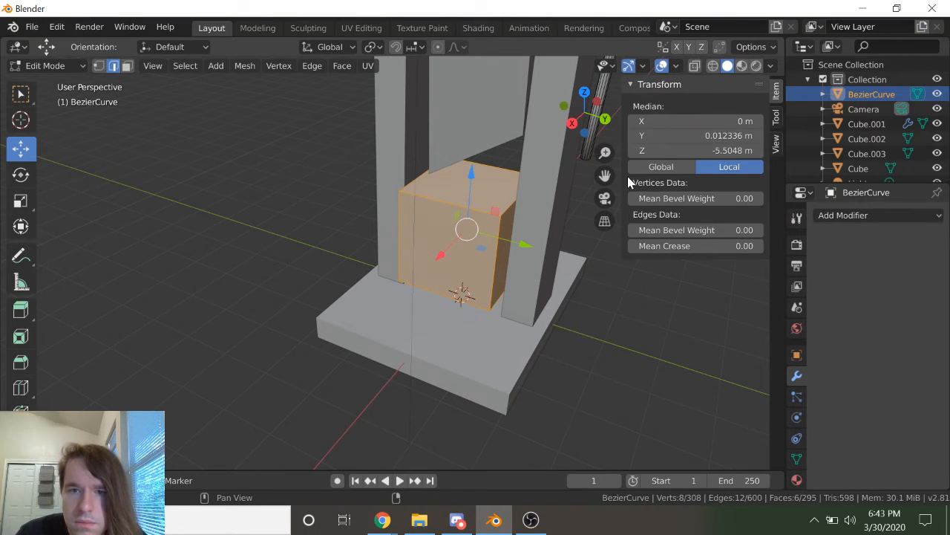
key(Tab)
click(691, 349)
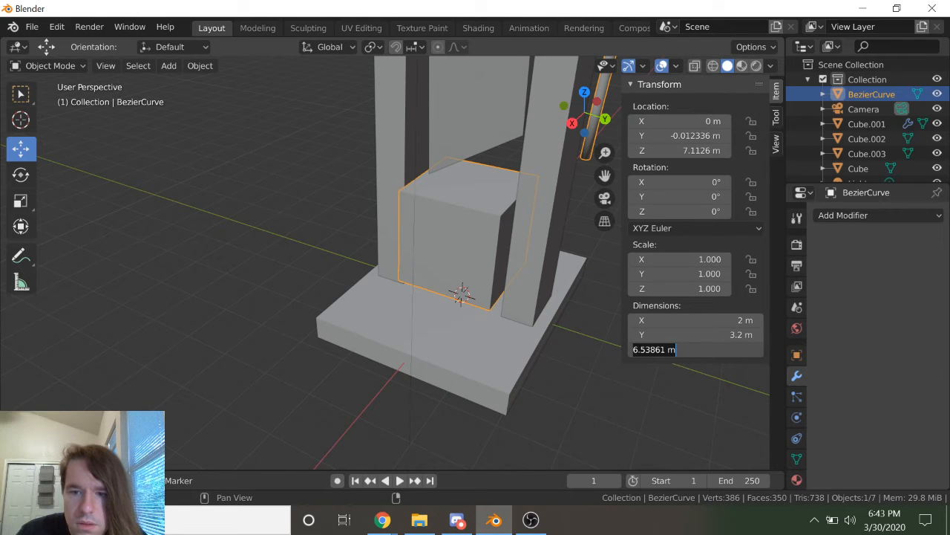
key(shift+Tab)
key(Return)
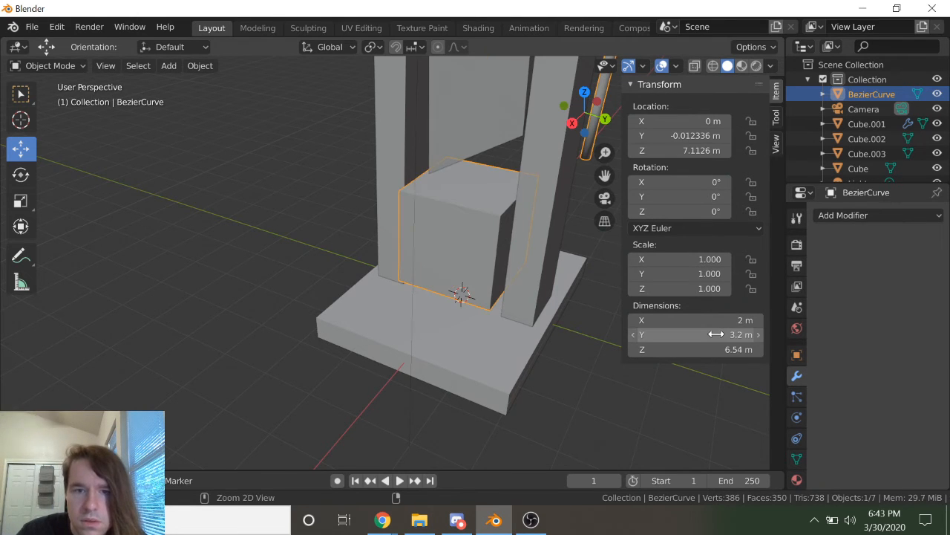
Step: Delete the added cube from the rope object's mesh and return to Object Mode
click(596, 354)
click(515, 246)
click(489, 236)
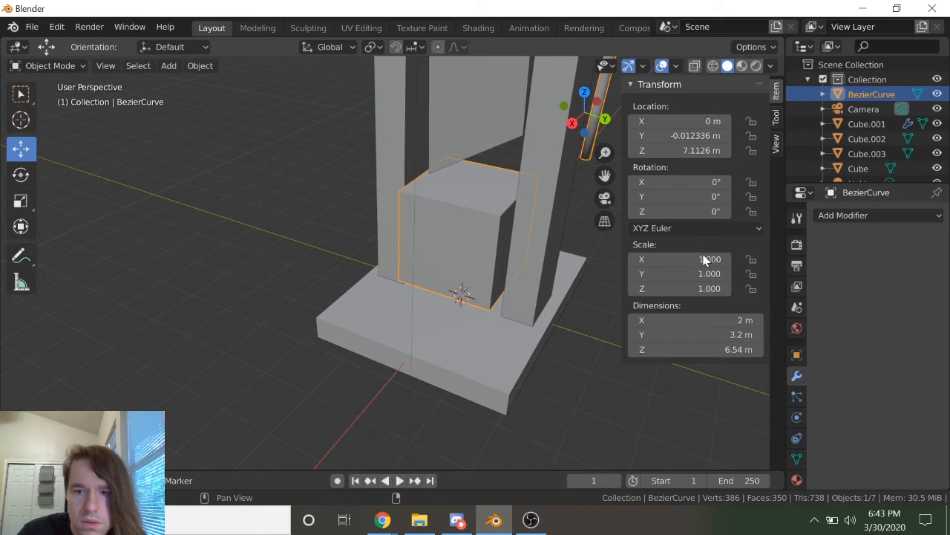
scroll(441, 273, down, 4)
key(Tab)
scroll(438, 260, up, 3)
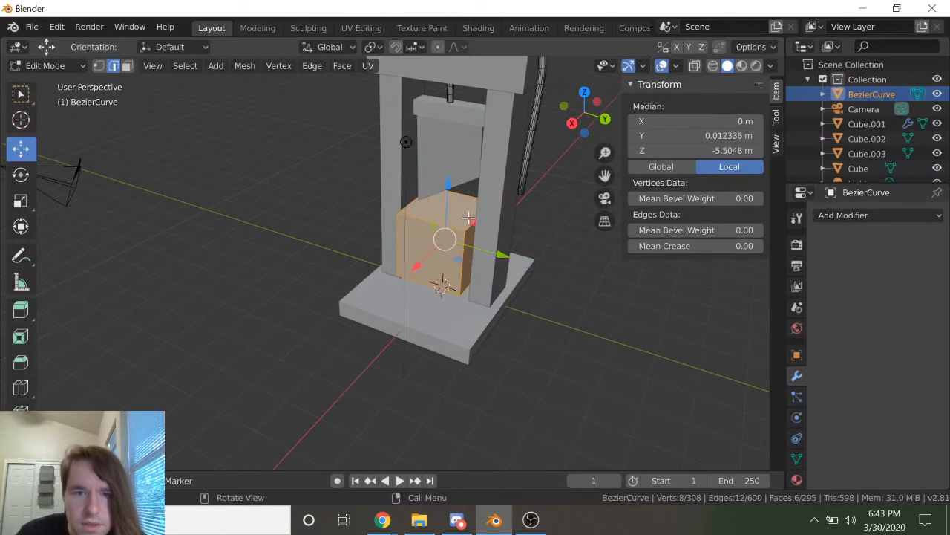
key(x)
click(449, 150)
key(Tab)
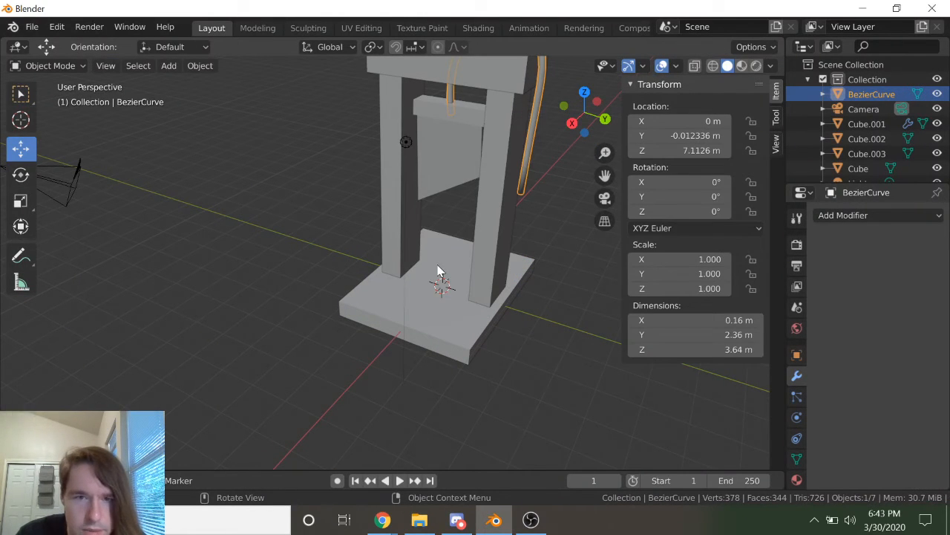
Step: Add a cube as a separate object, raise it about 1.62 m above the base, and scale it up by about 1.286
click(169, 66)
mouse_move(199, 88)
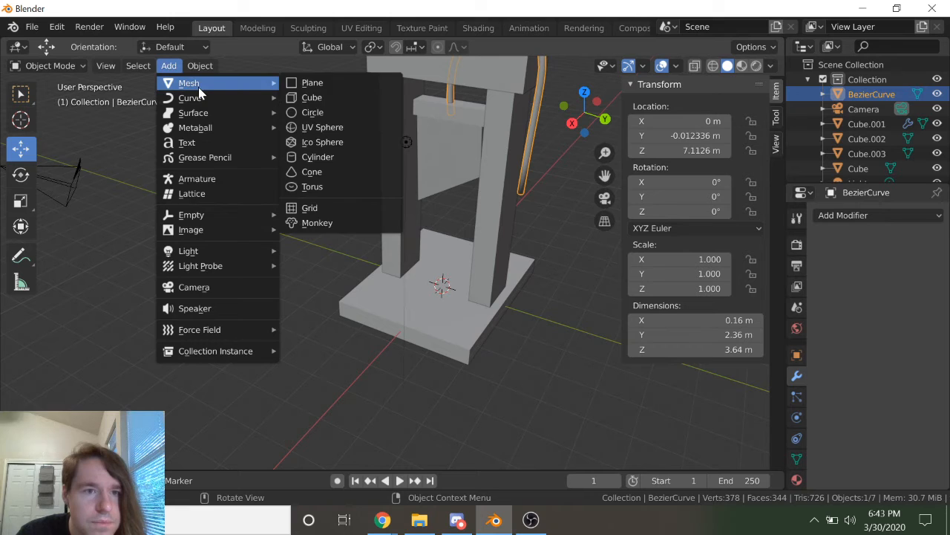
click(317, 98)
scroll(491, 242, up, 3)
drag(477, 251, 482, 174)
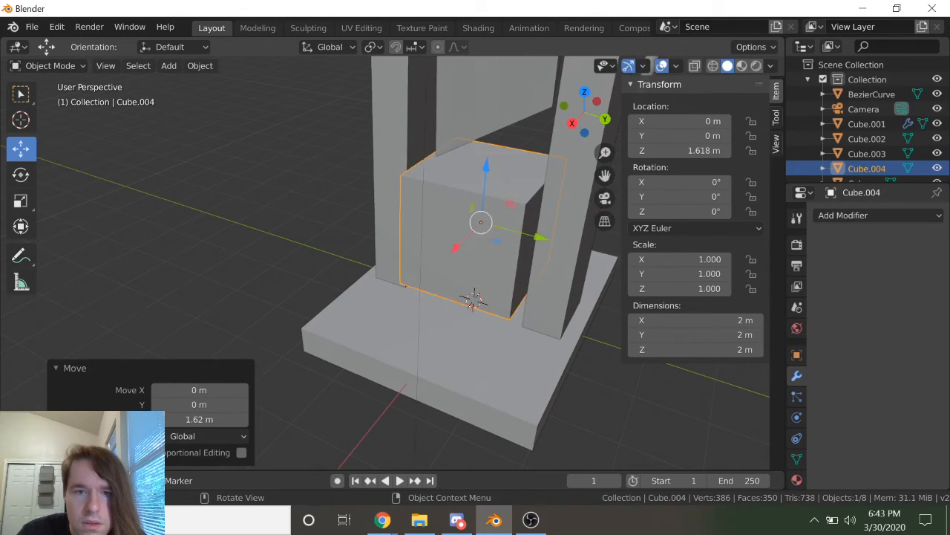
key(s)
click(596, 285)
click(709, 335)
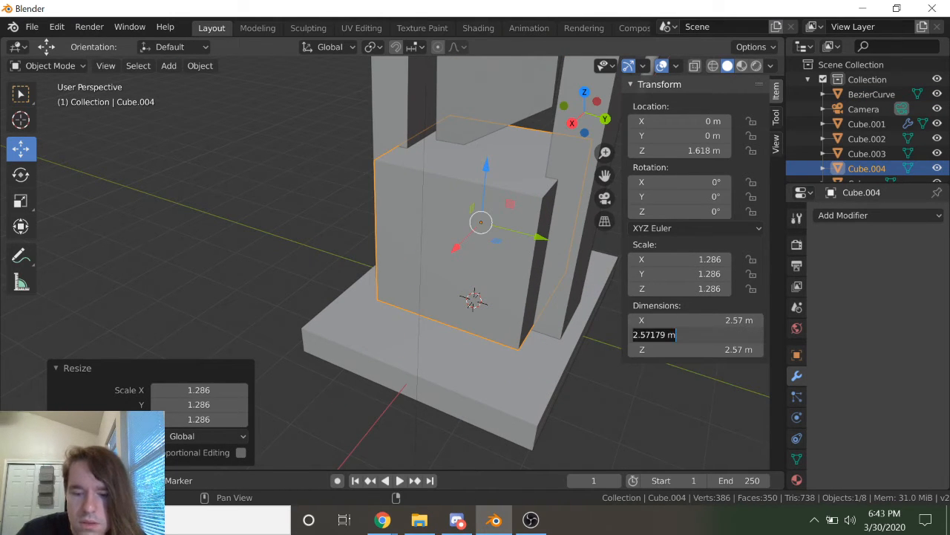
text(0.2)
key(Return)
key(ctrl+z)
Step: Set the new cube's dimensions to 0.2 m on X and 1.5 m on Z to form a thin board between the uprights
click(711, 320)
text(0.2)
key(Return)
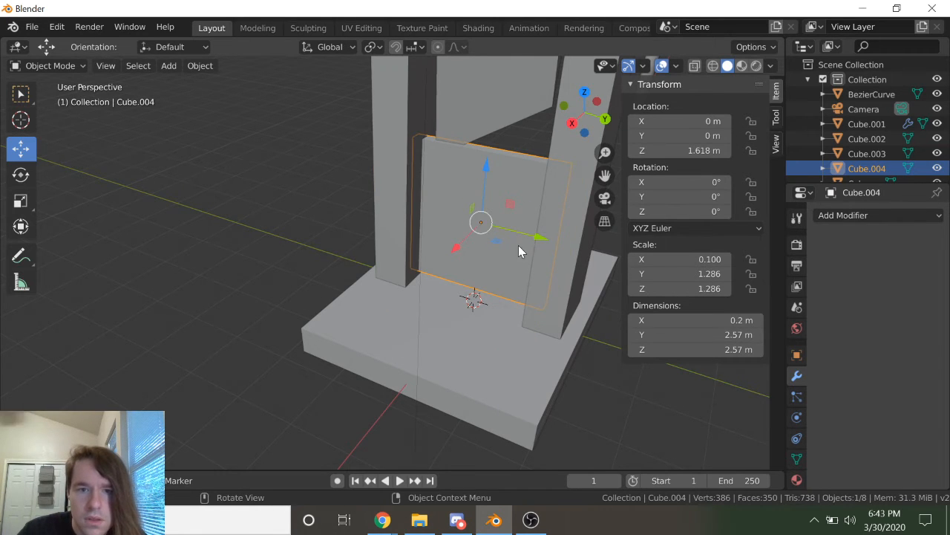
click(724, 349)
text(1)
key(Return)
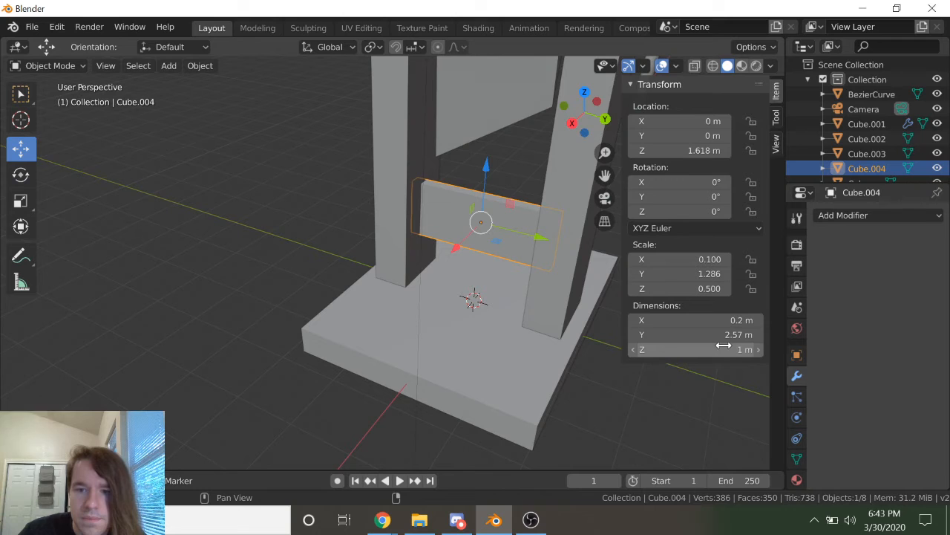
click(724, 349)
text(1.2)
key(Return)
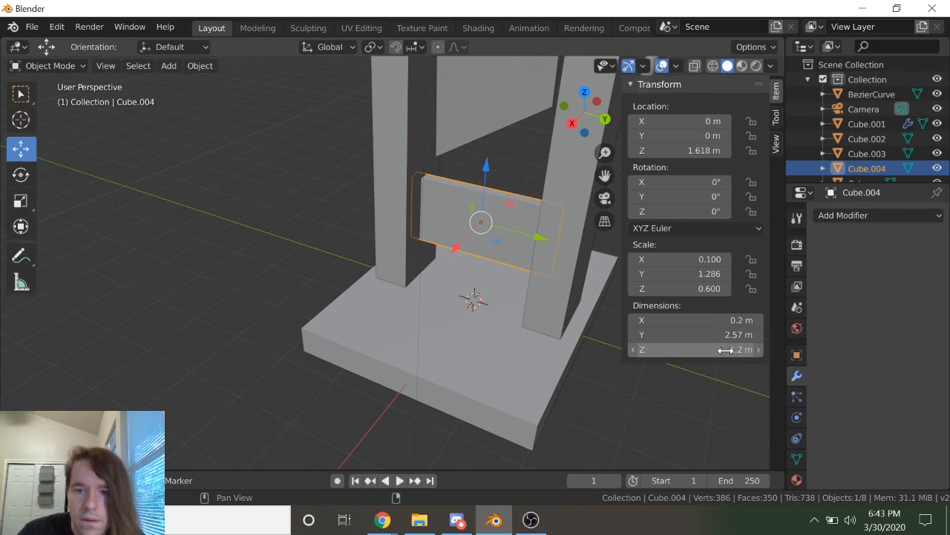
click(724, 349)
text(1.5)
key(Return)
Step: Raise the blade slightly along Z between the uprights
middle_drag(555, 323, 434, 183)
scroll(502, 300, down, 5)
scroll(417, 210, up, 3)
click(438, 126)
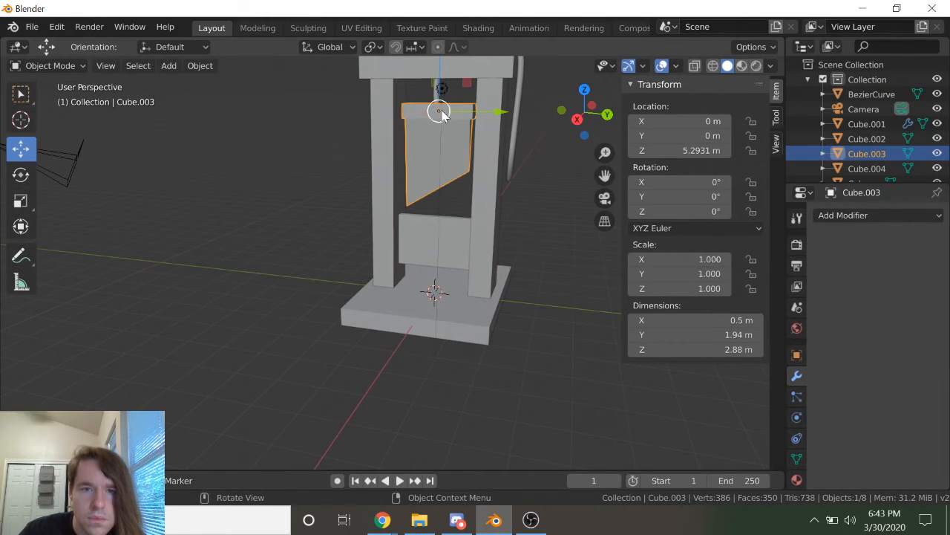
drag(439, 86, 441, 67)
Step: Set the lower board's Z dimension to 1.2 m and shift it about 0.104 m along X
click(434, 252)
scroll(471, 206, up, 2)
middle_drag(471, 206, 470, 231)
click(694, 349)
text(1.2)
key(Return)
middle_drag(483, 257, 472, 292)
middle_drag(524, 310, 511, 292)
drag(532, 308, 517, 304)
Step: Add a mesh cylinder at the base and scale it down to about 0.641
middle_drag(409, 309, 356, 103)
click(197, 68)
mouse_move(169, 66)
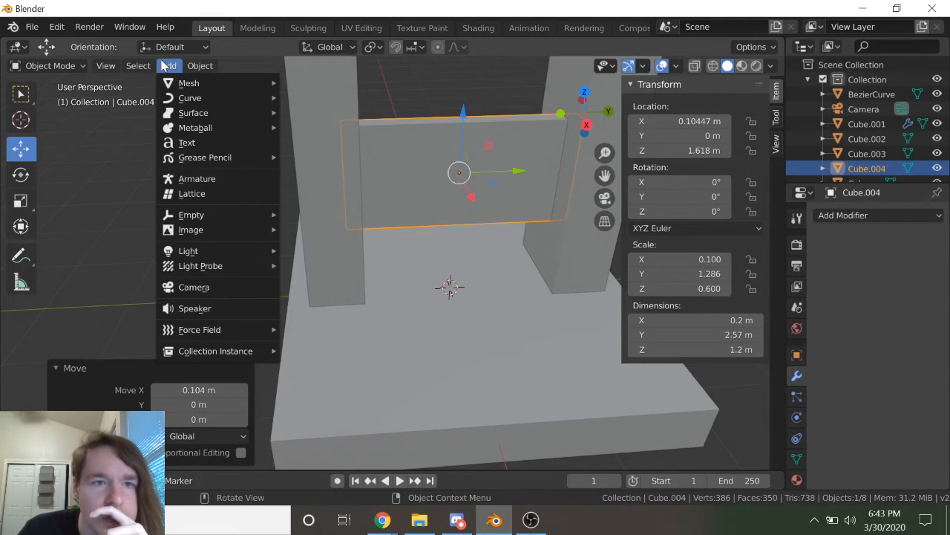
mouse_move(185, 104)
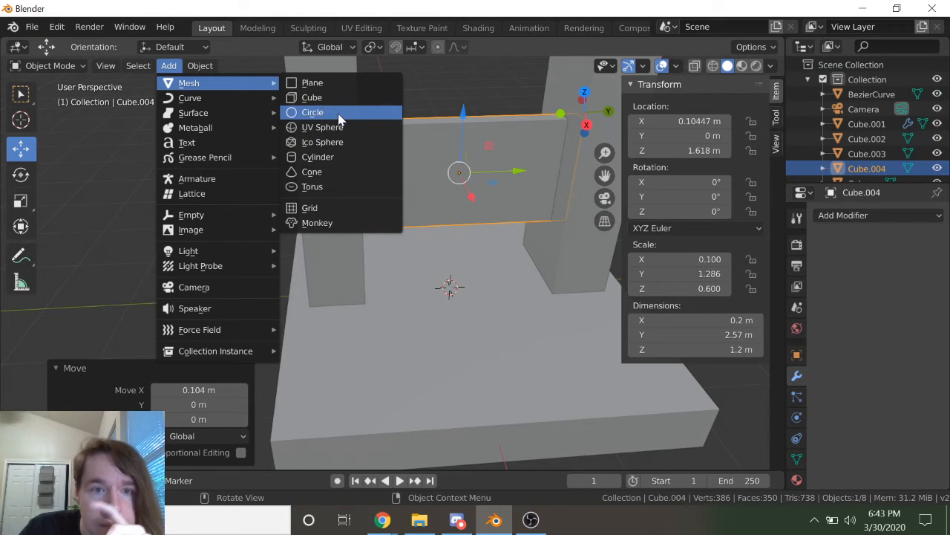
click(320, 157)
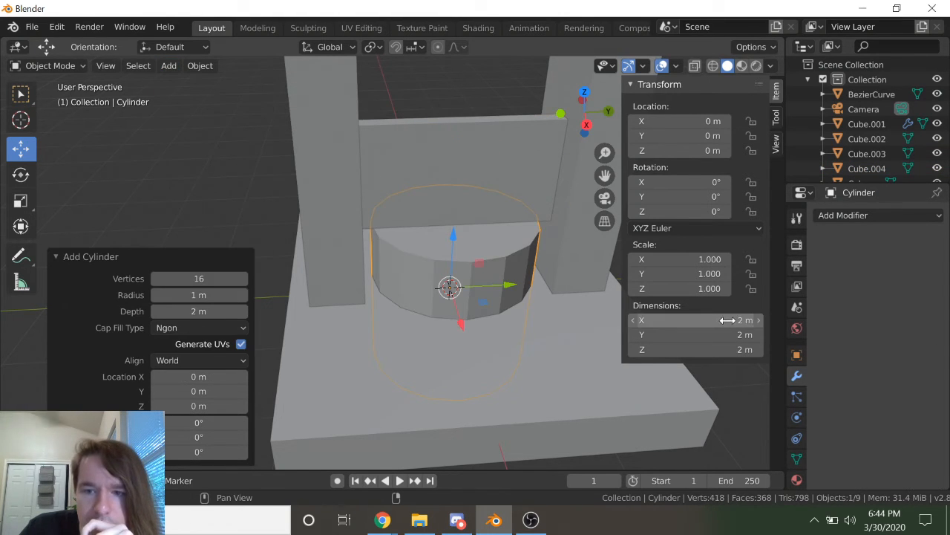
key(s)
click(512, 312)
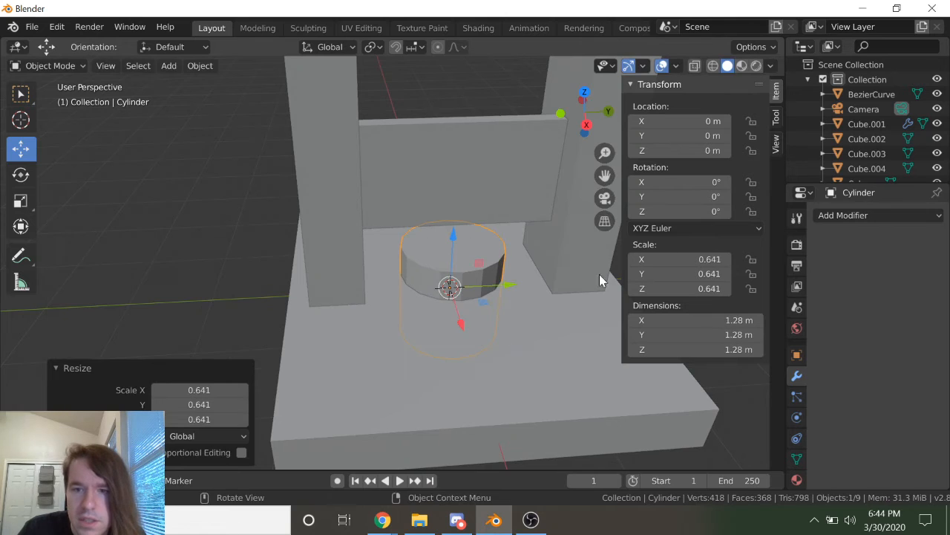
Step: Rotate the cylinder 90° about Y and raise it about 1.54 m so it crosses the board
click(678, 196)
text(90)
key(Return)
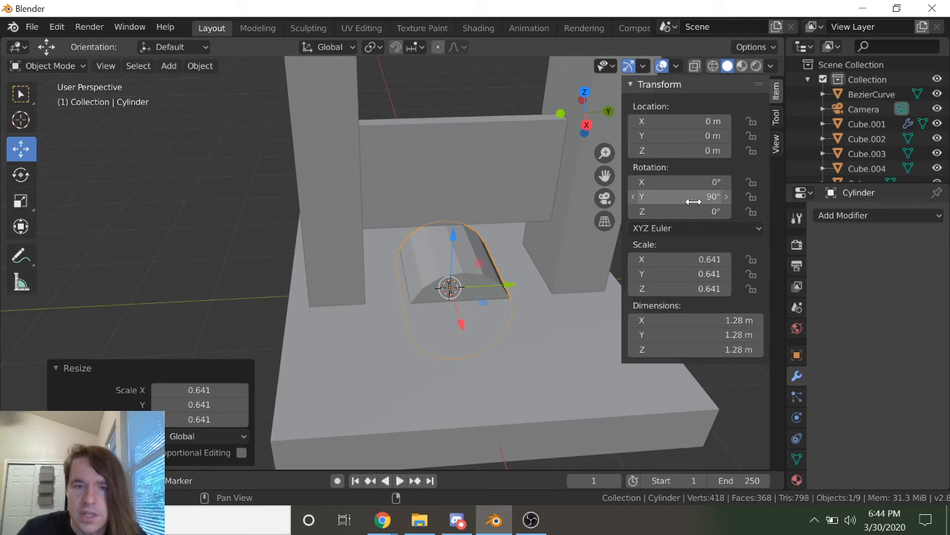
key(g)
key(z)
click(487, 119)
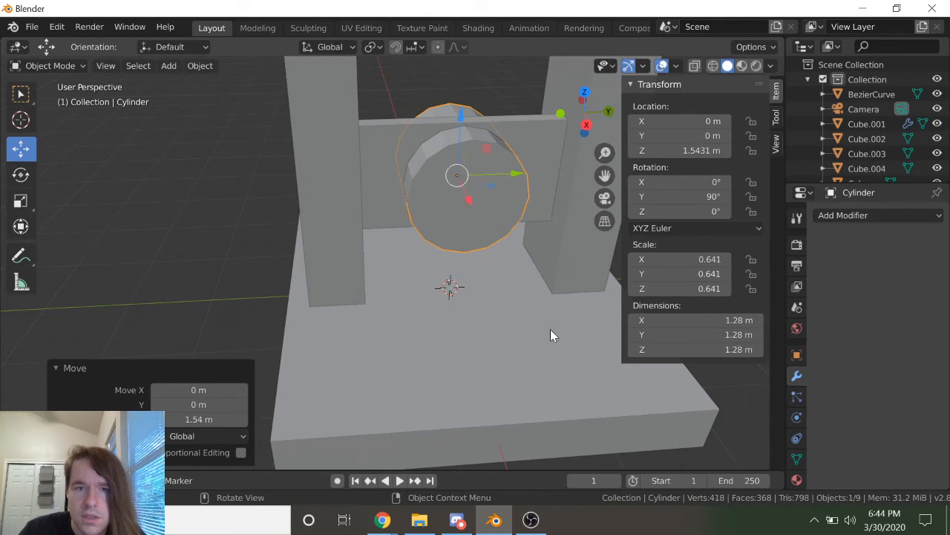
Step: Scale the cylinder by about 0.737 and raise it to a Z location of about 1.595 m
key(s)
click(525, 277)
middle_drag(524, 277, 539, 291)
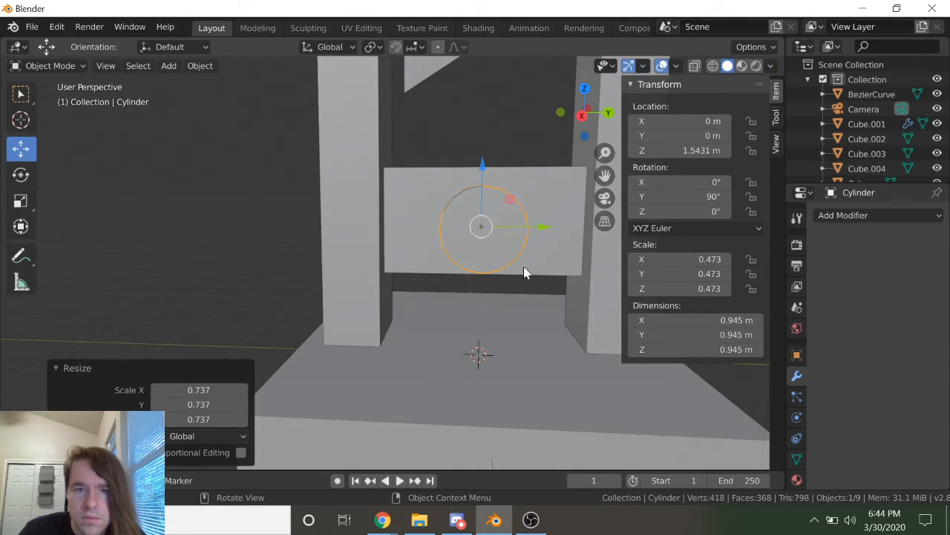
drag(479, 176, 484, 175)
Step: Set the lower board's Z location to 1.6 m
click(425, 240)
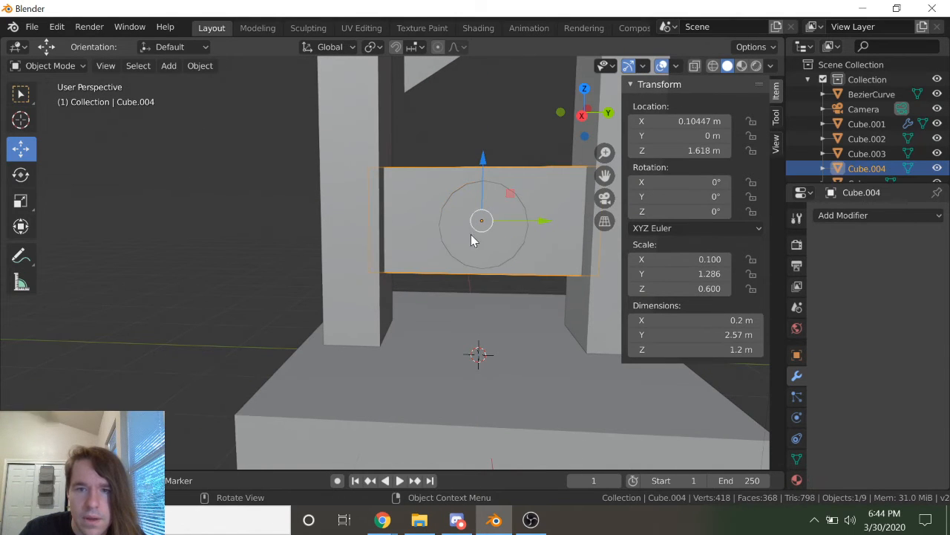
click(678, 149)
text(1)
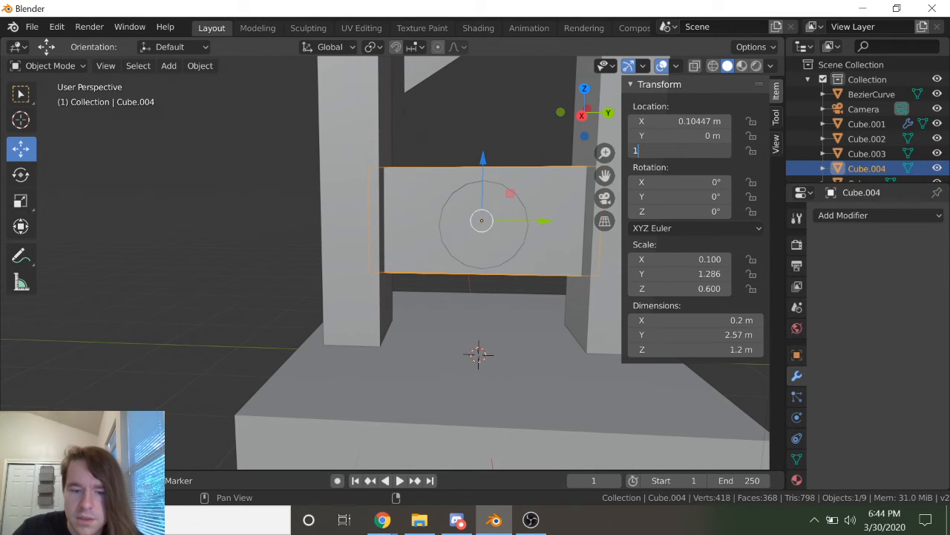
text(.6)
key(Return)
click(457, 377)
click(436, 203)
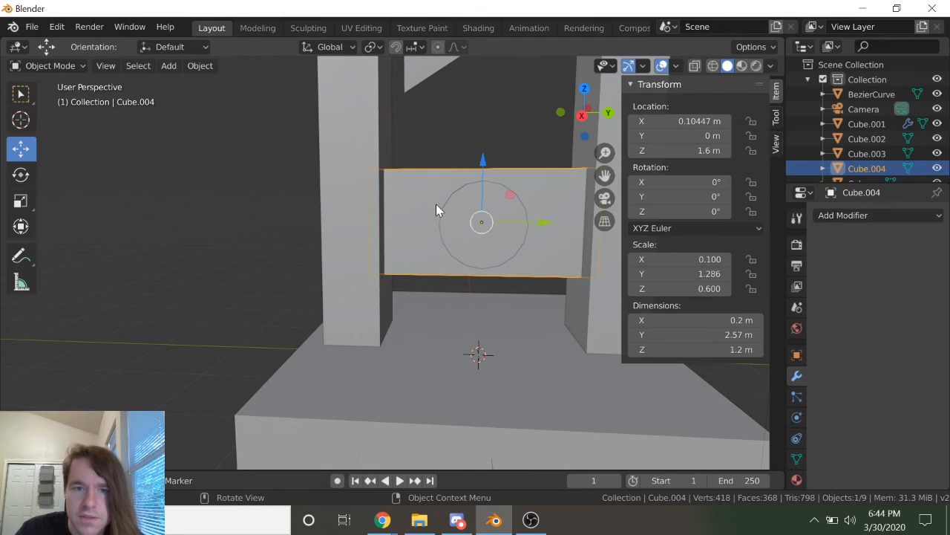
click(684, 150)
key(Escape)
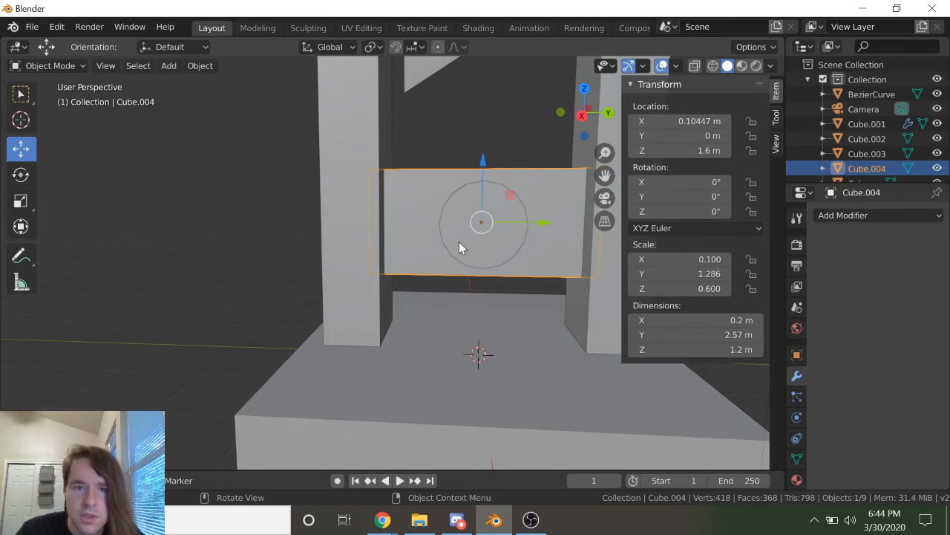
Step: Set the cylinder's Z location to 1.6 m and scale it by about 0.935
click(444, 237)
click(657, 145)
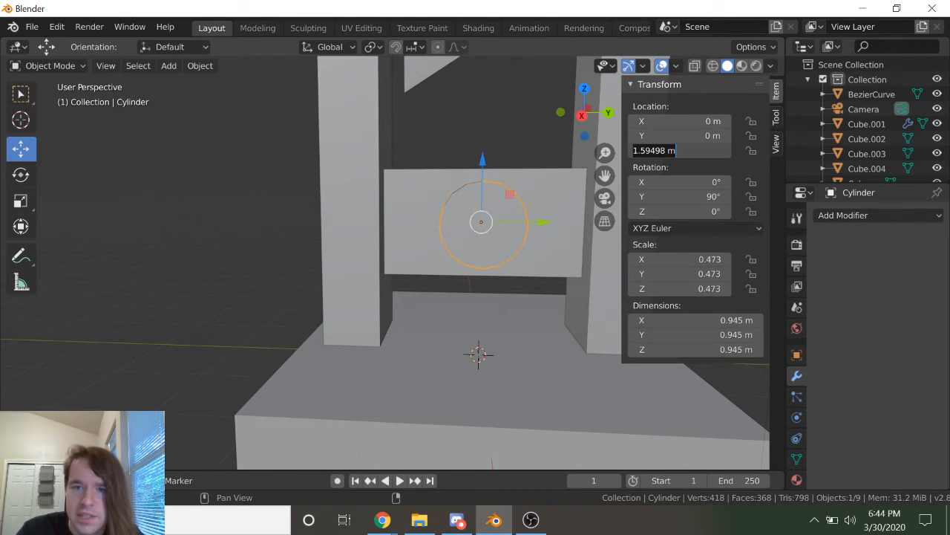
text(1.6)
key(Return)
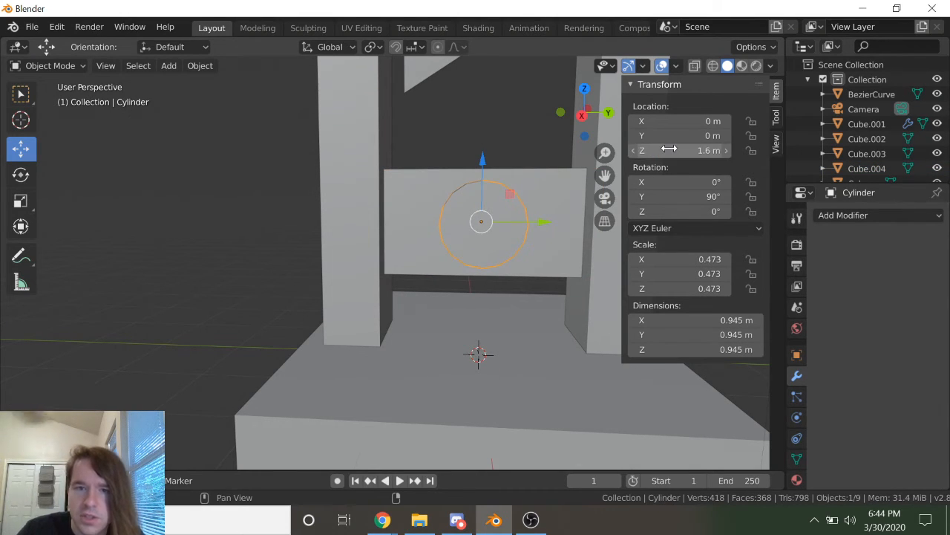
middle_drag(479, 278, 524, 257)
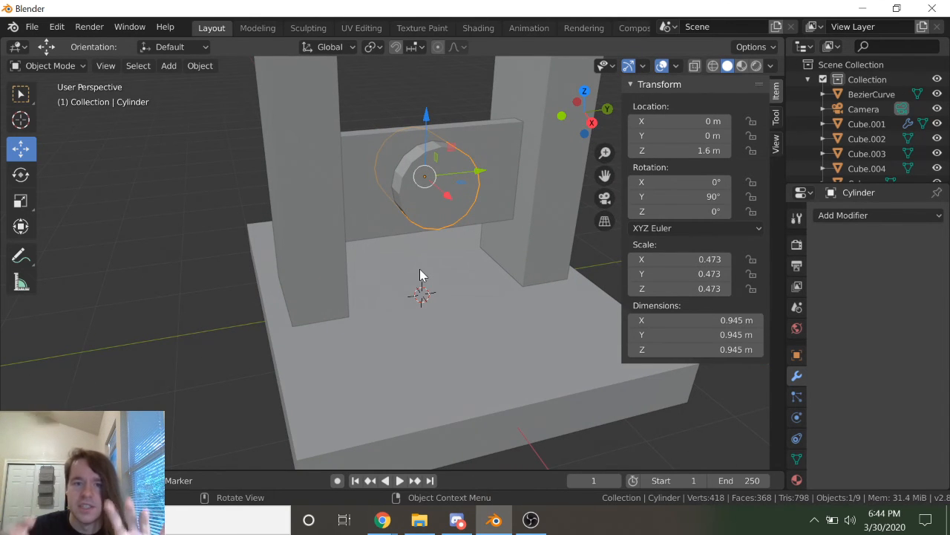
middle_drag(446, 223, 677, 417)
key(s)
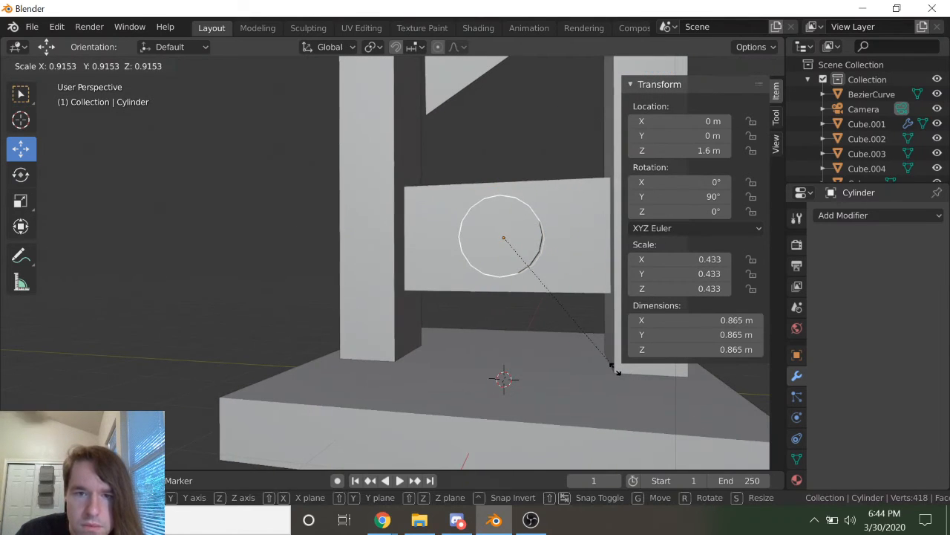
click(517, 325)
middle_drag(517, 326, 436, 343)
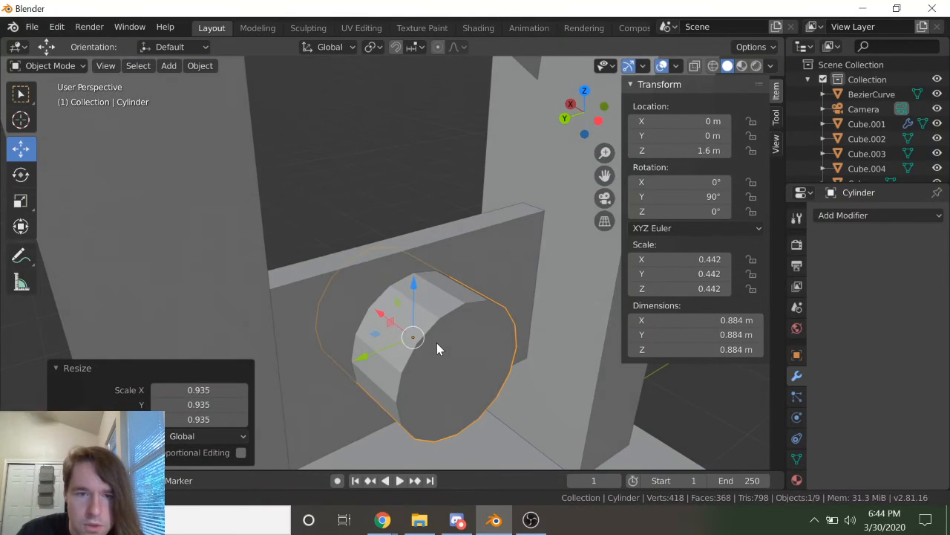
Step: Cut a round hole in the board by applying a Boolean Difference modifier with the Cylinder object, and delete the cylinder
click(444, 233)
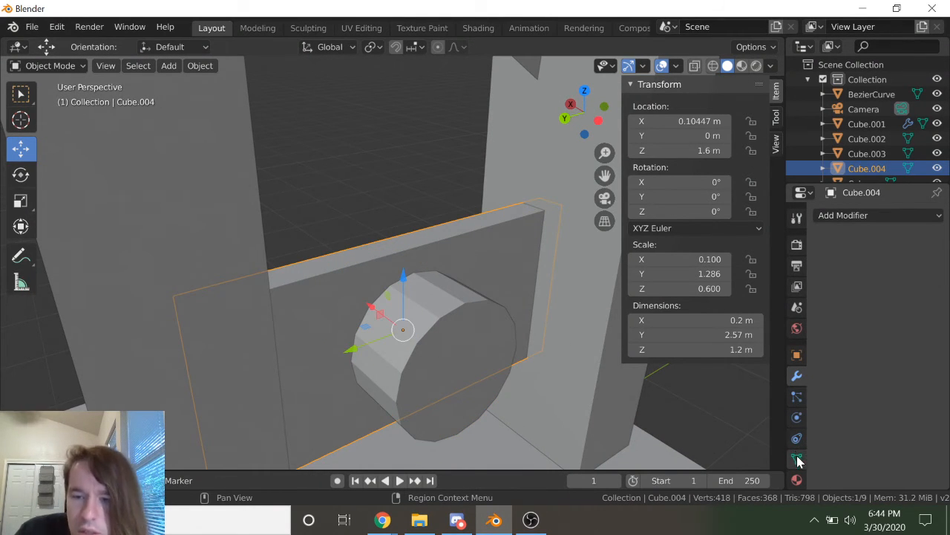
click(843, 215)
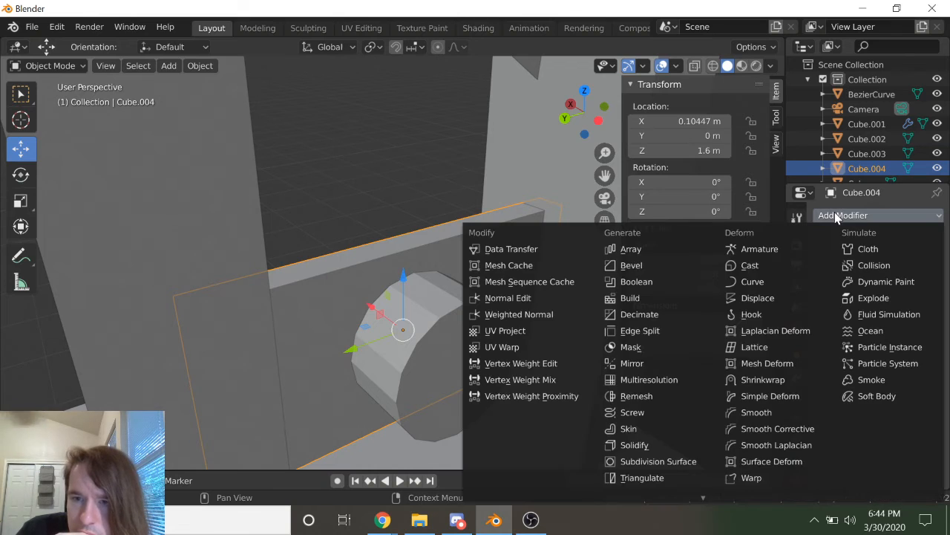
click(637, 281)
click(909, 295)
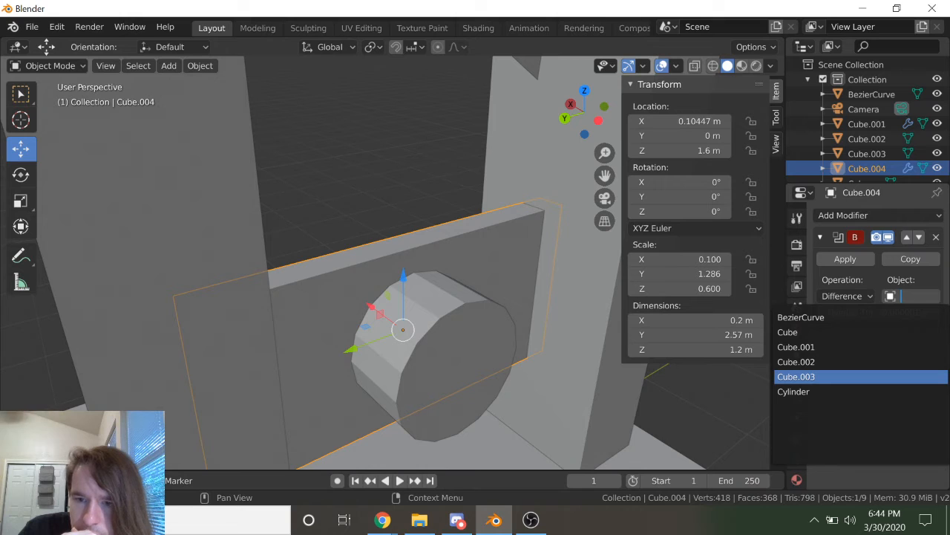
click(826, 376)
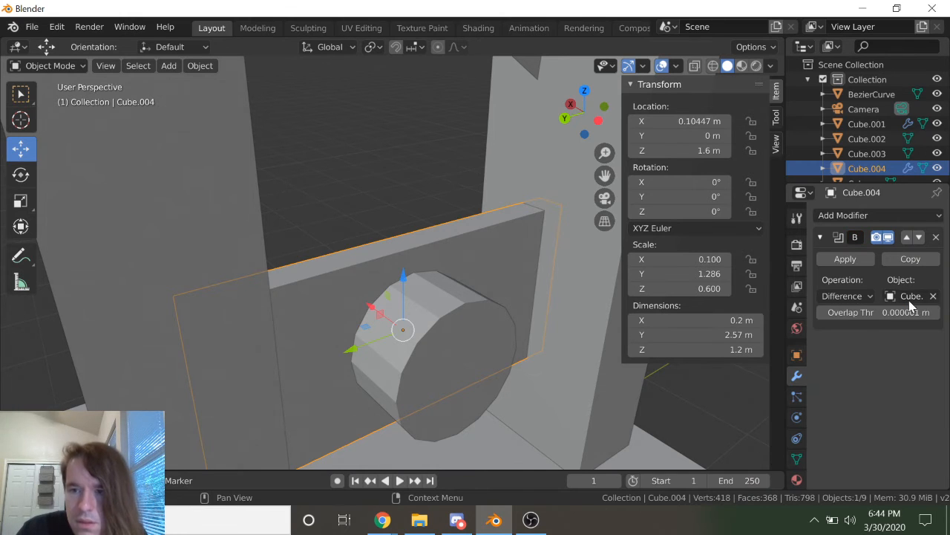
click(909, 297)
click(854, 390)
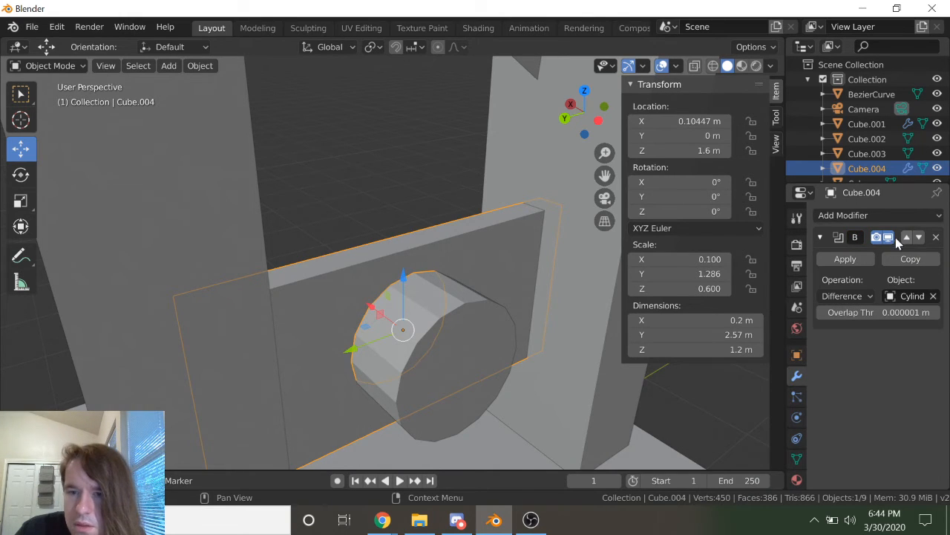
click(845, 259)
click(450, 337)
key(Delete)
Step: Move the board with the hole about 0.12 m along X
middle_drag(464, 345, 497, 336)
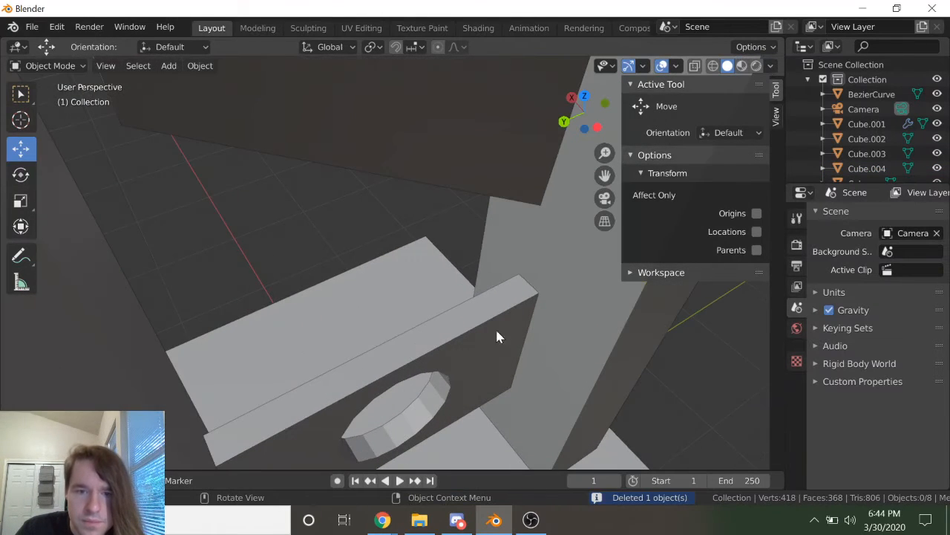
click(494, 337)
drag(362, 365, 352, 346)
middle_drag(386, 355, 405, 361)
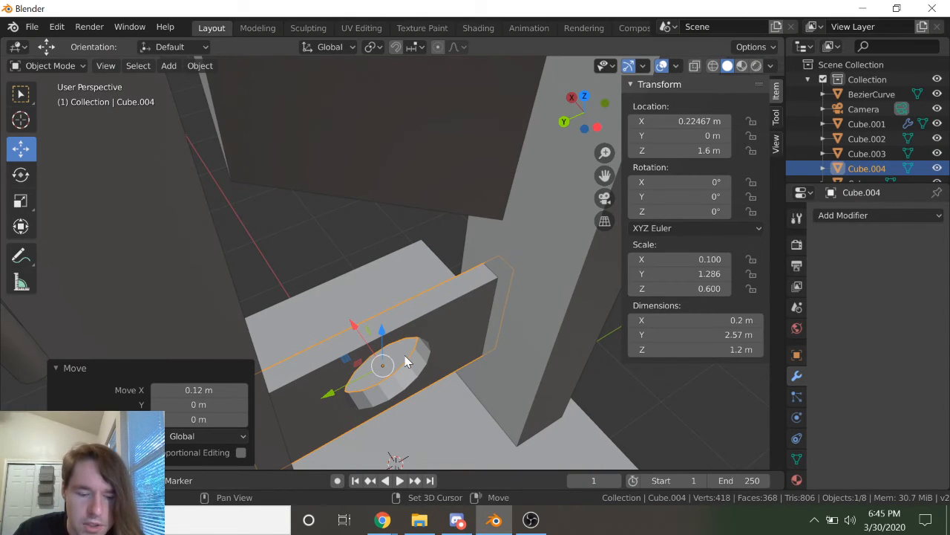
Step: Duplicate the board with the hole in place, with 0 m offset along X, Y and Z
key(shift+d)
click(399, 366)
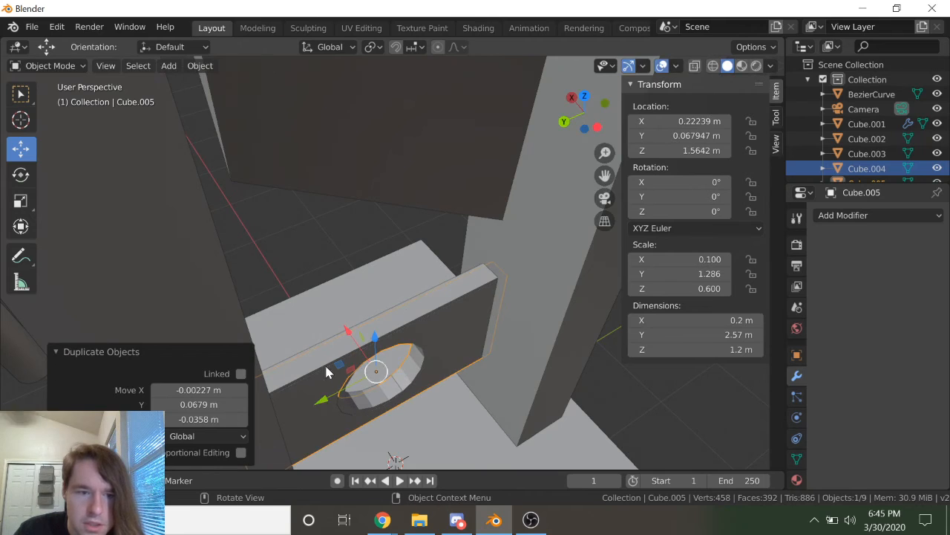
click(199, 390)
text(0)
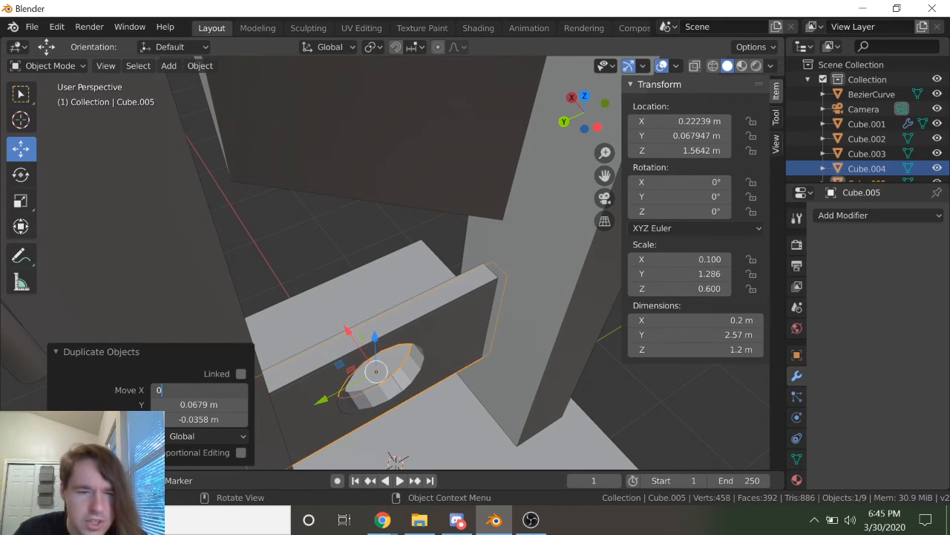
key(Tab)
key(Tab)
key(BackSpace)
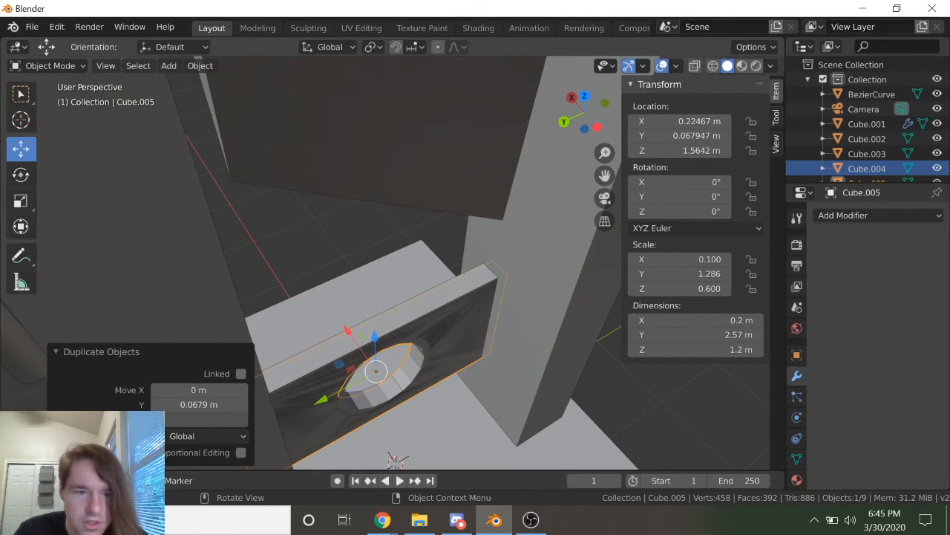
key(shift+Tab)
text(0)
key(Return)
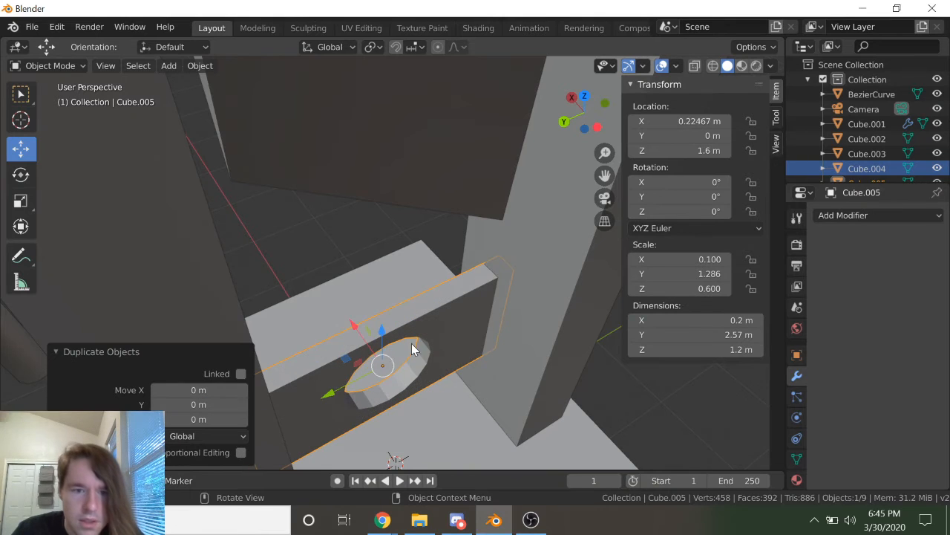
Step: Move the duplicated board about 0.31 m along negative X, away from the original board
key(g)
key(x)
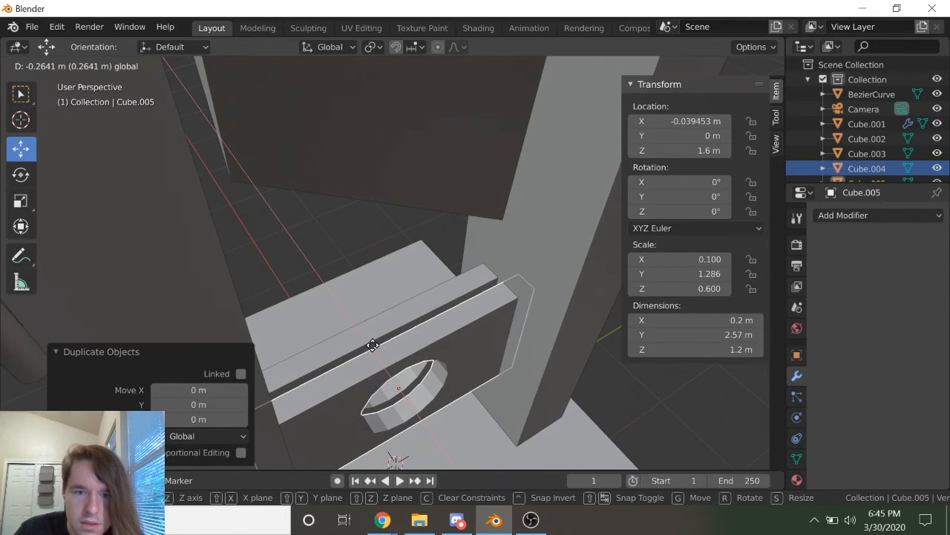
click(373, 344)
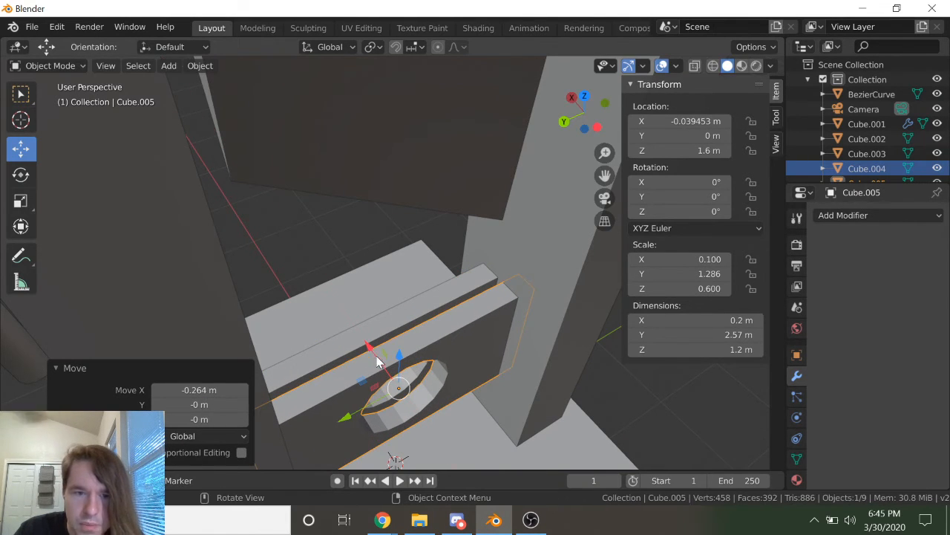
middle_drag(355, 348, 396, 320)
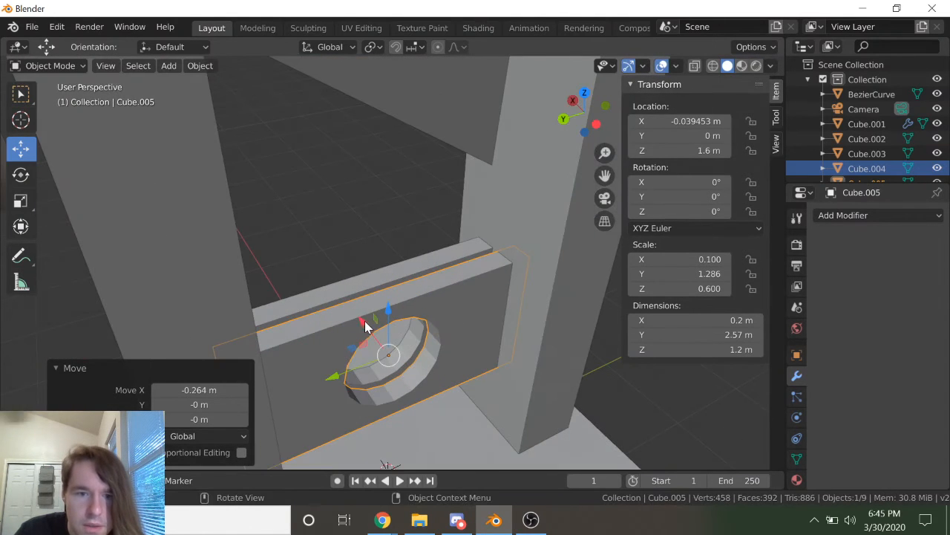
key(g)
key(x)
click(367, 324)
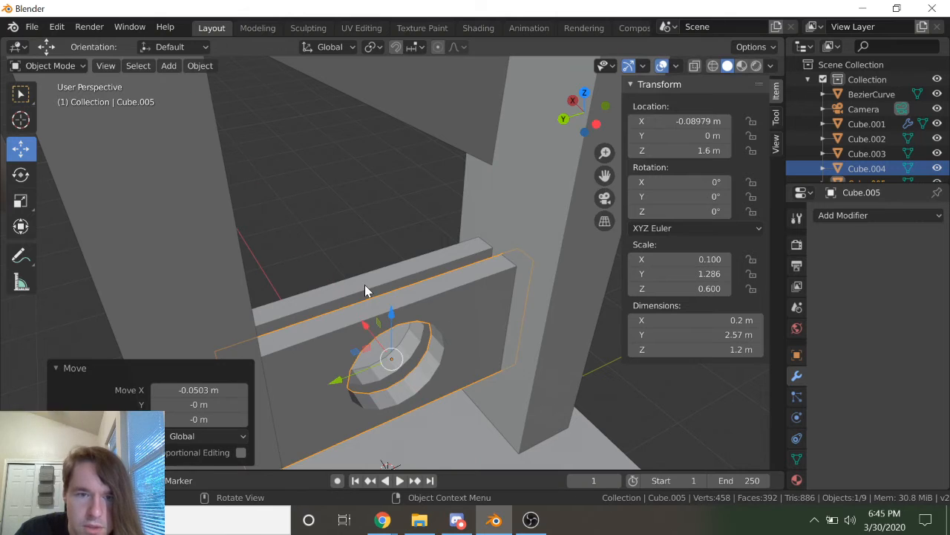
Step: Set the original board's X location to 0.2 m and the duplicate's to -0.2 m
click(365, 289)
middle_drag(367, 291, 427, 349)
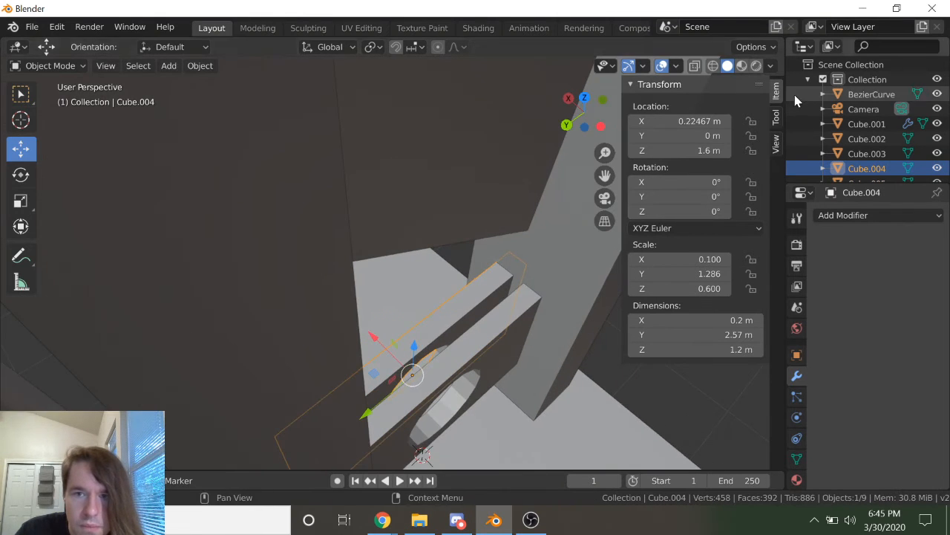
click(679, 121)
text(.2)
key(Return)
click(498, 333)
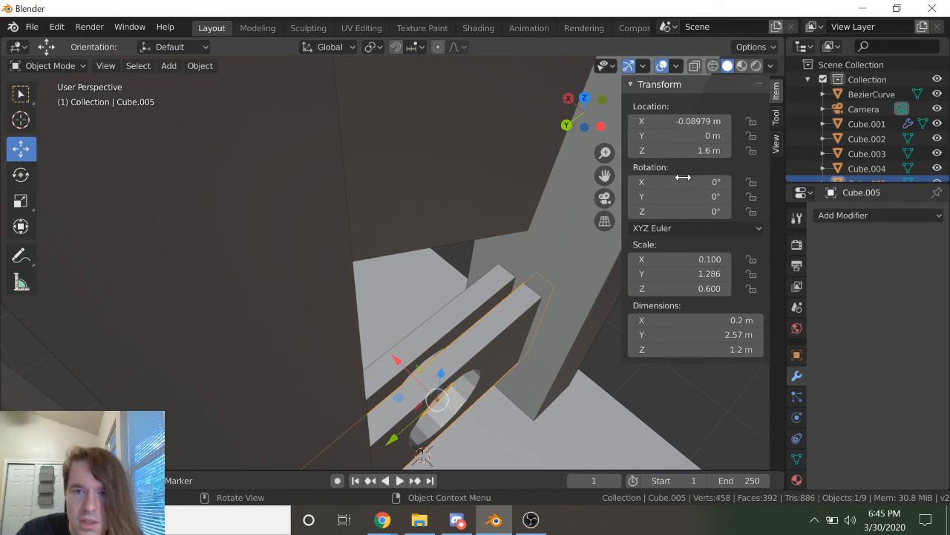
click(679, 121)
text(-.2)
key(Return)
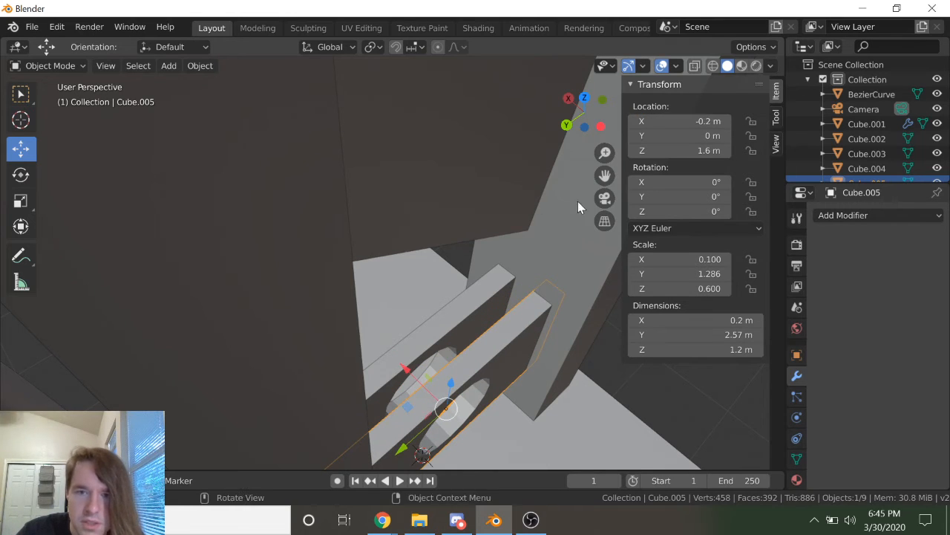
Step: Set the duplicate board's X location to -0.1 m and the original's to 0.1 m
click(689, 121)
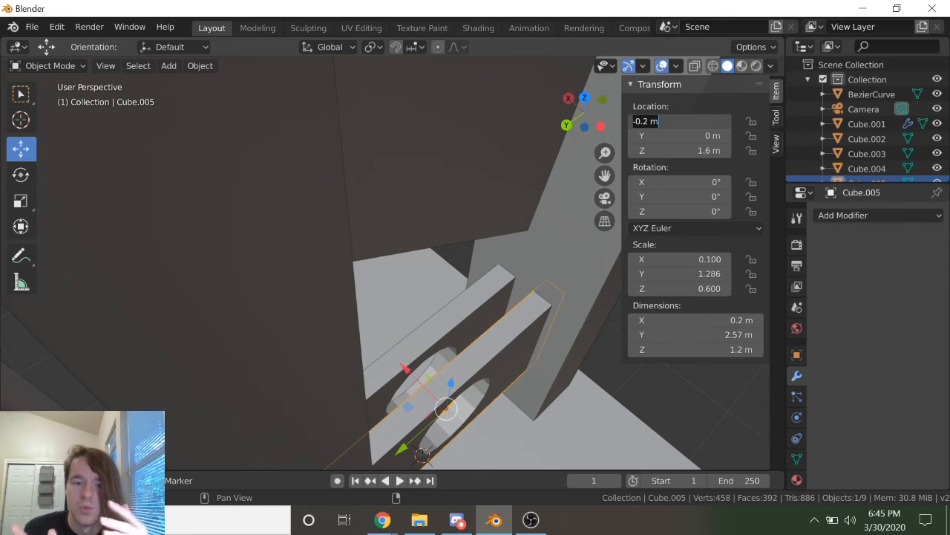
key(Return)
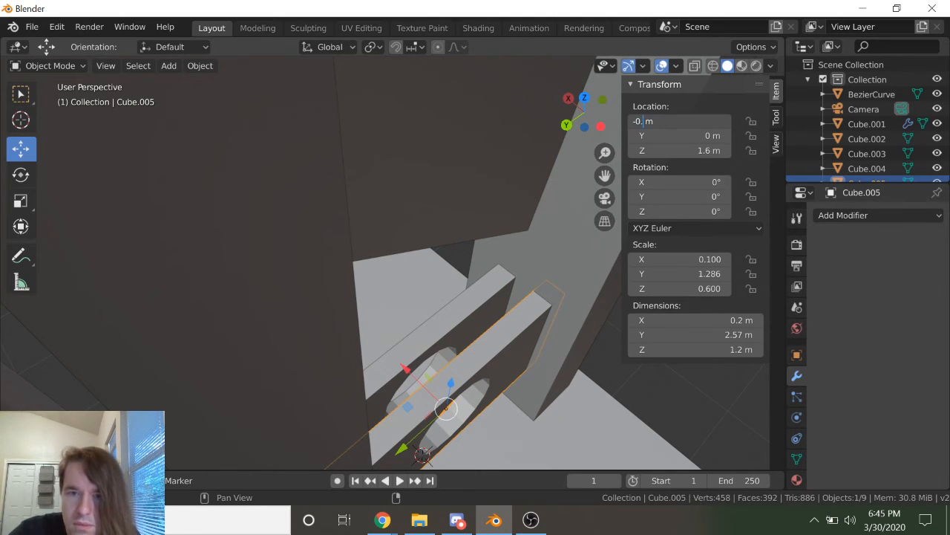
text(.1)
key(Return)
click(461, 313)
click(681, 122)
text(.1)
key(Return)
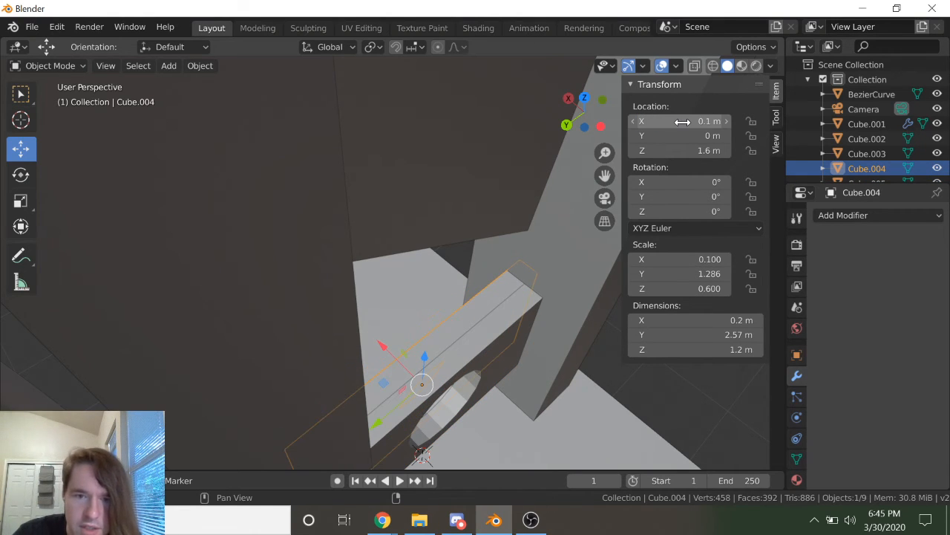
Step: Set the original board's X location to 0.15 m and the duplicate's to -0.15 m
click(682, 121)
click(641, 121)
text(5)
key(Return)
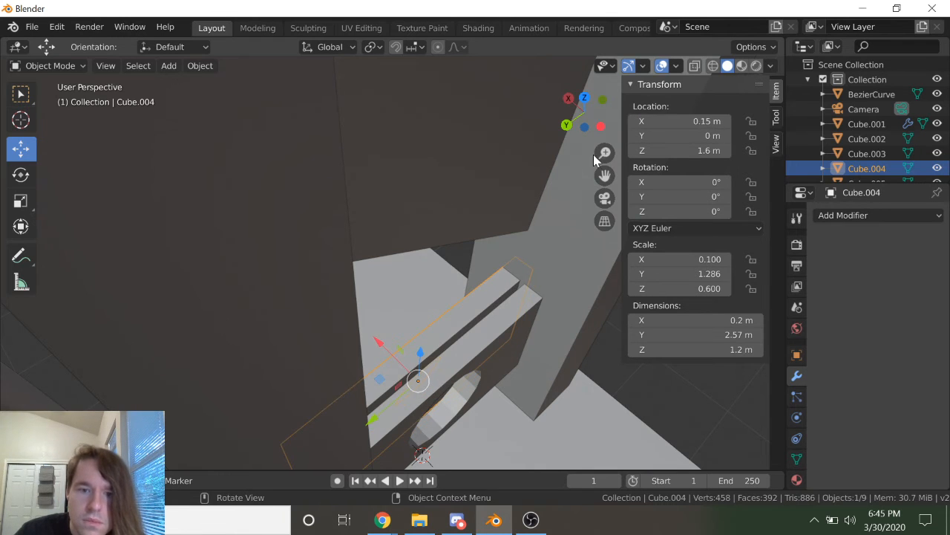
click(514, 320)
click(681, 121)
click(643, 121)
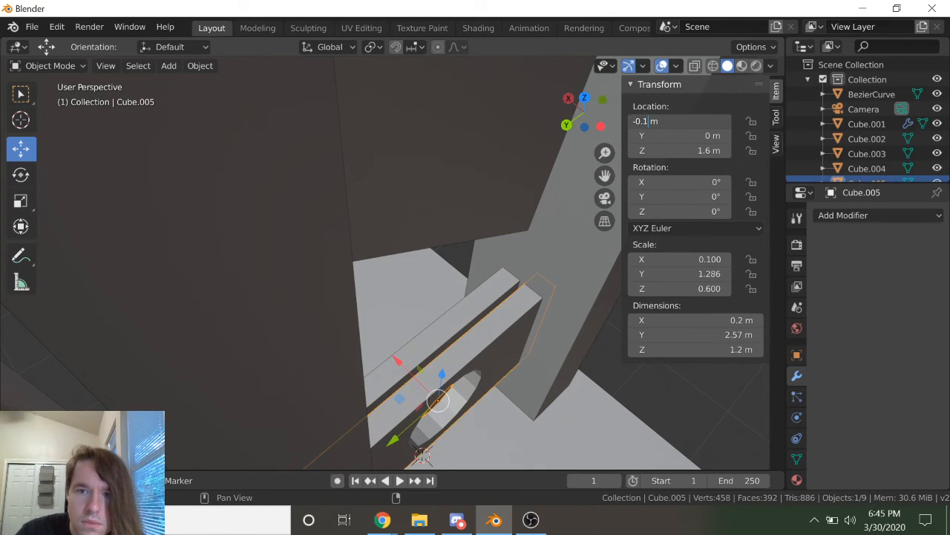
text(5)
key(Return)
middle_drag(509, 262, 486, 279)
scroll(472, 271, up, 5)
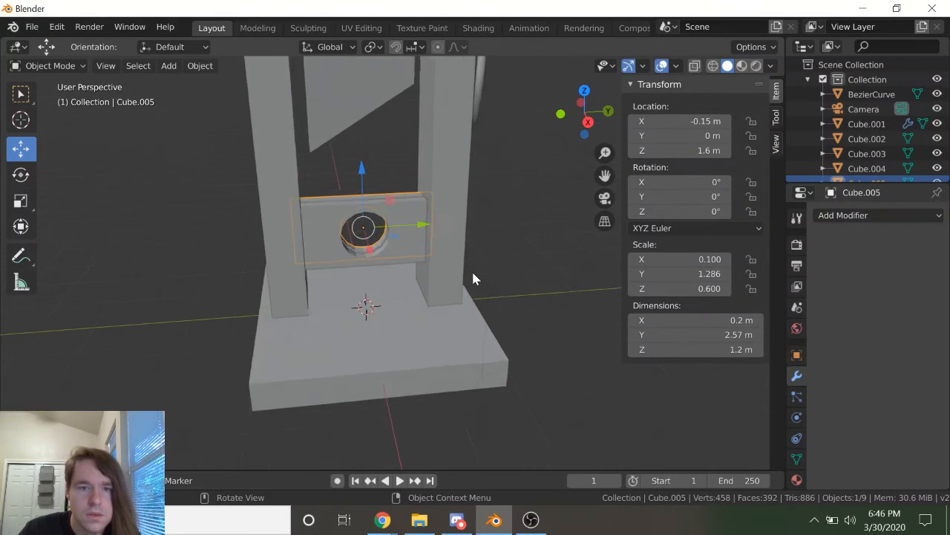
Step: Inspect the guillotine model from several angles and compare it with the reference picture in the browser
click(549, 280)
scroll(550, 280, down, 5)
middle_drag(550, 280, 480, 277)
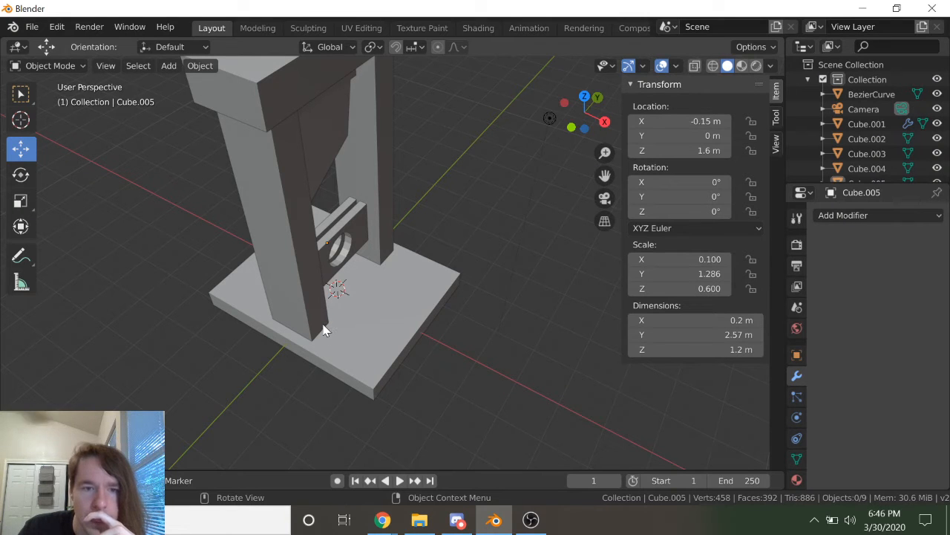
mouse_move(489, 523)
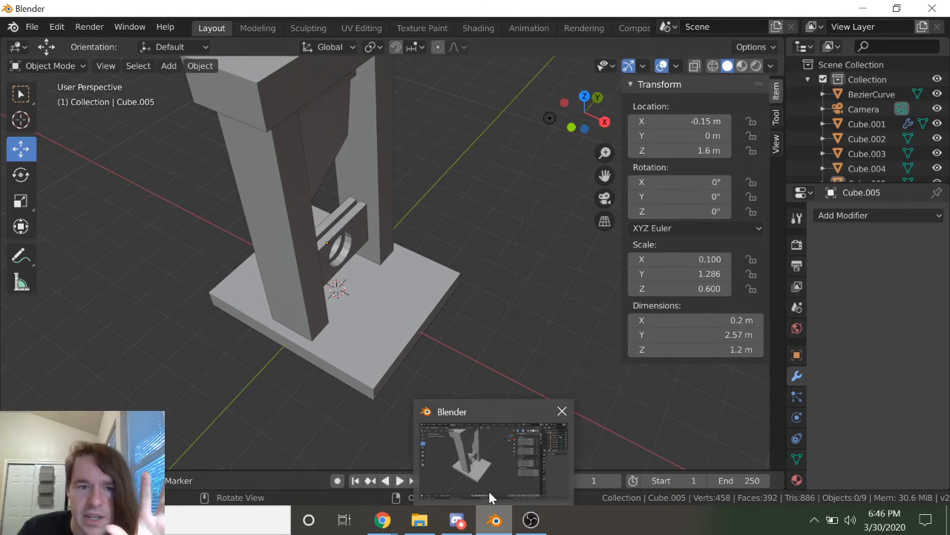
click(489, 491)
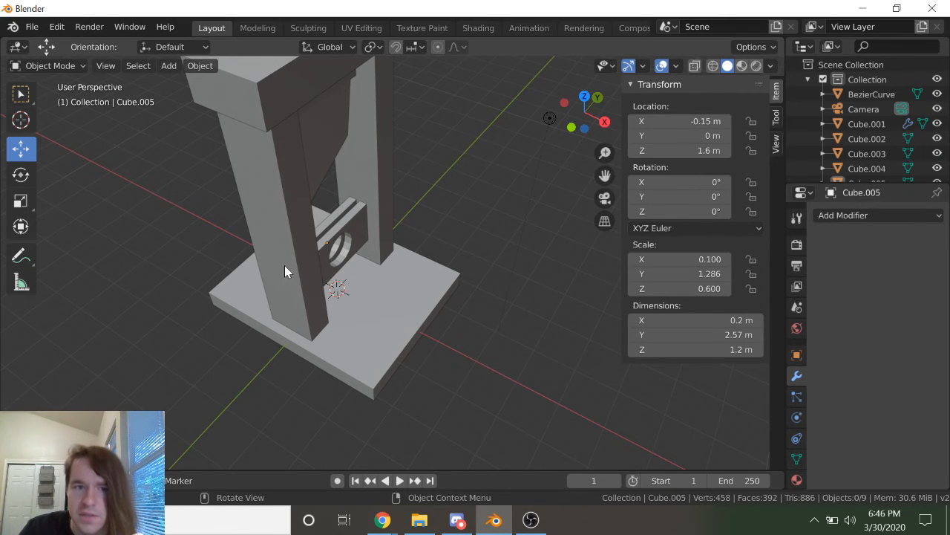
middle_drag(428, 246, 519, 288)
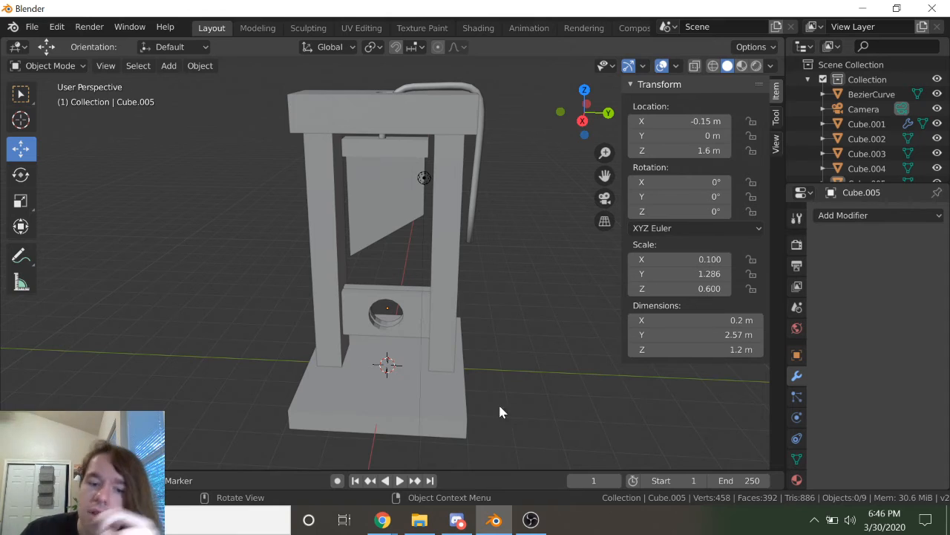
click(504, 521)
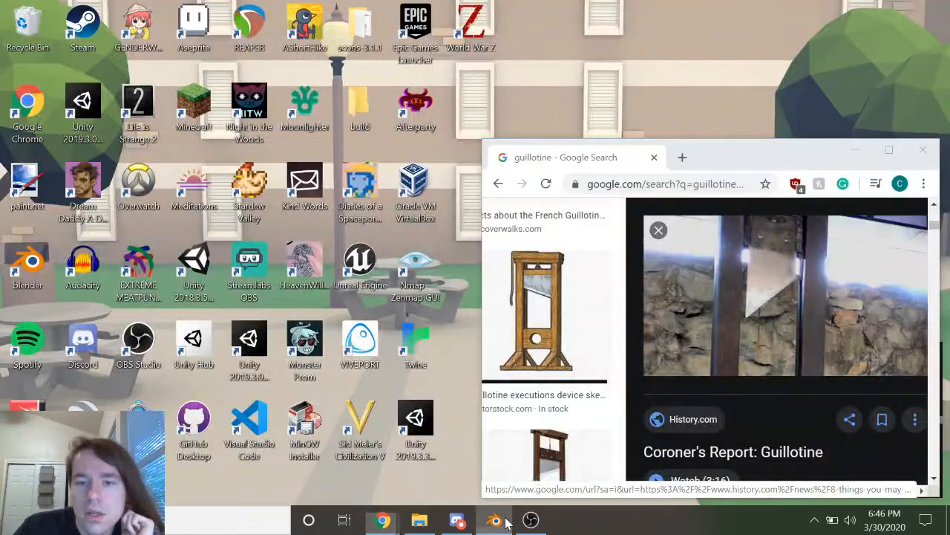
click(496, 520)
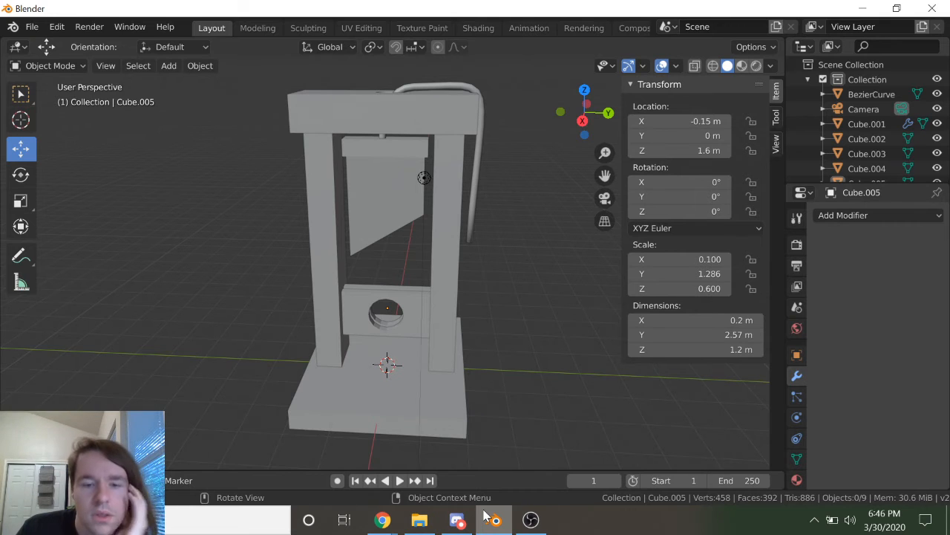
click(405, 385)
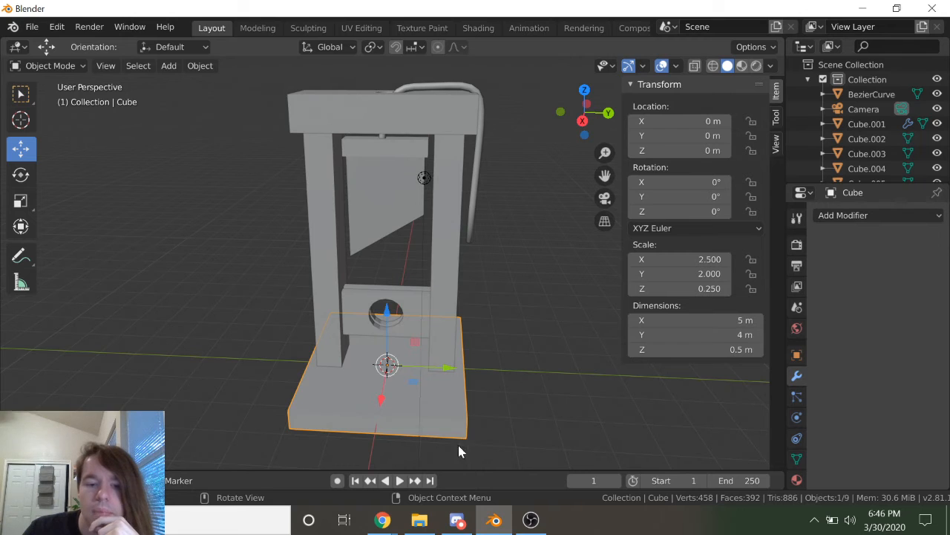
click(458, 520)
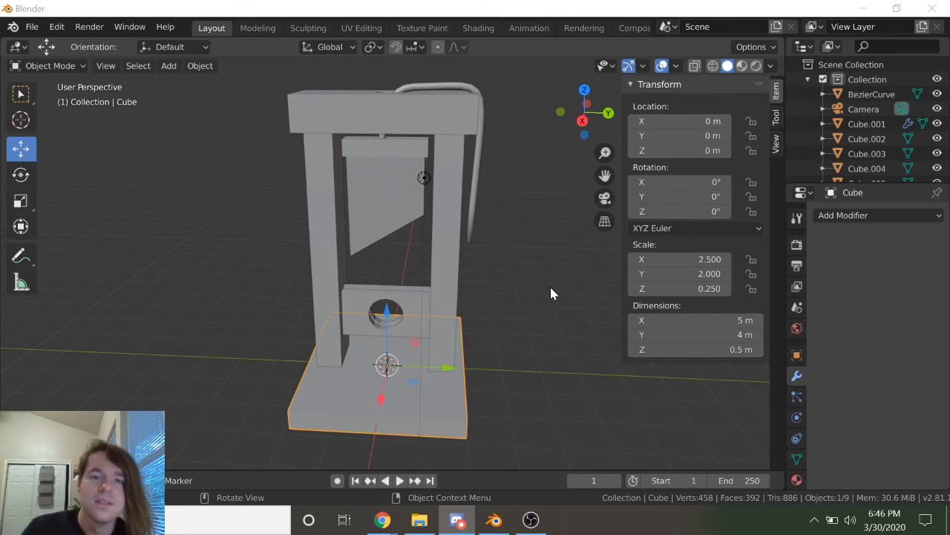
Step: Delete all the guillotine's parts, including the crossbeam, rope, uprights, blade, both neck boards and the base
click(435, 118)
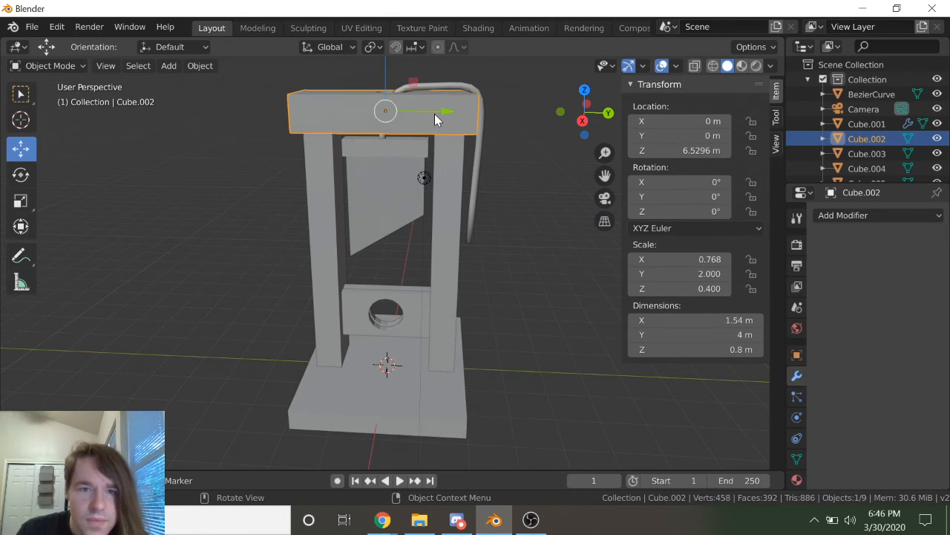
key(Delete)
click(395, 98)
key(Delete)
click(442, 150)
key(Delete)
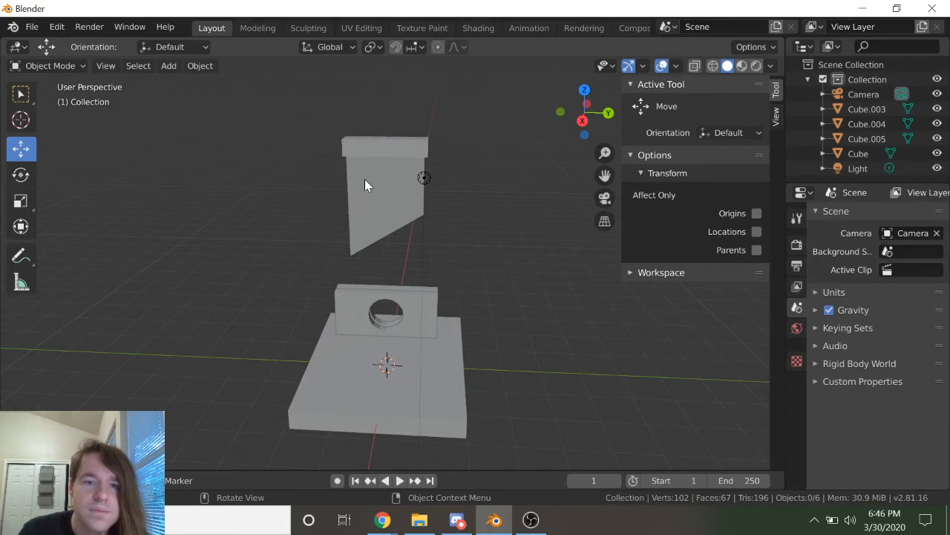
click(374, 190)
key(Delete)
click(408, 301)
key(Delete)
click(414, 304)
key(Delete)
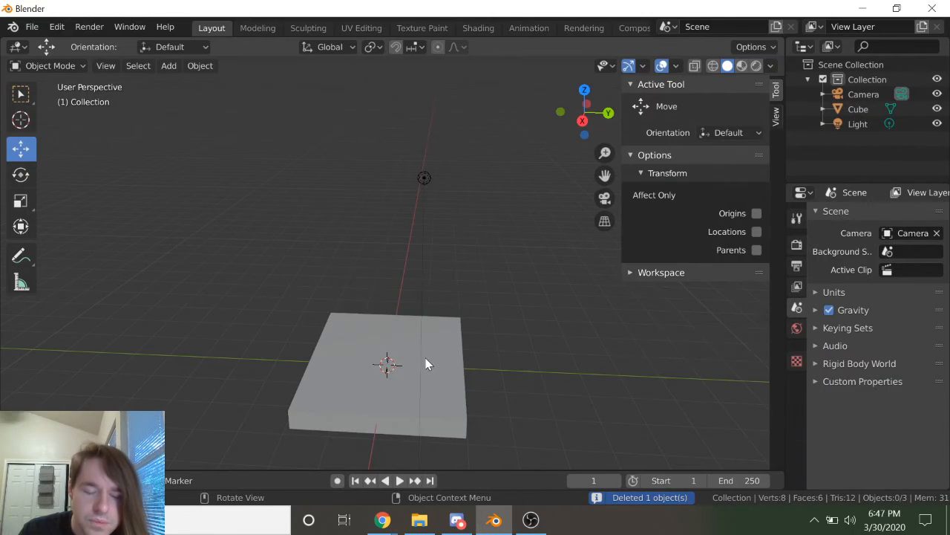
click(427, 364)
key(Delete)
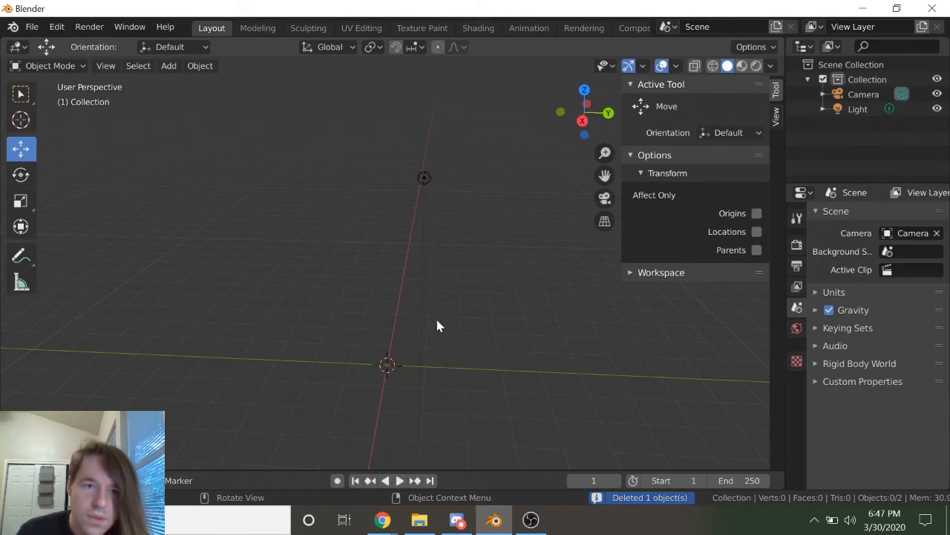
Step: Add a UV sphere with 16 segments and 8 rings
click(205, 67)
mouse_move(175, 66)
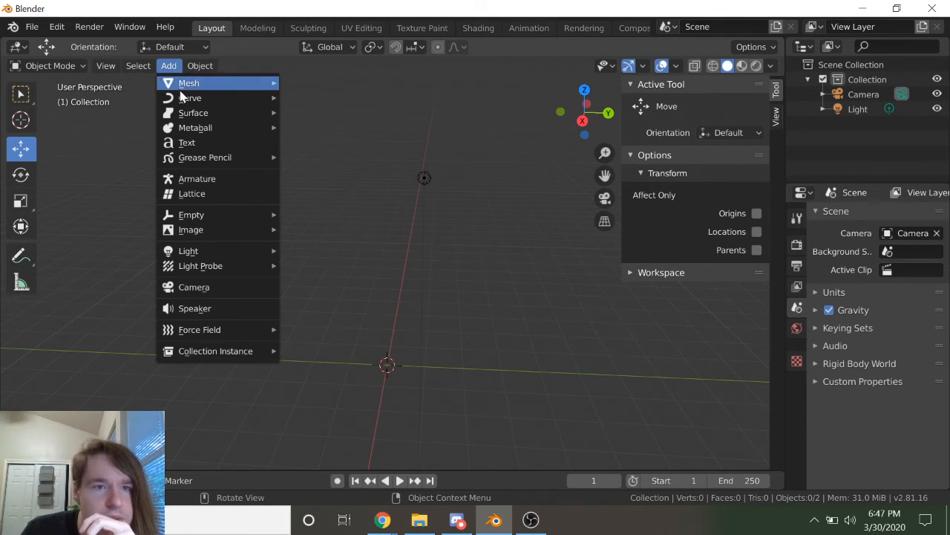
mouse_move(182, 96)
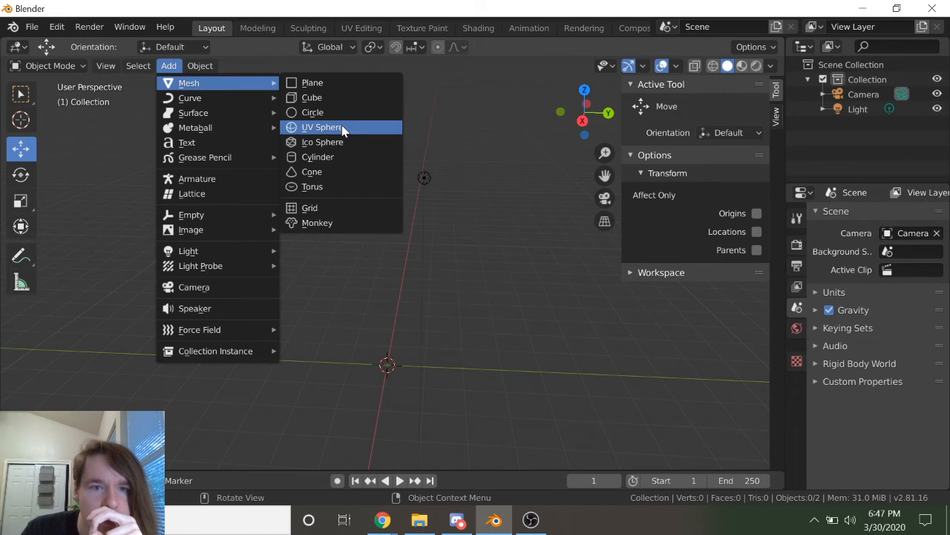
click(342, 128)
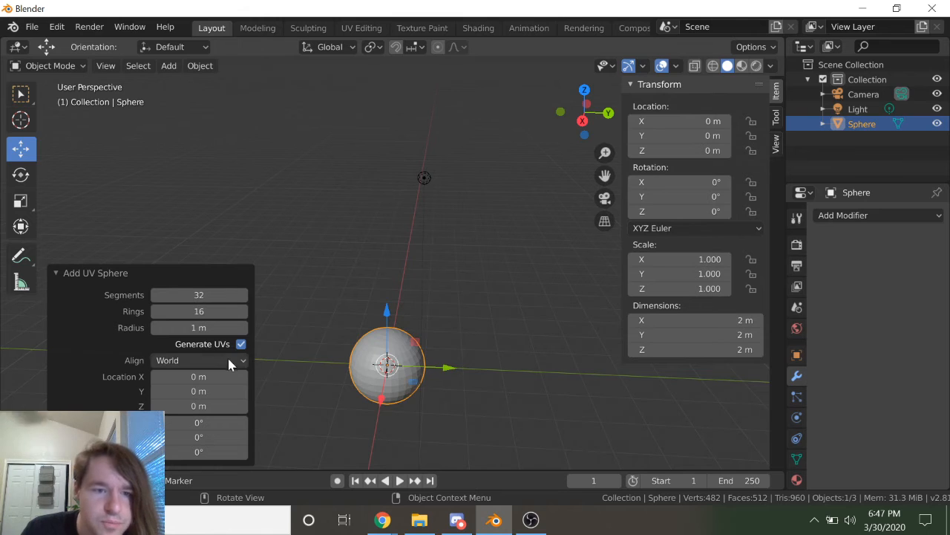
click(182, 295)
text(16)
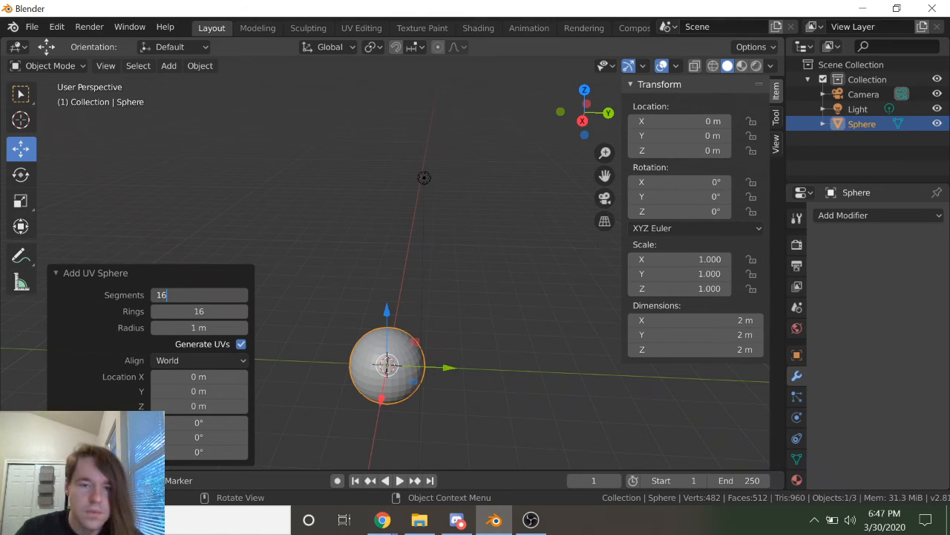
key(Return)
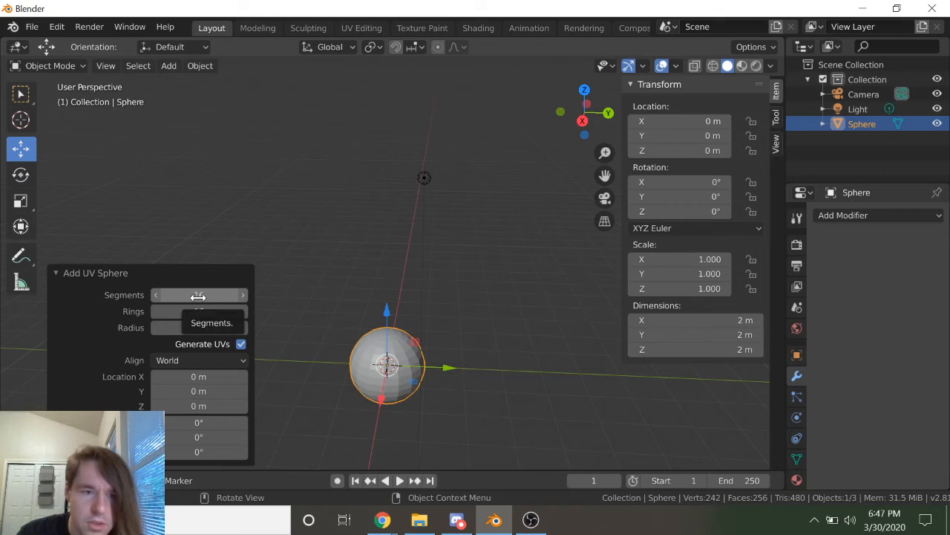
click(198, 311)
text(16)
key(BackSpace)
key(BackSpace)
text(8)
key(Return)
Step: Move the sphere up about 4.2 m along Z
scroll(386, 329, up, 1)
drag(386, 329, 423, 160)
scroll(427, 165, up, 3)
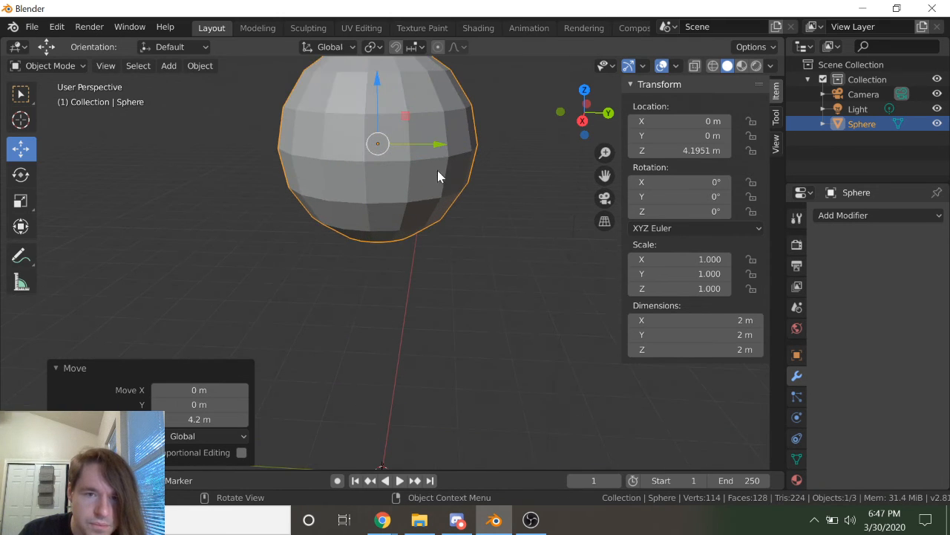
Step: Open the sphere's mesh for editing with face selection
scroll(467, 215, up, 3)
scroll(467, 181, down, 2)
middle_drag(481, 249, 488, 314)
scroll(500, 319, up, 3)
key(Tab)
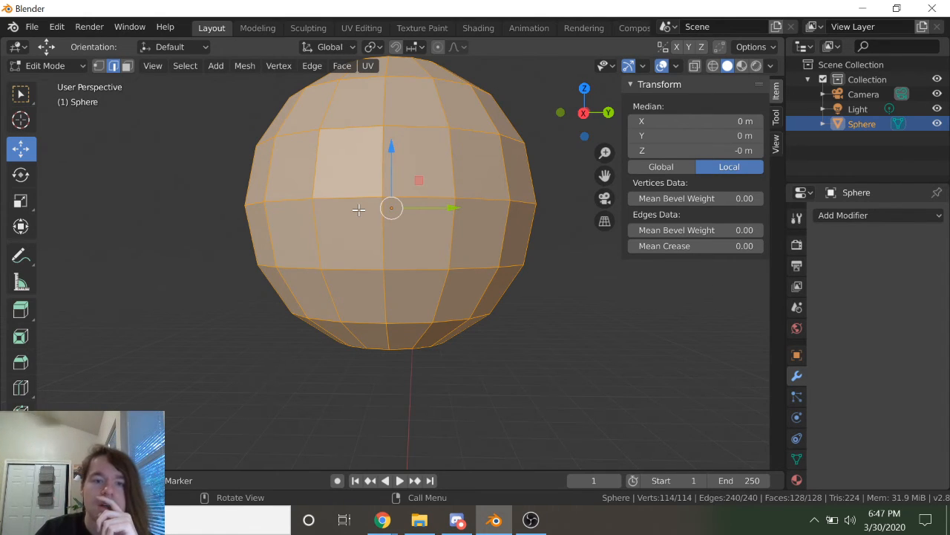
click(126, 67)
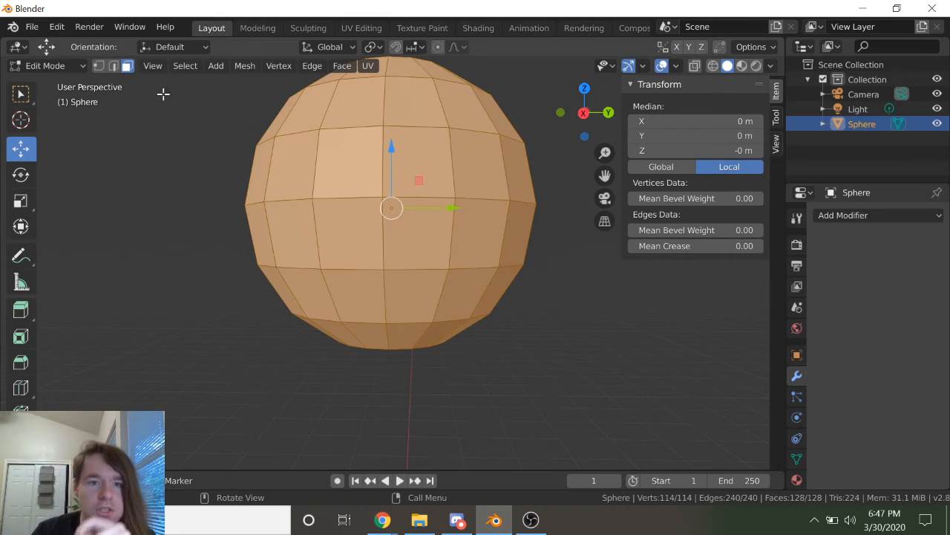
middle_drag(369, 271, 388, 261)
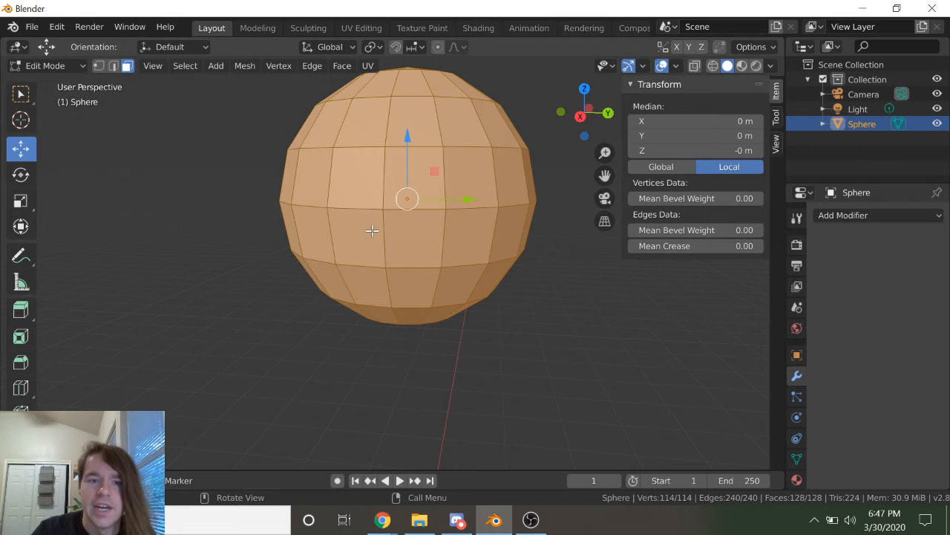
middle_drag(382, 229, 403, 233)
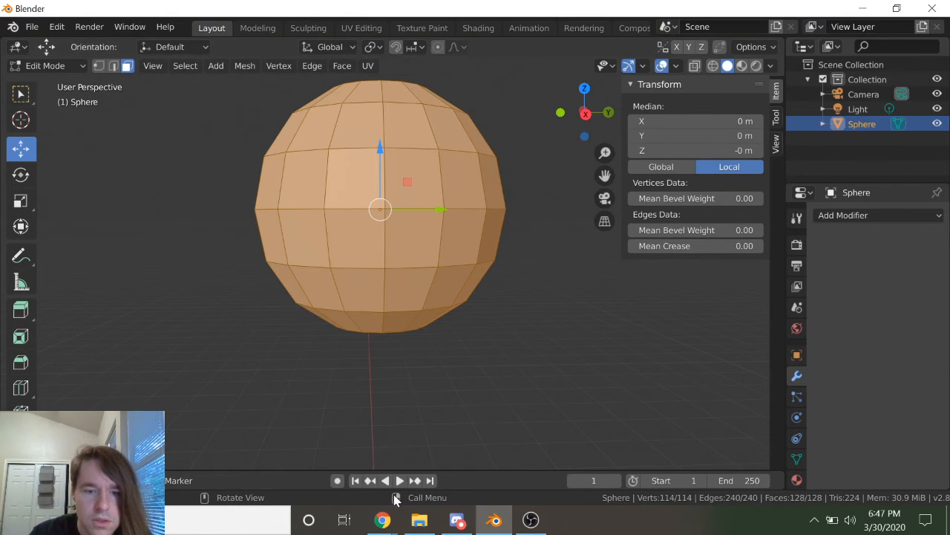
Step: Switch to the browser, search Google Images for "MEDICAL MASK" and look through the reference pictures
mouse_move(382, 520)
click(473, 461)
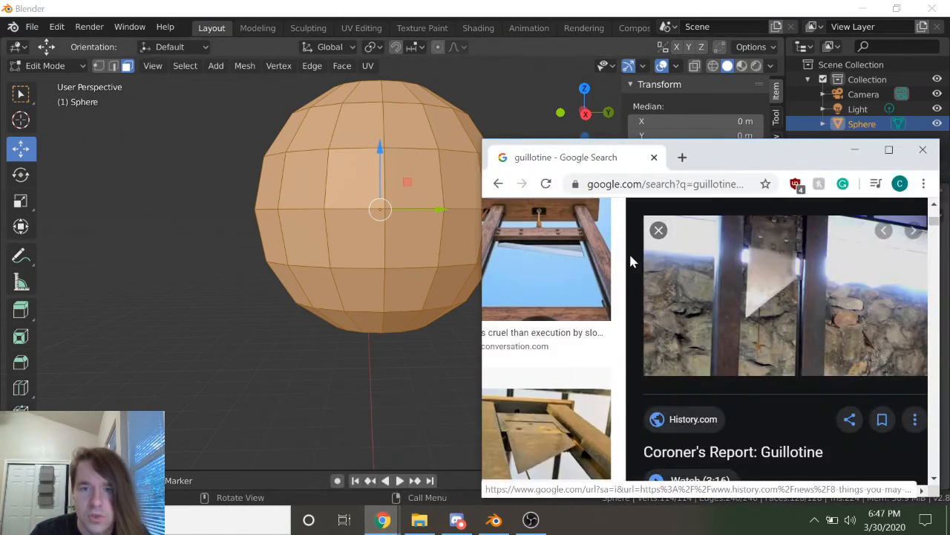
scroll(629, 256, up, 5)
drag(632, 228, 401, 213)
text(M)
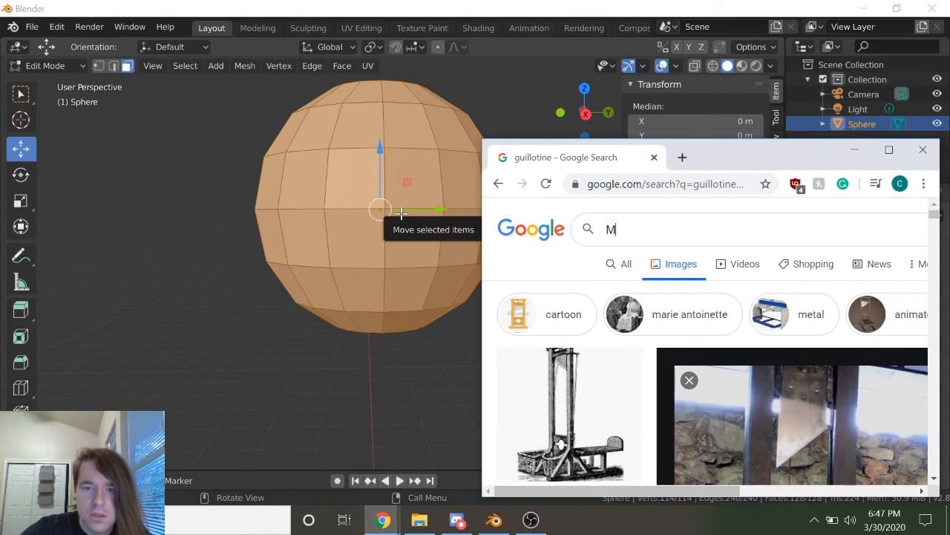
text(EDICAL MASK)
key(Return)
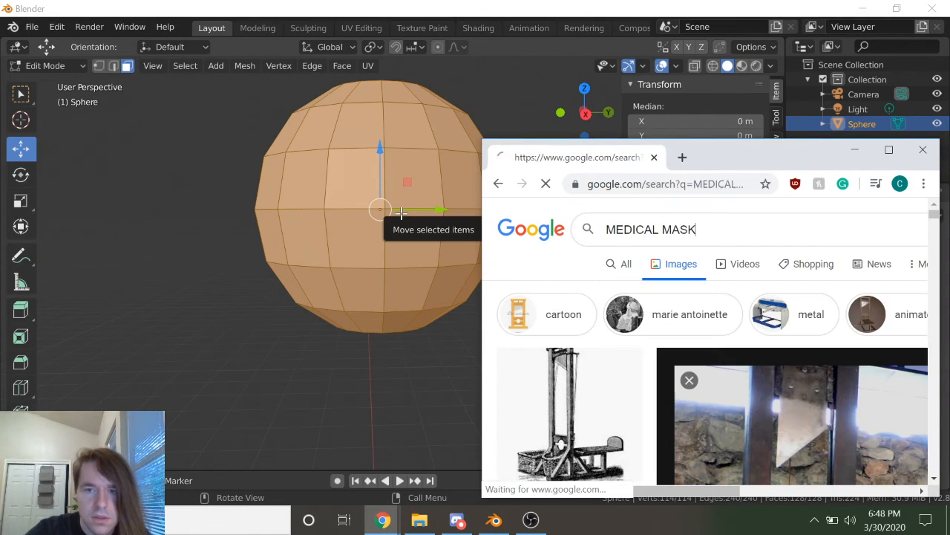
scroll(658, 338, down, 1)
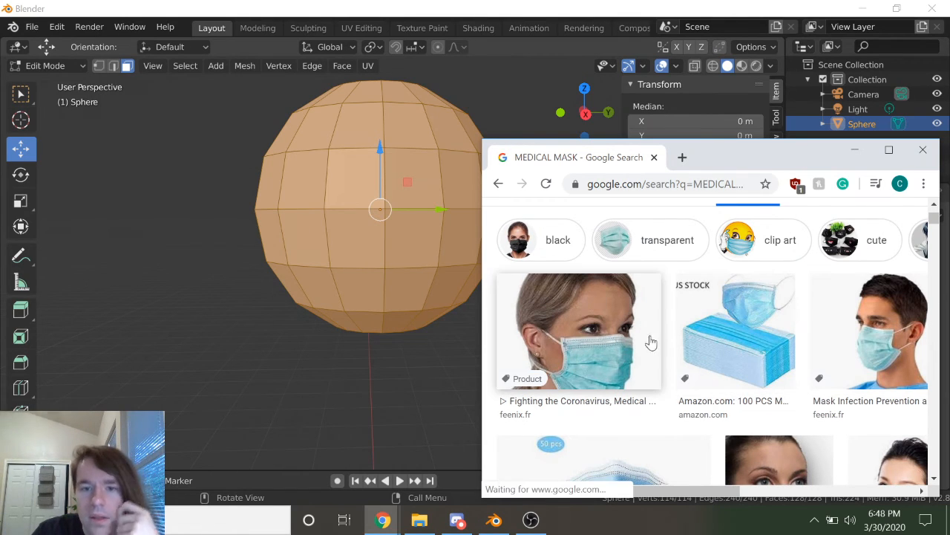
scroll(633, 339, down, 1)
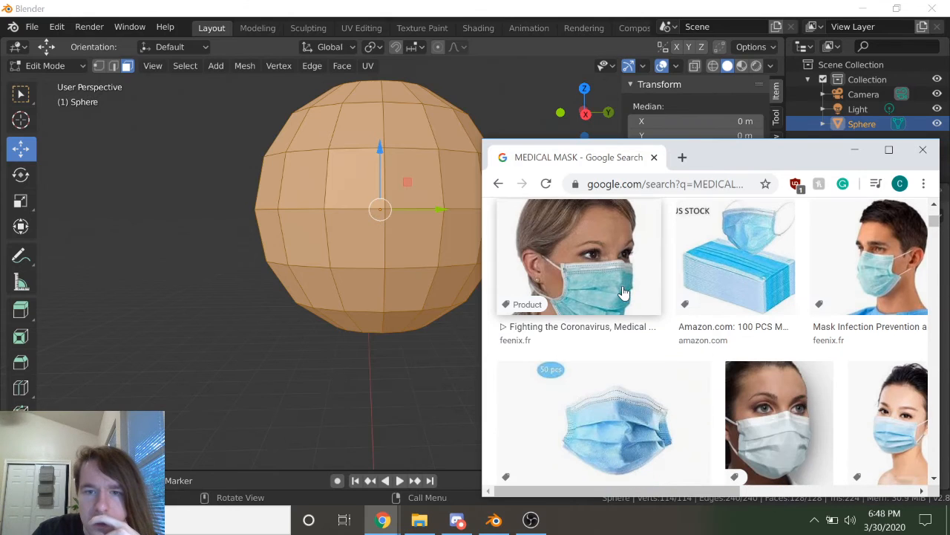
Step: Return to Blender, leave the sphere's mesh editing and add a cube to the scene
middle_drag(379, 283, 359, 299)
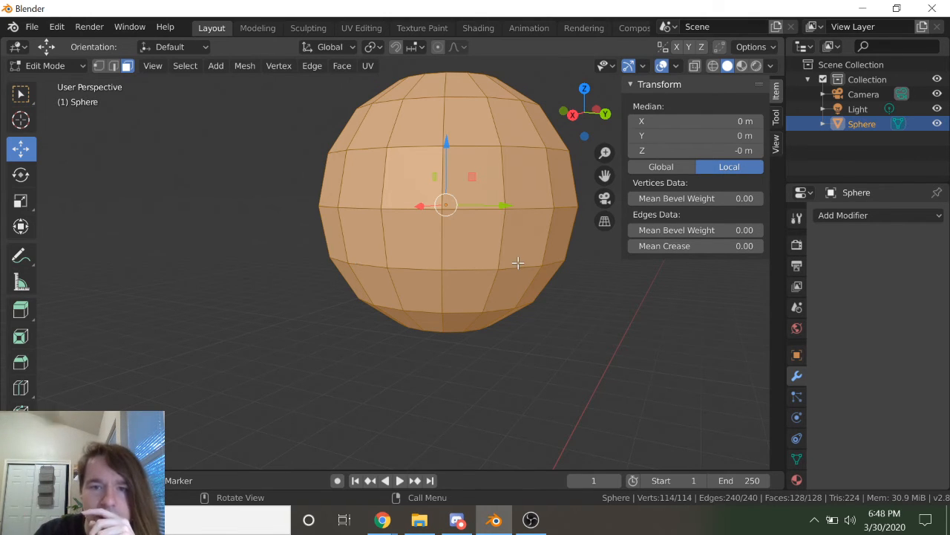
middle_drag(520, 262, 539, 239)
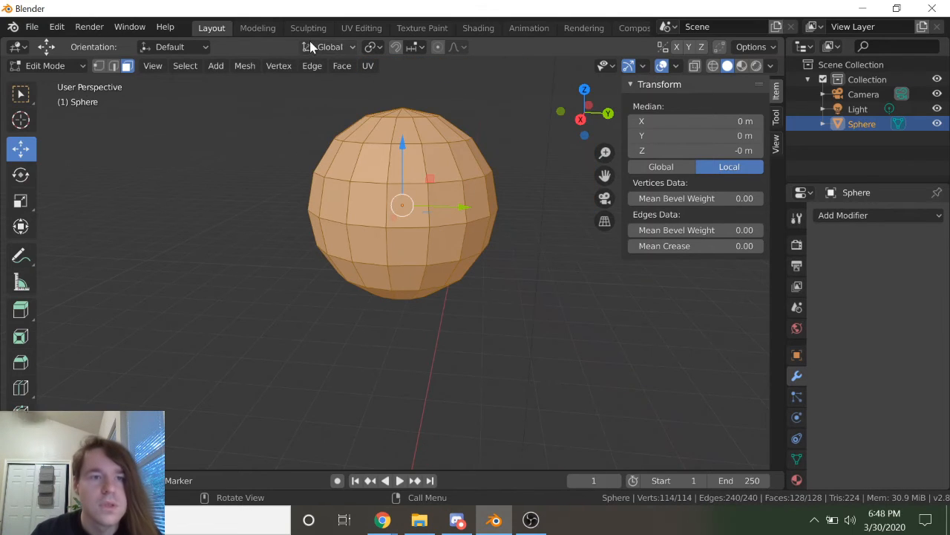
click(246, 67)
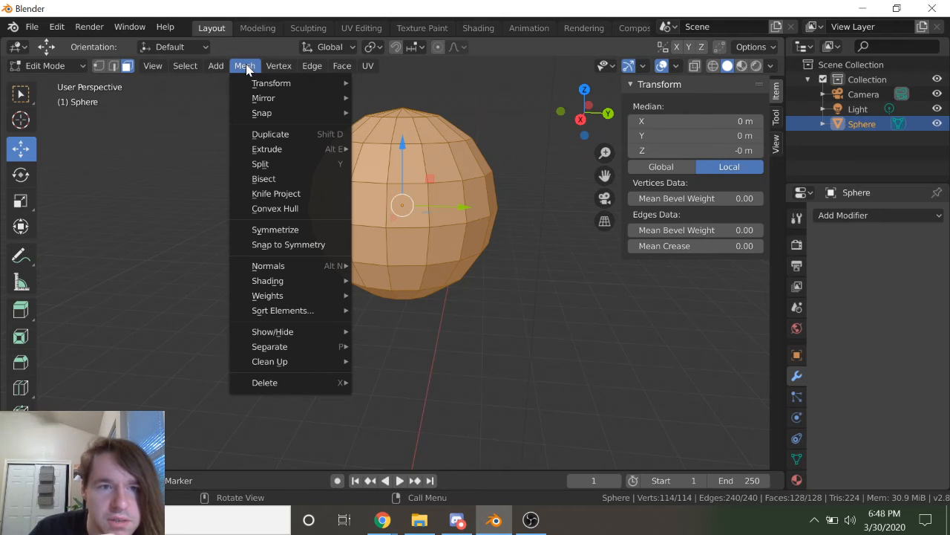
key(Tab)
click(197, 65)
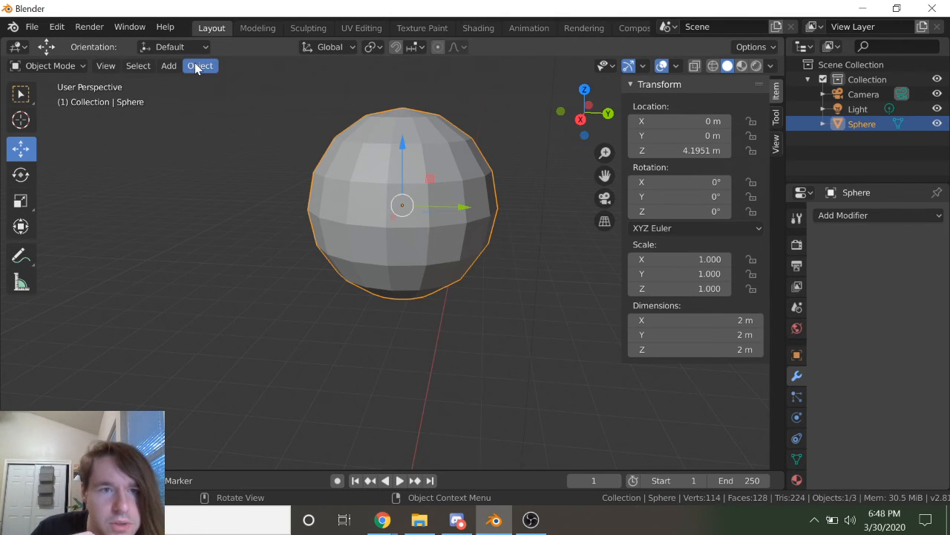
click(177, 66)
mouse_move(192, 84)
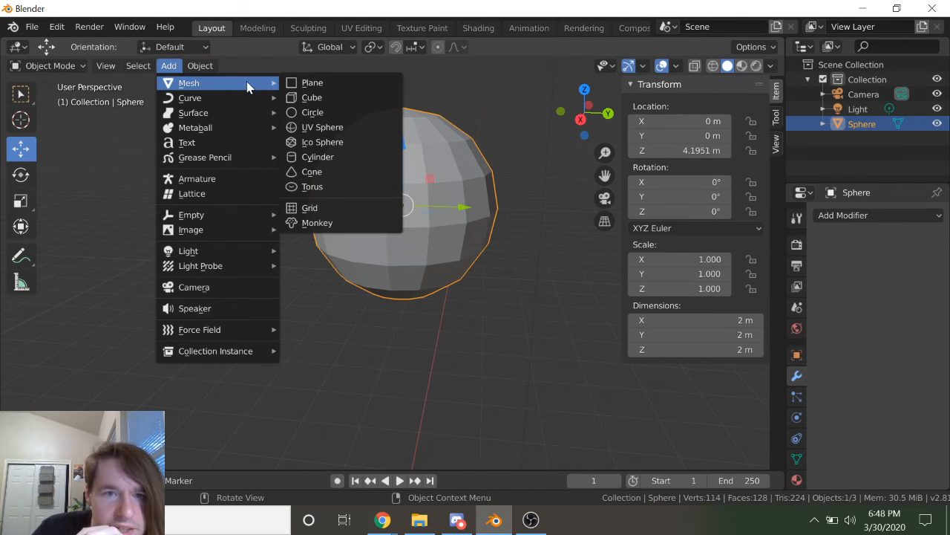
click(320, 99)
scroll(411, 231, down, 3)
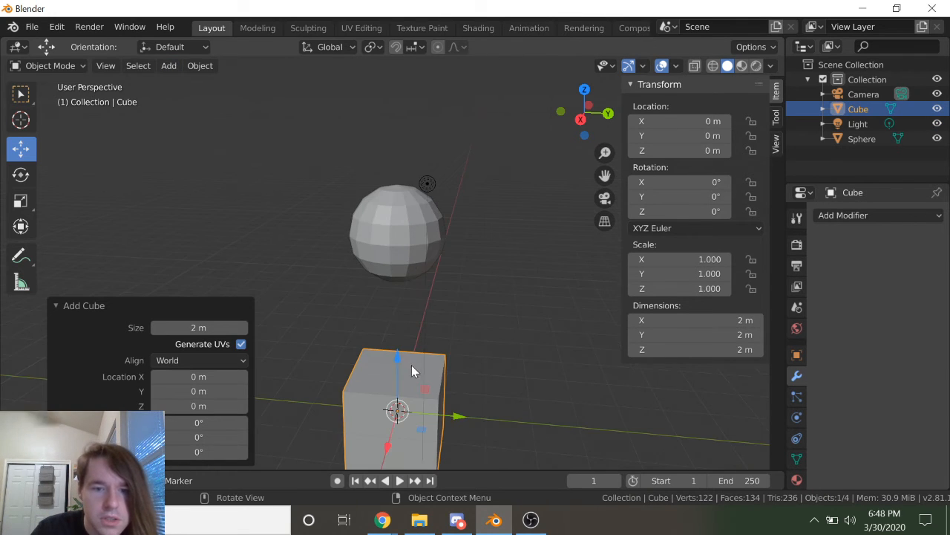
Step: Position the cube on the front of the sphere at about 4.3 m in Z and scale it down to about 0.166
drag(399, 364, 437, 207)
key(s)
click(443, 273)
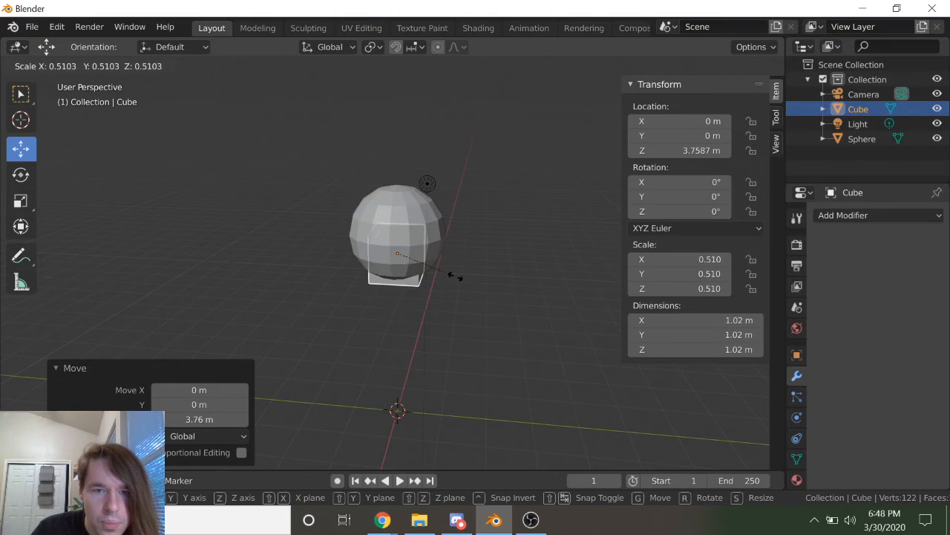
scroll(453, 268, up, 5)
drag(403, 261, 377, 280)
drag(380, 215, 397, 148)
key(s)
click(421, 239)
Step: Collapse the small cube's front and back upper edges with Merge Vertices to turn it into a wedge-shaped nose, and leave mesh editing
middle_drag(421, 239, 418, 274)
key(Tab)
middle_drag(409, 227, 397, 245)
scroll(397, 244, up, 3)
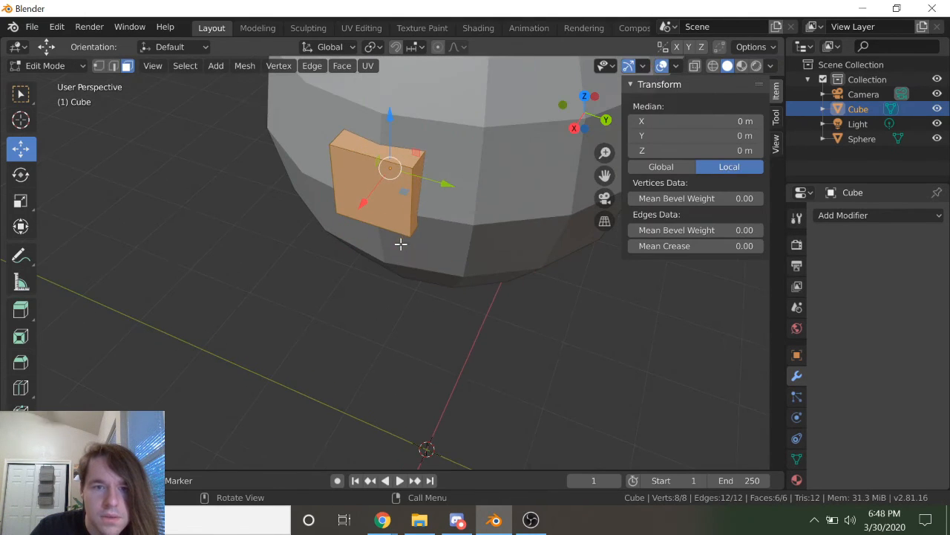
click(115, 66)
middle_drag(441, 214, 460, 265)
scroll(501, 291, up, 3)
click(394, 190)
middle_drag(394, 191, 553, 290)
shift+click(309, 253)
middle_drag(310, 253, 386, 264)
scroll(312, 304, down, 4)
middle_drag(363, 317, 445, 297)
right_click(517, 314)
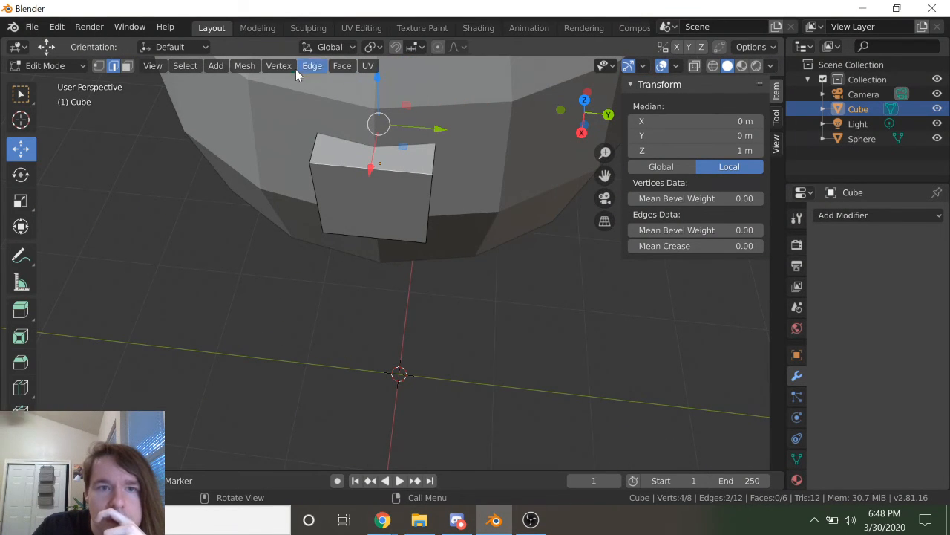
click(280, 65)
mouse_move(349, 293)
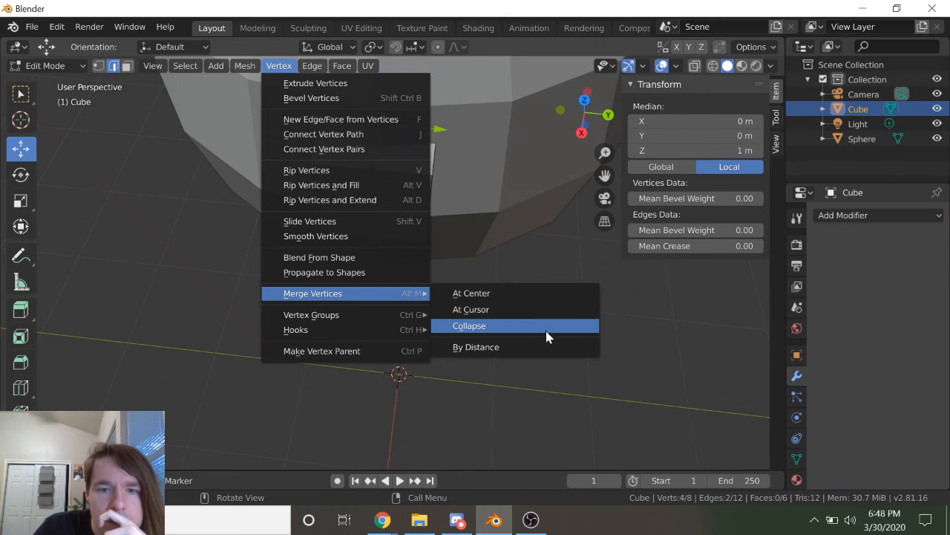
click(547, 336)
middle_drag(511, 257, 474, 206)
key(Tab)
Step: Move the wedge about 0.17 m outward from the sphere along X
middle_drag(489, 229, 475, 287)
key(g)
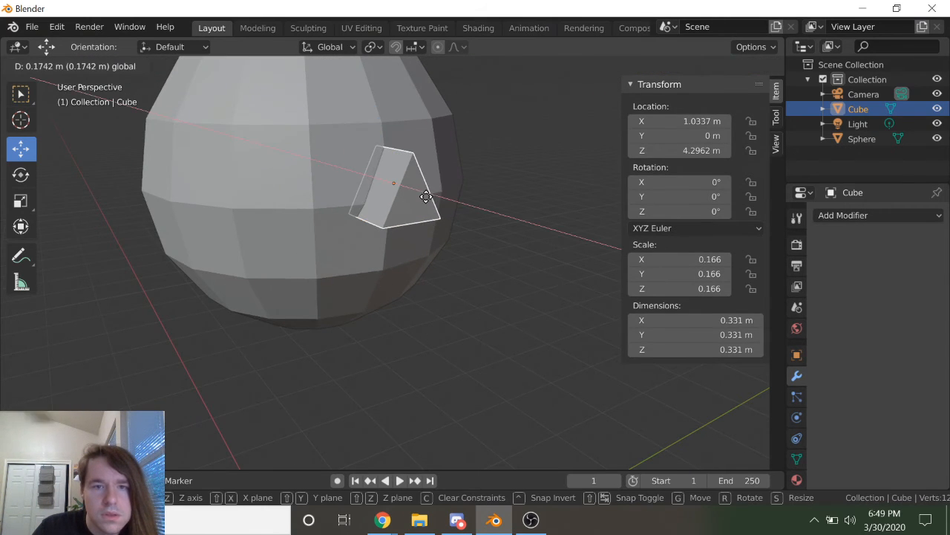
click(428, 202)
key(Tab)
key(Tab)
middle_drag(451, 233, 448, 265)
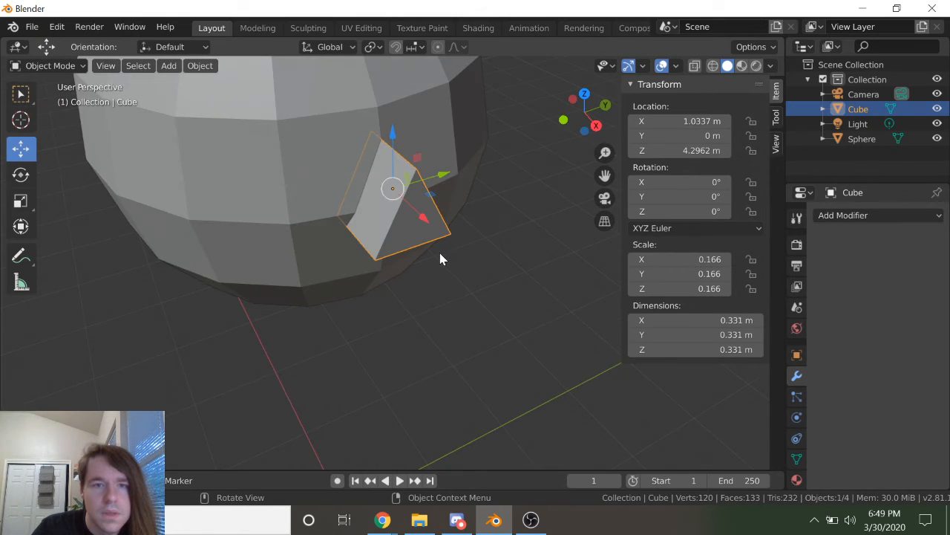
Step: Shift the wedge's top ridge edge toward the sphere along X until the wedge is about 0.4 m long in X
key(Tab)
middle_drag(408, 236, 163, 244)
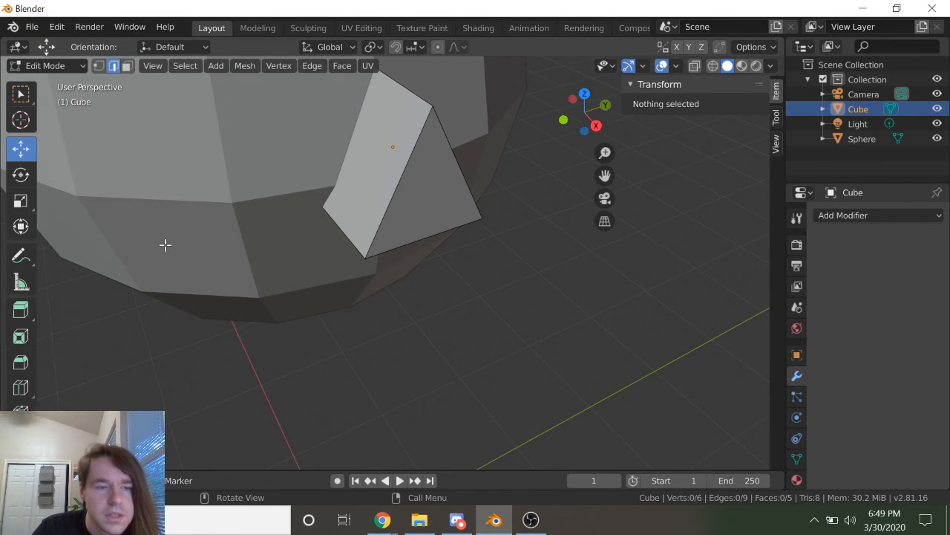
click(21, 387)
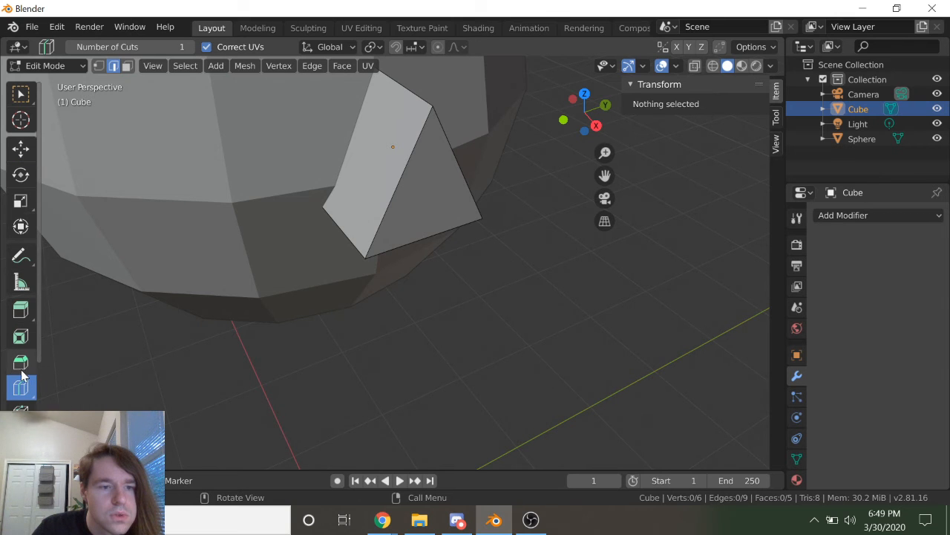
key(Tab)
key(Tab)
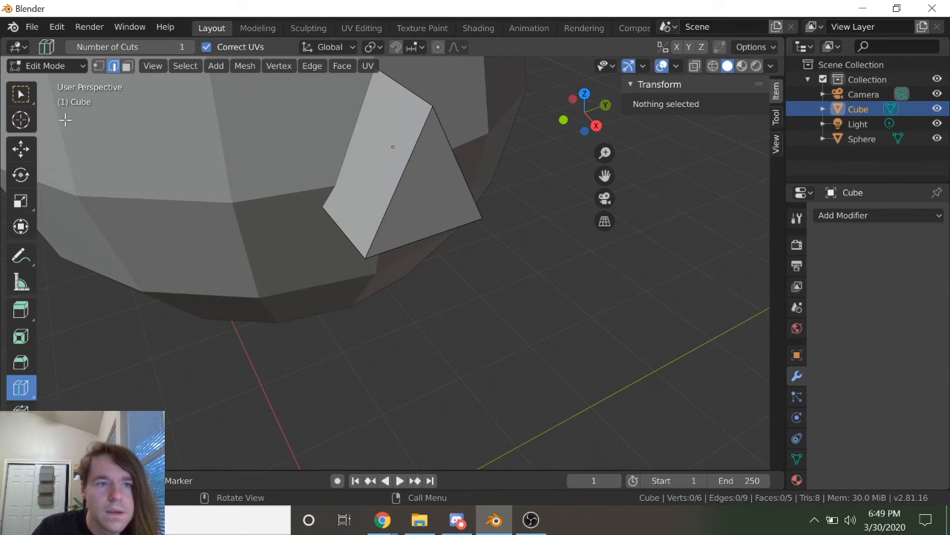
click(21, 148)
click(415, 102)
middle_drag(415, 103, 463, 146)
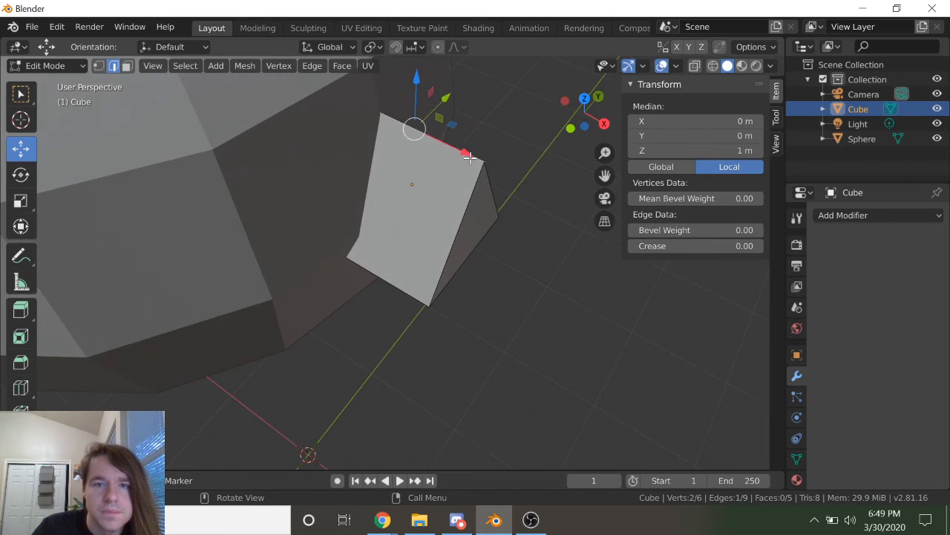
key(g)
key(x)
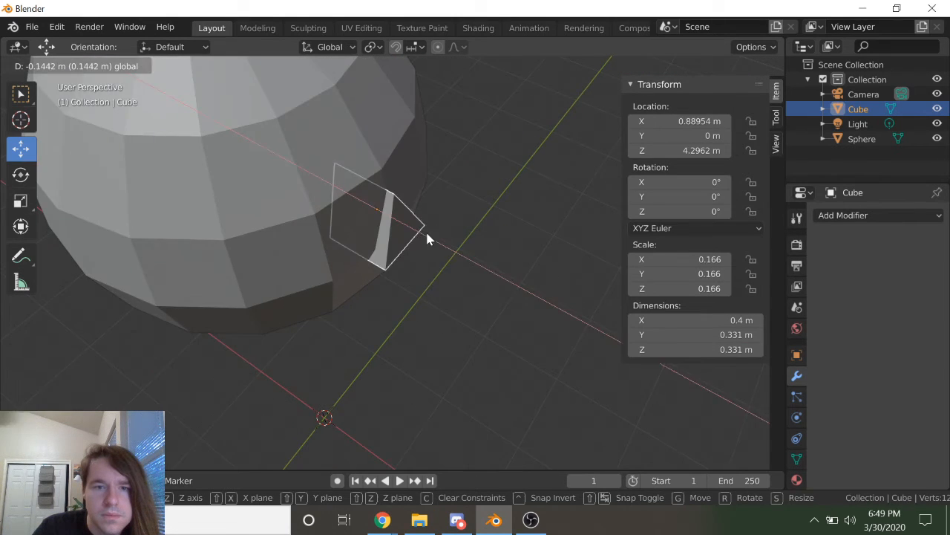
Step: Push the wedge back into the sphere to about X 0.89 m and nudge it to about Y -0.03 m and Z 4.29 m
drag(425, 230, 425, 229)
middle_drag(425, 230, 360, 179)
drag(437, 183, 407, 159)
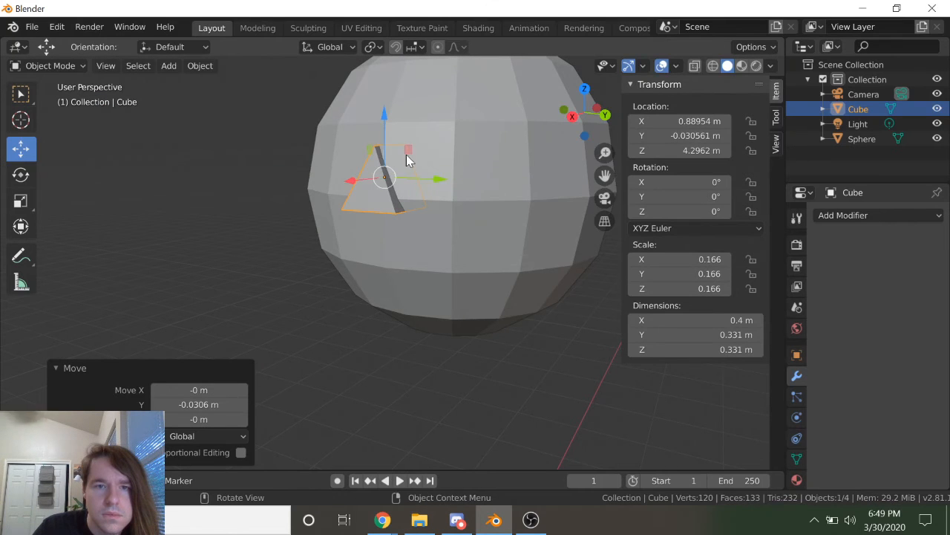
drag(385, 125, 386, 128)
key(Tab)
scroll(547, 297, down, 2)
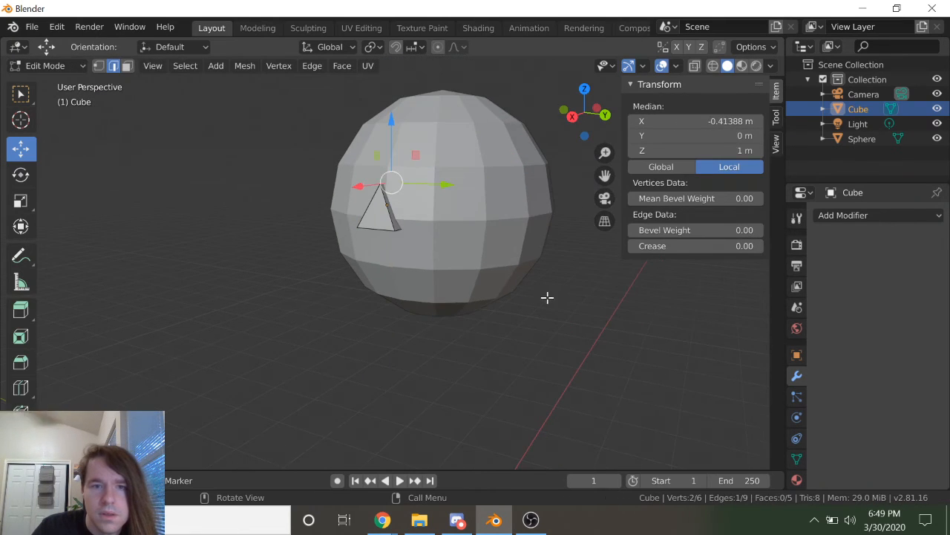
scroll(588, 292, up, 1)
middle_drag(588, 292, 532, 365)
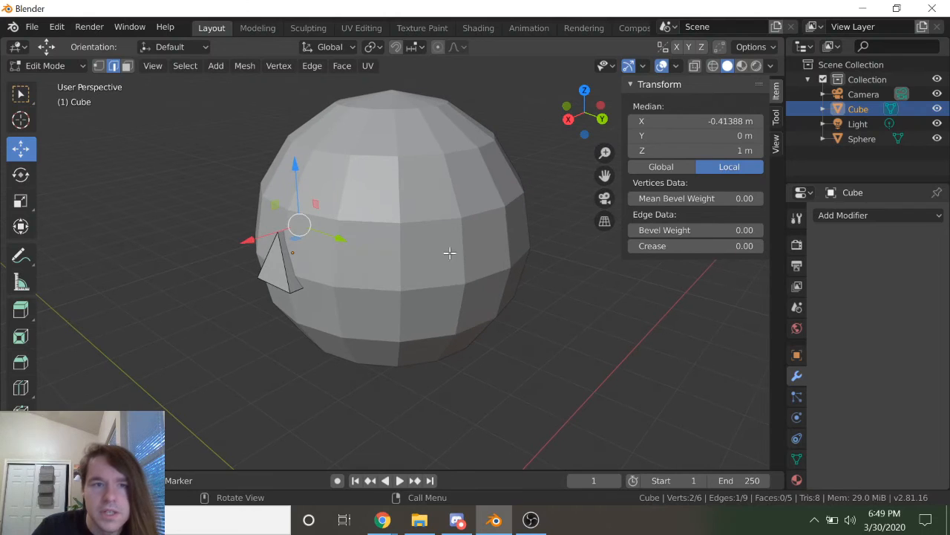
click(243, 67)
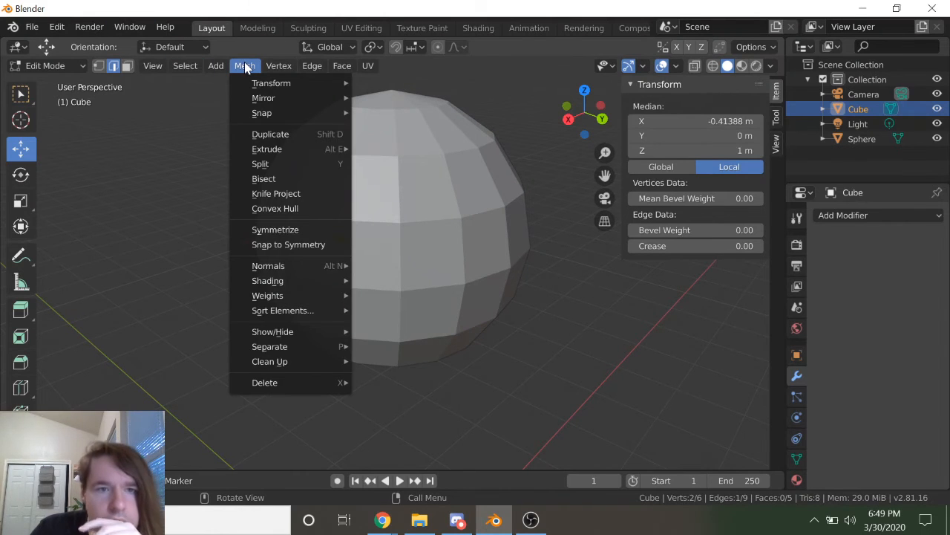
key(Tab)
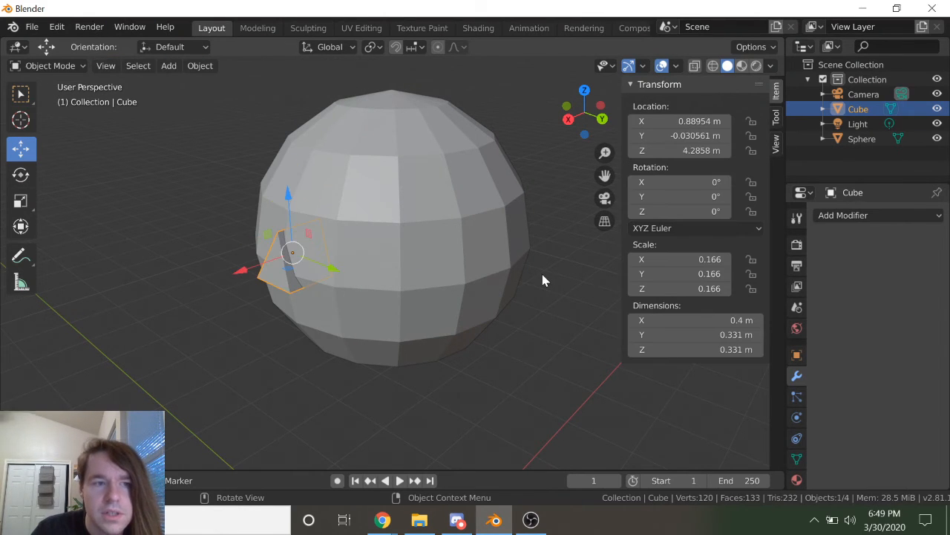
Step: Add a cylinder with 8 vertices at the world origin
click(162, 66)
mouse_move(230, 83)
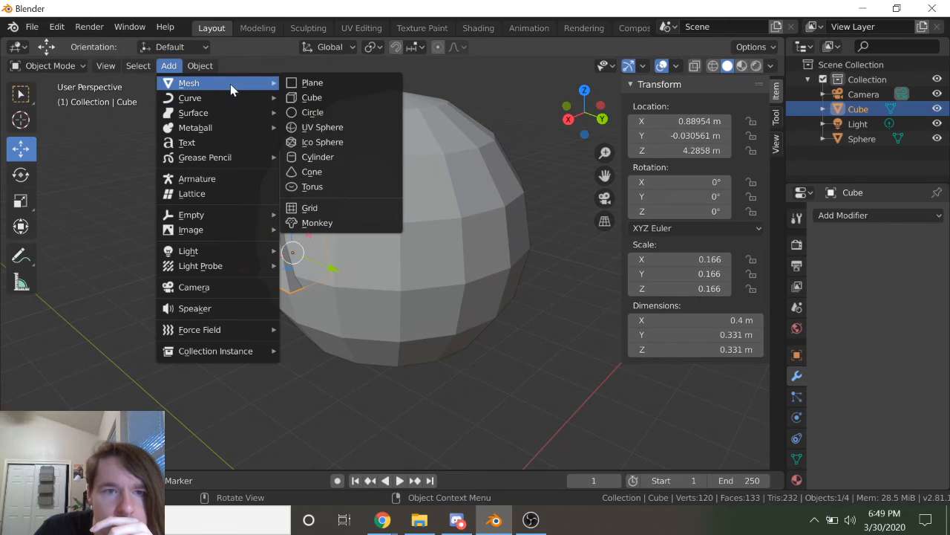
click(343, 157)
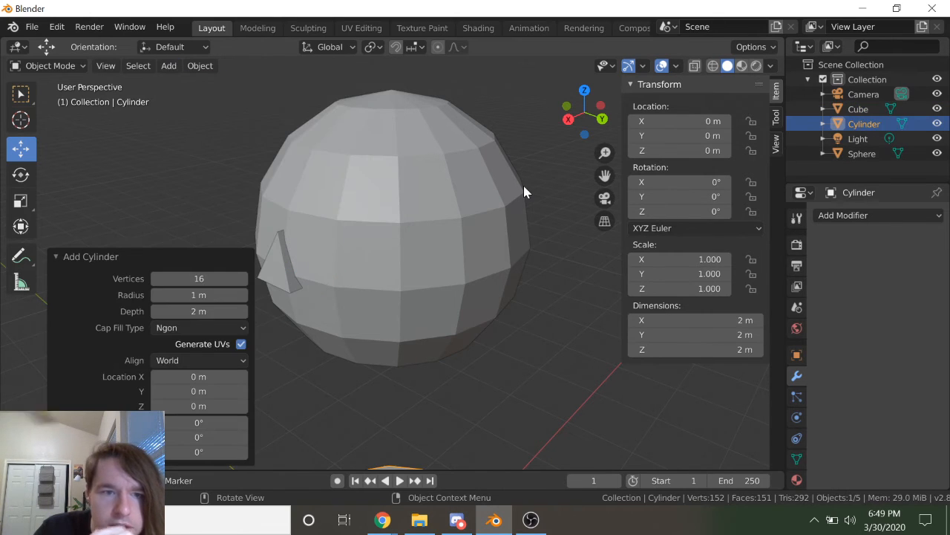
click(202, 279)
text(8)
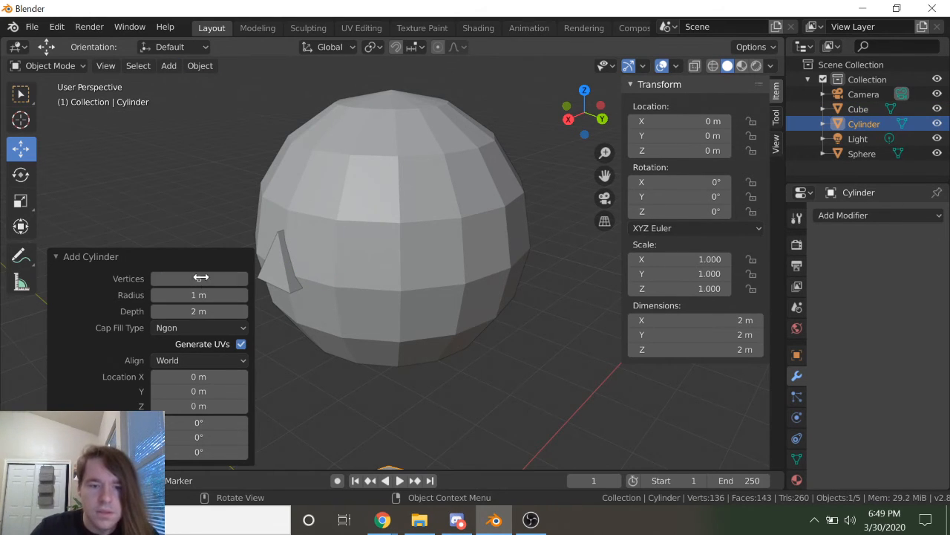
key(Return)
scroll(401, 297, down, 4)
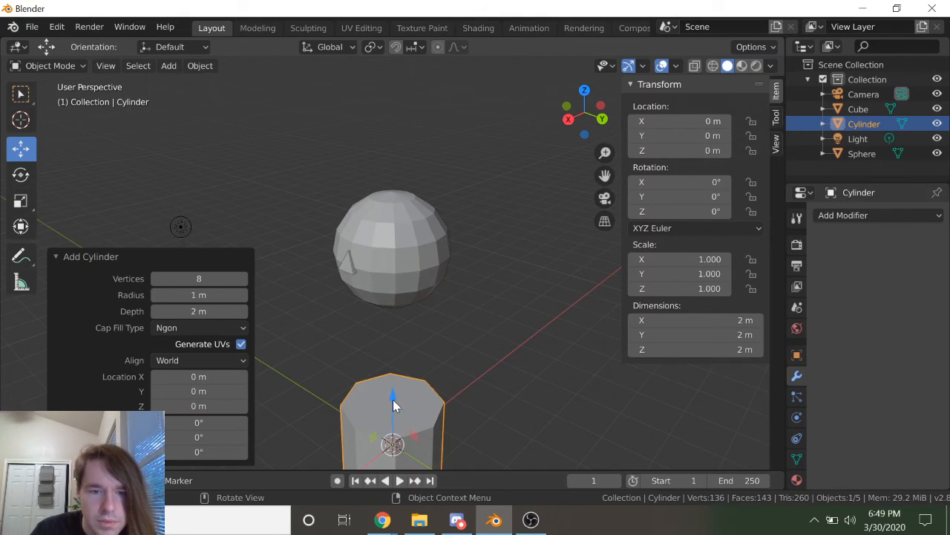
Step: Give the new cylinder 10 vertices and raise it about 3.52 m along Z to the sphere
click(197, 278)
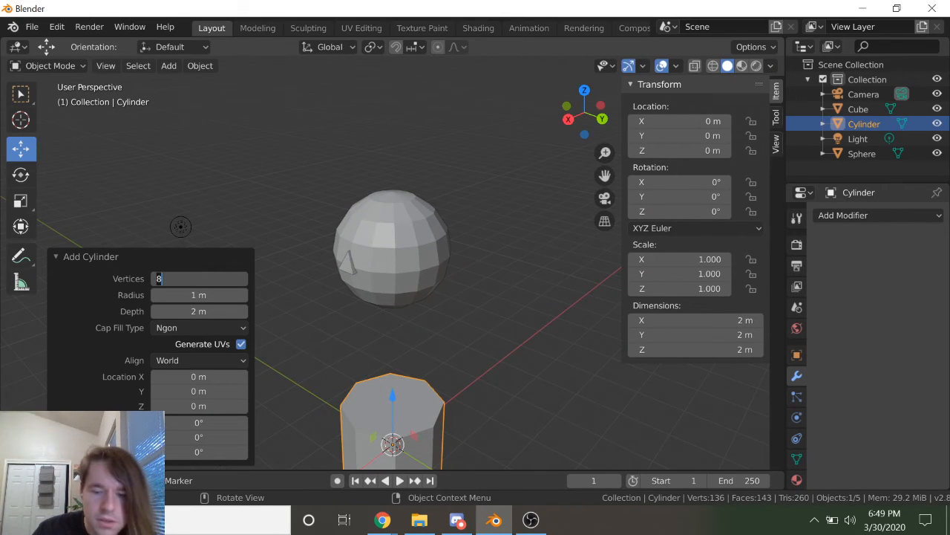
key(Return)
drag(395, 401, 397, 239)
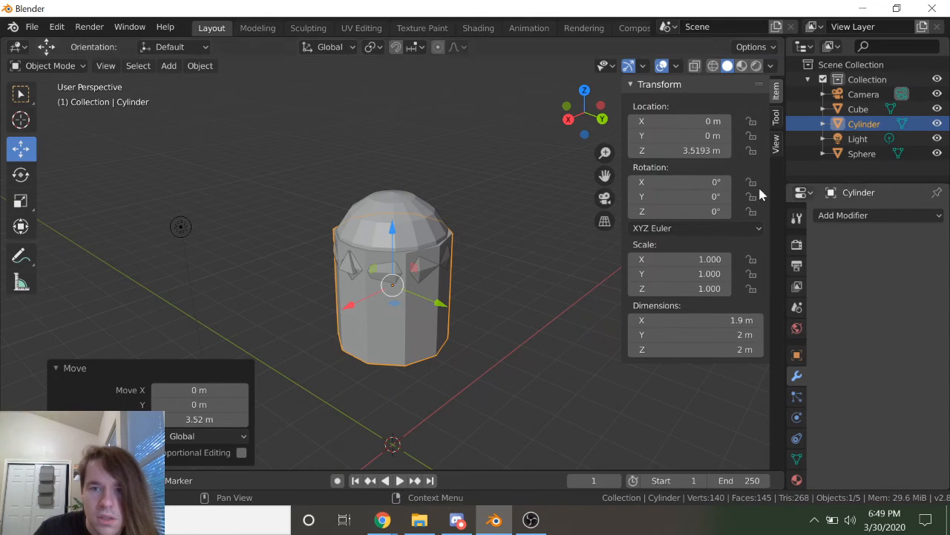
Step: Set the cylinder's Y rotation to 90°
click(680, 196)
text(9)
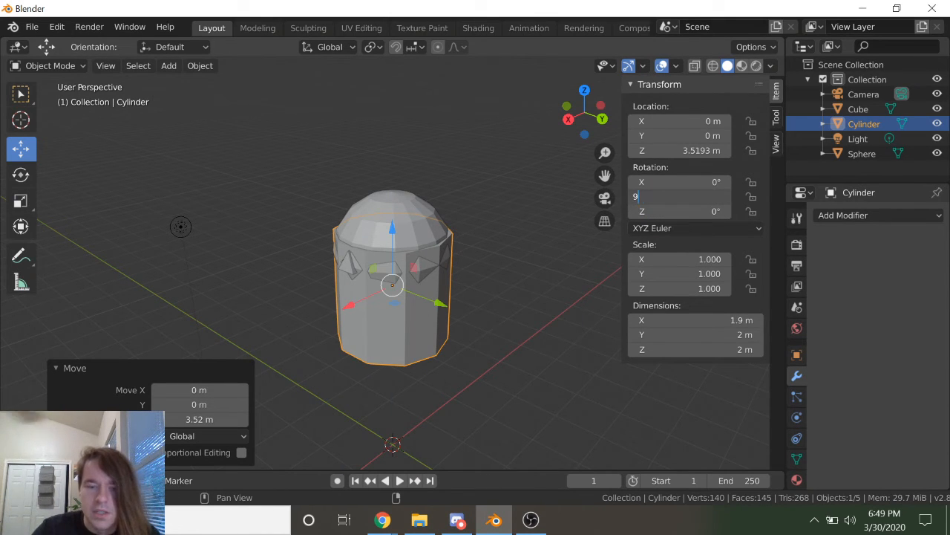
text(0)
key(Return)
Step: Scale the cylinder to about 0.427 and move it to the sphere's side at about Y 0.94 m and Z 4.21 m
key(s)
click(448, 301)
drag(448, 301, 468, 297)
drag(444, 259, 452, 212)
scroll(524, 287, up, 5)
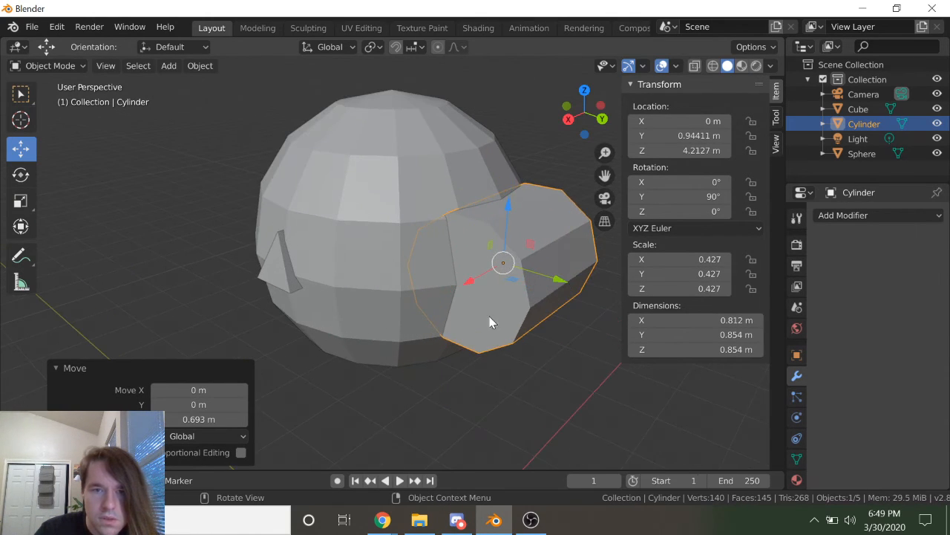
Step: Try an X dimension of 0.2 m on the cylinder and undo it
click(718, 322)
text(.15)
key(Return)
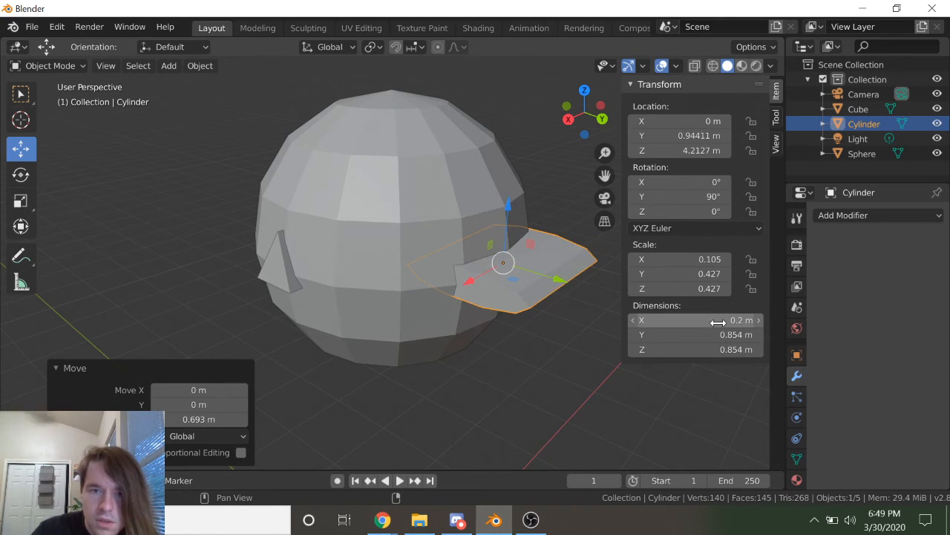
key(ctrl+z)
Step: Flatten the cylinder into a thin ear disc by setting its Z dimension to 0.1 m
click(717, 349)
text(.2)
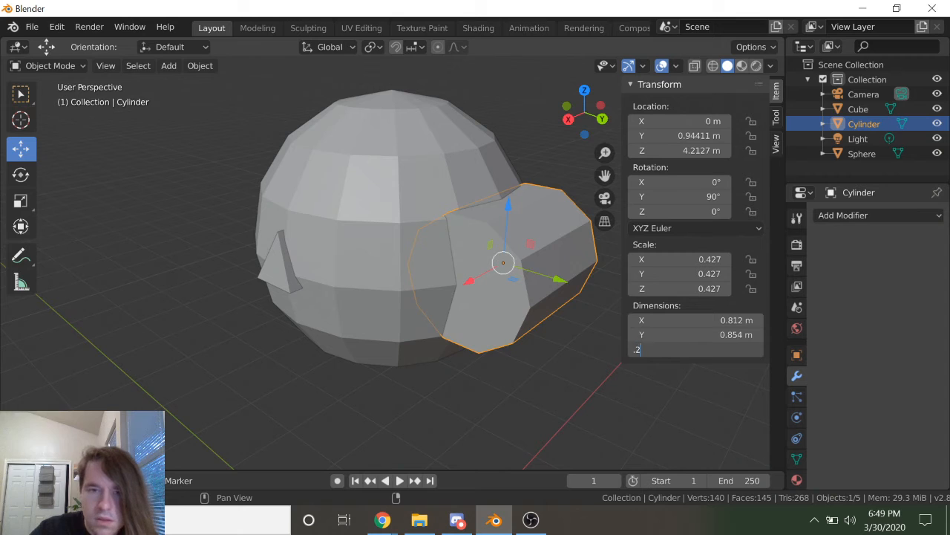
key(Return)
click(710, 347)
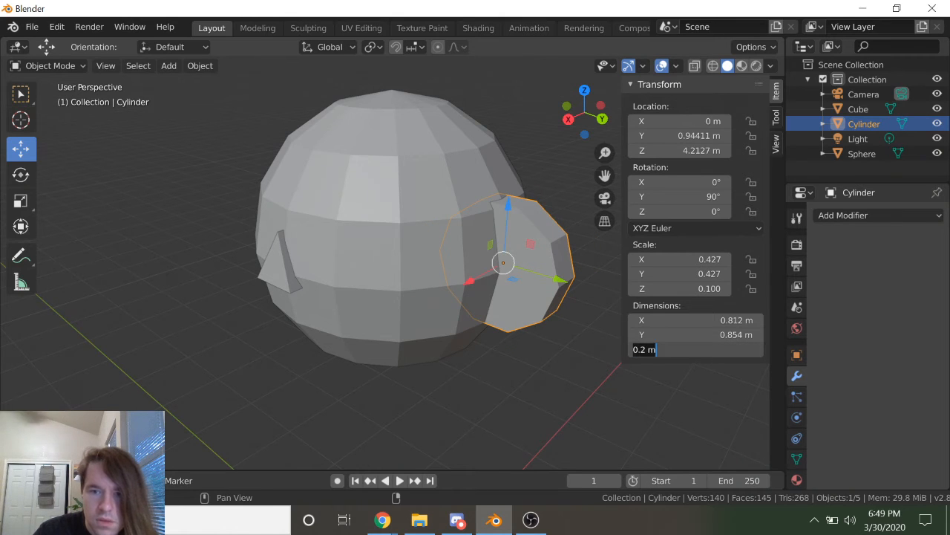
text(.1)
key(Return)
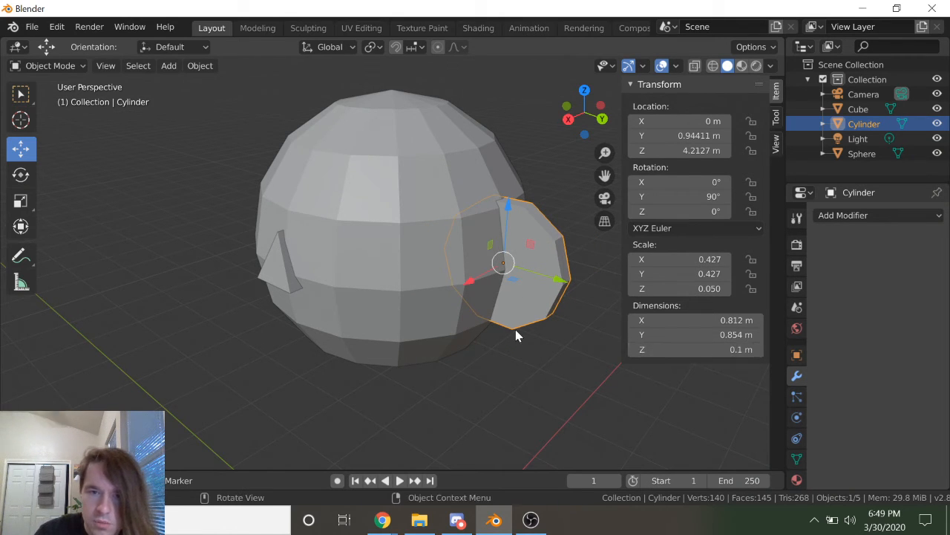
Step: Scale the ear disc down uniformly by a factor of about 0.68
middle_drag(517, 330, 510, 342)
key(s)
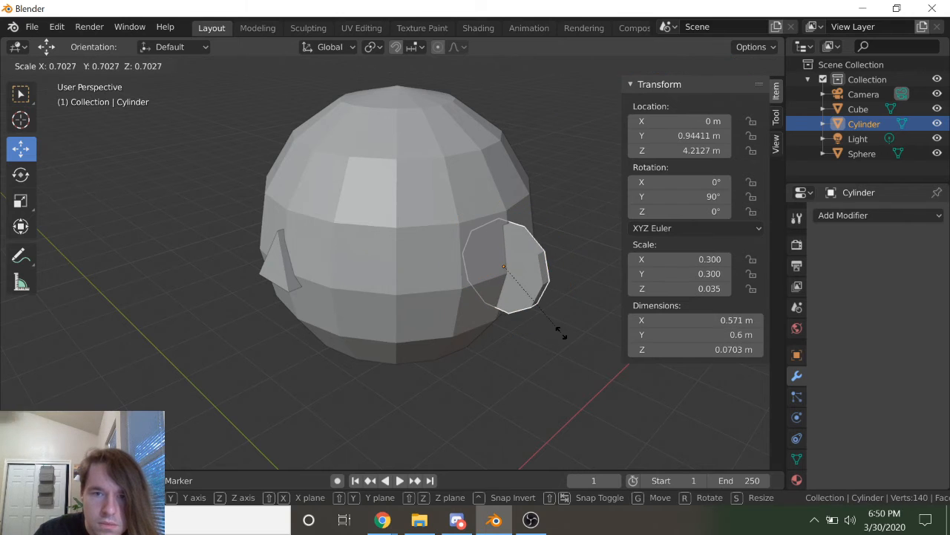
click(558, 340)
Step: Angle the ear disc against the head by setting its X rotation to -25°
middle_drag(558, 340, 626, 308)
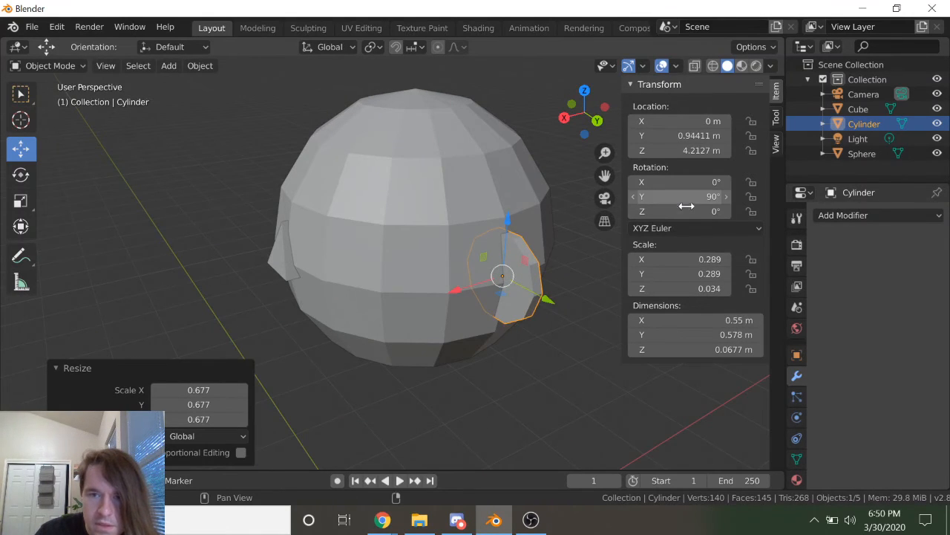
click(692, 183)
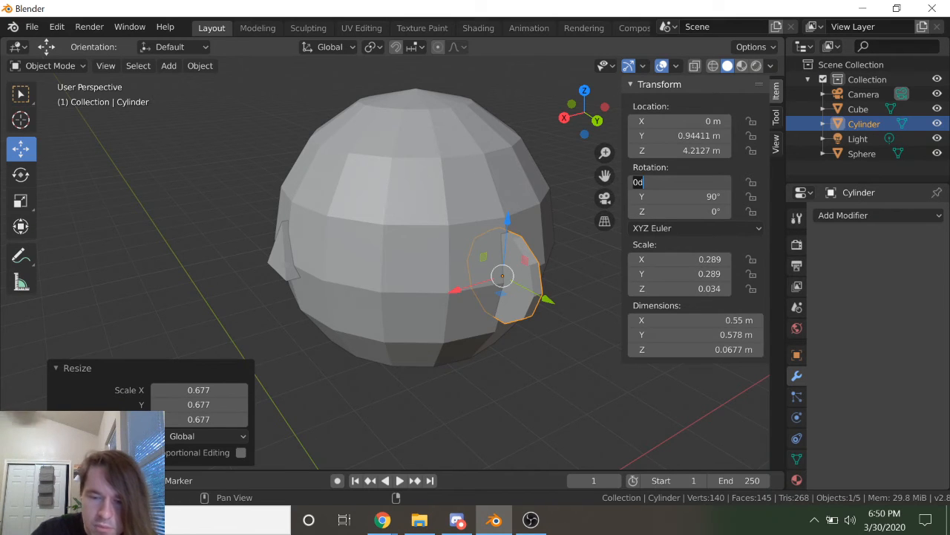
text(25)
key(Return)
click(684, 178)
text(-25)
key(Return)
Step: Snap the 3D cursor to the world origin
key(Tab)
middle_drag(450, 359, 507, 342)
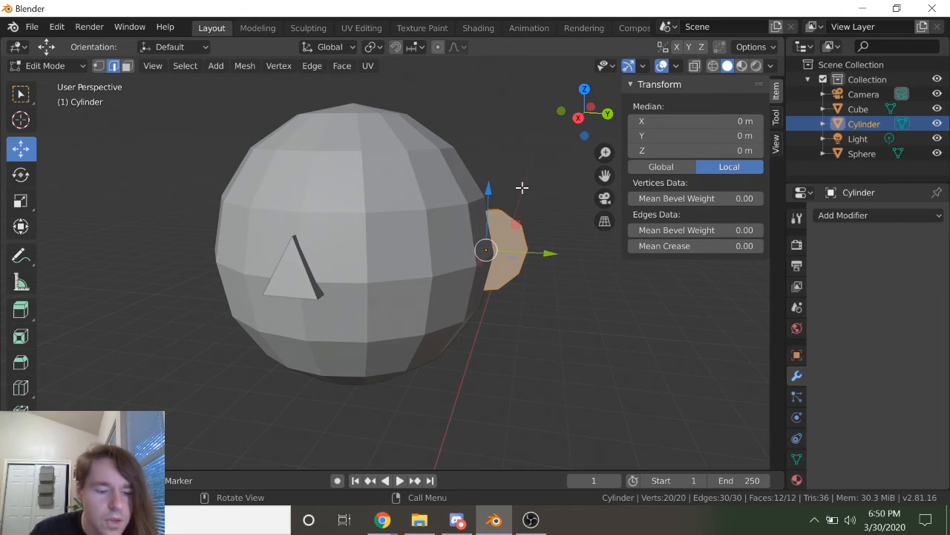
key(shift+s)
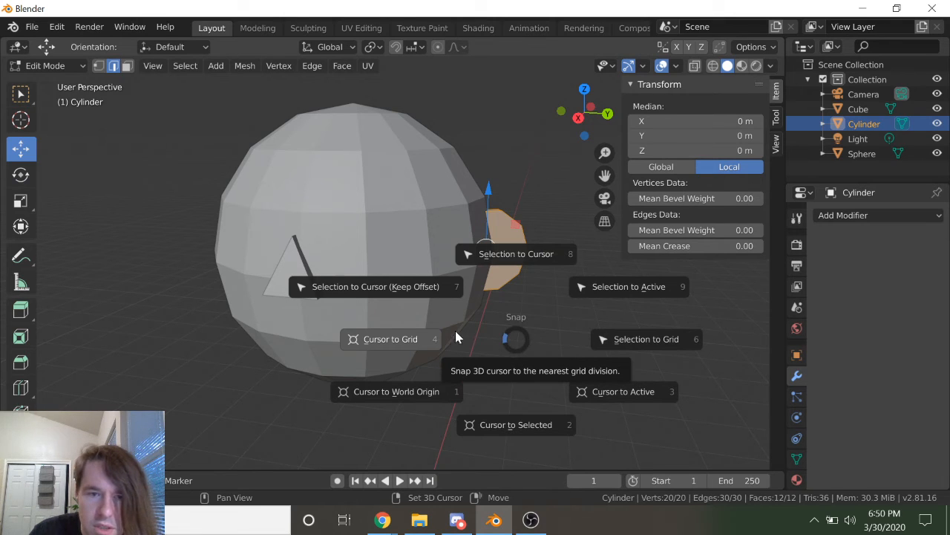
click(421, 395)
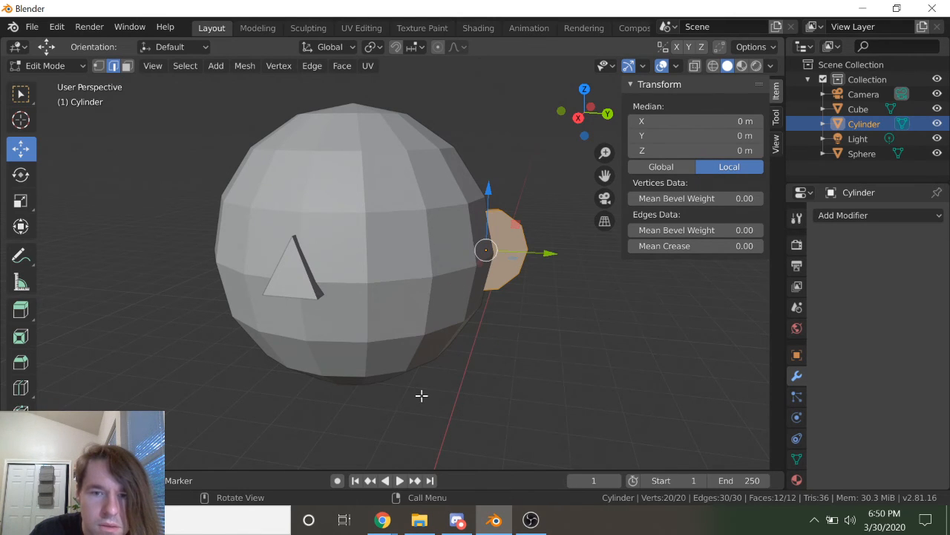
click(245, 66)
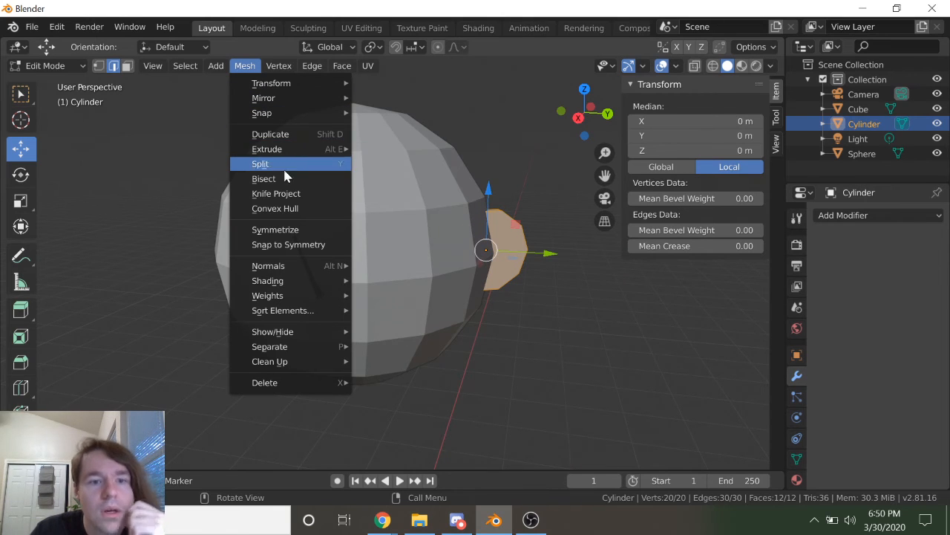
right_click(600, 349)
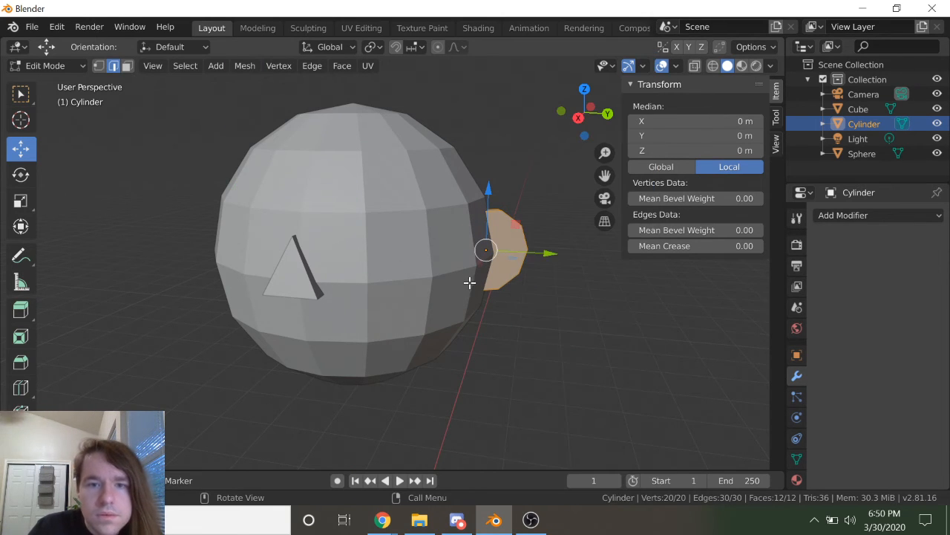
Step: Set the ear cylinder's origin to the 3D cursor in Object Mode
key(Tab)
right_click(532, 294)
mouse_move(541, 294)
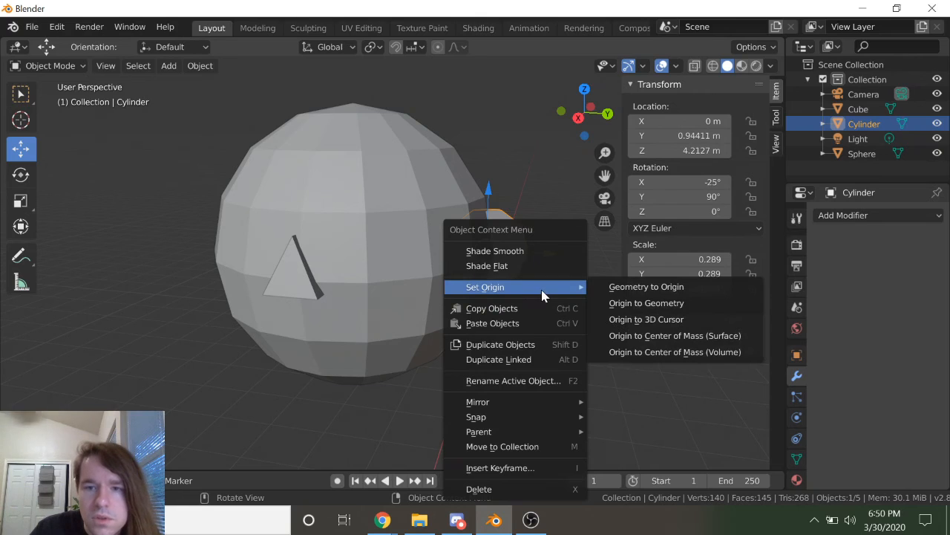
click(673, 320)
Step: Add a Mirror modifier to the ear with only the Y axis enabled
click(847, 217)
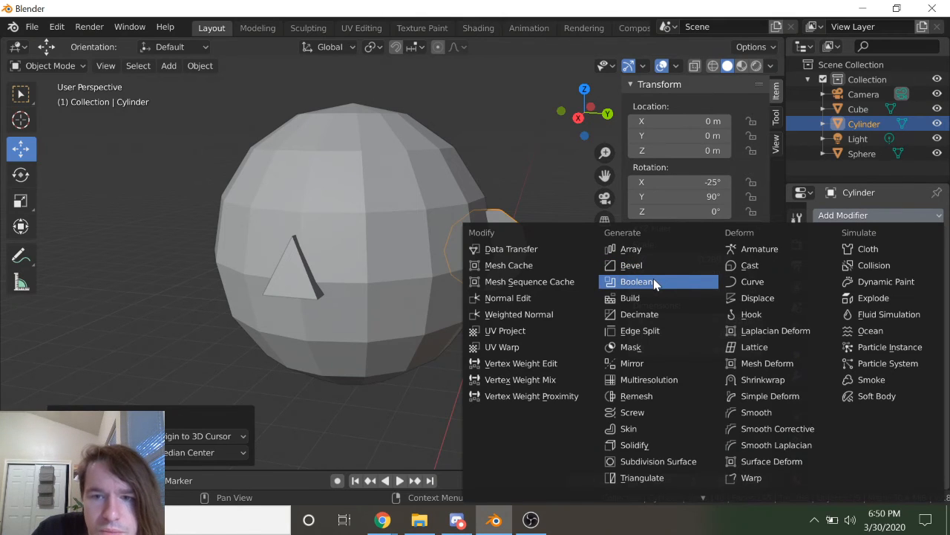
click(635, 363)
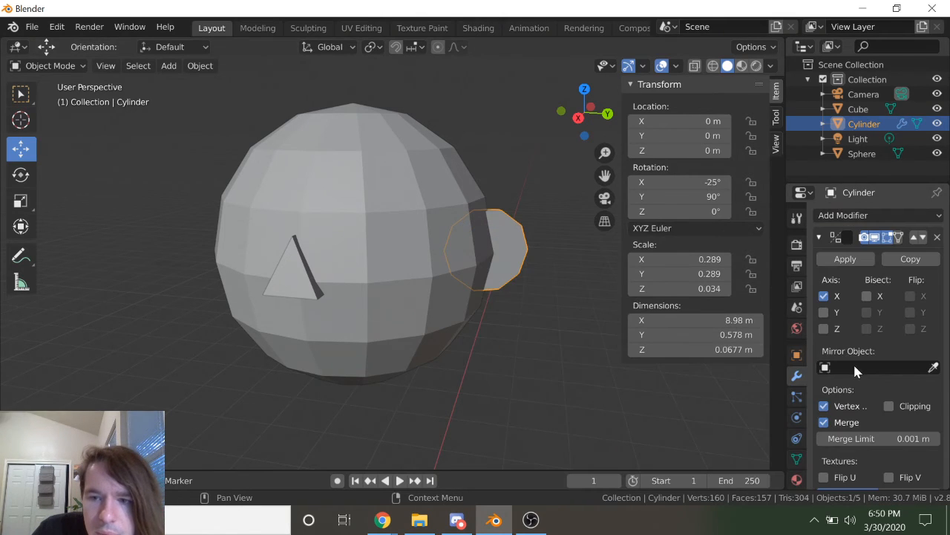
click(823, 312)
middle_drag(461, 319, 483, 357)
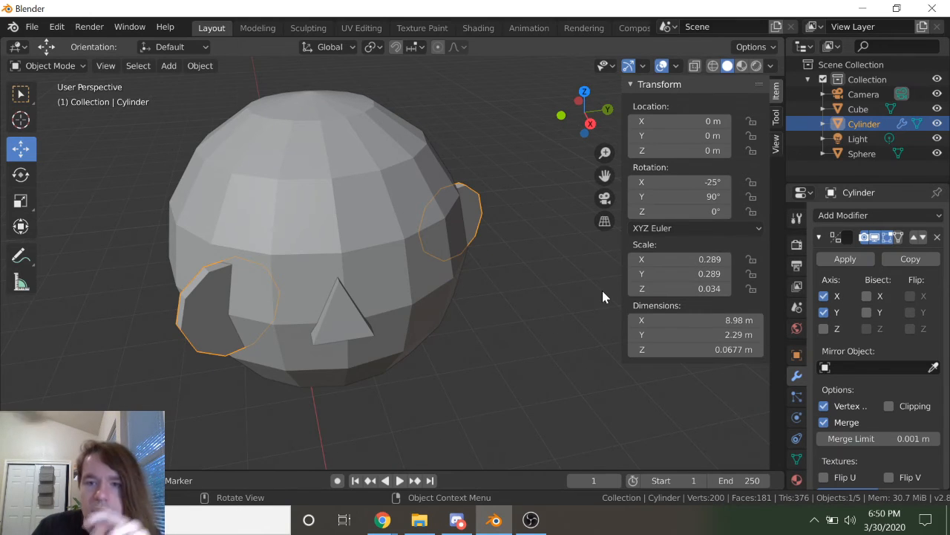
click(825, 296)
Step: Apply the ear object's rotation and scale
click(194, 66)
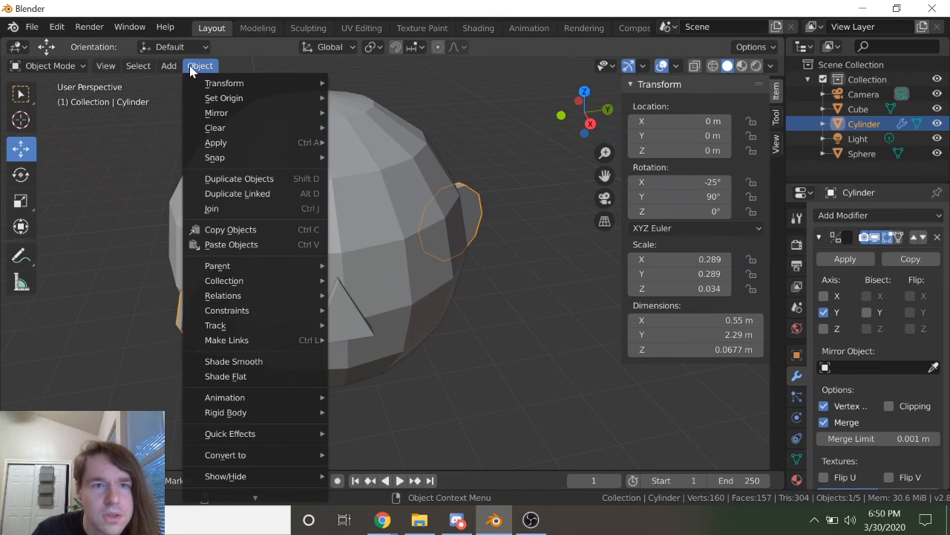
mouse_move(225, 142)
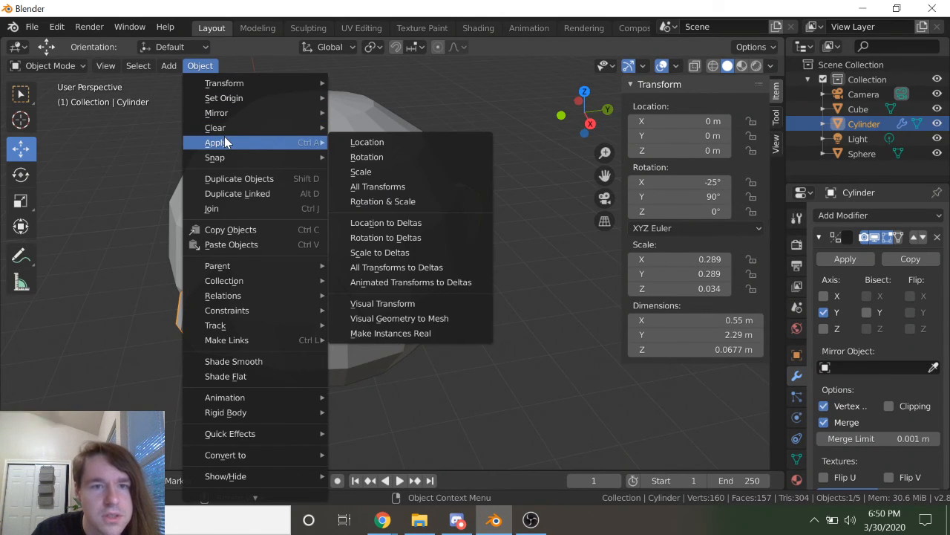
click(384, 202)
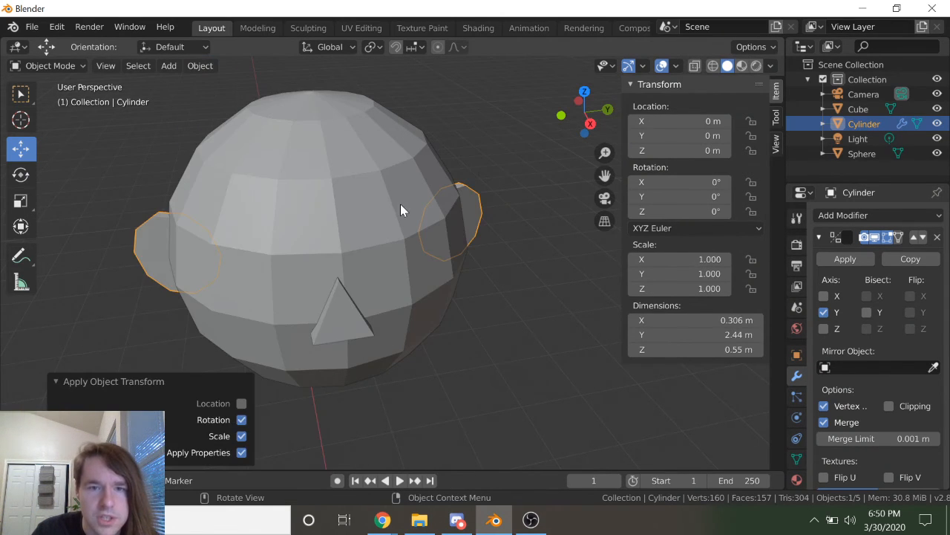
Step: Examine the placement of the mirrored ears on the head from several angles
middle_drag(505, 240, 453, 214)
scroll(460, 214, down, 3)
key(Tab)
middle_drag(470, 344, 513, 299)
scroll(475, 327, up, 1)
key(Tab)
click(493, 327)
scroll(270, 329, up, 3)
middle_drag(269, 328, 170, 350)
click(170, 350)
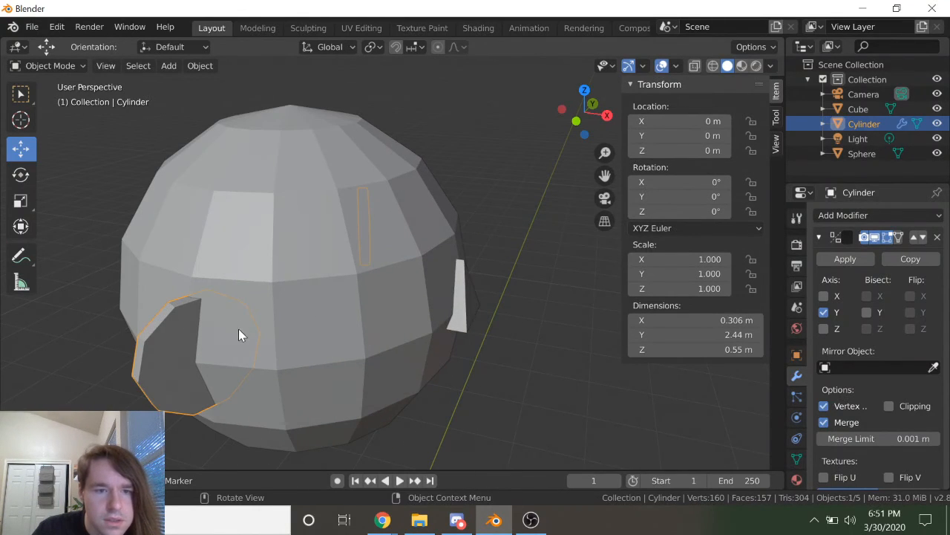
scroll(281, 332, down, 4)
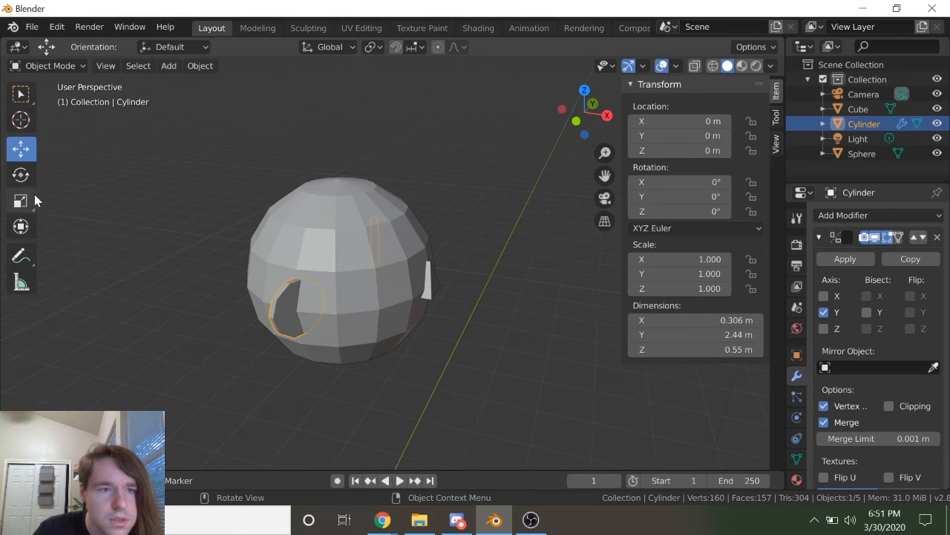
Step: Move the mirrored ears about 0.13 m along X
middle_drag(223, 186, 436, 421)
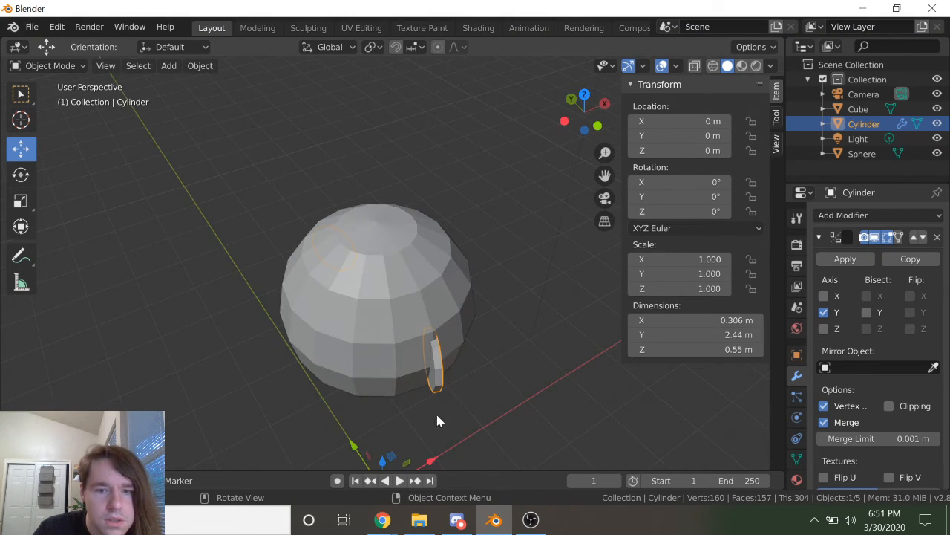
drag(430, 458, 438, 455)
click(508, 387)
middle_drag(508, 386, 365, 307)
scroll(364, 307, up, 4)
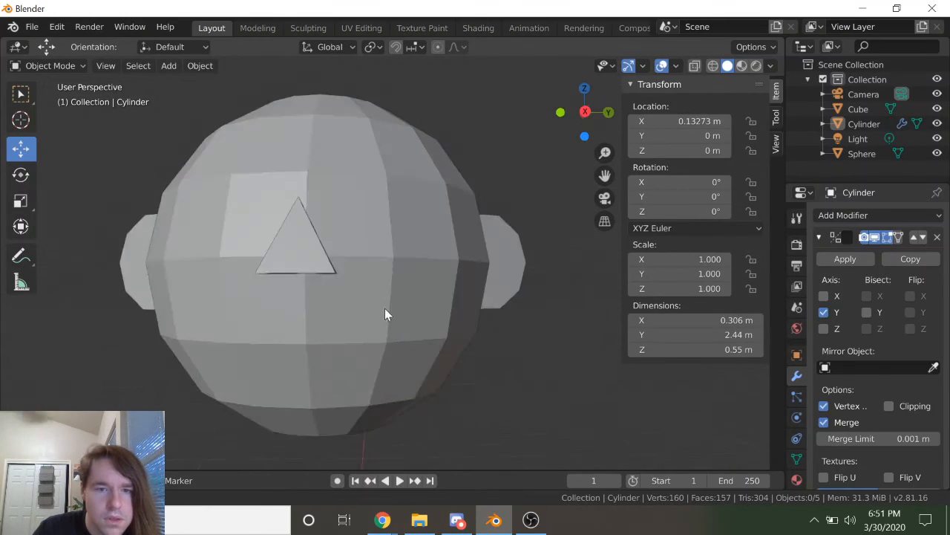
Step: Select only the ears and apply their Mirror modifier
key(Tab)
click(362, 301)
key(Tab)
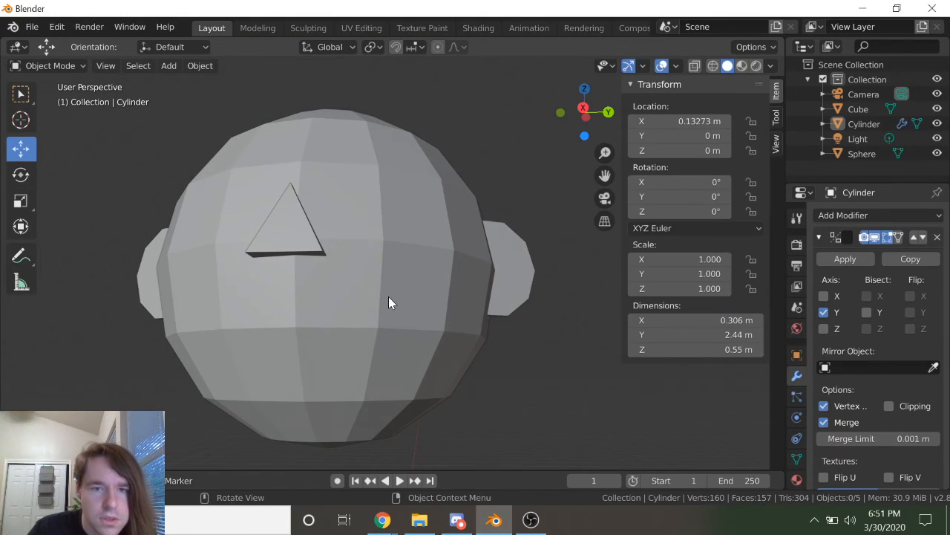
click(321, 252)
click(321, 252)
click(525, 274)
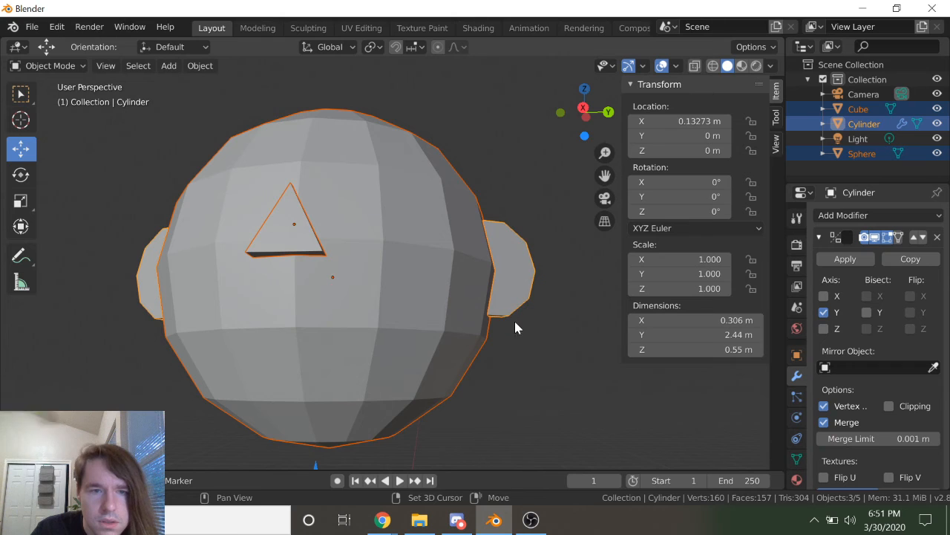
click(506, 314)
click(529, 282)
click(850, 264)
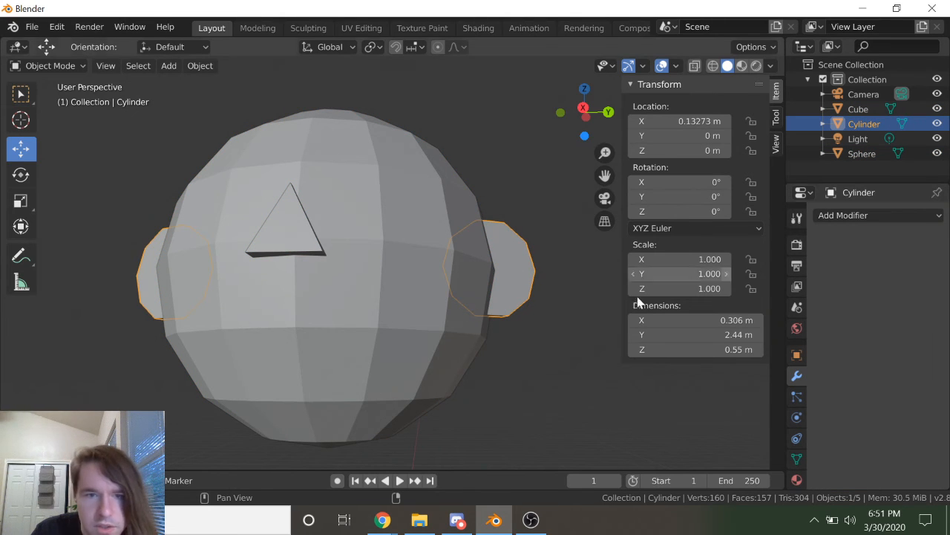
Step: Join the ears and the sphere into the nose wedge's object and open the combined mesh in Edit Mode
shift+click(377, 282)
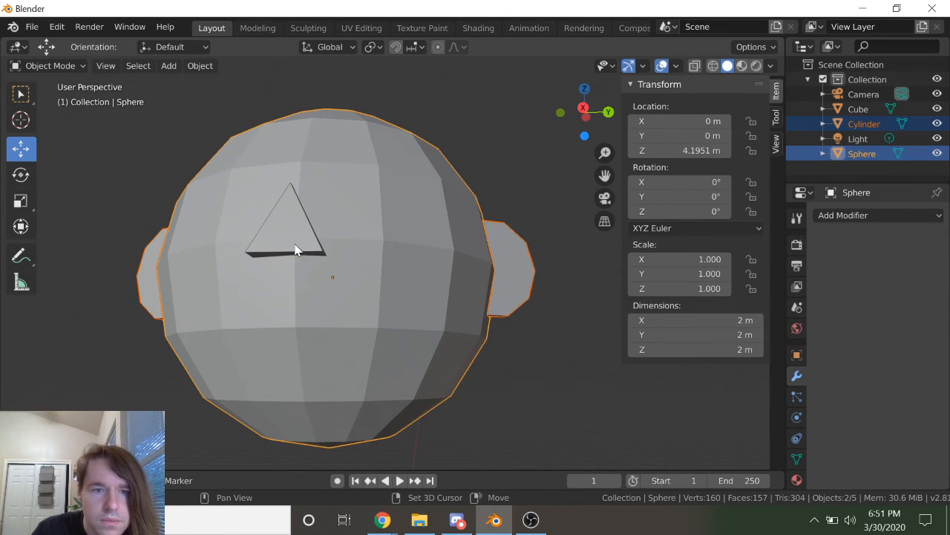
shift+click(293, 223)
right_click(483, 344)
click(494, 289)
key(Tab)
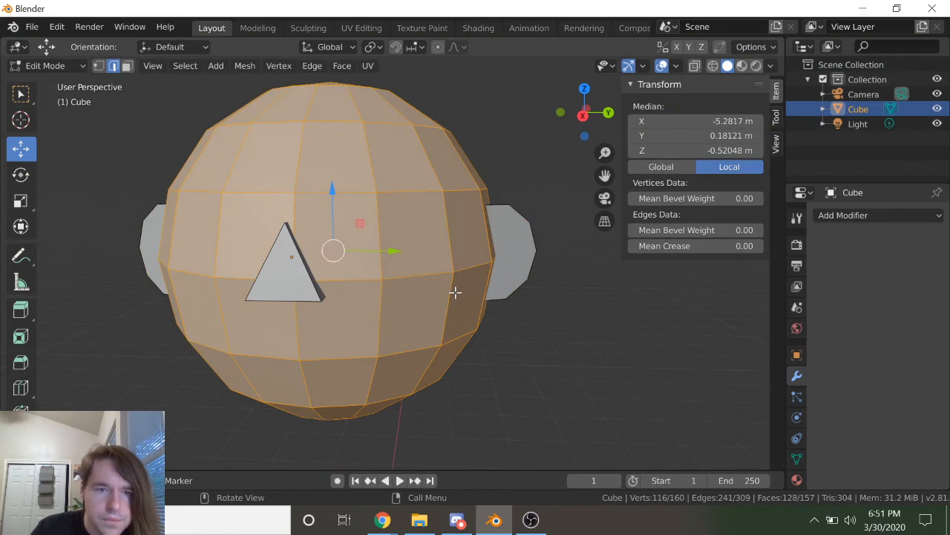
mouse_move(422, 306)
middle_down()
mouse_move(384, 287)
mouse_move(448, 280)
mouse_move(436, 300)
middle_up()
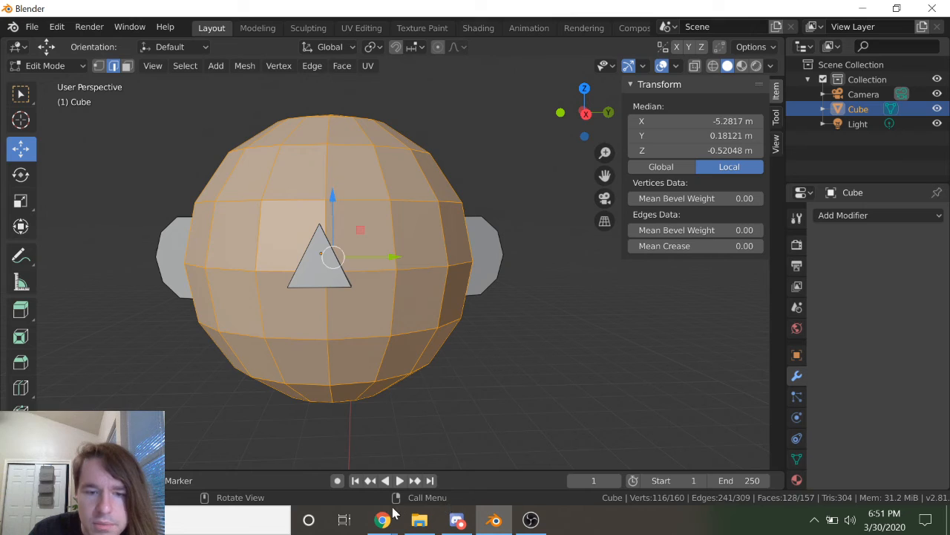
Step: Consult the medical mask reference pictures in Chrome, and select the chin faces on the head's front underside in Blender
mouse_move(384, 519)
click(453, 475)
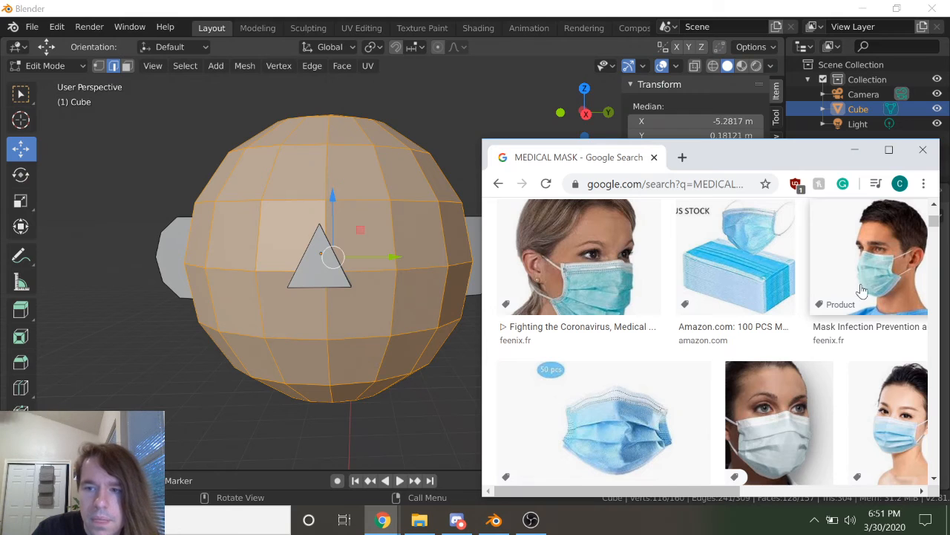
middle_drag(369, 334, 336, 295)
click(127, 65)
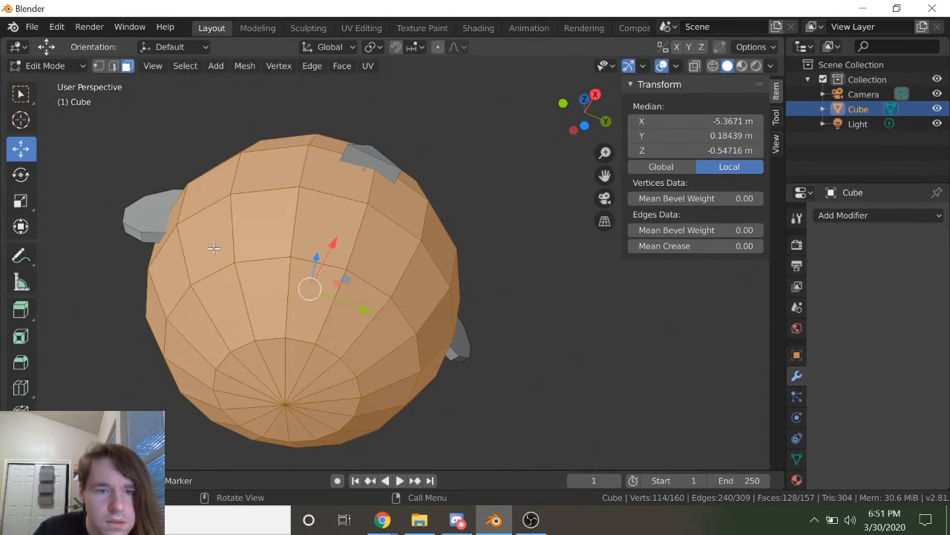
click(254, 350)
shift+click(230, 305)
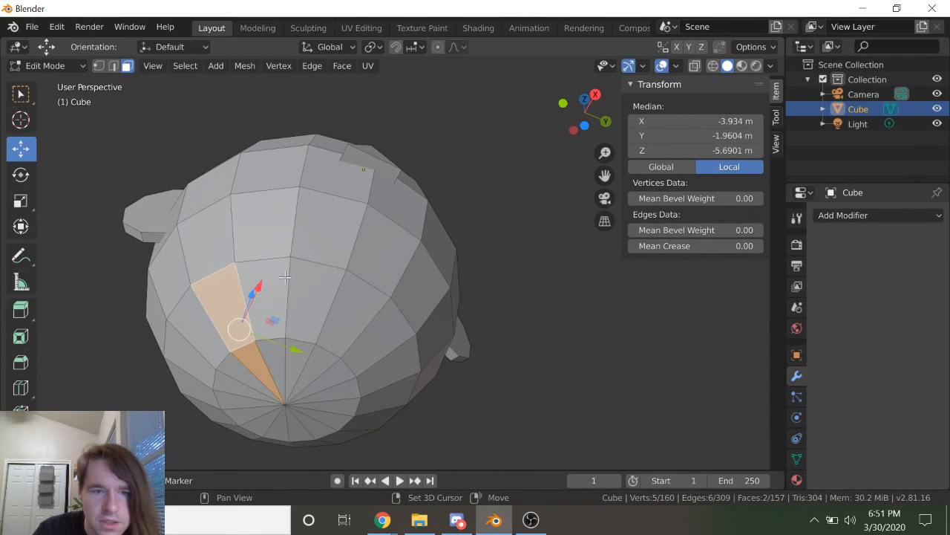
shift+click(284, 282)
shift+click(293, 331)
shift+click(282, 357)
shift+click(291, 358)
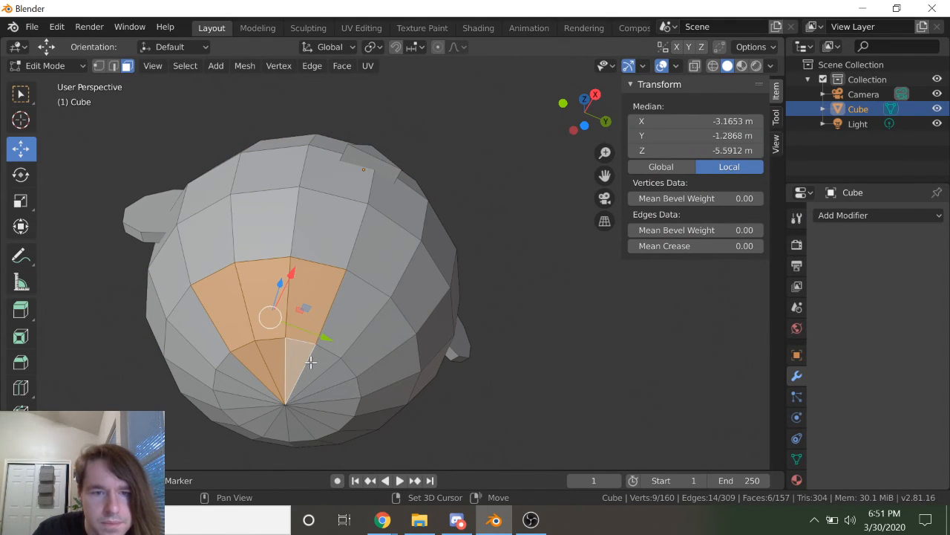
shift+click(310, 362)
shift+click(361, 314)
shift+click(387, 332)
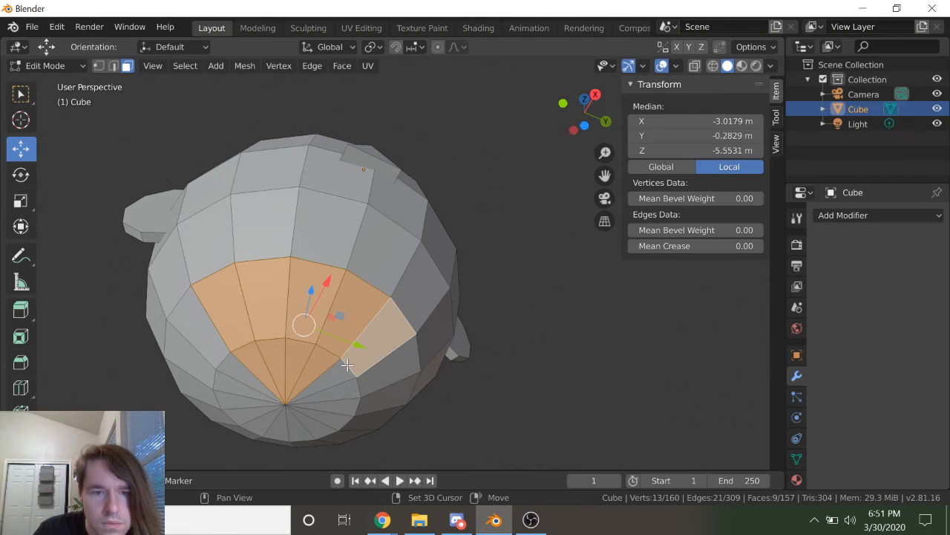
shift+click(340, 375)
Step: Extend the face selection to the remaining chin faces and the lower band across the front of the head
middle_drag(346, 385, 312, 417)
shift+click(390, 417)
shift+click(427, 390)
middle_drag(427, 390, 219, 334)
shift+click(235, 385)
shift+click(217, 376)
shift+click(218, 333)
shift+click(298, 325)
shift+click(358, 331)
shift+click(381, 334)
shift+click(411, 346)
middle_drag(411, 346, 385, 374)
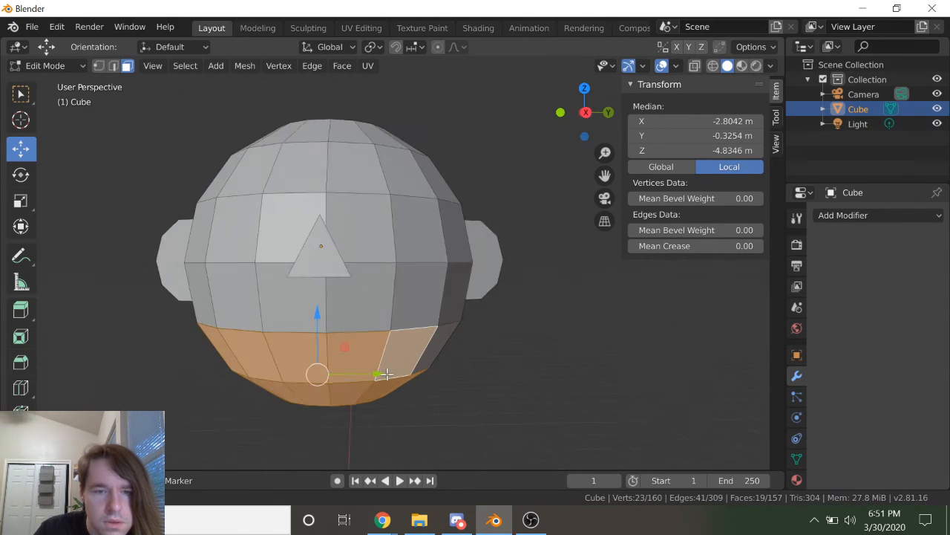
Step: Add the four front faces around and below the nose to the mask selection
scroll(381, 369, down, 2)
scroll(377, 352, up, 2)
mouse_move(364, 346)
middle_down()
mouse_move(376, 333)
mouse_move(374, 344)
middle_up()
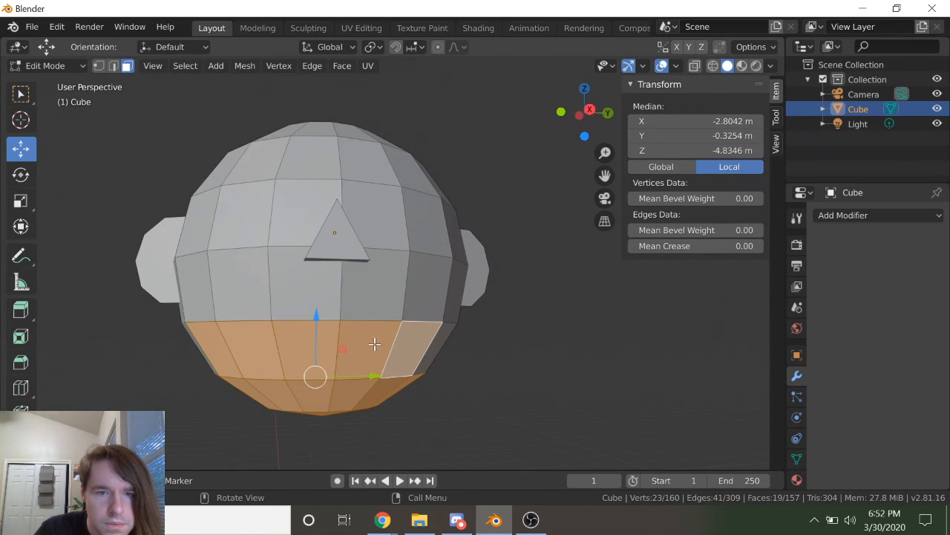
shift+click(379, 292)
shift+click(306, 285)
shift+click(265, 290)
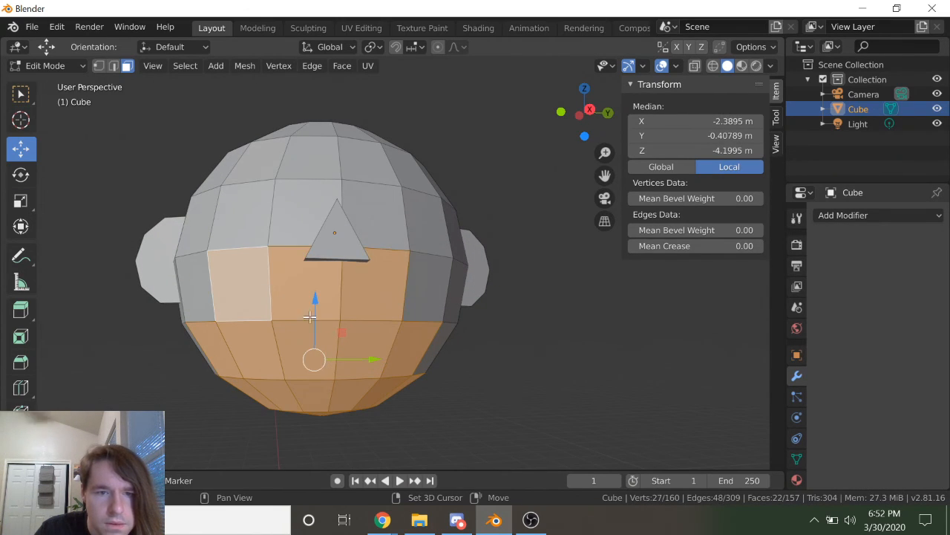
shift+click(413, 311)
middle_drag(409, 325, 386, 342)
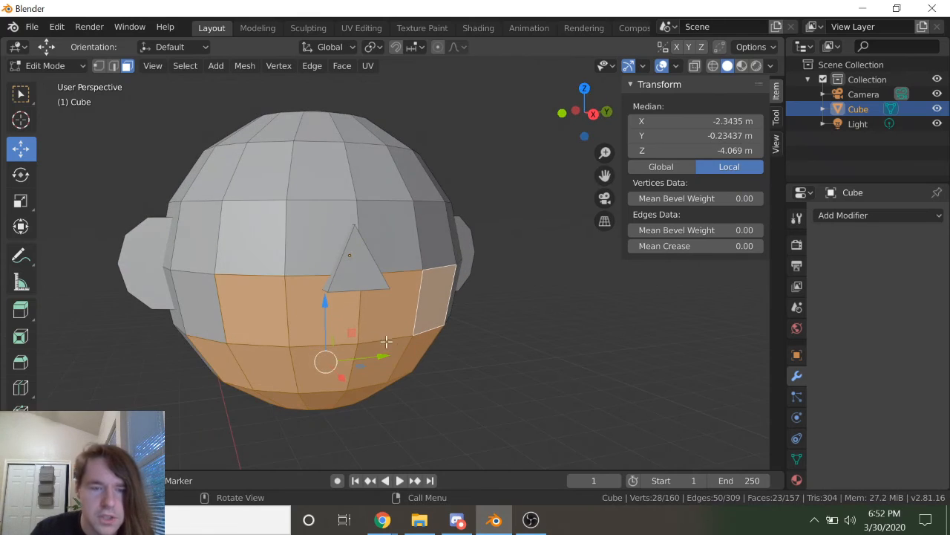
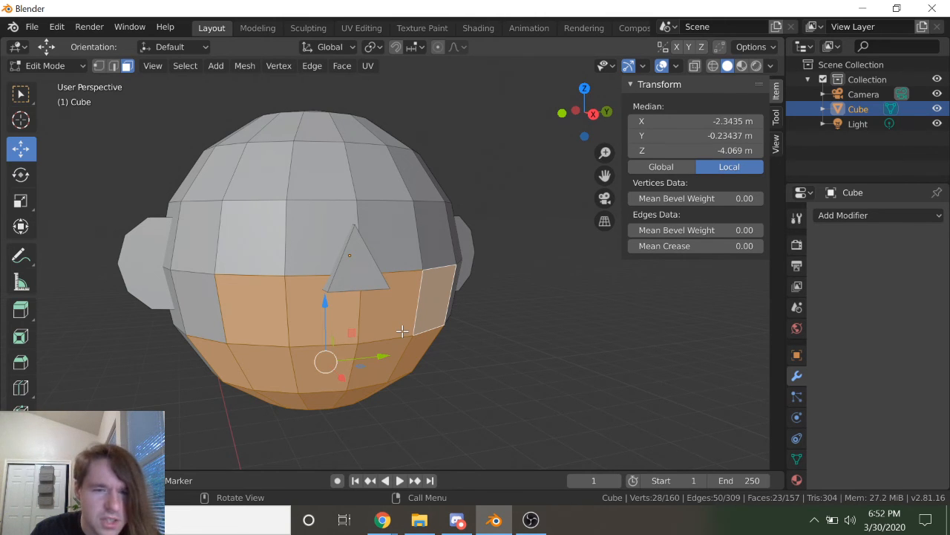
Step: Duplicate the whole head object in Object Mode and move the copy up about 3.17 m along Z
key(shift+d)
right_click(259, 273)
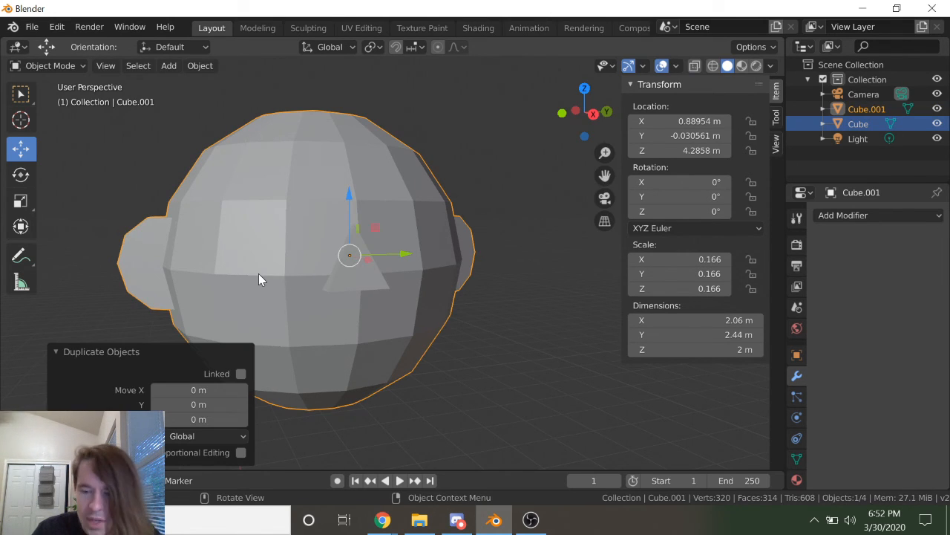
scroll(345, 237, down, 3)
drag(365, 202, 345, 252)
Step: Separate the selected mask faces of the original head into their own object using the Selection option
click(345, 228)
scroll(344, 228, up, 3)
key(Tab)
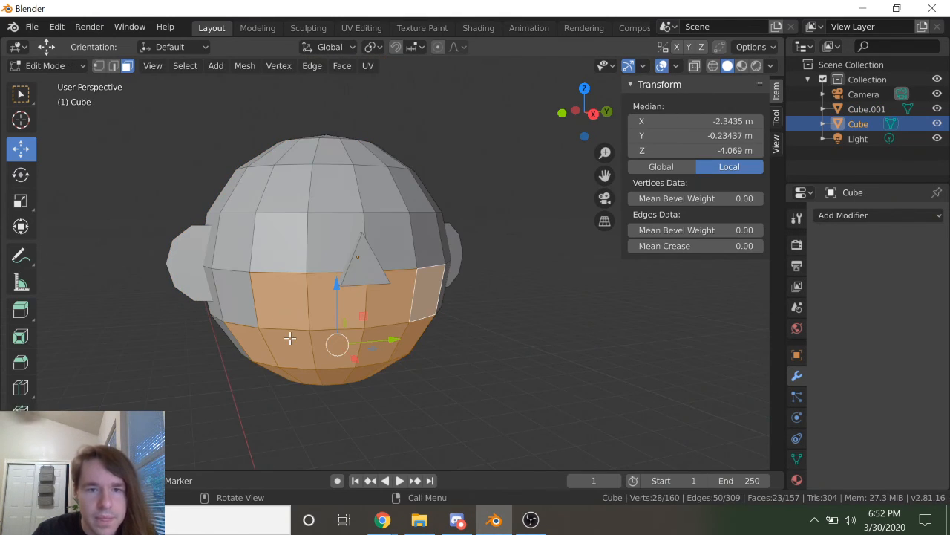
key(p)
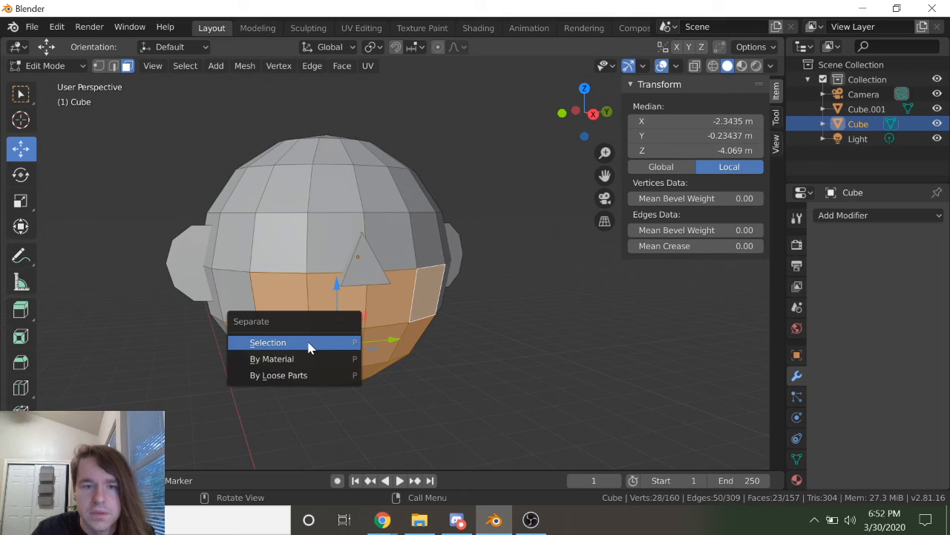
click(311, 346)
key(Tab)
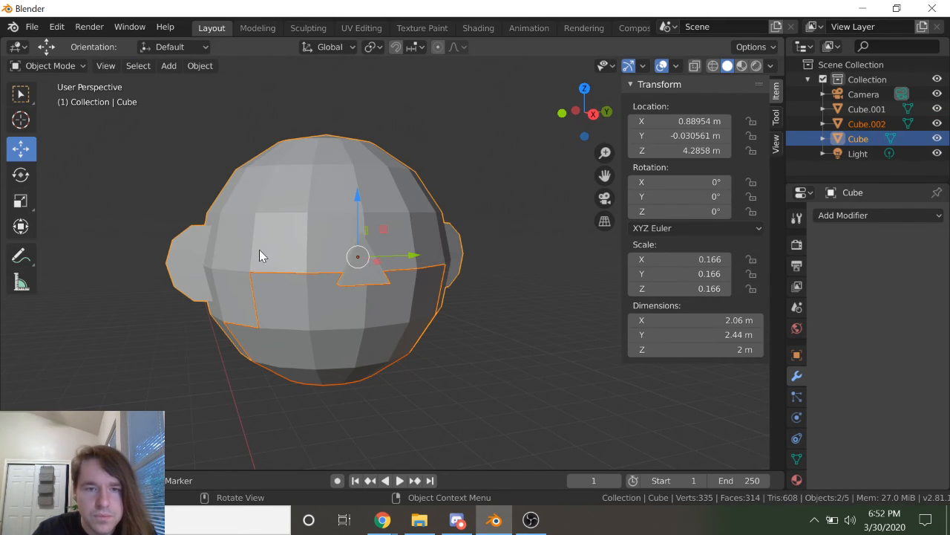
click(338, 435)
click(321, 360)
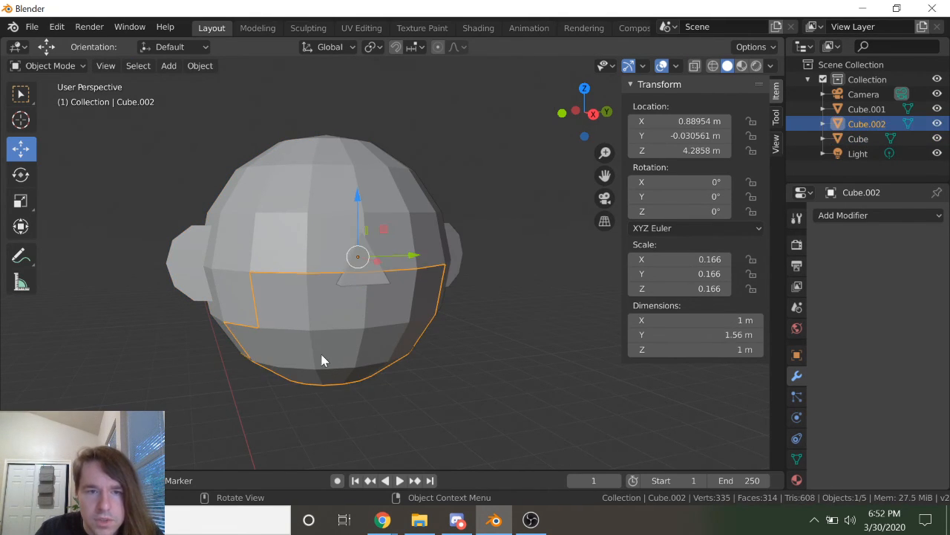
Step: Delete the rest of the original head, keeping only the separated mask piece and the raised head copy
click(283, 223)
key(Delete)
scroll(288, 230, down, 2)
scroll(289, 239, down, 1)
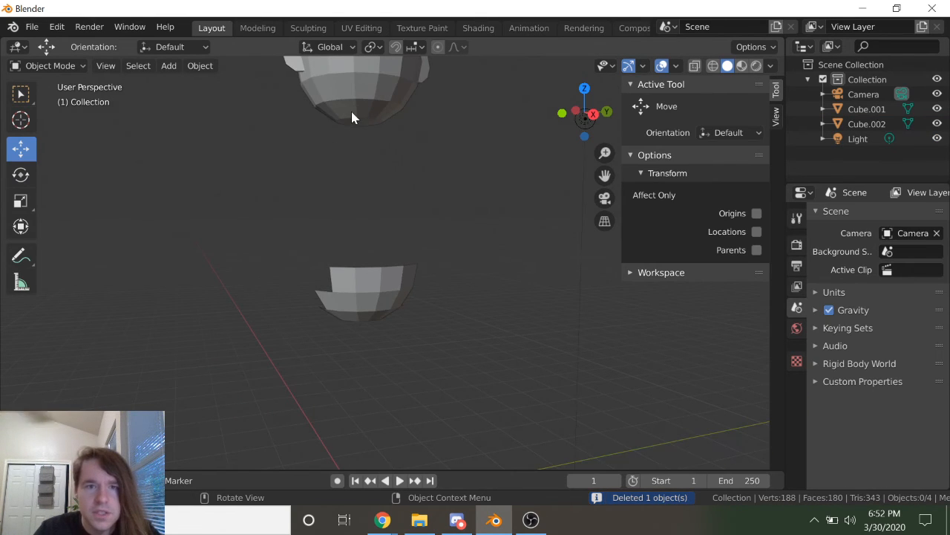
Step: Set the raised head copy's Z location to 4.28582 m, matching the mask piece
click(353, 116)
scroll(376, 109, down, 5)
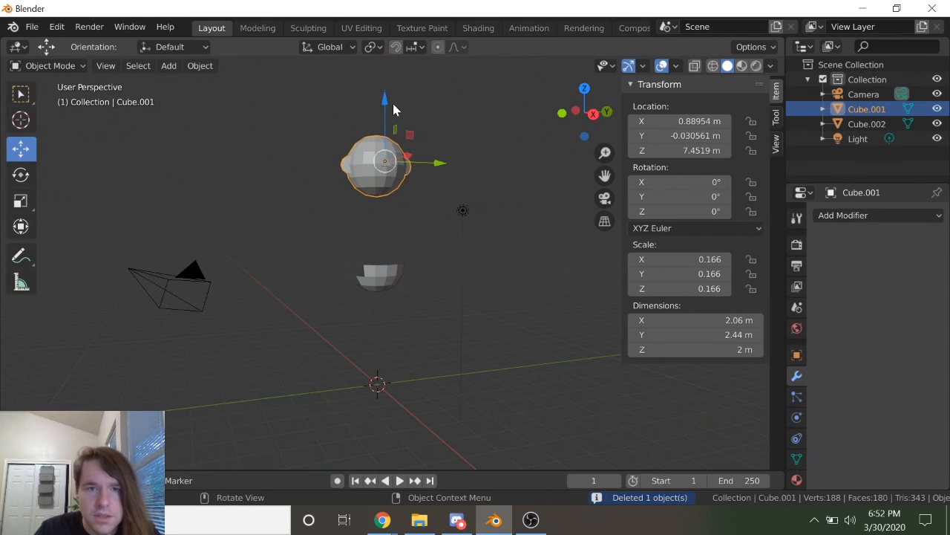
click(383, 274)
key(KP_Decimal)
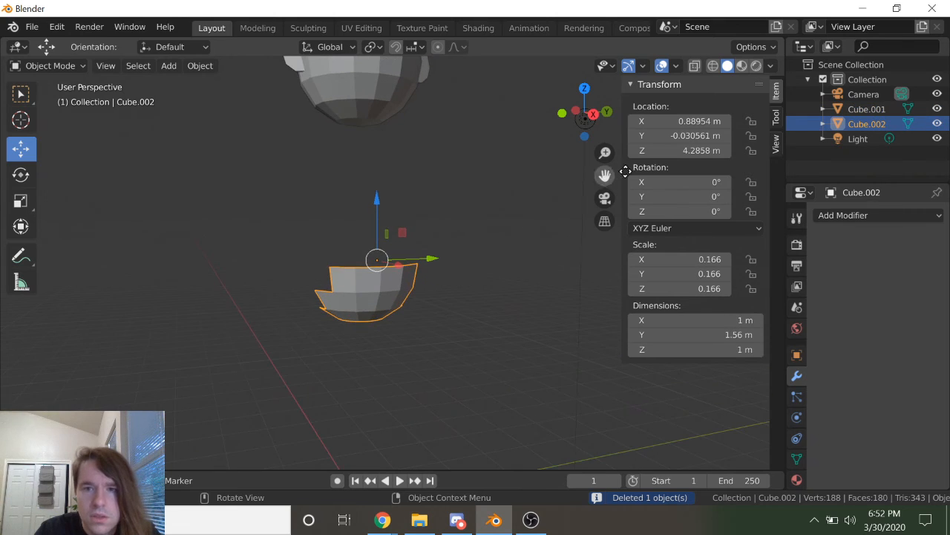
click(680, 150)
key(Return)
scroll(410, 153, down, 2)
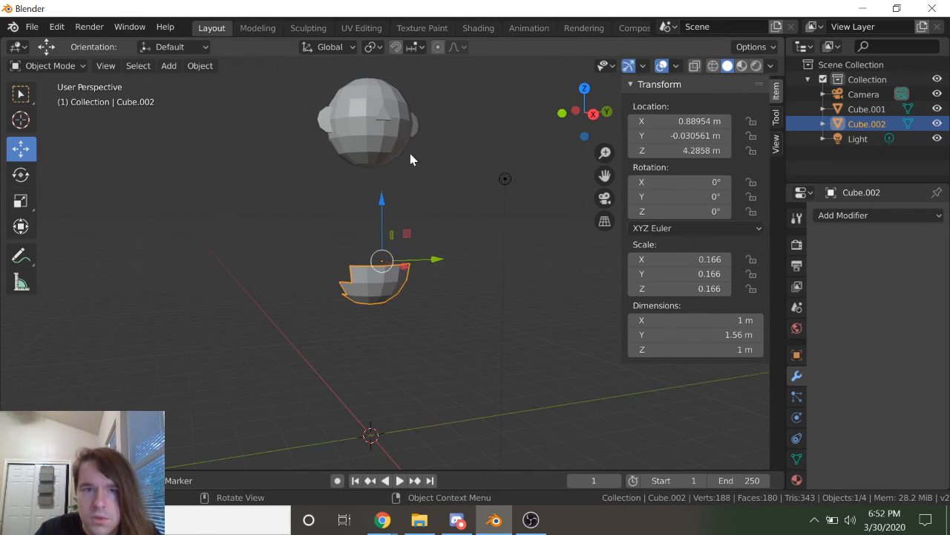
click(392, 145)
click(675, 151)
text(4.28581 m)
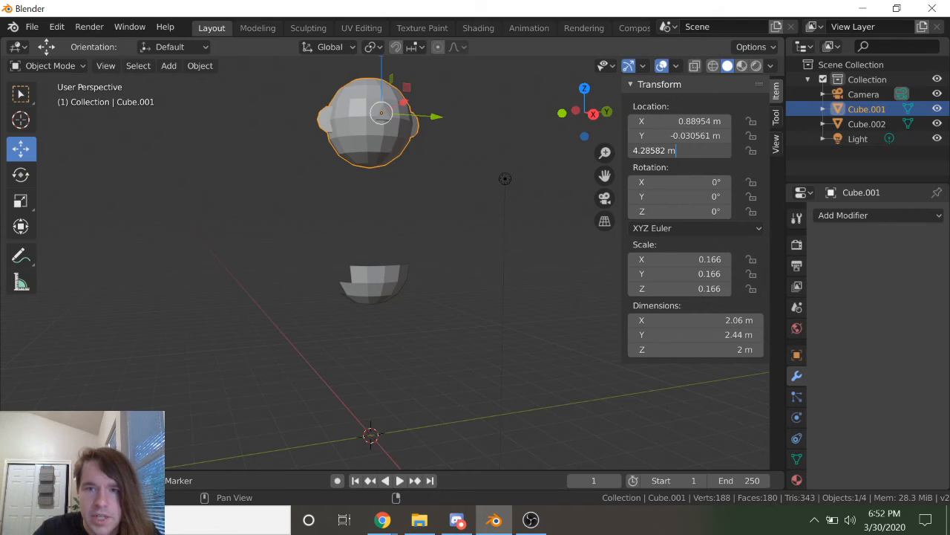
key(Return)
scroll(442, 262, up, 6)
scroll(350, 367, down, 1)
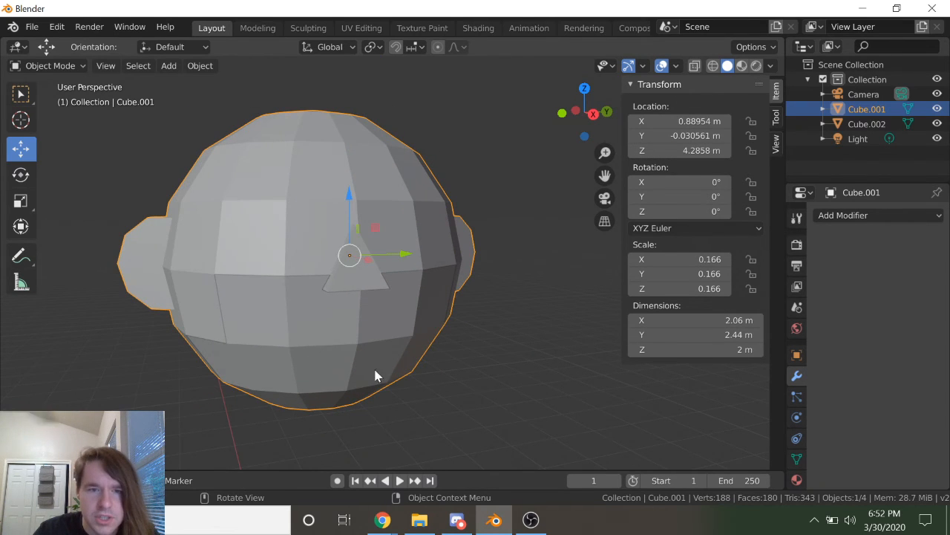
key(Tab)
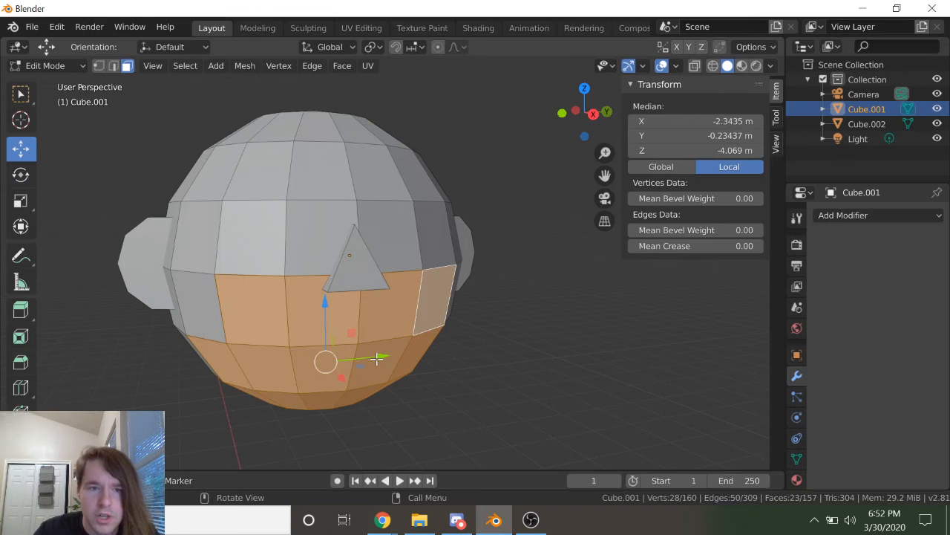
click(98, 65)
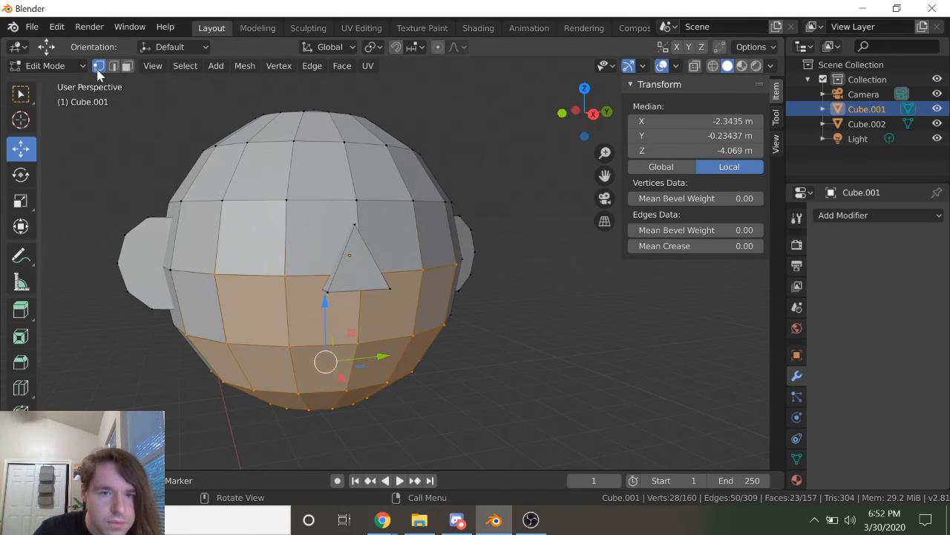
scroll(341, 290, up, 3)
scroll(341, 290, down, 3)
key(s)
click(470, 361)
key(Tab)
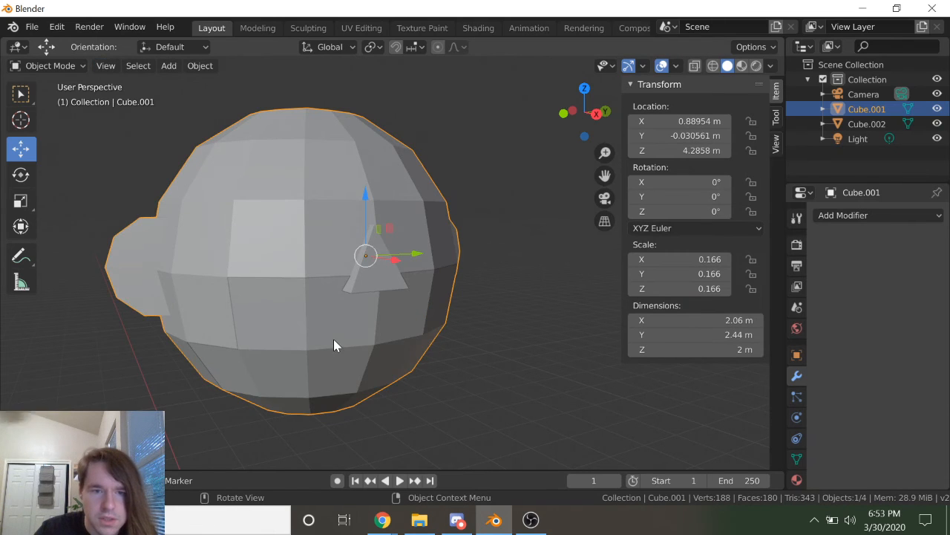
drag(361, 203, 362, 193)
key(ctrl+z)
Step: Move the head up about 0.022 m along Z relative to the mask
middle_drag(224, 362, 379, 371)
scroll(379, 371, up, 4)
middle_drag(432, 432, 479, 413)
scroll(479, 415, down, 5)
middle_drag(354, 346, 407, 355)
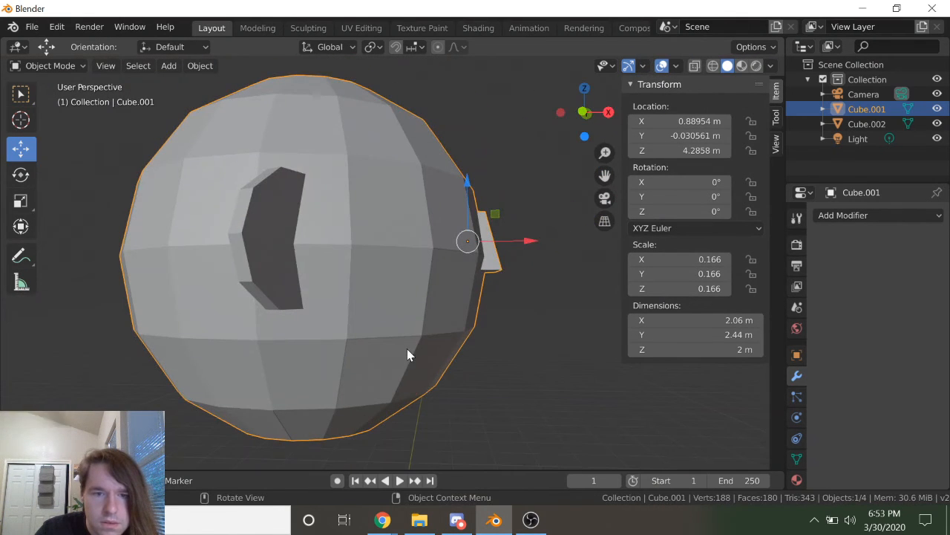
drag(468, 183, 468, 178)
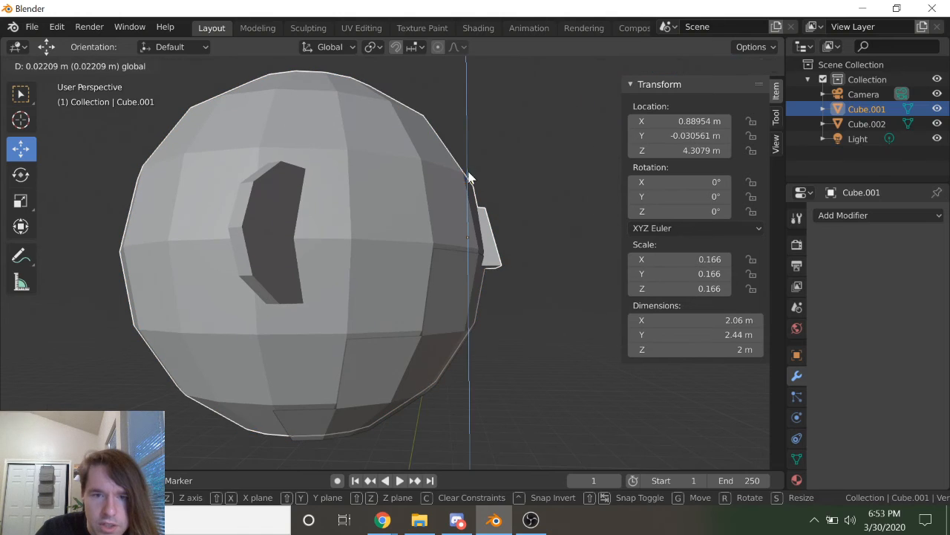
middle_drag(474, 377, 438, 393)
Step: Select the mask piece and enlarge it uniformly to a scale of about 0.173
click(438, 393)
click(402, 371)
middle_drag(409, 361, 453, 364)
key(s)
click(475, 355)
Step: Fill a triangular face across the mask's lower side notch from its three corner vertices
key(Tab)
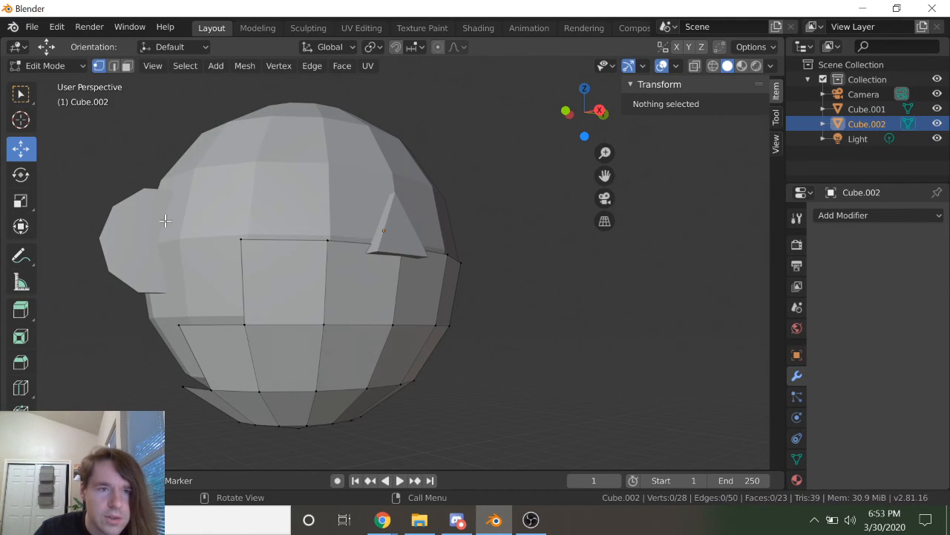
middle_drag(215, 325, 240, 314)
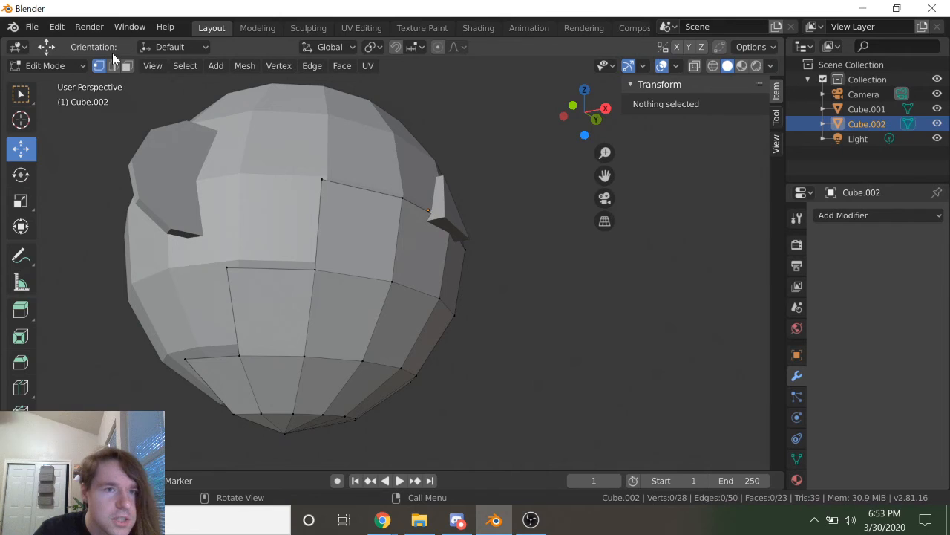
click(186, 360)
shift+click(229, 265)
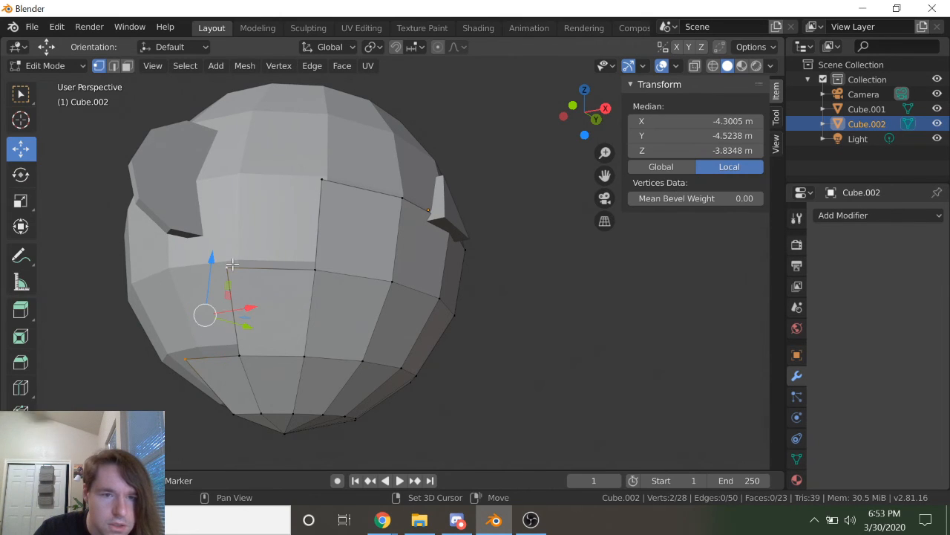
shift+click(240, 356)
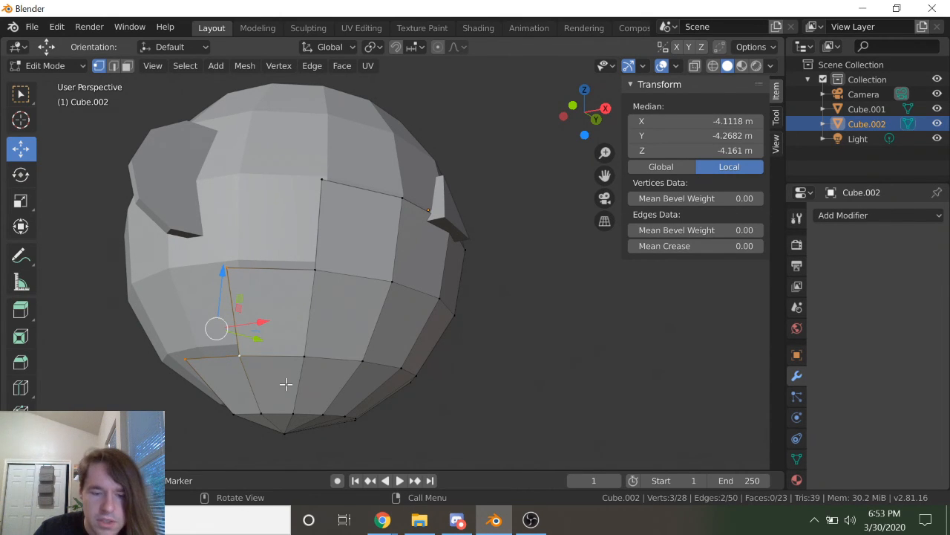
key(f)
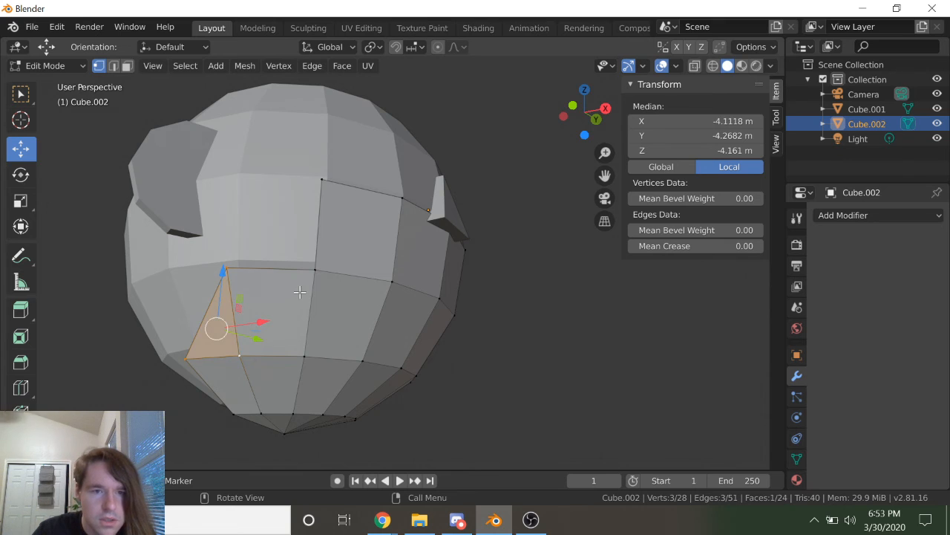
Step: Fill a second triangular face in the upper notch on the same side of the mask
middle_drag(299, 292, 295, 310)
click(302, 315)
shift+click(291, 241)
shift+click(214, 308)
key(f)
middle_drag(361, 392, 339, 416)
key(Tab)
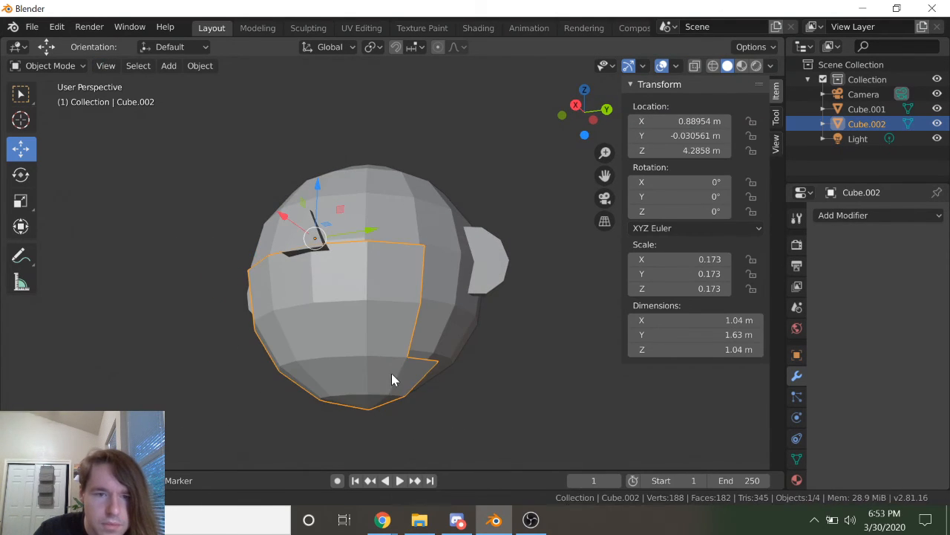
Step: Delete the faces of the mask half opposite the filled triangles, up to the centre line, and return to Object Mode
middle_drag(391, 374, 405, 392)
key(Tab)
click(126, 65)
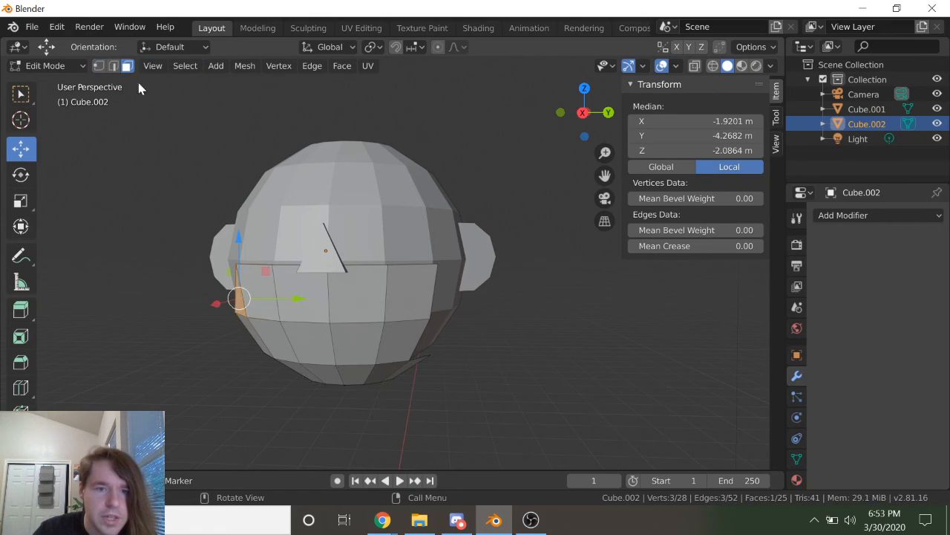
middle_drag(349, 416, 351, 388)
click(345, 369)
shift+click(348, 333)
shift+click(352, 271)
shift+click(355, 221)
shift+click(398, 227)
shift+click(403, 301)
shift+click(386, 335)
shift+click(383, 357)
shift+click(397, 375)
shift+click(404, 361)
shift+click(419, 324)
key(x)
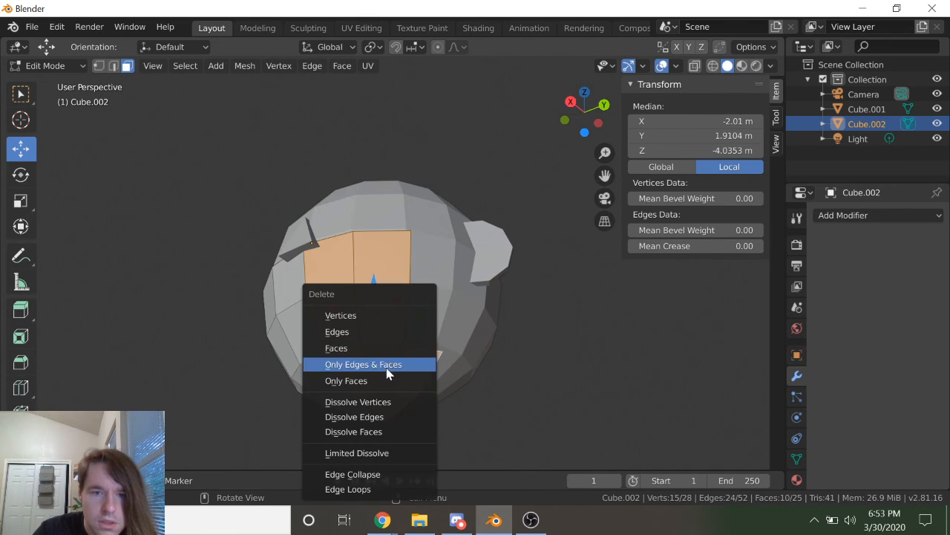
click(375, 349)
middle_drag(375, 349, 435, 399)
key(Tab)
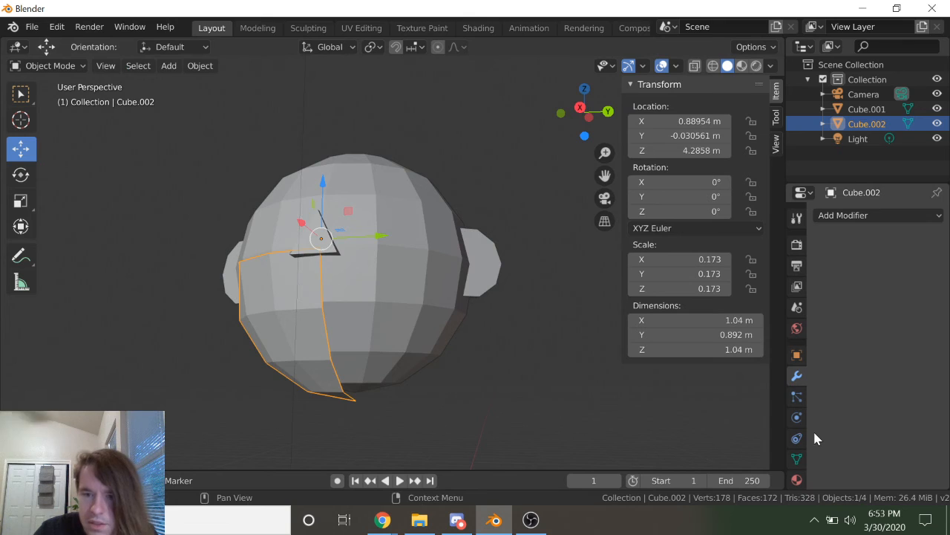
Step: Add a Mirror modifier to the mask half and mirror it across the Y axis instead of X
click(826, 215)
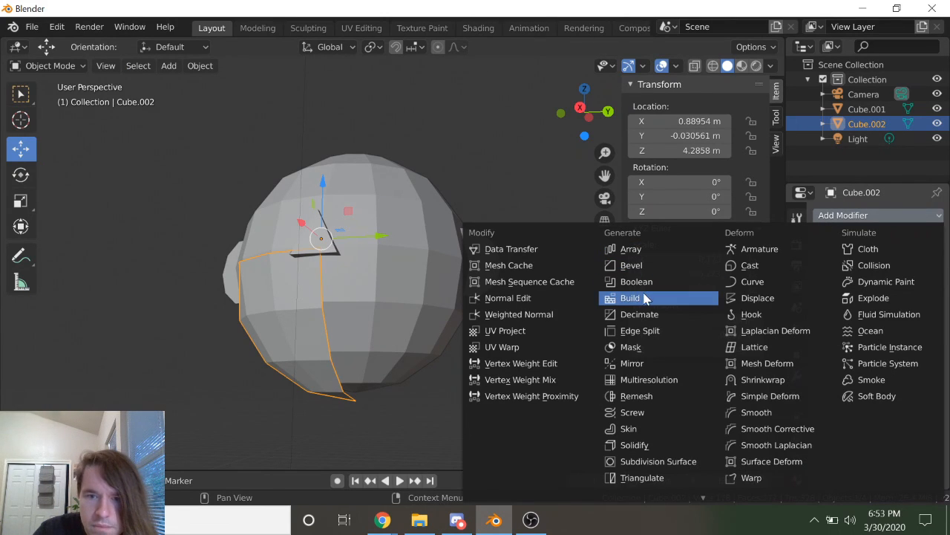
click(645, 360)
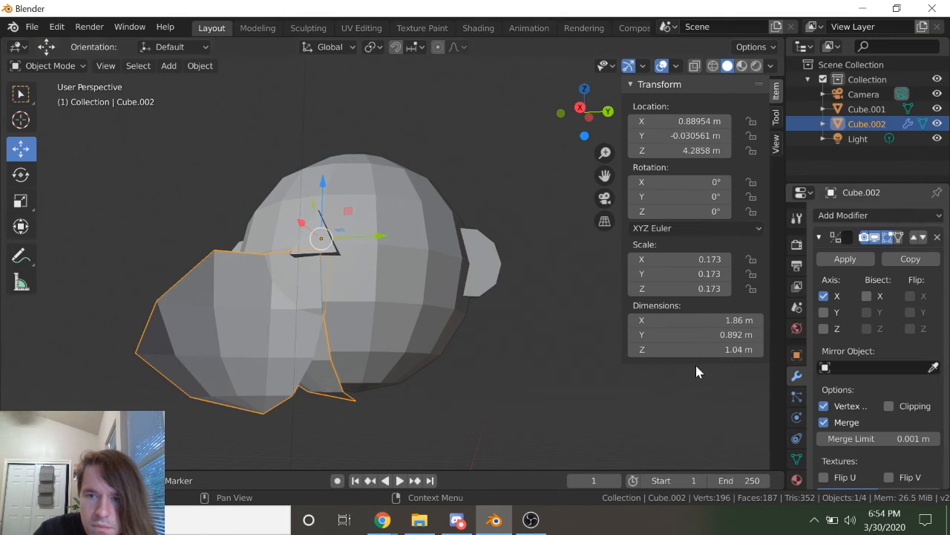
click(824, 312)
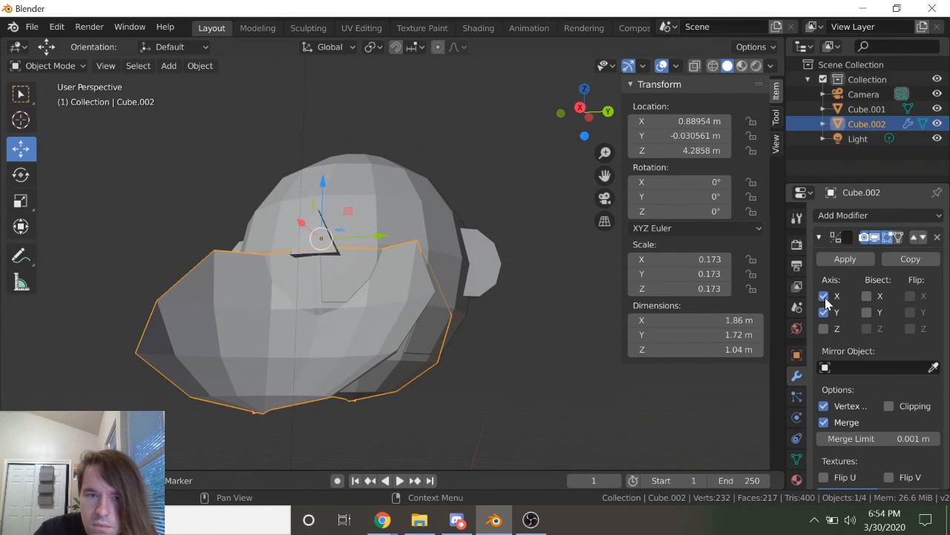
click(825, 296)
middle_drag(609, 349, 572, 392)
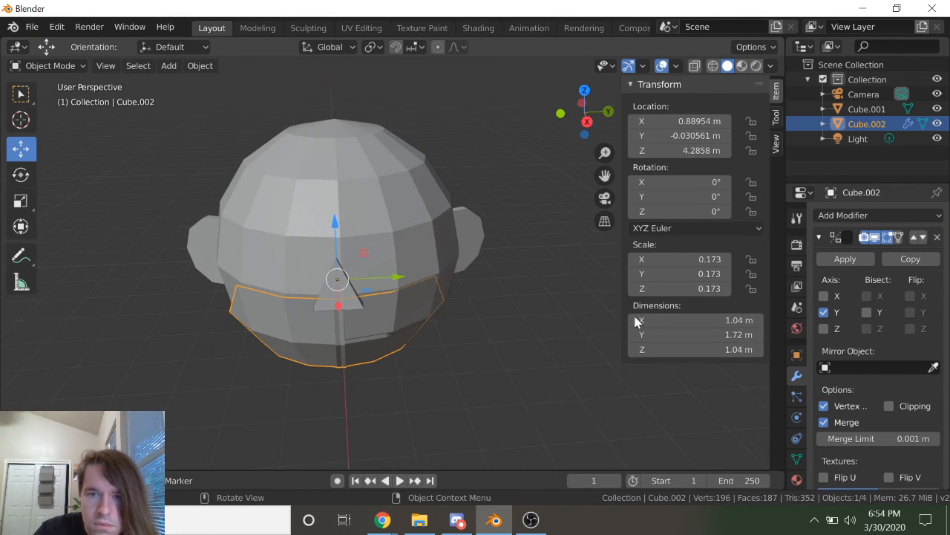
middle_drag(493, 338, 454, 327)
scroll(454, 327, up, 5)
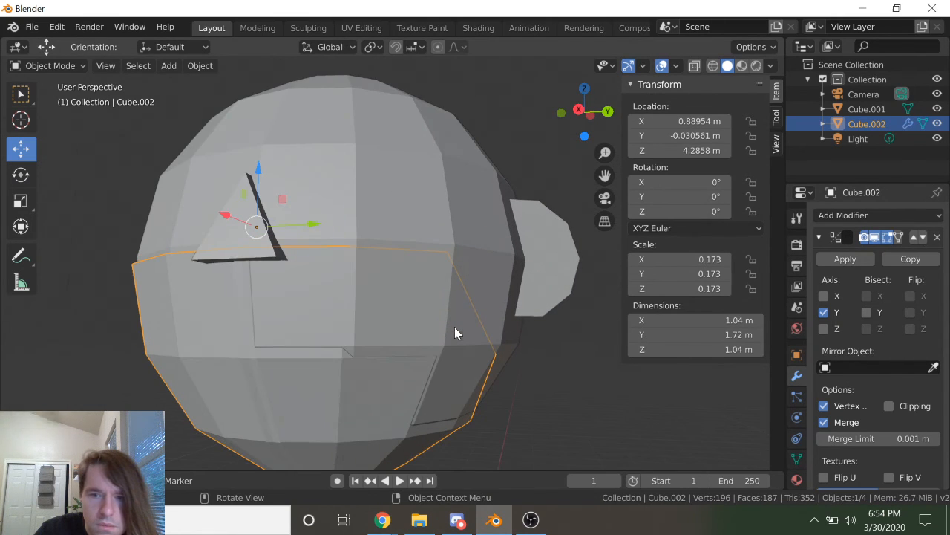
Step: Try the mirror modifier across Z and again across Y, and undo the last axis change
click(824, 312)
click(824, 328)
click(825, 329)
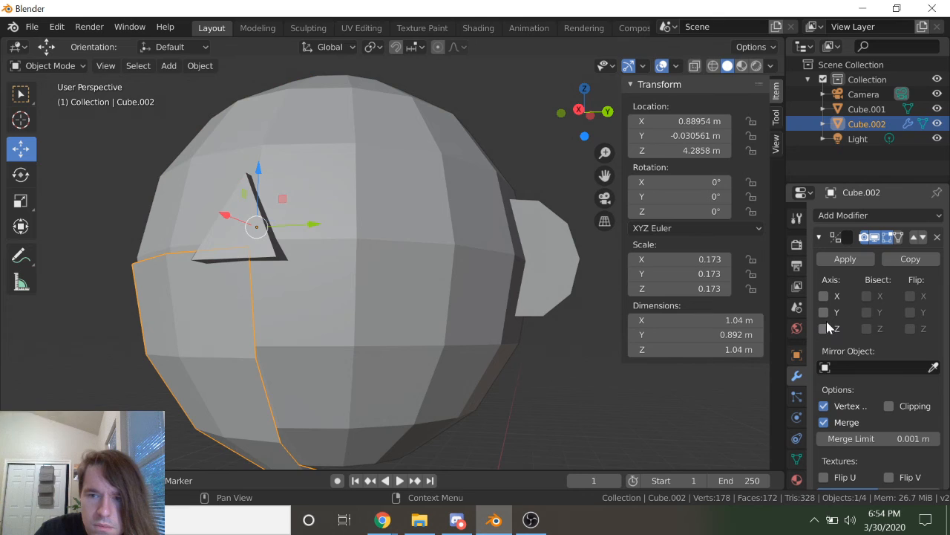
click(824, 312)
middle_drag(497, 372, 381, 379)
key(ctrl+z)
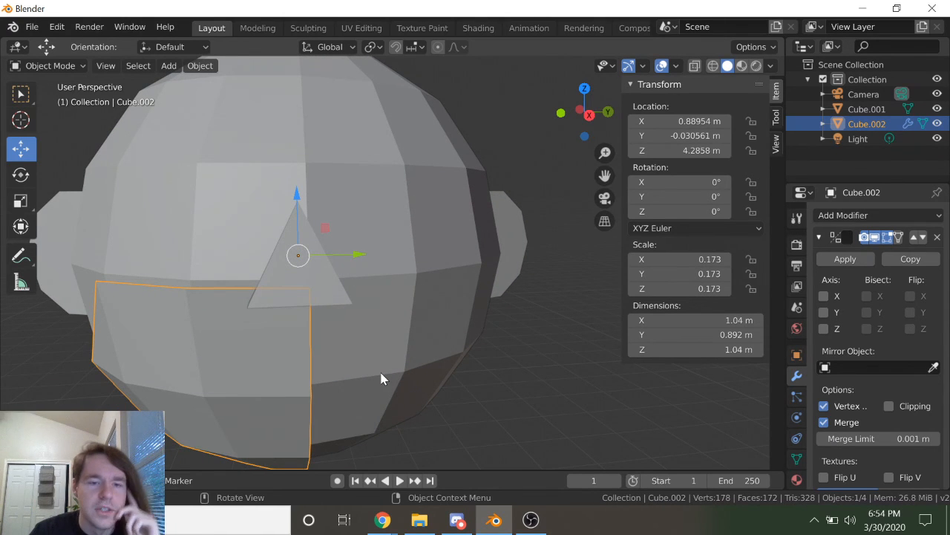
Step: Undo the Mirror modifier and its axis changes, going back to editing the mask half's mesh
middle_drag(385, 364, 422, 357)
key(Tab)
key(Tab)
key(ctrl+z)
key(ctrl+z)
key(ctrl+z)
key(ctrl+z)
key(ctrl+z)
key(ctrl+z)
key(ctrl+z)
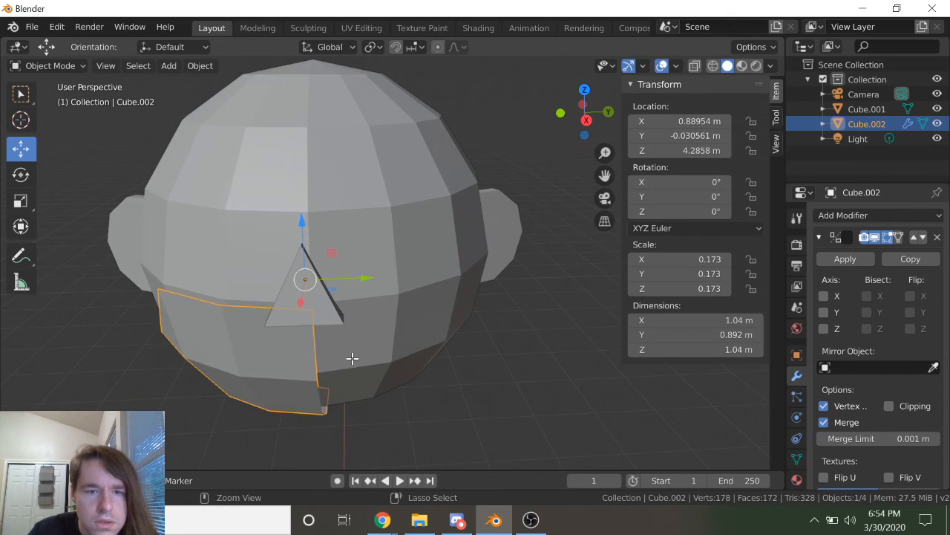
key(ctrl+z)
key(ctrl+z)
key(ctrl+z)
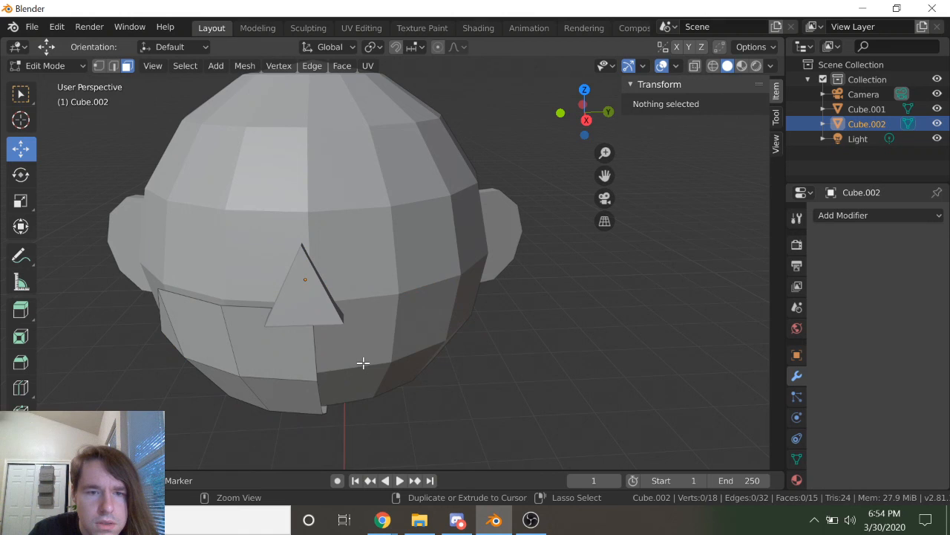
Step: Delete the selected faces of the mask's opposite half and return to Object Mode
middle_drag(372, 371, 384, 339)
key(Tab)
key(Tab)
key(x)
click(364, 314)
key(Tab)
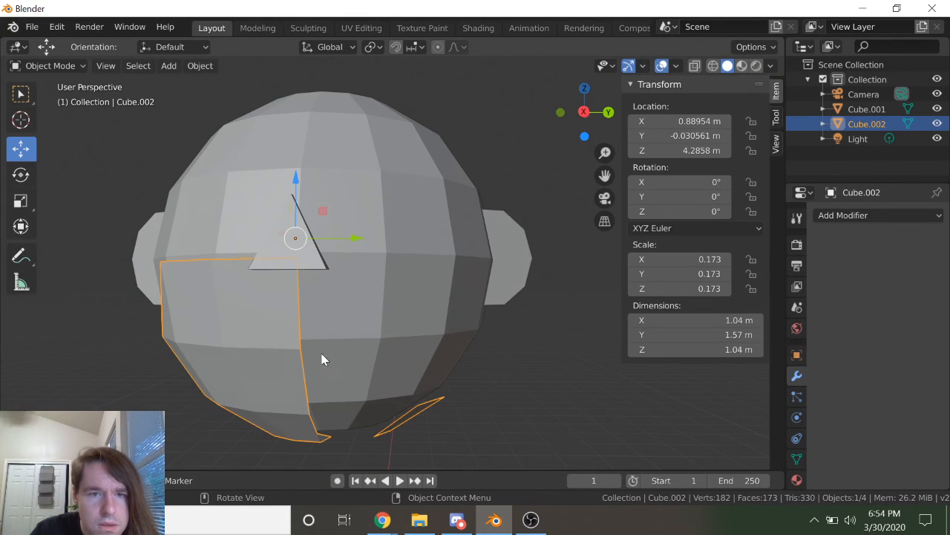
Step: Set the mask's Y location to 0 m
click(691, 136)
text(0)
key(Return)
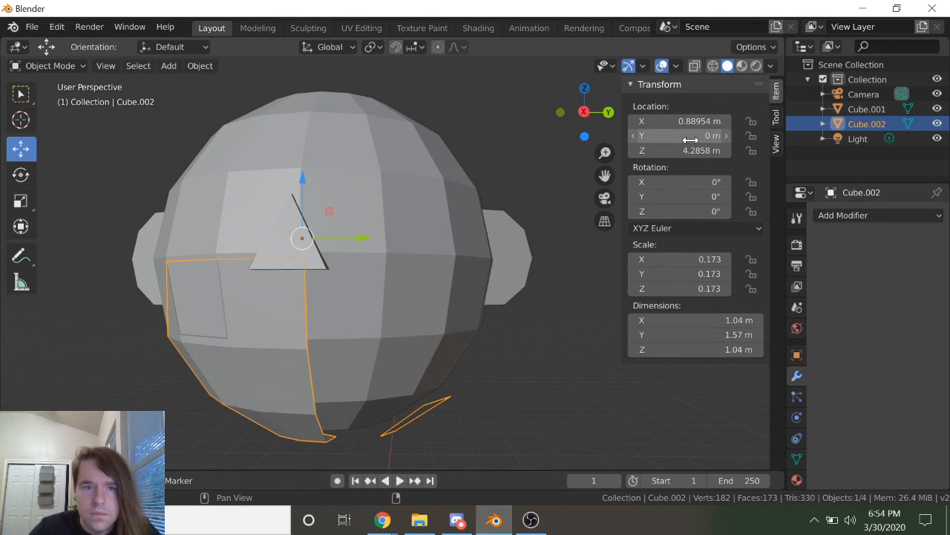
Step: Add a Mirror modifier to the repositioned mask with only the Y axis enabled
mouse_move(375, 401)
middle_down()
mouse_move(390, 418)
mouse_move(382, 407)
middle_up()
click(876, 215)
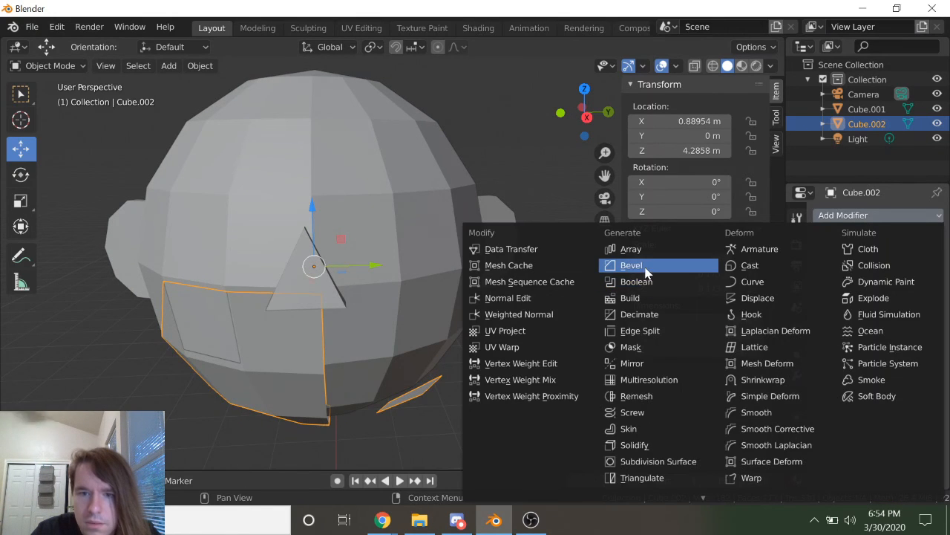
click(631, 363)
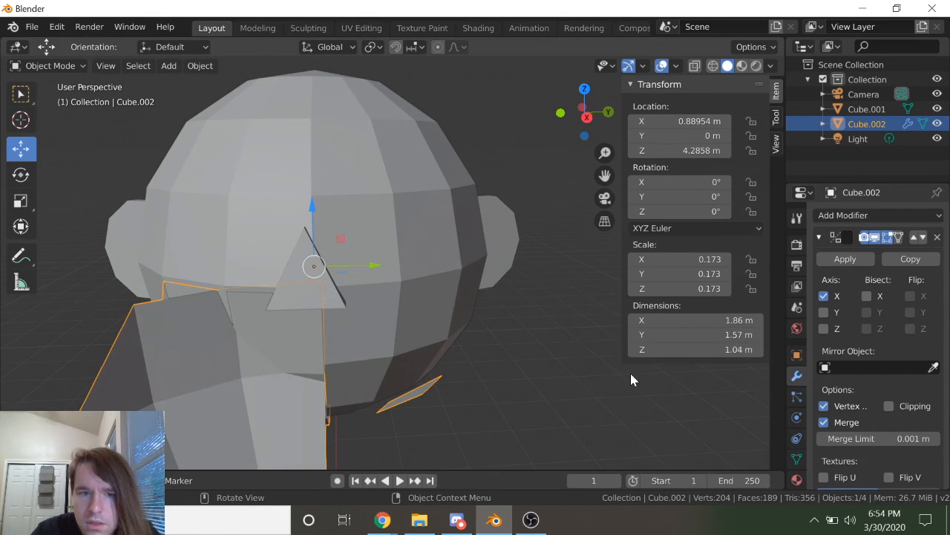
click(824, 311)
click(824, 296)
middle_drag(450, 346, 451, 279)
key(Tab)
key(Tab)
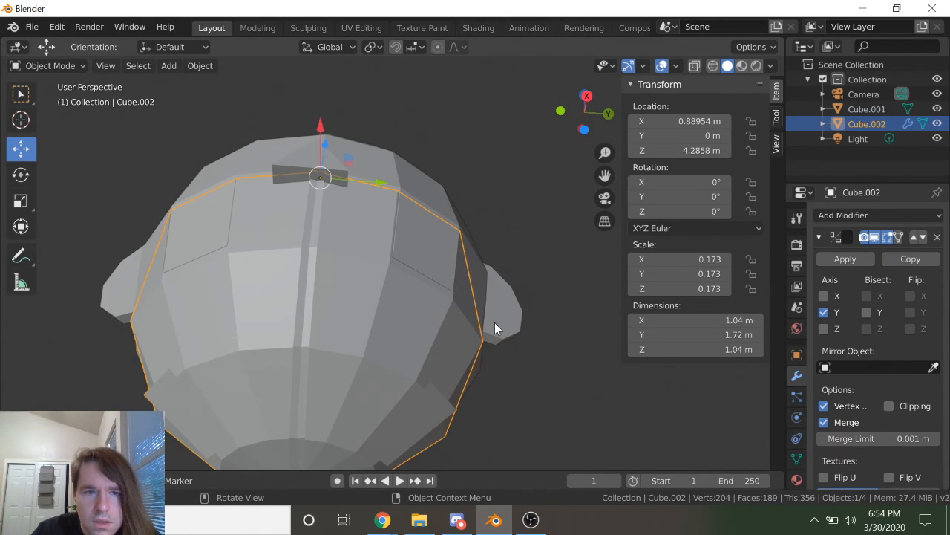
Step: Try to rescale the mirrored mask, and undo both the scaling and the Mirror modifier
key(s)
click(518, 327)
middle_drag(498, 329, 464, 307)
key(ctrl+z)
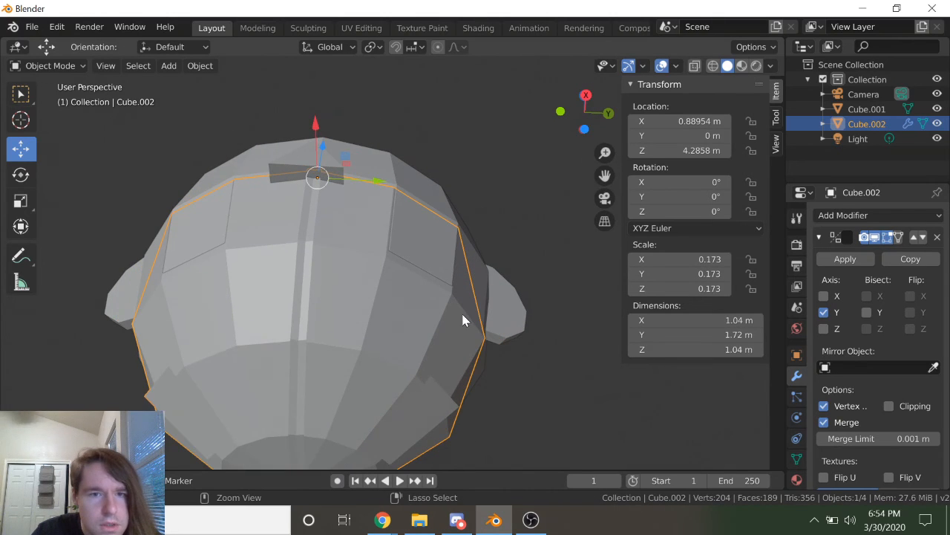
key(ctrl+z)
key(ctrl+z)
key(ctrl+z)
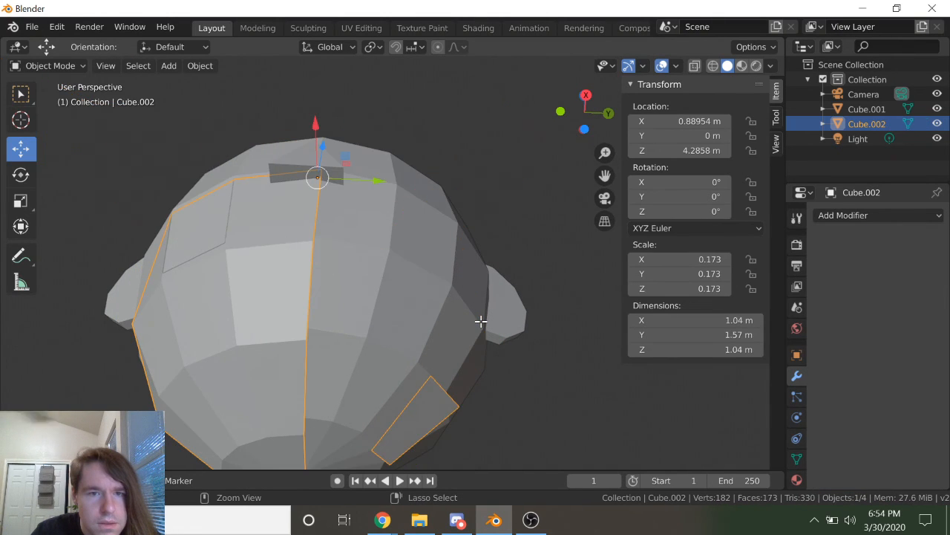
Step: Try to move the mask half about 0.117 m along X, and undo that together with the Y location change
middle_drag(485, 316, 451, 358)
scroll(344, 312, up, 2)
drag(391, 259, 413, 273)
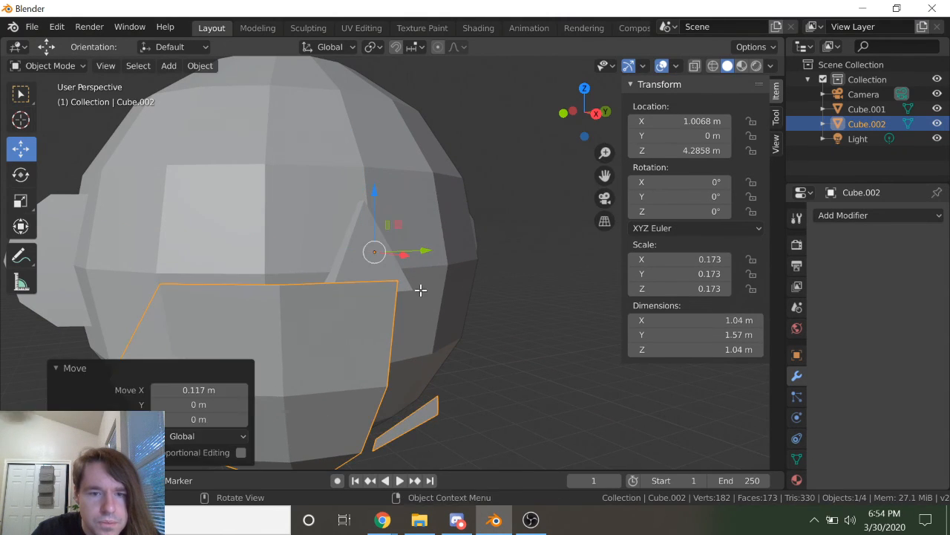
key(ctrl+z)
key(ctrl+z)
Step: Delete the stray face left on the opposite lower side of the mask in Edit Mode
key(Tab)
middle_drag(469, 339, 358, 181)
key(x)
click(373, 227)
middle_drag(374, 227, 237, 97)
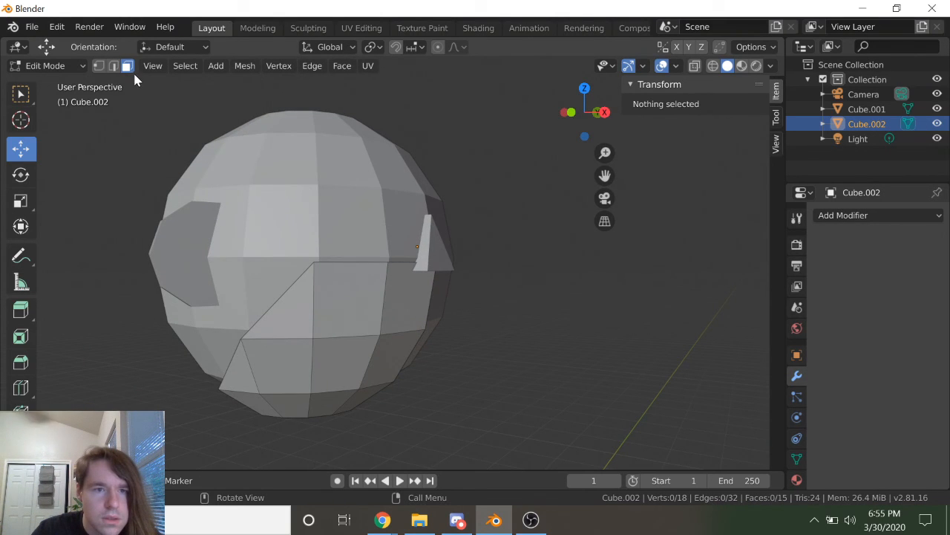
Step: In vertex selection, raise the mask's upper-edge vertex beside the nose and shift it slightly outward
middle_drag(276, 212, 286, 254)
middle_drag(360, 323, 333, 329)
key(Tab)
middle_drag(231, 215, 297, 306)
key(Tab)
scroll(341, 314, up, 2)
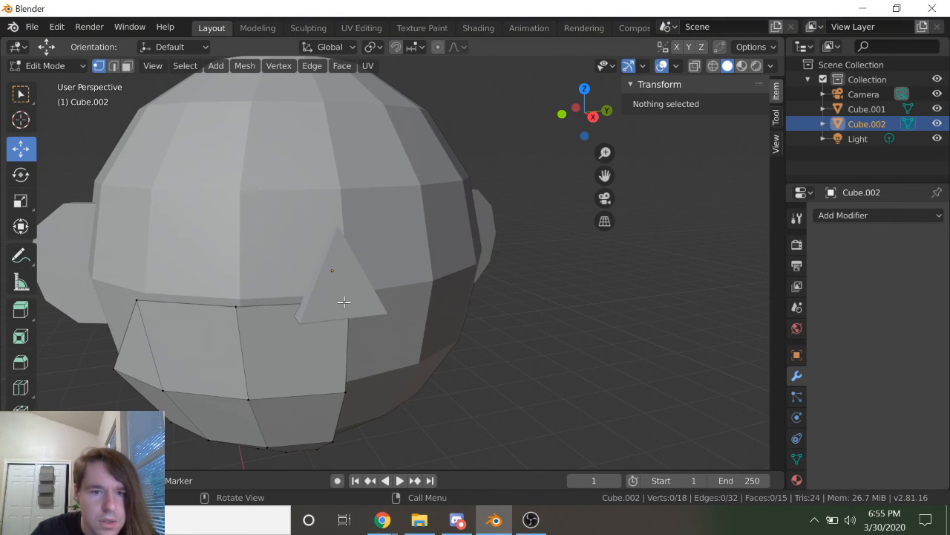
middle_drag(349, 308, 305, 295)
click(281, 298)
drag(275, 256, 275, 225)
middle_drag(304, 311, 363, 322)
drag(369, 316, 387, 323)
Step: Move the mask's upper centre-line vertex over the nose, about 0.306 m up and 0.15 m forward along X
middle_drag(397, 323, 604, 326)
middle_drag(669, 303, 406, 339)
click(433, 341)
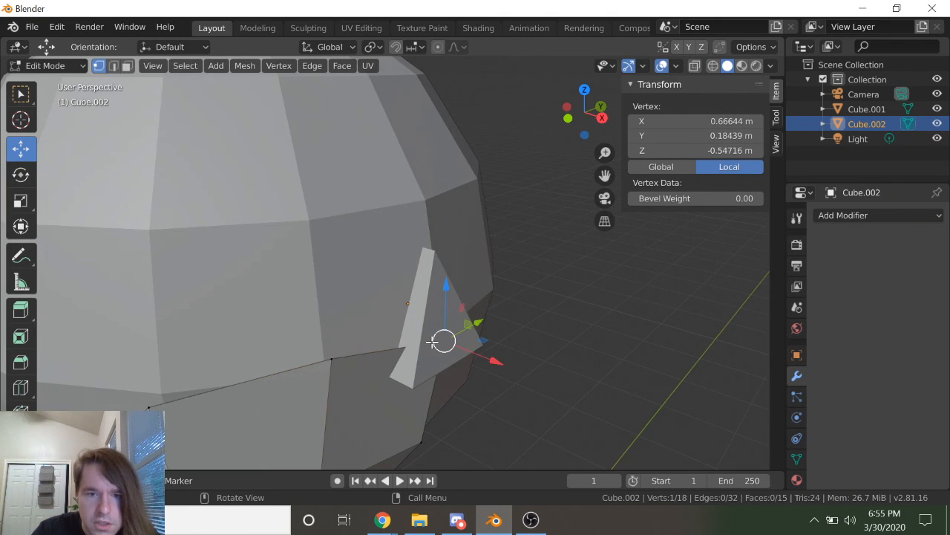
drag(446, 291, 437, 187)
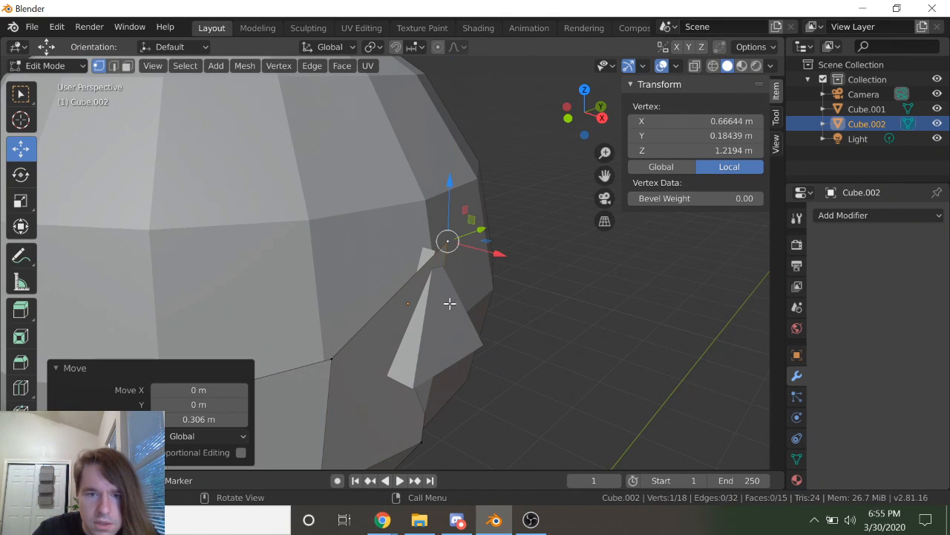
drag(502, 257, 507, 322)
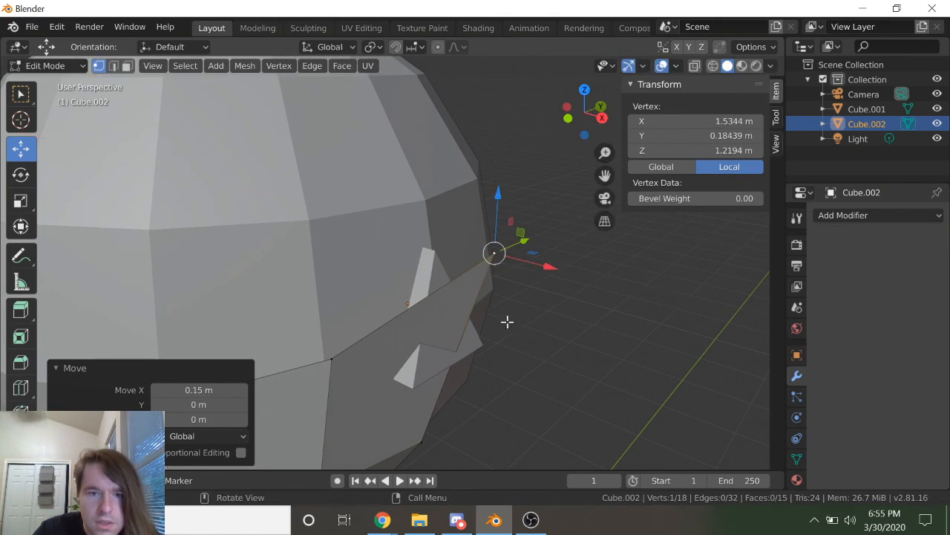
Step: Move the centre-line vertex below the nose about 0.092 m forward along X
middle_drag(507, 322, 465, 316)
scroll(465, 317, down, 3)
click(353, 357)
middle_drag(354, 357, 432, 350)
drag(438, 367, 451, 373)
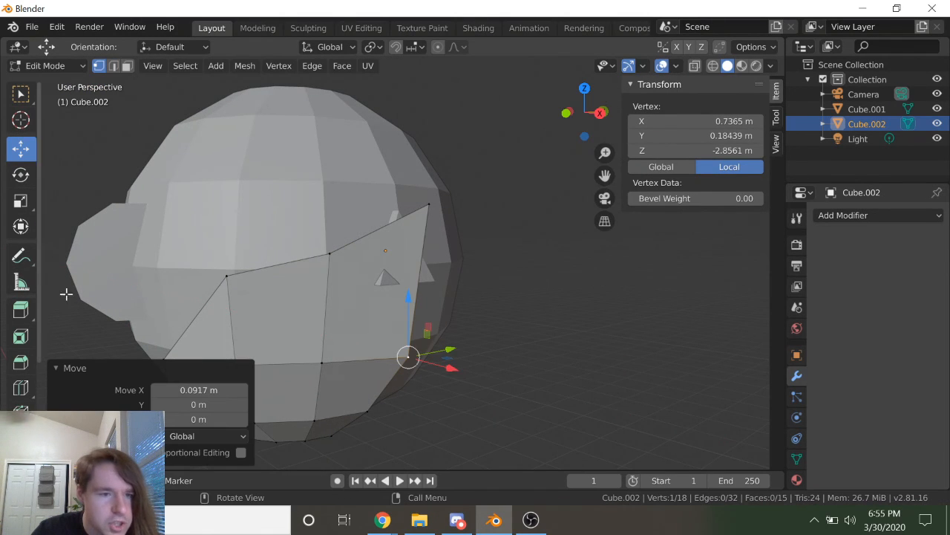
Step: Add a horizontal loop cut through the mask's upper row of faces and move it along X
click(20, 387)
click(334, 309)
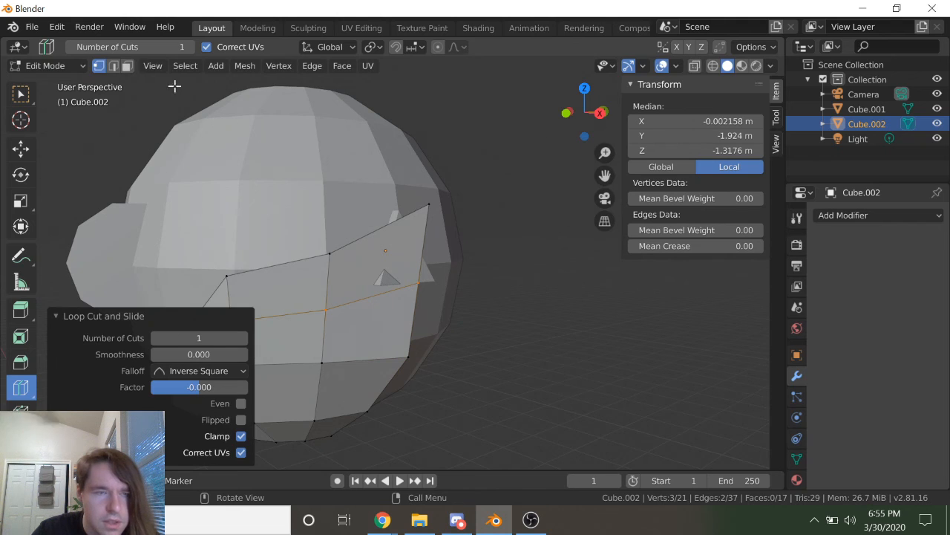
middle_drag(258, 230, 389, 316)
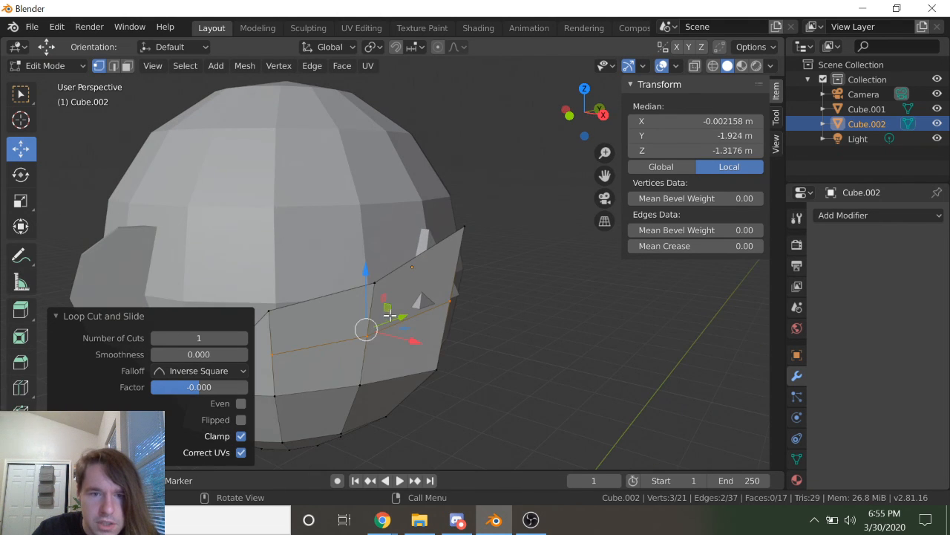
key(g)
key(x)
click(418, 356)
Step: Move the mask's top vertex over the nose back about 0.19 m along X
middle_drag(418, 357, 399, 325)
click(409, 303)
key(g)
key(x)
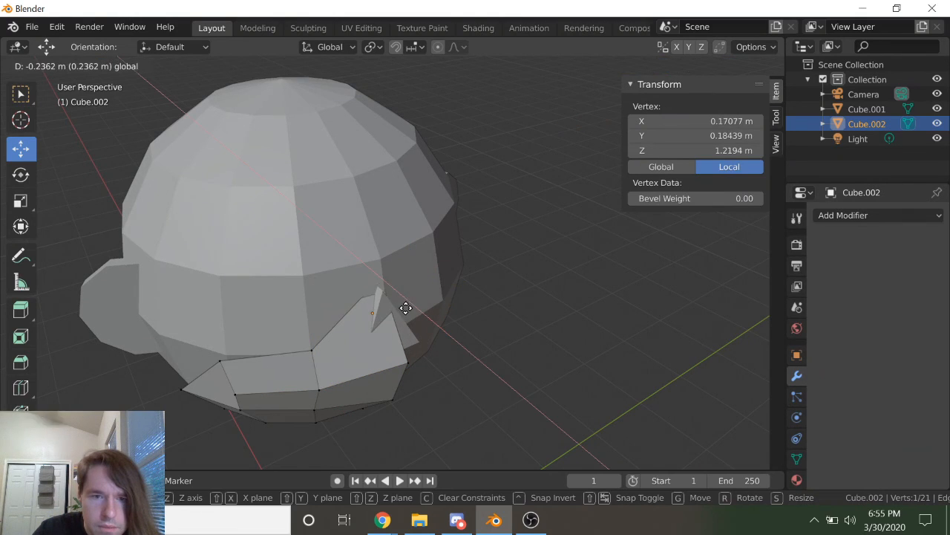
click(409, 315)
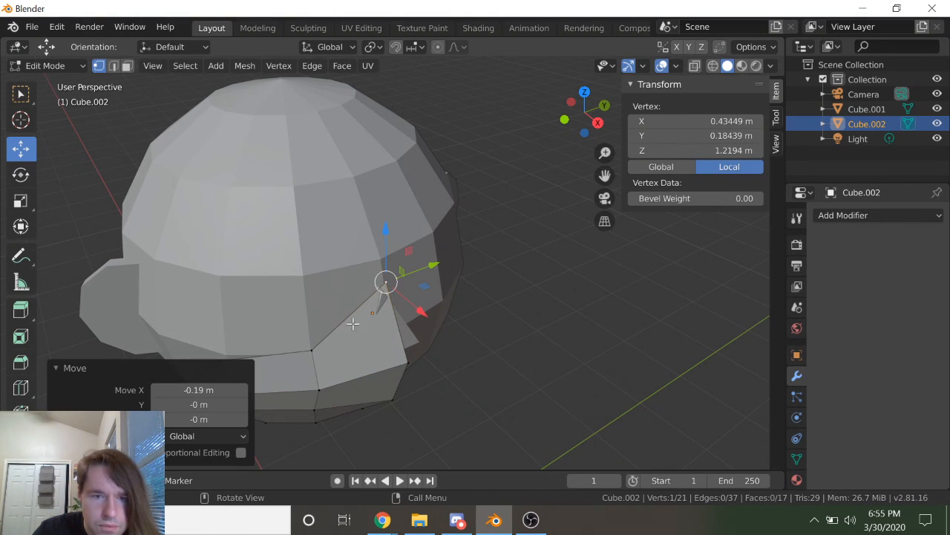
Step: Add a second horizontal loop cut between the mask's upper edge and the first cut
click(20, 388)
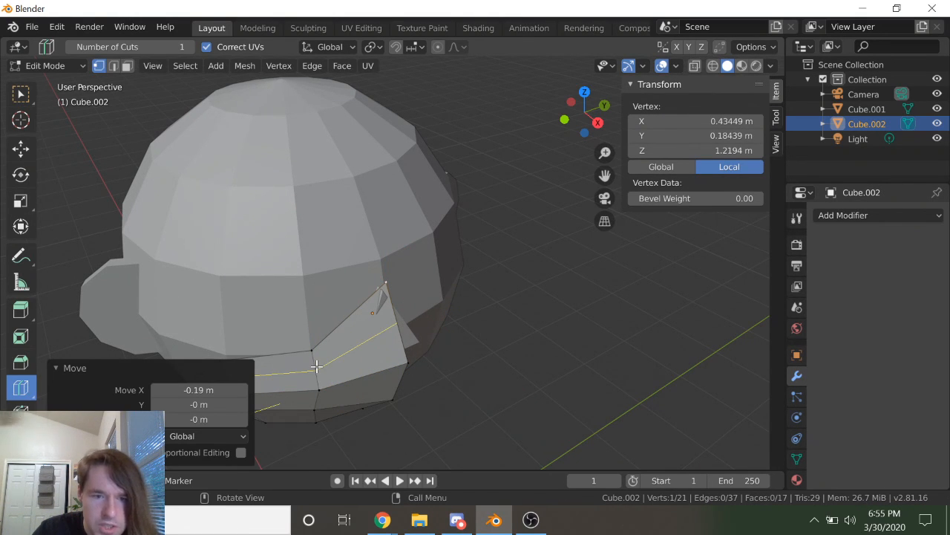
click(317, 366)
middle_drag(439, 384, 414, 364)
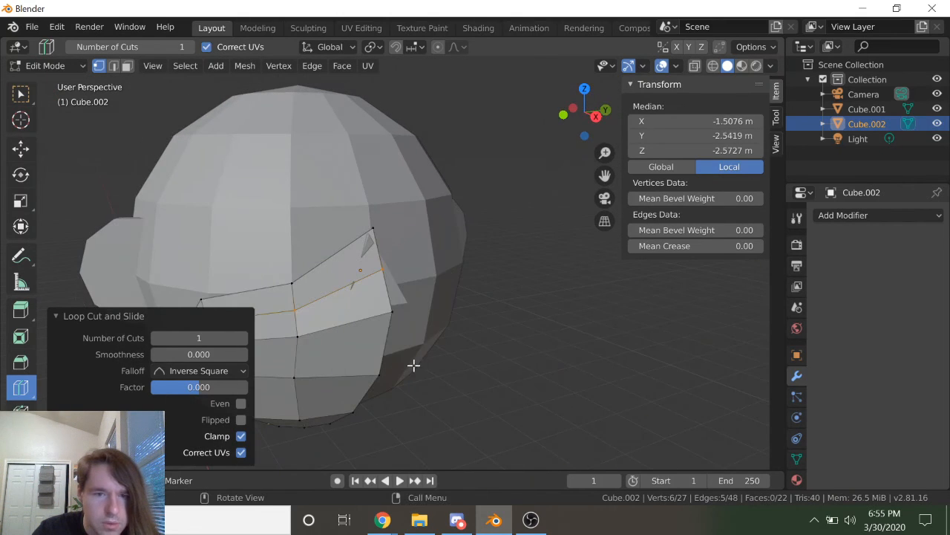
click(20, 149)
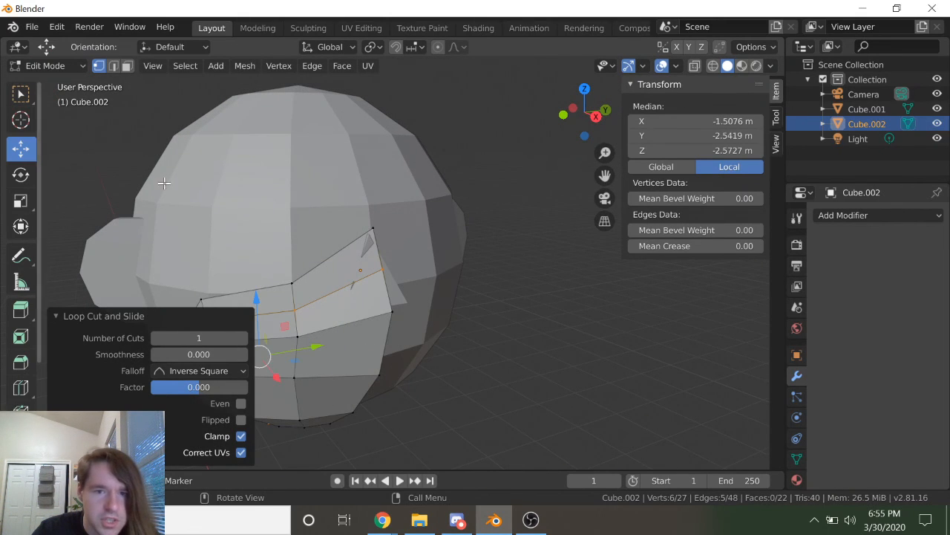
Step: Pull the new loop's centre-line vertex outward in front of the nose
click(382, 270)
middle_drag(383, 270, 449, 288)
drag(423, 243, 451, 236)
Step: Adjust the height and depth of the mask's top centre-line vertex, finishing with a shift about 0.03 m down
scroll(418, 240, up, 3)
middle_drag(451, 236, 375, 278)
drag(300, 201, 298, 189)
middle_drag(346, 263, 455, 288)
drag(478, 261, 484, 270)
drag(435, 210, 439, 225)
scroll(439, 297, down, 4)
middle_drag(439, 300, 429, 256)
scroll(346, 247, up, 3)
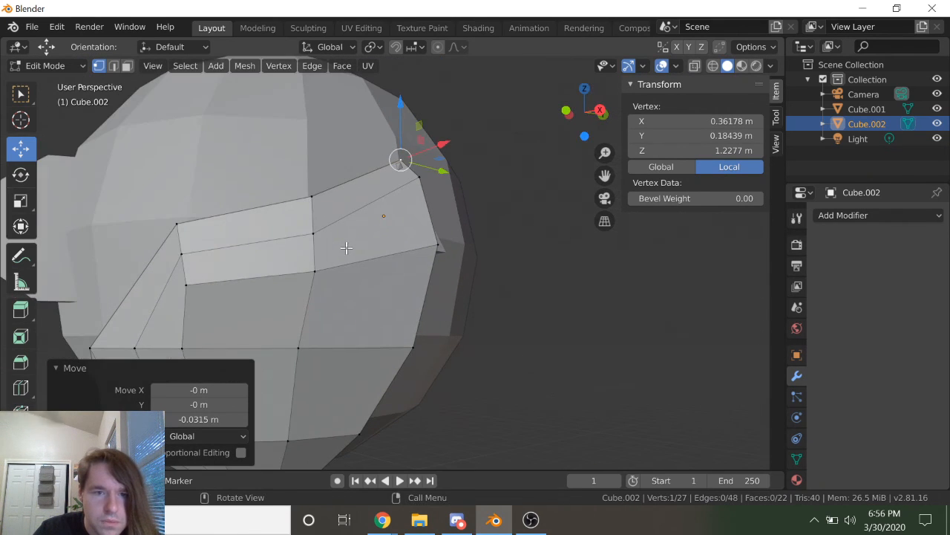
Step: Raise the upper-edge vertex beside the nose slightly and check the mask's shape in Object Mode
click(315, 191)
drag(314, 167, 313, 161)
scroll(314, 182, down, 3)
key(Tab)
middle_drag(347, 285, 420, 321)
key(Tab)
scroll(367, 300, up, 3)
Step: Try to move the vertex beside the nose on the new upper loop along X
click(349, 311)
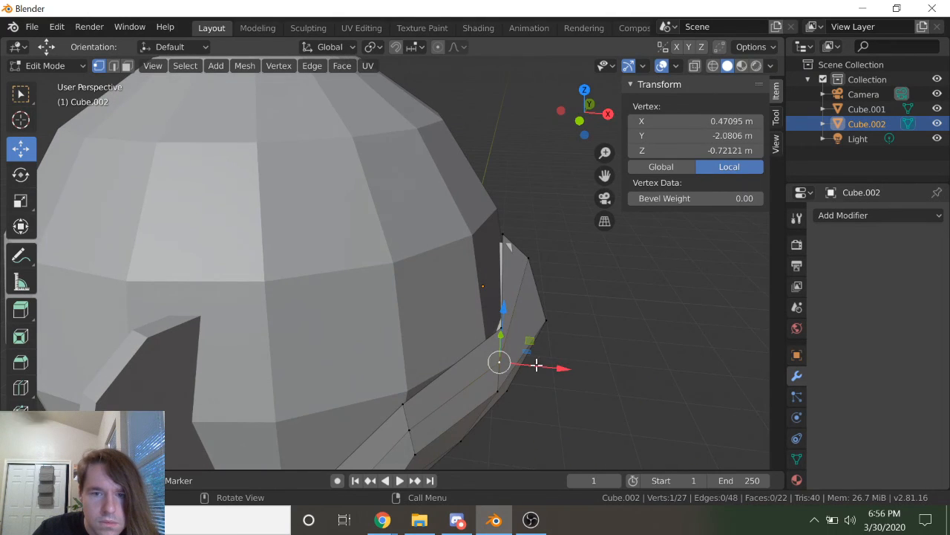
key(g)
key(x)
click(554, 369)
key(ctrl+z)
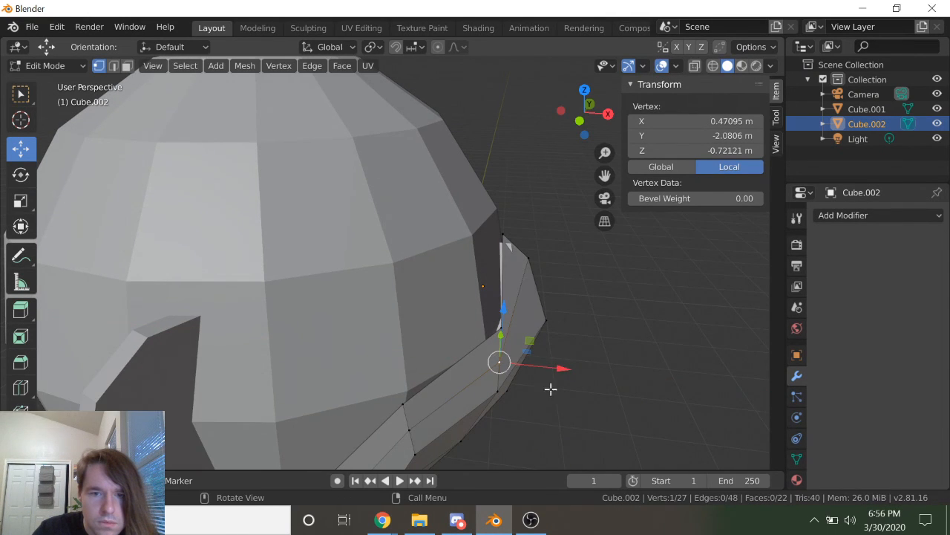
Step: Try to move the cheek vertex on the lower of the two added loops along X
key(Tab)
middle_drag(512, 352, 335, 298)
key(Tab)
click(486, 345)
drag(535, 350, 538, 353)
key(ctrl+z)
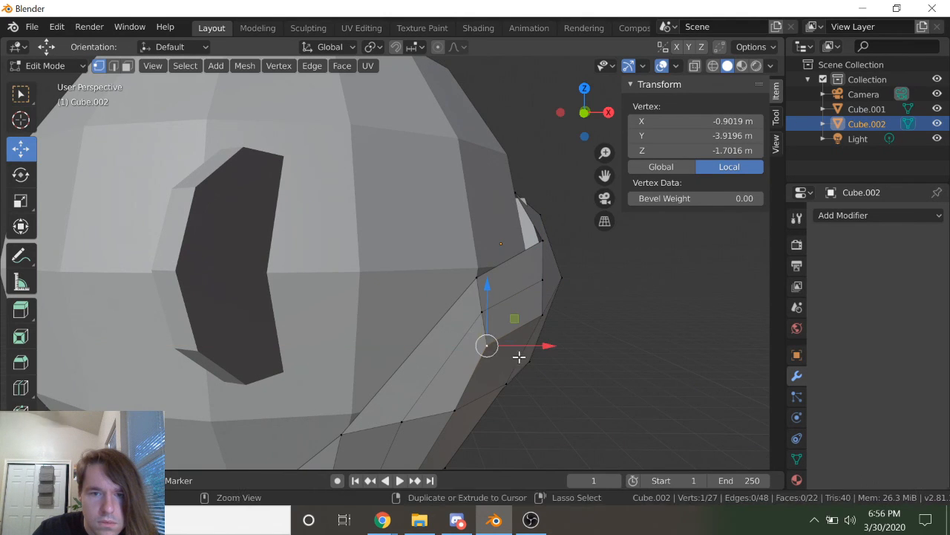
Step: Raise the cheek vertex on the upper added loop slightly and return to Object Mode
click(481, 314)
drag(482, 284, 482, 278)
key(Tab)
middle_drag(511, 350, 454, 351)
scroll(423, 350, down, 5)
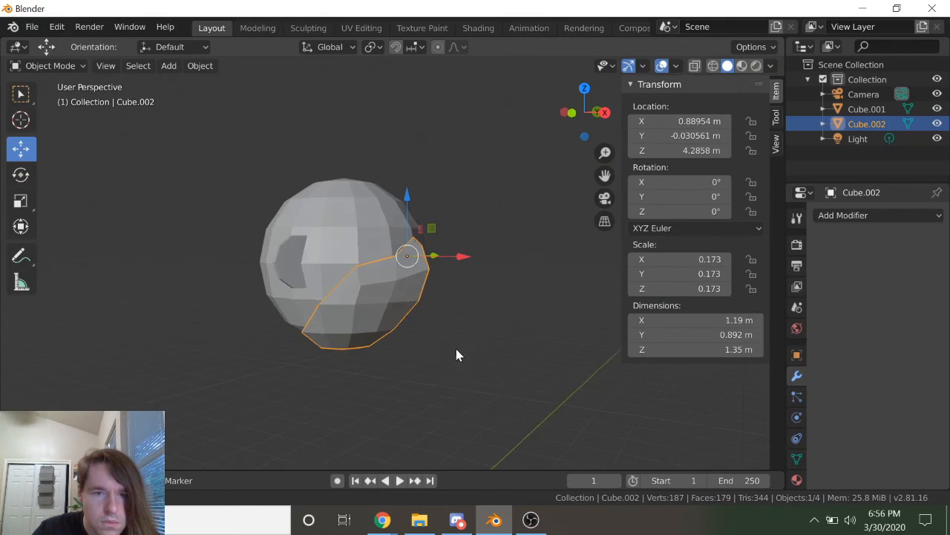
Step: Move the mask's slanted upper edge below the ear about -0.03 m along Y and return to Object Mode
scroll(451, 352, up, 4)
key(Tab)
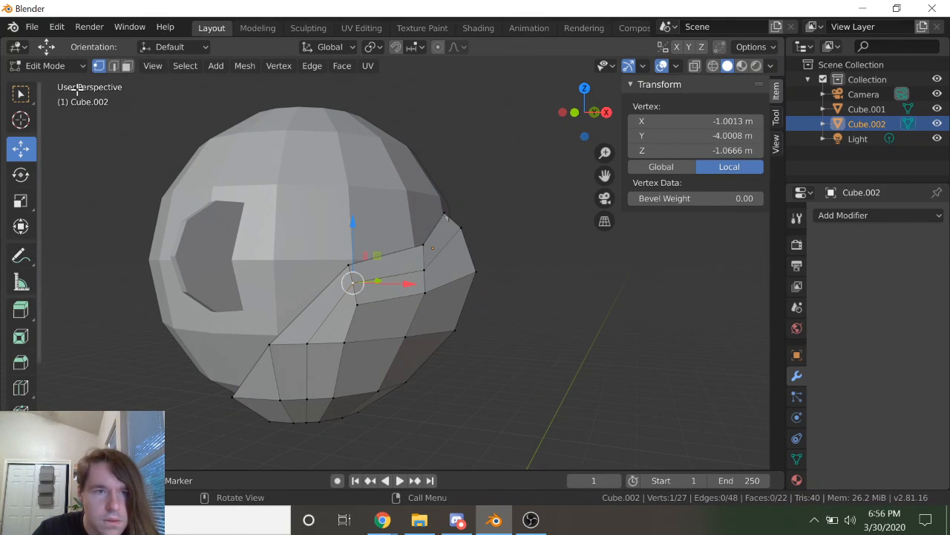
click(113, 65)
scroll(257, 305, up, 3)
click(262, 312)
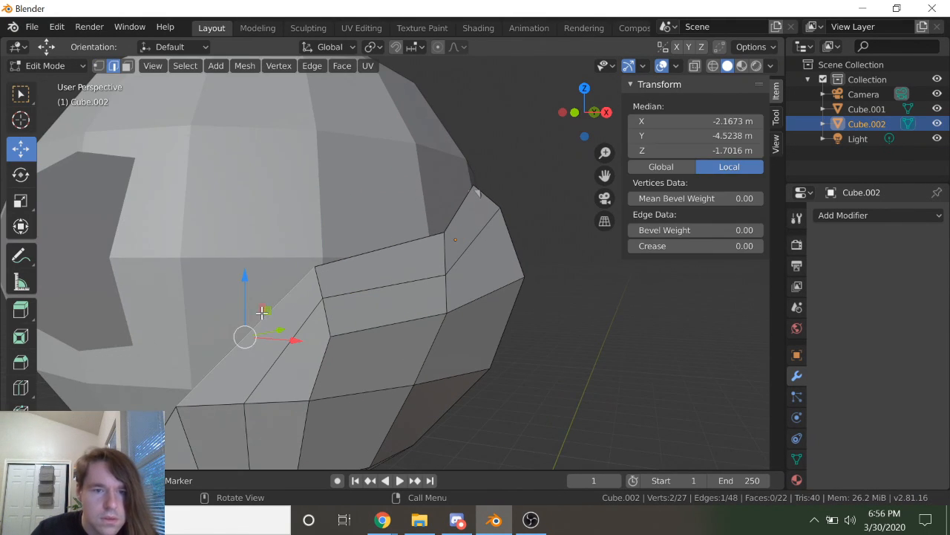
scroll(304, 305, down, 5)
scroll(393, 317, up, 3)
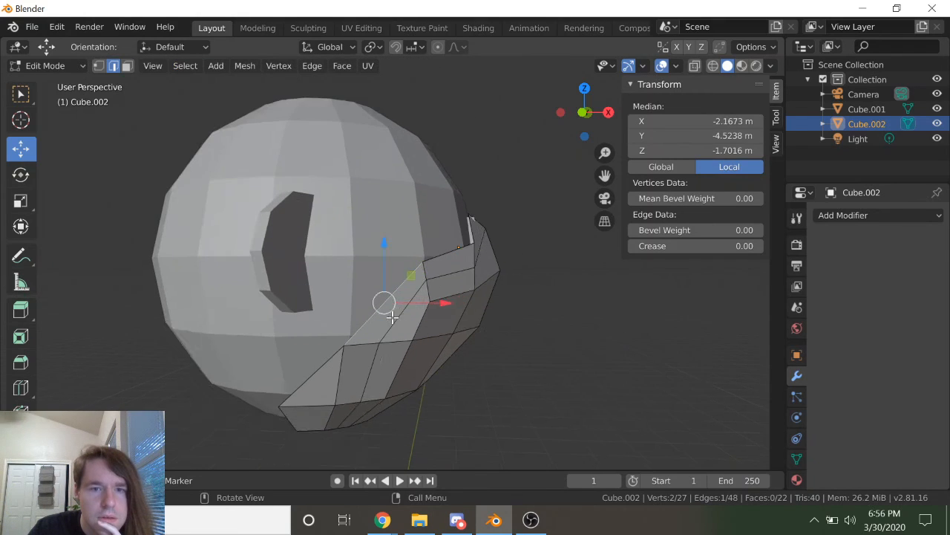
middle_drag(441, 316, 374, 330)
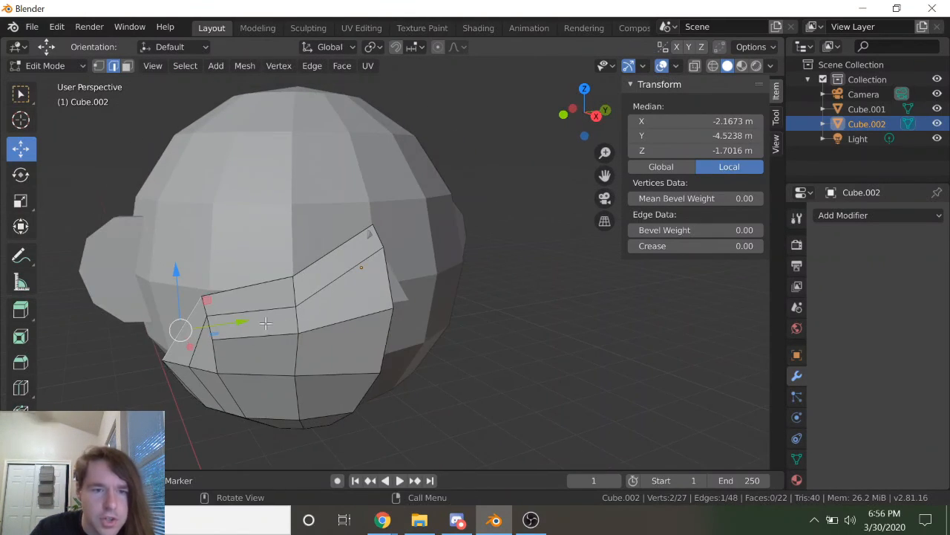
drag(240, 325, 231, 324)
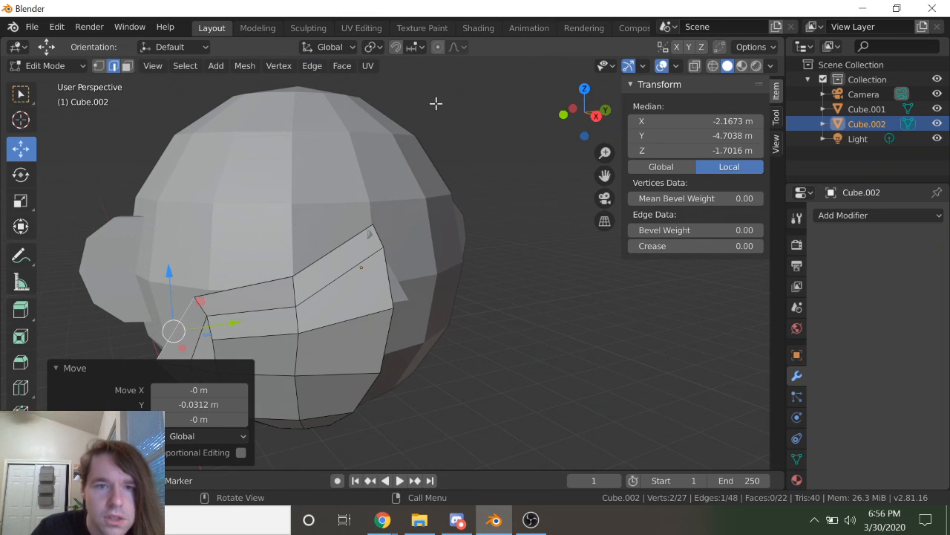
key(Tab)
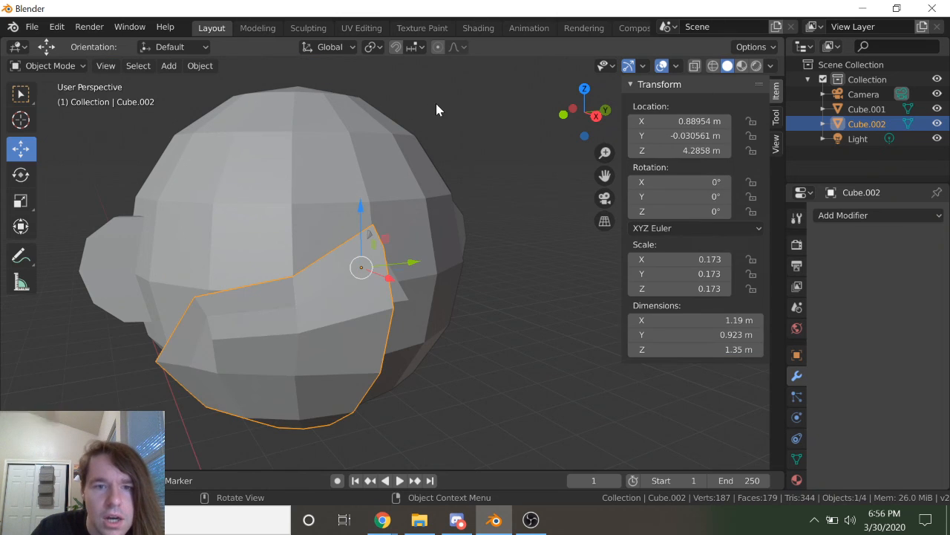
Step: Add a Bezier curve to the scene
click(168, 67)
mouse_move(198, 161)
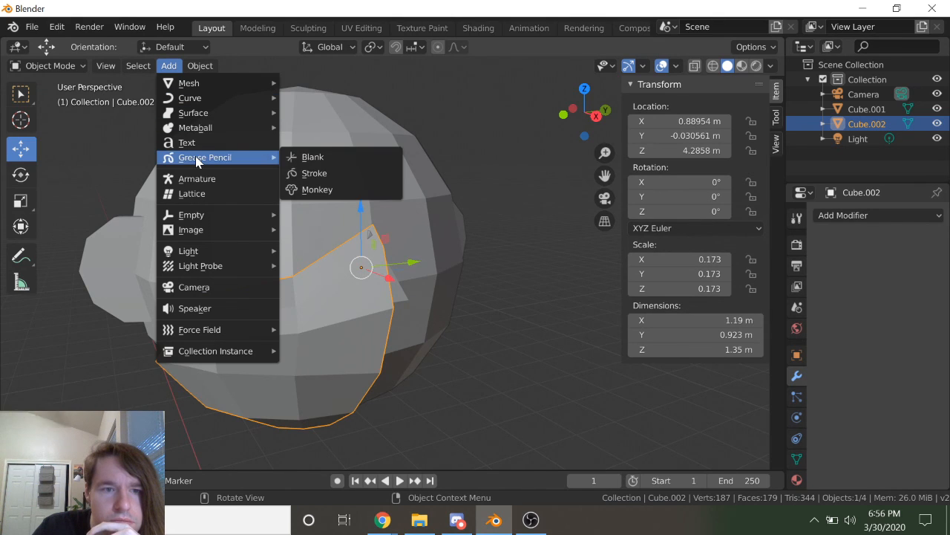
mouse_move(199, 69)
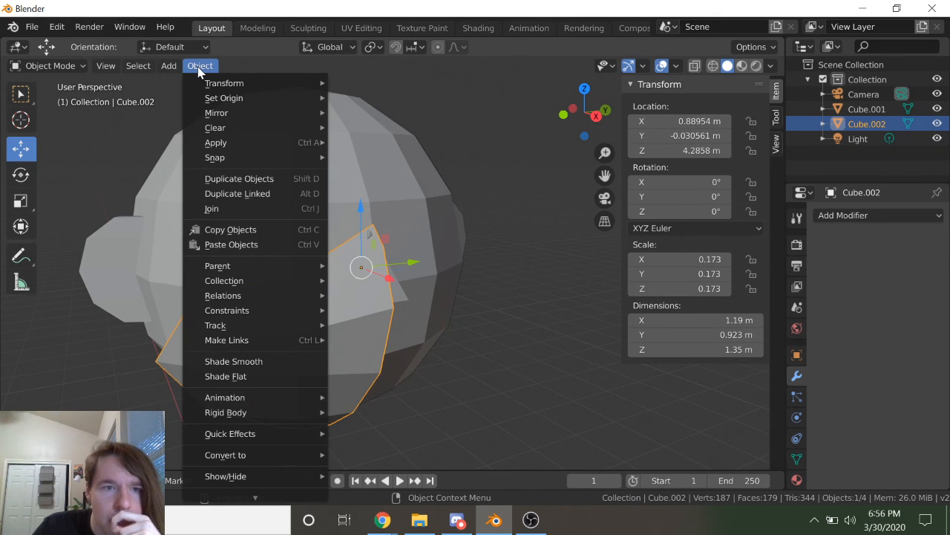
mouse_move(217, 84)
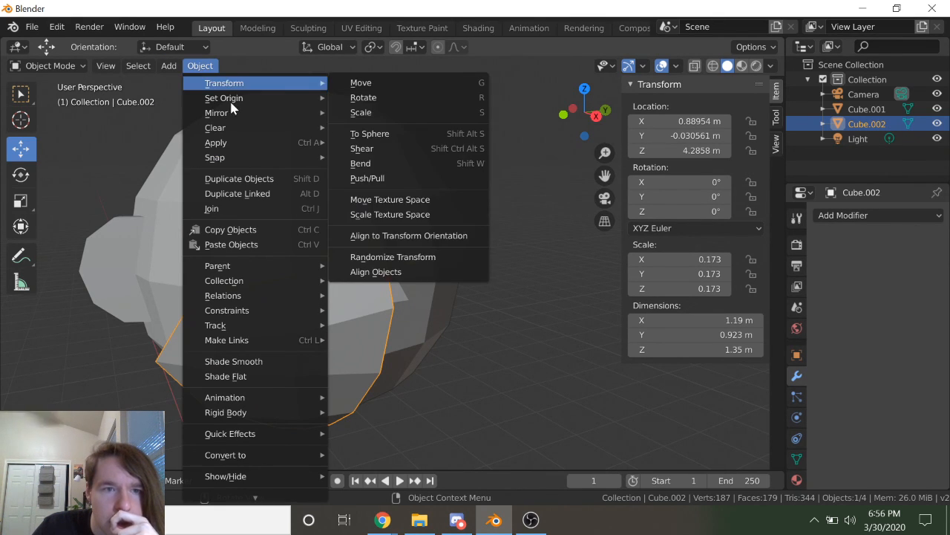
click(169, 65)
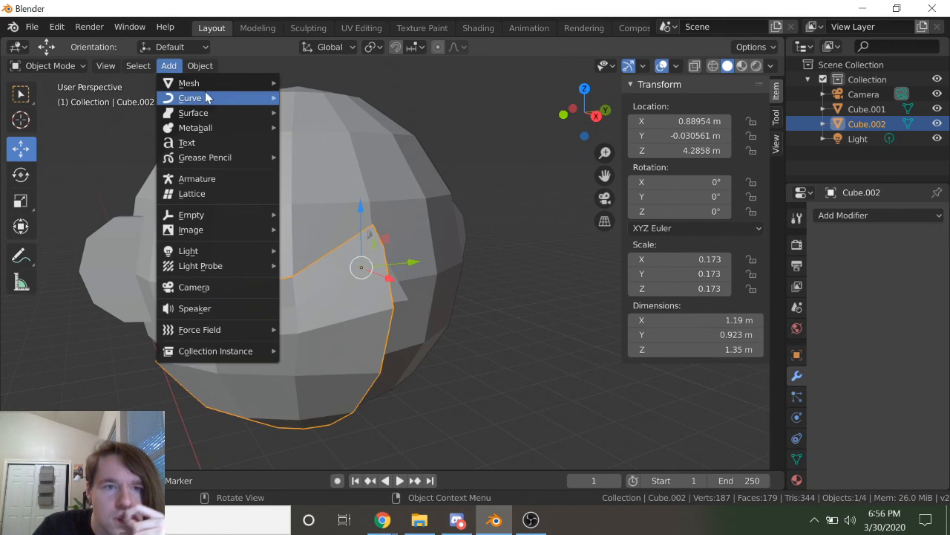
mouse_move(208, 100)
click(318, 102)
Step: Raise the Bezier curve about 3.69 m along Z to the height of the head
middle_drag(320, 287, 398, 288)
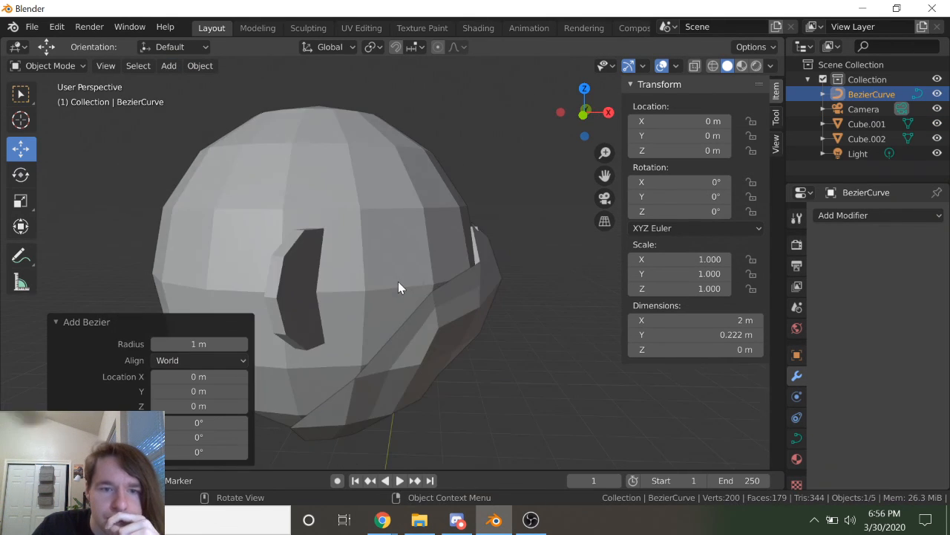
scroll(397, 287, down, 9)
key(g)
key(z)
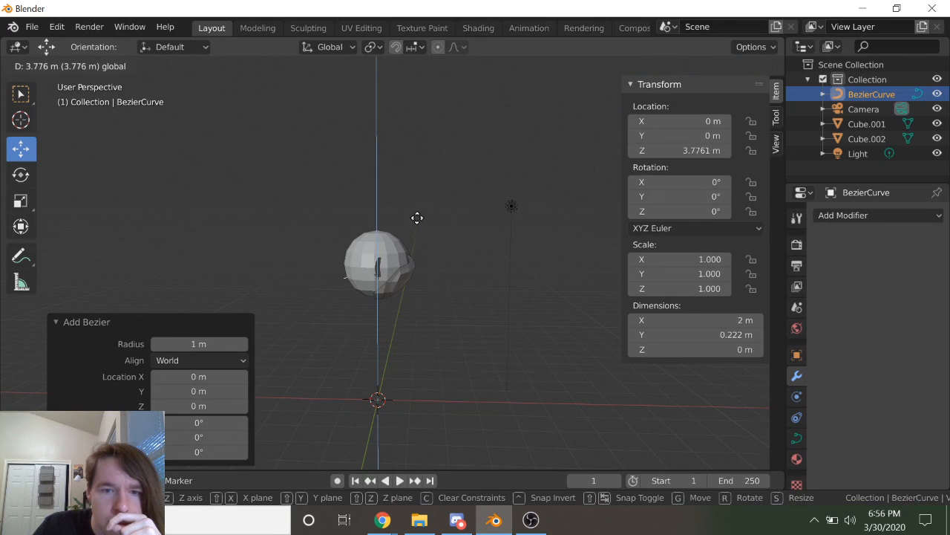
click(409, 221)
Step: Move the Bezier curve about -0.87 m along Y to the ear side and raise it about 0.35 m
scroll(412, 238, up, 5)
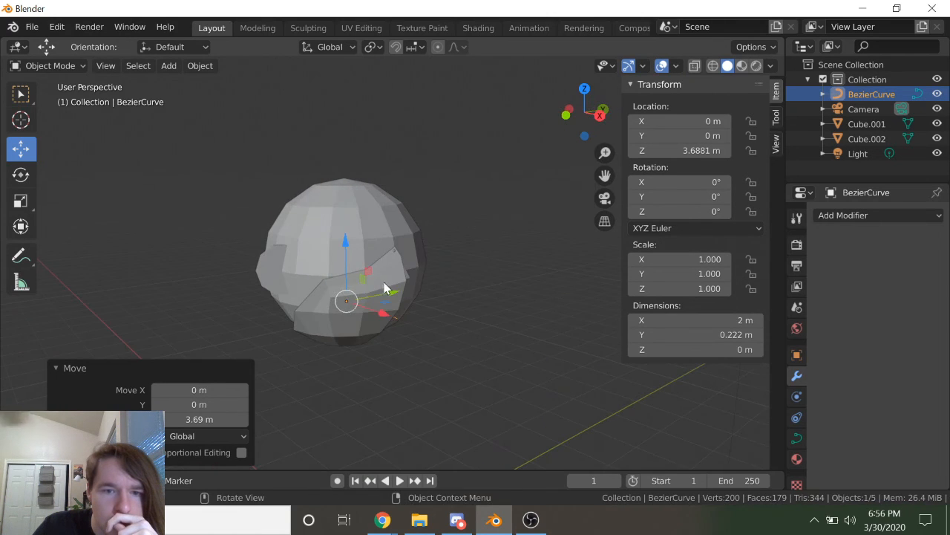
key(g)
key(y)
click(307, 285)
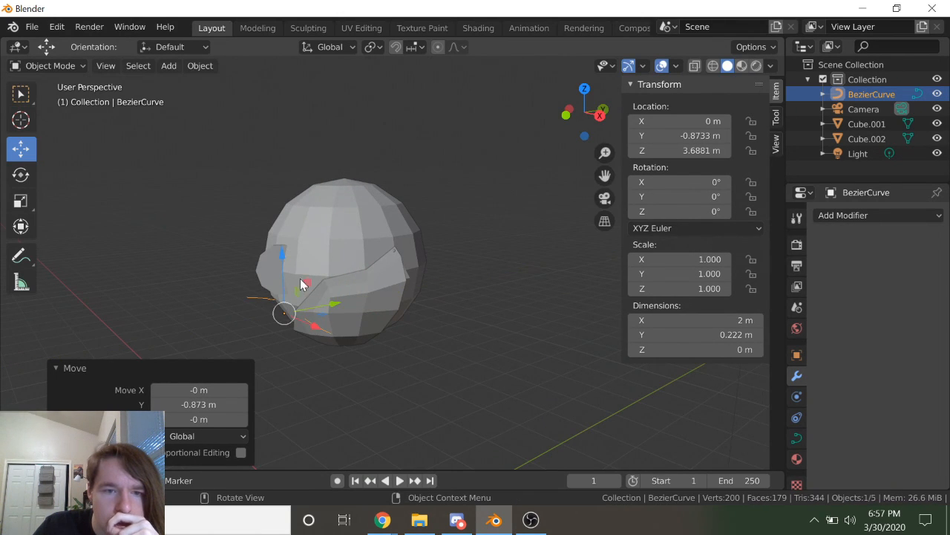
drag(281, 253, 278, 229)
scroll(292, 239, up, 2)
middle_drag(294, 240, 356, 257)
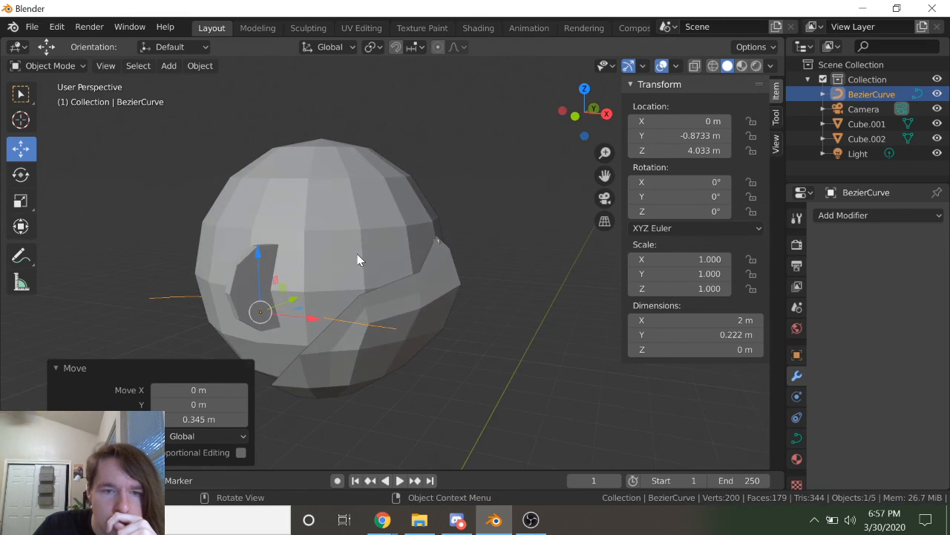
Step: In Edit Mode, move the curve's control point nearest the mask about -0.41 m along X
scroll(423, 312, up, 2)
key(Tab)
click(404, 349)
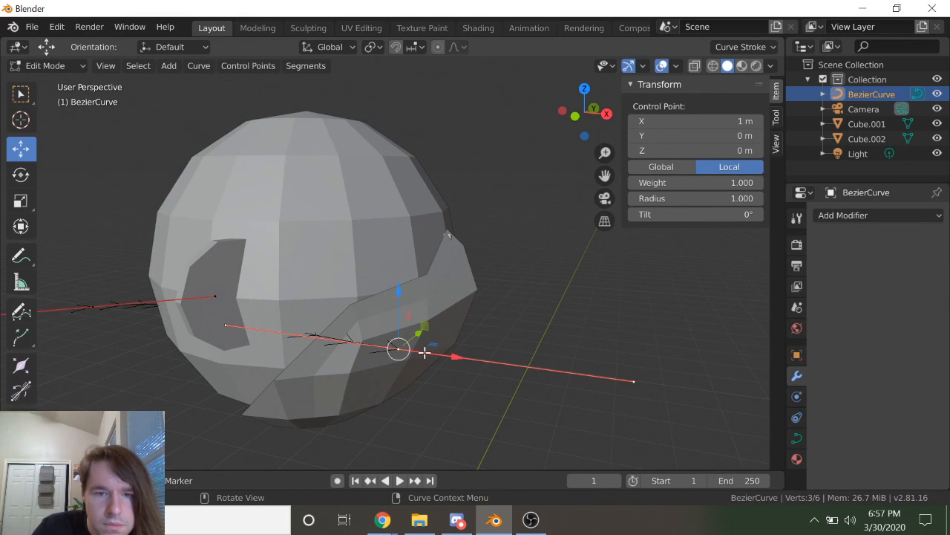
key(g)
drag(373, 345, 374, 346)
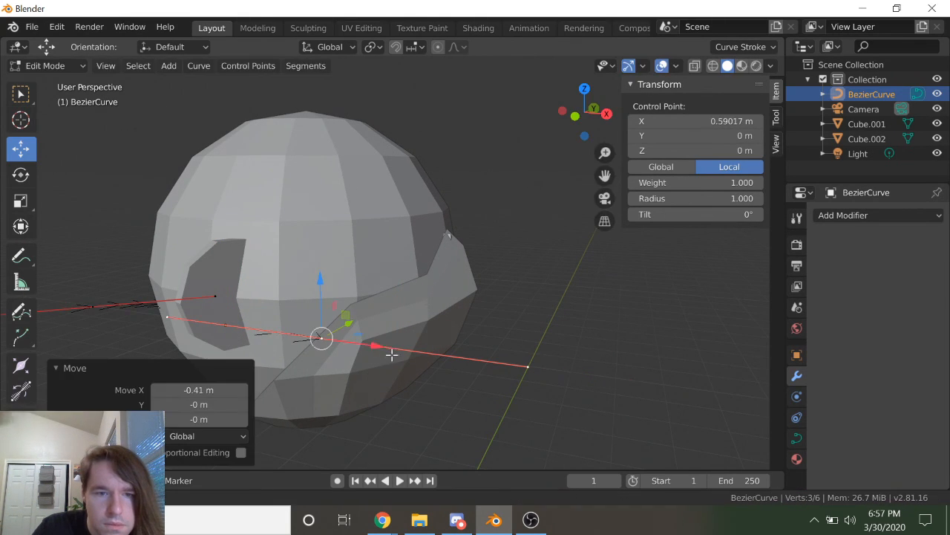
middle_drag(393, 355, 423, 356)
Step: Check the medical mask reference images in Chrome for the ear strap, and return to Blender
scroll(333, 353, down, 2)
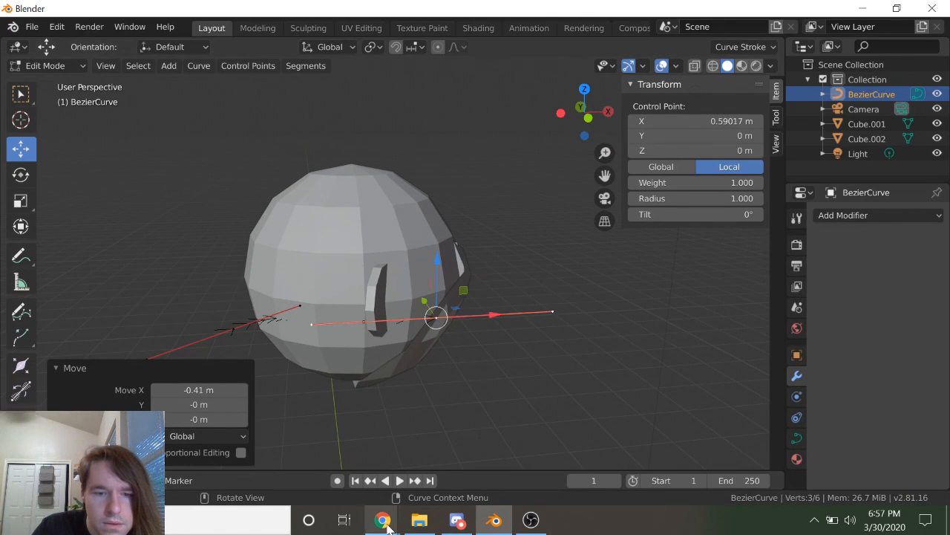
mouse_move(395, 525)
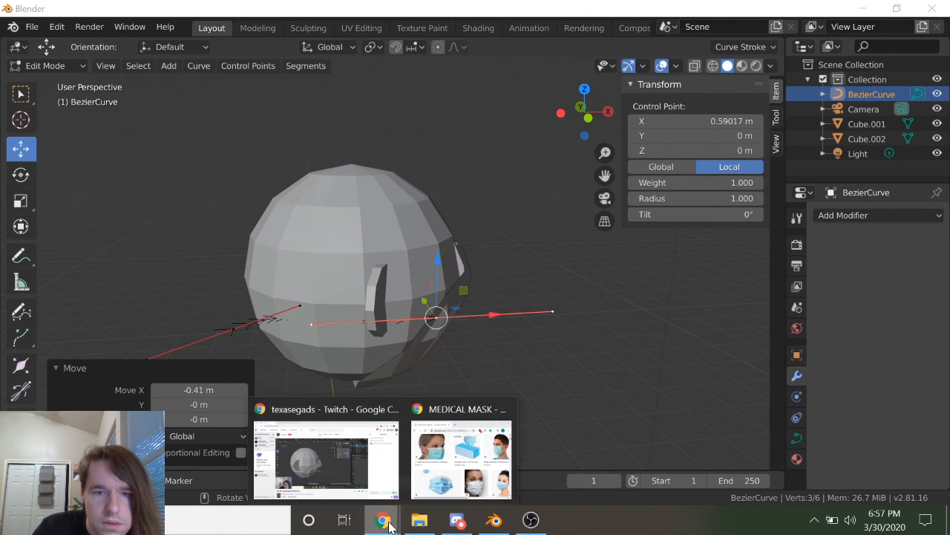
click(446, 458)
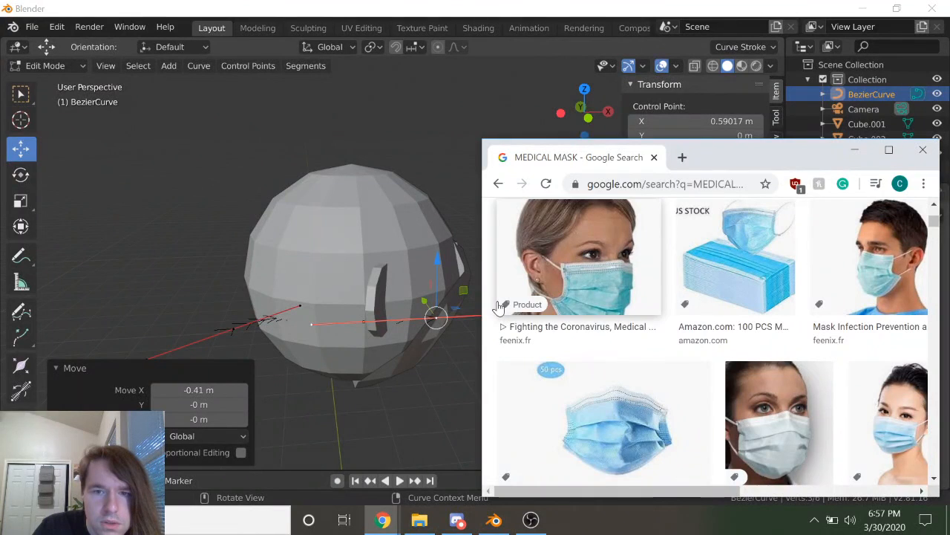
click(356, 365)
Step: Raise the control point nearest the mask about 0.16 m and move it about 0.13 m along X onto the mask's upper edge
scroll(452, 364, up, 2)
middle_drag(448, 362, 437, 350)
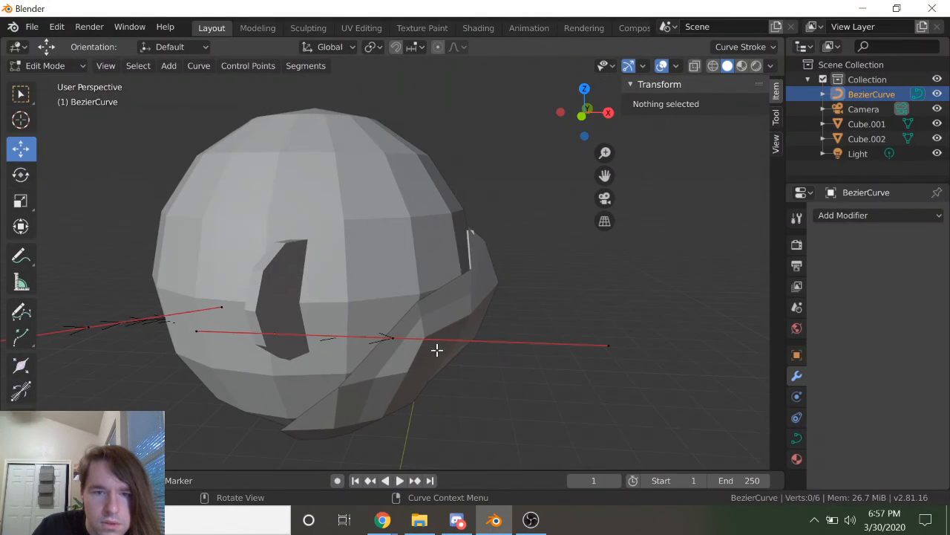
click(393, 336)
key(g)
key(z)
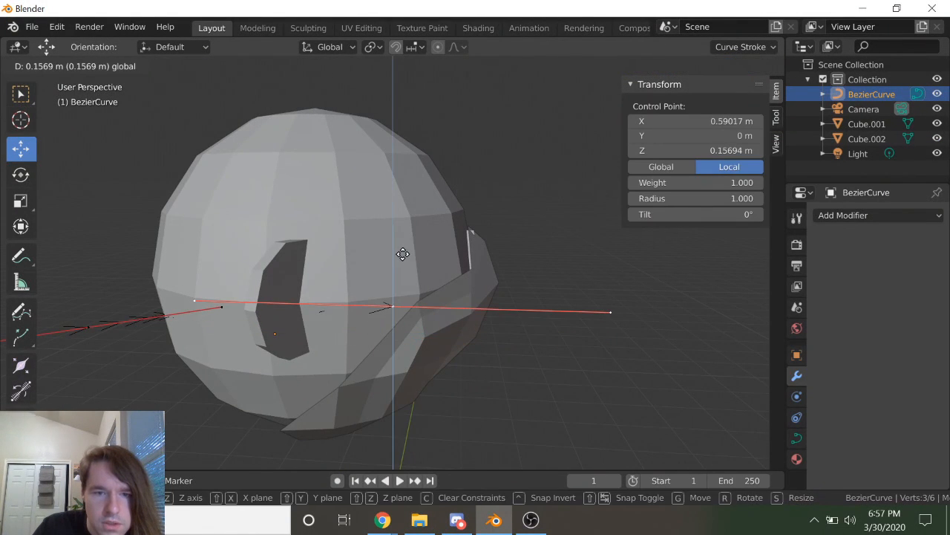
click(403, 253)
key(g)
key(x)
click(479, 308)
scroll(164, 318, down, 2)
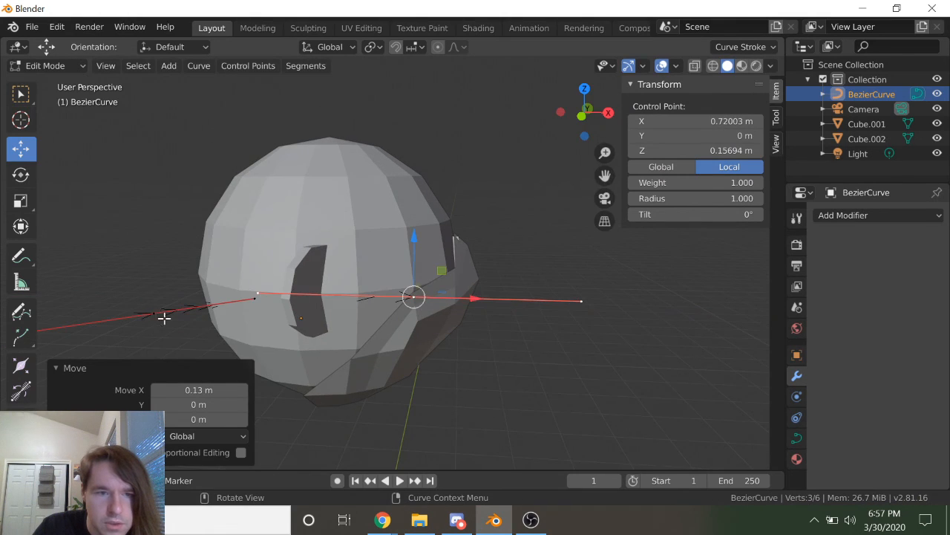
Step: Rotate the curve's control point behind the head by about -124° in the view
scroll(139, 319, down, 2)
click(161, 311)
click(172, 304)
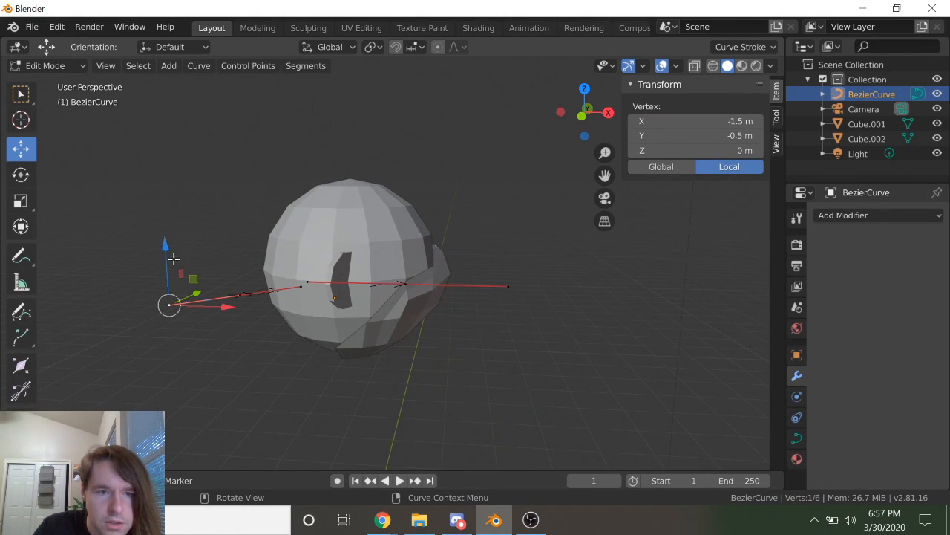
click(241, 295)
key(r)
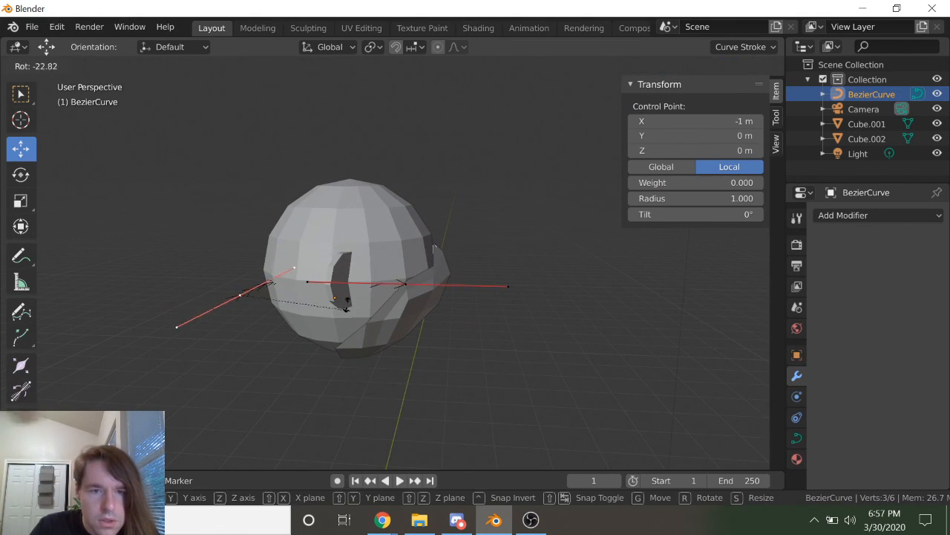
click(238, 244)
Step: Lower the rotated control point about 0.15 m and move it along X to the mask's edge below the other control point
scroll(268, 323, up, 3)
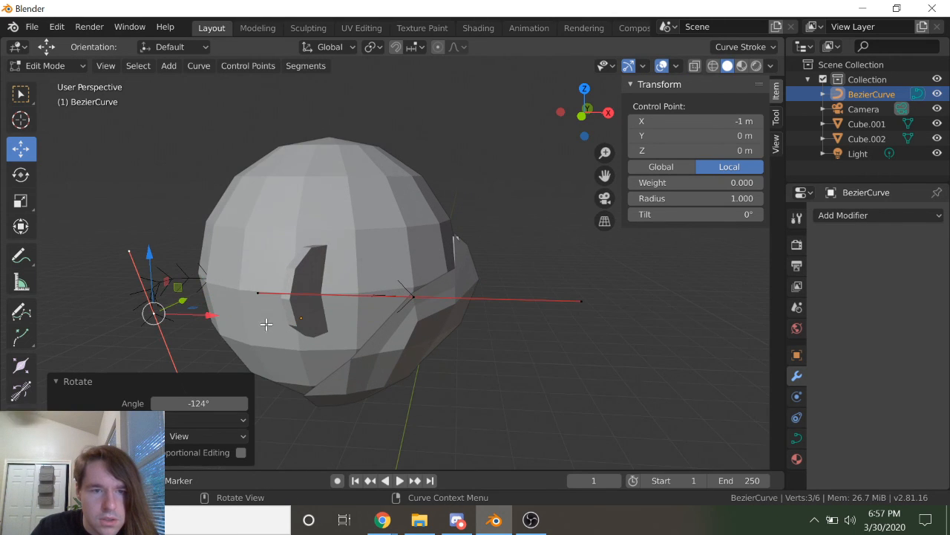
key(g)
key(z)
click(195, 333)
key(g)
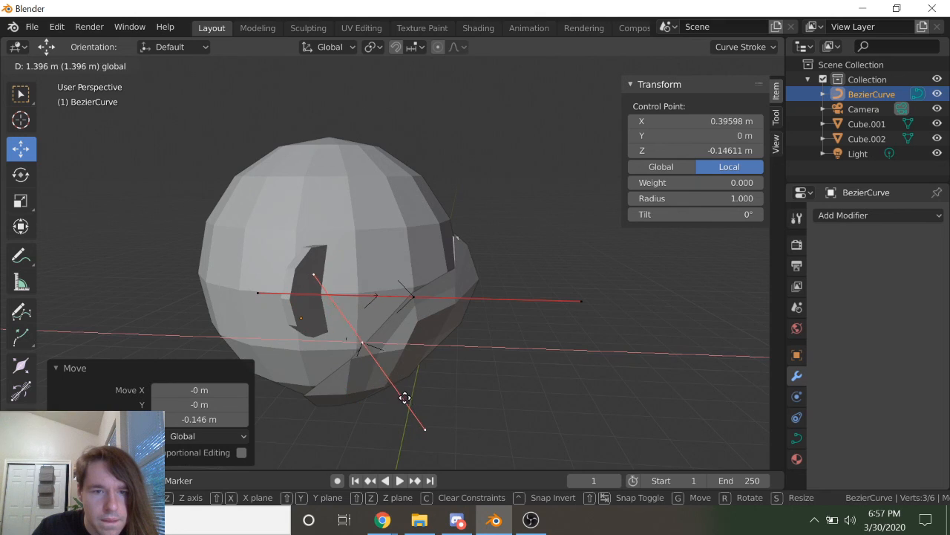
click(385, 336)
Step: Raise the rear handle of the upper control point about 0.56 m along Z
click(264, 292)
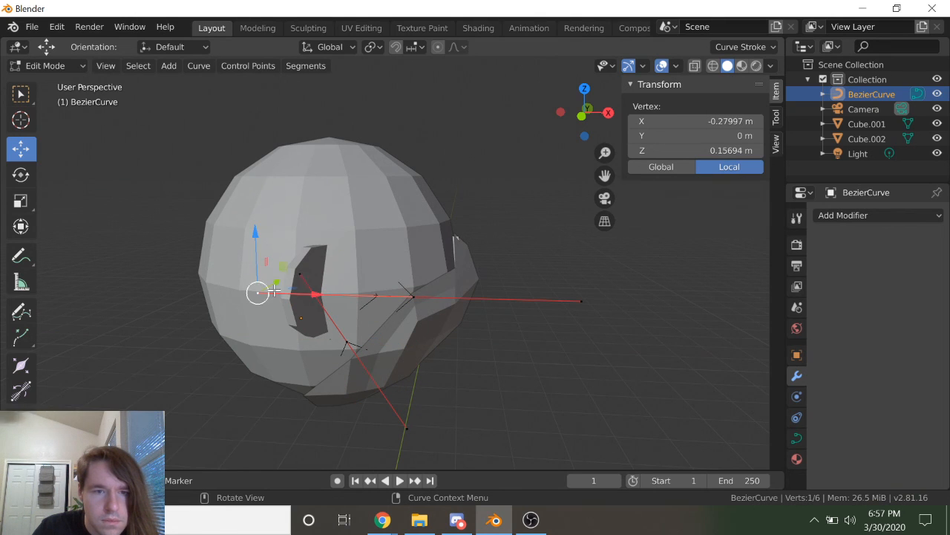
key(g)
key(z)
click(286, 152)
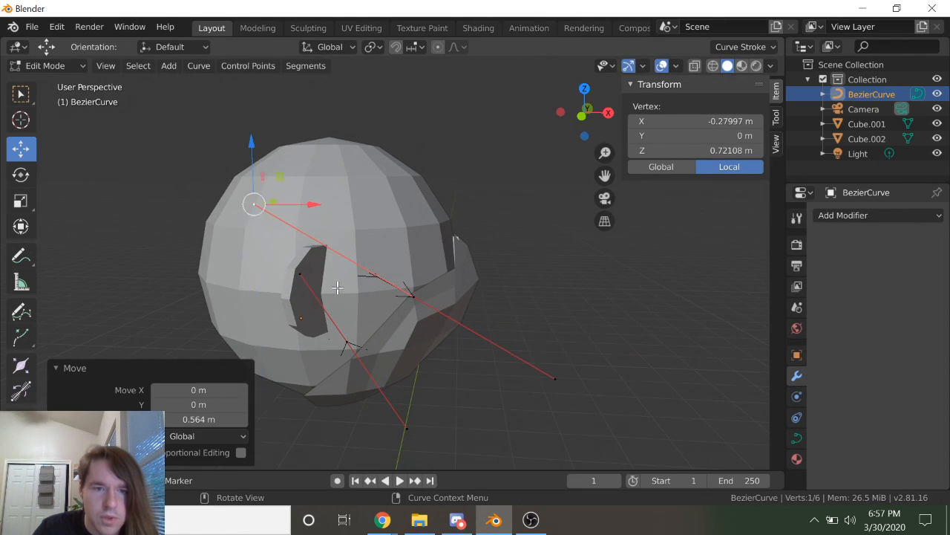
Step: Move the lower control point's rear handle about -0.37 m along X and about -0.51 m along Y
scroll(272, 256, up, 2)
click(275, 273)
key(g)
key(x)
click(283, 279)
middle_drag(314, 320, 275, 331)
scroll(305, 314, down, 2)
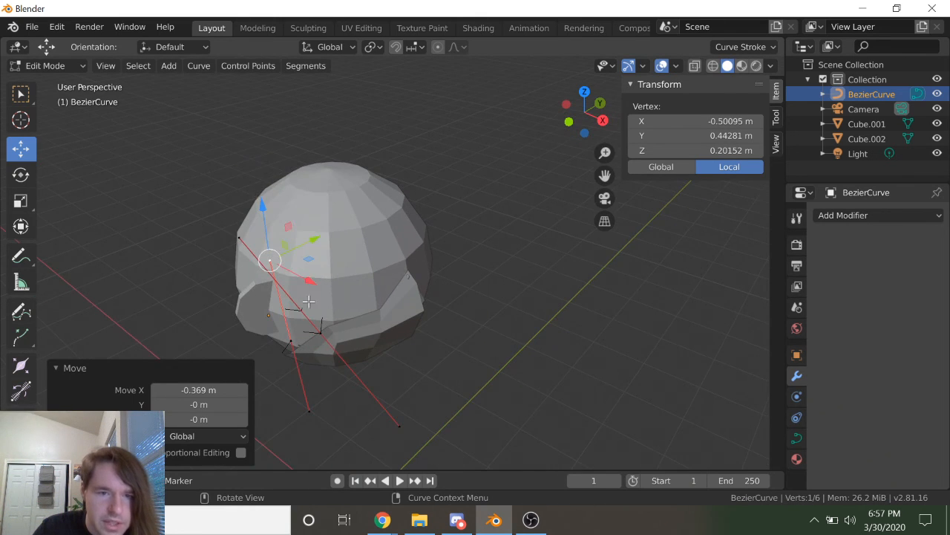
key(g)
key(y)
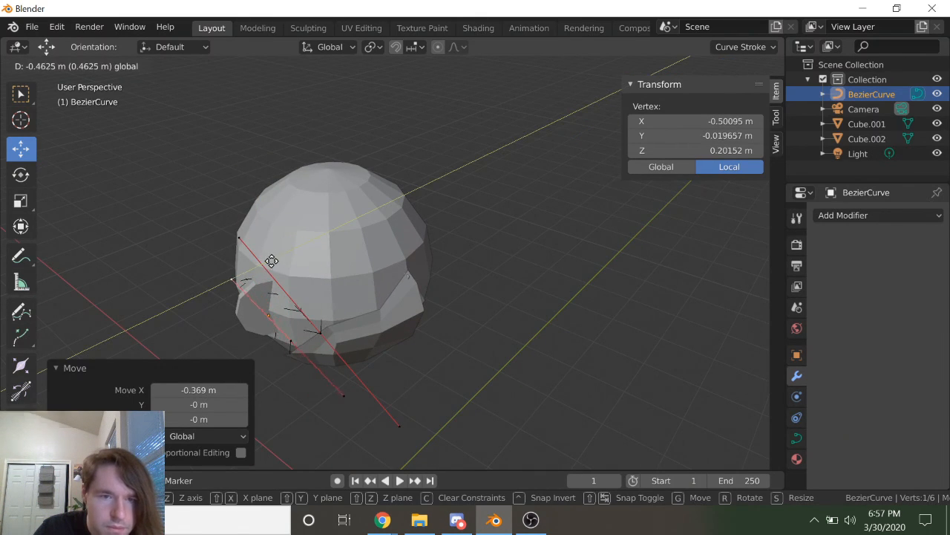
click(273, 263)
middle_drag(273, 262, 298, 253)
Step: Lower that handle until it is level with its control point, and lower the upper control point slightly
scroll(297, 252, up, 3)
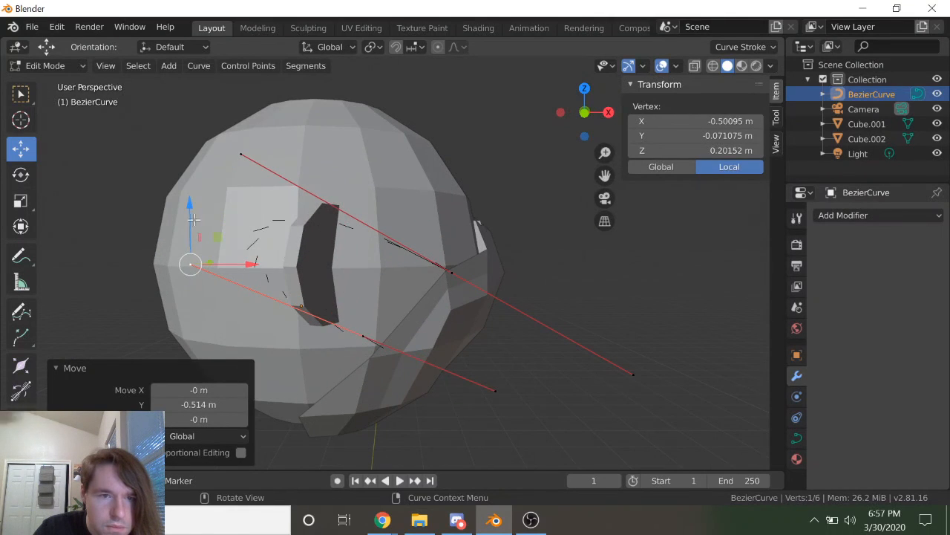
key(g)
key(z)
click(188, 286)
click(451, 272)
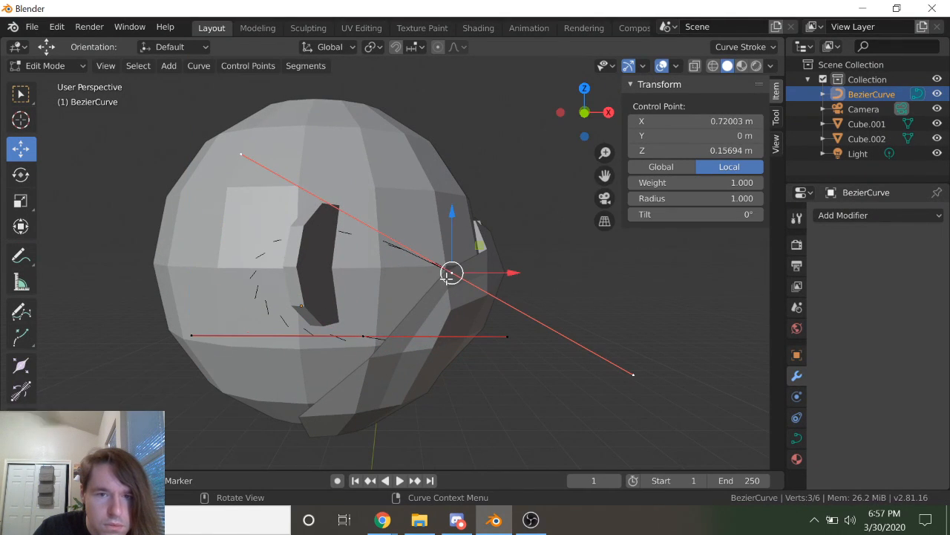
mouse_move(455, 216)
mouse_down()
mouse_move(452, 191)
mouse_move(453, 223)
mouse_up()
Step: Select all of the strap curve's control points and subdivide the curve once
key(a)
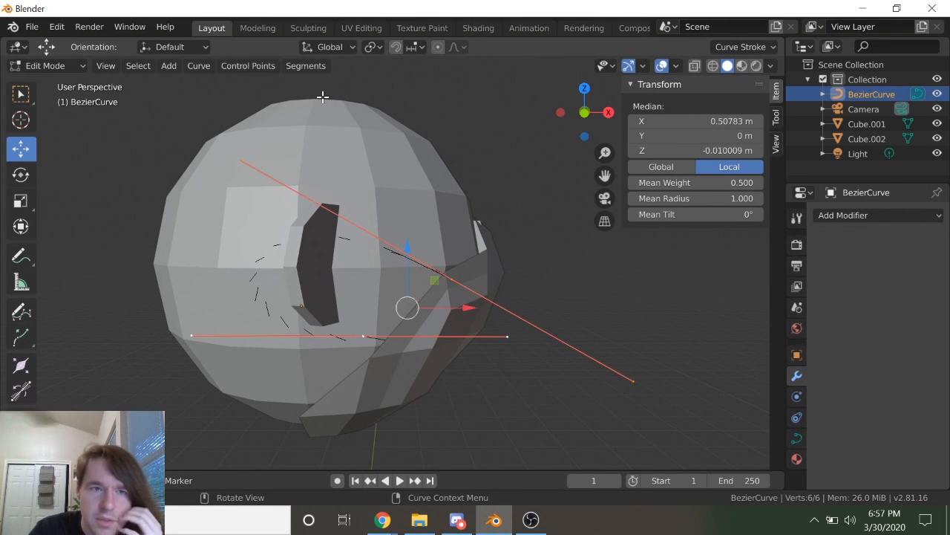
click(306, 65)
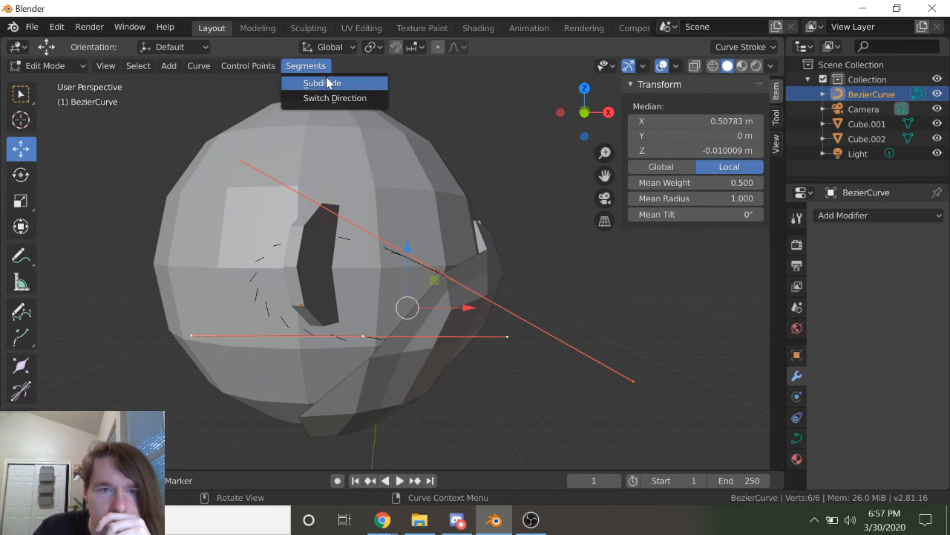
click(326, 83)
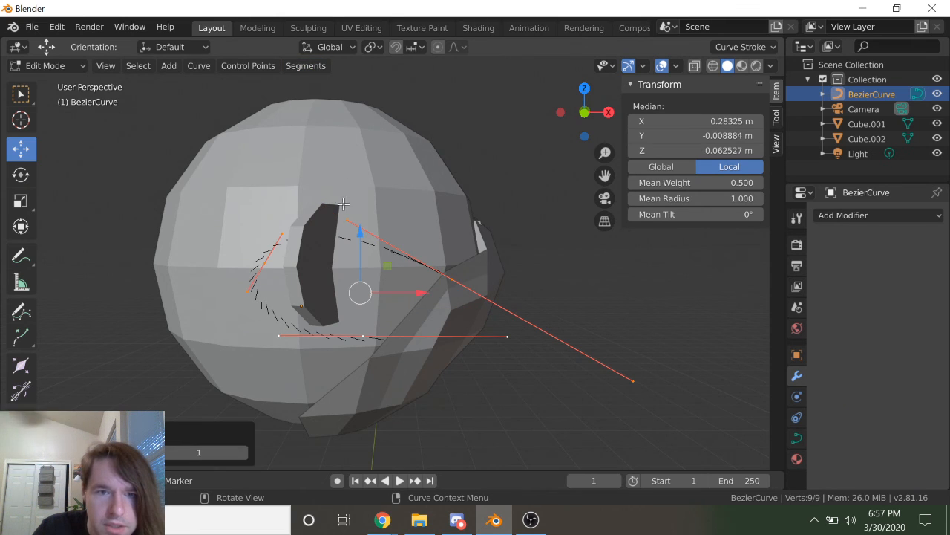
Step: Raise the new middle control point behind the ear about 0.18 m along Z
click(282, 253)
middle_drag(283, 249, 324, 259)
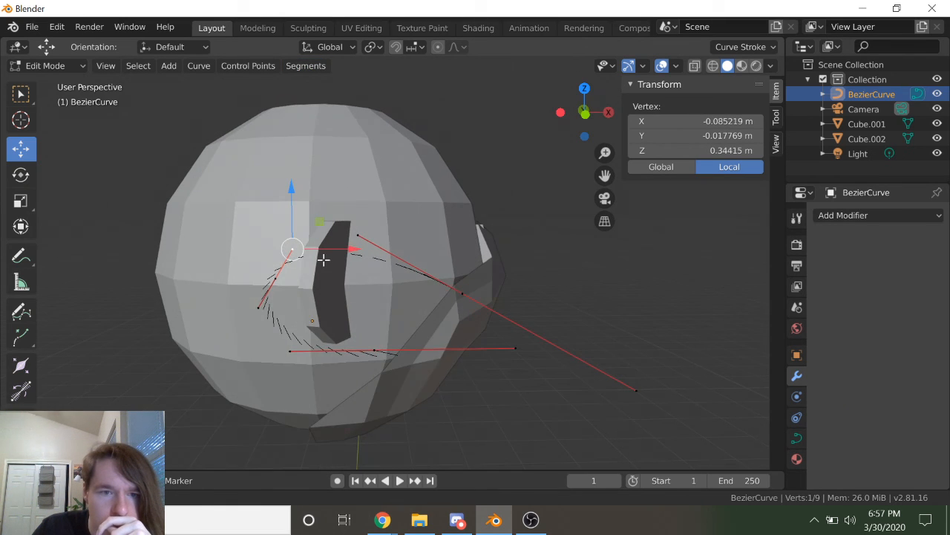
click(272, 276)
middle_drag(271, 276, 357, 257)
key(g)
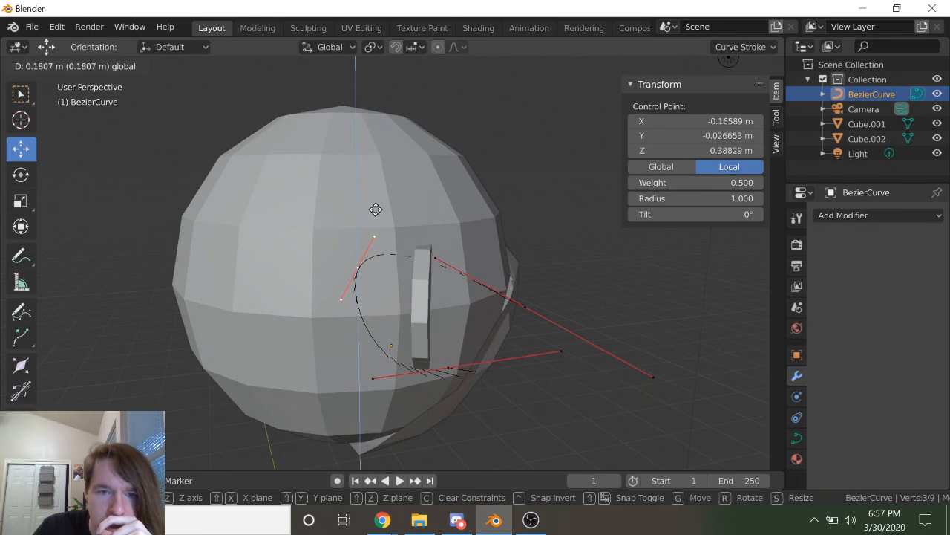
click(376, 210)
Step: Move the middle control point along Y to adjust its distance from the side of the head
middle_drag(455, 297, 521, 335)
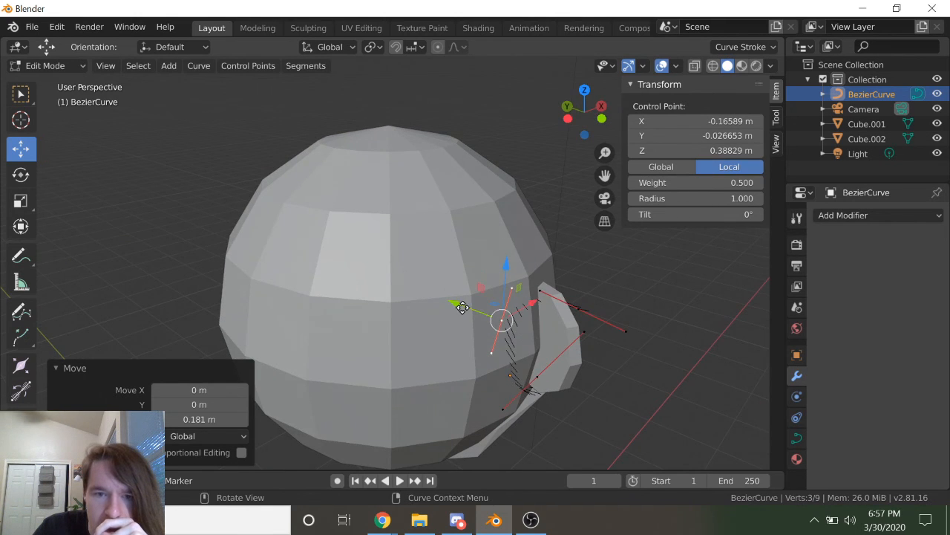
key(g)
key(y)
click(482, 317)
middle_drag(483, 316, 526, 311)
Step: Raise the rear handle of the upper control point about 0.29 m along Z so the strap arches over the ear
click(325, 272)
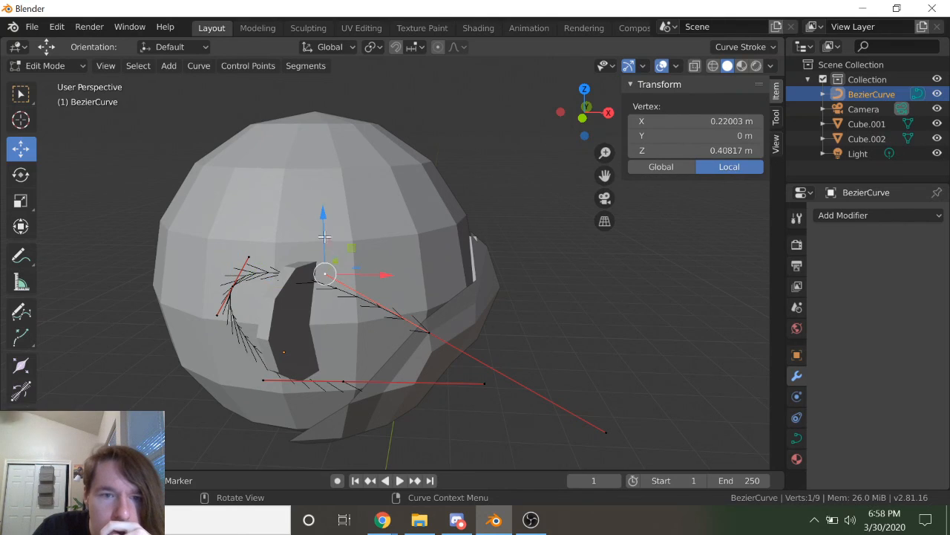
key(g)
key(z)
click(327, 177)
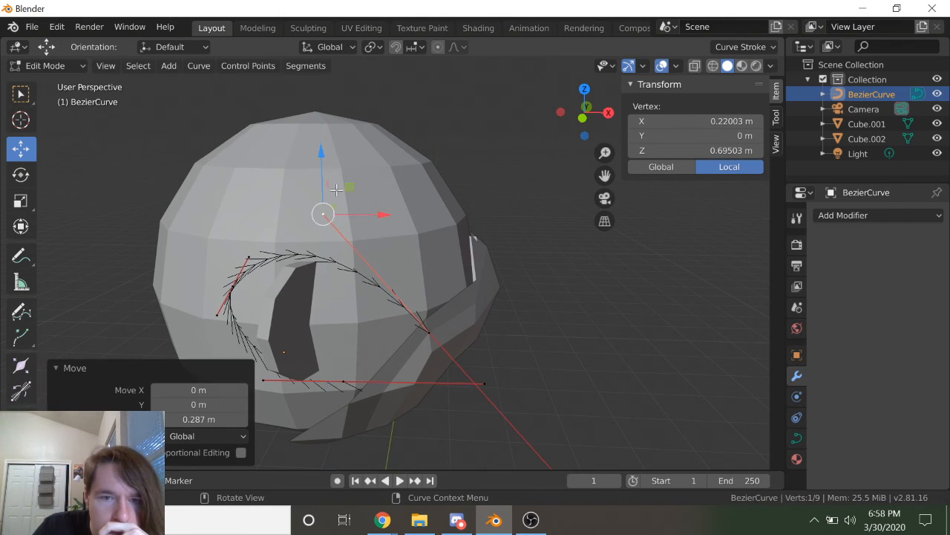
Step: Lower the strap's lower control point about 0.12 m and shift it slightly forward along X onto the mask's edge
middle_drag(327, 177, 432, 226)
click(353, 303)
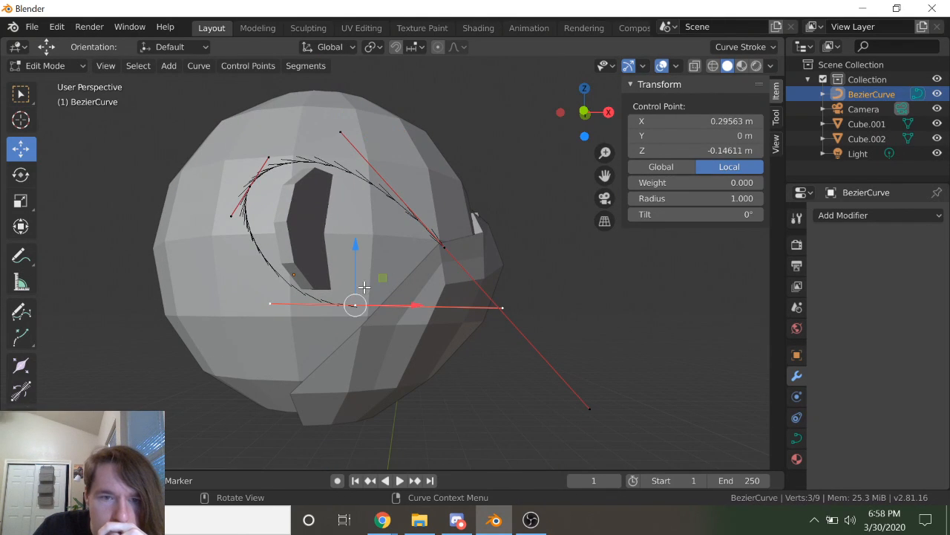
key(g)
key(z)
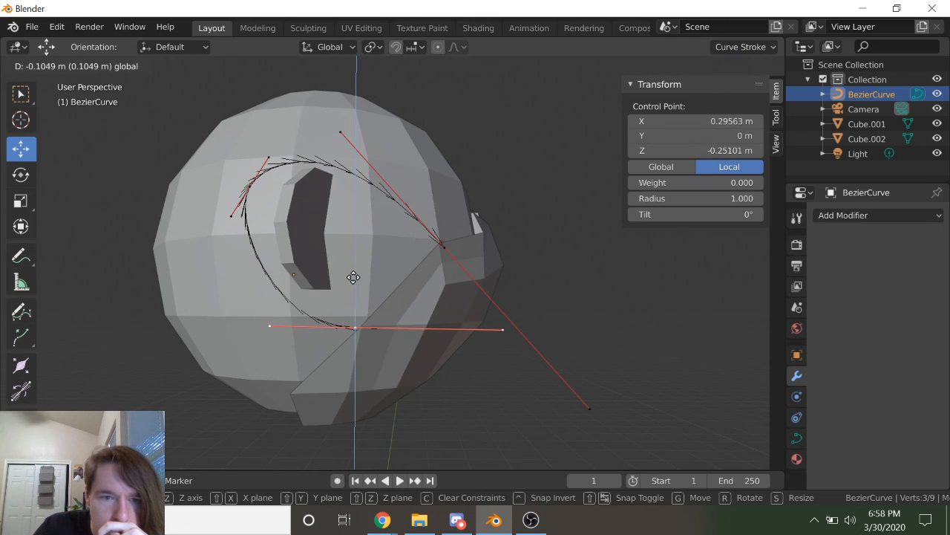
click(382, 301)
key(g)
key(x)
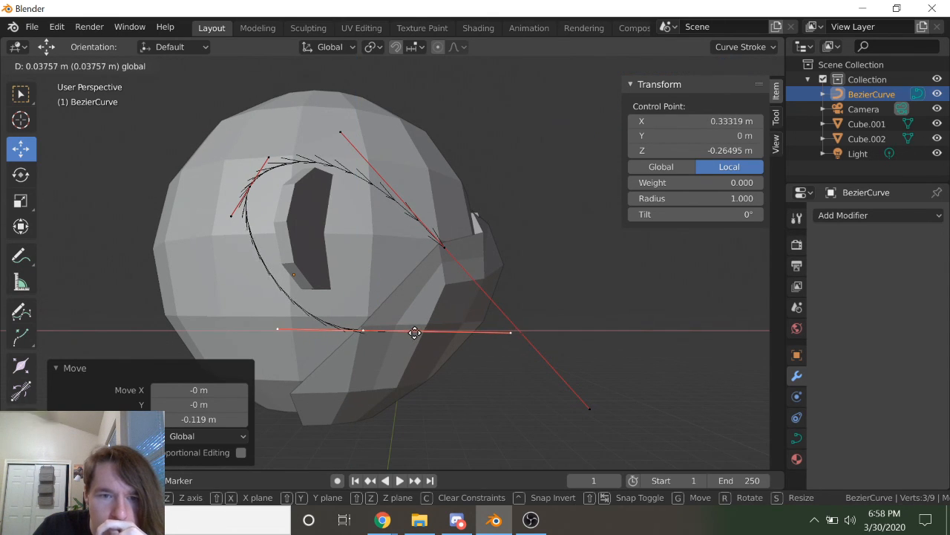
click(395, 328)
Step: Inspect the whole strap curve and select its upper control point beside the mask's corner
key(Tab)
middle_drag(442, 308, 409, 302)
key(Tab)
scroll(275, 265, up, 2)
click(163, 248)
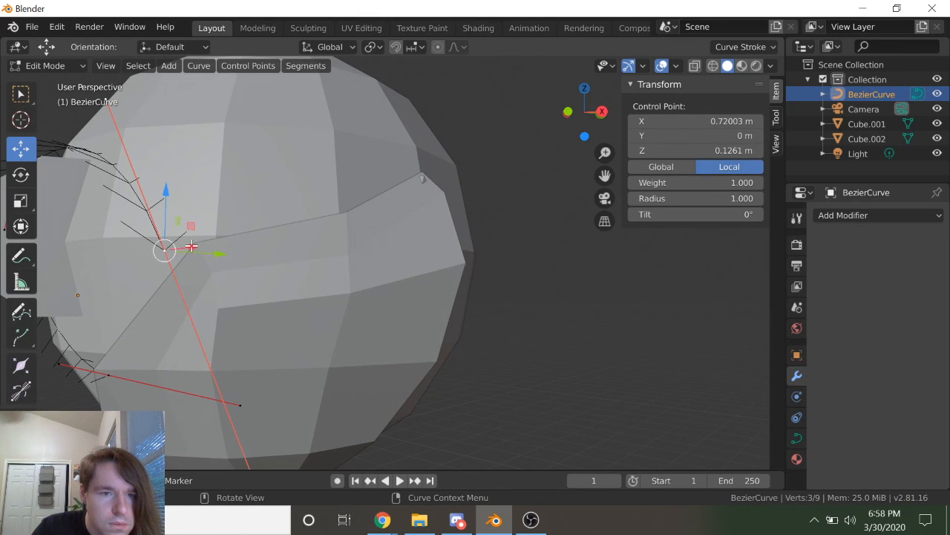
Step: Edit the mask in vertex mode and check the X coordinate of its corner vertex nearest the strap's end
key(Tab)
click(269, 276)
key(Tab)
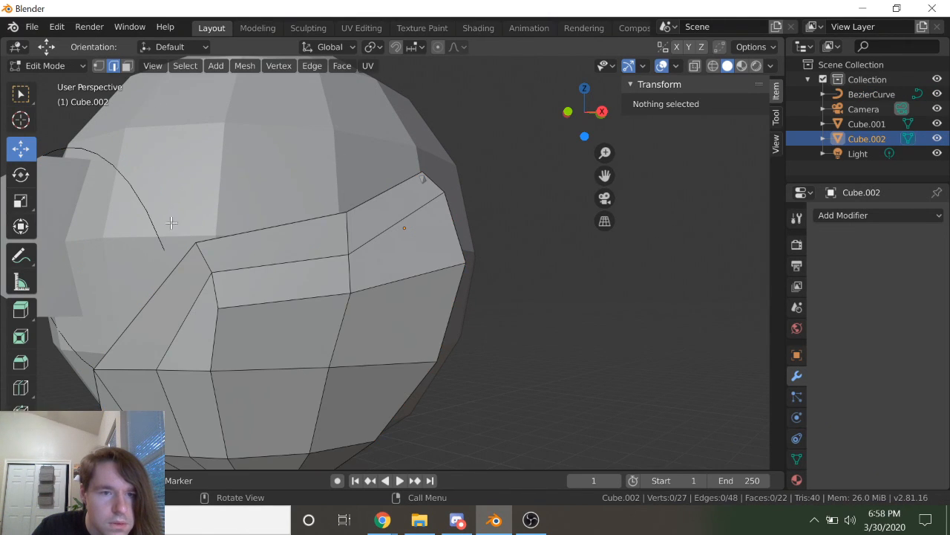
click(101, 66)
click(198, 242)
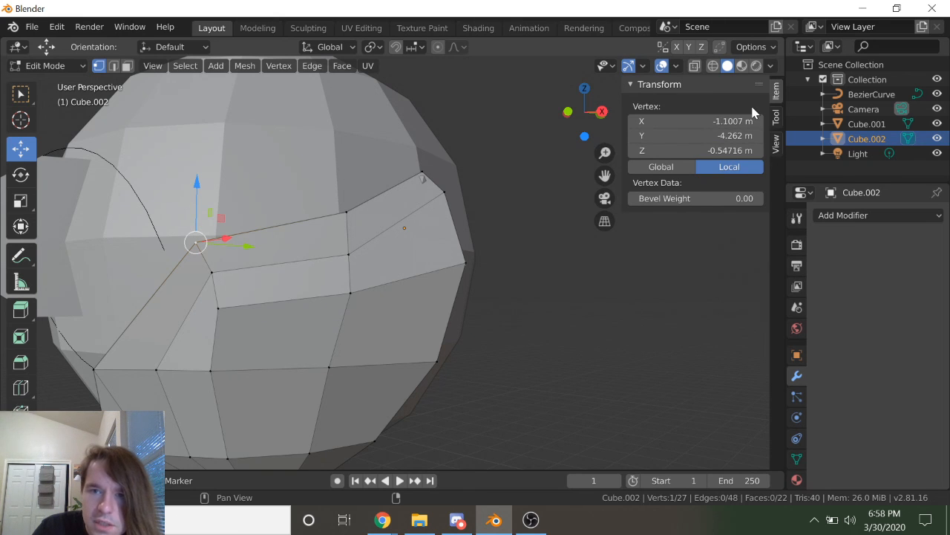
click(728, 122)
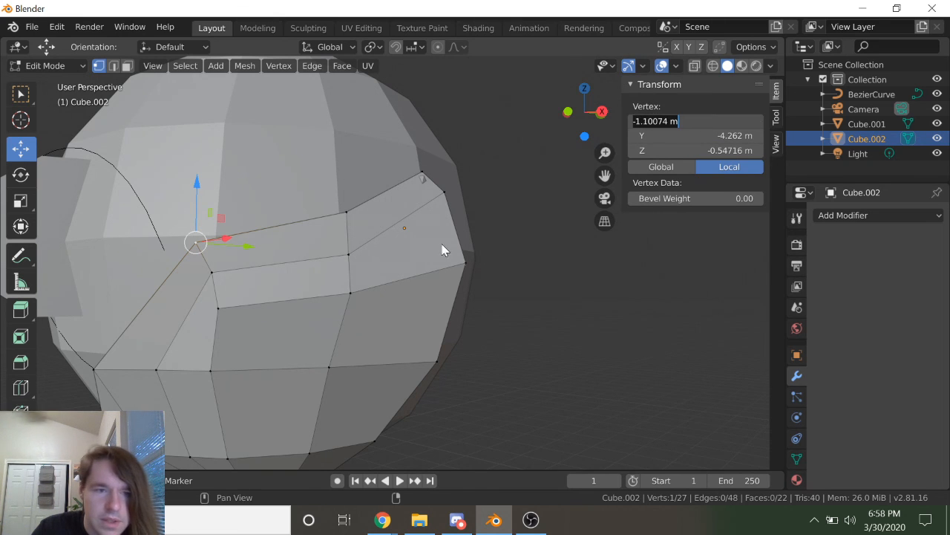
click(443, 248)
Step: Return to editing the strap curve and try to change the X coordinate of its upper control point
key(Tab)
click(164, 244)
key(Tab)
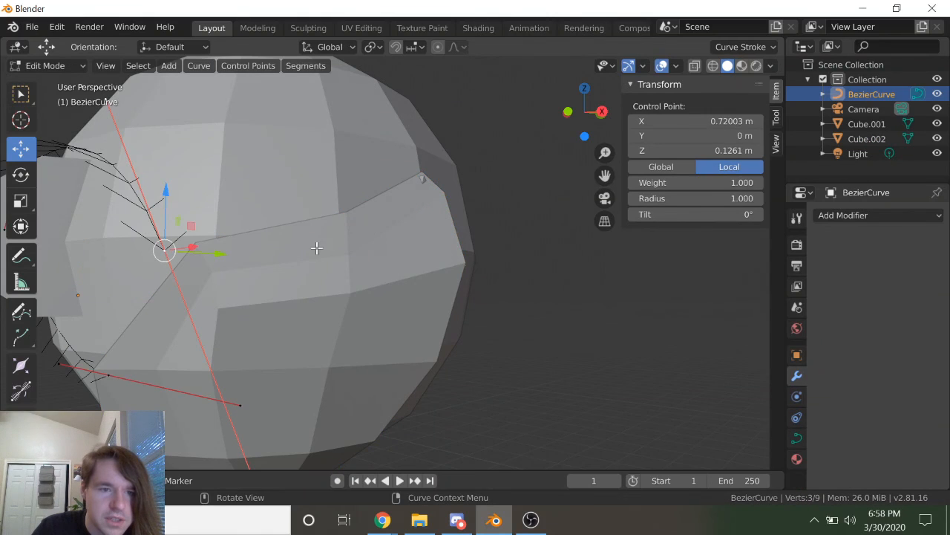
click(707, 125)
drag(707, 125, 721, 120)
key(ctrl+z)
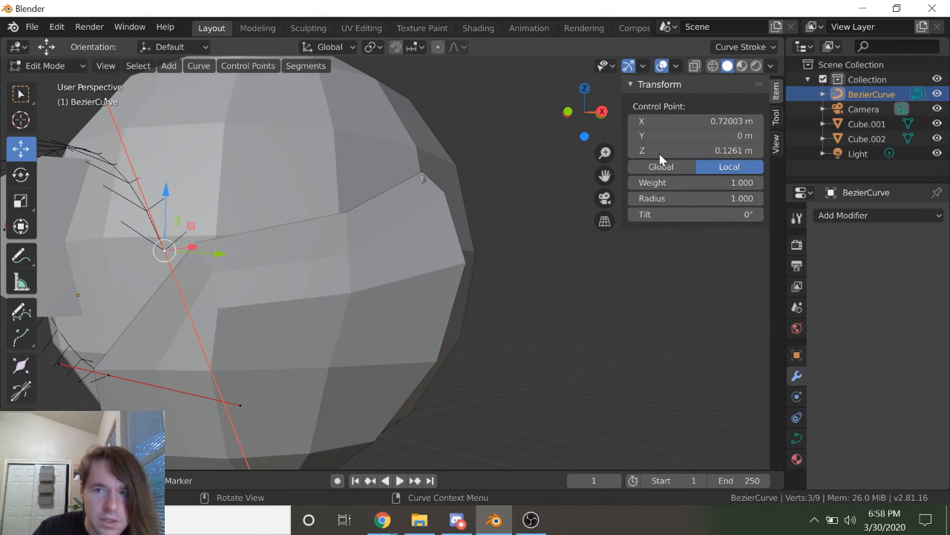